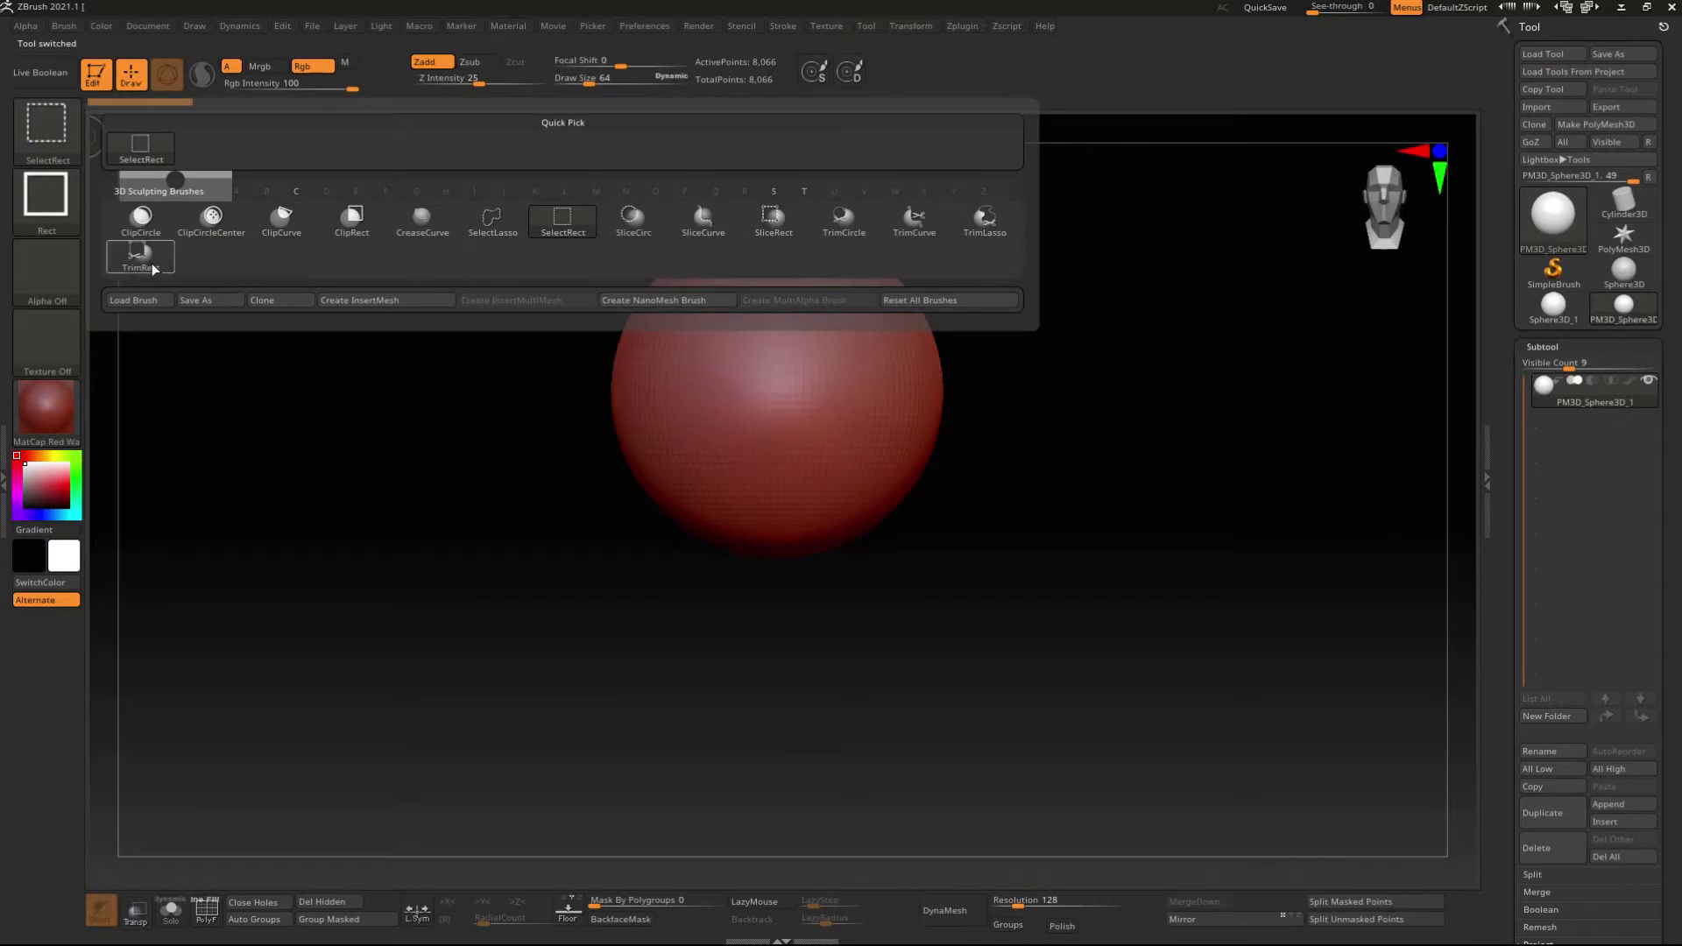
# - Choose the TrimRect brush and trim a rectangular area off the upper part of the sphere
pyautogui.click(152, 268)
pyautogui.moveTo(1288, 428); pyautogui.dragTo(1199, 452)
pyautogui.keyDown('shift'); pyautogui.moveTo(1112, 387); pyautogui.dragTo(926, 278); pyautogui.keyUp('shift')
pyautogui.press('ctrl')
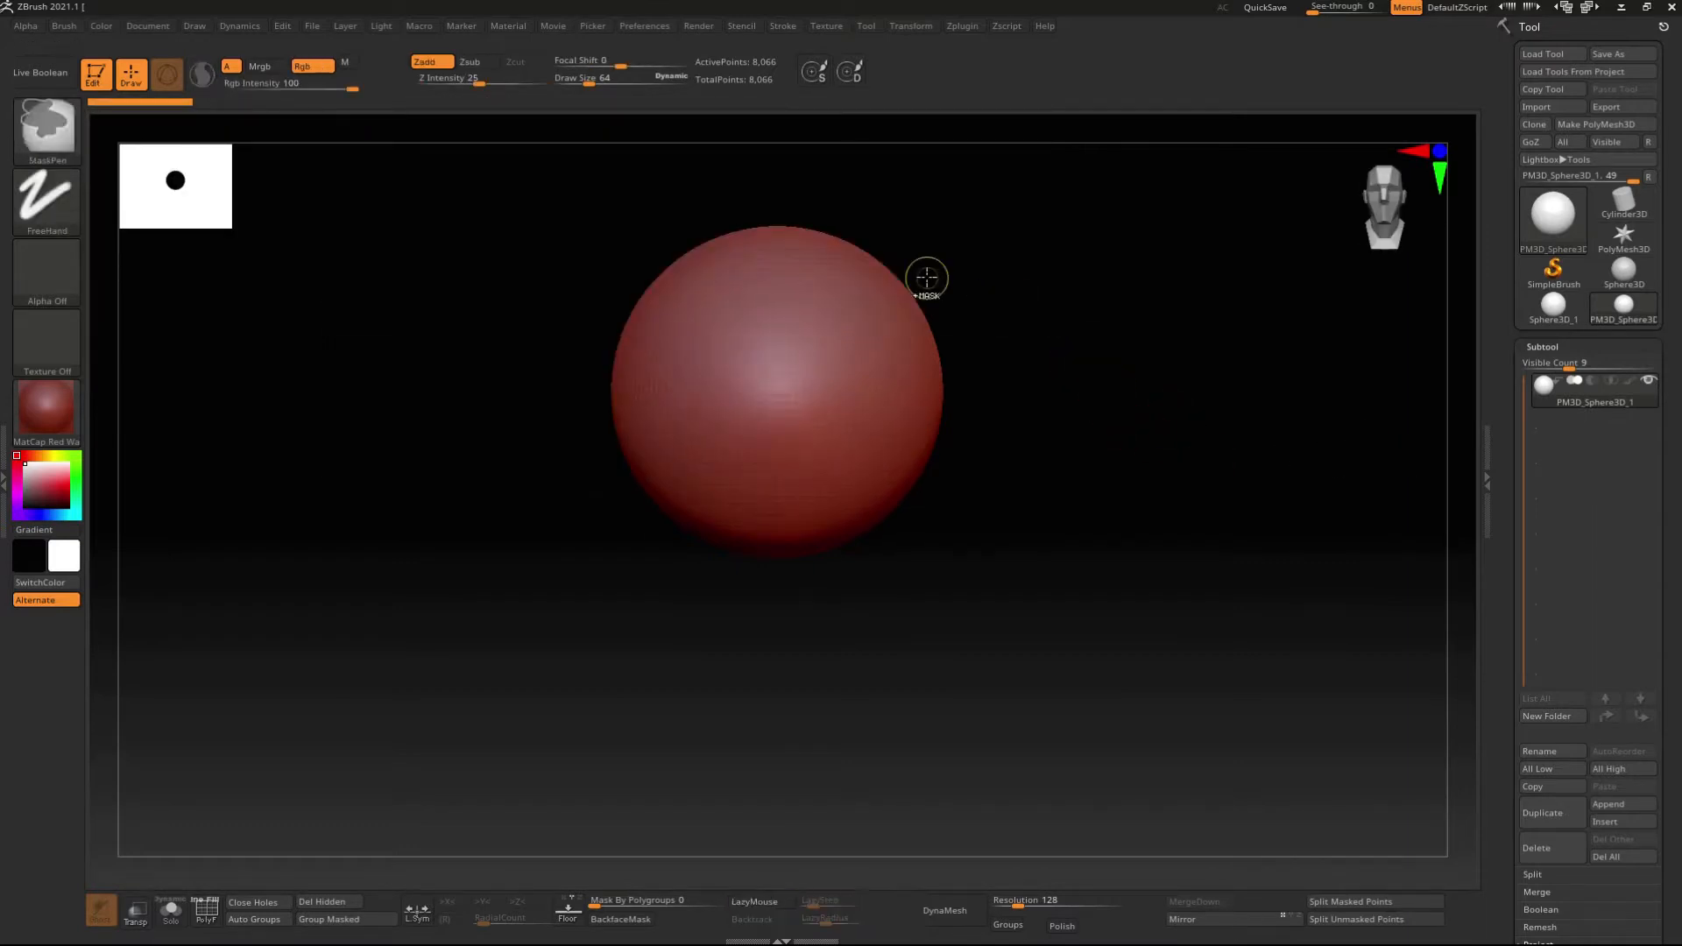
pyautogui.keyDown('ctrl'); pyautogui.keyDown('shift'); pyautogui.moveTo(582, 161); pyautogui.dragTo(977, 272); pyautogui.keyUp('shift'); pyautogui.keyUp('ctrl')
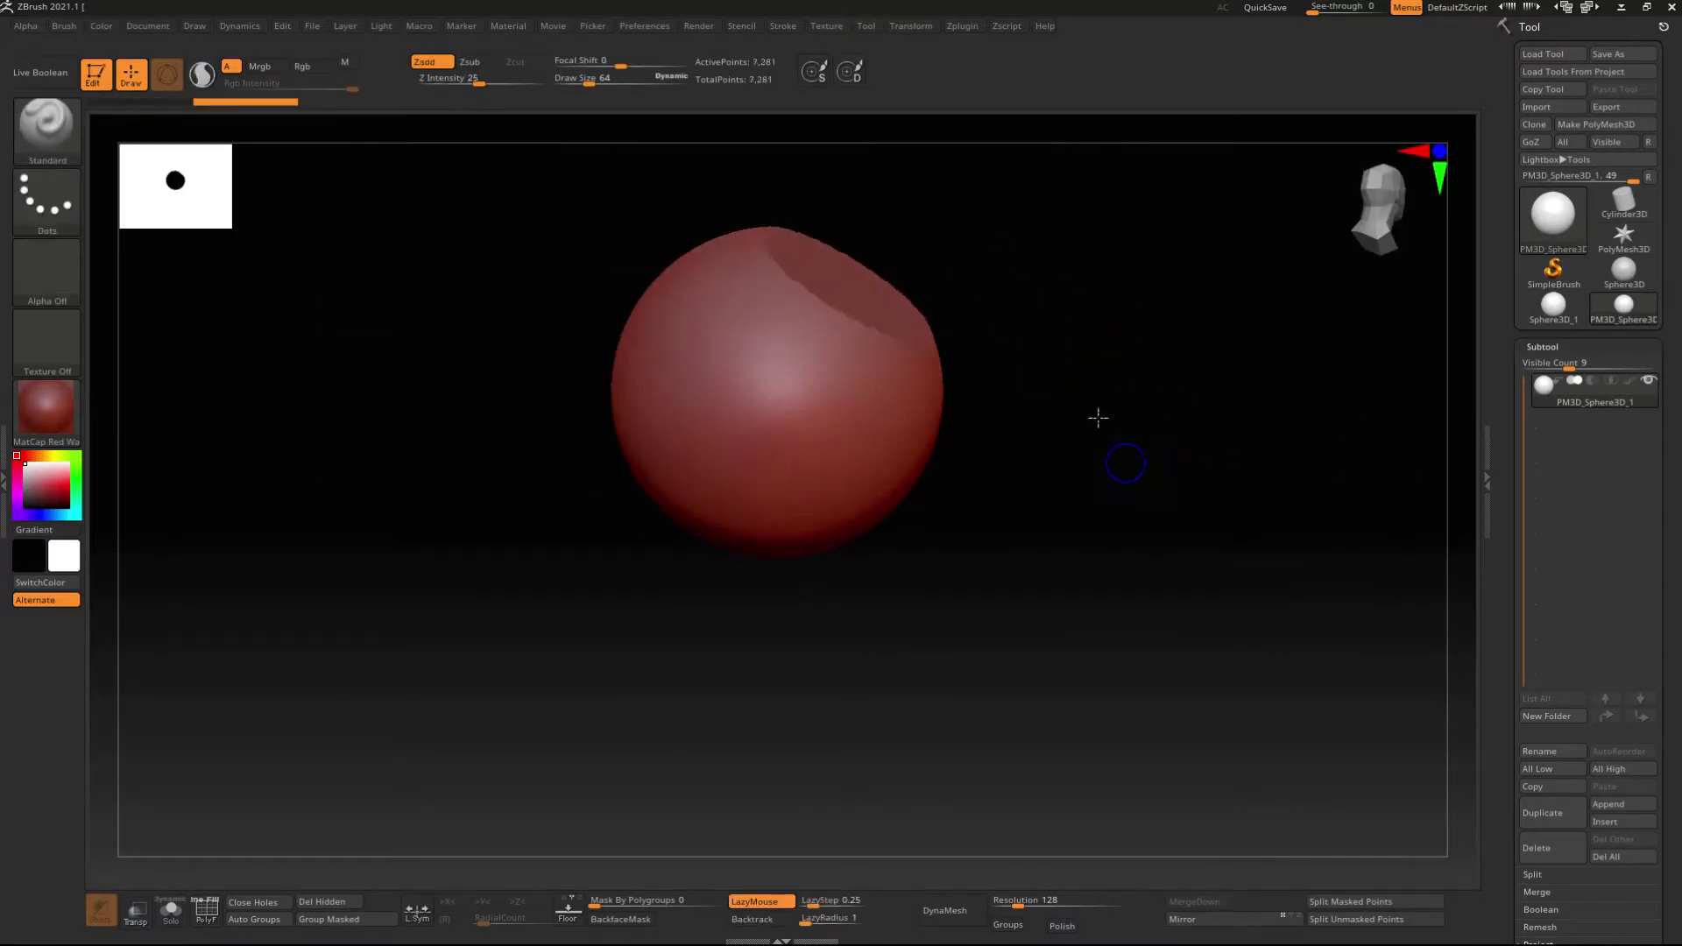
# - Switch the trim brush to the Curve stroke and slice flat facets across the top of the sphere
pyautogui.keyDown('alt'); pyautogui.moveTo(1098, 418); pyautogui.dragTo(1101, 482); pyautogui.keyUp('alt')
pyautogui.click(70, 206)
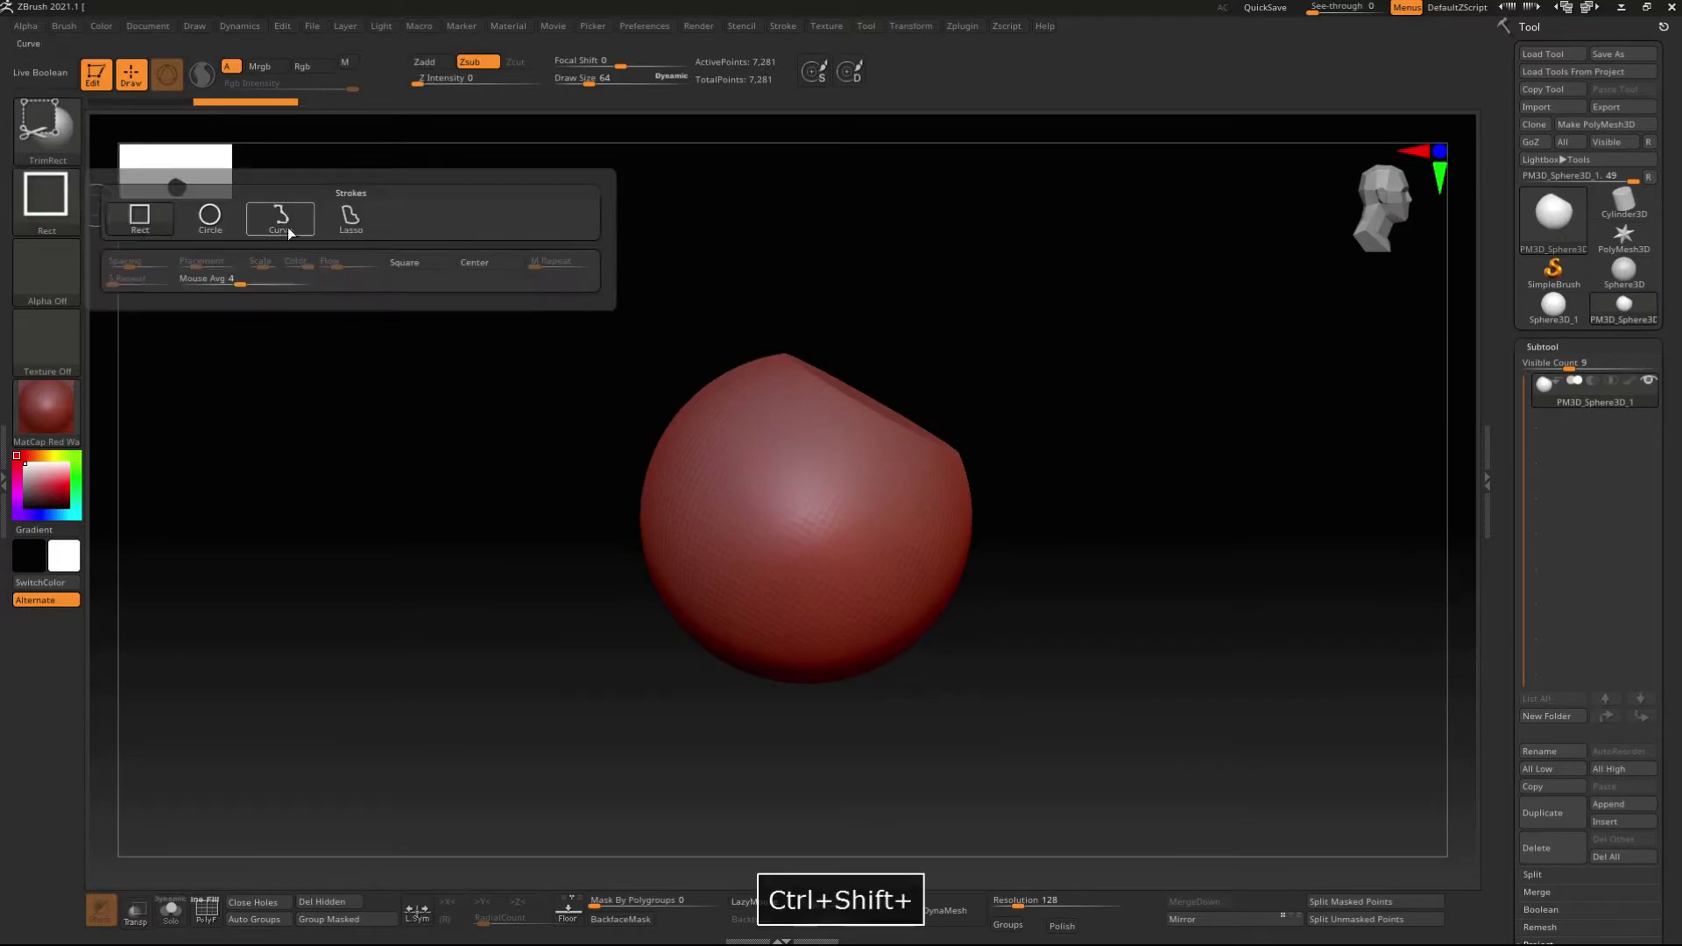
pyautogui.click(271, 232)
pyautogui.keyDown('ctrl'); pyautogui.keyDown('shift'); pyautogui.moveTo(980, 331); pyautogui.dragTo(981, 333); pyautogui.keyUp('shift'); pyautogui.keyUp('ctrl')
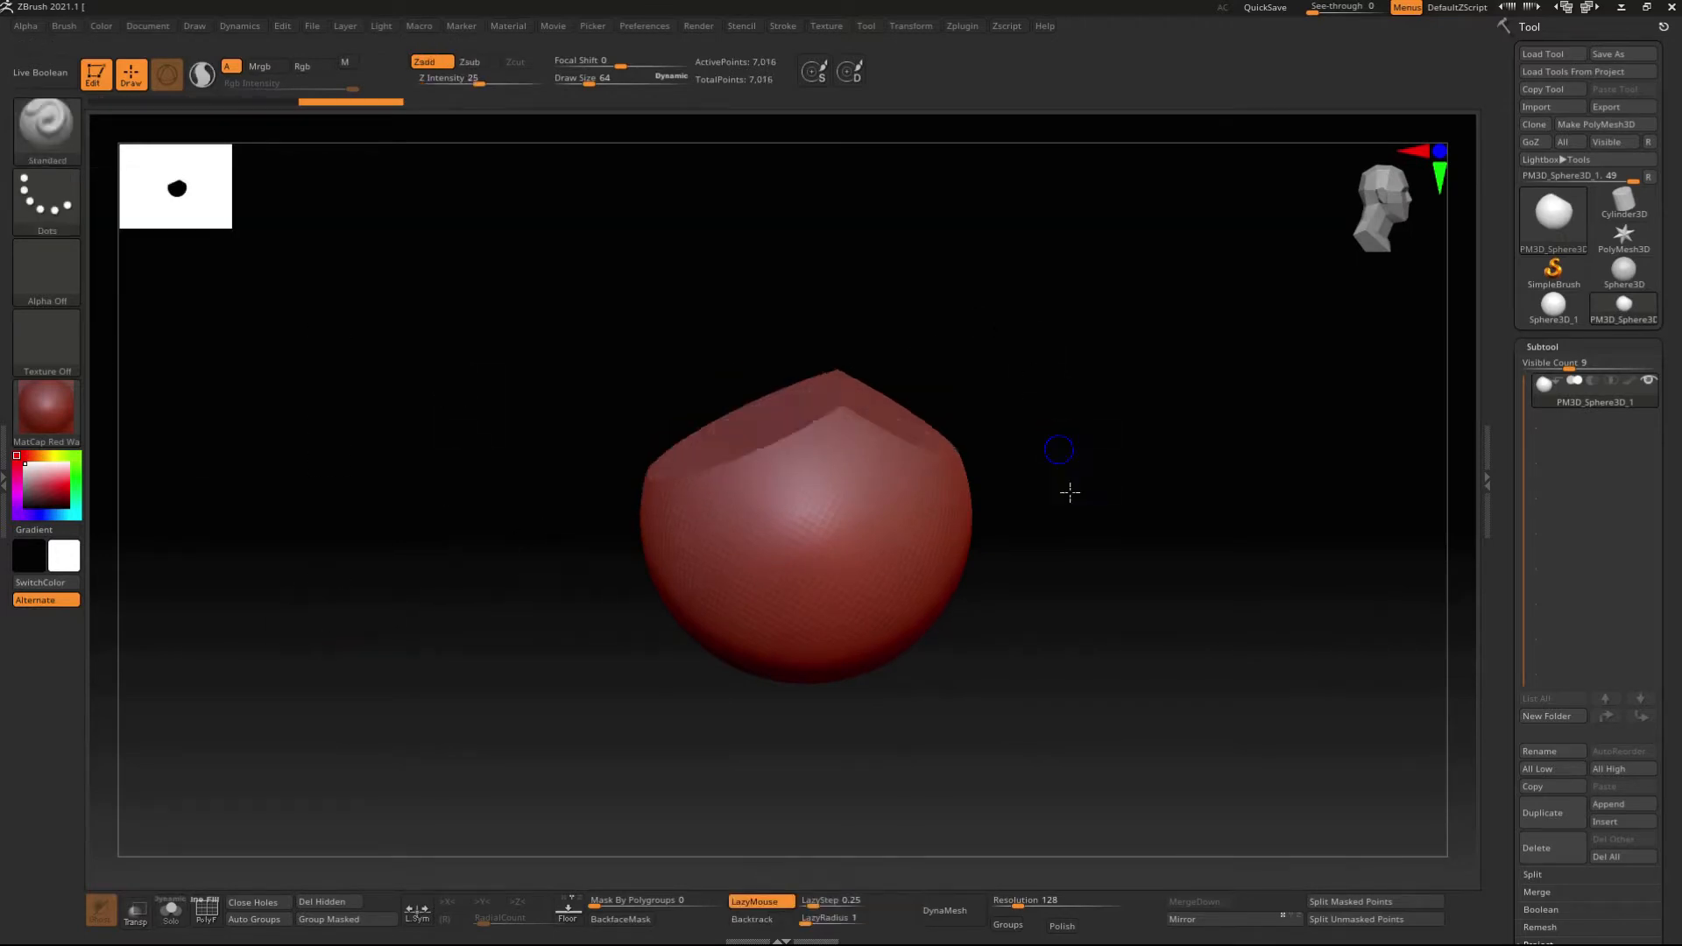
pyautogui.moveTo(1067, 488); pyautogui.dragTo(463, 281)
pyautogui.moveTo(1012, 406); pyautogui.dragTo(620, 301)
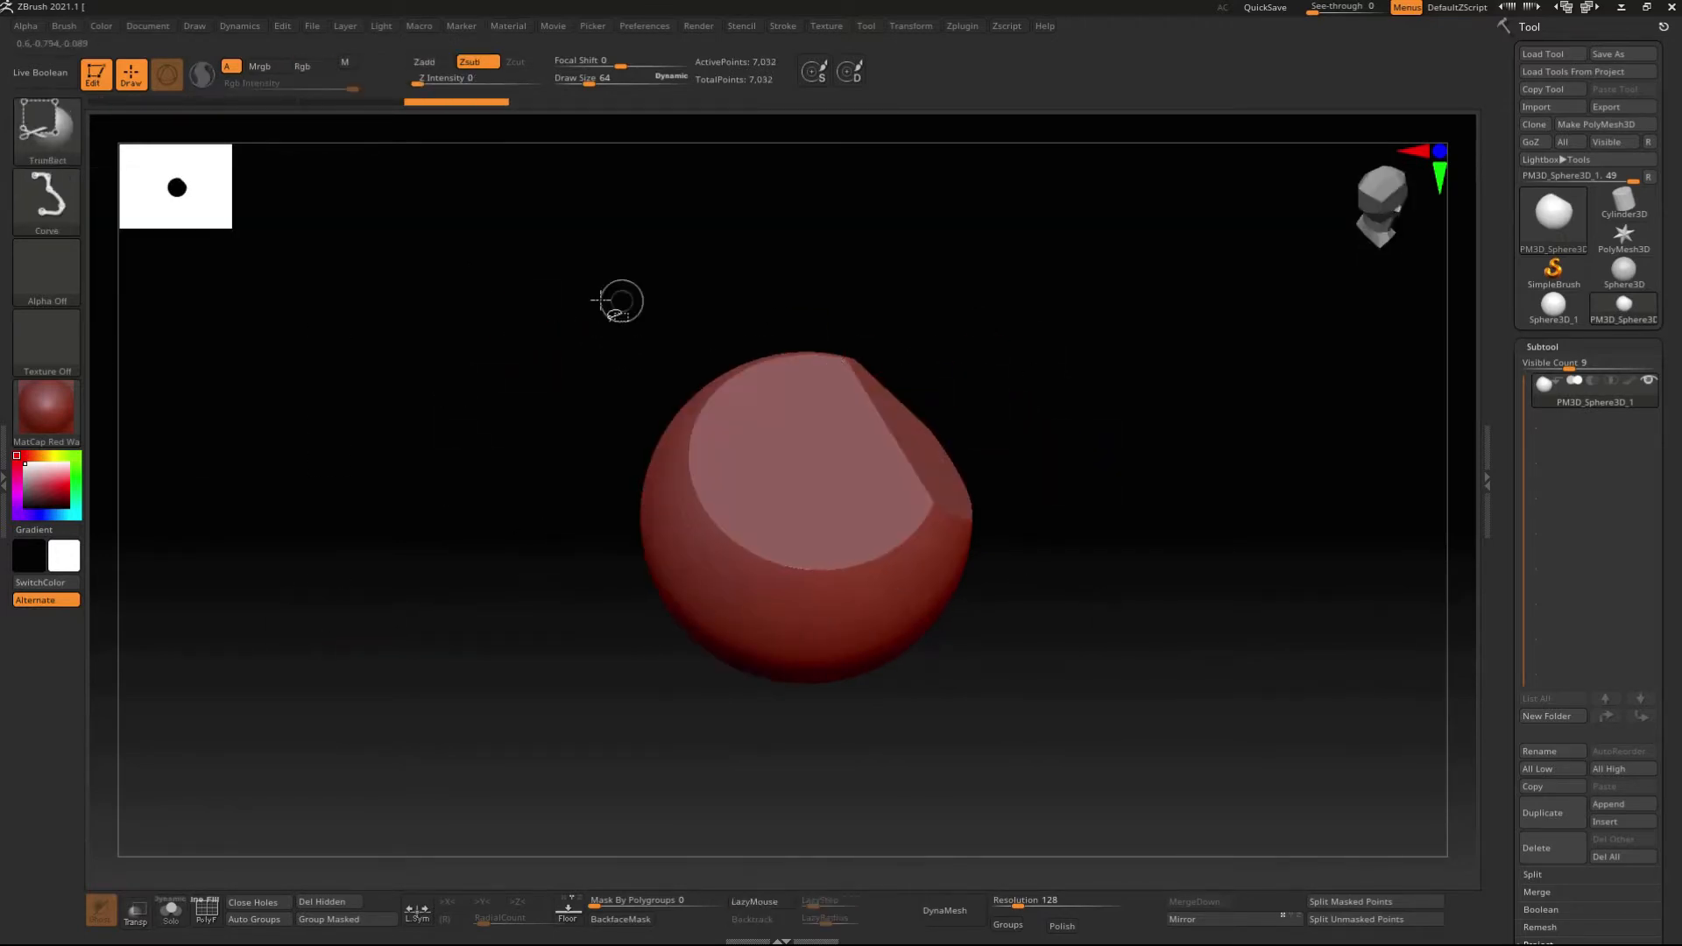
pyautogui.keyDown('ctrl'); pyautogui.keyDown('shift'); pyautogui.moveTo(980, 385); pyautogui.dragTo(981, 386); pyautogui.keyUp('shift'); pyautogui.keyUp('ctrl')
# - Slice more flat facets off the still-round back and underside of the sphere with Curve trims
pyautogui.moveTo(983, 383)
pyautogui.mouseDown()
pyautogui.moveTo(1070, 315)
pyautogui.moveTo(1098, 371)
pyautogui.mouseUp()
pyautogui.moveTo(1099, 371); pyautogui.dragTo(584, 310)
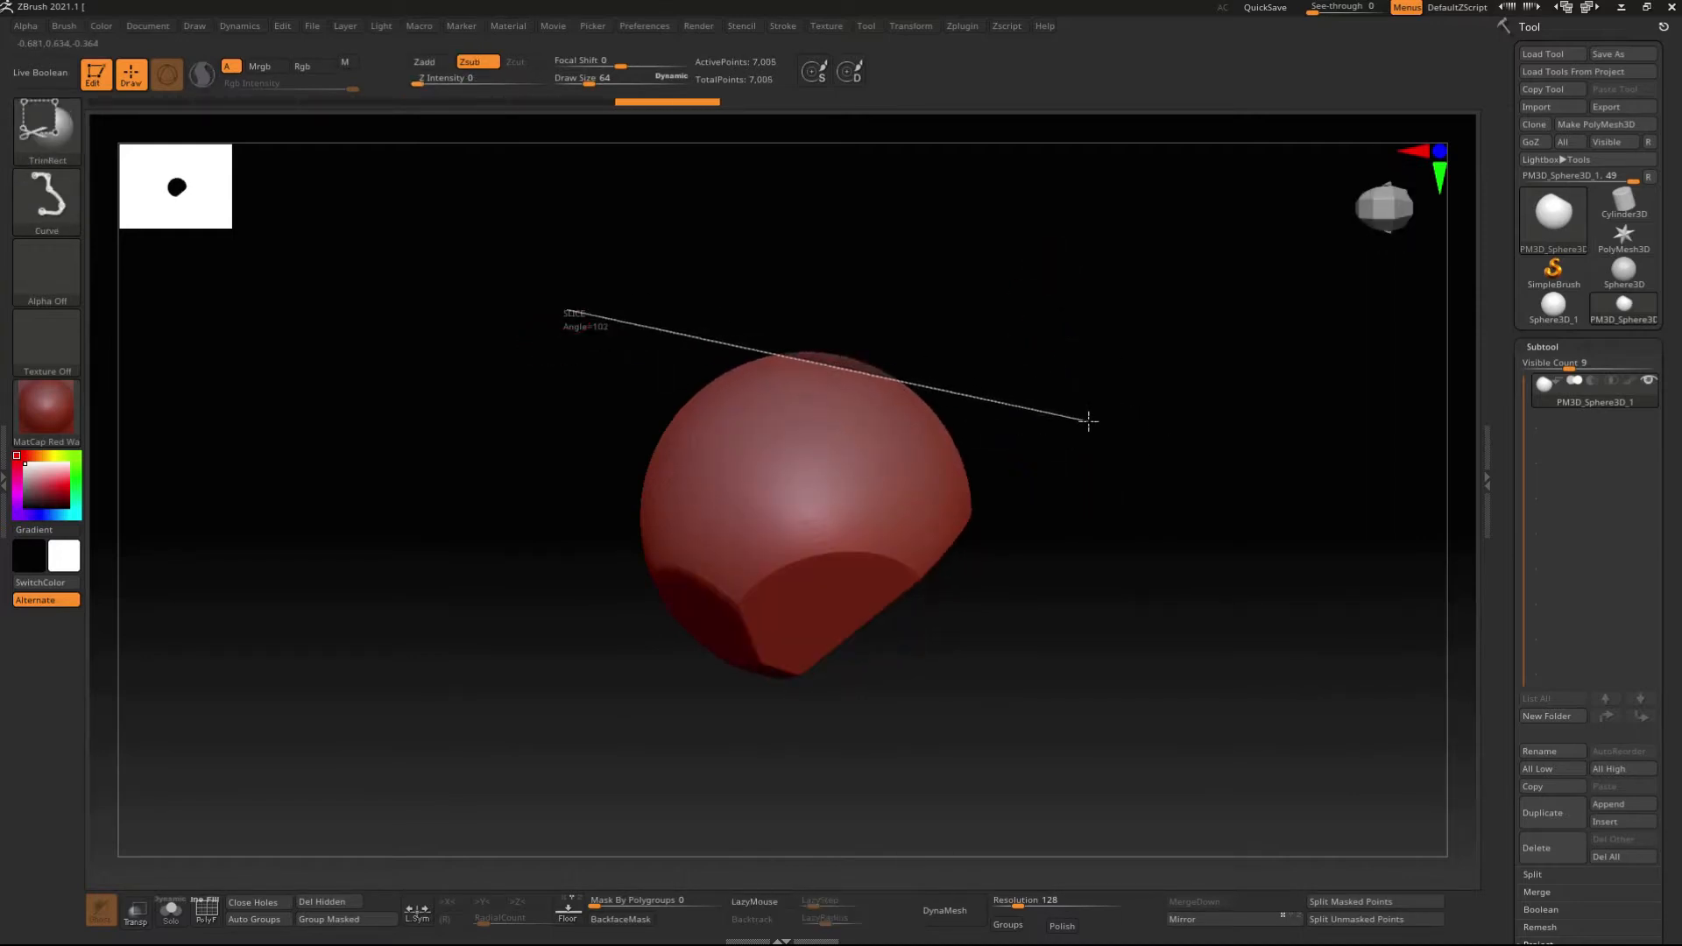
pyautogui.keyDown('ctrl'); pyautogui.keyDown('shift'); pyautogui.moveTo(1088, 421); pyautogui.dragTo(1088, 422); pyautogui.keyUp('shift'); pyautogui.keyUp('ctrl')
pyautogui.moveTo(1088, 423); pyautogui.dragTo(646, 284)
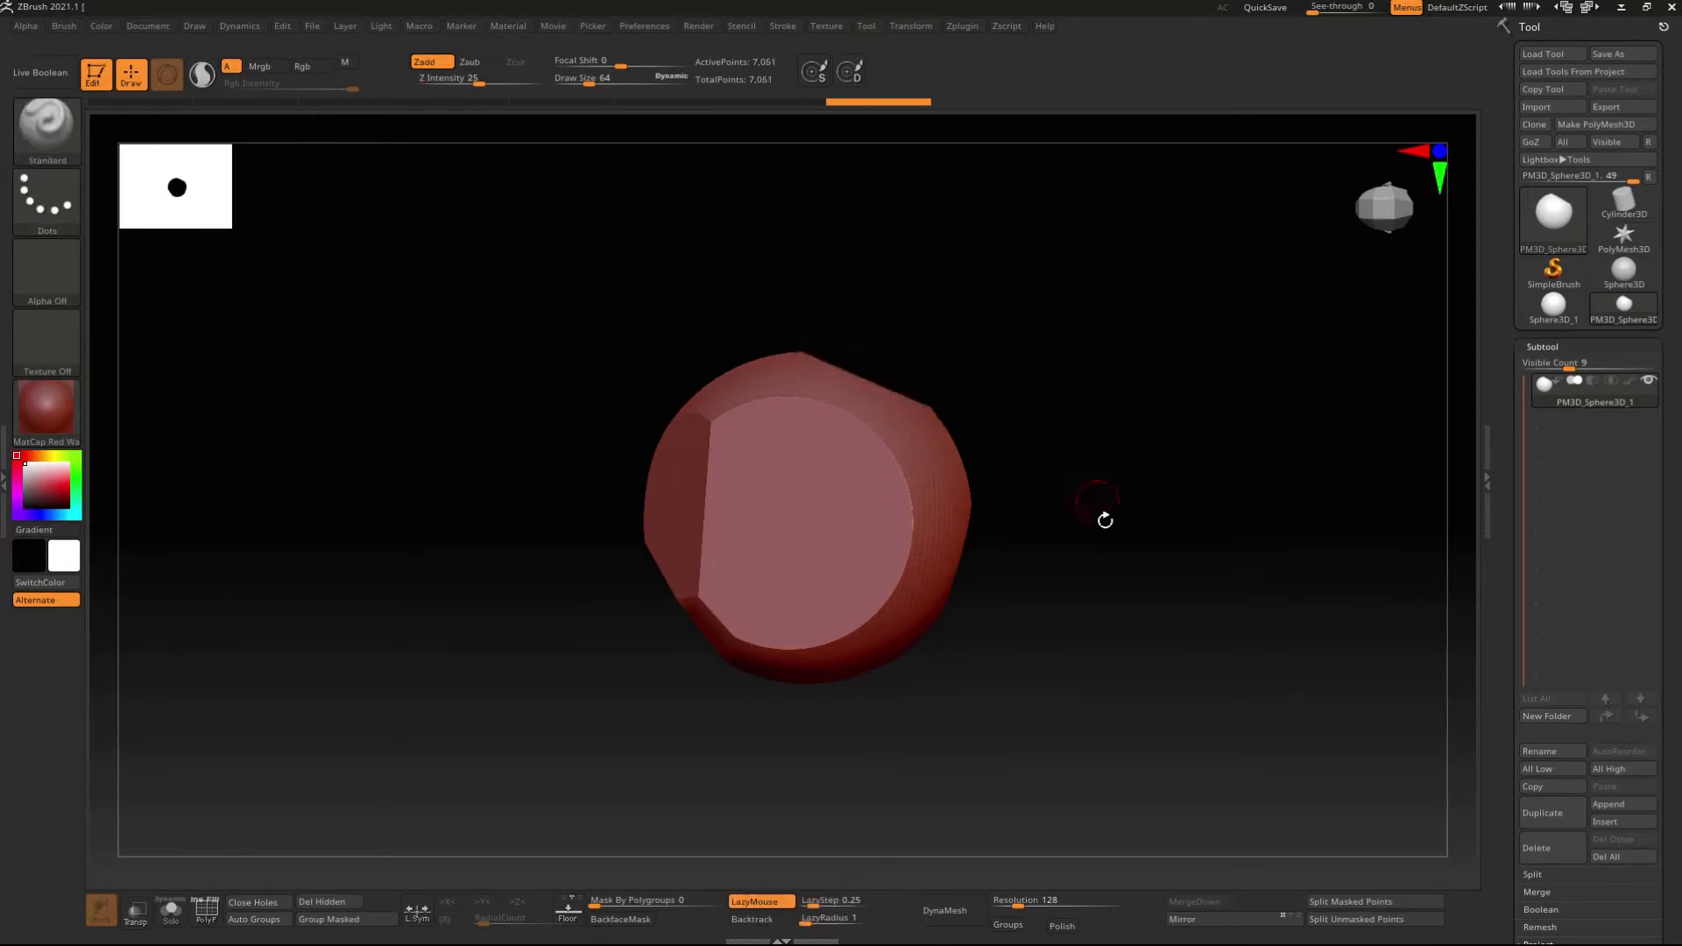
pyautogui.moveTo(1105, 520); pyautogui.dragTo(1067, 385)
pyautogui.keyDown('ctrl'); pyautogui.keyDown('shift'); pyautogui.moveTo(1068, 481); pyautogui.dragTo(1068, 480); pyautogui.keyUp('shift'); pyautogui.keyUp('ctrl')
pyautogui.moveTo(1068, 480)
pyautogui.mouseDown()
pyautogui.moveTo(1055, 454)
pyautogui.moveTo(1114, 458)
pyautogui.moveTo(1024, 448)
pyautogui.mouseUp()
pyautogui.moveTo(1024, 449); pyautogui.dragTo(1040, 376)
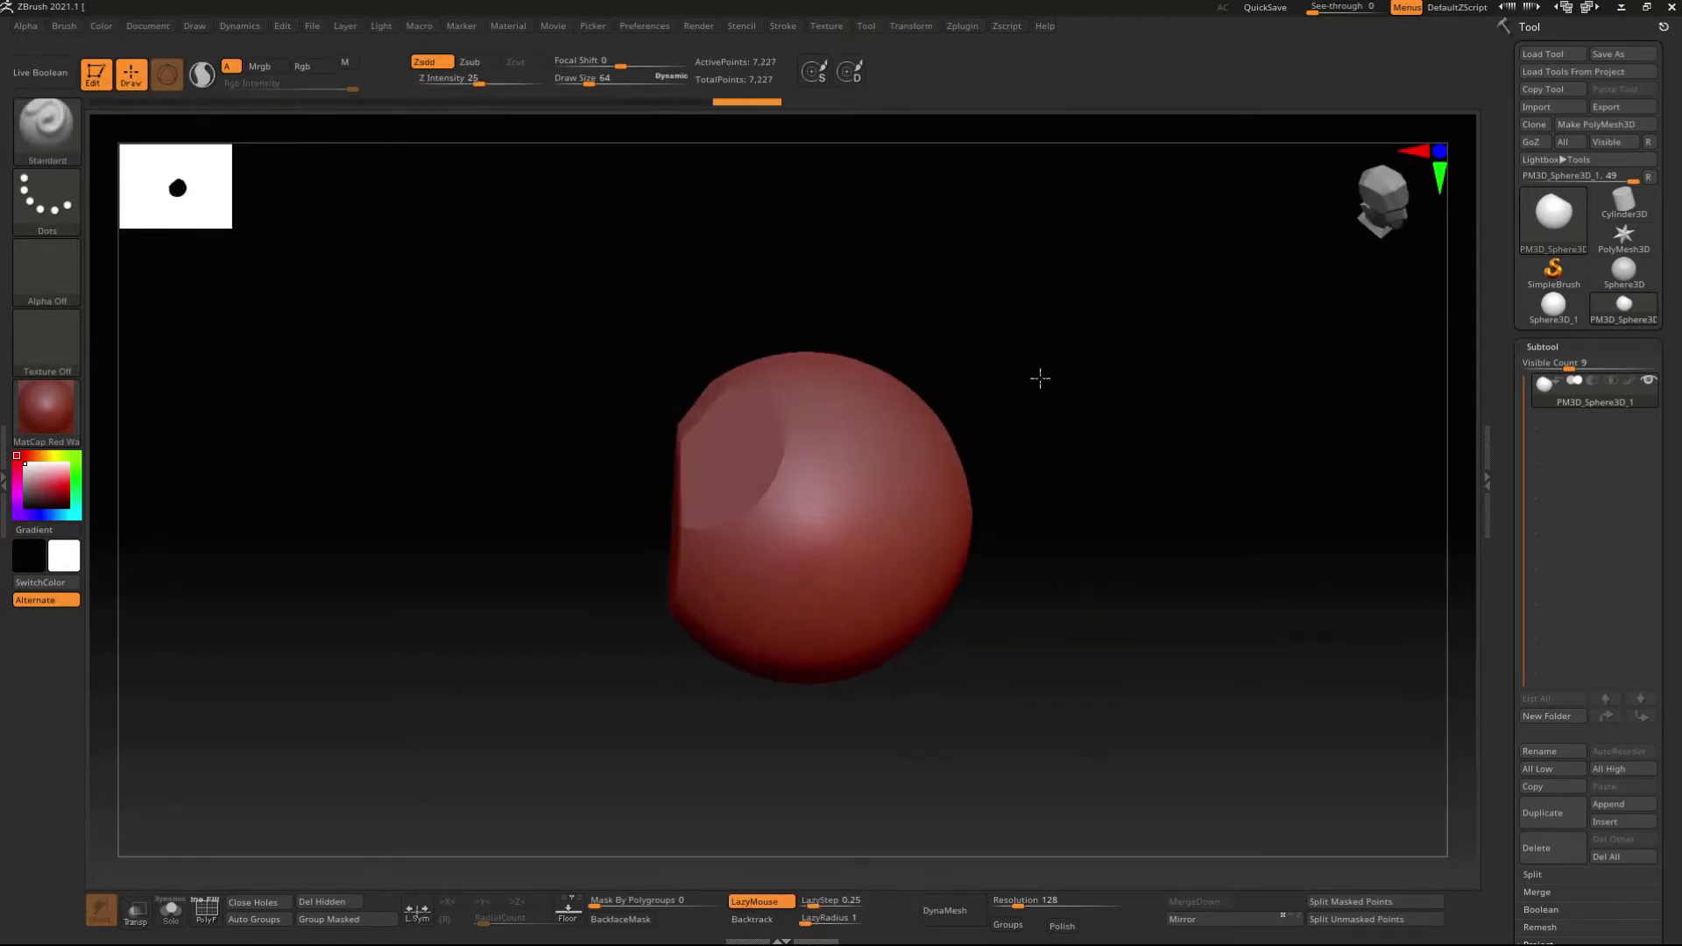
pyautogui.keyDown('ctrl'); pyautogui.keyDown('shift'); pyautogui.moveTo(575, 300); pyautogui.dragTo(1154, 460); pyautogui.keyUp('shift'); pyautogui.keyUp('ctrl')
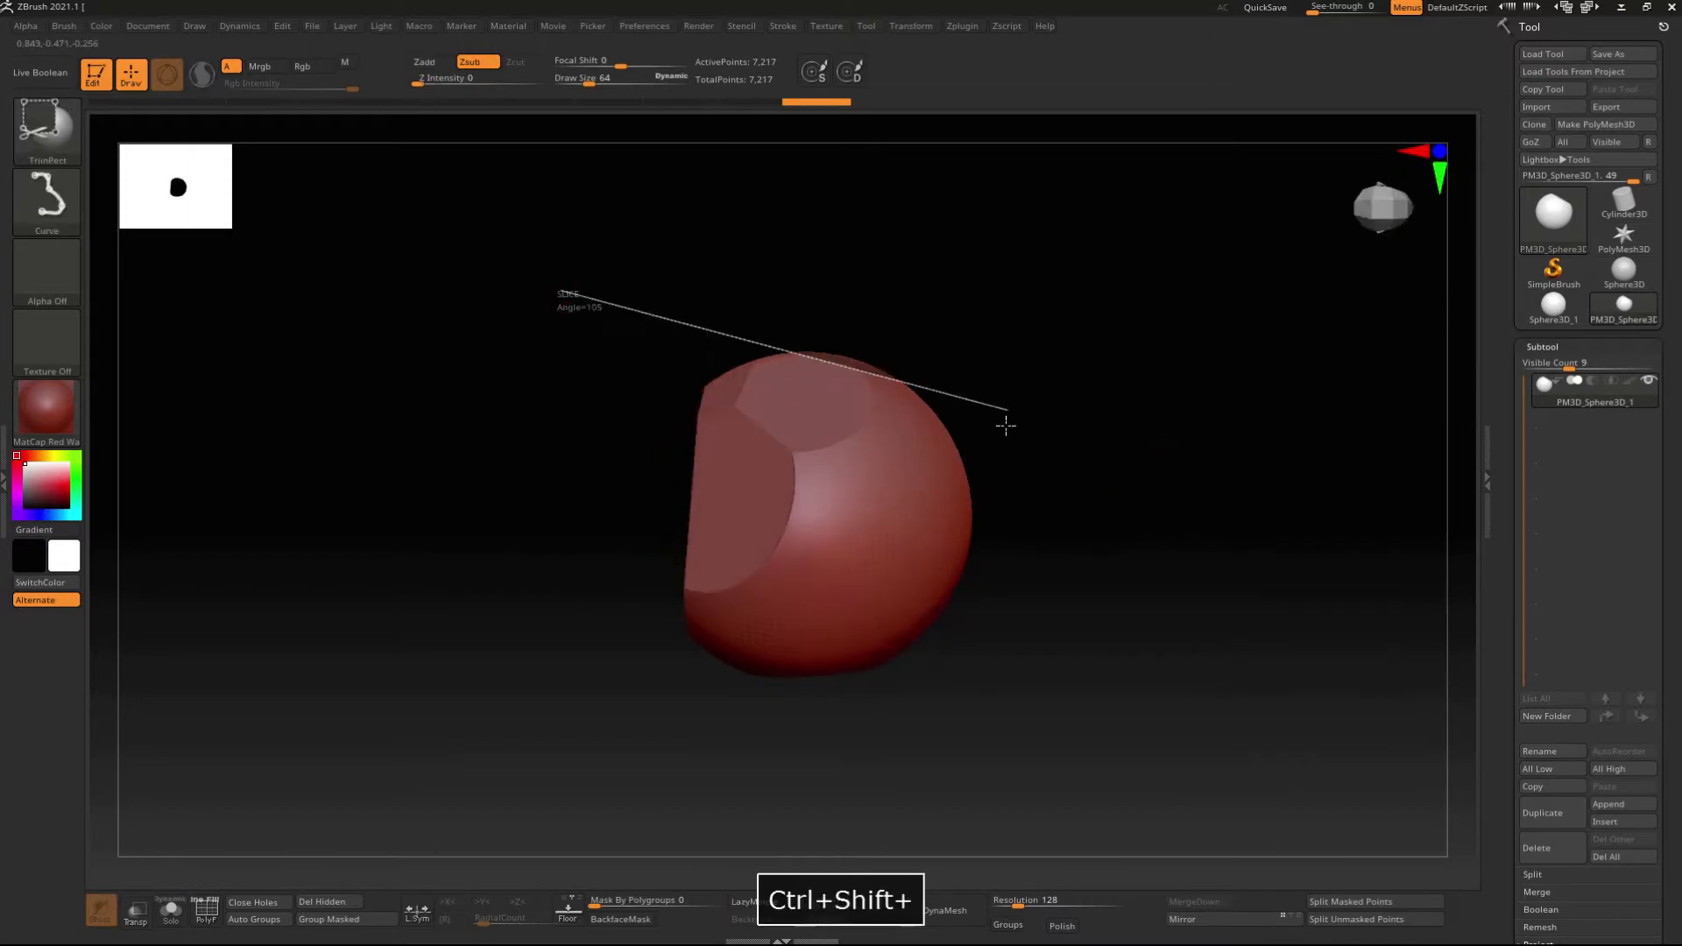
pyautogui.keyDown('ctrl'); pyautogui.keyDown('shift'); pyautogui.moveTo(1014, 426); pyautogui.dragTo(1014, 427); pyautogui.keyUp('shift'); pyautogui.keyUp('ctrl')
pyautogui.moveTo(1015, 426)
pyautogui.mouseDown()
pyautogui.moveTo(1105, 511)
pyautogui.moveTo(913, 387)
pyautogui.mouseUp()
pyautogui.keyDown('ctrl'); pyautogui.keyDown('shift'); pyautogui.moveTo(589, 290); pyautogui.dragTo(937, 401); pyautogui.keyUp('shift'); pyautogui.keyUp('ctrl')
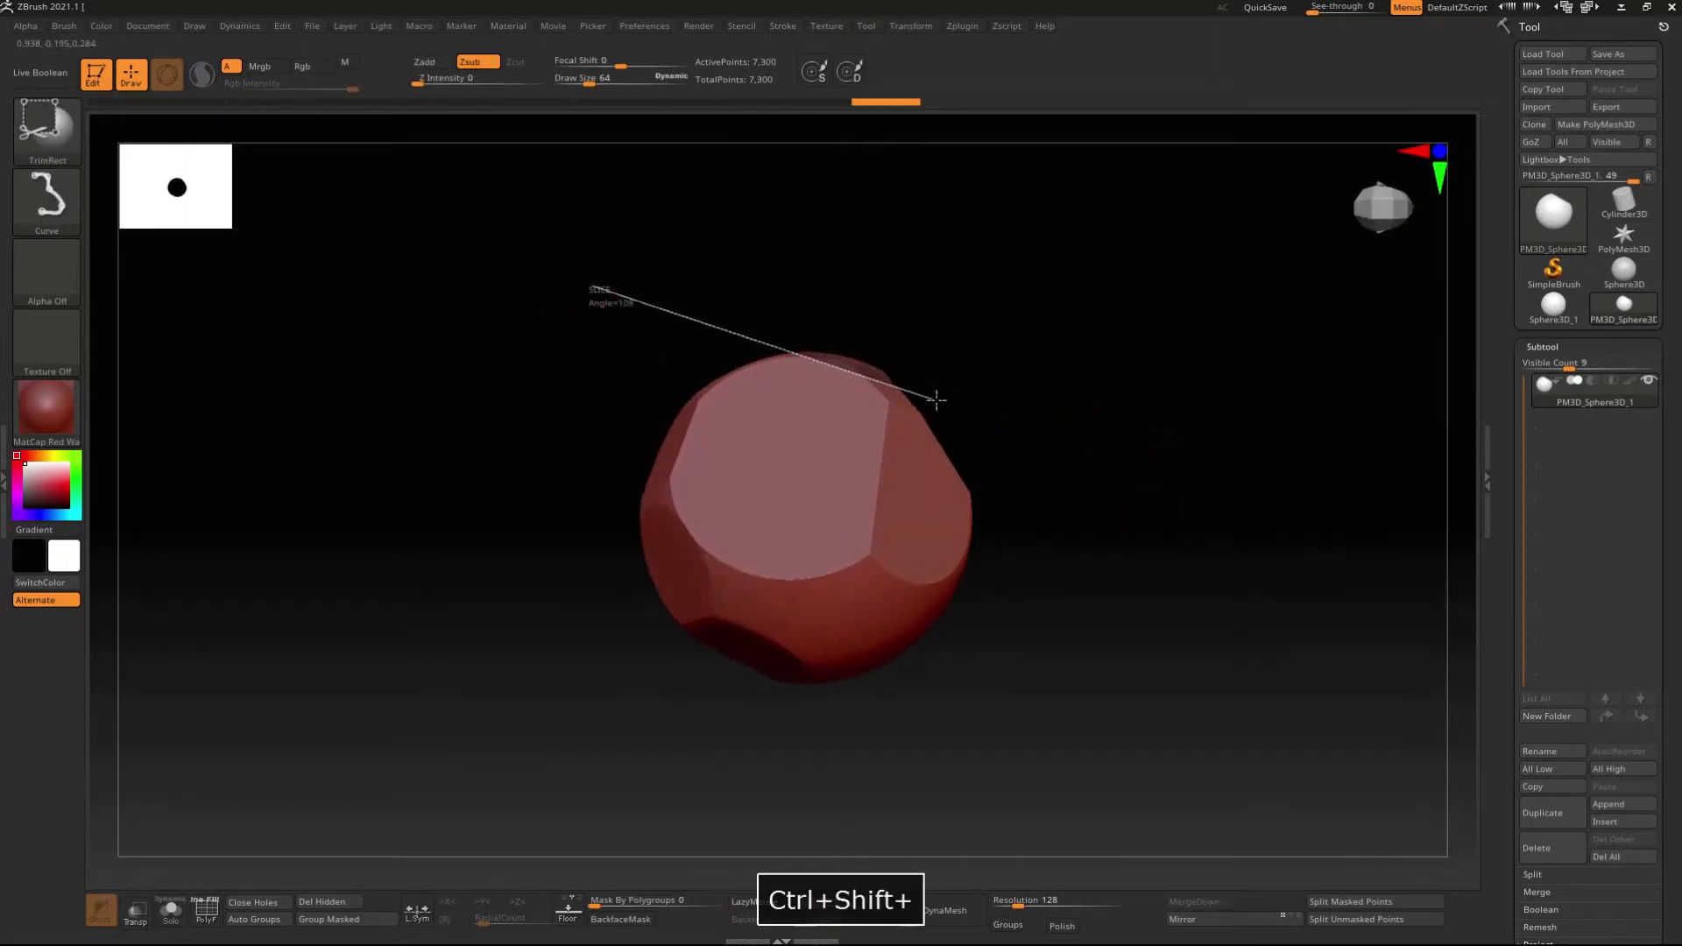
# - Cut overlapping planes at varied angles around the sphere with Curve trims to build a rock shape
pyautogui.moveTo(1108, 559)
pyautogui.mouseDown()
pyautogui.moveTo(1175, 500)
pyautogui.moveTo(1138, 455)
pyautogui.mouseUp()
pyautogui.keyDown('ctrl'); pyautogui.keyDown('shift'); pyautogui.moveTo(660, 338); pyautogui.dragTo(964, 393); pyautogui.keyUp('shift'); pyautogui.keyUp('ctrl')
pyautogui.moveTo(529, 308)
pyautogui.keyDown('ctrl'); pyautogui.keyDown('shift'); pyautogui.mouseDown()
pyautogui.moveTo(998, 402)
pyautogui.moveTo(1075, 458)
pyautogui.moveTo(577, 342)
pyautogui.mouseUp(); pyautogui.keyUp('shift'); pyautogui.keyUp('ctrl')
pyautogui.keyDown('ctrl'); pyautogui.keyDown('shift'); pyautogui.moveTo(1025, 409); pyautogui.dragTo(1025, 408); pyautogui.keyUp('shift'); pyautogui.keyUp('ctrl')
pyautogui.moveTo(1089, 687); pyautogui.dragTo(555, 344)
pyautogui.keyDown('ctrl'); pyautogui.keyDown('shift'); pyautogui.moveTo(948, 416); pyautogui.dragTo(964, 419); pyautogui.keyUp('shift'); pyautogui.keyUp('ctrl')
pyautogui.moveTo(1024, 517)
pyautogui.mouseDown()
pyautogui.moveTo(1040, 376)
pyautogui.moveTo(1062, 355)
pyautogui.mouseUp()
pyautogui.keyDown('ctrl'); pyautogui.keyDown('shift'); pyautogui.moveTo(631, 342); pyautogui.dragTo(1026, 355); pyautogui.keyUp('shift'); pyautogui.keyUp('ctrl')
pyautogui.moveTo(1071, 456)
pyautogui.mouseDown()
pyautogui.moveTo(1071, 423)
pyautogui.moveTo(916, 479)
pyautogui.moveTo(1032, 602)
pyautogui.moveTo(1032, 465)
pyautogui.moveTo(1054, 466)
pyautogui.moveTo(1025, 647)
pyautogui.mouseUp()
pyautogui.moveTo(1025, 646)
pyautogui.keyDown('alt'); pyautogui.mouseDown()
pyautogui.moveTo(918, 481)
pyautogui.moveTo(973, 456)
pyautogui.mouseUp(); pyautogui.keyUp('alt')
pyautogui.moveTo(999, 517); pyautogui.dragTo(863, 565)
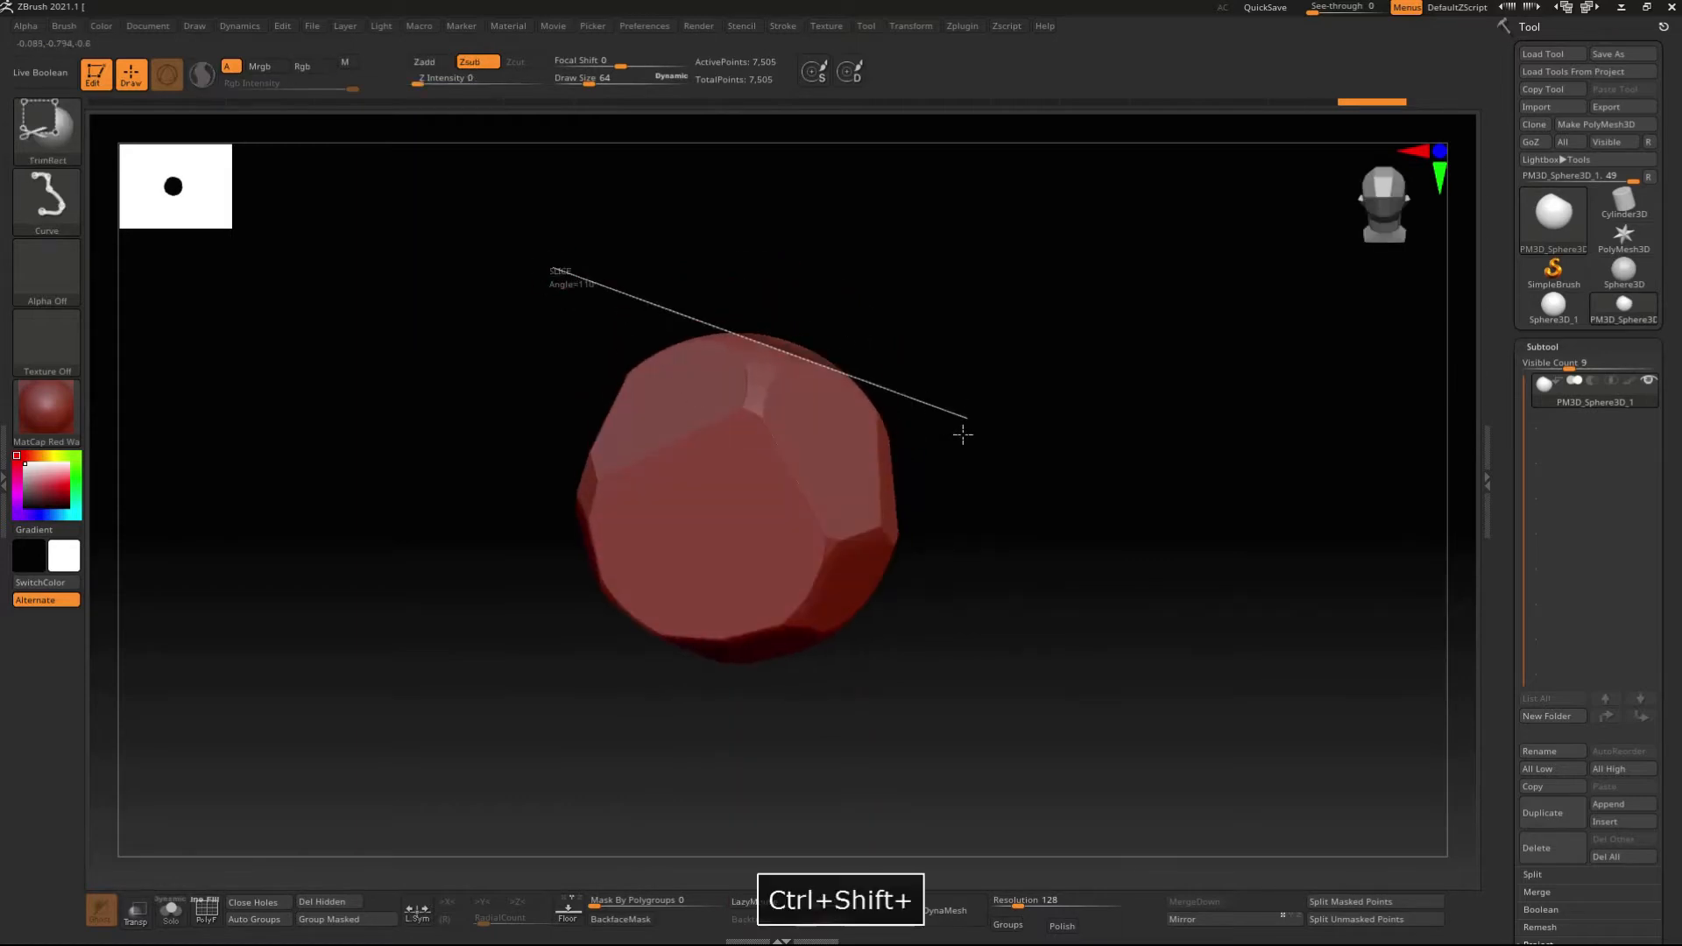
# - Trim the remaining rounded patches into flat planes so the whole rock surface is faceted
pyautogui.keyDown('ctrl'); pyautogui.keyDown('shift'); pyautogui.moveTo(963, 435); pyautogui.dragTo(963, 434); pyautogui.keyUp('shift'); pyautogui.keyUp('ctrl')
pyautogui.moveTo(488, 330)
pyautogui.keyDown('ctrl'); pyautogui.keyDown('shift'); pyautogui.mouseDown()
pyautogui.moveTo(912, 379)
pyautogui.moveTo(906, 365)
pyautogui.moveTo(792, 445)
pyautogui.mouseUp(); pyautogui.keyUp('shift'); pyautogui.keyUp('ctrl')
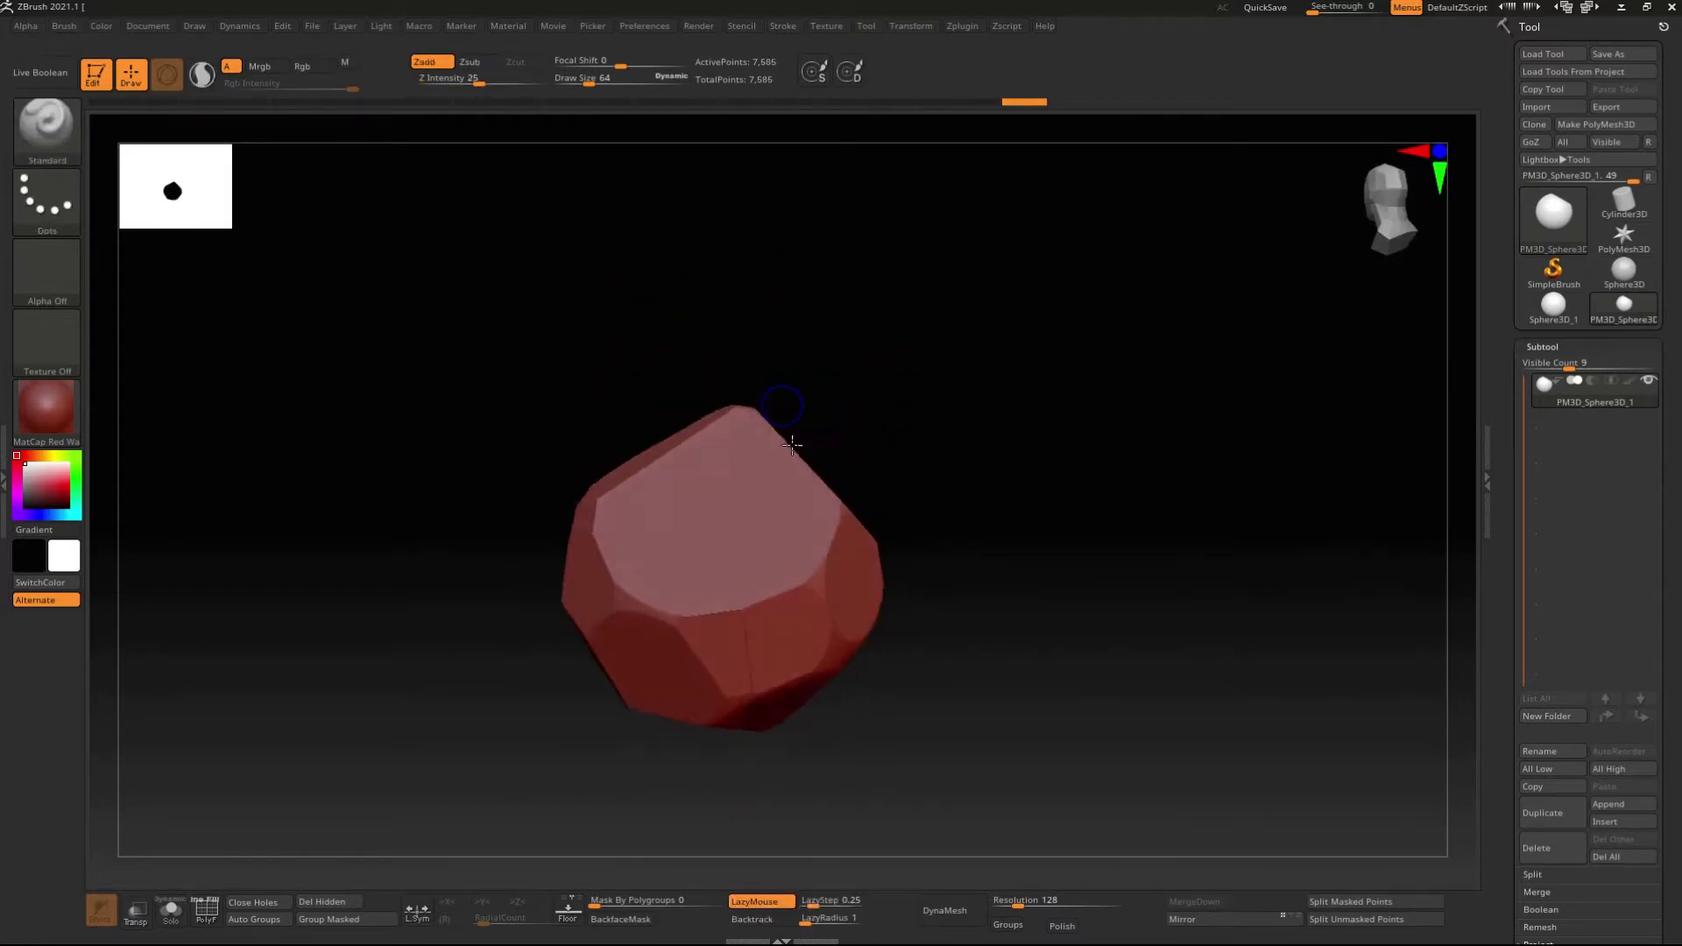
pyautogui.keyDown('ctrl'); pyautogui.keyDown('shift'); pyautogui.moveTo(548, 358); pyautogui.dragTo(850, 435); pyautogui.keyUp('shift'); pyautogui.keyUp('ctrl')
pyautogui.moveTo(877, 443)
pyautogui.mouseDown()
pyautogui.moveTo(960, 543)
pyautogui.moveTo(995, 514)
pyautogui.moveTo(1014, 533)
pyautogui.mouseUp()
pyautogui.moveTo(657, 523)
pyautogui.keyDown('ctrl'); pyautogui.keyDown('shift'); pyautogui.mouseDown()
pyautogui.moveTo(1044, 534)
pyautogui.moveTo(975, 559)
pyautogui.mouseUp(); pyautogui.keyUp('shift'); pyautogui.keyUp('ctrl')
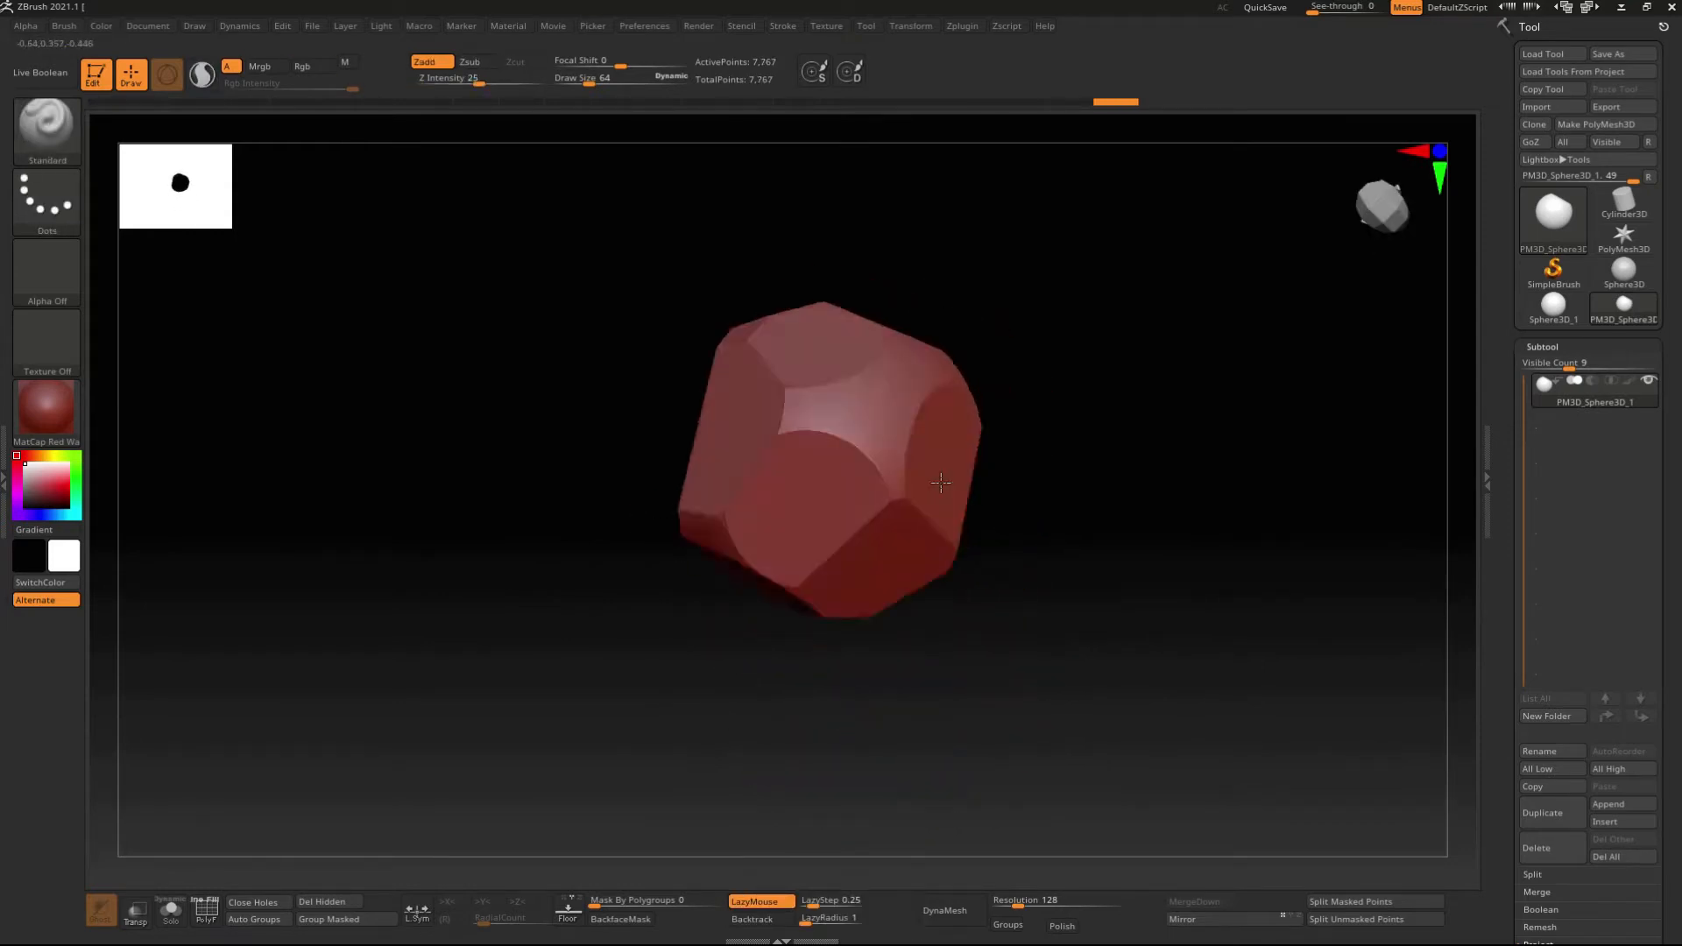
pyautogui.moveTo(941, 482); pyautogui.dragTo(924, 444)
pyautogui.keyDown('ctrl'); pyautogui.keyDown('shift'); pyautogui.moveTo(631, 365); pyautogui.dragTo(938, 436); pyautogui.keyUp('shift'); pyautogui.keyUp('ctrl')
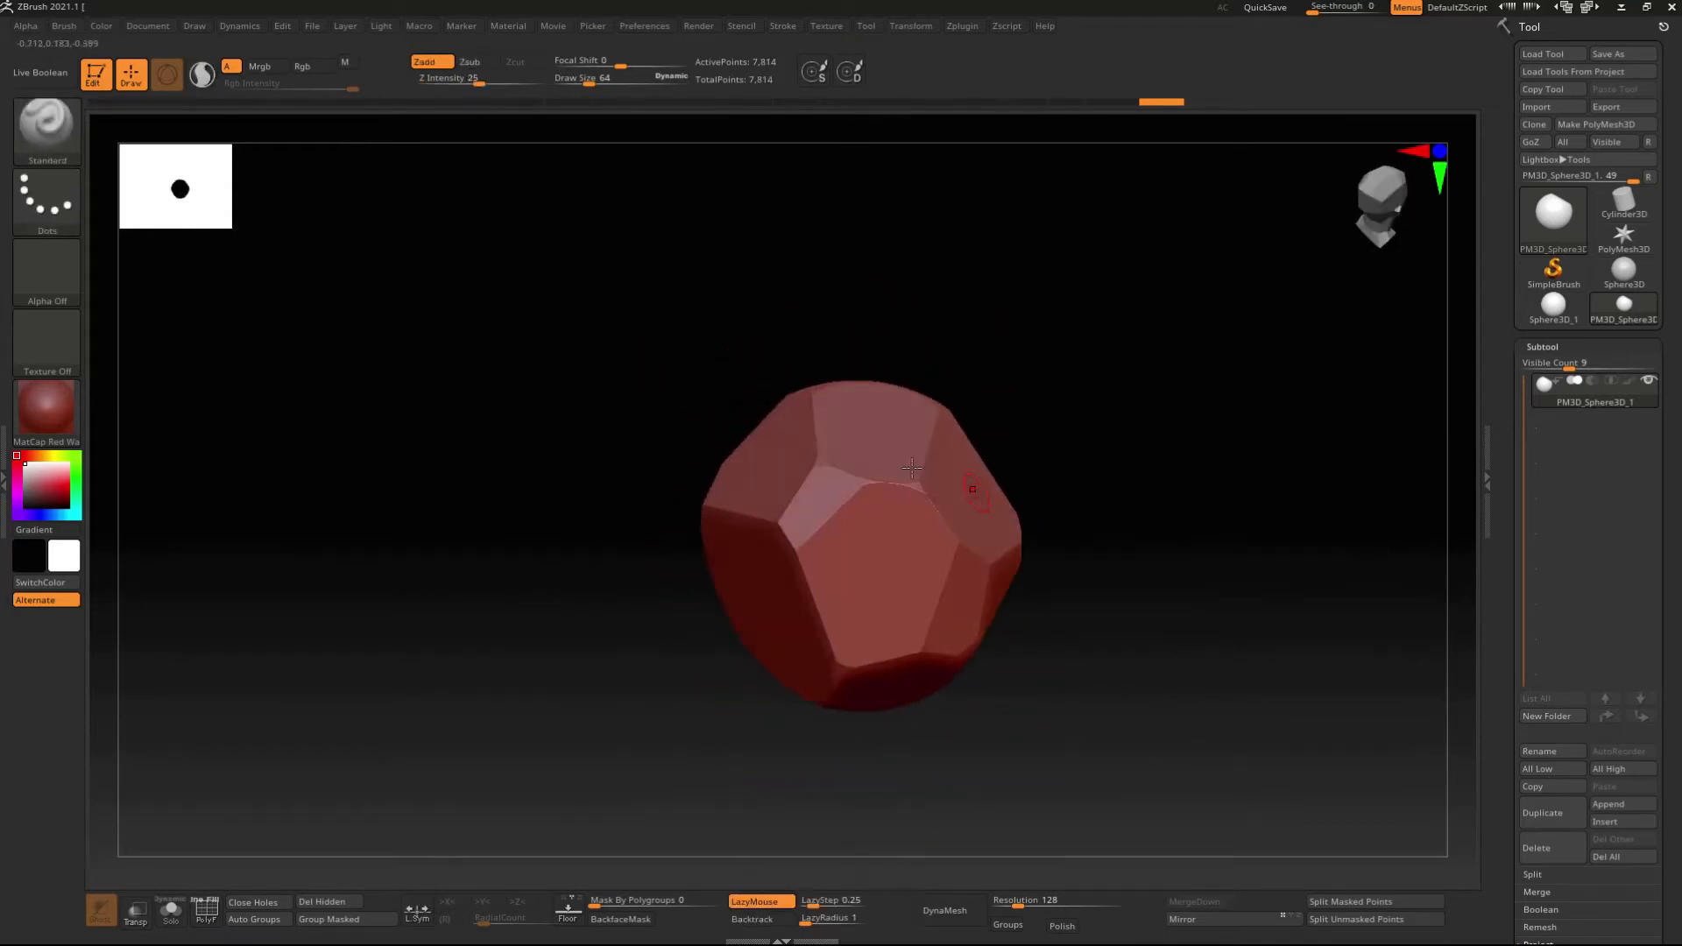
pyautogui.keyDown('ctrl'); pyautogui.keyDown('shift'); pyautogui.moveTo(676, 386); pyautogui.dragTo(997, 403); pyautogui.keyUp('shift'); pyautogui.keyUp('ctrl')
pyautogui.moveTo(1016, 701)
pyautogui.mouseDown()
pyautogui.moveTo(946, 602)
pyautogui.moveTo(1022, 740)
pyautogui.moveTo(976, 593)
pyautogui.moveTo(1011, 706)
pyautogui.moveTo(1029, 585)
pyautogui.moveTo(954, 602)
pyautogui.moveTo(1027, 527)
pyautogui.moveTo(1062, 634)
pyautogui.moveTo(1090, 541)
pyautogui.mouseUp()
pyautogui.moveTo(1174, 508)
pyautogui.keyDown('alt'); pyautogui.mouseDown()
pyautogui.moveTo(969, 548)
pyautogui.moveTo(1029, 688)
pyautogui.mouseUp(); pyautogui.keyUp('alt')
pyautogui.moveTo(1030, 688)
pyautogui.mouseDown()
pyautogui.moveTo(939, 327)
pyautogui.moveTo(701, 324)
pyautogui.mouseUp()
pyautogui.moveTo(644, 334)
pyautogui.keyDown('ctrl'); pyautogui.keyDown('shift'); pyautogui.mouseDown()
pyautogui.moveTo(947, 412)
pyautogui.moveTo(942, 440)
pyautogui.mouseUp(); pyautogui.keyUp('shift'); pyautogui.keyUp('ctrl')
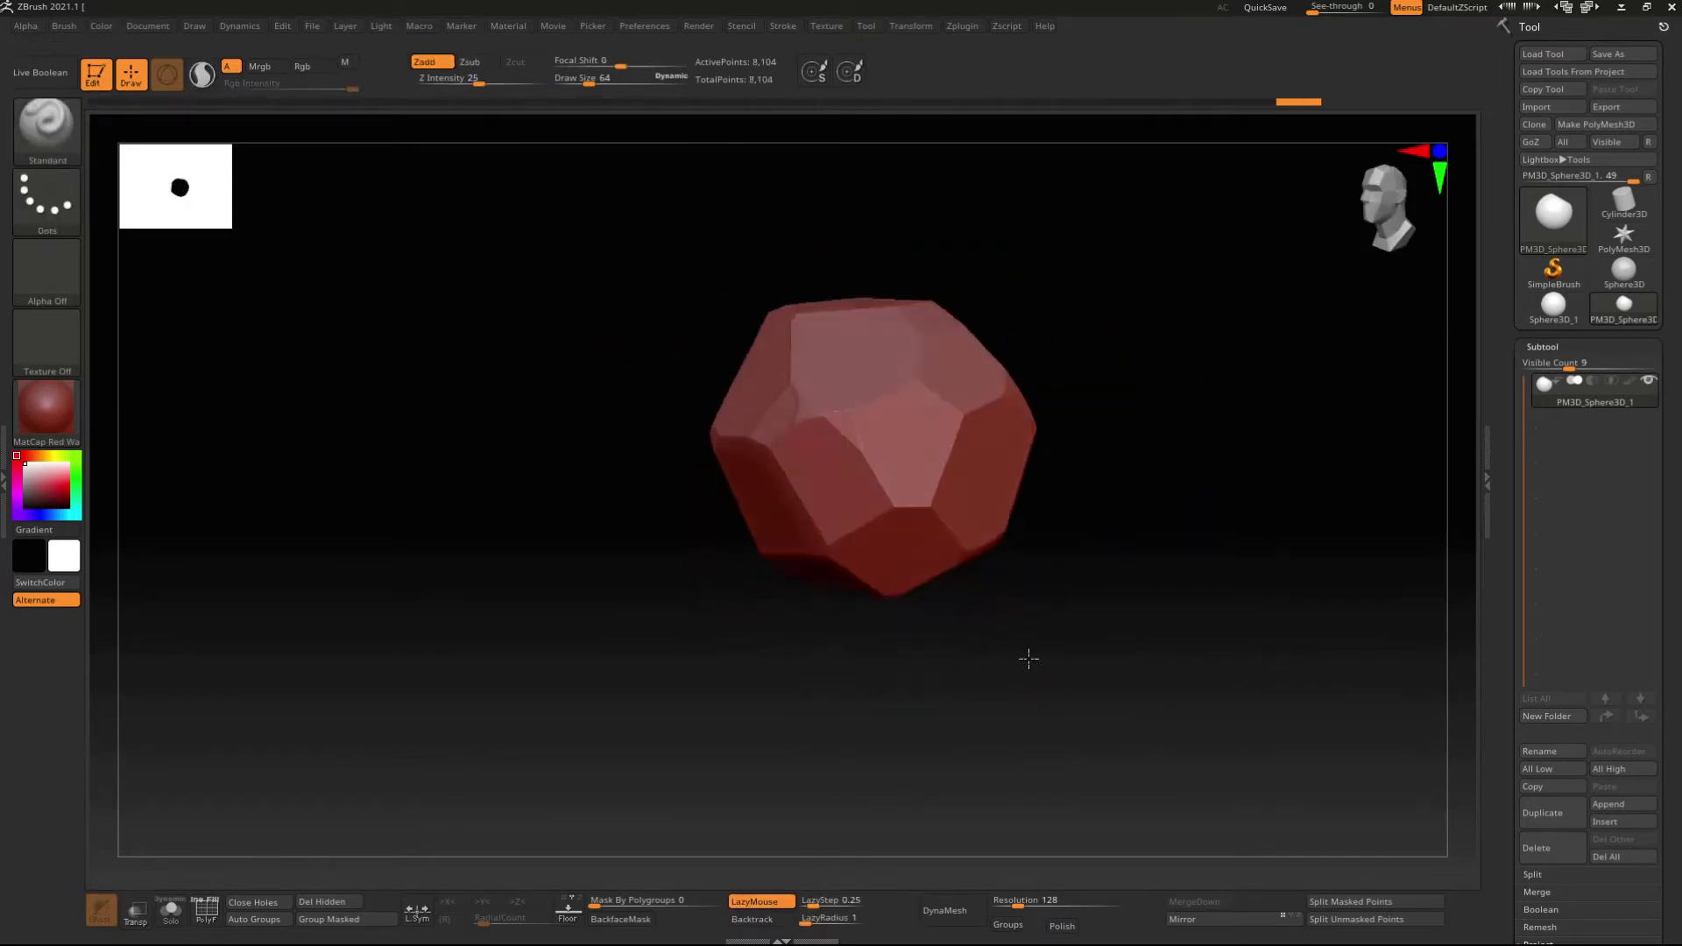
# - Flatten the rock vertically, narrow it slightly along X by about 0.98, and move it up with the transform gizmo
pyautogui.moveTo(1108, 776); pyautogui.dragTo(1014, 584)
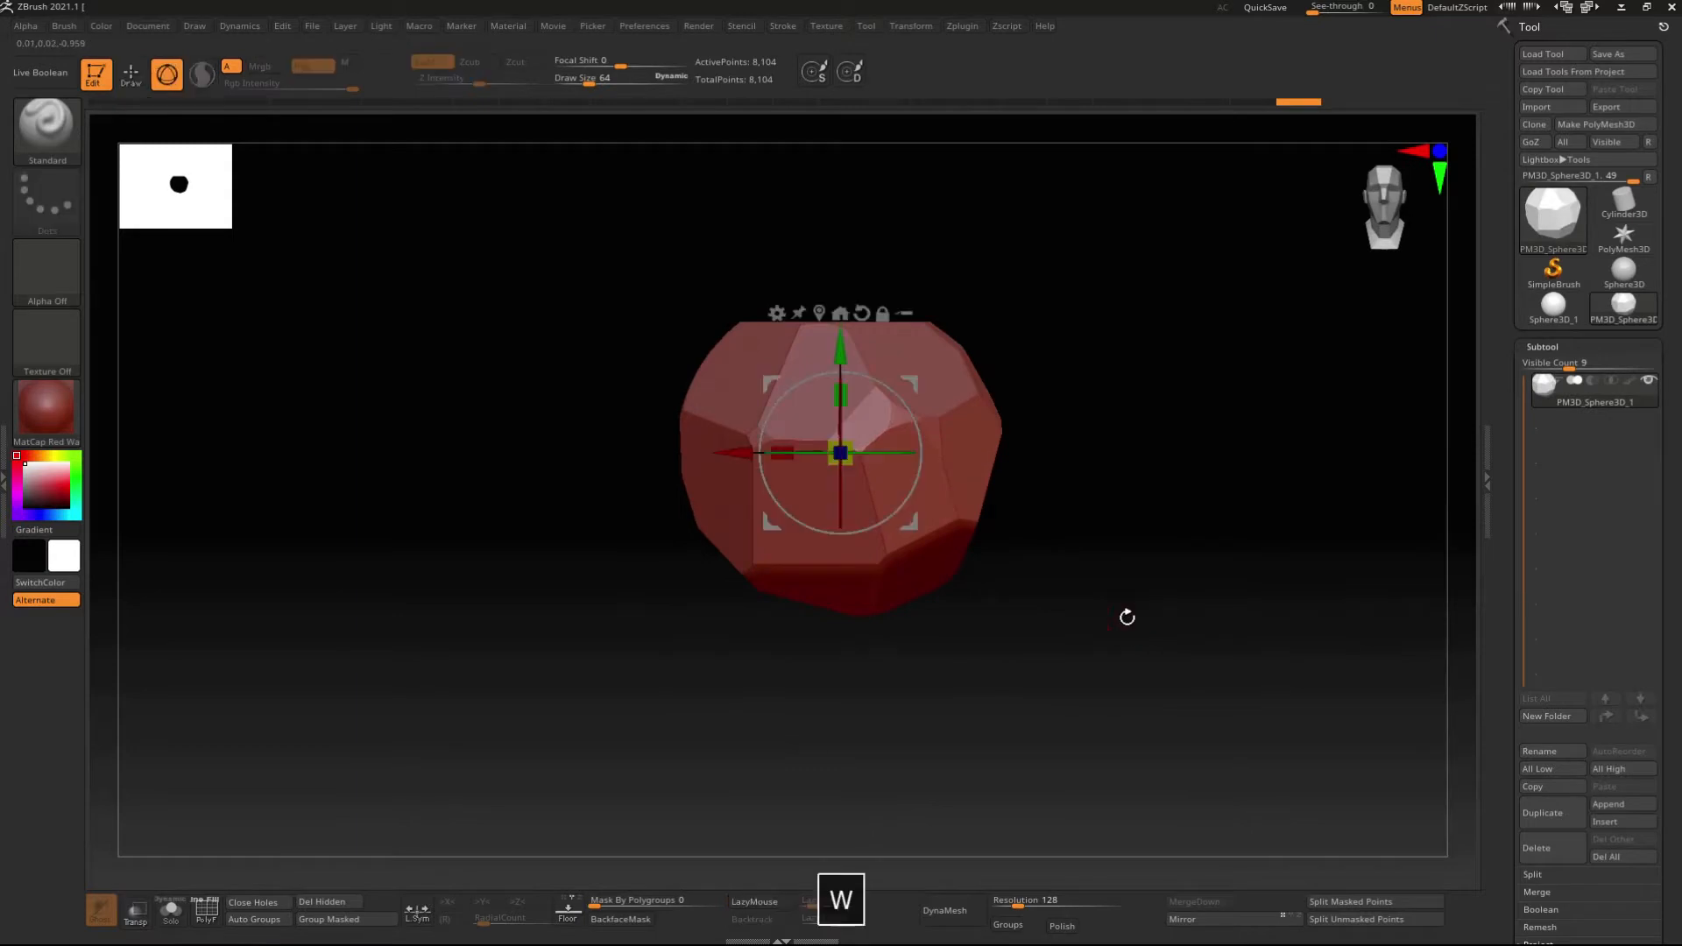
pyautogui.keyDown('ctrl'); pyautogui.moveTo(930, 473); pyautogui.dragTo(833, 424, button='right'); pyautogui.keyUp('ctrl')
pyautogui.moveTo(843, 395); pyautogui.dragTo(849, 464)
pyautogui.keyDown('ctrl'); pyautogui.moveTo(1145, 663); pyautogui.dragTo(1093, 650, button='right'); pyautogui.keyUp('ctrl')
pyautogui.keyDown('ctrl'); pyautogui.moveTo(1089, 567); pyautogui.dragTo(1093, 626, button='right'); pyautogui.keyUp('ctrl')
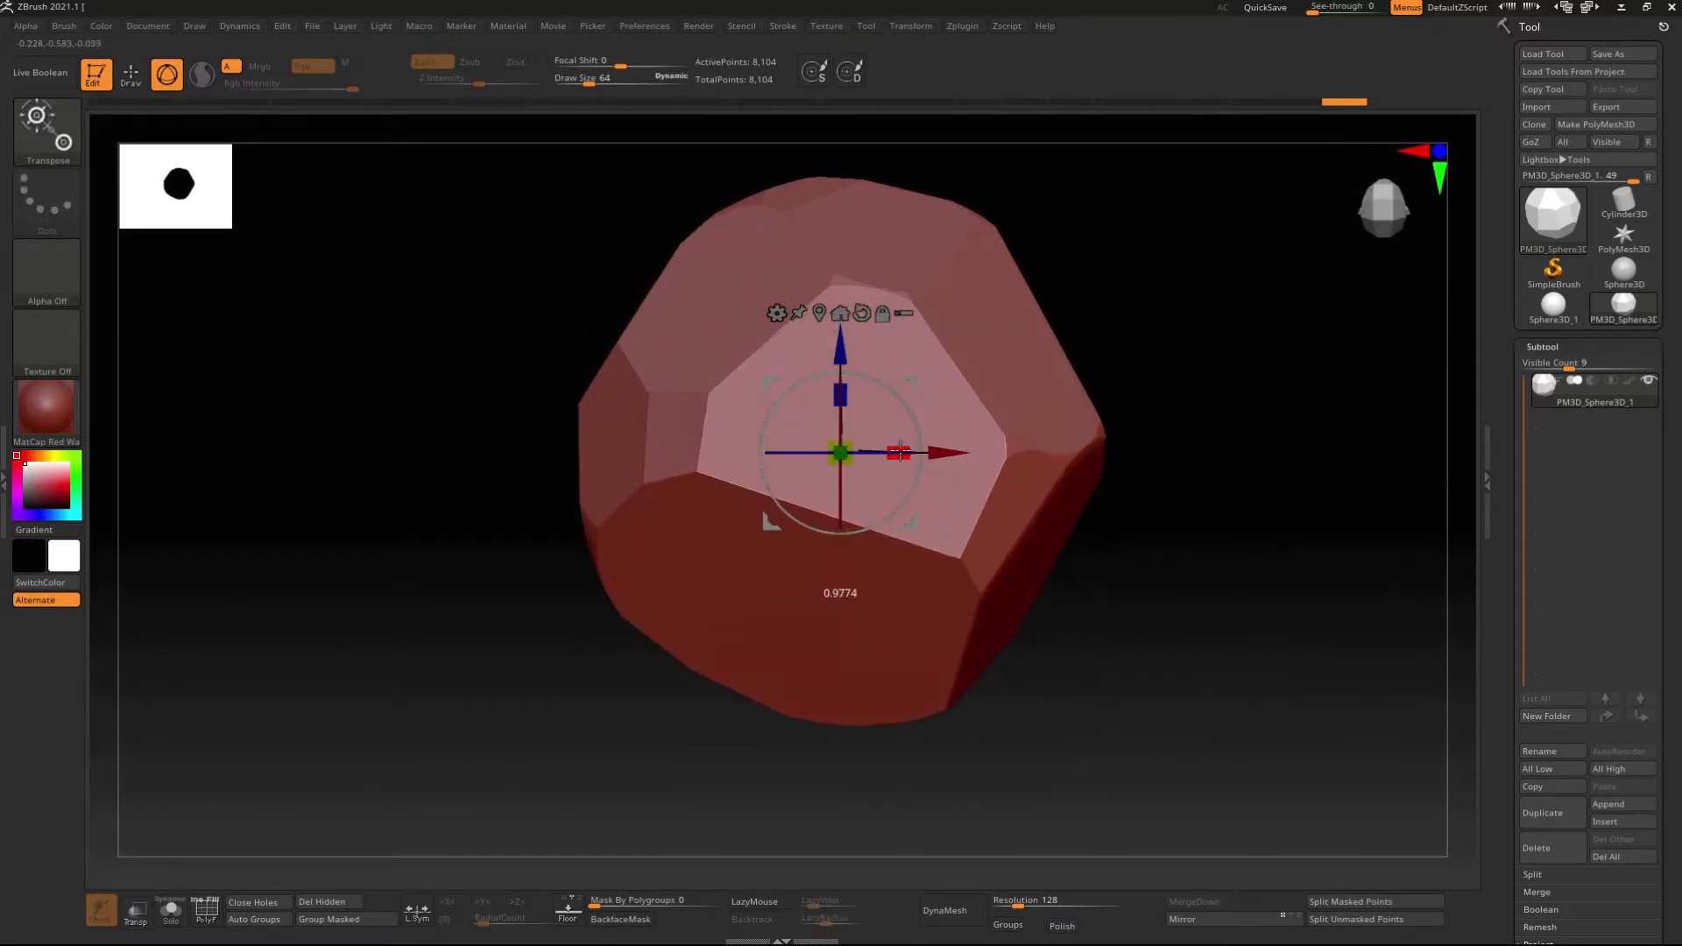
pyautogui.moveTo(893, 452); pyautogui.dragTo(889, 452)
pyautogui.moveTo(1065, 473); pyautogui.dragTo(1180, 583, button='right')
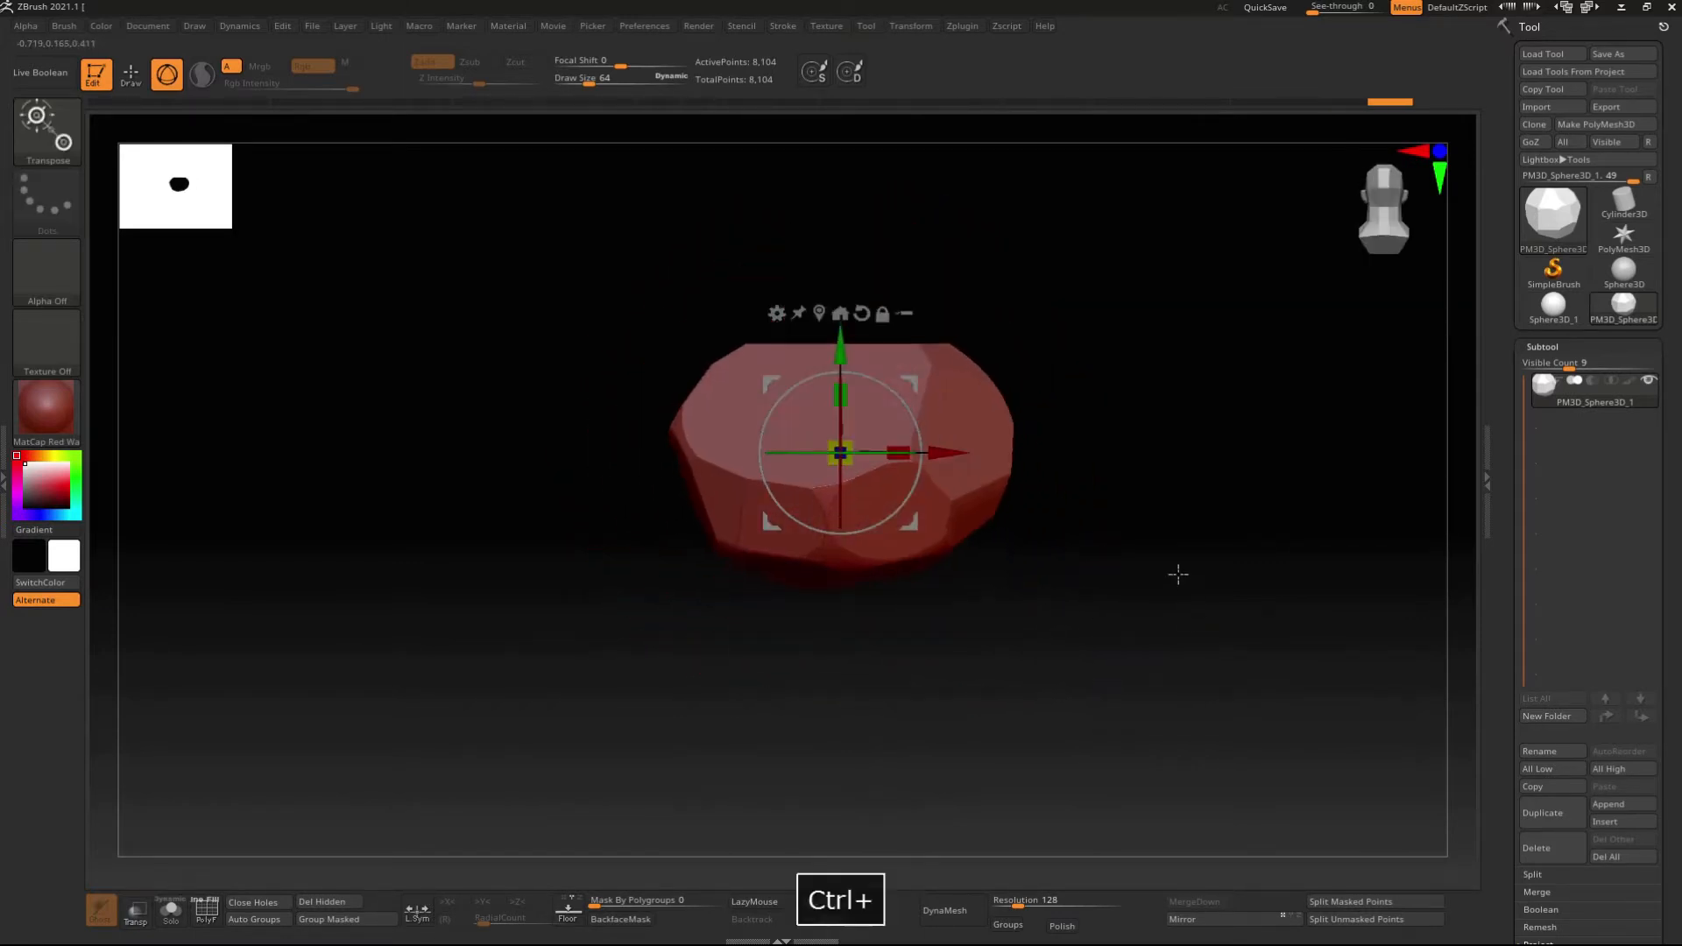
pyautogui.moveTo(842, 349); pyautogui.dragTo(854, 273)
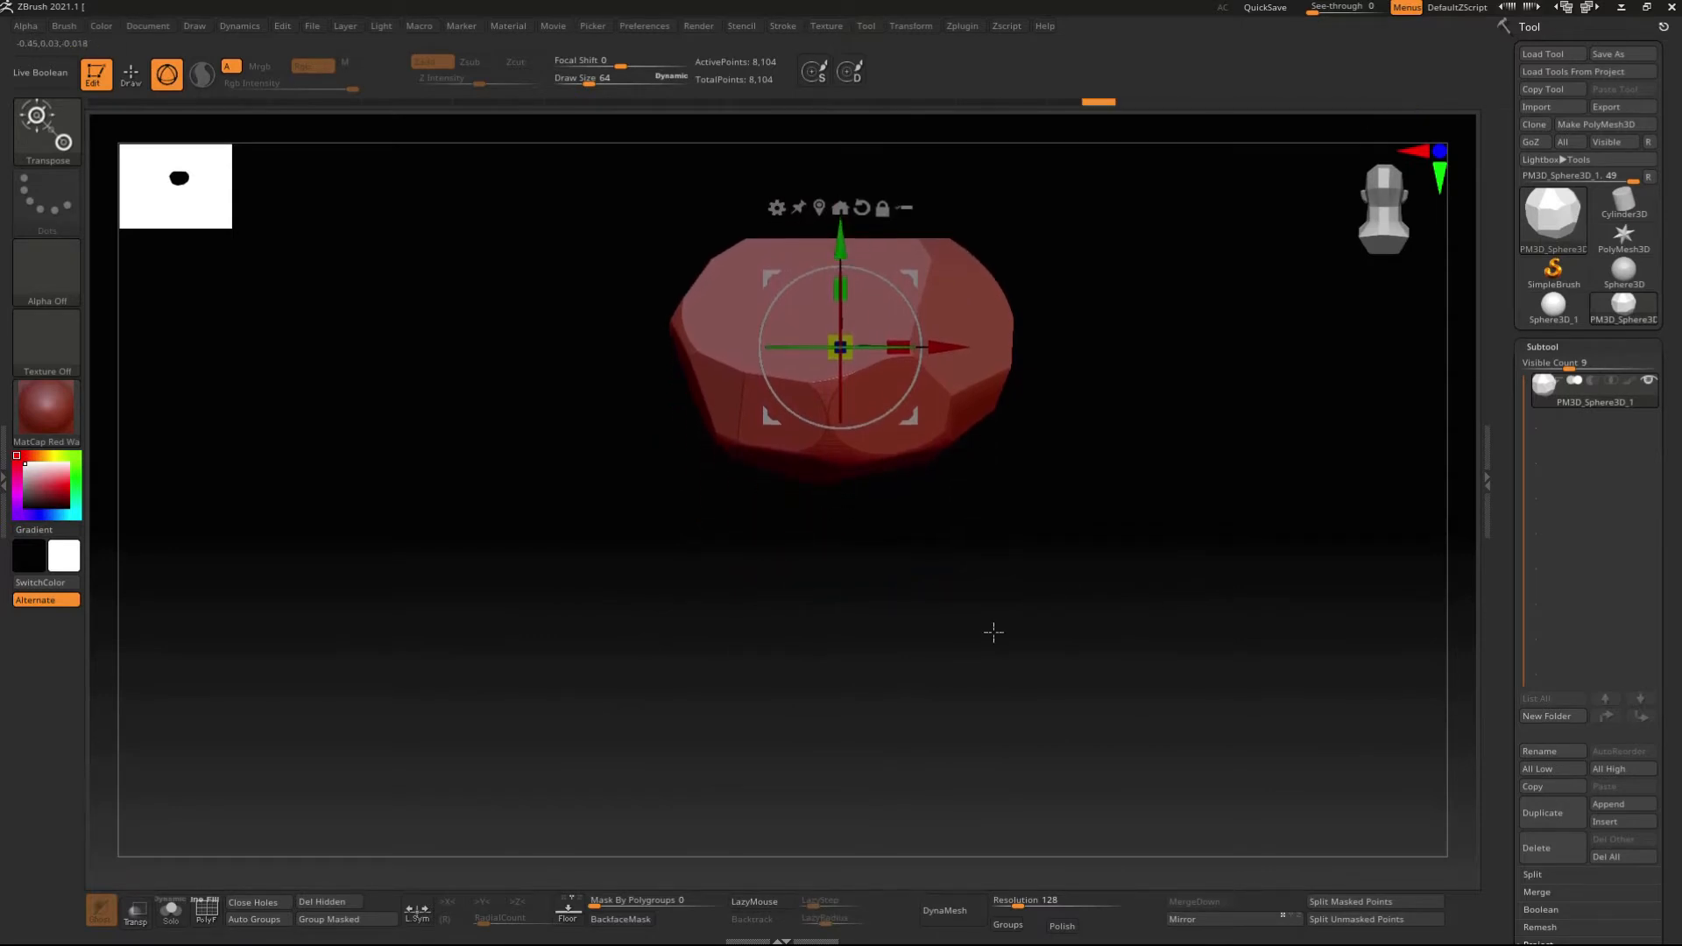
pyautogui.moveTo(993, 633); pyautogui.dragTo(981, 409, button='right')
# - Return to Draw mode and slice additional flat facets off the flattened rock with Curve trims from several angles
pyautogui.press('q')
pyautogui.moveTo(1062, 501)
pyautogui.mouseDown(button='right')
pyautogui.moveTo(1074, 432)
pyautogui.moveTo(974, 445)
pyautogui.mouseUp(button='right')
pyautogui.moveTo(975, 444)
pyautogui.keyDown('alt'); pyautogui.mouseDown(button='right')
pyautogui.moveTo(982, 594)
pyautogui.moveTo(979, 552)
pyautogui.mouseUp(button='right'); pyautogui.keyUp('alt')
pyautogui.keyDown('ctrl'); pyautogui.keyDown('shift'); pyautogui.moveTo(986, 383); pyautogui.dragTo(1034, 390); pyautogui.keyUp('shift'); pyautogui.keyUp('ctrl')
pyautogui.moveTo(1025, 438)
pyautogui.mouseDown(button='right')
pyautogui.moveTo(984, 512)
pyautogui.moveTo(979, 687)
pyautogui.moveTo(902, 521)
pyautogui.mouseUp(button='right')
pyautogui.moveTo(930, 652); pyautogui.dragTo(1004, 553, button='right')
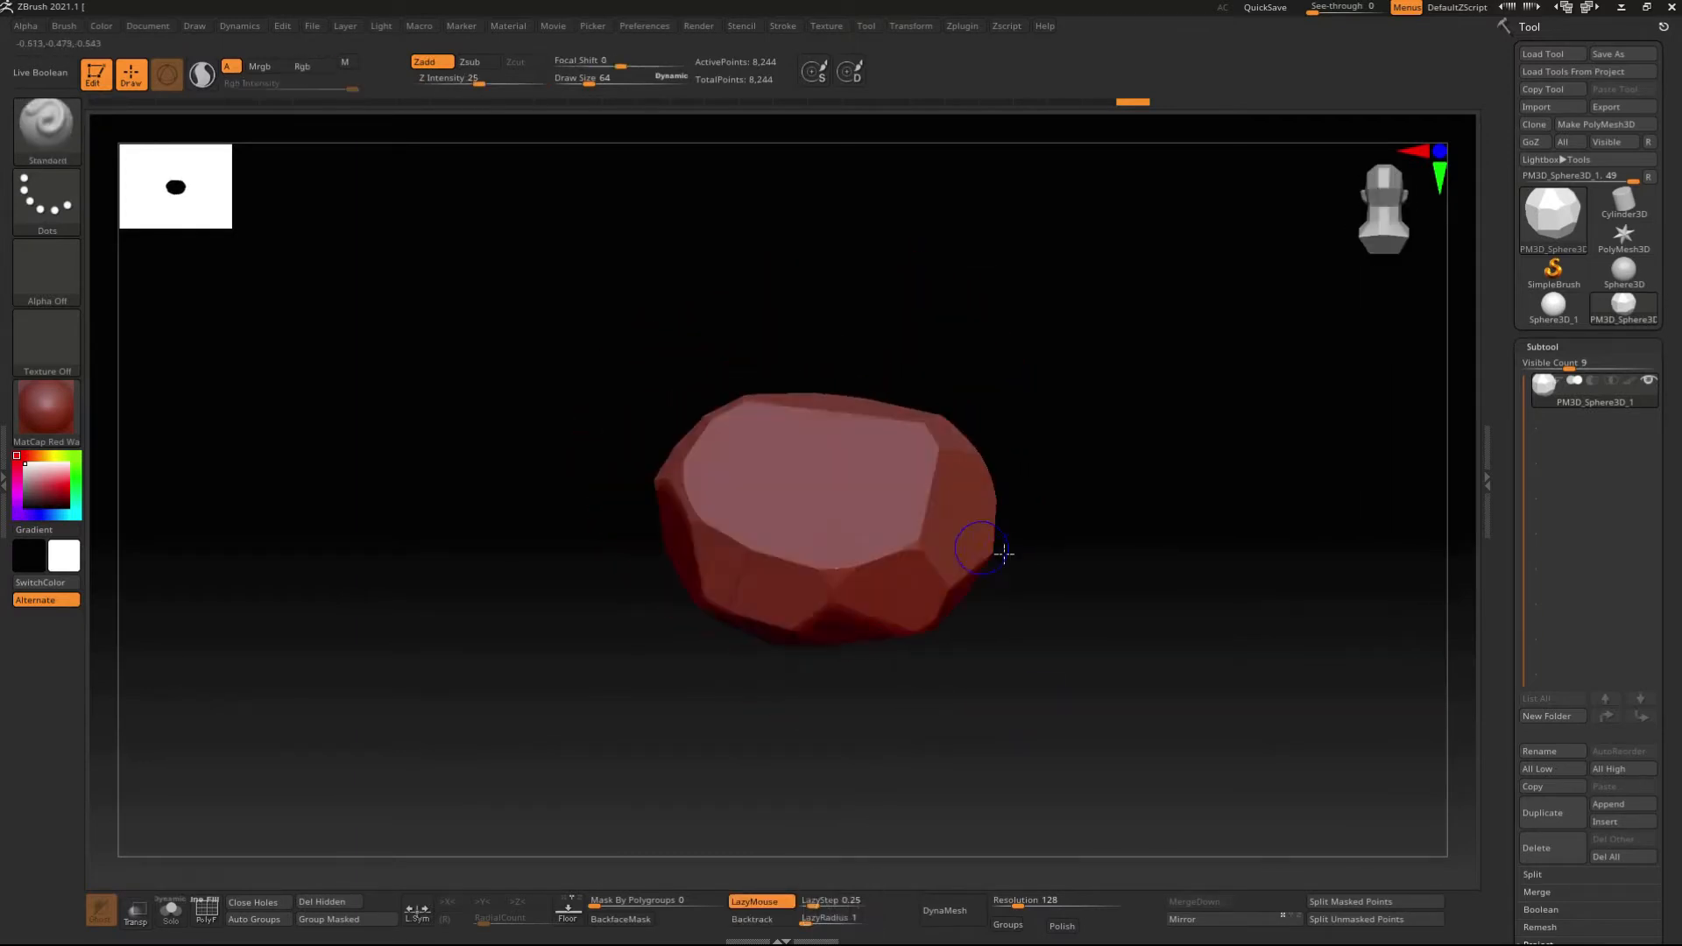
pyautogui.moveTo(951, 504); pyautogui.dragTo(885, 443, button='right')
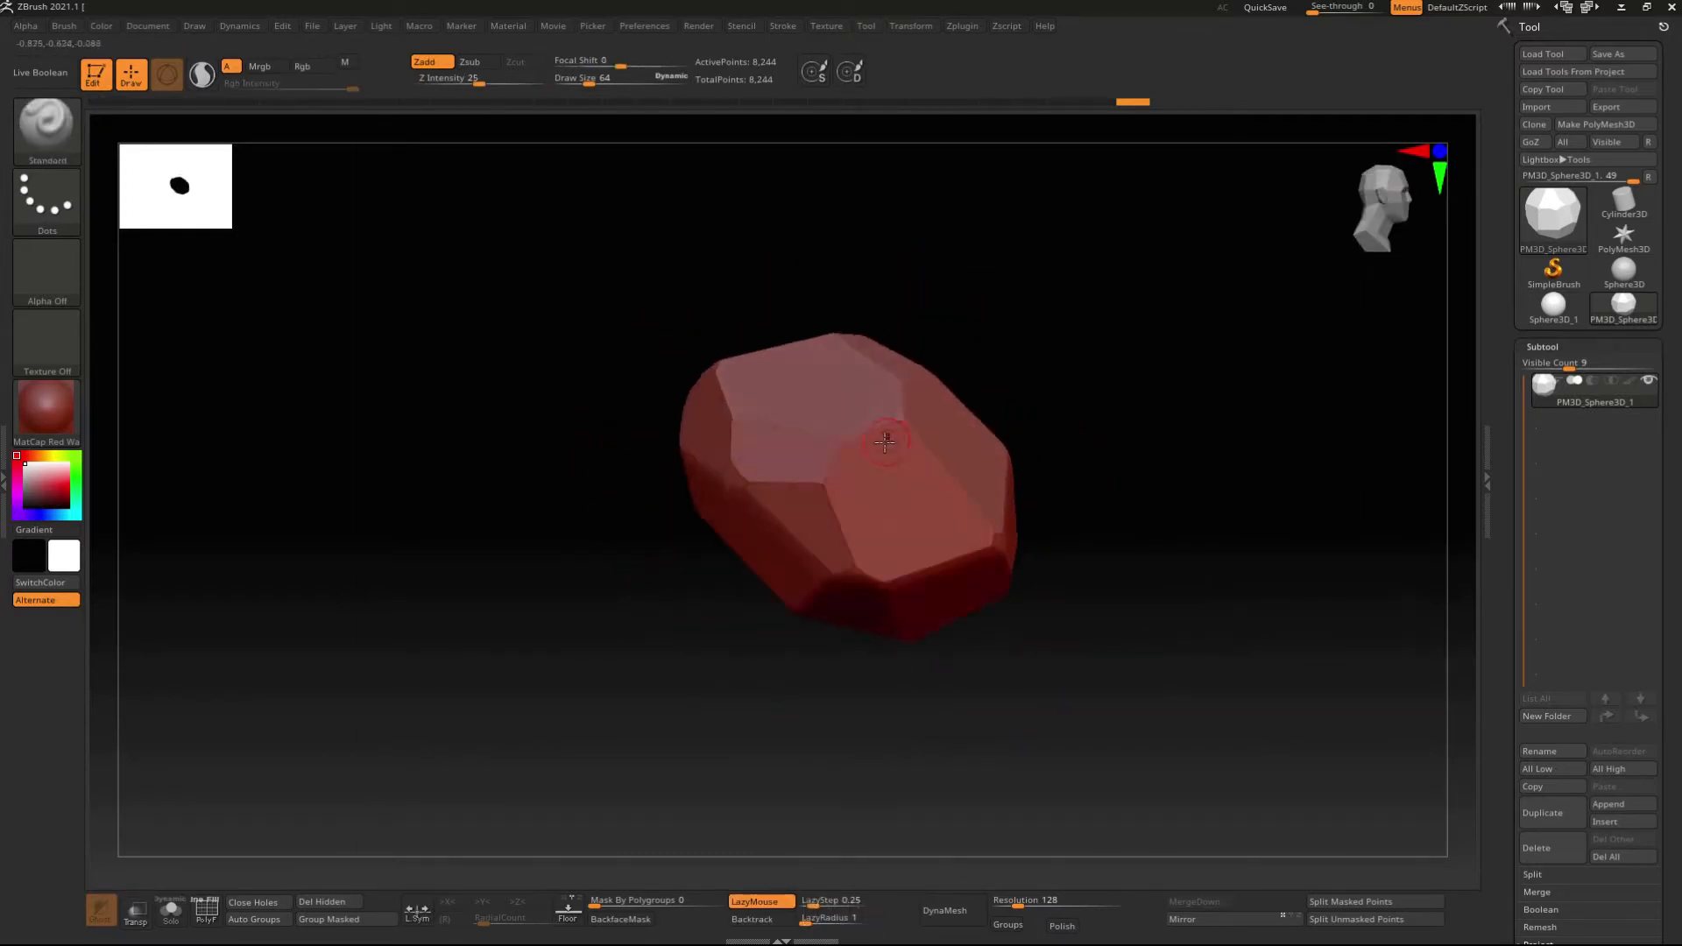
pyautogui.keyDown('ctrl'); pyautogui.keyDown('shift'); pyautogui.moveTo(980, 372); pyautogui.dragTo(983, 372); pyautogui.keyUp('shift'); pyautogui.keyUp('ctrl')
pyautogui.moveTo(1003, 455)
pyautogui.mouseDown(button='right')
pyautogui.moveTo(1029, 567)
pyautogui.moveTo(927, 308)
pyautogui.moveTo(855, 294)
pyautogui.mouseUp(button='right')
pyautogui.keyDown('alt'); pyautogui.moveTo(854, 293); pyautogui.dragTo(918, 381, button='right'); pyautogui.keyUp('alt')
pyautogui.moveTo(1017, 394); pyautogui.dragTo(934, 412, button='right')
pyautogui.keyDown('ctrl'); pyautogui.keyDown('shift'); pyautogui.moveTo(556, 326); pyautogui.dragTo(936, 380); pyautogui.keyUp('shift'); pyautogui.keyUp('ctrl')
pyautogui.moveTo(939, 381)
pyautogui.mouseDown(button='right')
pyautogui.moveTo(883, 476)
pyautogui.moveTo(774, 462)
pyautogui.moveTo(766, 582)
pyautogui.moveTo(860, 540)
pyautogui.moveTo(679, 372)
pyautogui.mouseUp(button='right')
pyautogui.hotkey('ctrl', 'shift')
pyautogui.keyDown('ctrl'); pyautogui.keyDown('shift'); pyautogui.moveTo(984, 321); pyautogui.dragTo(988, 321); pyautogui.keyUp('shift'); pyautogui.keyUp('ctrl')
pyautogui.moveTo(988, 333)
pyautogui.mouseDown(button='right')
pyautogui.moveTo(1017, 545)
pyautogui.moveTo(858, 459)
pyautogui.moveTo(871, 675)
pyautogui.moveTo(859, 571)
pyautogui.moveTo(632, 482)
pyautogui.mouseUp(button='right')
# - Switch the trim brush to the Lasso stroke and cut a small notch into the rock's edge
pyautogui.hotkey('ctrl', 'shift')
pyautogui.keyDown('ctrl'); pyautogui.keyDown('shift'); pyautogui.click(49, 206); pyautogui.keyUp('shift'); pyautogui.keyUp('ctrl')
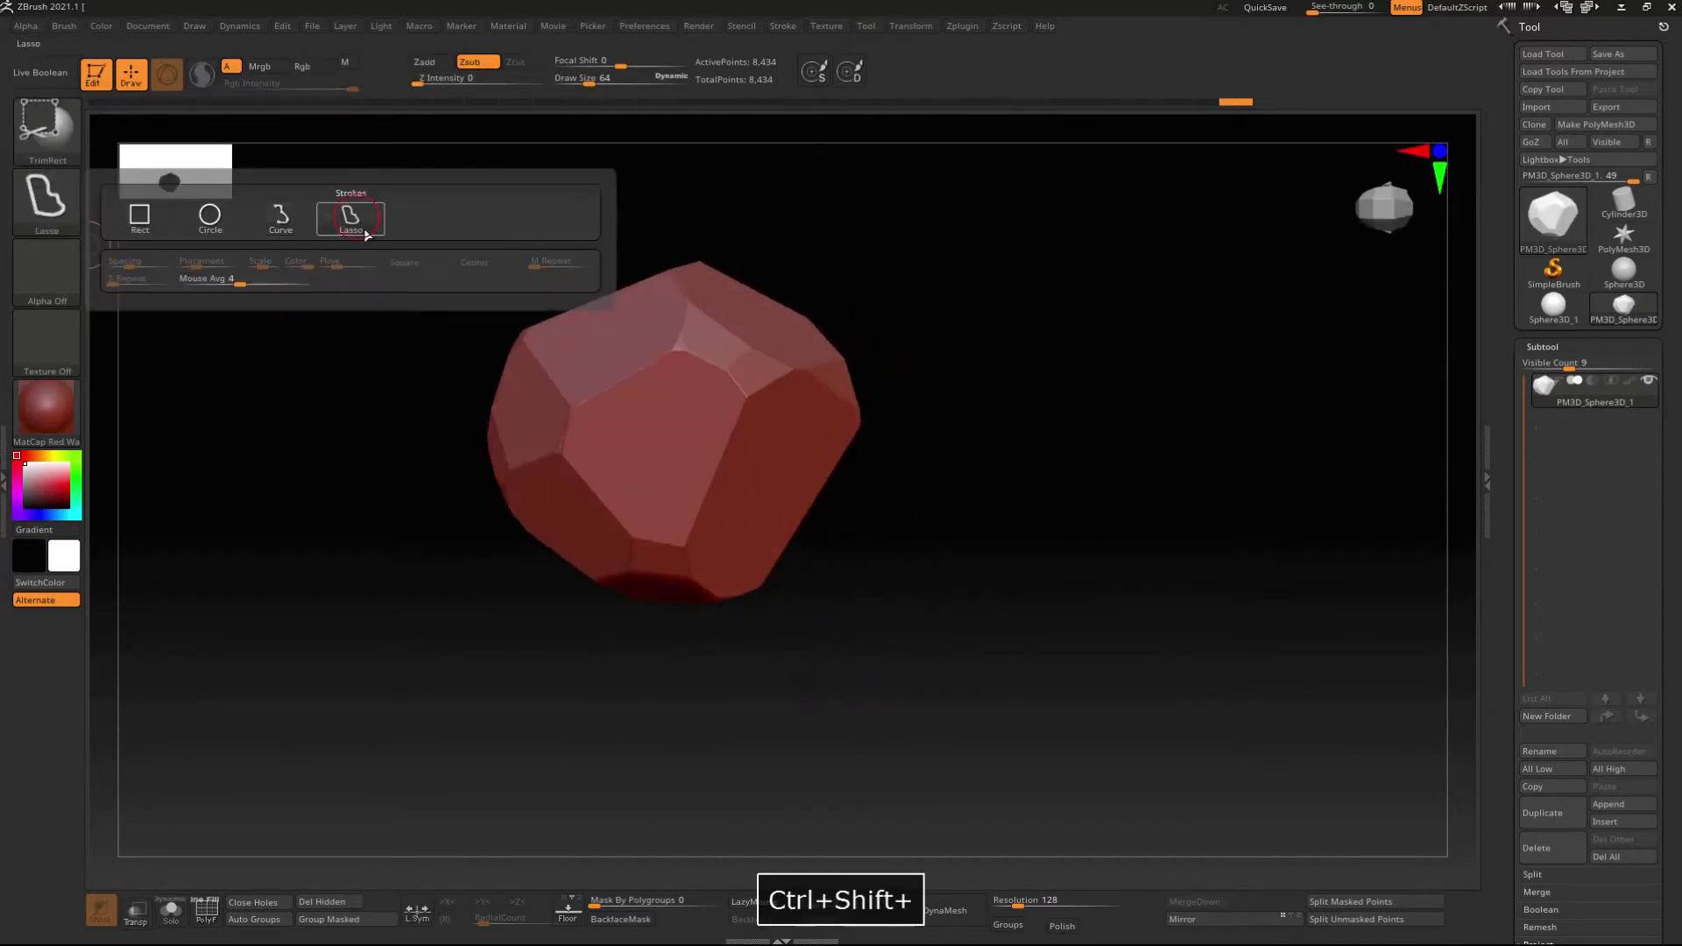
pyautogui.moveTo(626, 376); pyautogui.dragTo(756, 449, button='right')
pyautogui.moveTo(695, 477)
pyautogui.keyDown('ctrl'); pyautogui.keyDown('shift'); pyautogui.mouseDown()
pyautogui.moveTo(826, 510)
pyautogui.moveTo(692, 465)
pyautogui.mouseUp(); pyautogui.keyUp('shift'); pyautogui.keyUp('ctrl')
pyautogui.hotkey('ctrl', 'z')
pyautogui.moveTo(692, 466)
pyautogui.mouseDown(button='right')
pyautogui.moveTo(807, 465)
pyautogui.moveTo(871, 526)
pyautogui.moveTo(877, 412)
pyautogui.moveTo(909, 581)
pyautogui.moveTo(833, 488)
pyautogui.moveTo(1007, 575)
pyautogui.mouseUp(button='right')
pyautogui.keyDown('ctrl'); pyautogui.keyDown('shift'); pyautogui.moveTo(1113, 405); pyautogui.dragTo(980, 420); pyautogui.keyUp('shift'); pyautogui.keyUp('ctrl')
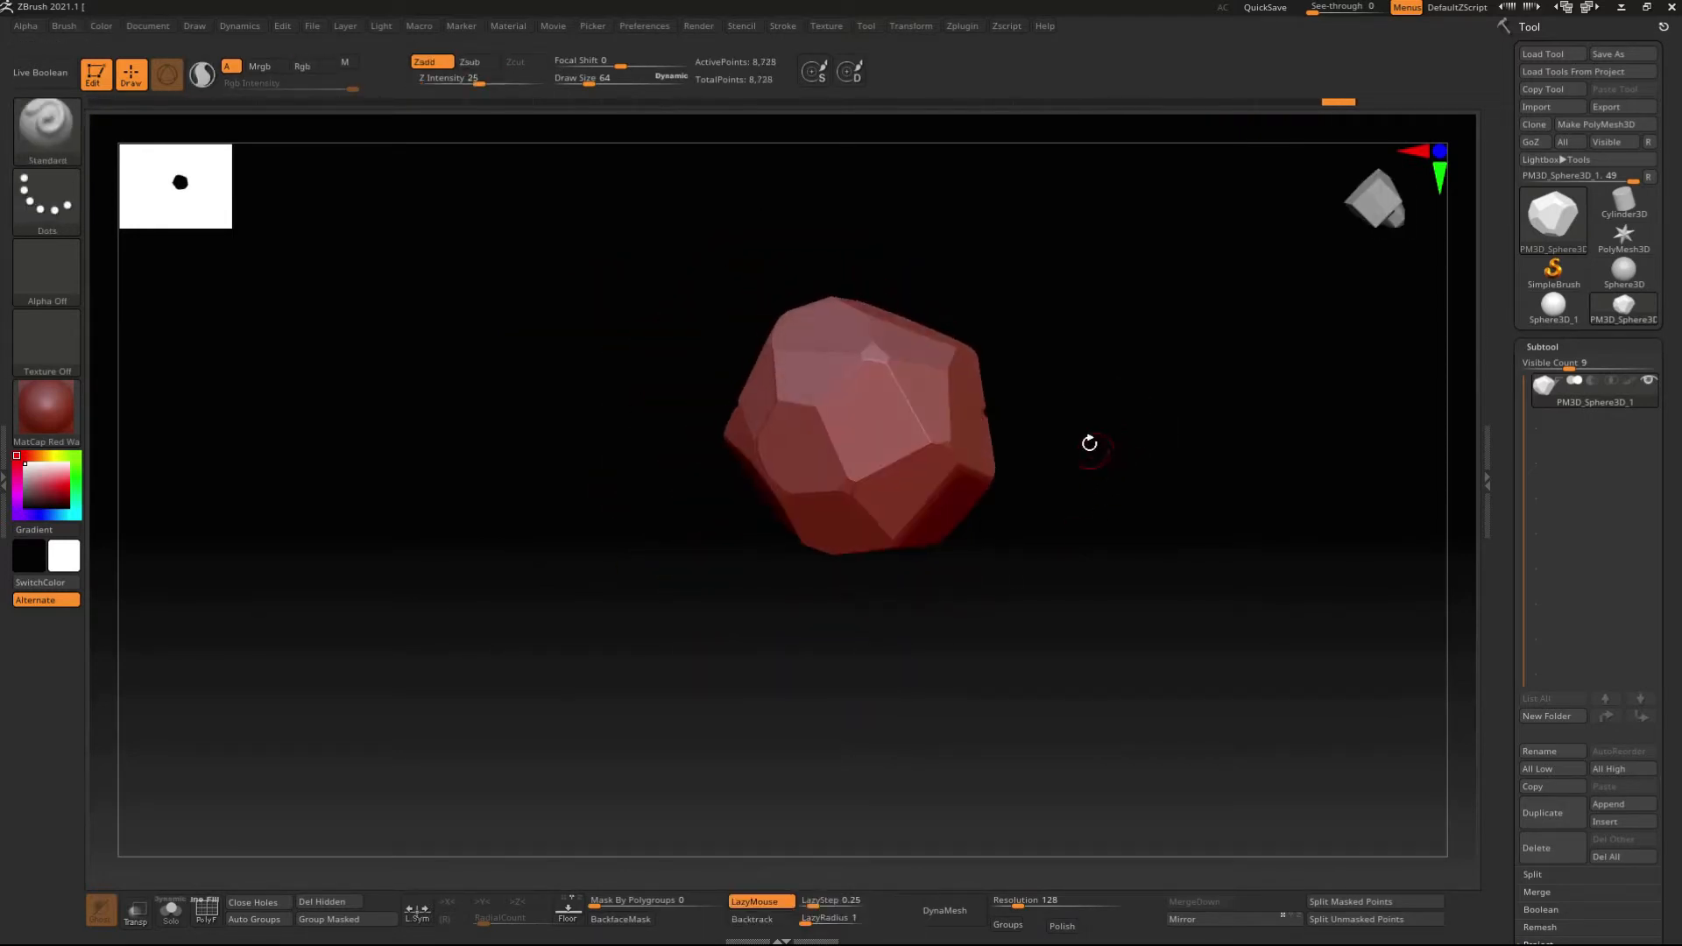
# - Chip thin wedge-shaped notches into the rock's silhouette from several angles with Lasso trims
pyautogui.moveTo(1089, 443)
pyautogui.mouseDown(button='right')
pyautogui.moveTo(1085, 465)
pyautogui.moveTo(1064, 385)
pyautogui.mouseUp(button='right')
pyautogui.keyDown('ctrl'); pyautogui.keyDown('shift'); pyautogui.moveTo(1061, 347); pyautogui.dragTo(946, 363); pyautogui.keyUp('shift'); pyautogui.keyUp('ctrl')
pyautogui.keyDown('ctrl'); pyautogui.keyDown('shift'); pyautogui.moveTo(1049, 352); pyautogui.dragTo(1123, 342); pyautogui.keyUp('shift'); pyautogui.keyUp('ctrl')
pyautogui.moveTo(1112, 376)
pyautogui.mouseDown(button='right')
pyautogui.moveTo(984, 541)
pyautogui.moveTo(1130, 488)
pyautogui.mouseUp(button='right')
pyautogui.keyDown('alt'); pyautogui.moveTo(1131, 488); pyautogui.dragTo(1033, 575, button='right'); pyautogui.keyUp('alt')
pyautogui.keyDown('ctrl'); pyautogui.keyDown('shift'); pyautogui.moveTo(1136, 405); pyautogui.dragTo(972, 429); pyautogui.keyUp('shift'); pyautogui.keyUp('ctrl')
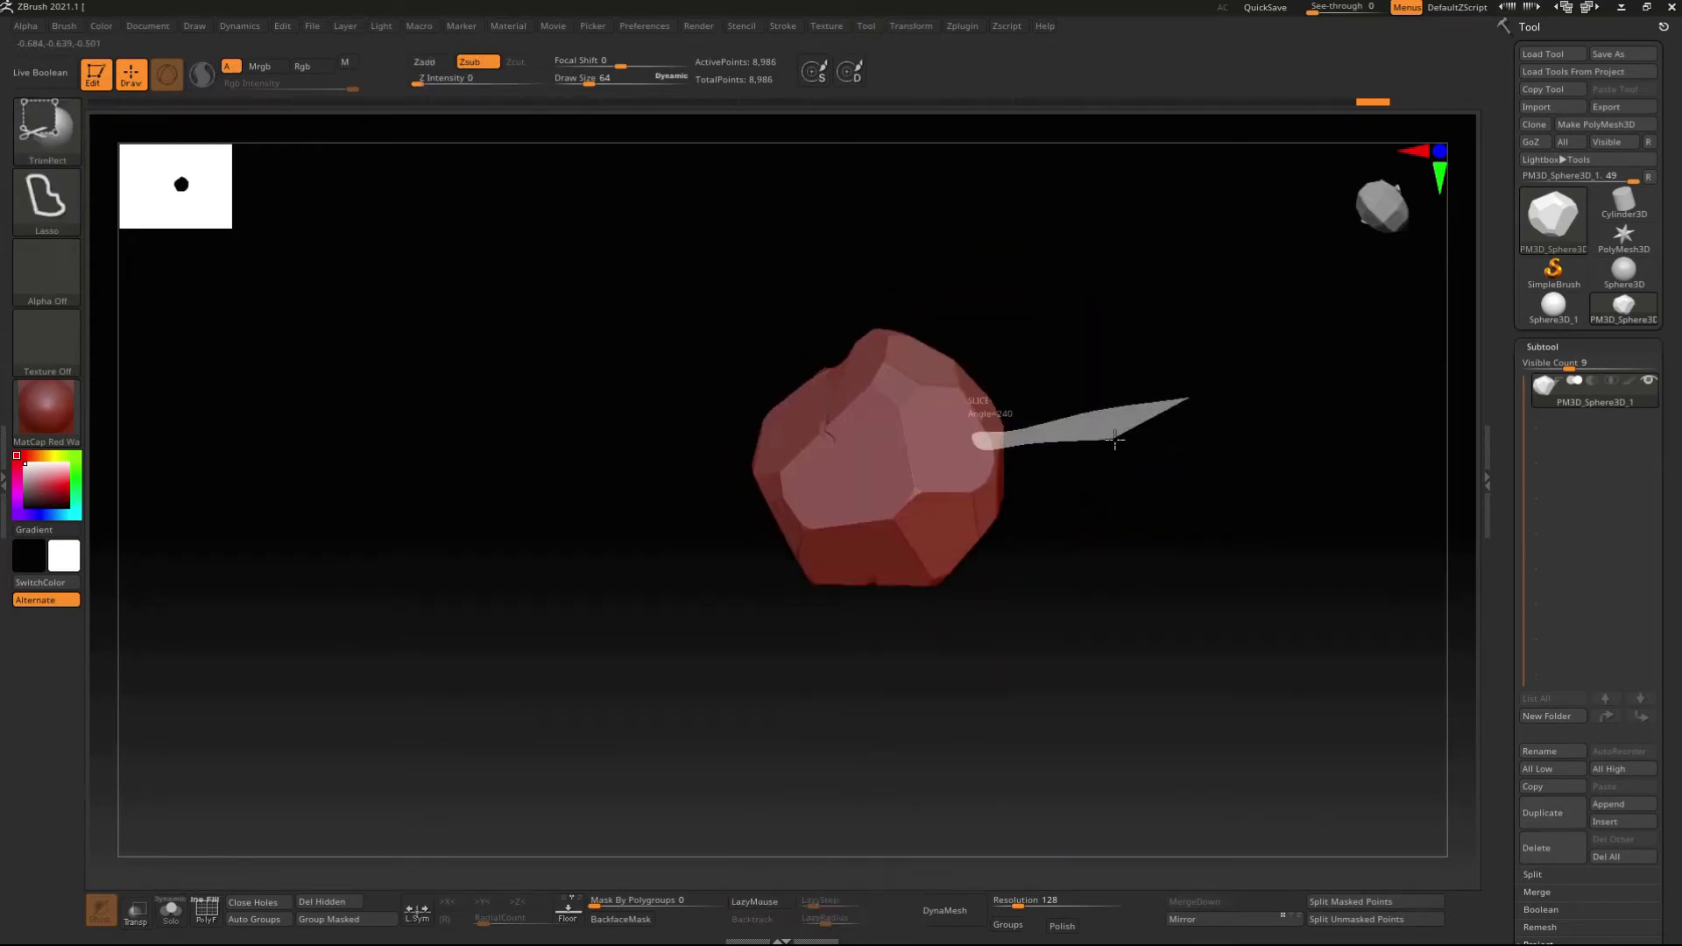
pyautogui.moveTo(1115, 441)
pyautogui.mouseDown(button='right')
pyautogui.moveTo(1089, 579)
pyautogui.moveTo(1157, 631)
pyautogui.moveTo(964, 518)
pyautogui.mouseUp(button='right')
pyautogui.keyDown('ctrl'); pyautogui.keyDown('shift'); pyautogui.moveTo(1060, 444); pyautogui.dragTo(862, 465); pyautogui.keyUp('shift'); pyautogui.keyUp('ctrl')
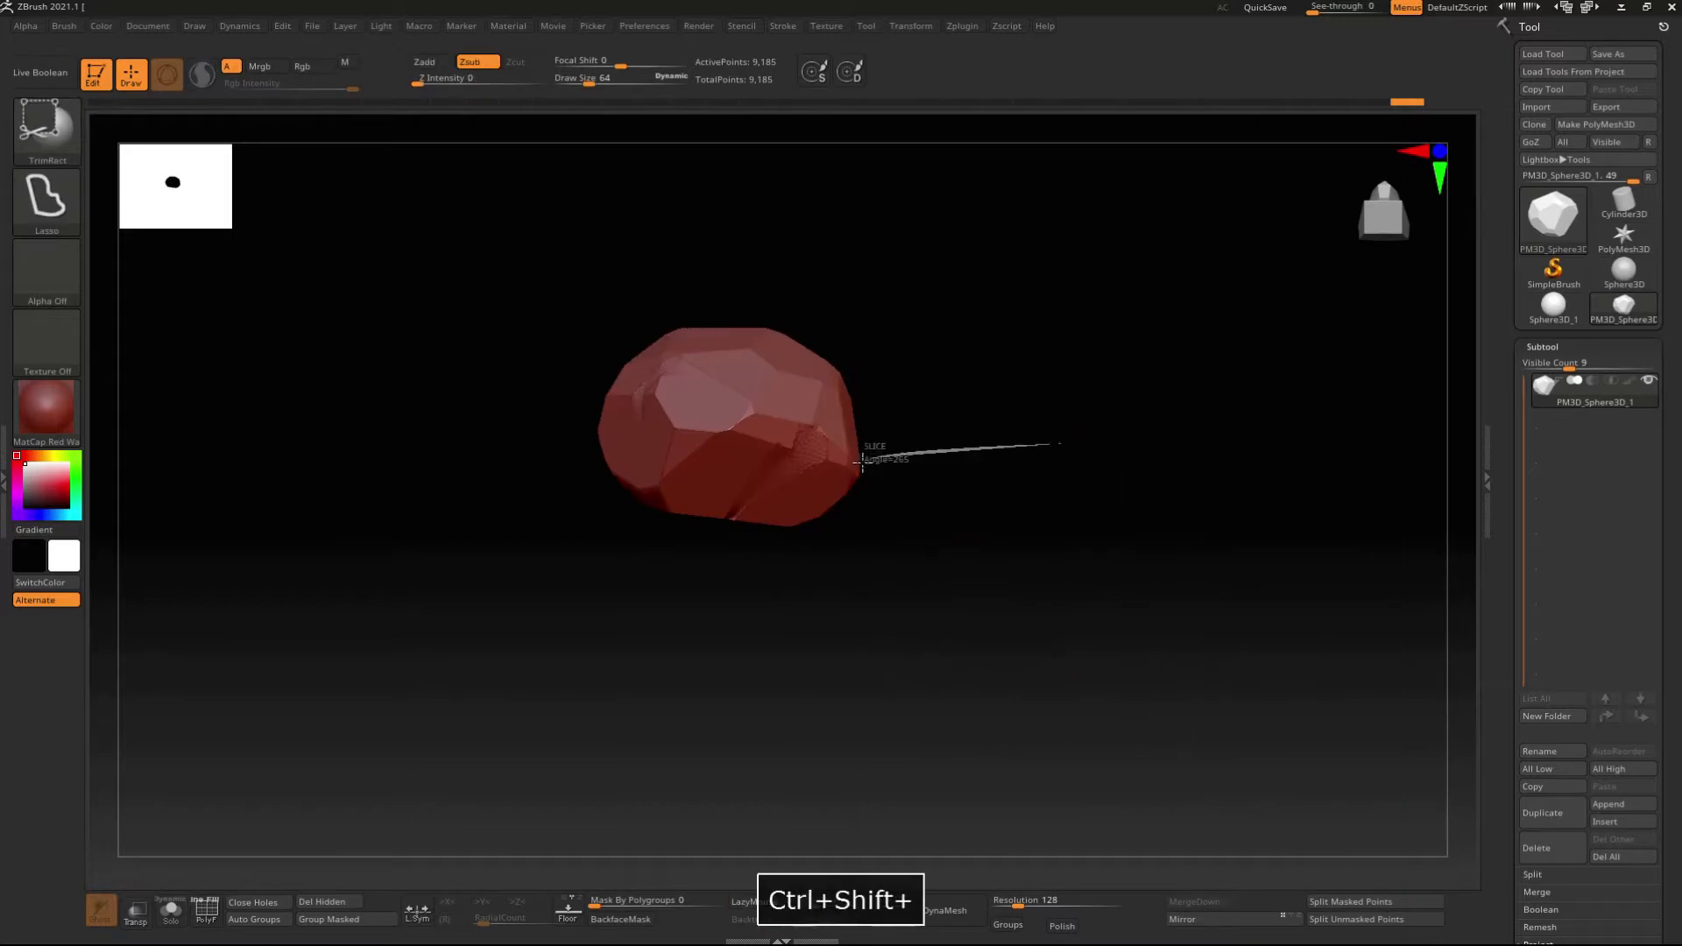
pyautogui.moveTo(1019, 526); pyautogui.dragTo(928, 424, button='right')
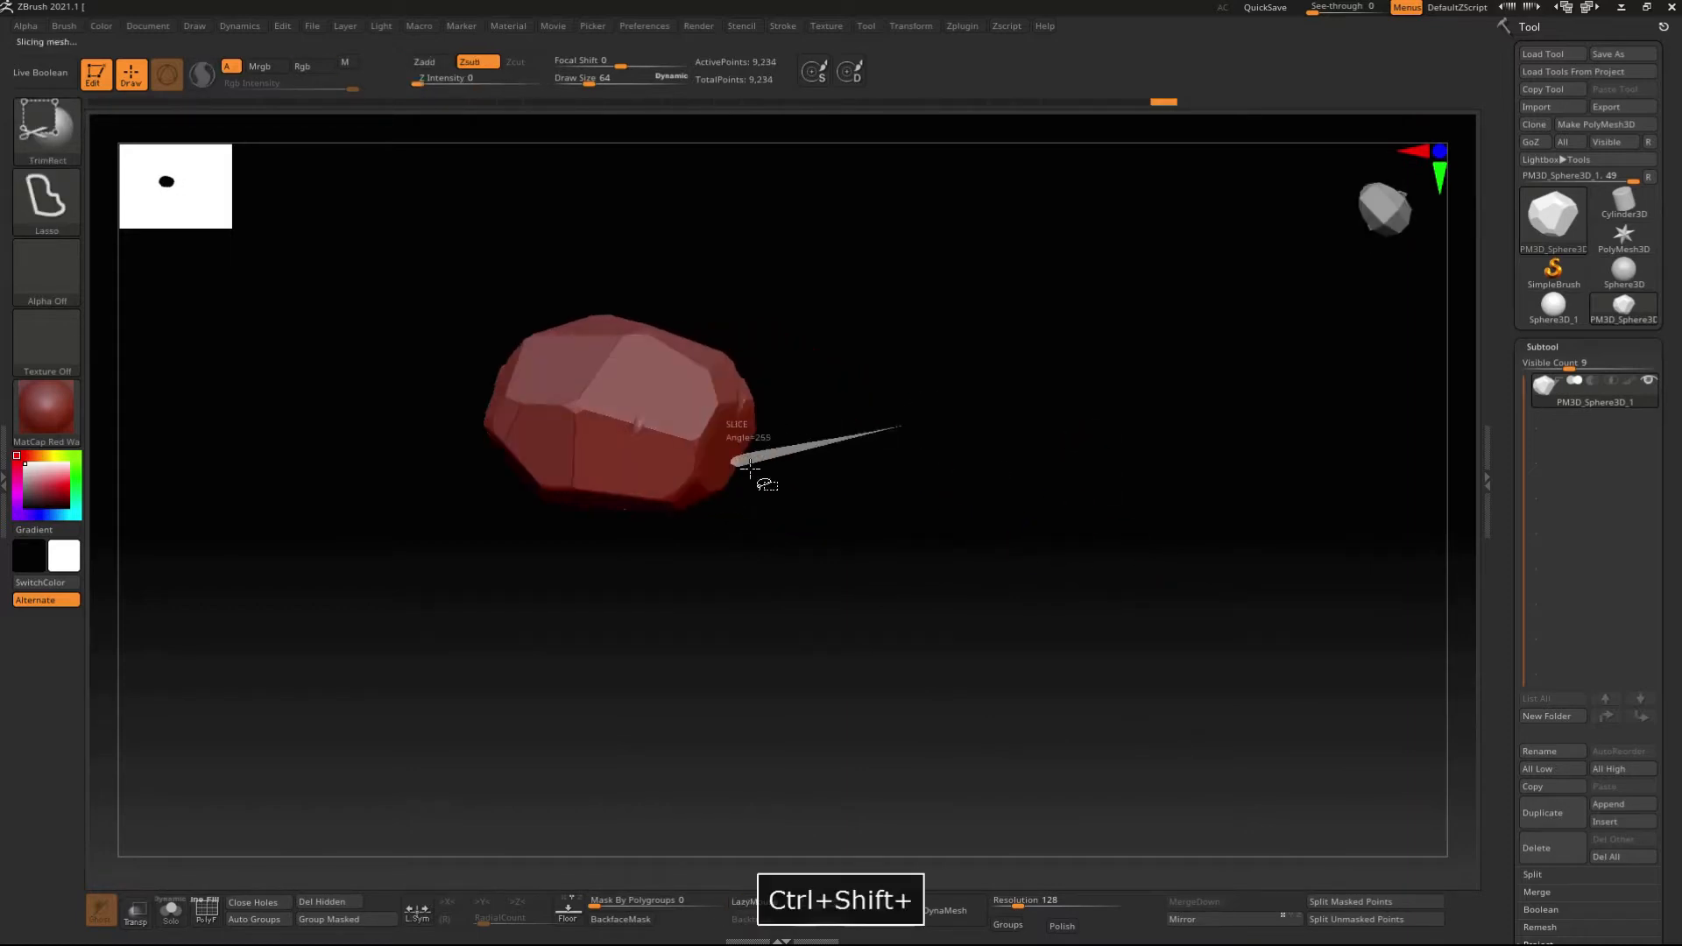
pyautogui.moveTo(756, 473)
pyautogui.mouseDown(button='right')
pyautogui.moveTo(815, 383)
pyautogui.moveTo(909, 590)
pyautogui.moveTo(915, 552)
pyautogui.mouseUp(button='right')
# - Undo unwanted Lasso cuts and carve replacement grooves into other sides of the rock
pyautogui.keyDown('ctrl'); pyautogui.keyDown('shift'); pyautogui.moveTo(850, 432); pyautogui.dragTo(585, 438); pyautogui.keyUp('shift'); pyautogui.keyUp('ctrl')
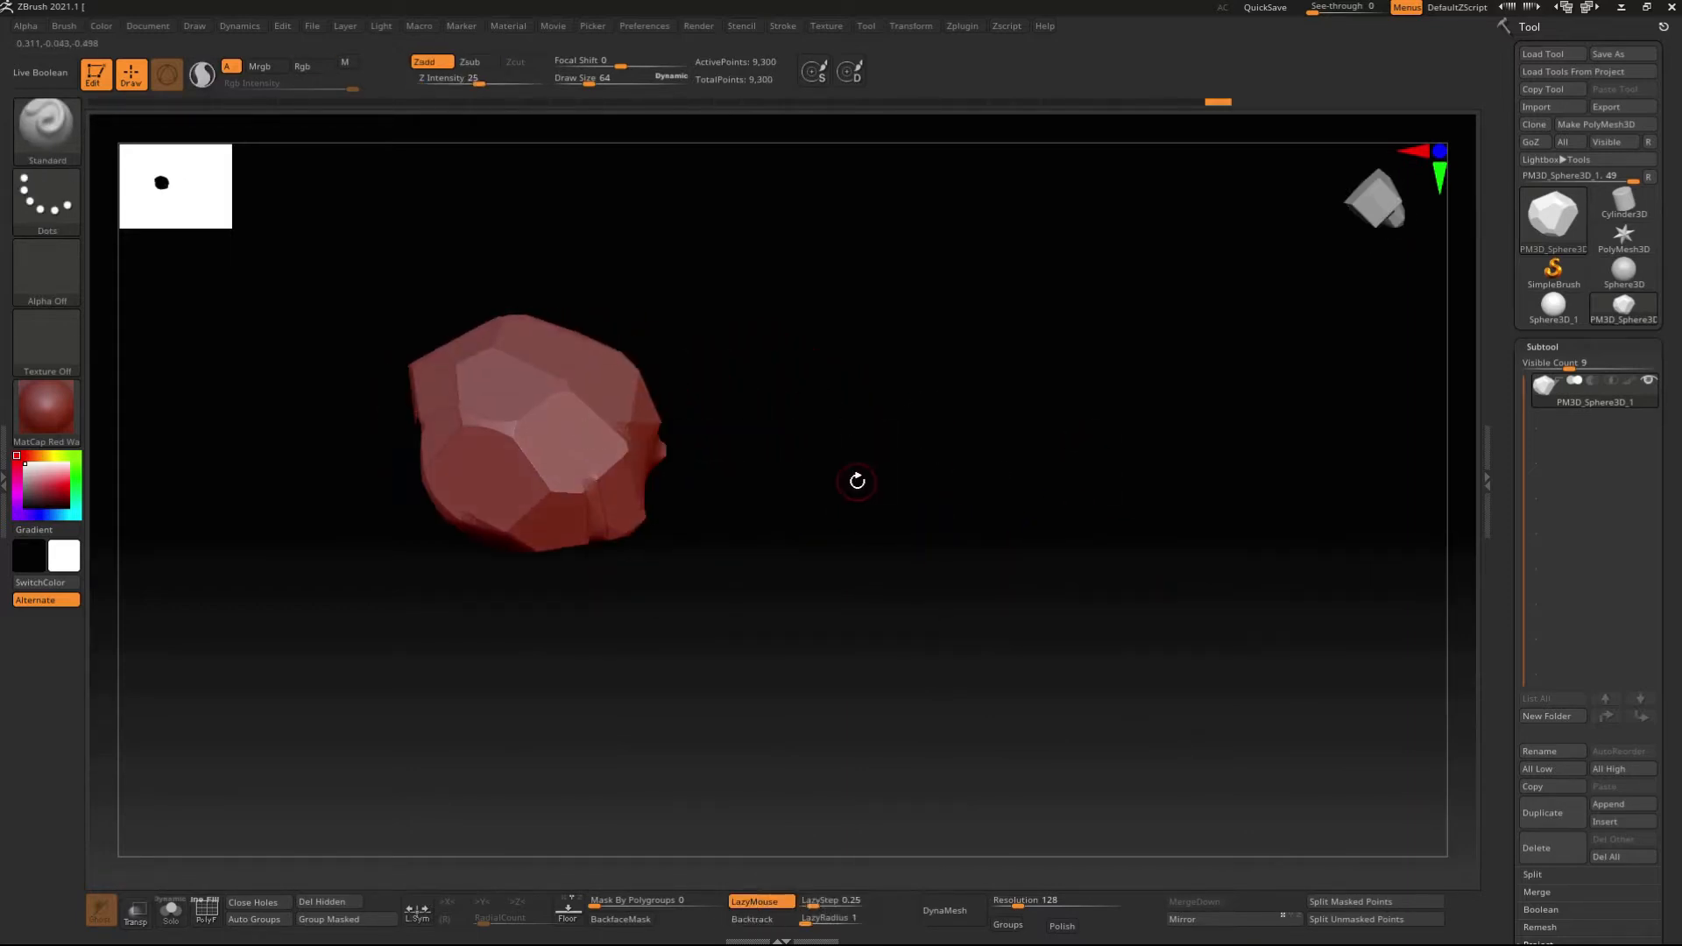
pyautogui.hotkey('ctrl', 'z')
pyautogui.keyDown('ctrl'); pyautogui.keyDown('shift'); pyautogui.moveTo(707, 463); pyautogui.dragTo(706, 465); pyautogui.keyUp('shift'); pyautogui.keyUp('ctrl')
pyautogui.moveTo(832, 491); pyautogui.dragTo(894, 535)
pyautogui.keyDown('ctrl'); pyautogui.keyDown('shift'); pyautogui.moveTo(907, 430); pyautogui.dragTo(650, 461); pyautogui.keyUp('shift'); pyautogui.keyUp('ctrl')
pyautogui.moveTo(815, 493)
pyautogui.mouseDown()
pyautogui.moveTo(681, 593)
pyautogui.moveTo(800, 492)
pyautogui.moveTo(940, 456)
pyautogui.mouseUp()
pyautogui.moveTo(823, 495); pyautogui.dragTo(703, 481)
pyautogui.hotkey('ctrl', 'z')
pyautogui.moveTo(876, 491)
pyautogui.mouseDown()
pyautogui.moveTo(822, 524)
pyautogui.moveTo(876, 491)
pyautogui.mouseUp()
pyautogui.keyDown('ctrl'); pyautogui.keyDown('shift'); pyautogui.moveTo(874, 417); pyautogui.dragTo(705, 447); pyautogui.keyUp('shift'); pyautogui.keyUp('ctrl')
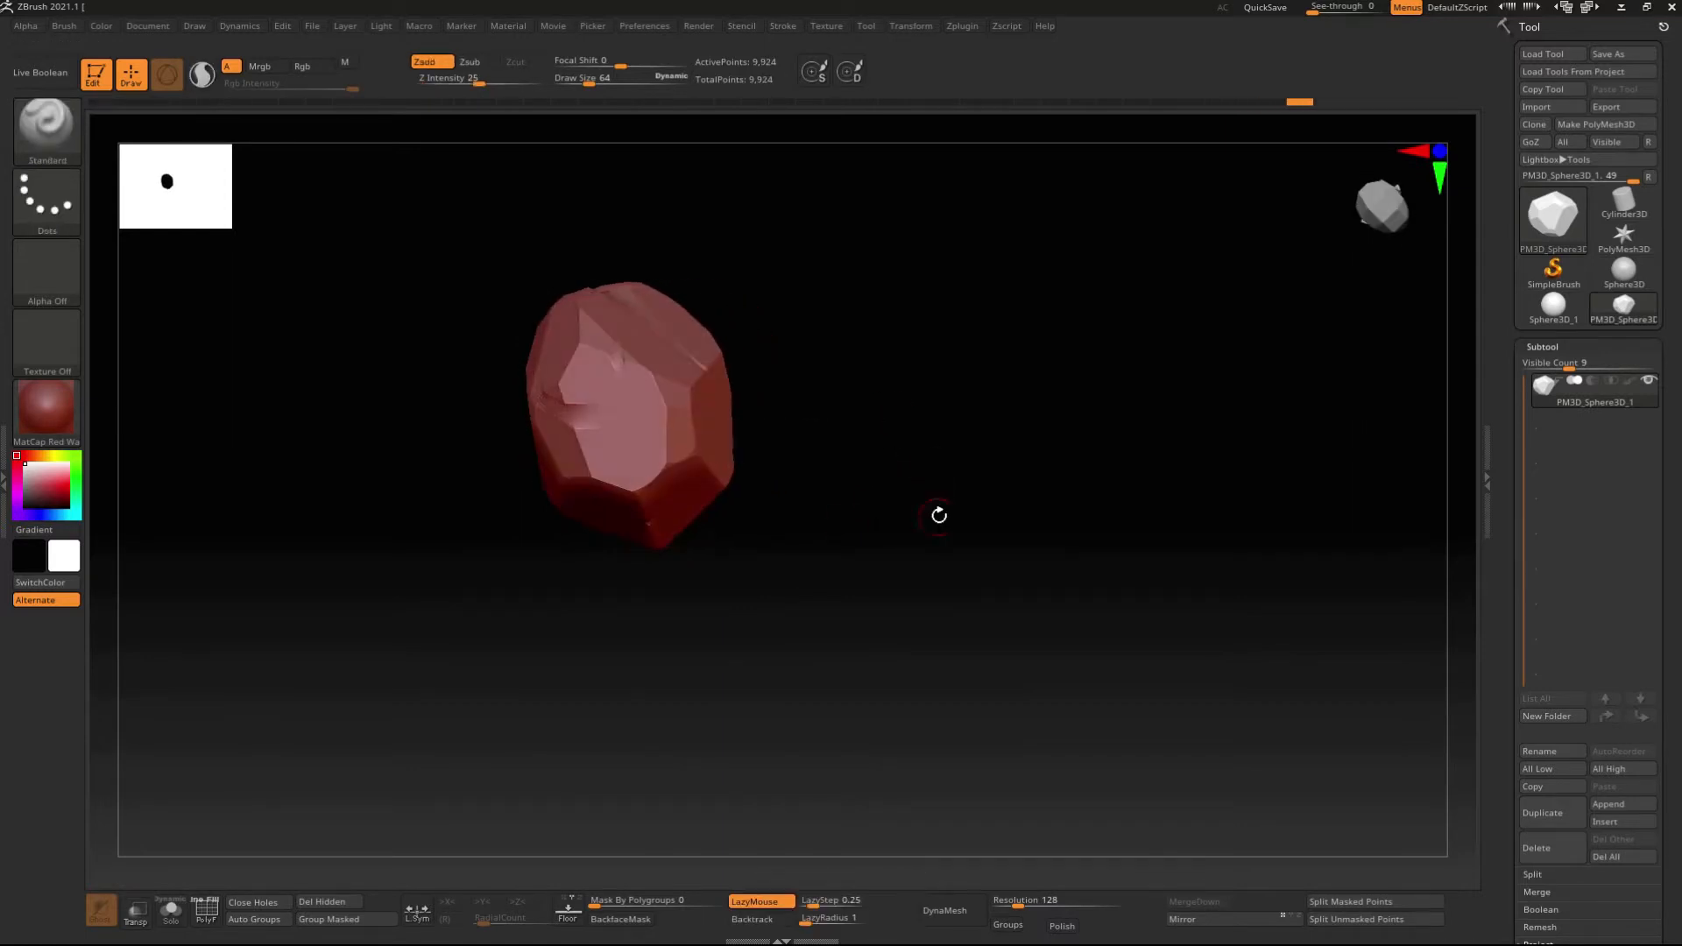
# - Carve further narrow Lasso cracks around the rock's edges, undoing one of the cuts
pyautogui.moveTo(939, 514); pyautogui.dragTo(889, 473)
pyautogui.keyDown('ctrl'); pyautogui.keyDown('shift'); pyautogui.moveTo(745, 436); pyautogui.dragTo(747, 436); pyautogui.keyUp('shift'); pyautogui.keyUp('ctrl')
pyautogui.moveTo(898, 503); pyautogui.dragTo(881, 422)
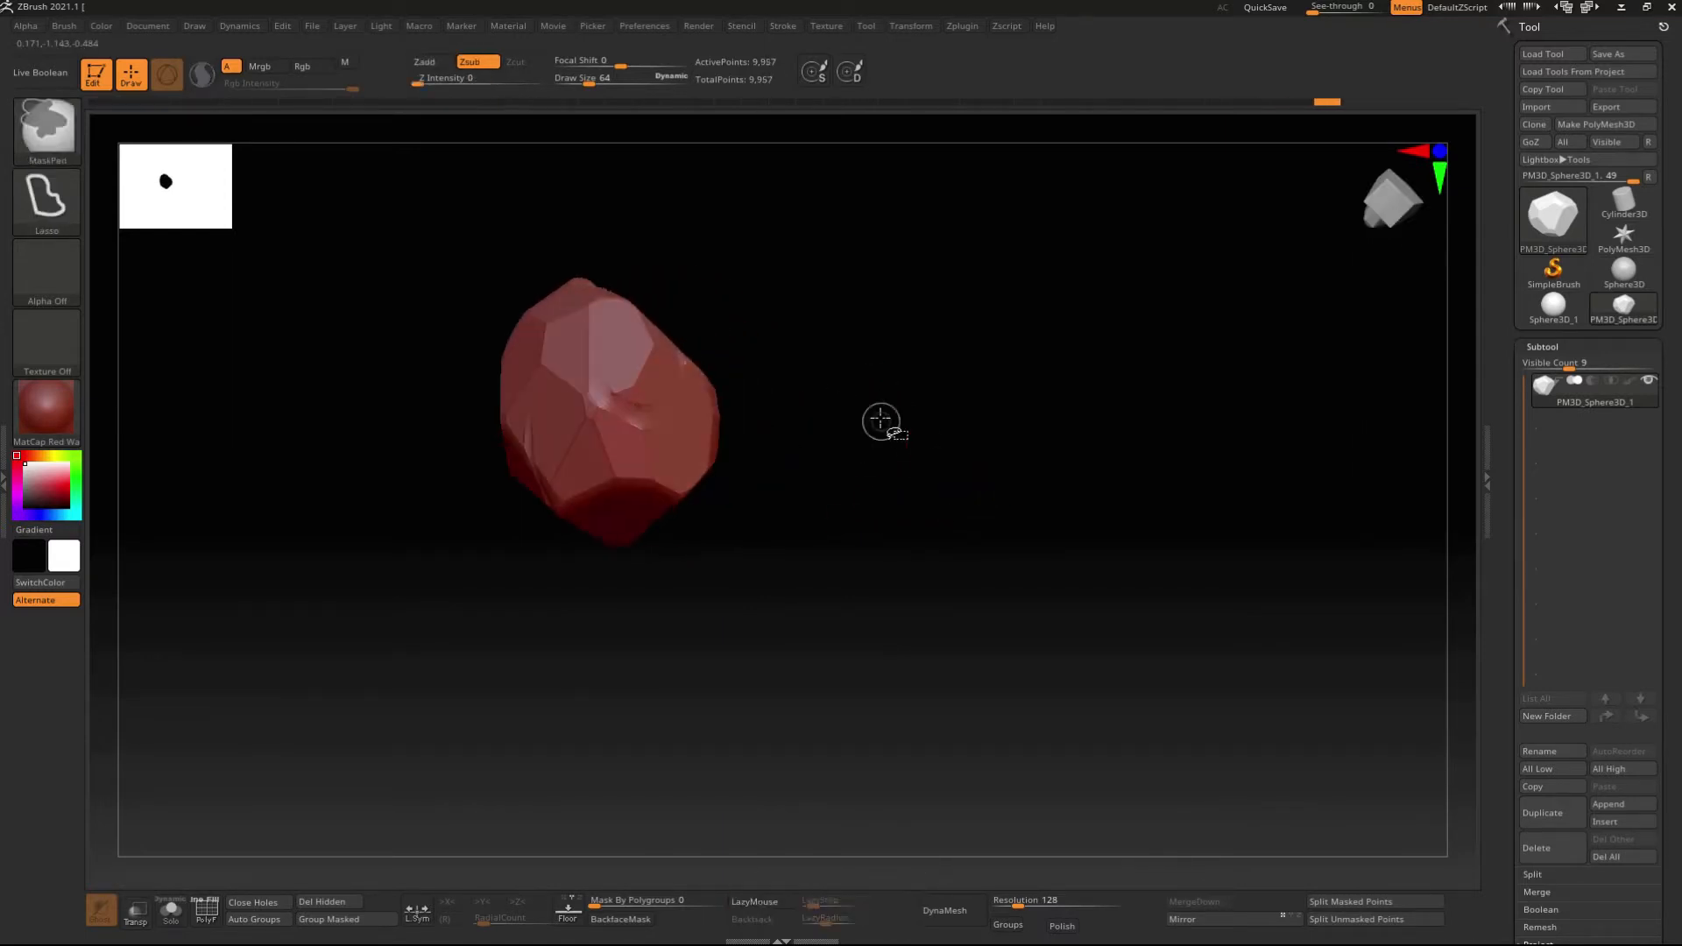
pyautogui.keyDown('ctrl'); pyautogui.keyDown('shift'); pyautogui.moveTo(720, 441); pyautogui.dragTo(721, 440); pyautogui.keyUp('shift'); pyautogui.keyUp('ctrl')
pyautogui.moveTo(902, 473); pyautogui.dragTo(879, 400)
pyautogui.keyDown('ctrl'); pyautogui.keyDown('shift'); pyautogui.moveTo(756, 423); pyautogui.dragTo(696, 423); pyautogui.keyUp('shift'); pyautogui.keyUp('ctrl')
pyautogui.moveTo(845, 487); pyautogui.dragTo(758, 526)
pyautogui.keyDown('ctrl'); pyautogui.keyDown('shift'); pyautogui.moveTo(861, 424); pyautogui.dragTo(717, 434); pyautogui.keyUp('shift'); pyautogui.keyUp('ctrl')
pyautogui.hotkey('ctrl', 'z')
pyautogui.moveTo(826, 477); pyautogui.dragTo(853, 503)
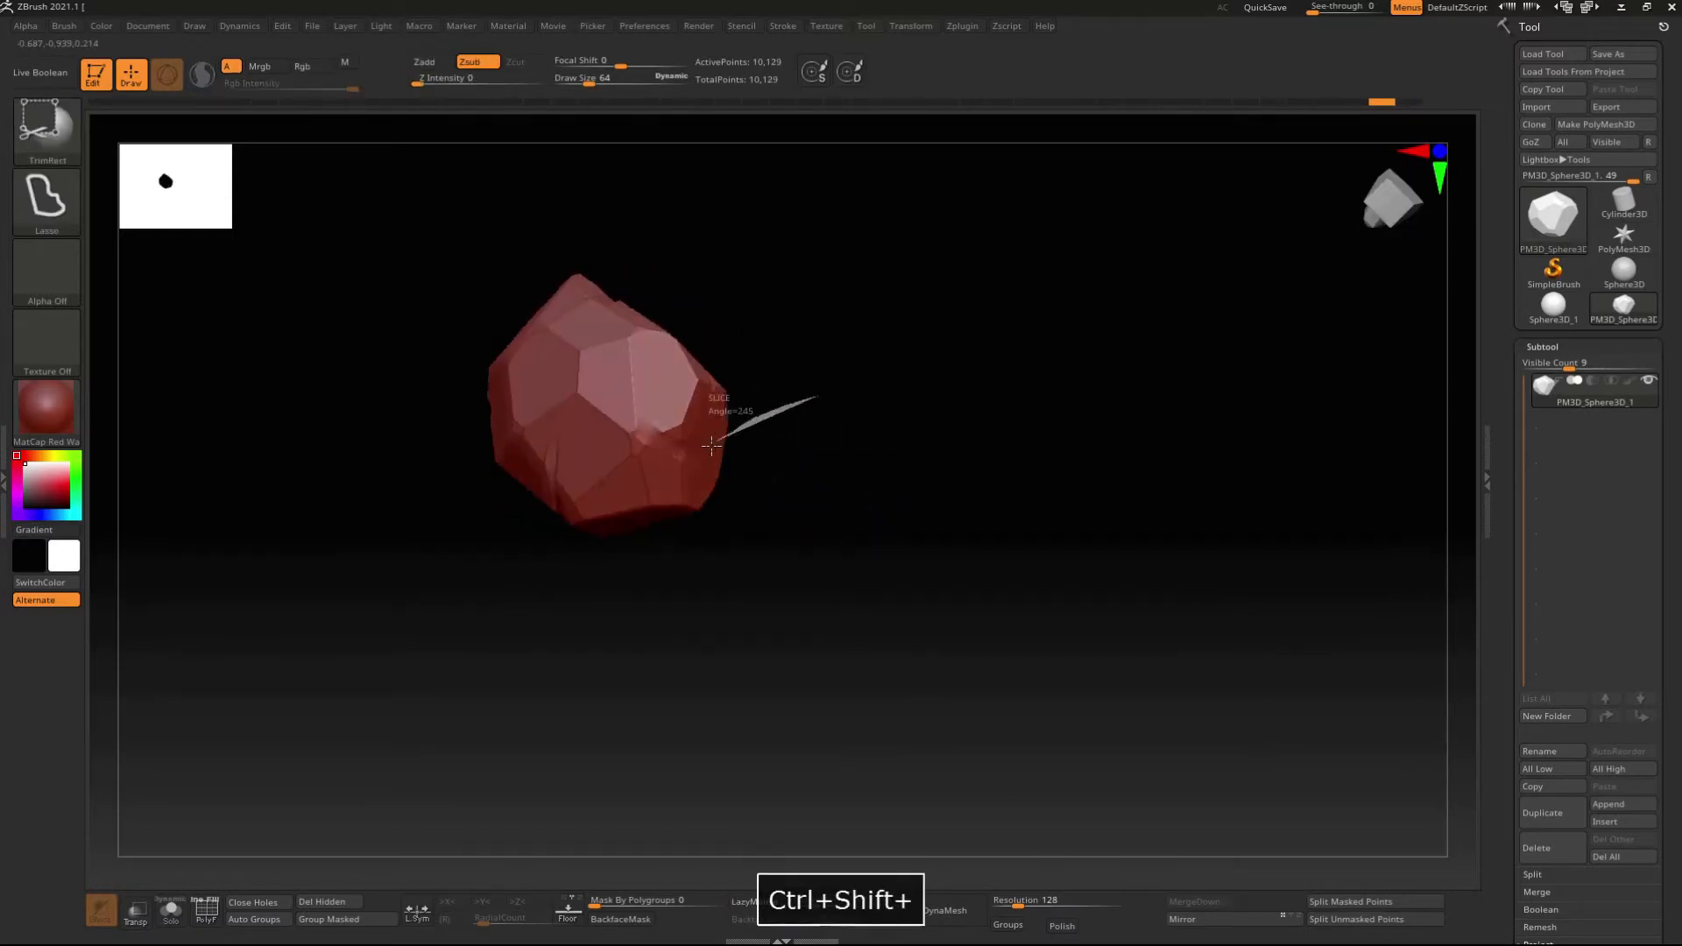
pyautogui.keyDown('ctrl'); pyautogui.keyDown('shift'); pyautogui.moveTo(712, 446); pyautogui.dragTo(710, 447); pyautogui.keyUp('shift'); pyautogui.keyUp('ctrl')
# - Remesh the rock with DynaMesh at resolution 128 with Polish enabled
pyautogui.moveTo(860, 470); pyautogui.dragTo(675, 285)
pyautogui.moveTo(672, 458); pyautogui.dragTo(661, 611)
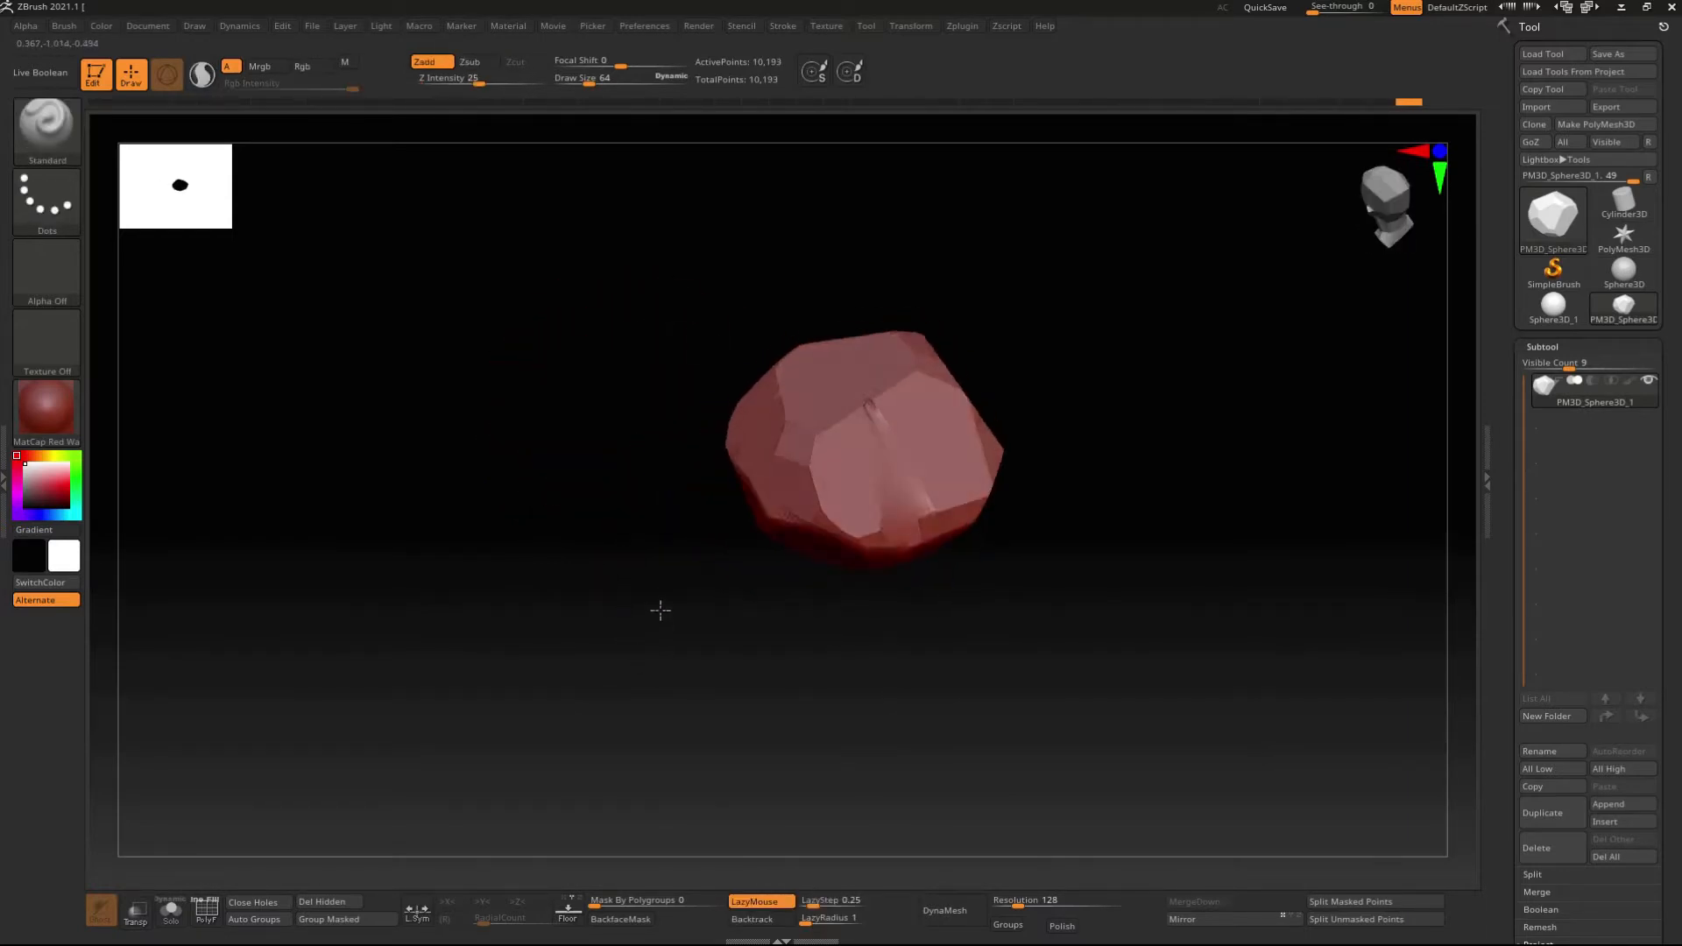
pyautogui.scroll(-3, 1610, 712)
pyautogui.click(1548, 912)
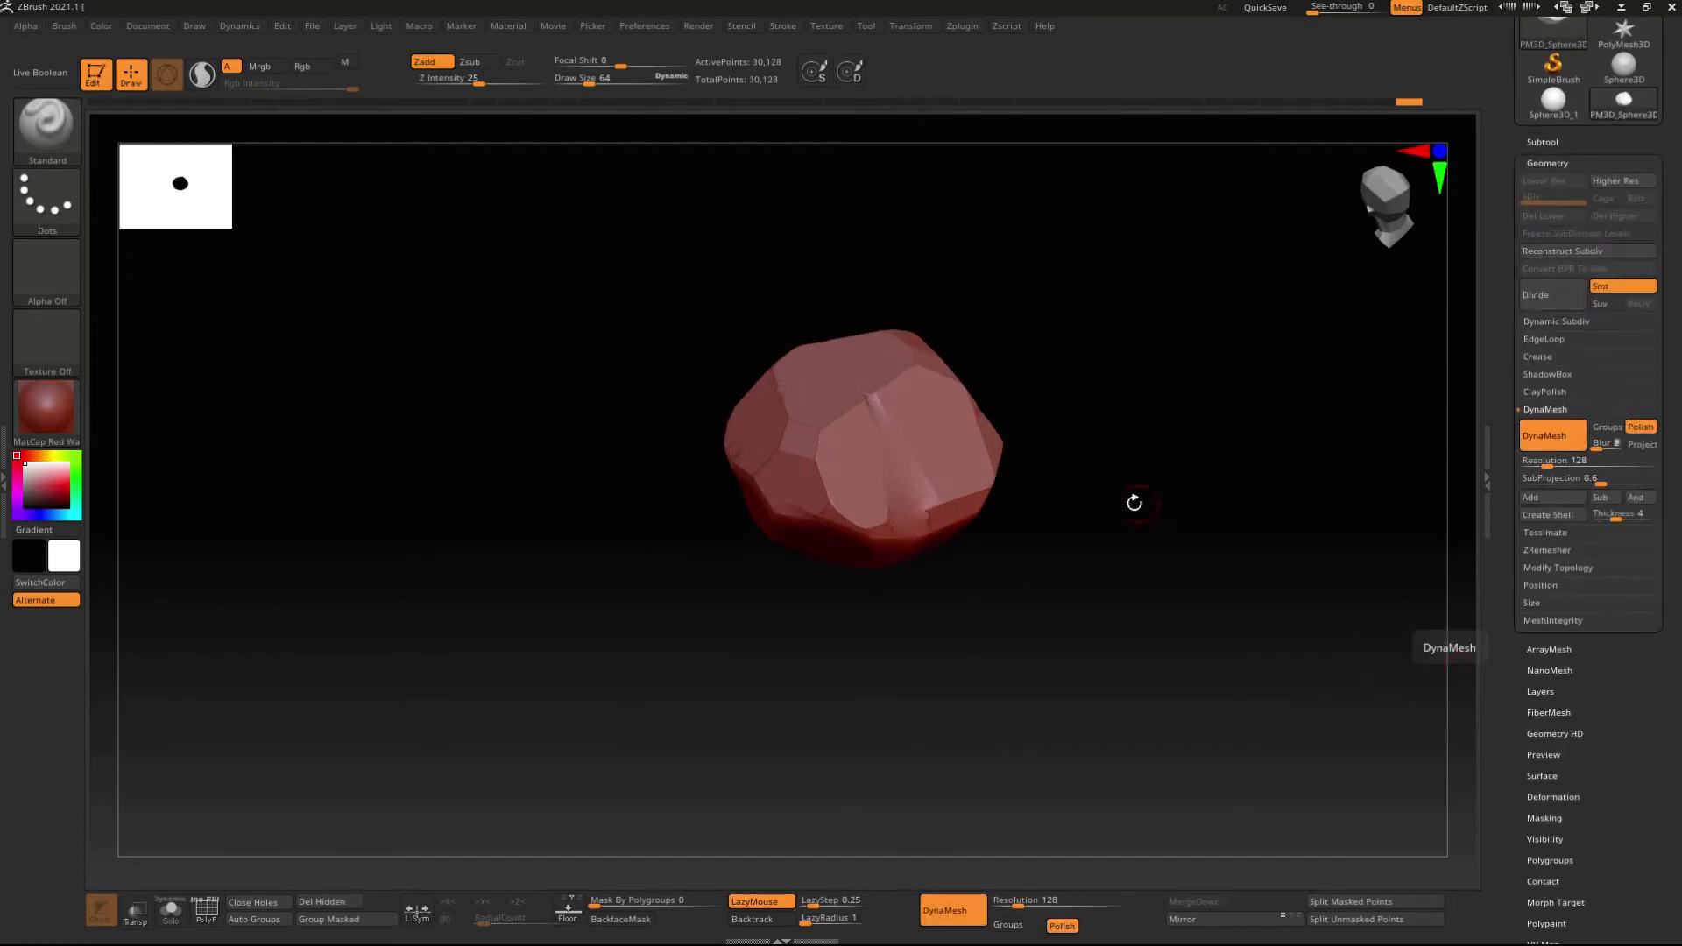
# - Set up the TrimDynamic brush with the star-shaped Alpha 10 and the Dots stroke
pyautogui.keyDown('ctrl'); pyautogui.moveTo(1134, 503); pyautogui.dragTo(1128, 544, button='right'); pyautogui.keyUp('ctrl')
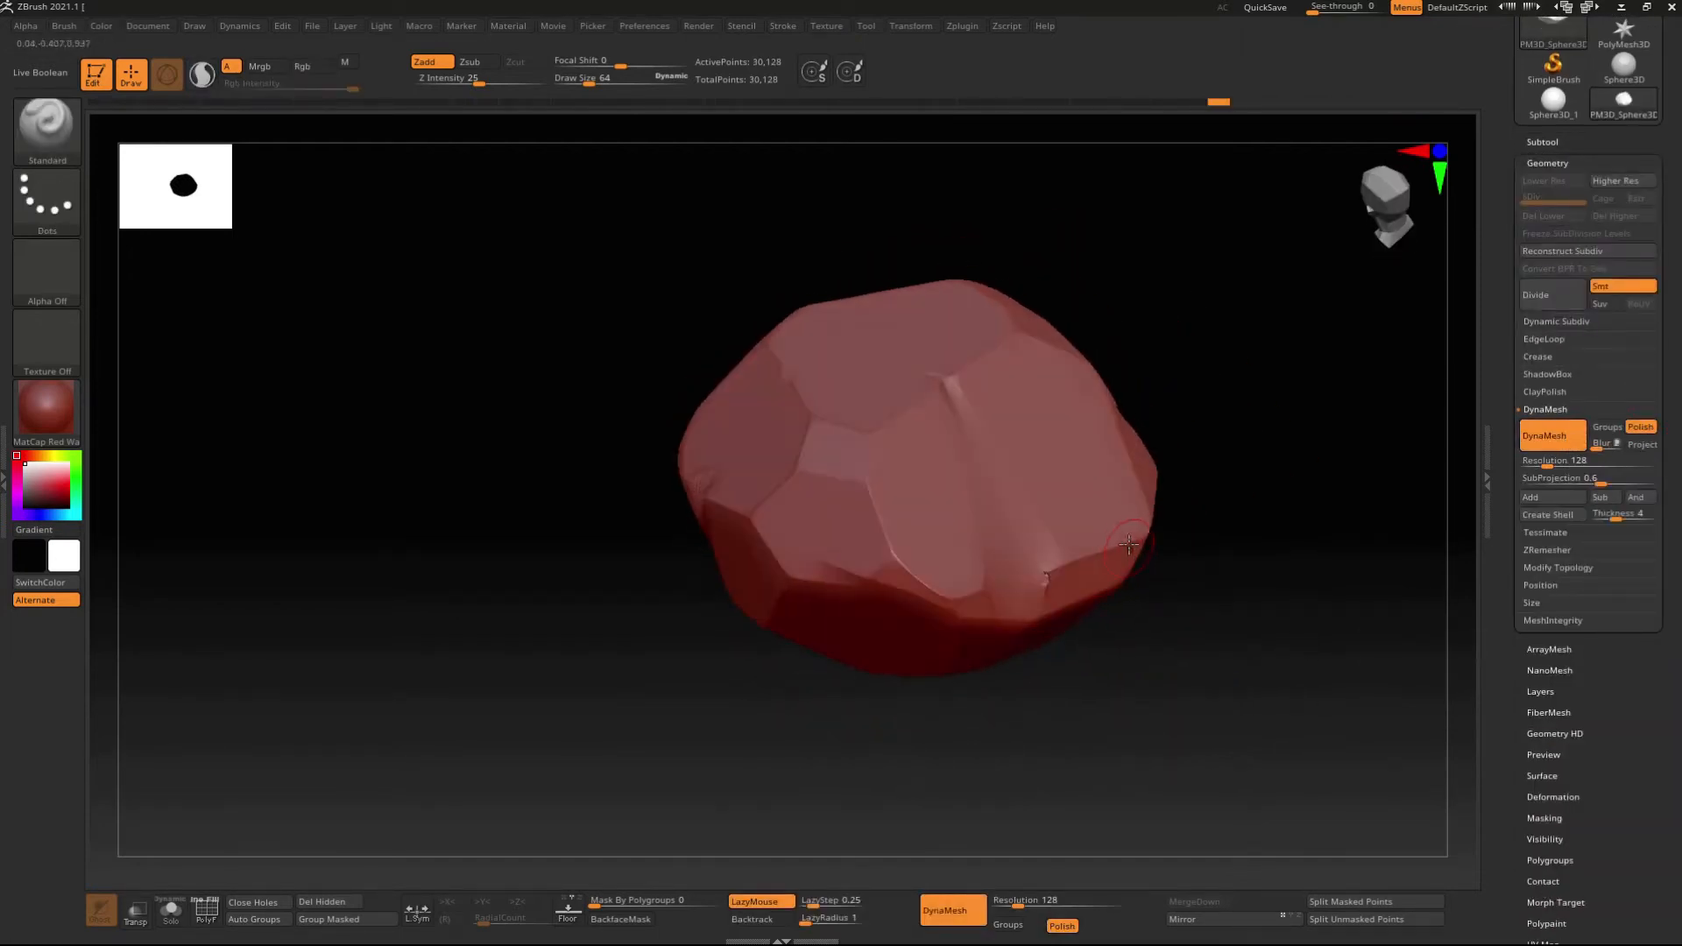
pyautogui.click(44, 137)
pyautogui.click(488, 613)
pyautogui.click(81, 298)
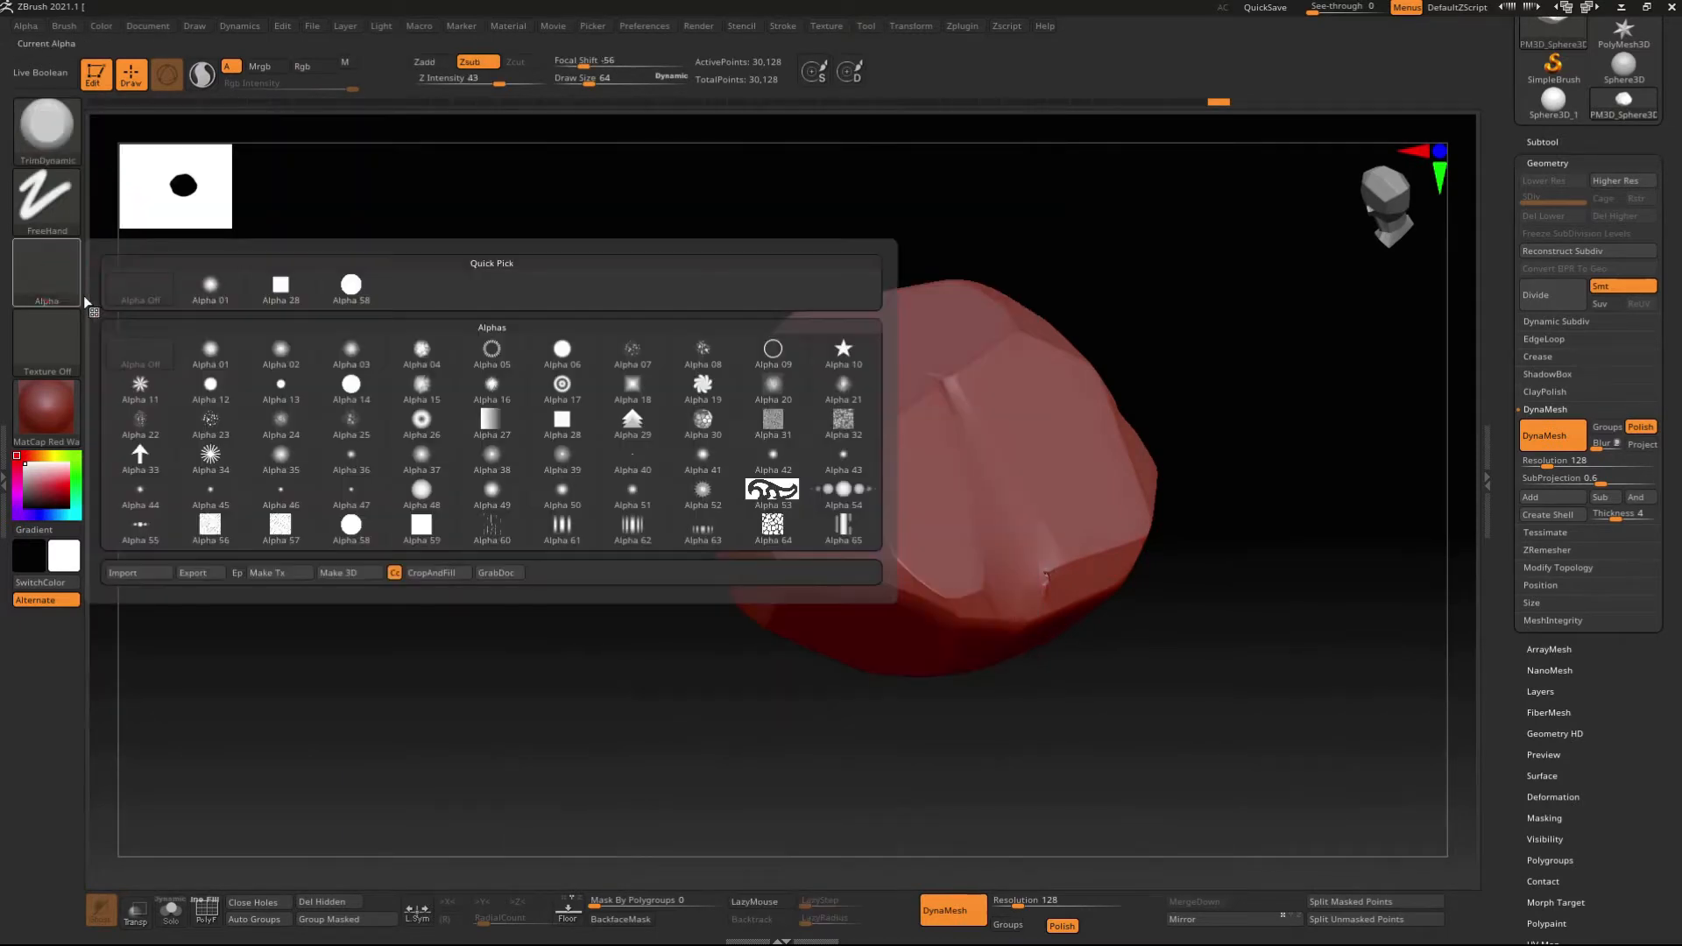
pyautogui.click(846, 350)
pyautogui.click(72, 207)
pyautogui.click(166, 223)
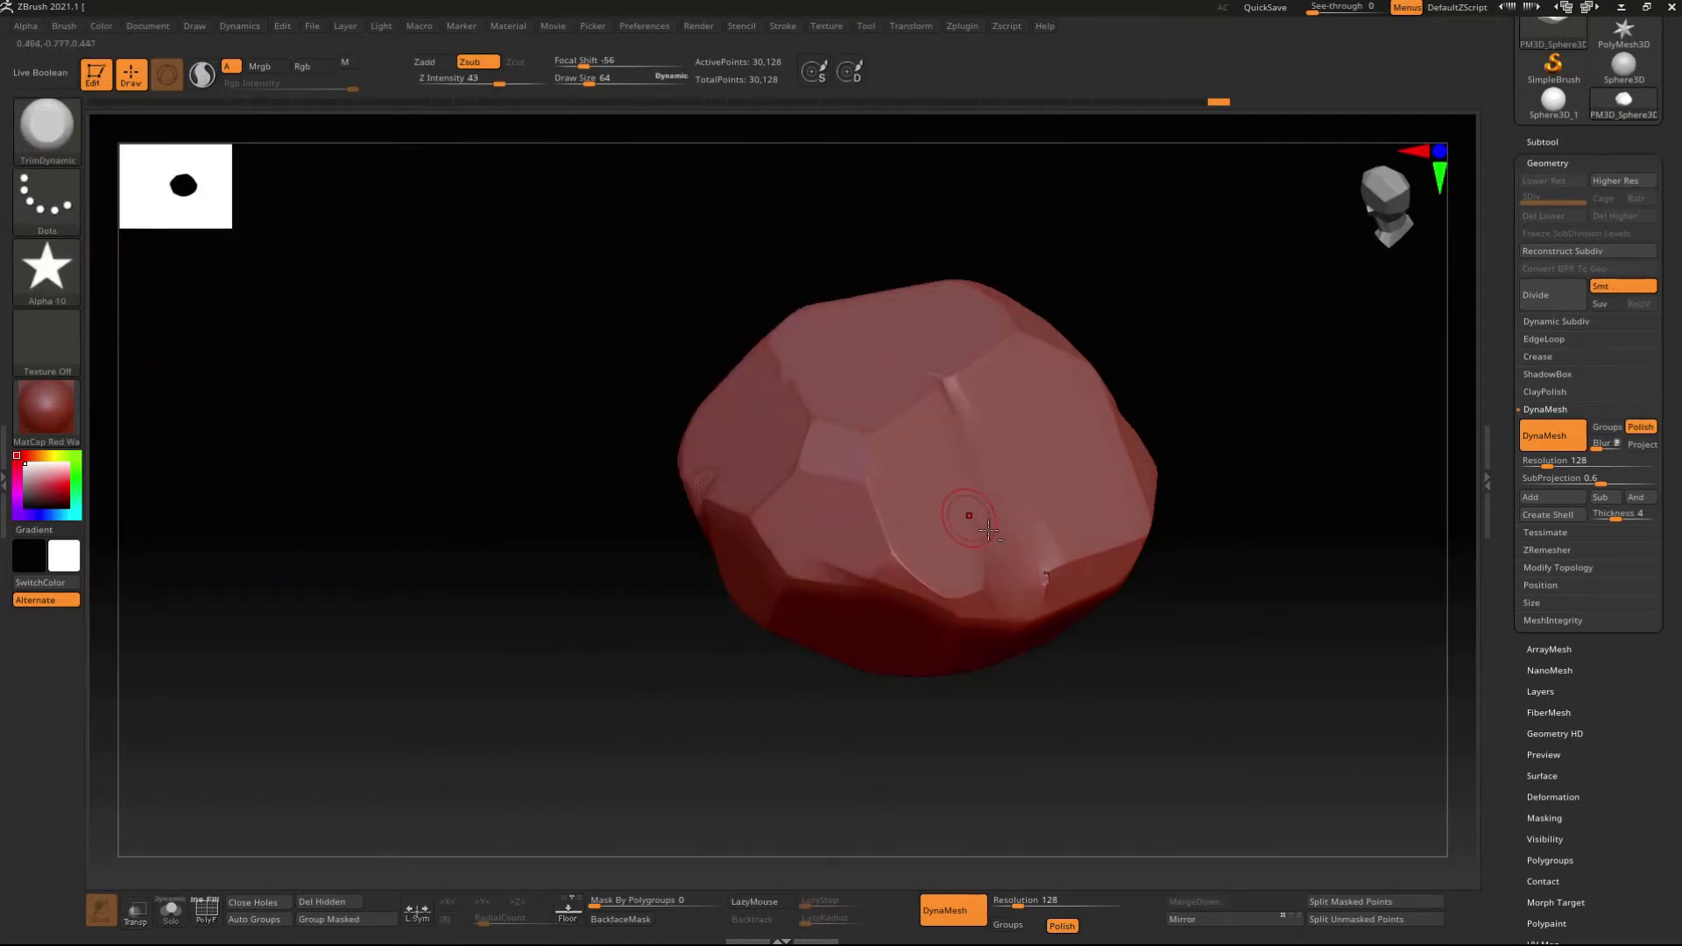
# - Flatten and soften the carved grooves across the rock's faces with TrimDynamic at draw size 28
pyautogui.keyDown('alt'); pyautogui.moveTo(1036, 559); pyautogui.dragTo(808, 482, button='right'); pyautogui.keyUp('alt')
pyautogui.keyDown('ctrl'); pyautogui.moveTo(808, 482); pyautogui.dragTo(811, 542, button='right'); pyautogui.keyUp('ctrl')
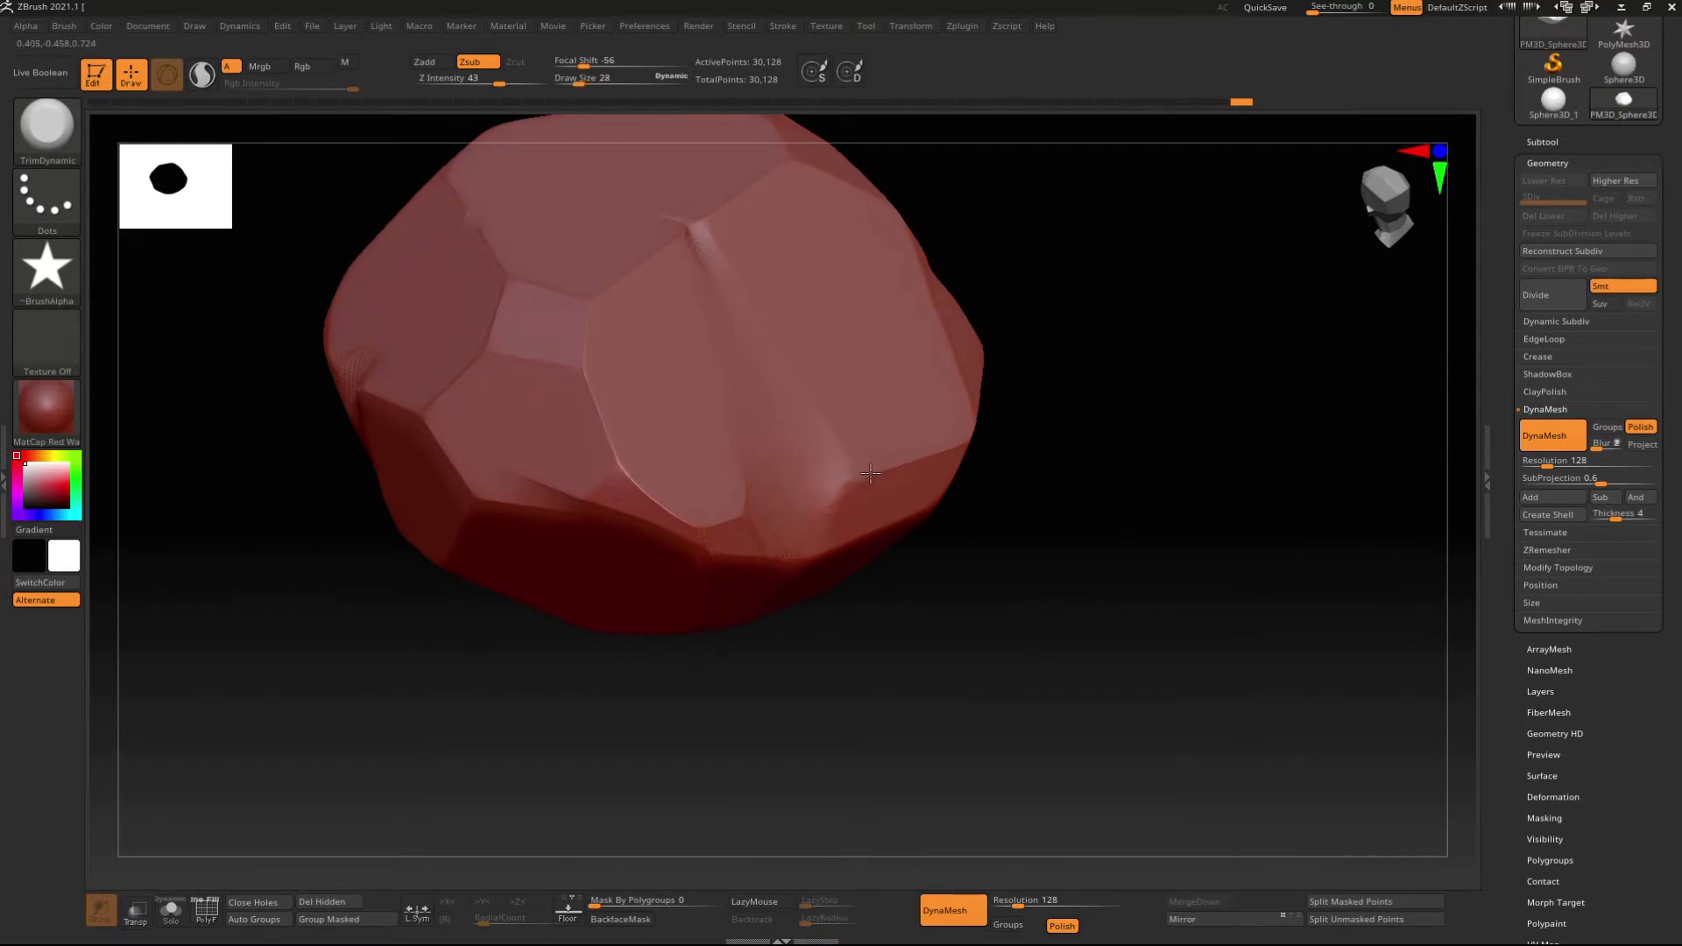
pyautogui.moveTo(870, 473); pyautogui.dragTo(619, 676, button='right')
pyautogui.moveTo(619, 676); pyautogui.dragTo(675, 477, button='right')
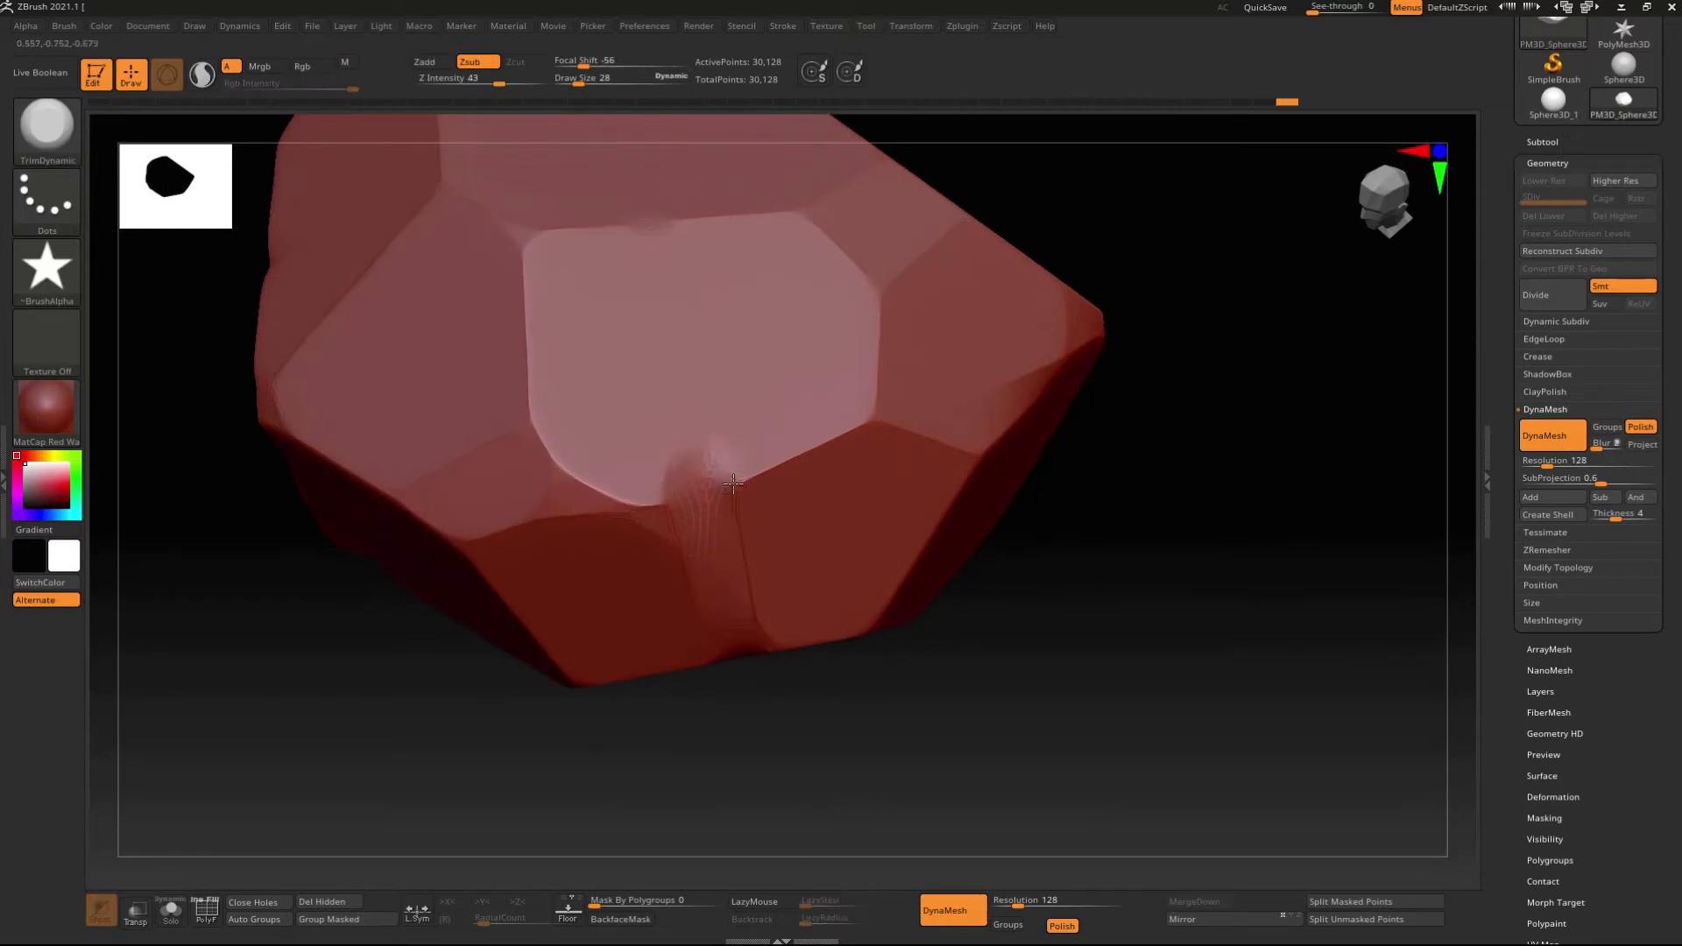
pyautogui.keyDown('ctrl'); pyautogui.moveTo(656, 497); pyautogui.dragTo(729, 628, button='right'); pyautogui.keyUp('ctrl')
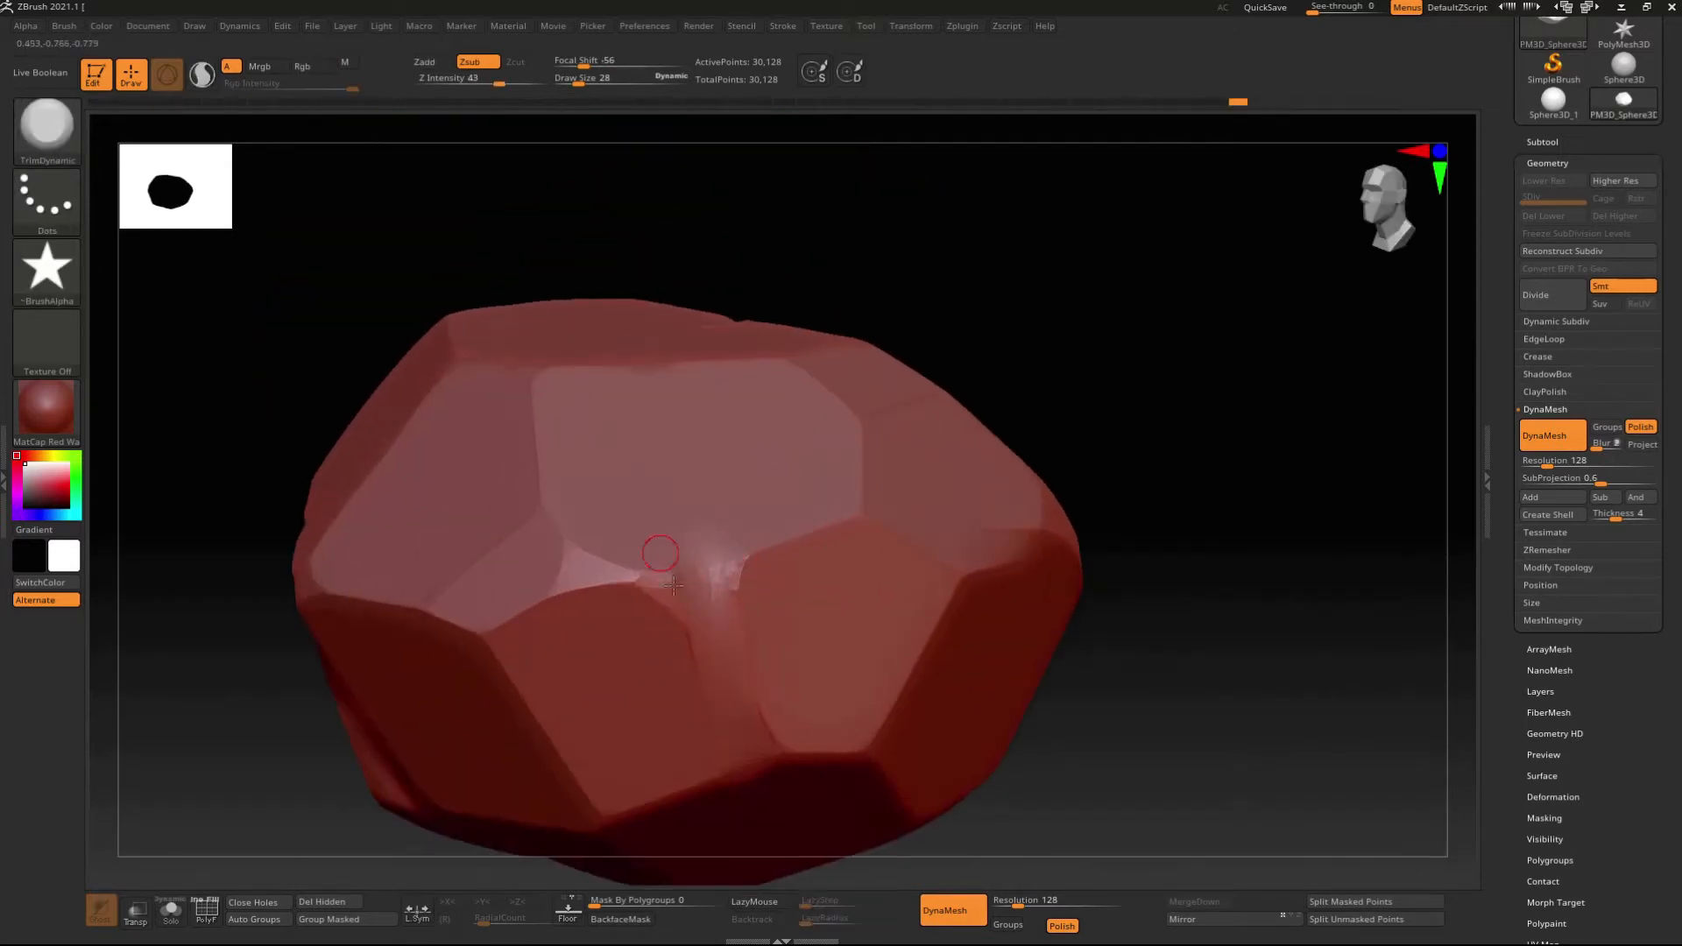
pyautogui.moveTo(695, 555)
pyautogui.keyDown('ctrl'); pyautogui.mouseDown(button='right')
pyautogui.moveTo(649, 462)
pyautogui.moveTo(814, 631)
pyautogui.mouseUp(button='right'); pyautogui.keyUp('ctrl')
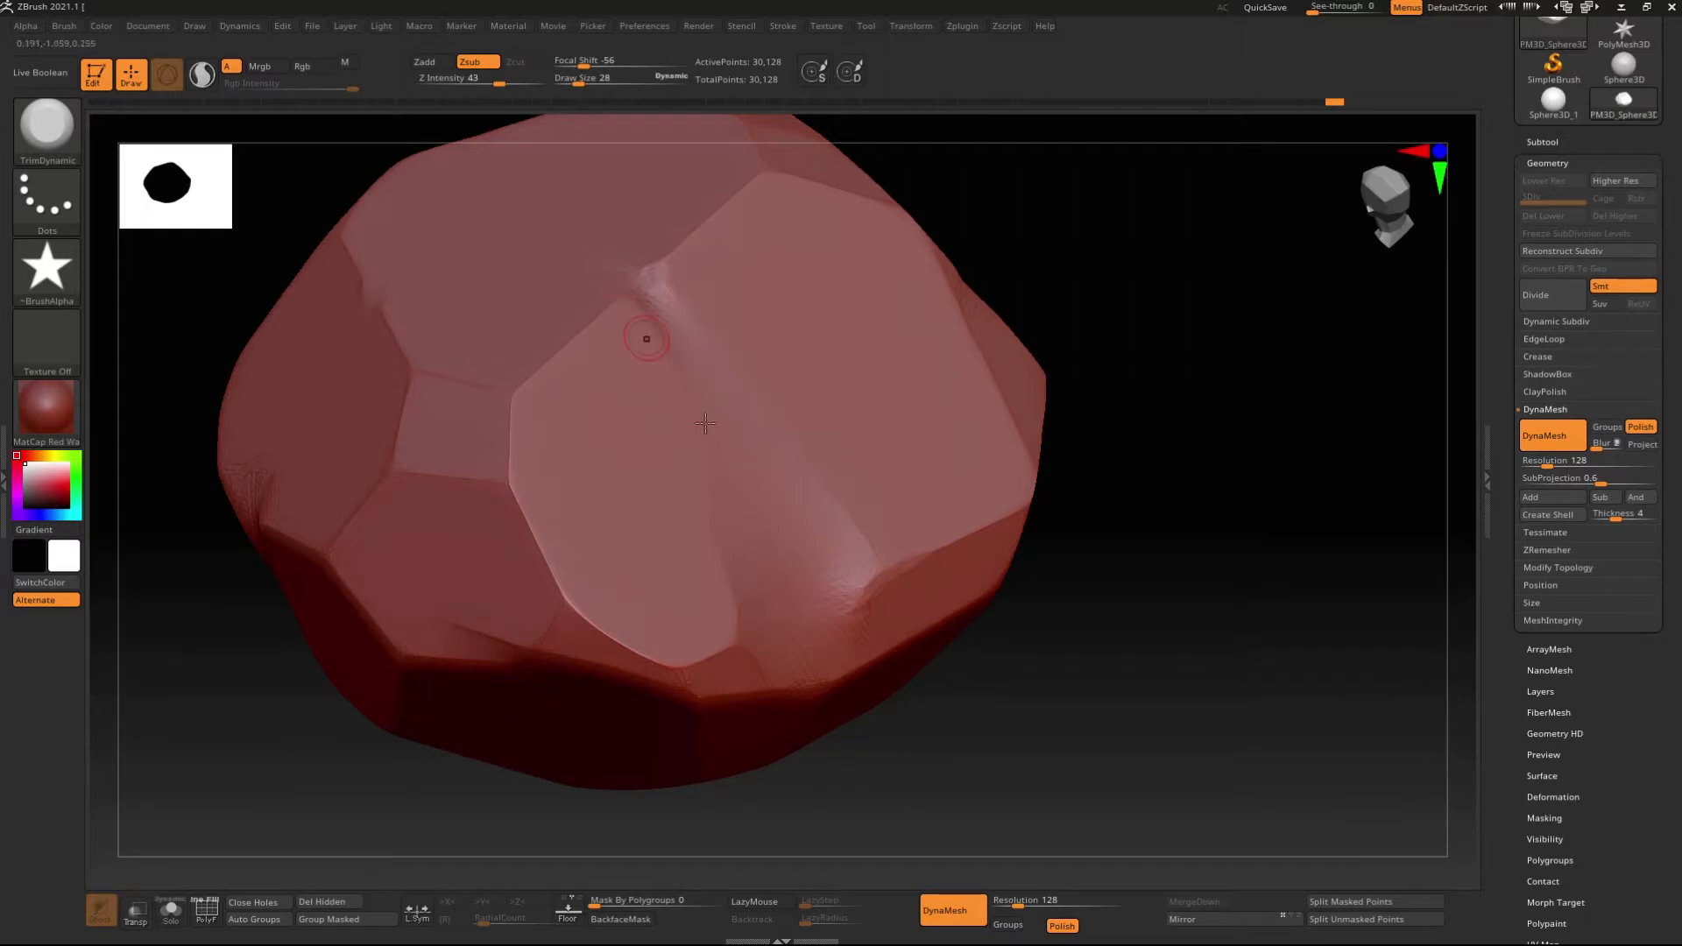
pyautogui.moveTo(706, 424)
pyautogui.keyDown('ctrl'); pyautogui.mouseDown(button='right')
pyautogui.moveTo(669, 567)
pyautogui.moveTo(803, 376)
pyautogui.moveTo(811, 727)
pyautogui.moveTo(1138, 711)
pyautogui.moveTo(1164, 692)
pyautogui.moveTo(1107, 690)
pyautogui.moveTo(1157, 339)
pyautogui.moveTo(1048, 536)
pyautogui.moveTo(867, 680)
pyautogui.moveTo(1004, 620)
pyautogui.moveTo(1063, 615)
pyautogui.moveTo(781, 450)
pyautogui.moveTo(679, 514)
pyautogui.mouseUp(button='right'); pyautogui.keyUp('ctrl')
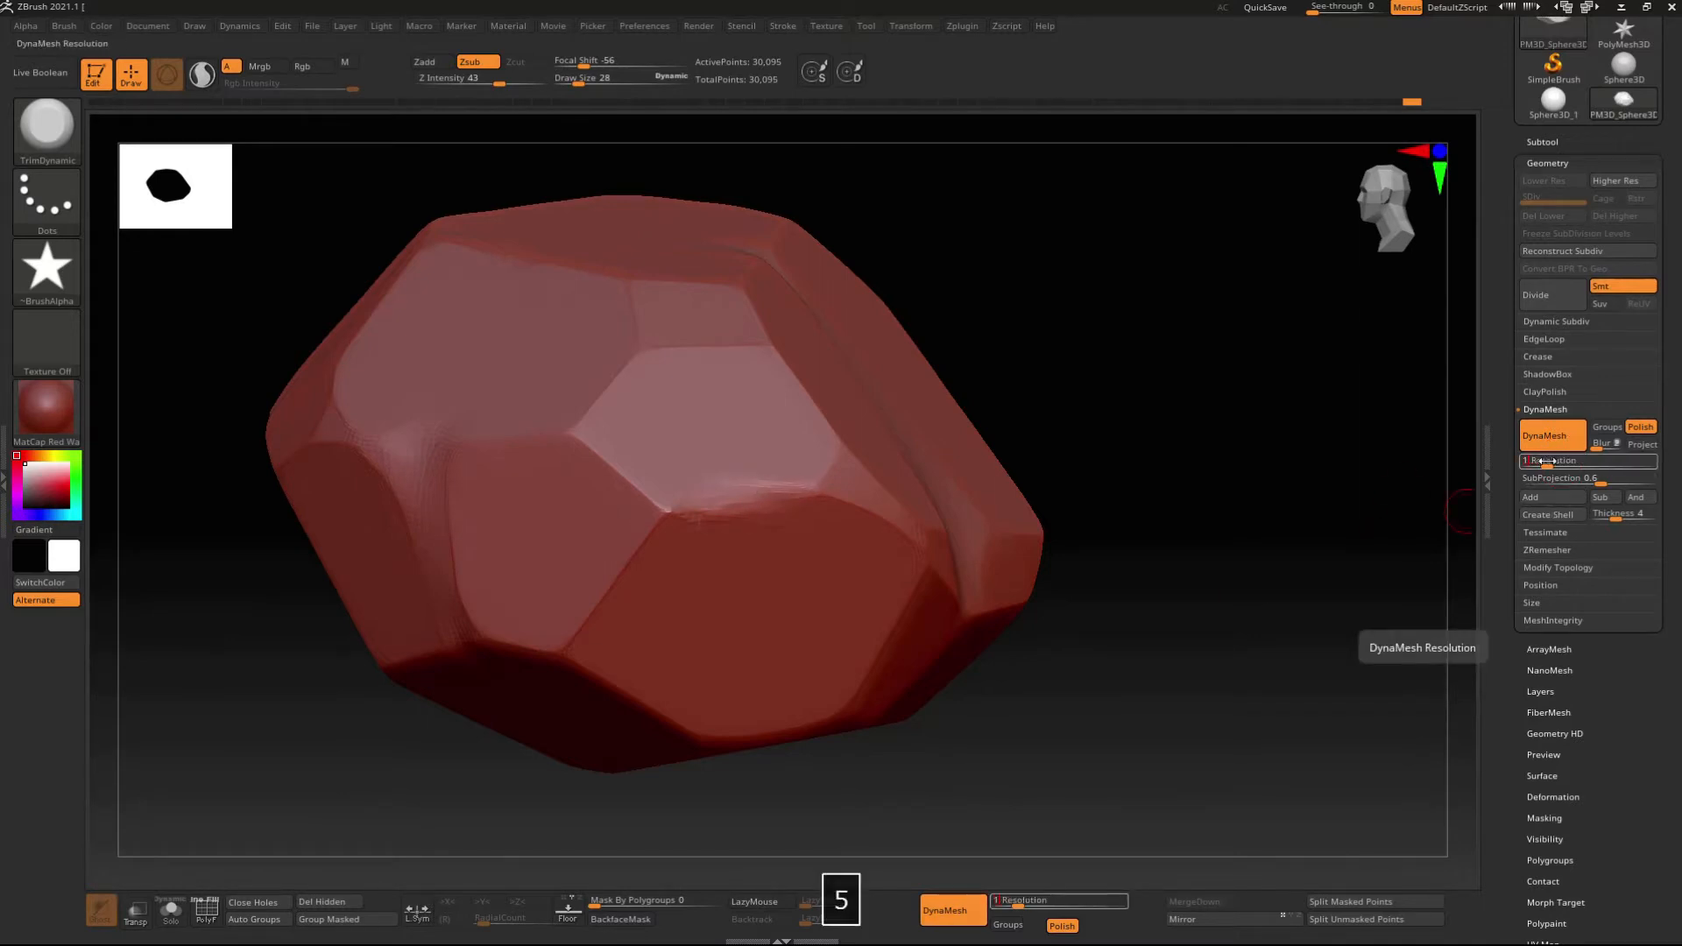
# - Remesh the rock with DynaMesh at resolution 152
pyautogui.moveTo(1437, 605); pyautogui.dragTo(1227, 644, button='right')
pyautogui.keyDown('ctrl'); pyautogui.moveTo(1227, 644); pyautogui.dragTo(1254, 680); pyautogui.keyUp('ctrl')
pyautogui.moveTo(1254, 680)
pyautogui.keyDown('ctrl'); pyautogui.mouseDown(button='right')
pyautogui.moveTo(1277, 672)
pyautogui.moveTo(1276, 695)
pyautogui.moveTo(1121, 673)
pyautogui.moveTo(1037, 552)
pyautogui.moveTo(1025, 619)
pyautogui.moveTo(1190, 517)
pyautogui.mouseUp(button='right'); pyautogui.keyUp('ctrl')
# - Cut a narrow crack across the rock with TrimRect's Lasso stroke and update the DynaMesh
pyautogui.hotkey('ctrl', 'shift')
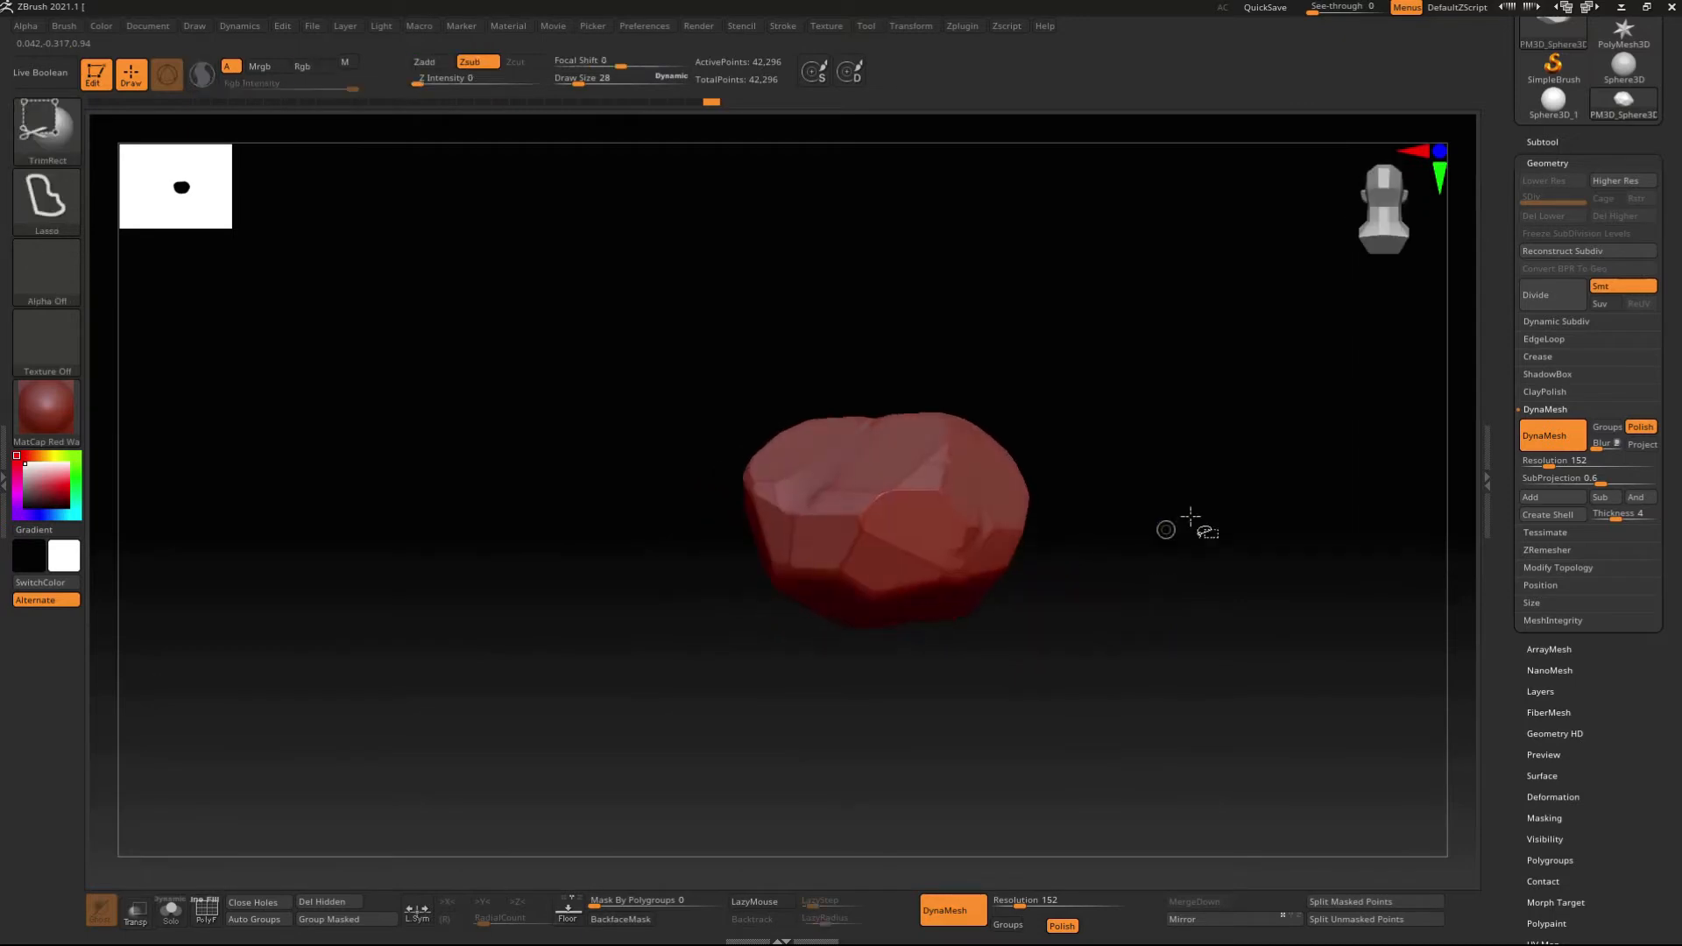
pyautogui.keyDown('ctrl'); pyautogui.keyDown('shift'); pyautogui.moveTo(1029, 523); pyautogui.dragTo(714, 529); pyautogui.keyUp('shift'); pyautogui.keyUp('ctrl')
pyautogui.moveTo(946, 595); pyautogui.dragTo(1093, 639, button='right')
pyautogui.keyDown('ctrl'); pyautogui.moveTo(1092, 639); pyautogui.dragTo(1126, 671); pyautogui.keyUp('ctrl')
pyautogui.moveTo(1126, 670); pyautogui.dragTo(1016, 714, button='right')
pyautogui.moveTo(1016, 714); pyautogui.dragTo(1139, 639, button='right')
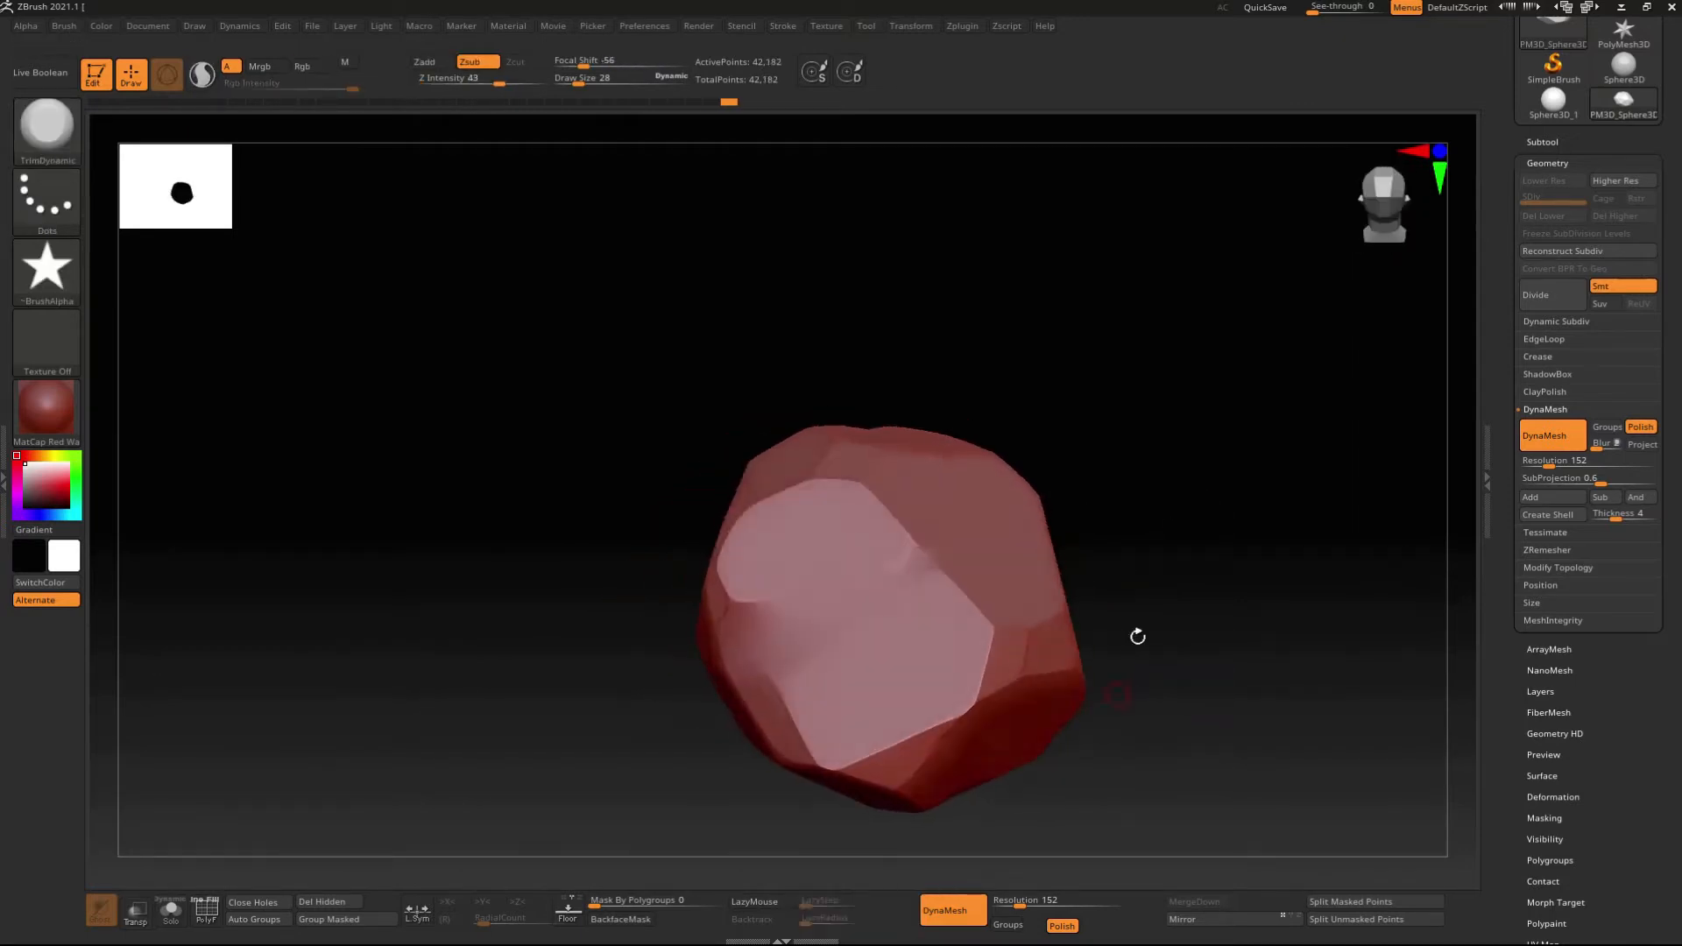
# - Carve more Lasso notches into the rock's other sides, remeshing with DynaMesh and softening them with TrimDynamic
pyautogui.keyDown('ctrl'); pyautogui.keyDown('shift'); pyautogui.moveTo(1221, 501); pyautogui.dragTo(1036, 556); pyautogui.keyUp('shift'); pyautogui.keyUp('ctrl')
pyautogui.moveTo(1234, 589)
pyautogui.mouseDown(button='right')
pyautogui.moveTo(1190, 660)
pyautogui.moveTo(1117, 595)
pyautogui.mouseUp(button='right')
pyautogui.keyDown('ctrl'); pyautogui.keyDown('shift'); pyautogui.moveTo(1097, 487); pyautogui.dragTo(976, 528); pyautogui.keyUp('shift'); pyautogui.keyUp('ctrl')
pyautogui.moveTo(1148, 550); pyautogui.dragTo(1127, 541, button='right')
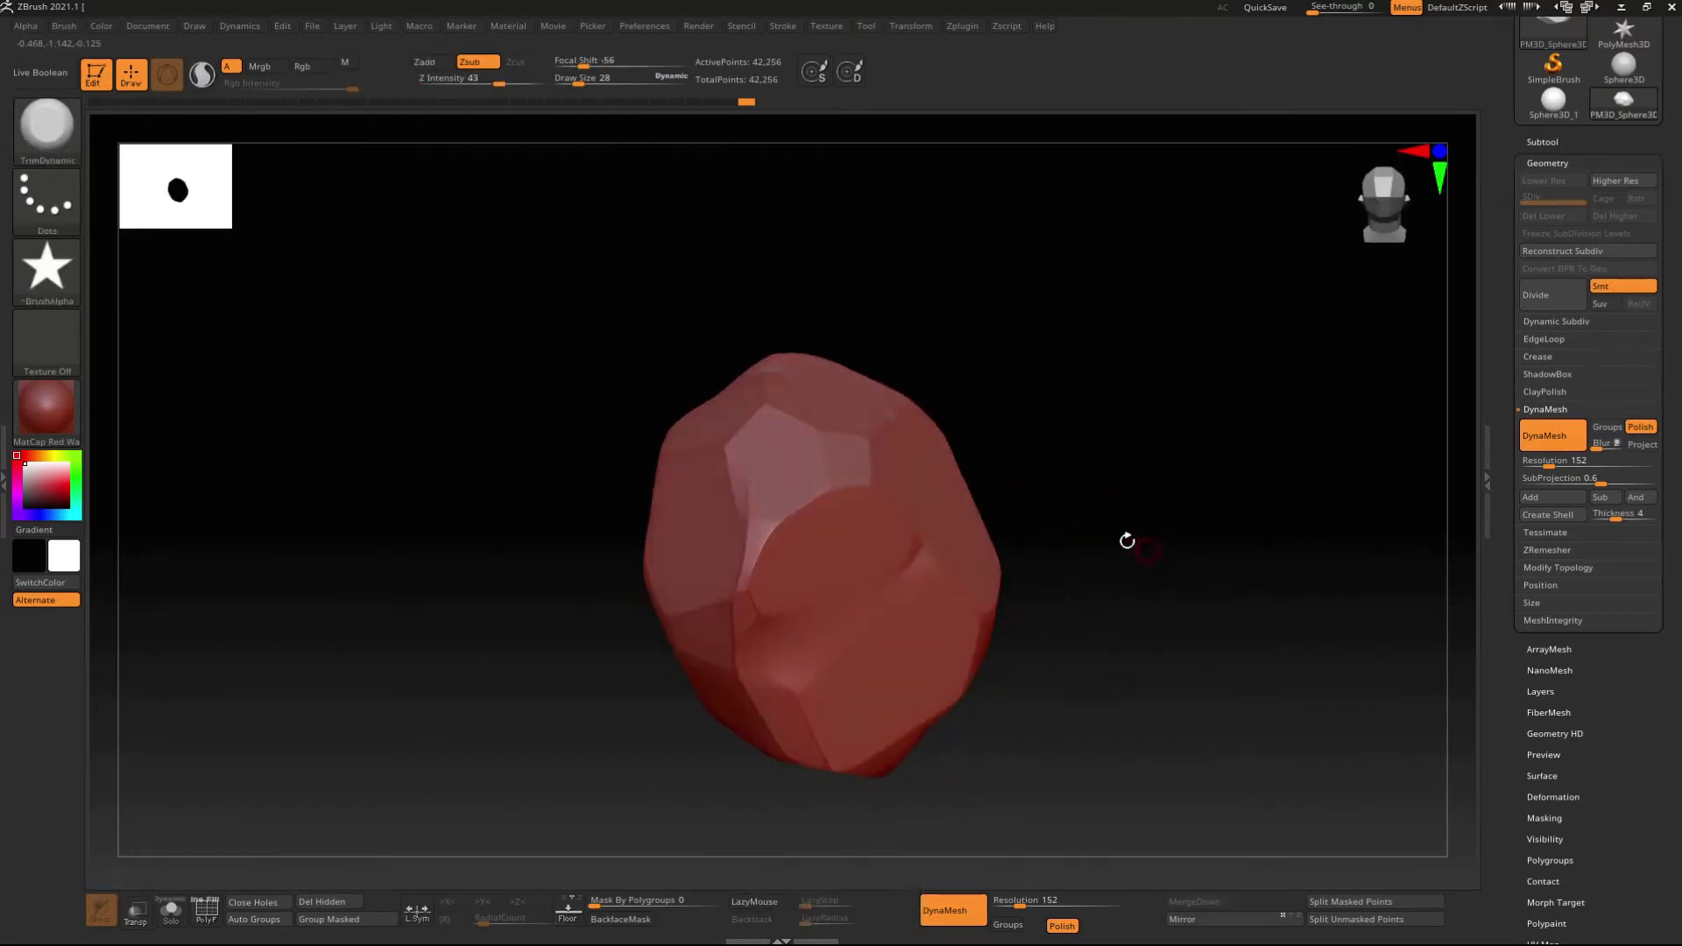
pyautogui.keyDown('ctrl'); pyautogui.keyDown('shift'); pyautogui.moveTo(967, 498); pyautogui.dragTo(970, 503); pyautogui.keyUp('shift'); pyautogui.keyUp('ctrl')
pyautogui.moveTo(1106, 536)
pyautogui.mouseDown(button='right')
pyautogui.moveTo(1119, 527)
pyautogui.moveTo(1093, 421)
pyautogui.mouseUp(button='right')
pyautogui.keyDown('ctrl'); pyautogui.moveTo(1207, 418); pyautogui.dragTo(1257, 471); pyautogui.keyUp('ctrl')
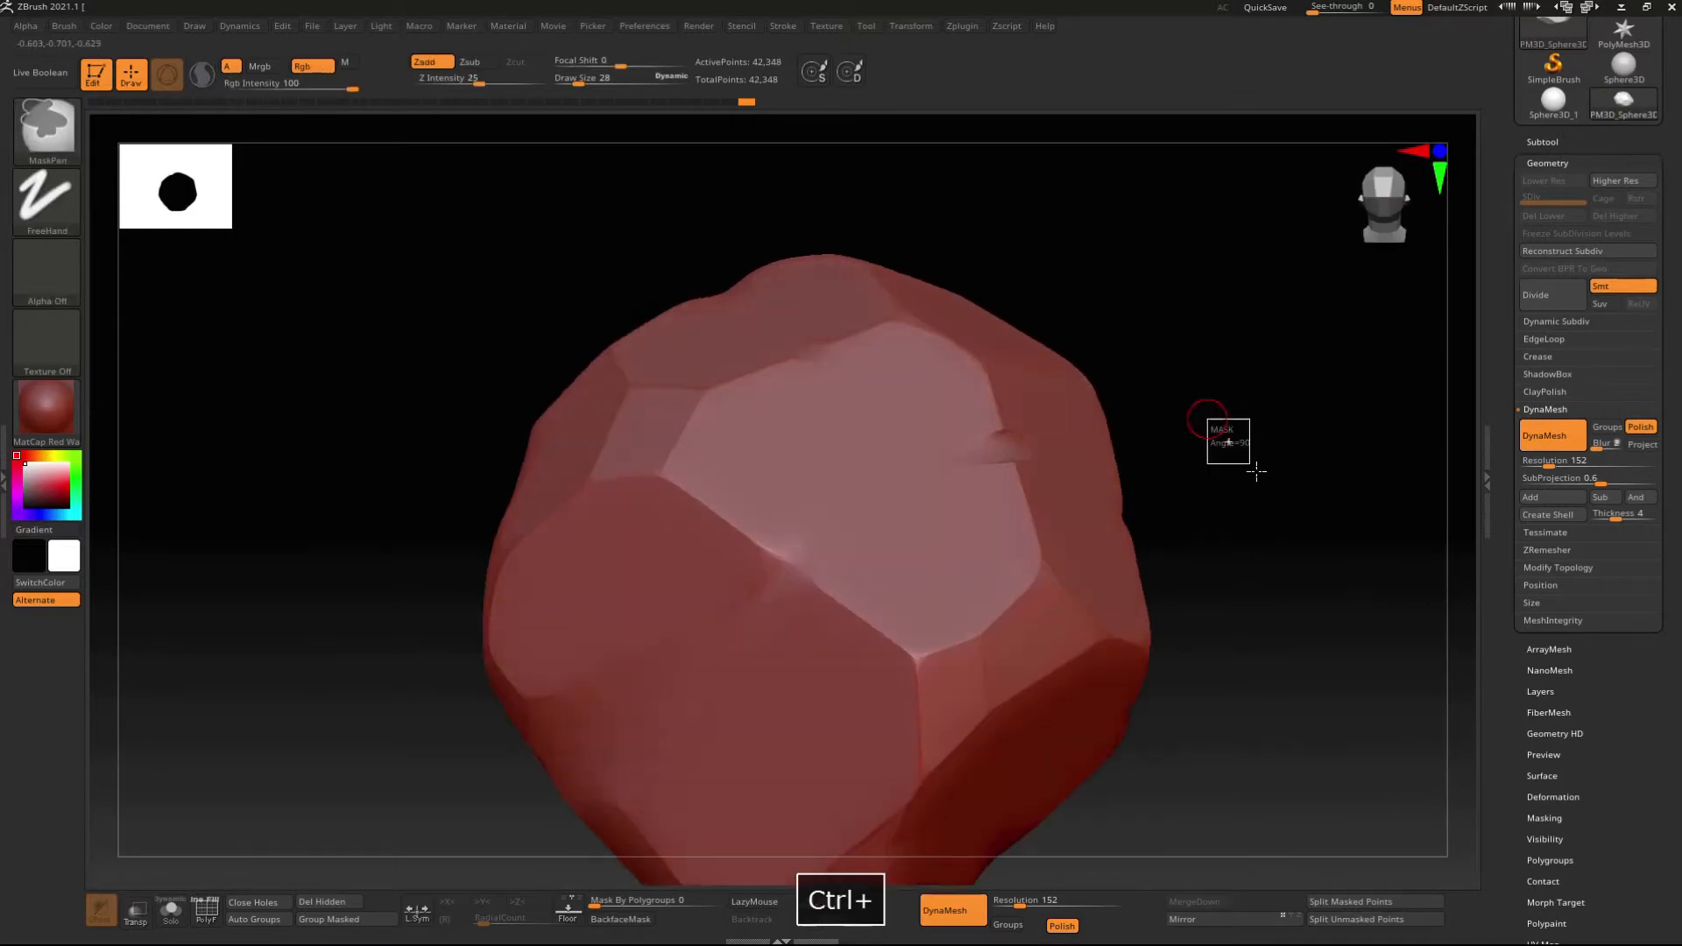
pyautogui.keyDown('ctrl'); pyautogui.moveTo(999, 435); pyautogui.dragTo(929, 535, button='right'); pyautogui.keyUp('ctrl')
pyautogui.keyDown('ctrl'); pyautogui.moveTo(1358, 714); pyautogui.dragTo(987, 346, button='right'); pyautogui.keyUp('ctrl')
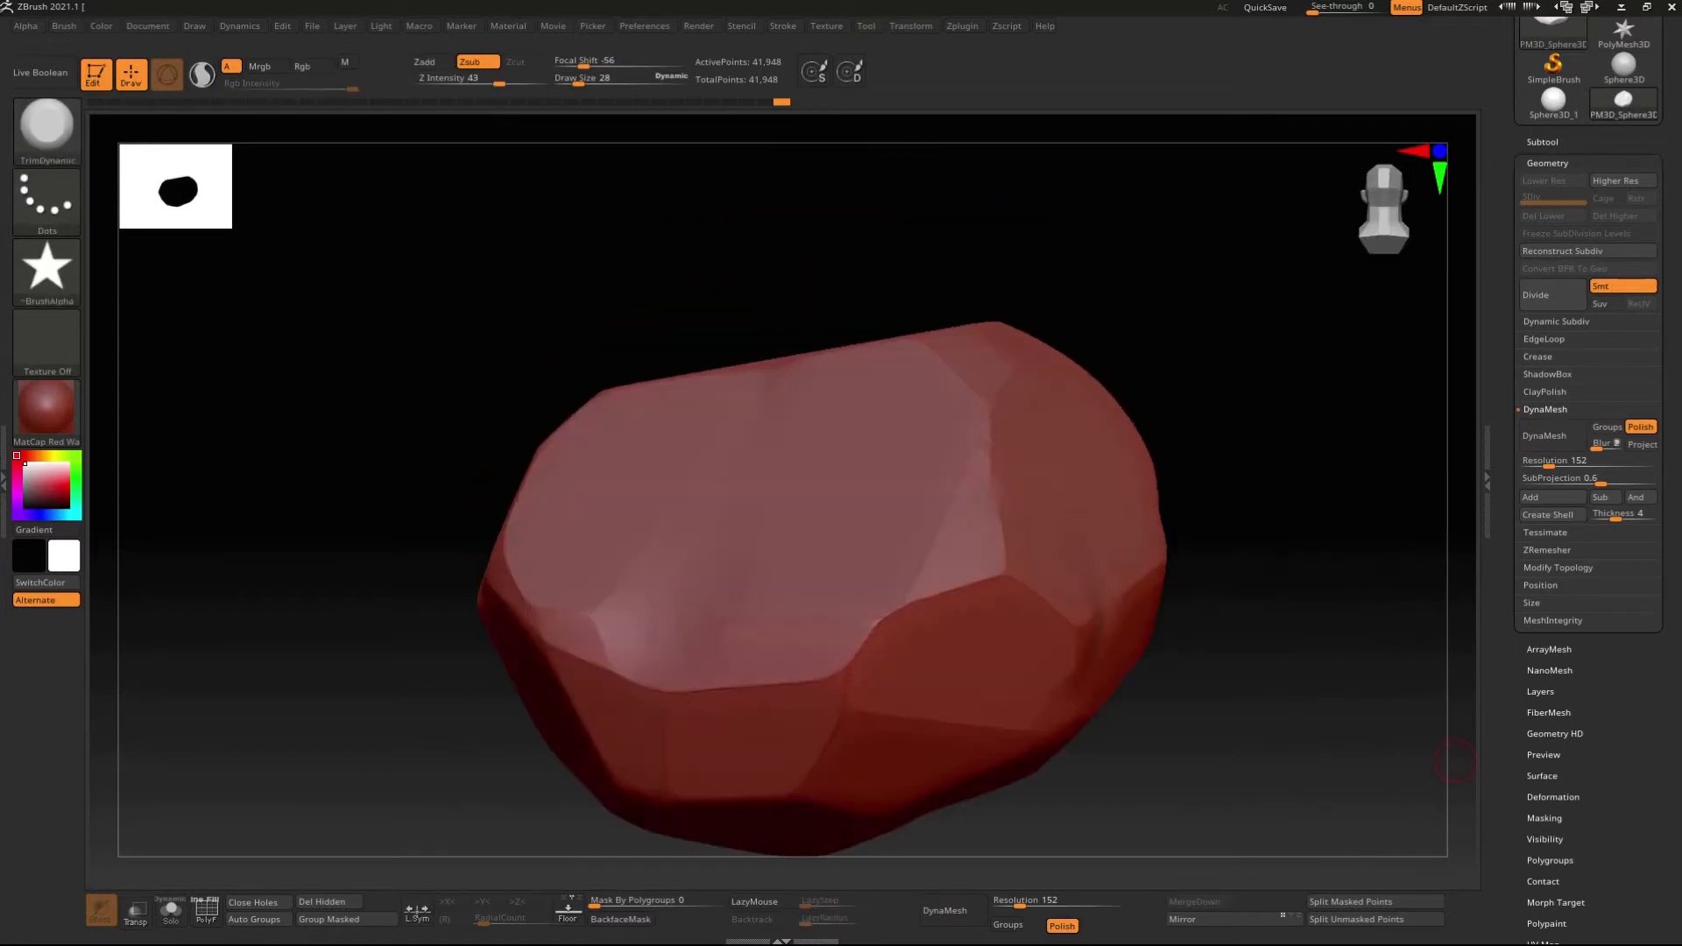
# - Add surface noise to the rock in NoiseMaker with noise scale about 41.7 and strength -0.00025
pyautogui.moveTo(1611, 889); pyautogui.dragTo(1568, 696)
pyautogui.moveTo(1567, 622)
pyautogui.mouseDown()
pyautogui.moveTo(1568, 547)
pyautogui.moveTo(1558, 623)
pyautogui.mouseUp()
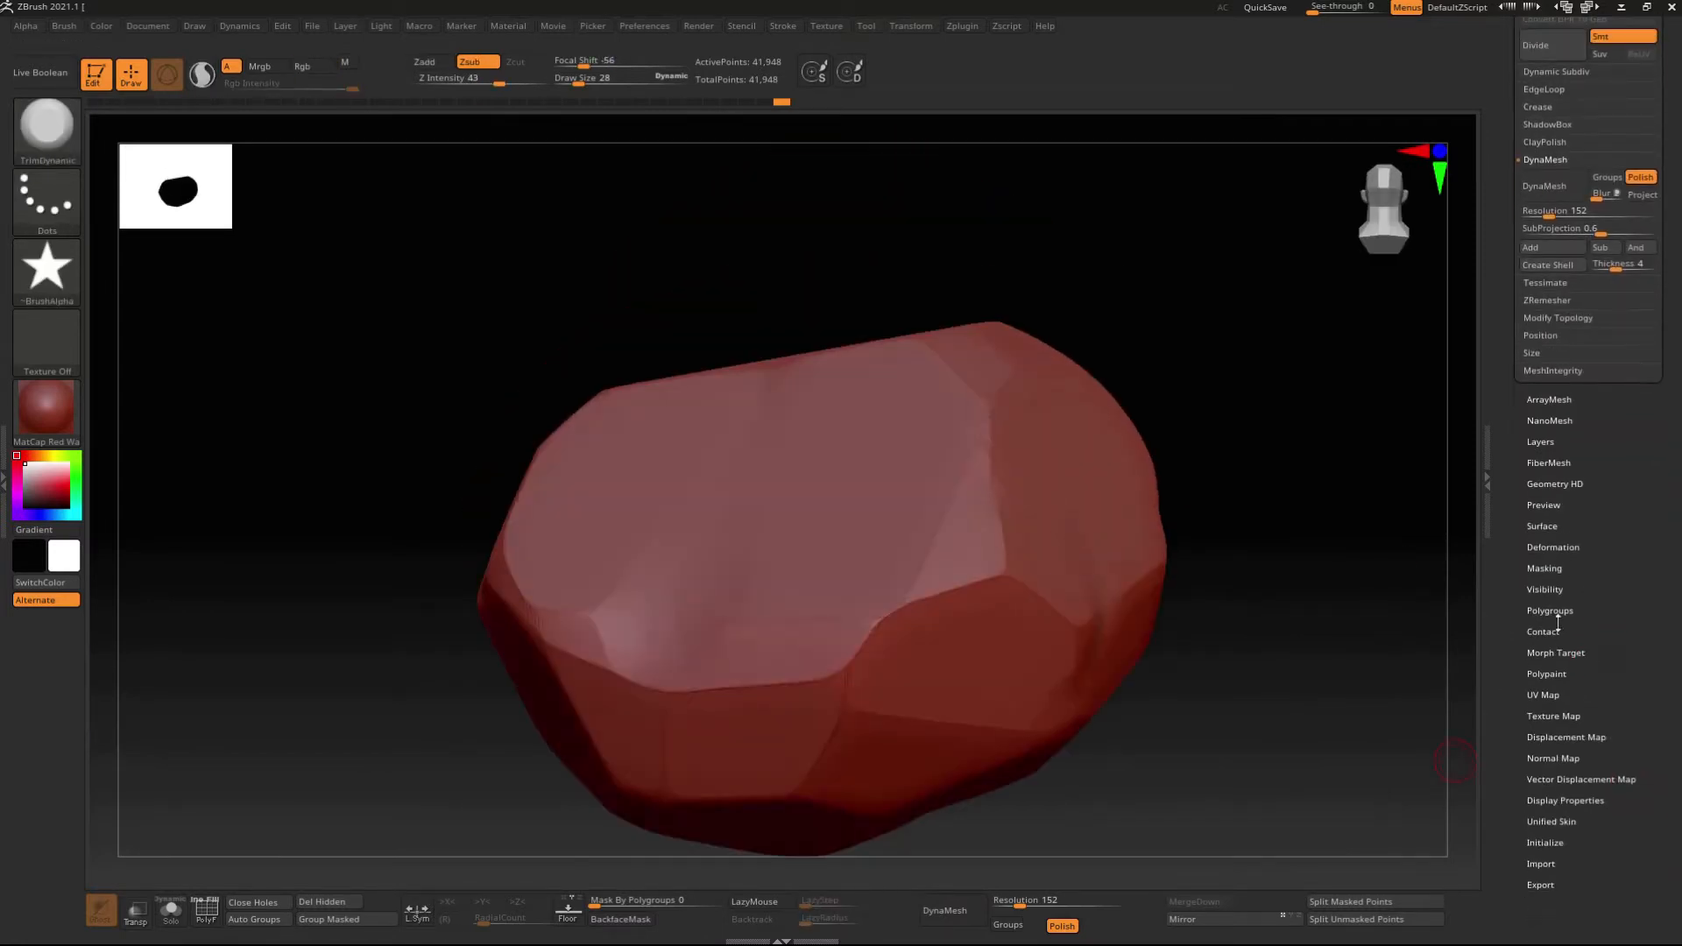
pyautogui.click(1546, 528)
pyautogui.moveTo(1519, 252); pyautogui.dragTo(1481, 492)
pyautogui.click(1535, 485)
pyautogui.keyDown('alt'); pyautogui.moveTo(1412, 515); pyautogui.dragTo(1276, 561, button='right'); pyautogui.keyUp('alt')
pyautogui.keyDown('ctrl'); pyautogui.moveTo(1276, 560); pyautogui.dragTo(1382, 508, button='right'); pyautogui.keyUp('ctrl')
pyautogui.moveTo(1531, 399); pyautogui.dragTo(1564, 409)
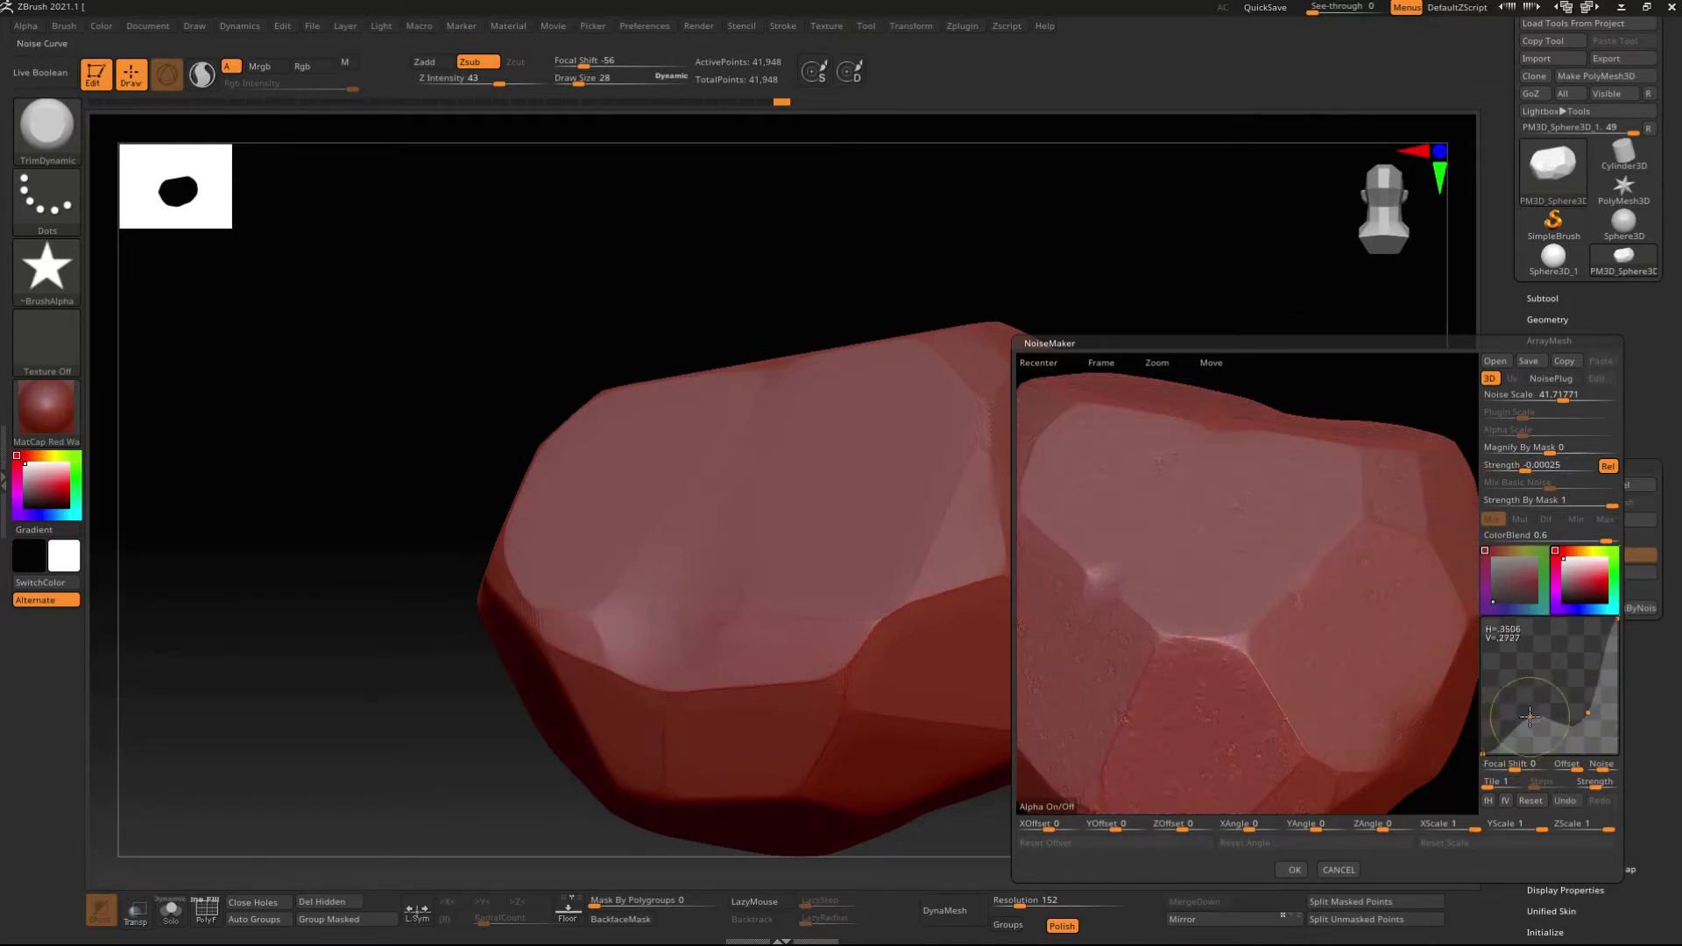
# - Reshape the upper part of the noise curve and accept the NoiseMaker settings
pyautogui.moveTo(1609, 662); pyautogui.dragTo(1589, 660)
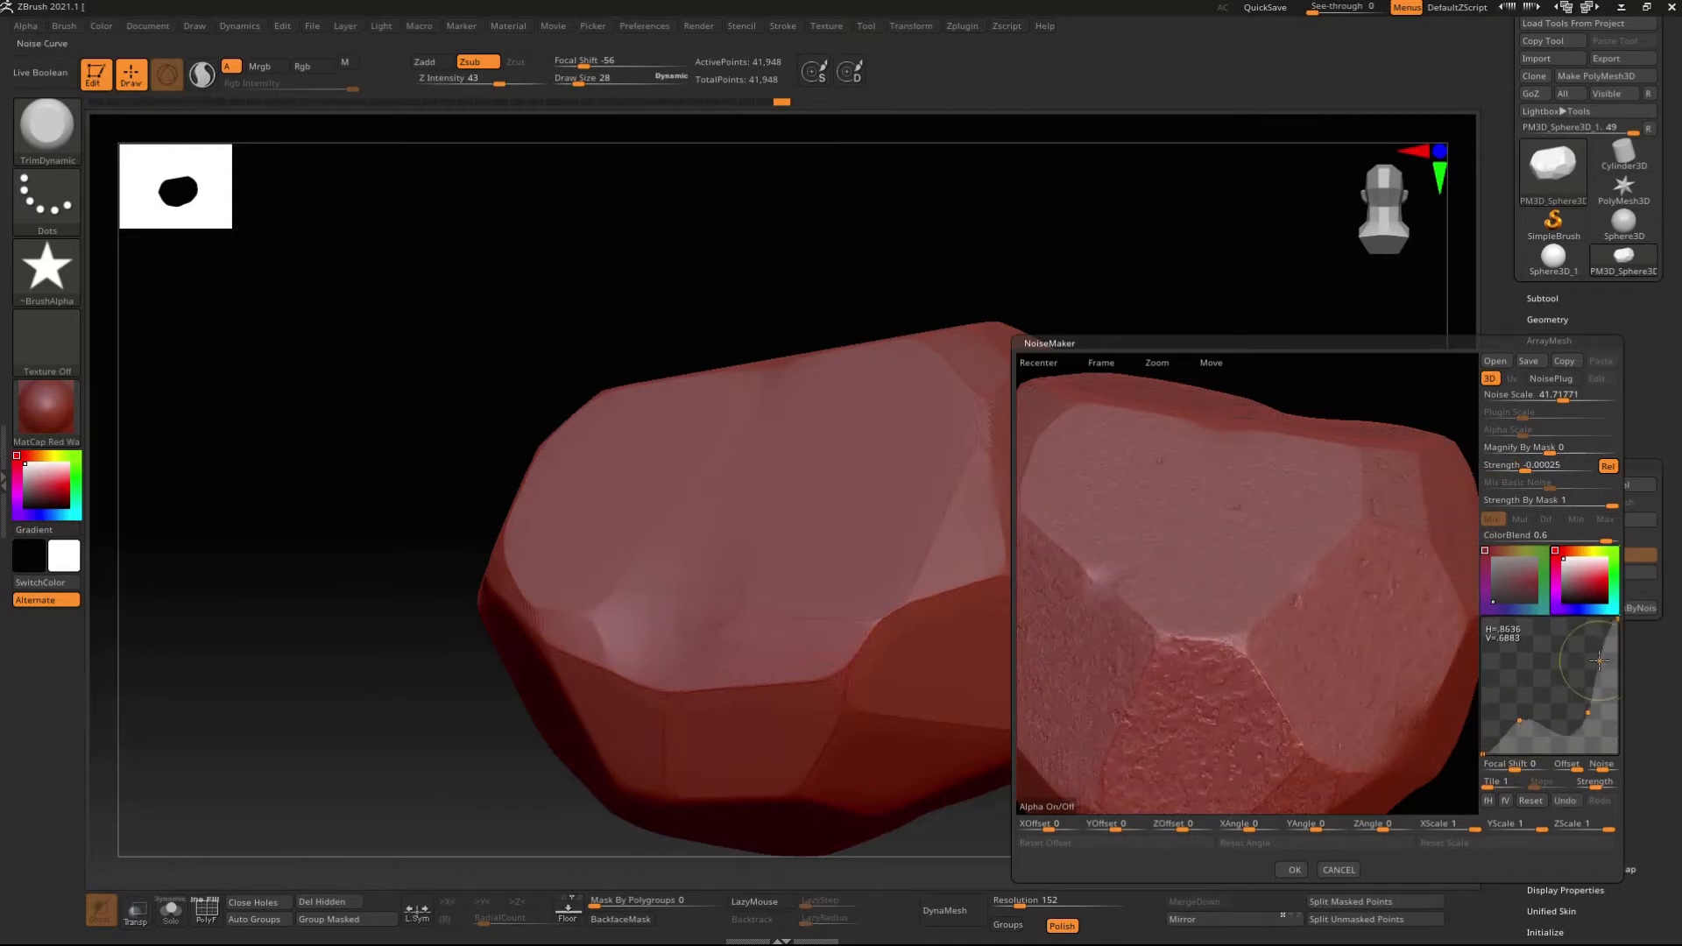
pyautogui.moveTo(1317, 679); pyautogui.dragTo(1371, 579, button='right')
pyautogui.click(1294, 869)
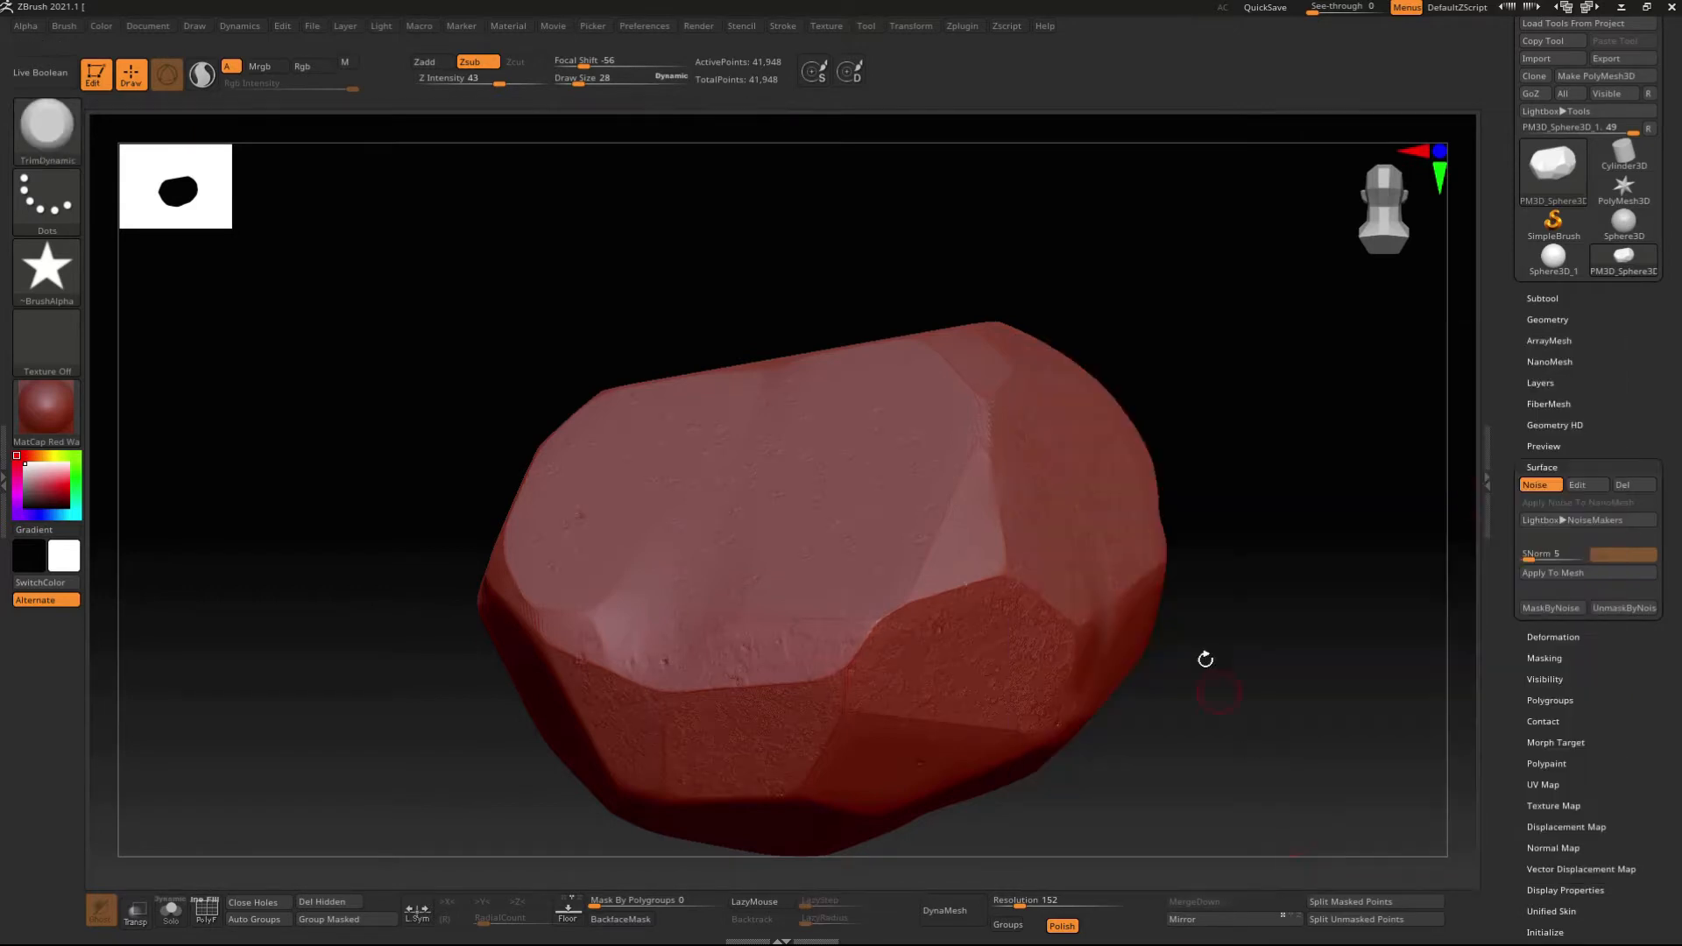
# - Apply the surface noise to the mesh and inspect the rock with its wireframe shown
pyautogui.moveTo(1206, 660); pyautogui.dragTo(1478, 559)
pyautogui.click(1558, 580)
pyautogui.moveTo(951, 523)
pyautogui.keyDown('ctrl'); pyautogui.mouseDown(button='right')
pyautogui.moveTo(964, 590)
pyautogui.moveTo(961, 526)
pyautogui.moveTo(560, 447)
pyautogui.moveTo(1014, 574)
pyautogui.moveTo(981, 470)
pyautogui.moveTo(984, 699)
pyautogui.moveTo(973, 560)
pyautogui.mouseUp(button='right'); pyautogui.keyUp('ctrl')
pyautogui.keyDown('ctrl'); pyautogui.rightClick(970, 509); pyautogui.keyUp('ctrl')
pyautogui.moveTo(972, 561)
pyautogui.mouseDown(button='right')
pyautogui.moveTo(1066, 541)
pyautogui.moveTo(1051, 561)
pyautogui.mouseUp(button='right')
pyautogui.keyDown('ctrl'); pyautogui.moveTo(922, 668); pyautogui.dragTo(911, 727, button='right'); pyautogui.keyUp('ctrl')
pyautogui.click(207, 910)
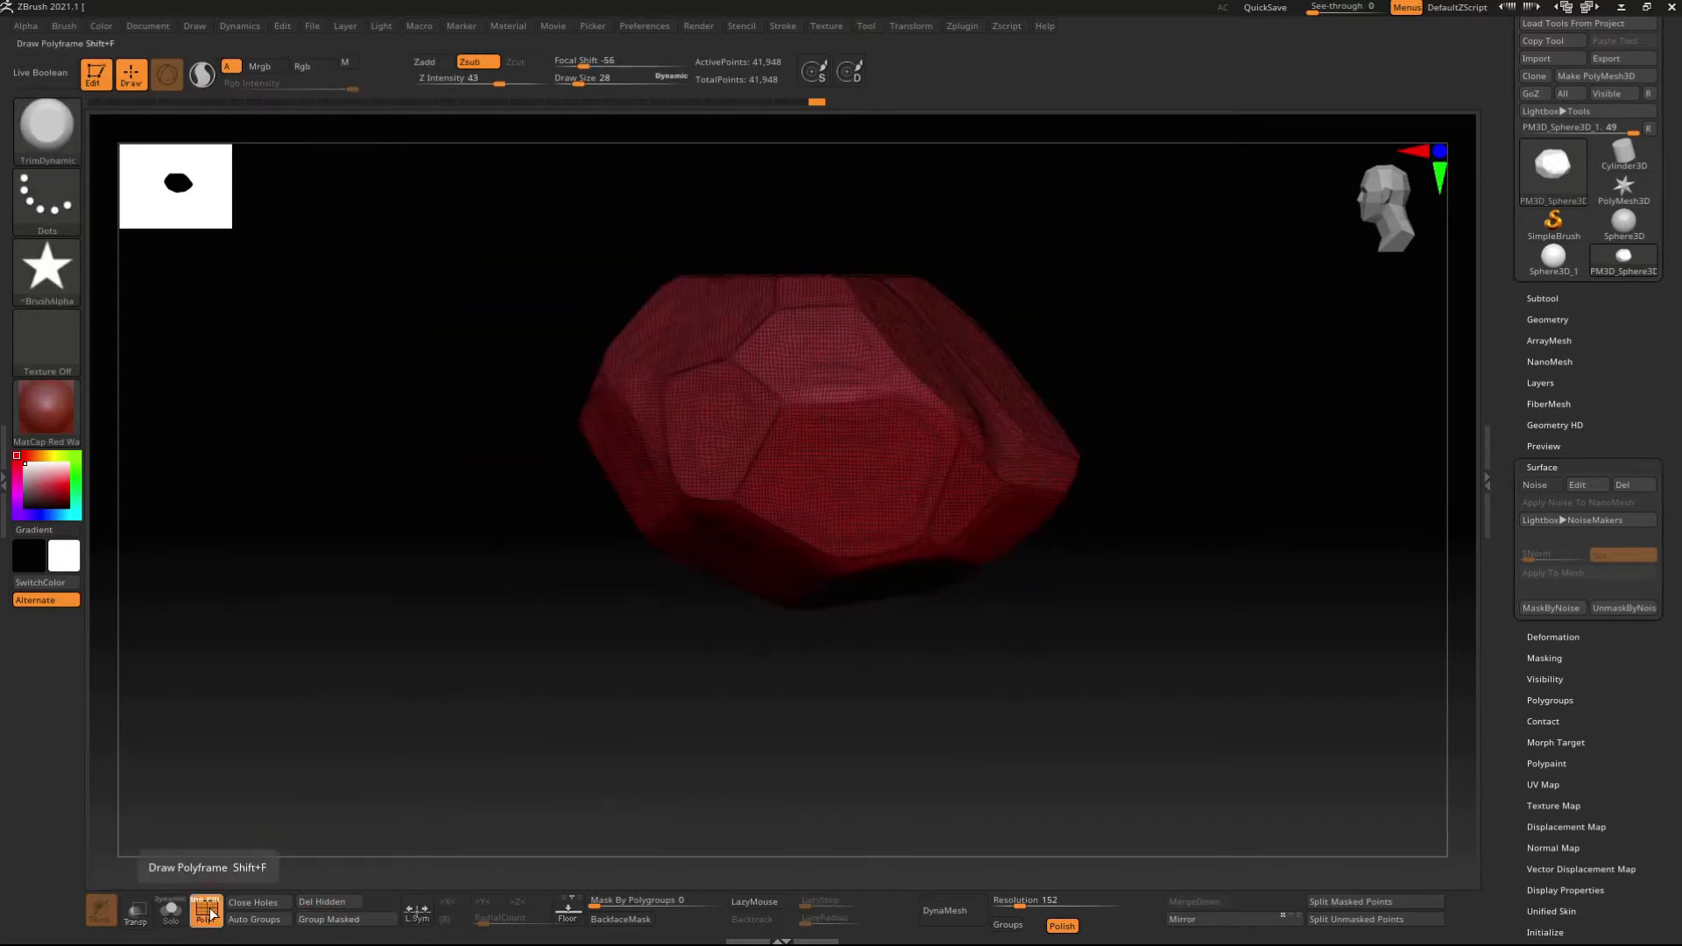
pyautogui.click(207, 909)
pyautogui.moveTo(911, 578); pyautogui.dragTo(955, 561, button='right')
# - Export the high-poly rock in OBJ format as stone_HI to the STONE_09 folder in Downloads
pyautogui.click(1606, 58)
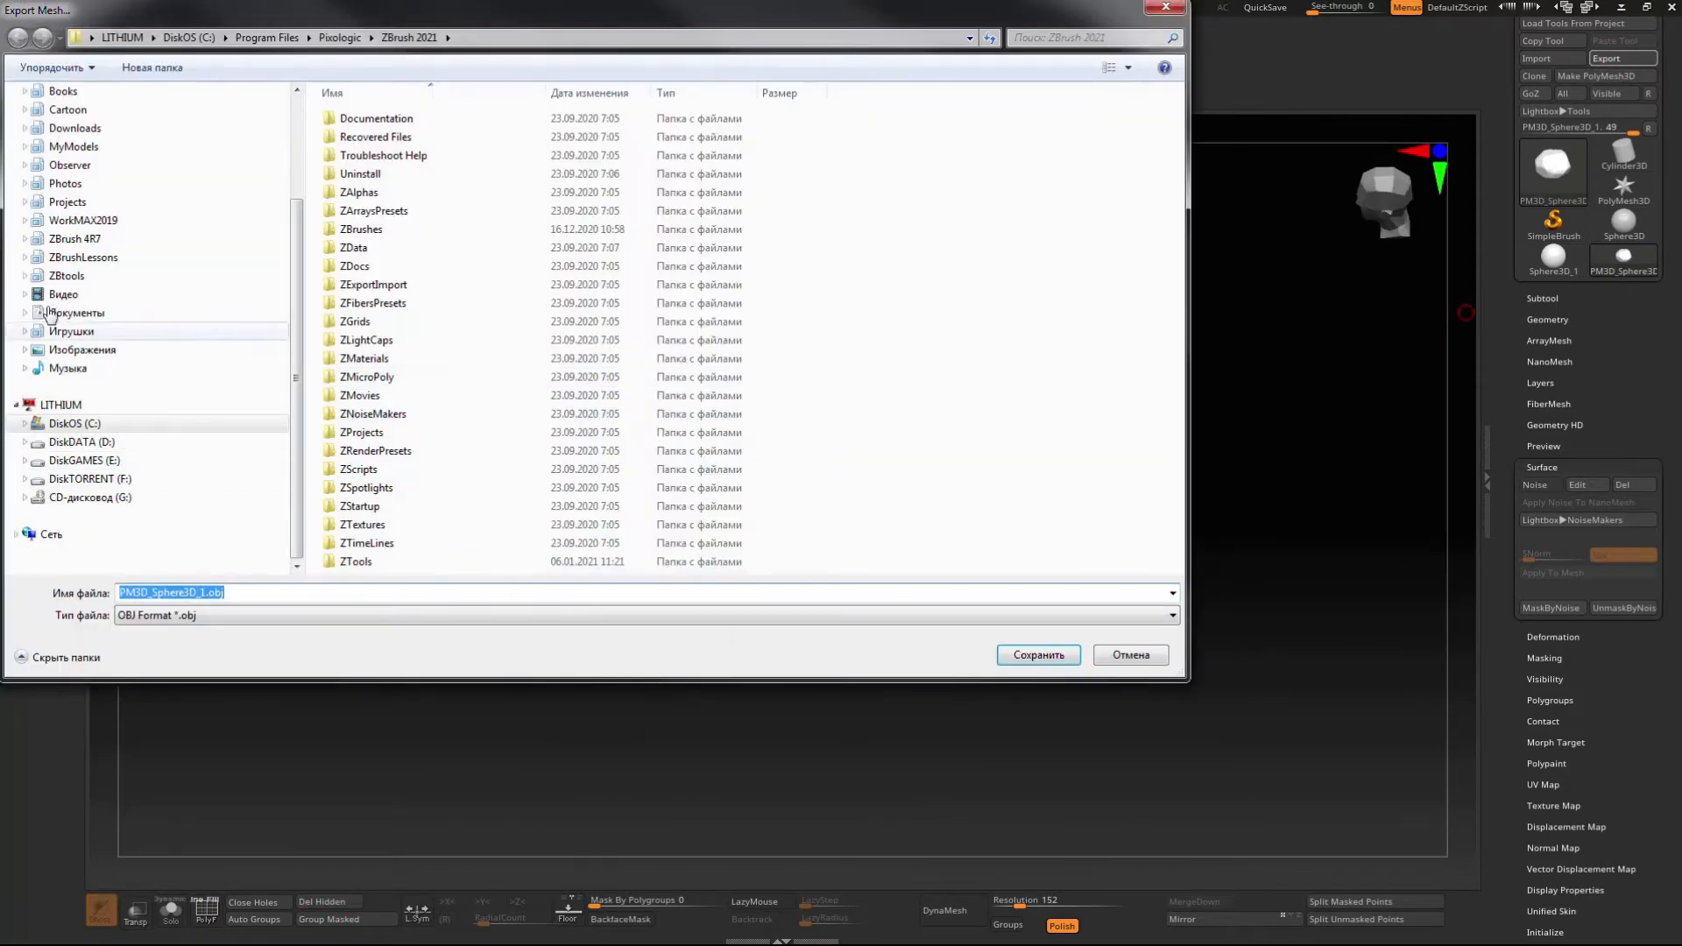
pyautogui.click(74, 128)
pyautogui.doubleClick(366, 230)
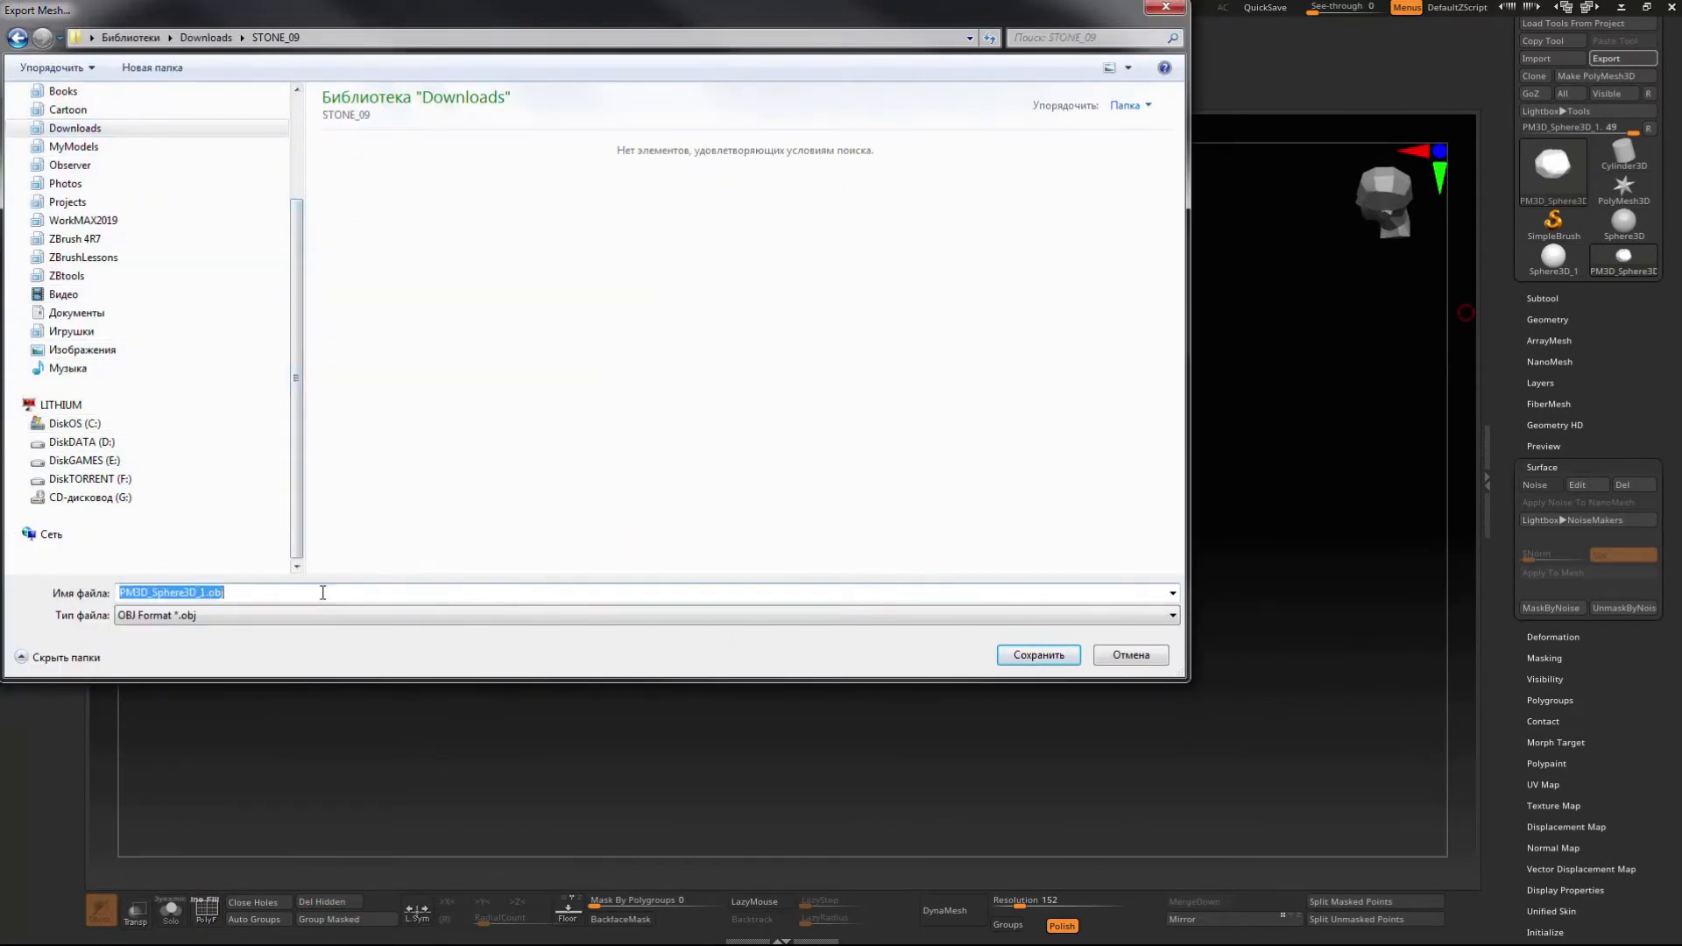
pyautogui.write('stone_HI')
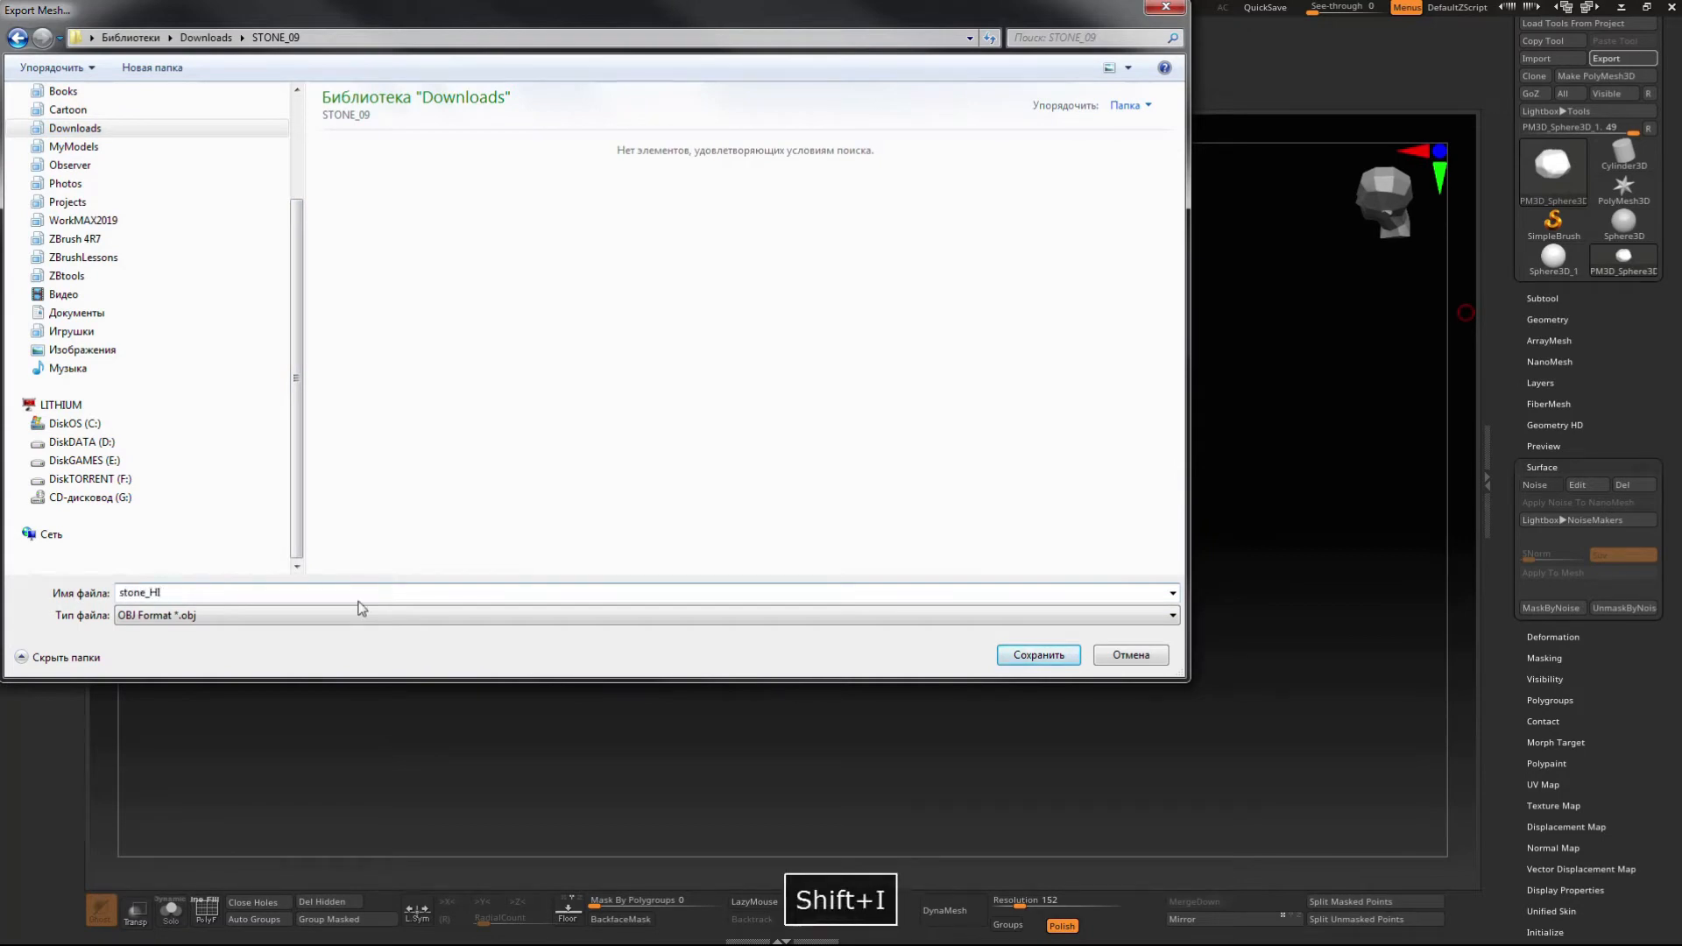
pyautogui.click(1034, 655)
pyautogui.moveTo(976, 653); pyautogui.dragTo(997, 598)
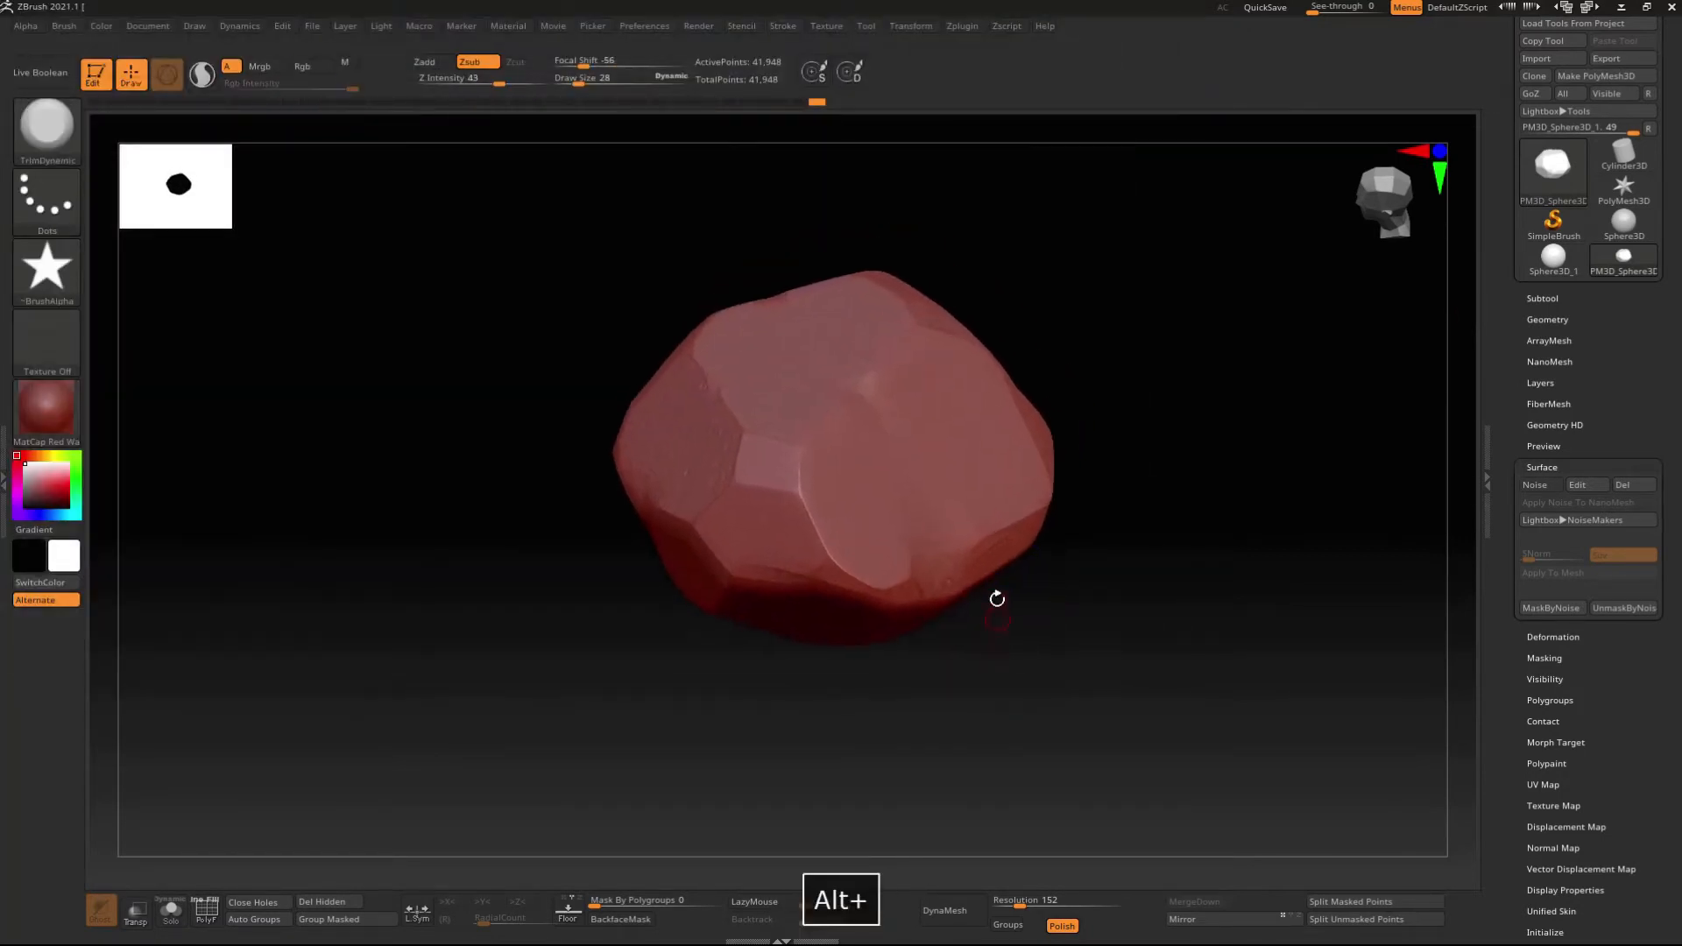
# - Show the wireframe and pre-process the current rock in Decimation Master
pyautogui.click(207, 912)
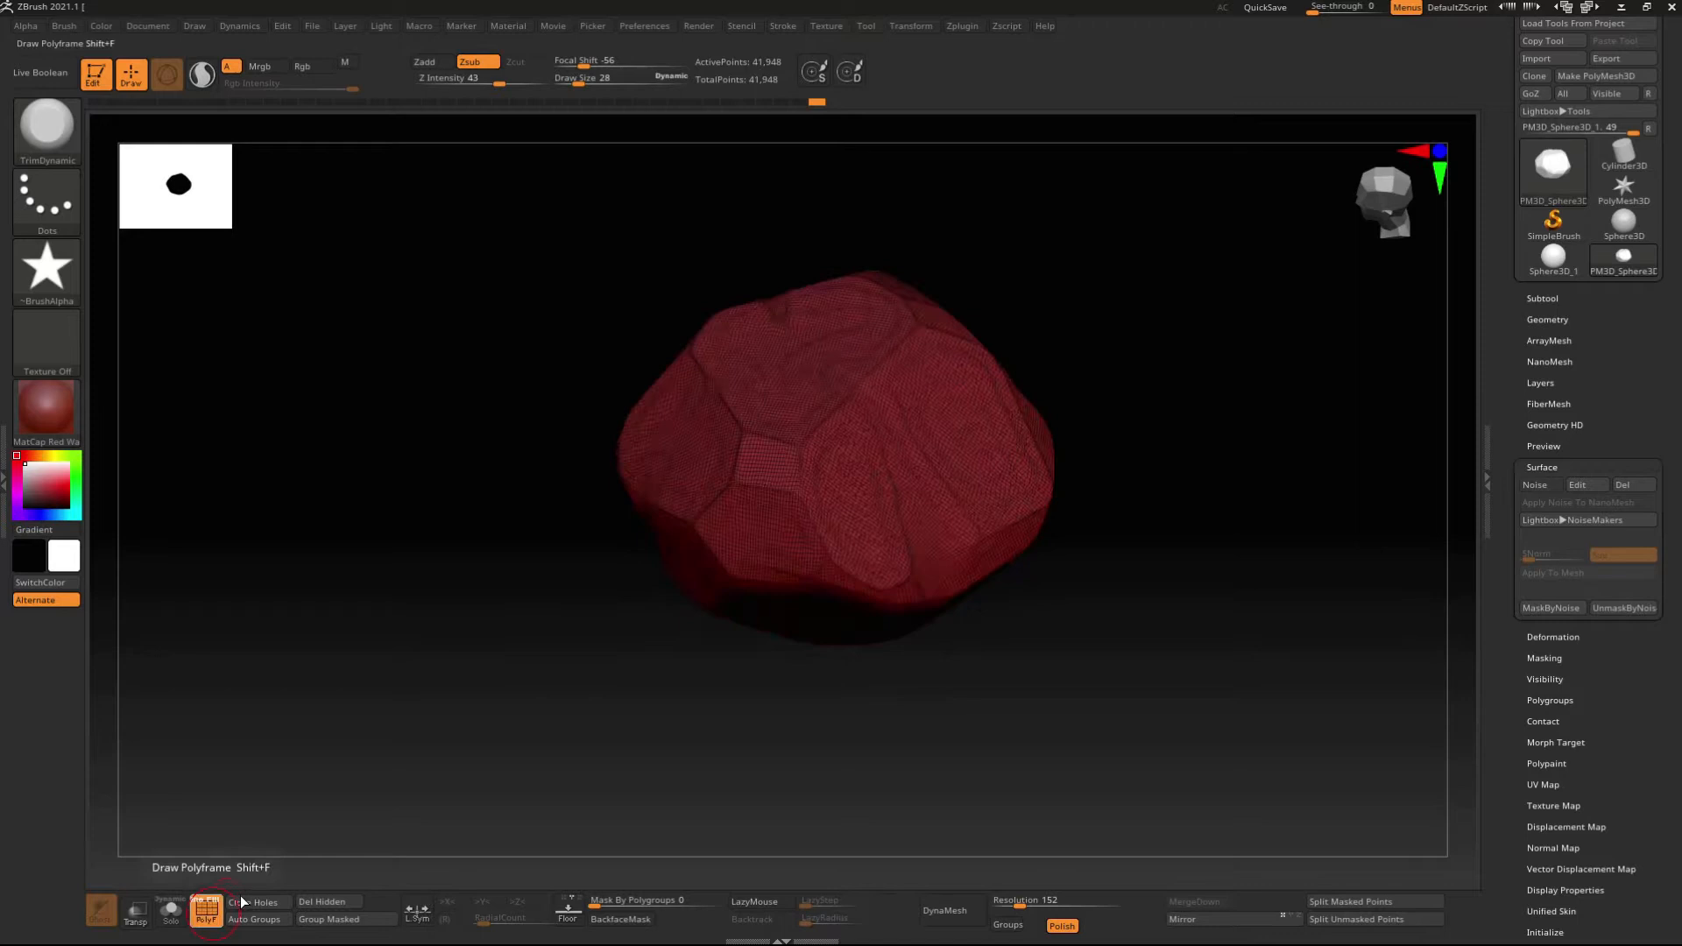
pyautogui.click(960, 26)
pyautogui.click(1025, 204)
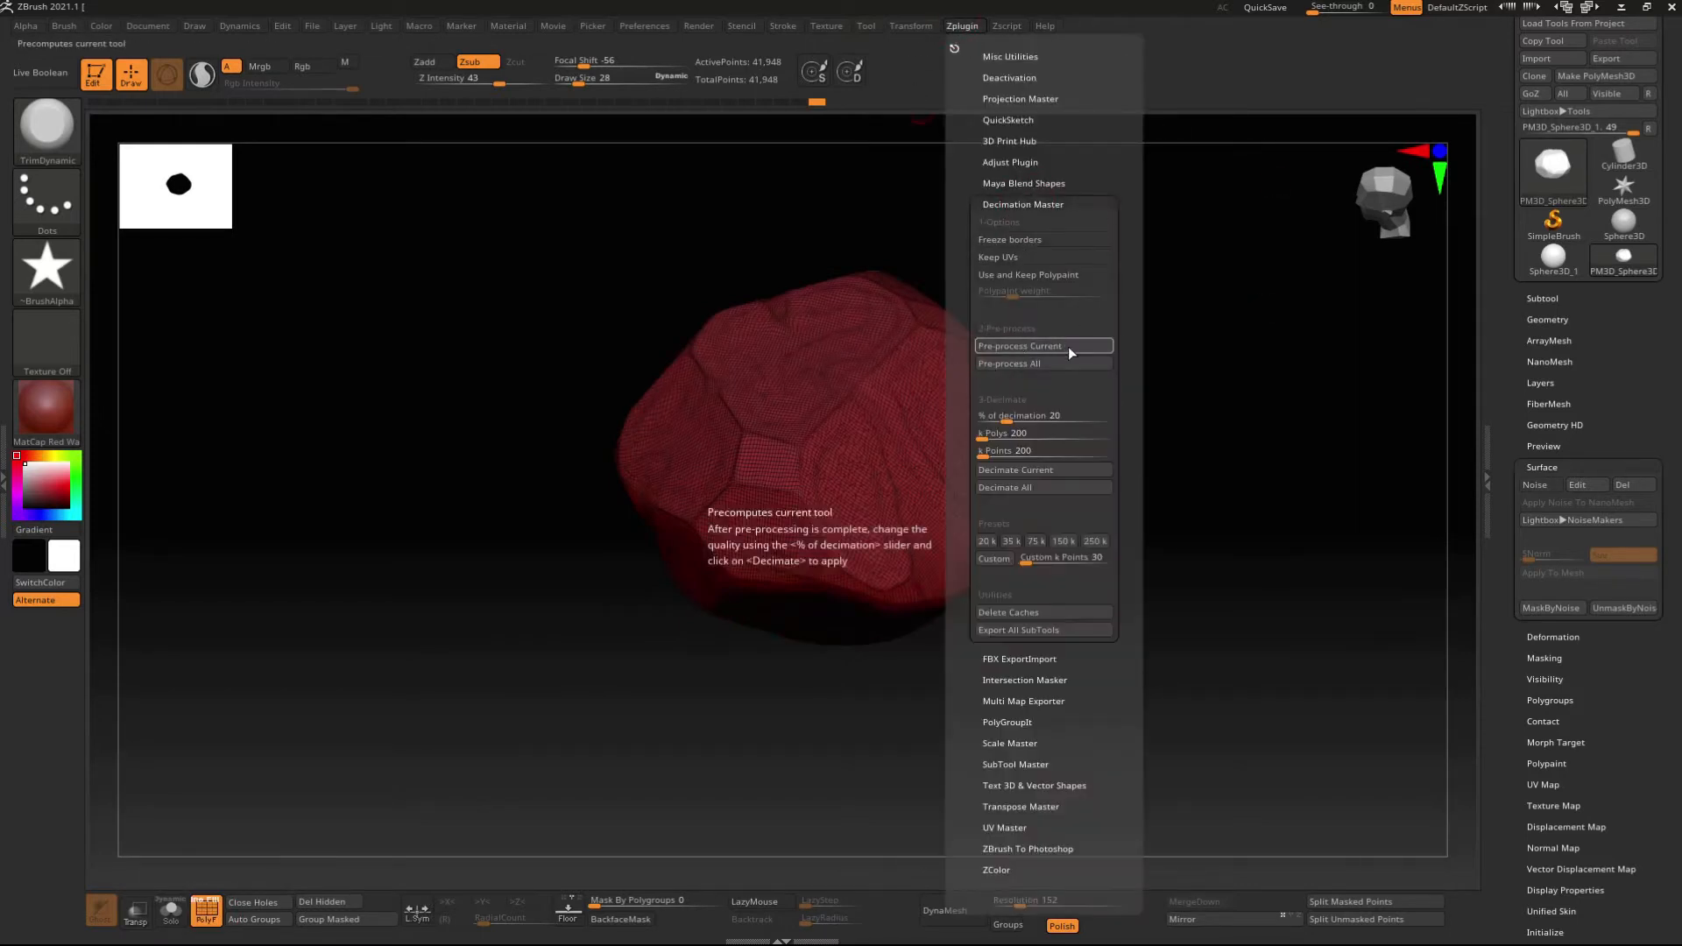
pyautogui.click(1008, 345)
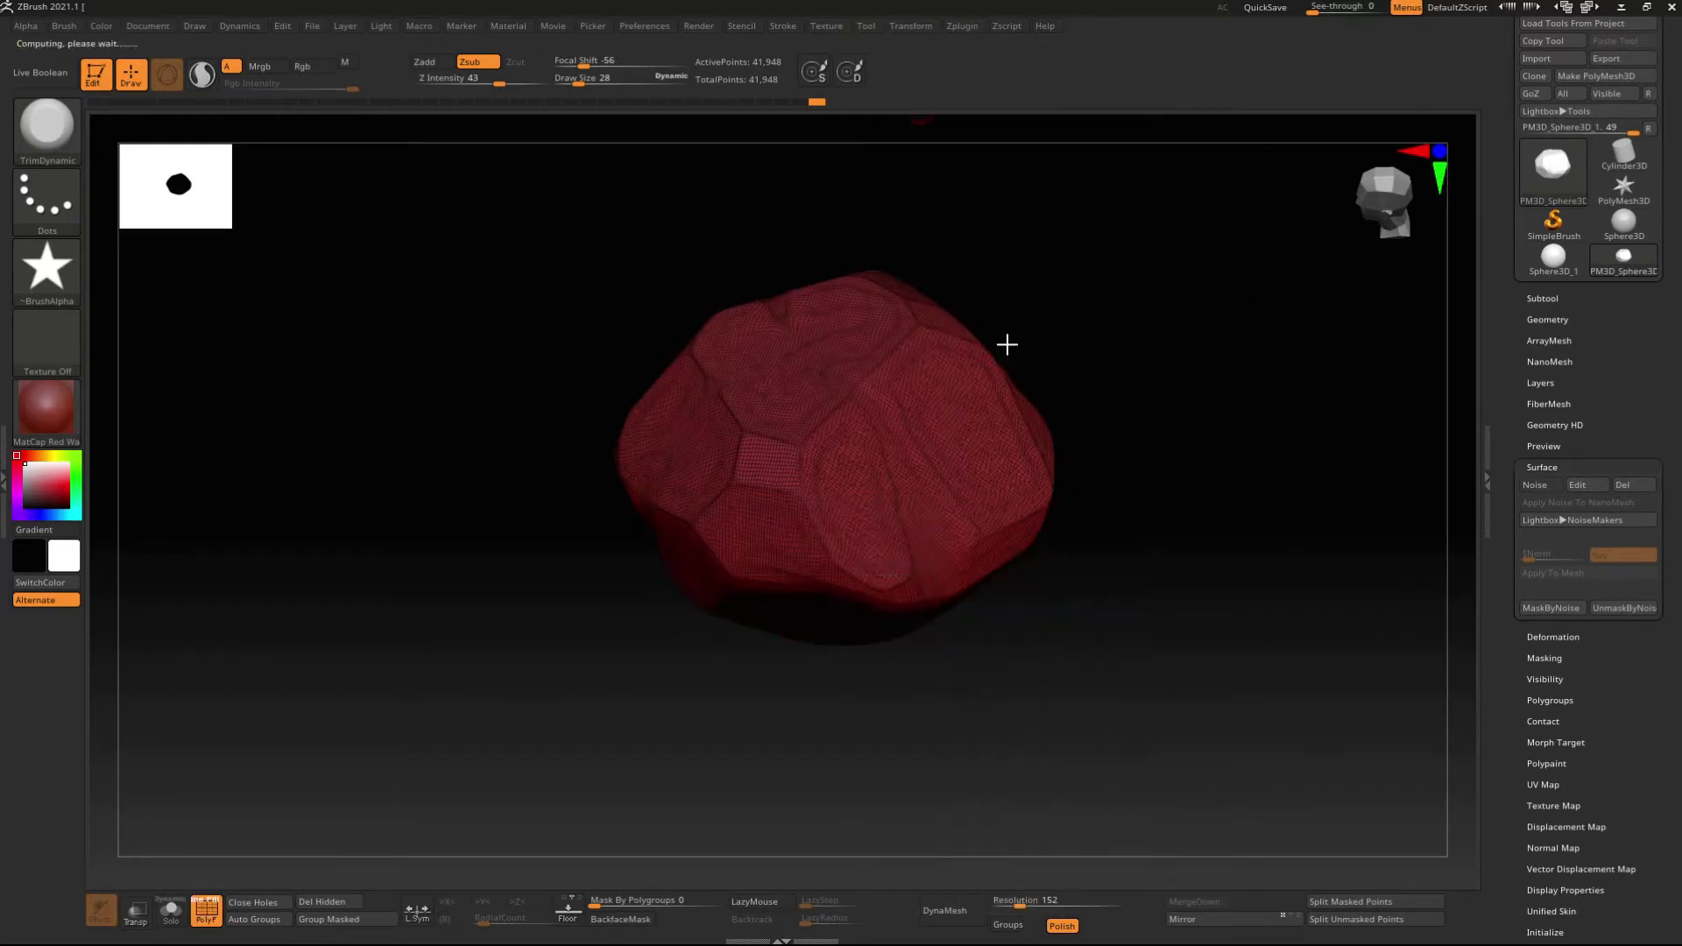
# - Decimate the current rock to 1 k polys
pyautogui.click(961, 26)
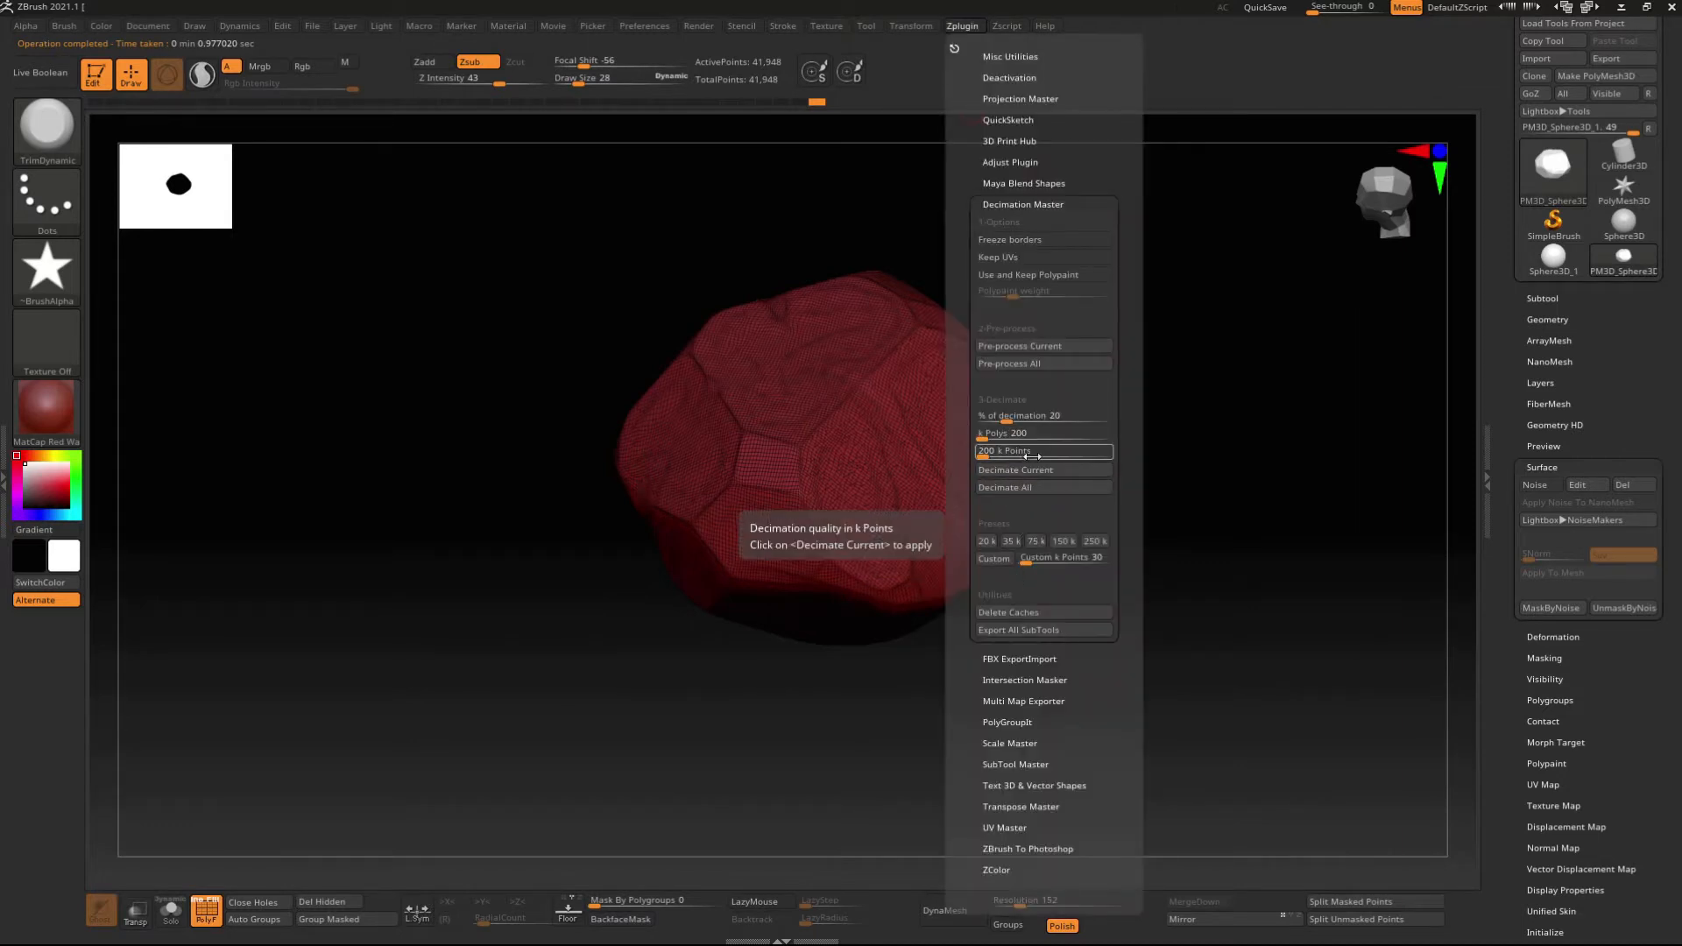
pyautogui.write('1')
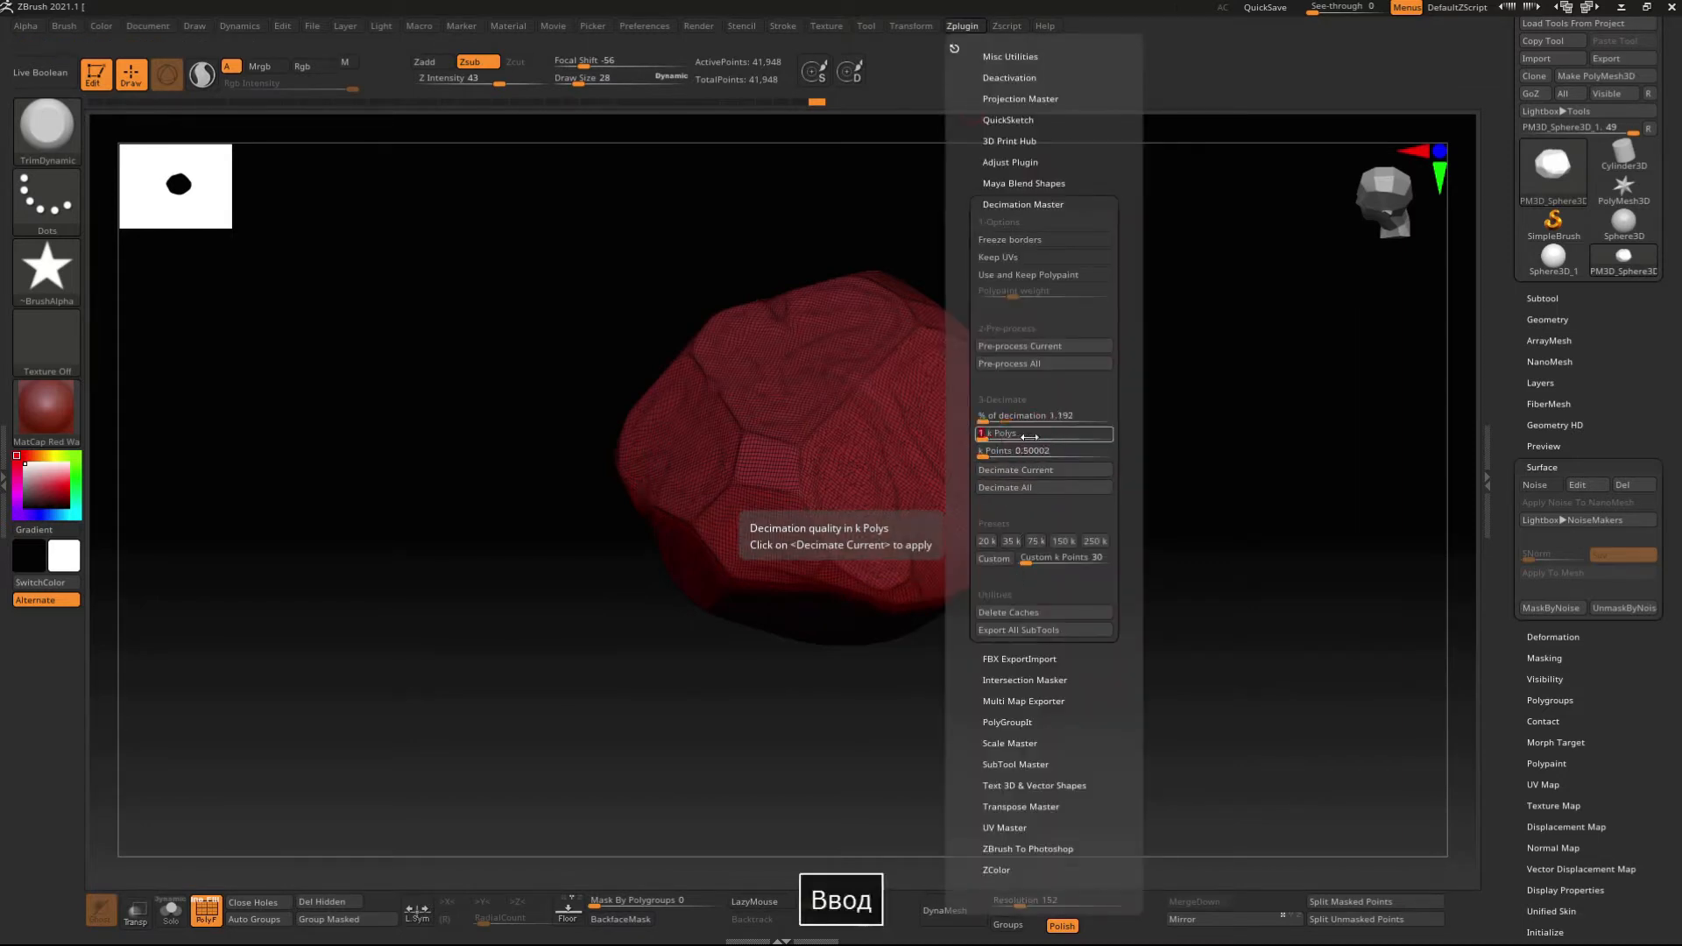
pyautogui.press('Return')
pyautogui.click(1078, 475)
pyautogui.moveTo(1074, 477)
pyautogui.keyDown('ctrl'); pyautogui.mouseDown(button='right')
pyautogui.moveTo(1055, 511)
pyautogui.moveTo(1074, 450)
pyautogui.moveTo(1112, 522)
pyautogui.moveTo(1042, 473)
pyautogui.mouseUp(button='right'); pyautogui.keyUp('ctrl')
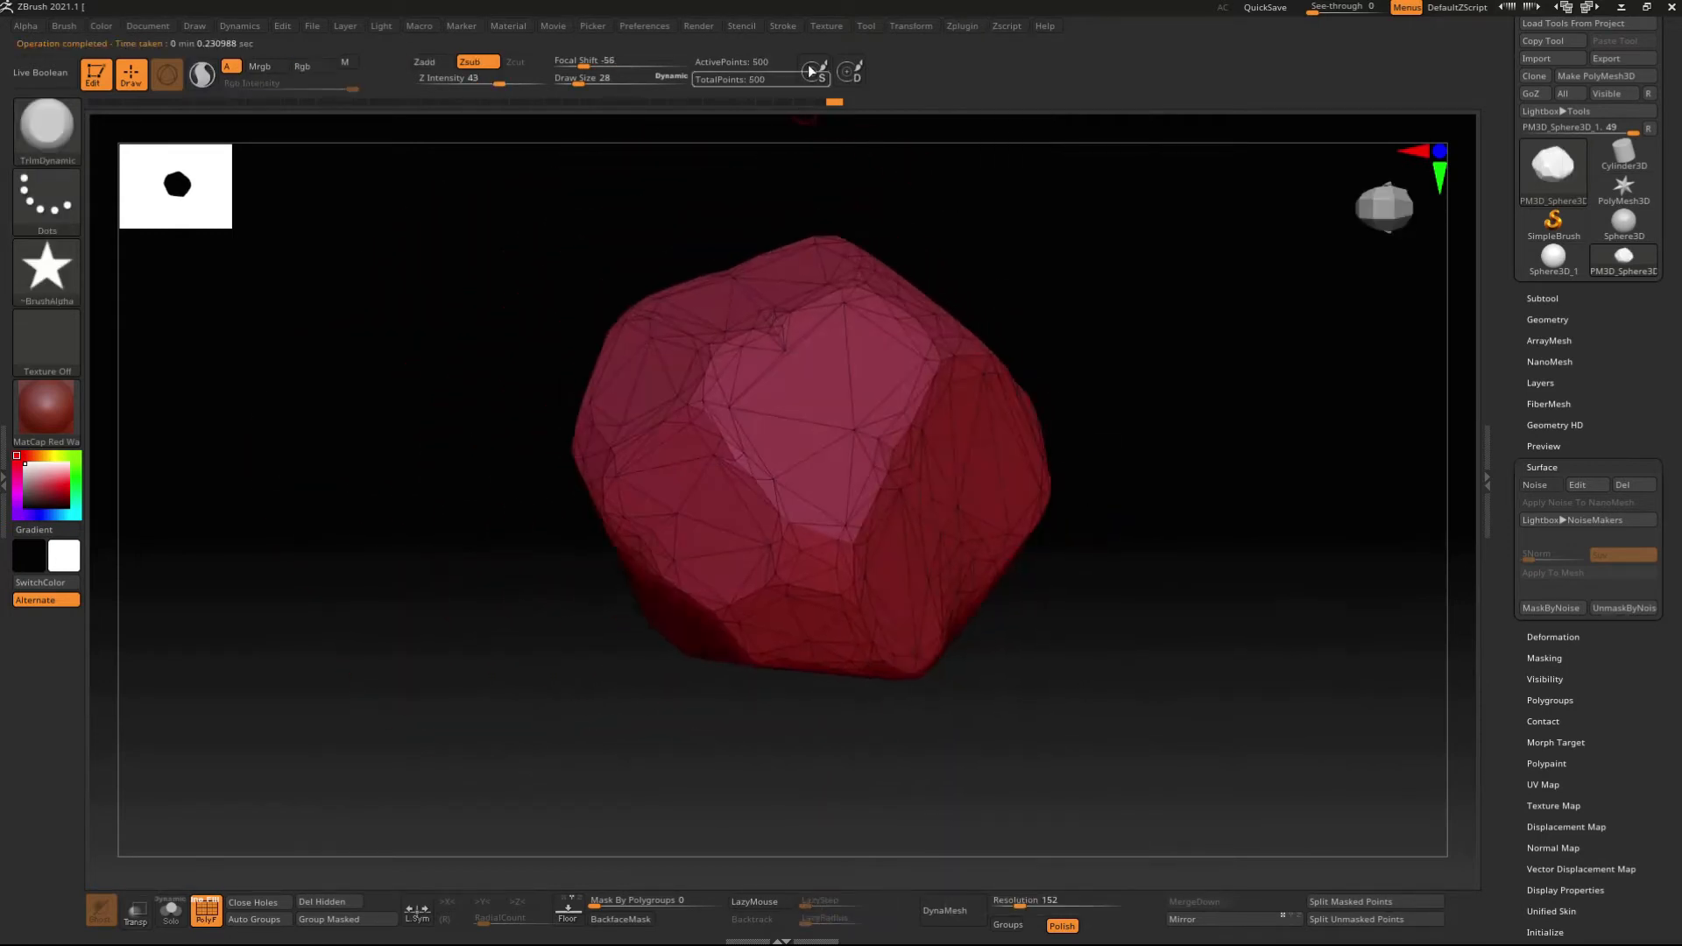
# - Decimate the current rock to 0.5 k polys and inspect it with the wireframe hidden
pyautogui.click(961, 26)
pyautogui.write('5')
pyautogui.press('Return')
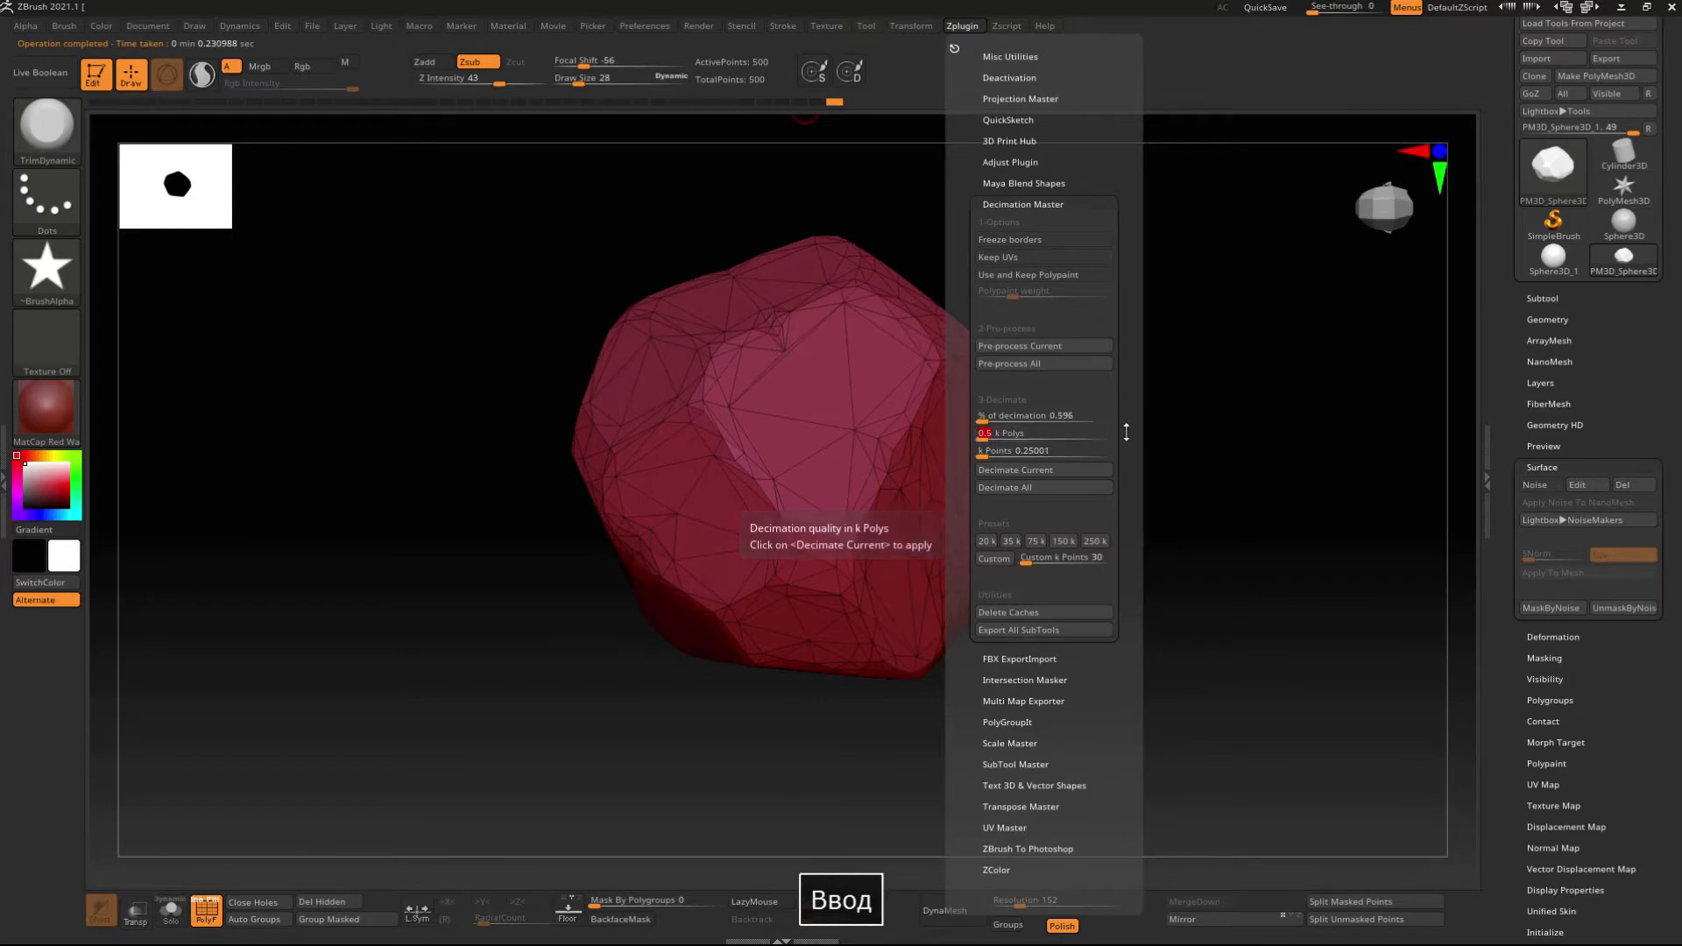
pyautogui.click(1063, 473)
pyautogui.moveTo(1025, 477)
pyautogui.mouseDown(button='right')
pyautogui.moveTo(1017, 214)
pyautogui.moveTo(984, 586)
pyautogui.moveTo(996, 432)
pyautogui.moveTo(1007, 534)
pyautogui.moveTo(1040, 488)
pyautogui.moveTo(954, 511)
pyautogui.mouseUp(button='right')
pyautogui.click(205, 909)
pyautogui.keyDown('ctrl'); pyautogui.moveTo(947, 706); pyautogui.dragTo(946, 587, button='right'); pyautogui.keyUp('ctrl')
pyautogui.moveTo(946, 587); pyautogui.dragTo(1064, 587, button='right')
pyautogui.keyDown('ctrl'); pyautogui.moveTo(1297, 350); pyautogui.dragTo(1198, 453, button='right'); pyautogui.keyUp('ctrl')
# - Export the decimated rock in OBJ format as stone_low to the STONE_09 folder and close ZBrush without saving the project
pyautogui.click(1617, 59)
pyautogui.click(365, 189)
pyautogui.doubleClick(139, 596)
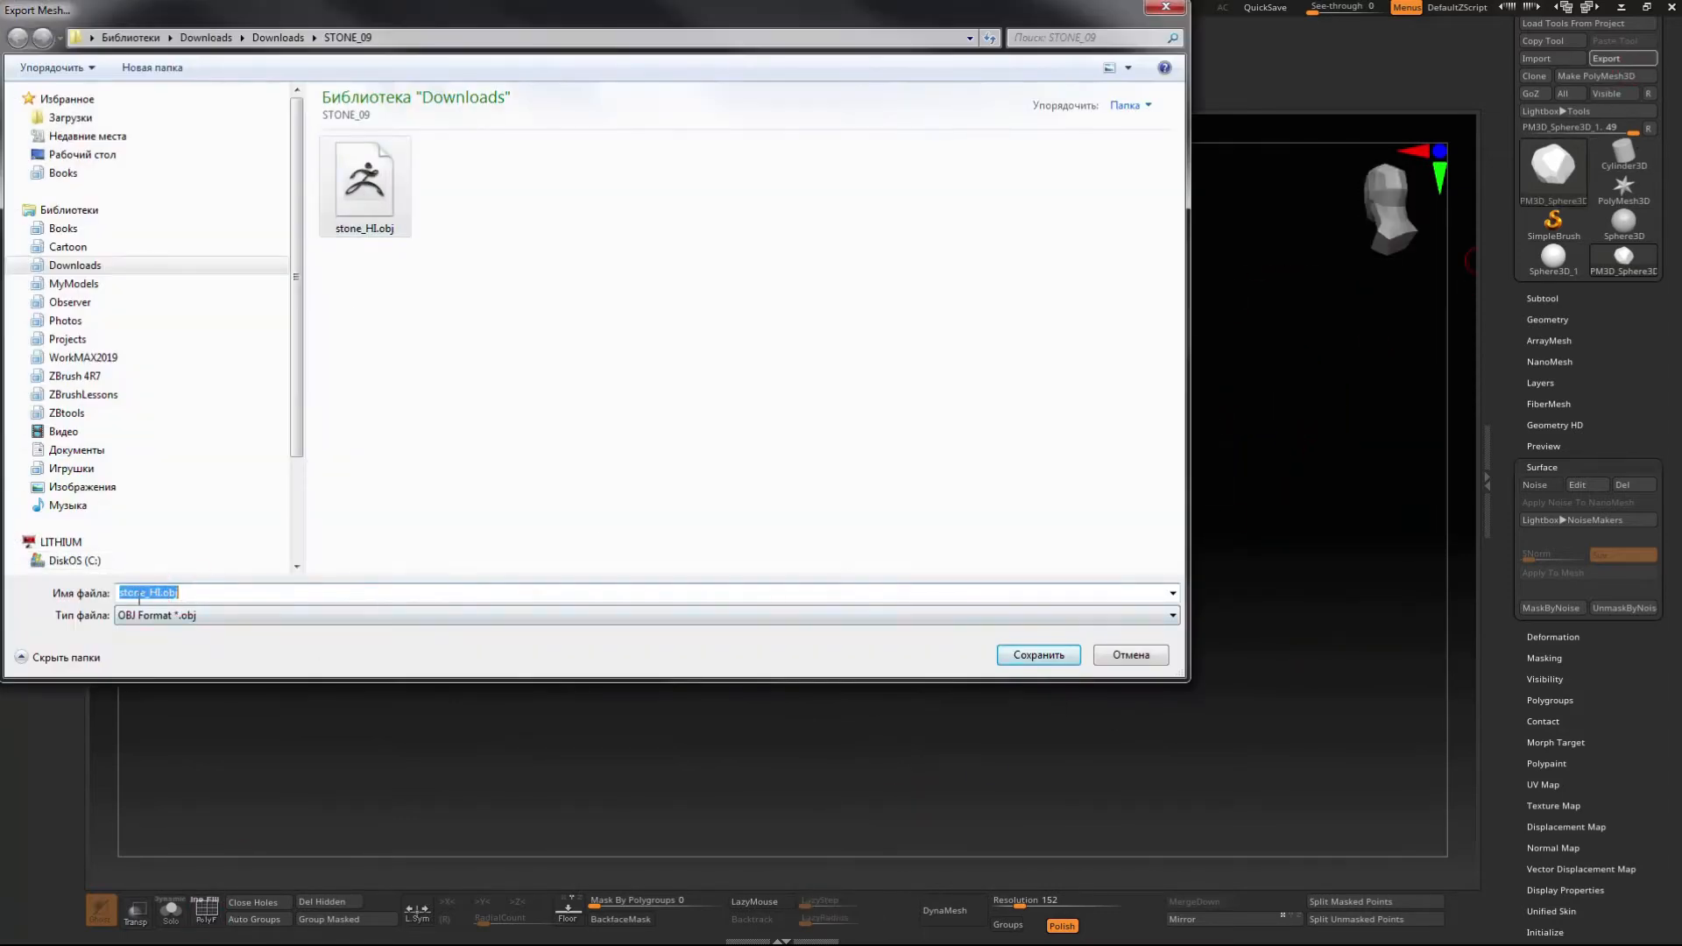
pyautogui.write('low')
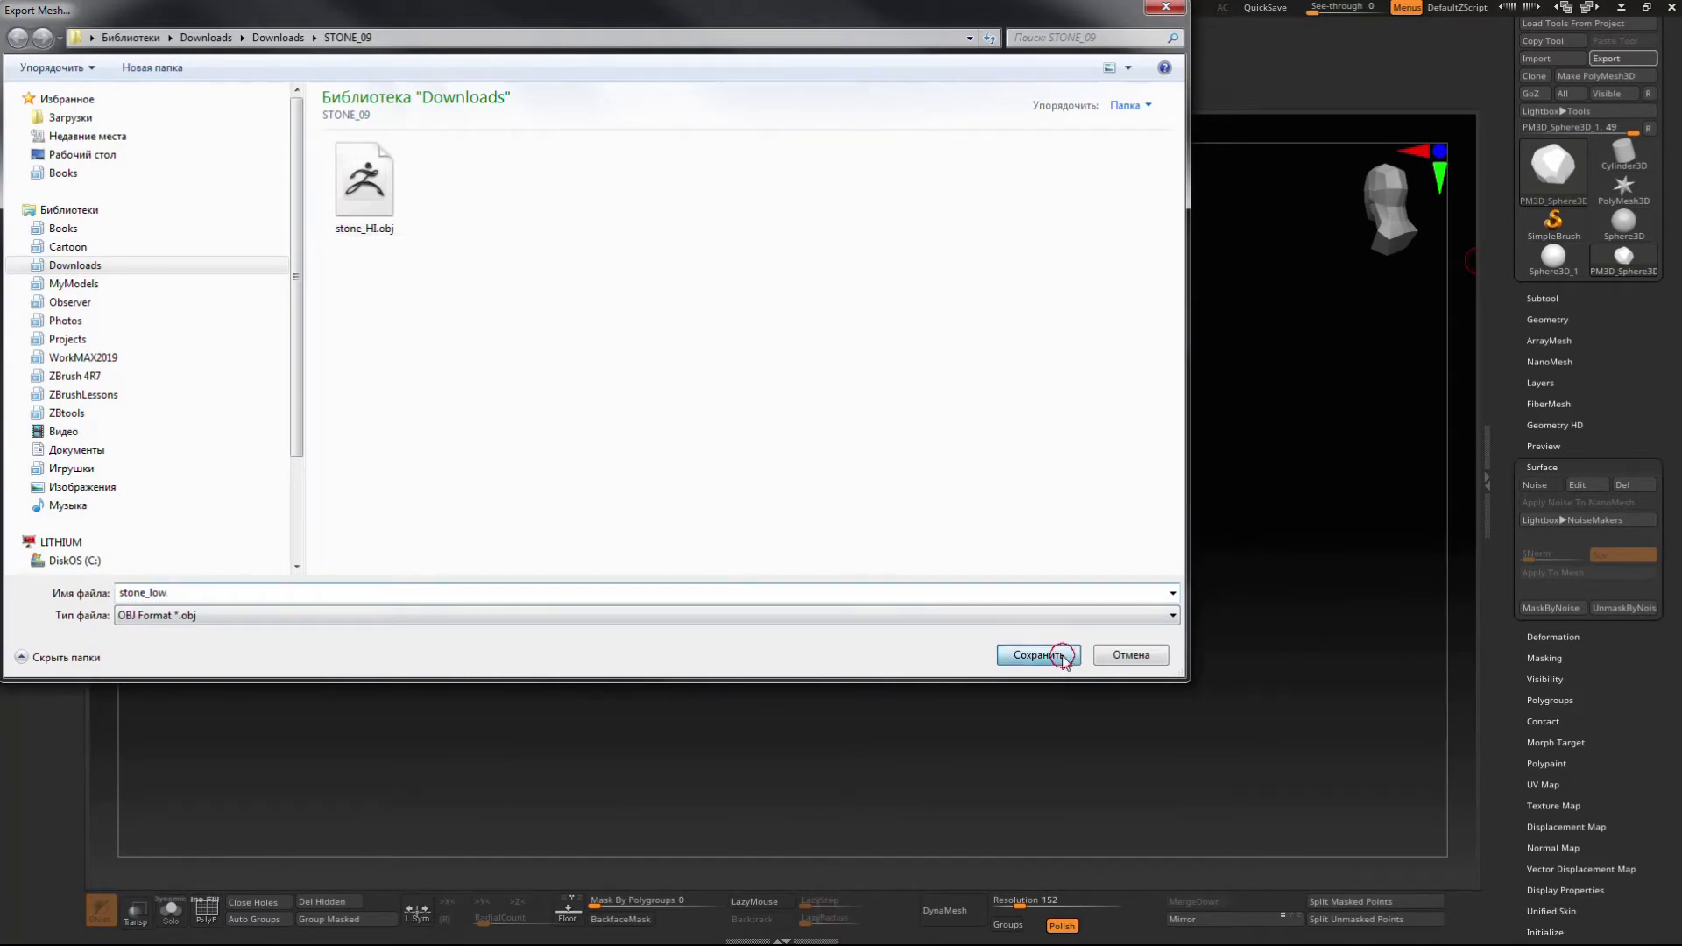
pyautogui.click(1062, 657)
pyautogui.click(1672, 7)
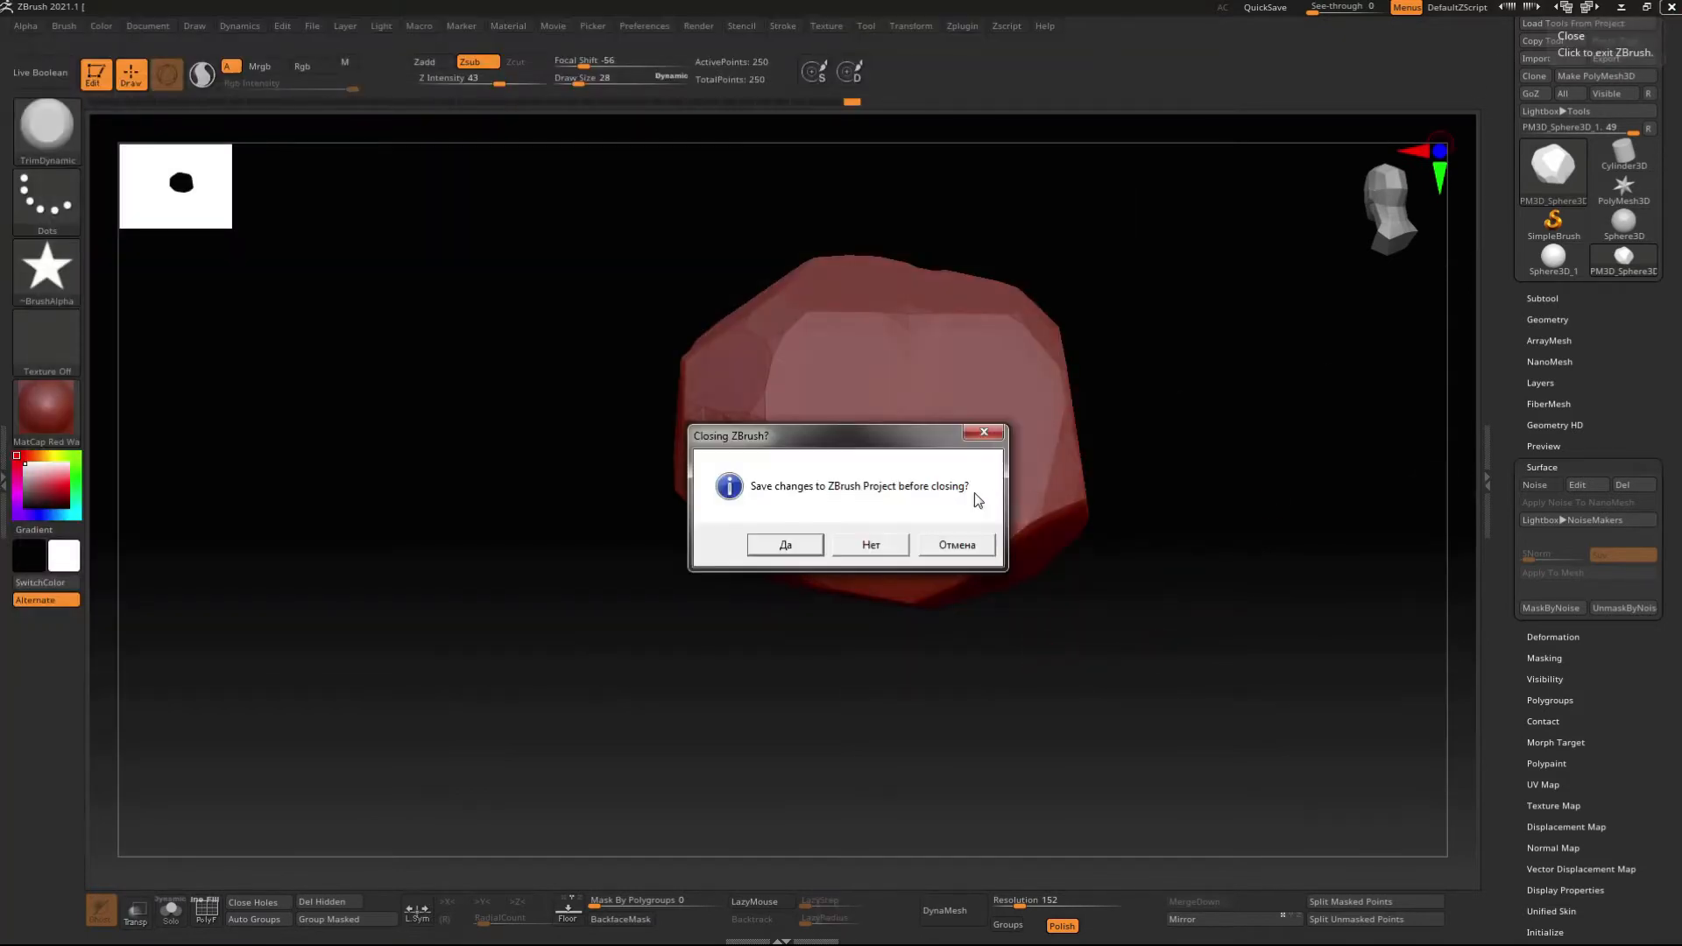
pyautogui.click(875, 543)
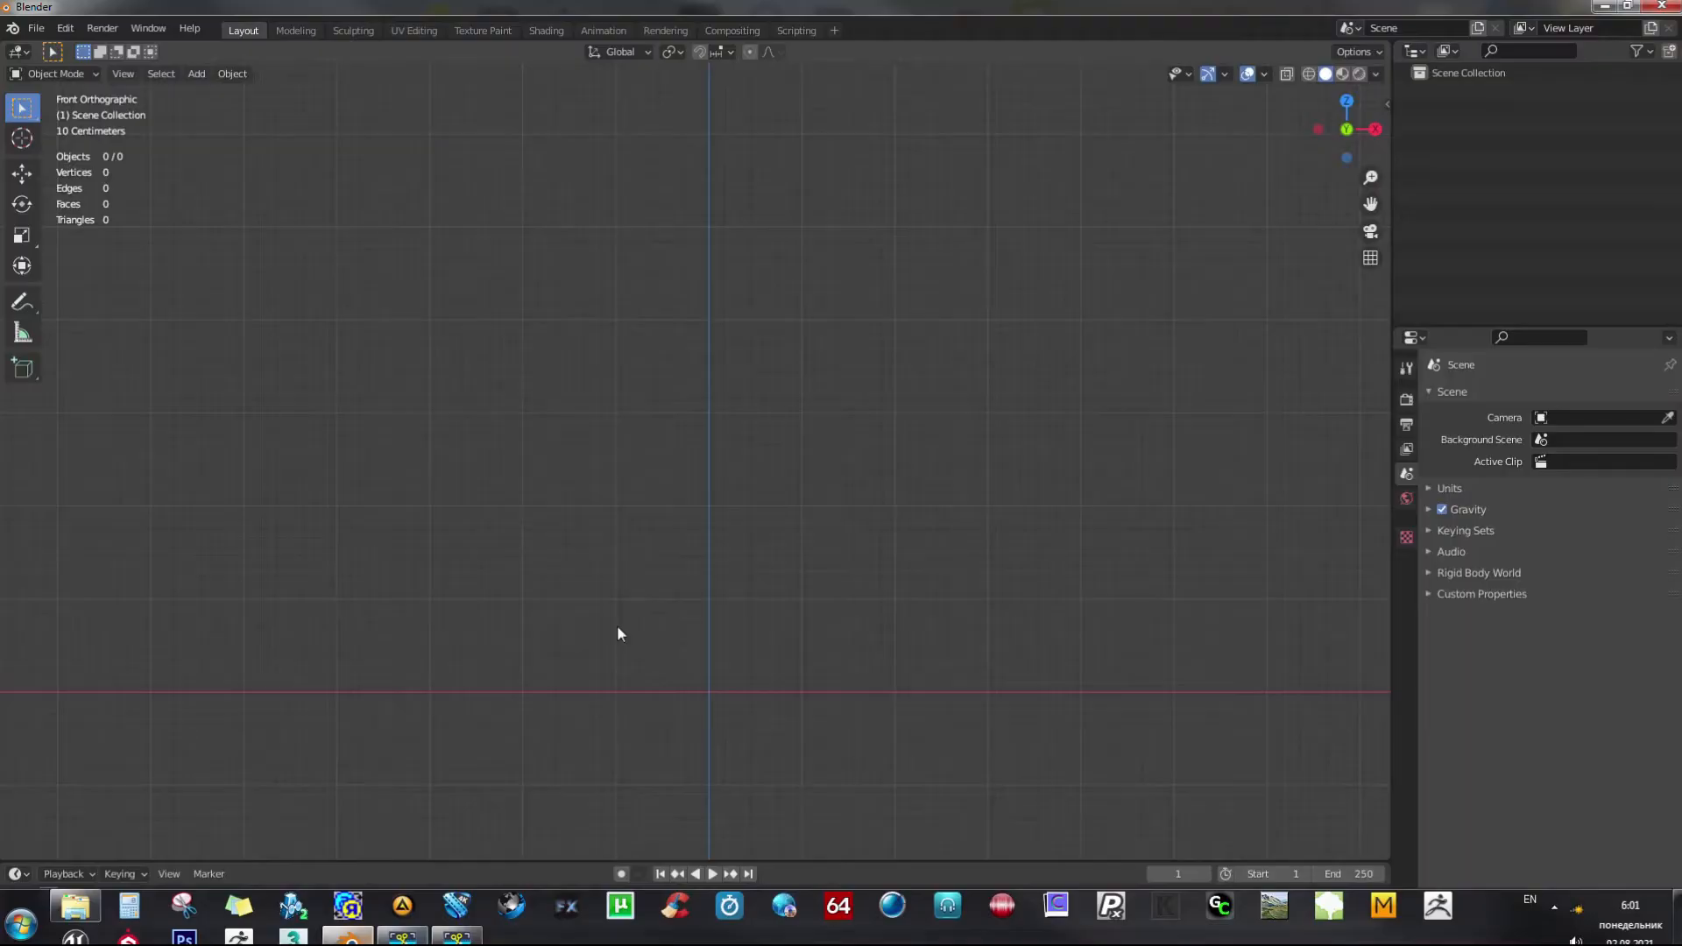
# - In Blender, import the Wavefront file stone_low.obj from F:\Downloads\STONE_09
pyautogui.click(36, 27)
pyautogui.moveTo(91, 268)
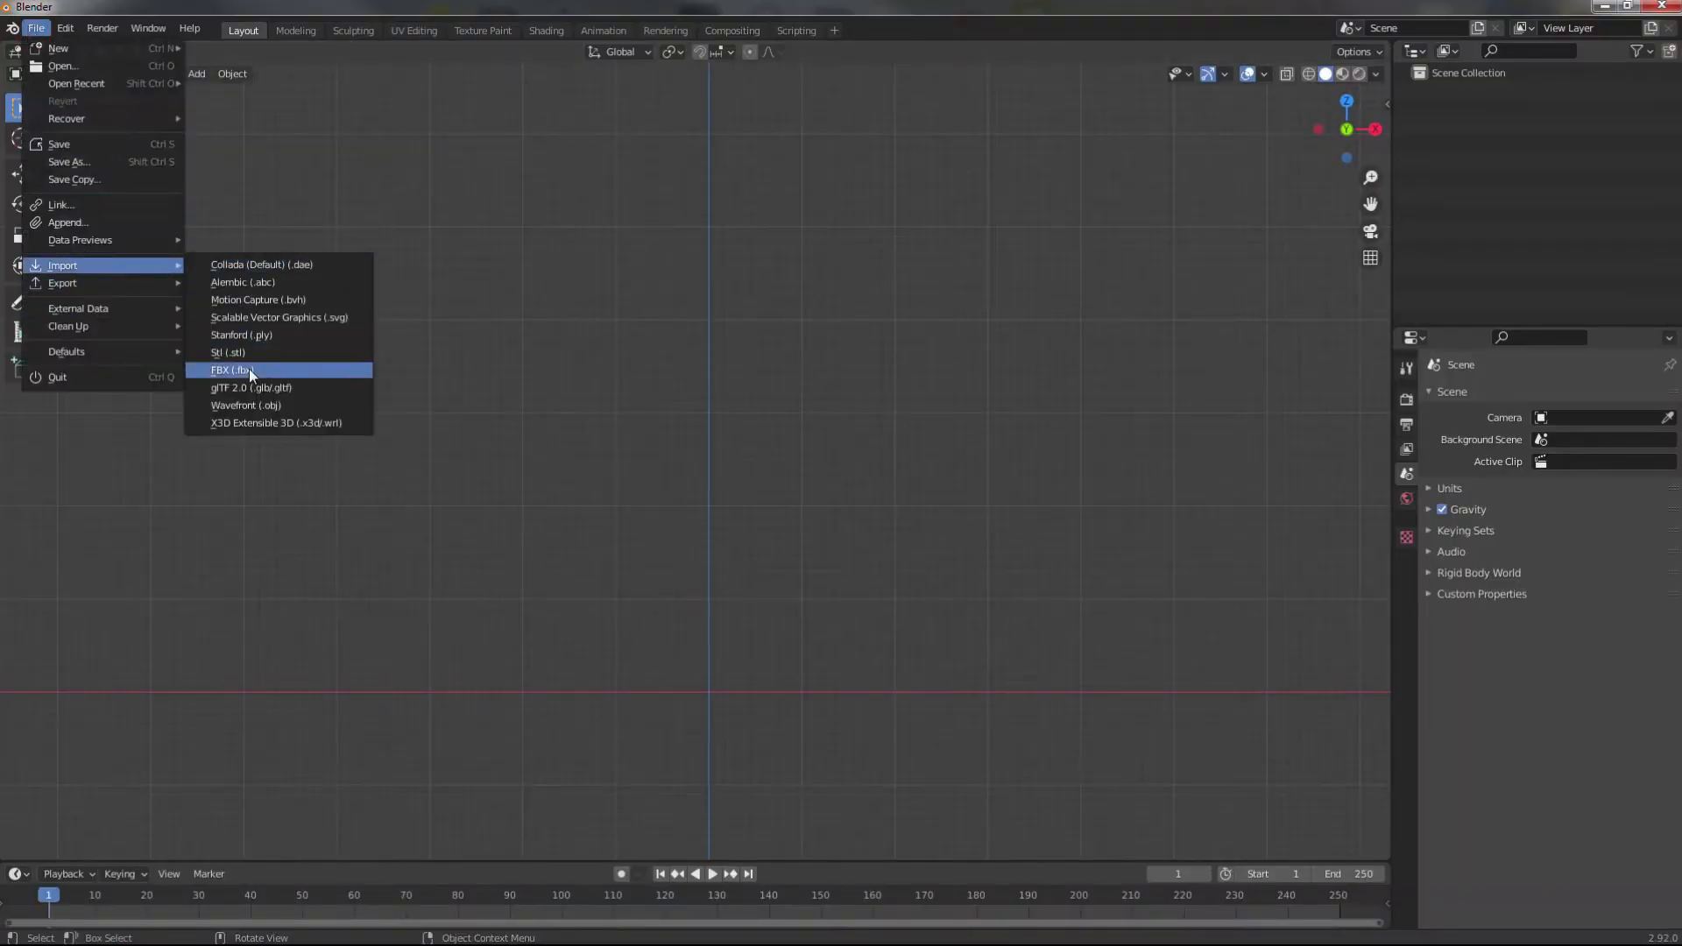
pyautogui.click(267, 405)
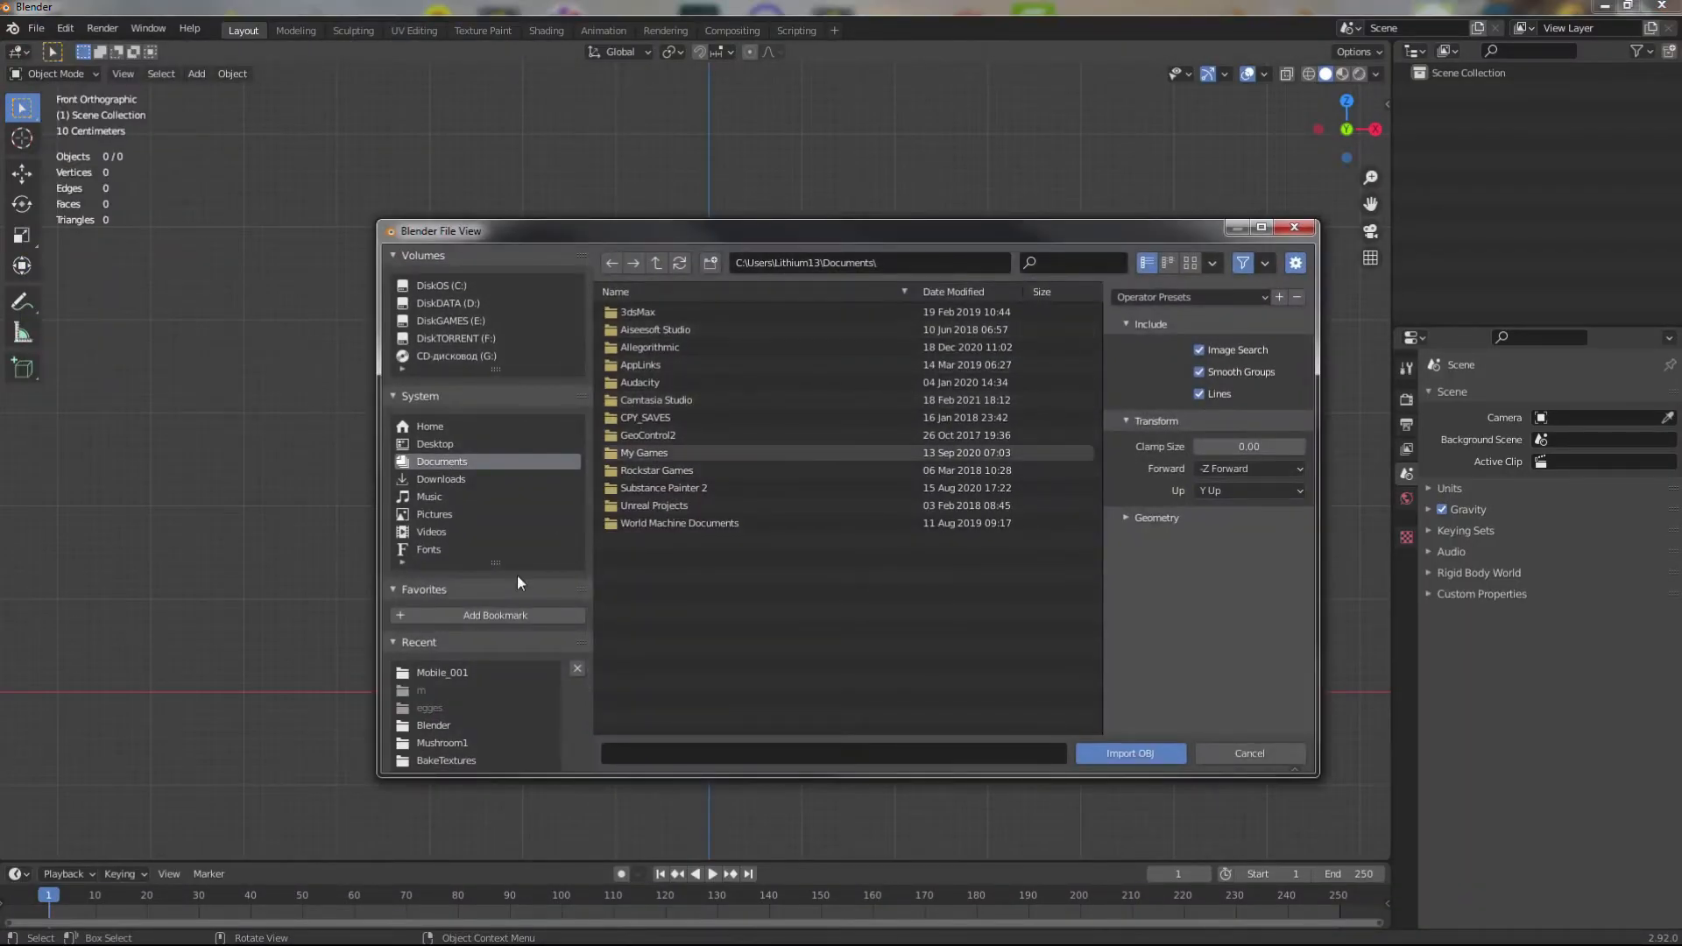
pyautogui.click(439, 676)
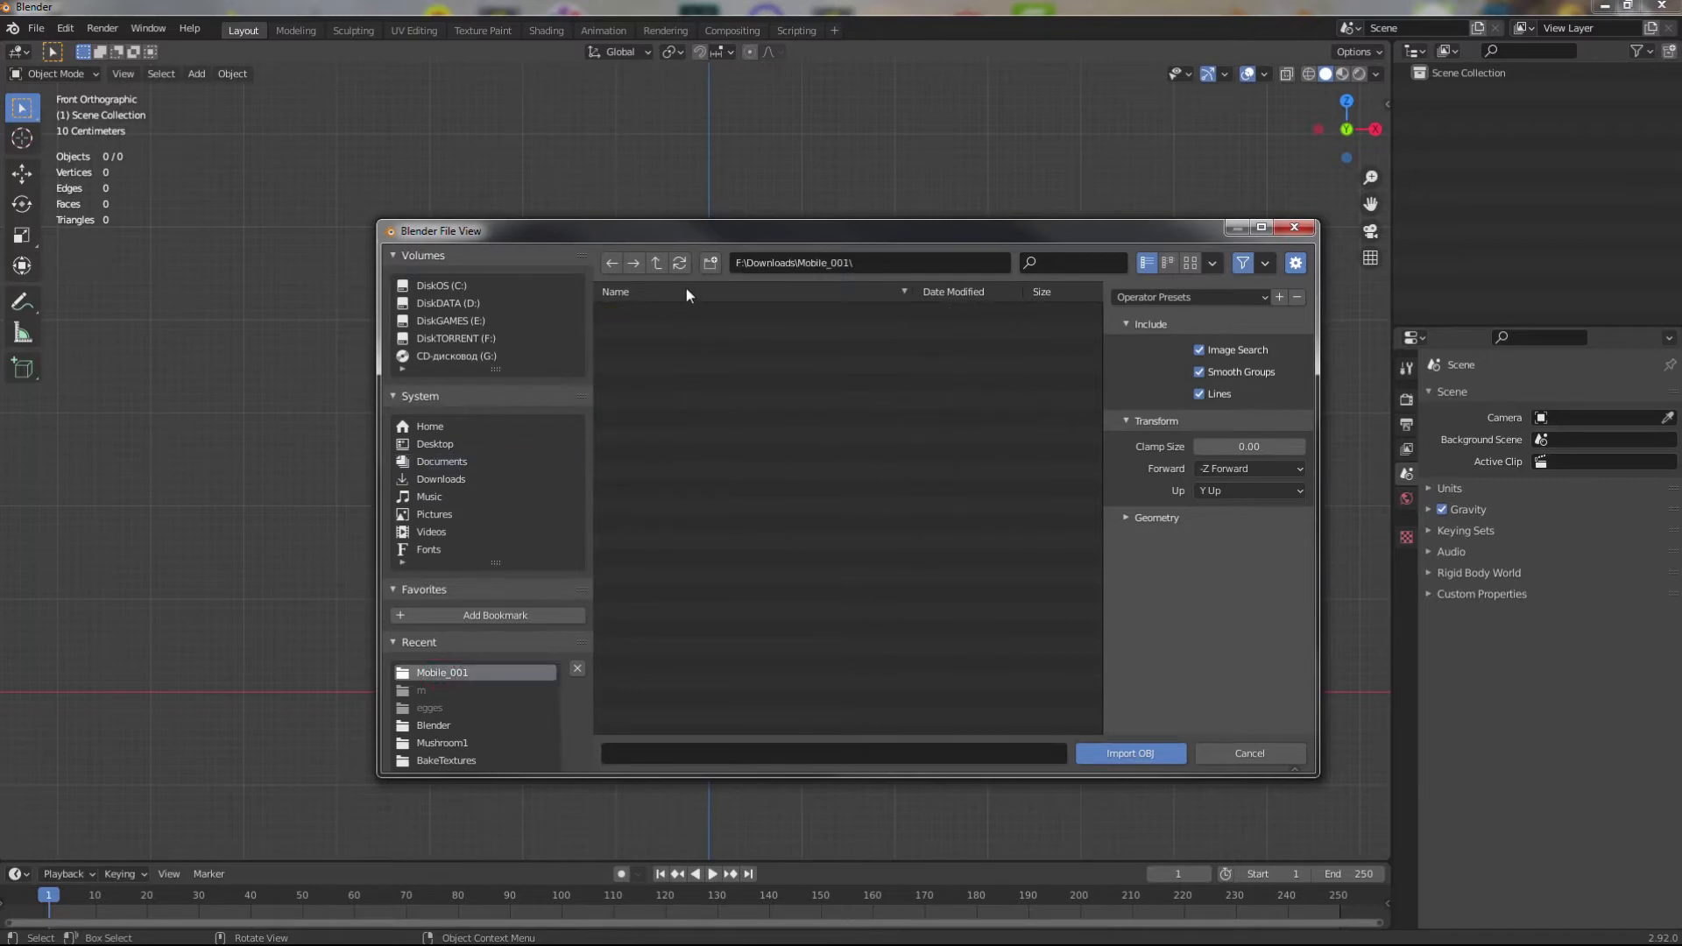
pyautogui.click(657, 263)
pyautogui.doubleClick(652, 577)
pyautogui.click(651, 330)
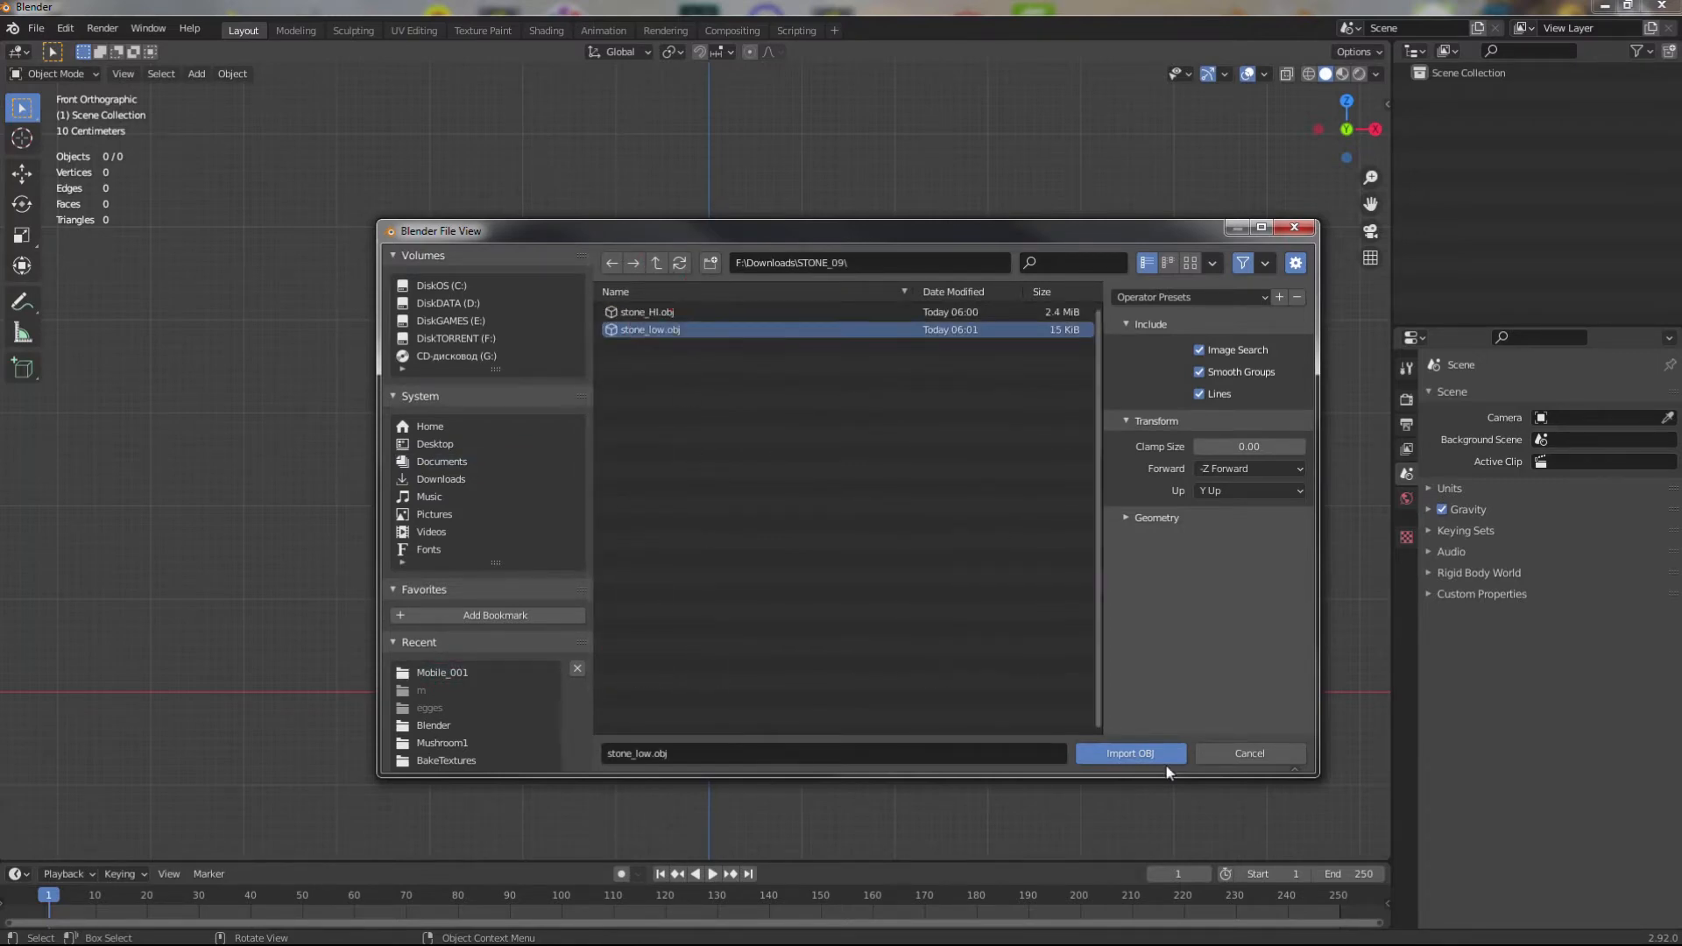
pyautogui.click(1152, 755)
pyautogui.keyDown('shift'); pyautogui.moveTo(1001, 602); pyautogui.dragTo(990, 436, button='middle'); pyautogui.keyUp('shift')
pyautogui.moveTo(968, 501); pyautogui.dragTo(979, 545, button='middle')
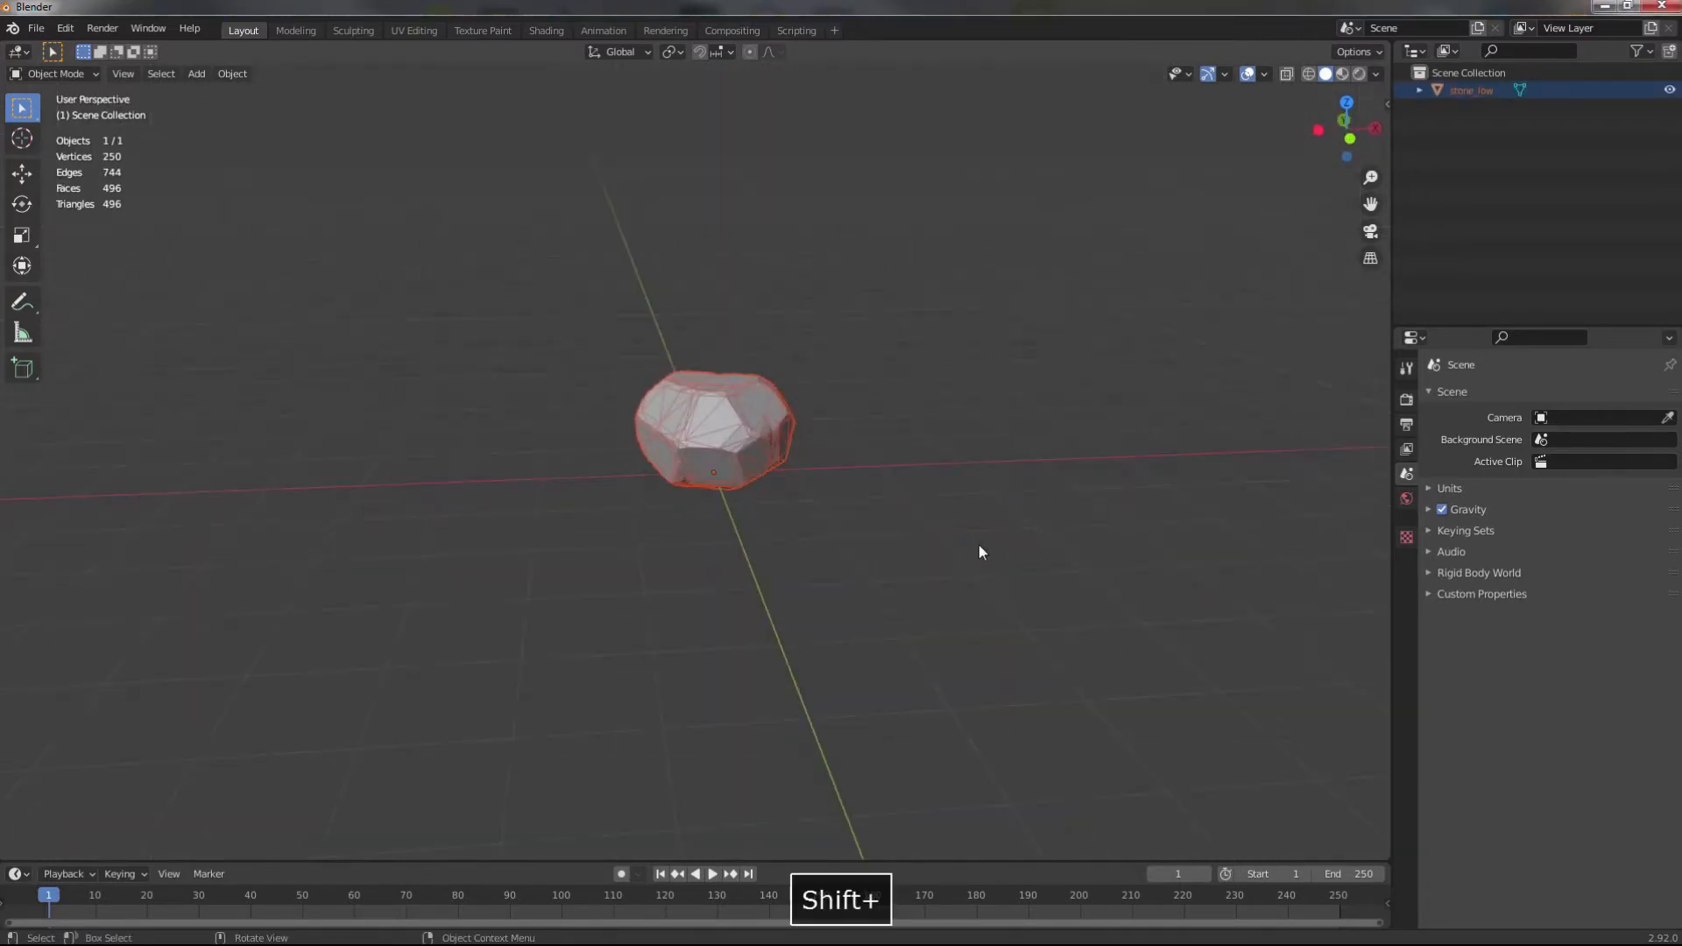
# - Replace the imported material on the stone_low mesh with a new material named map_Stone_09
pyautogui.keyDown('ctrl'); pyautogui.moveTo(846, 464); pyautogui.dragTo(896, 336, button='middle'); pyautogui.keyUp('ctrl')
pyautogui.click(1407, 498)
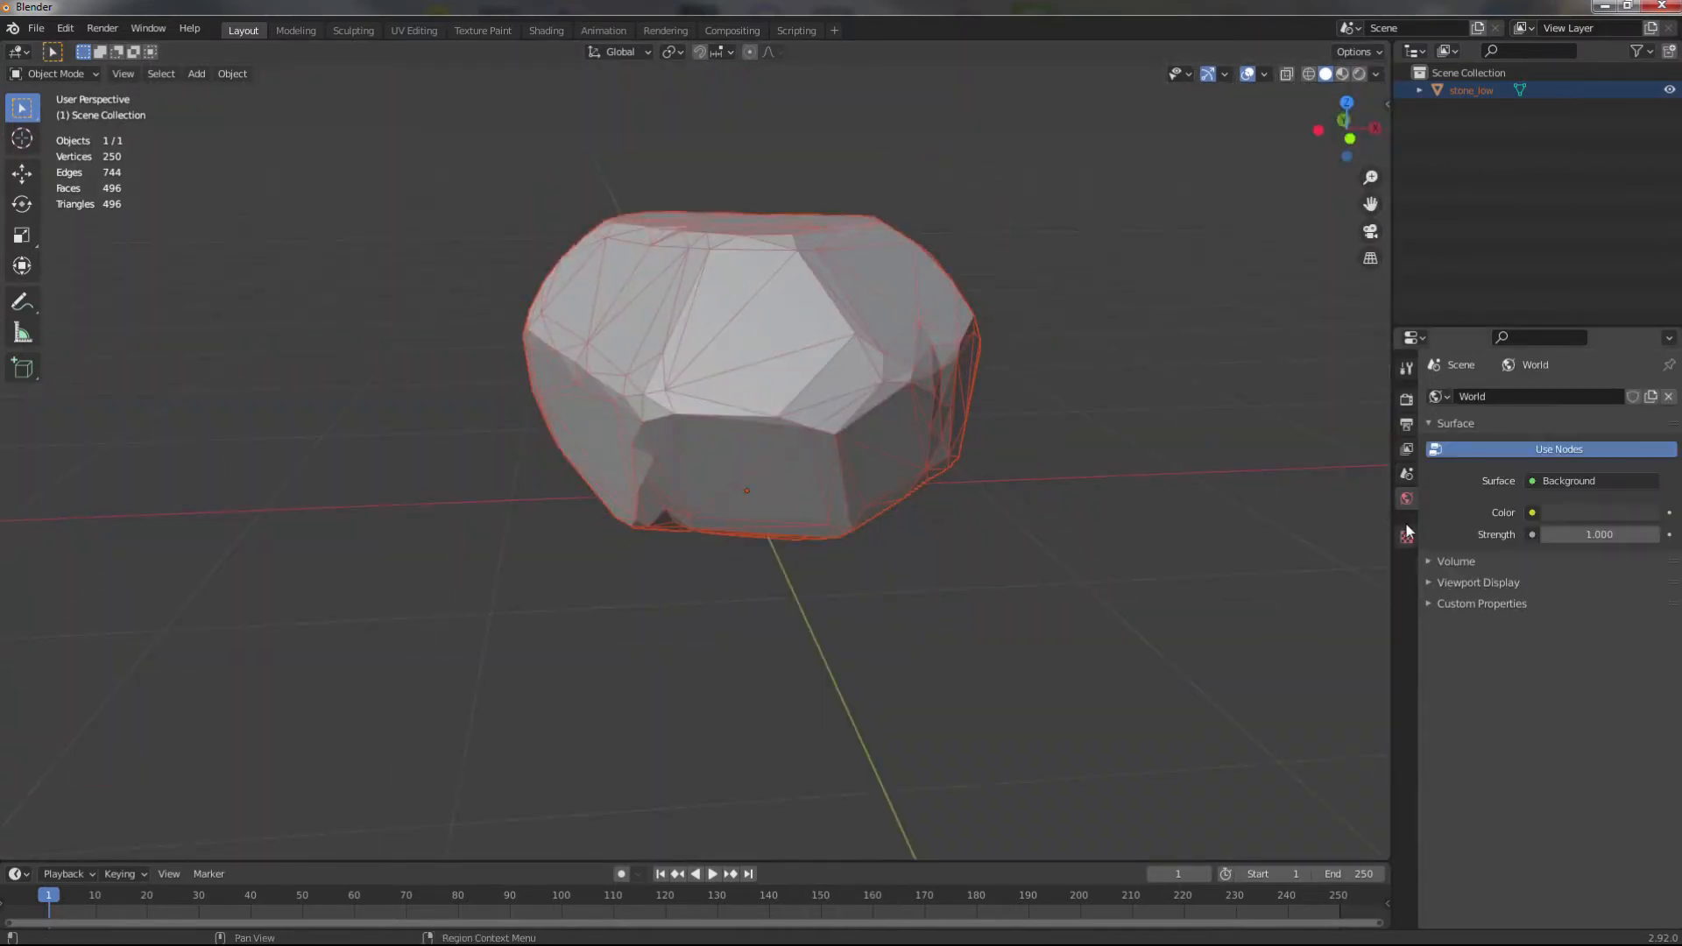
pyautogui.click(796, 304)
pyautogui.click(1407, 678)
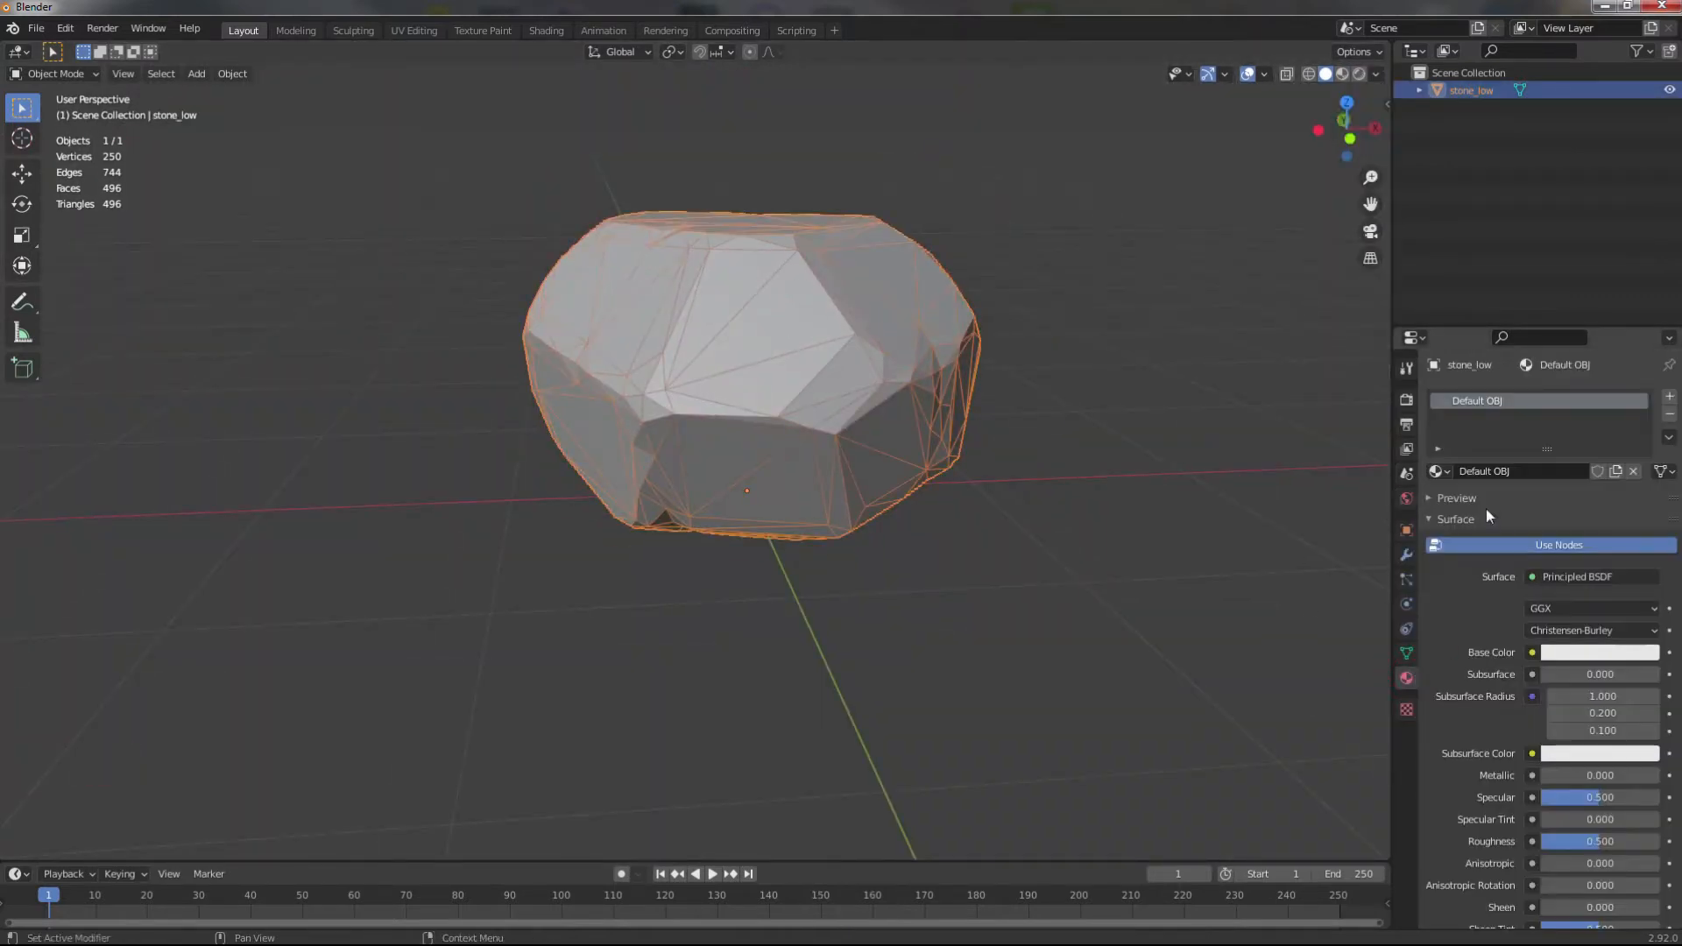
pyautogui.click(1669, 415)
pyautogui.click(1600, 471)
pyautogui.doubleClick(1518, 471)
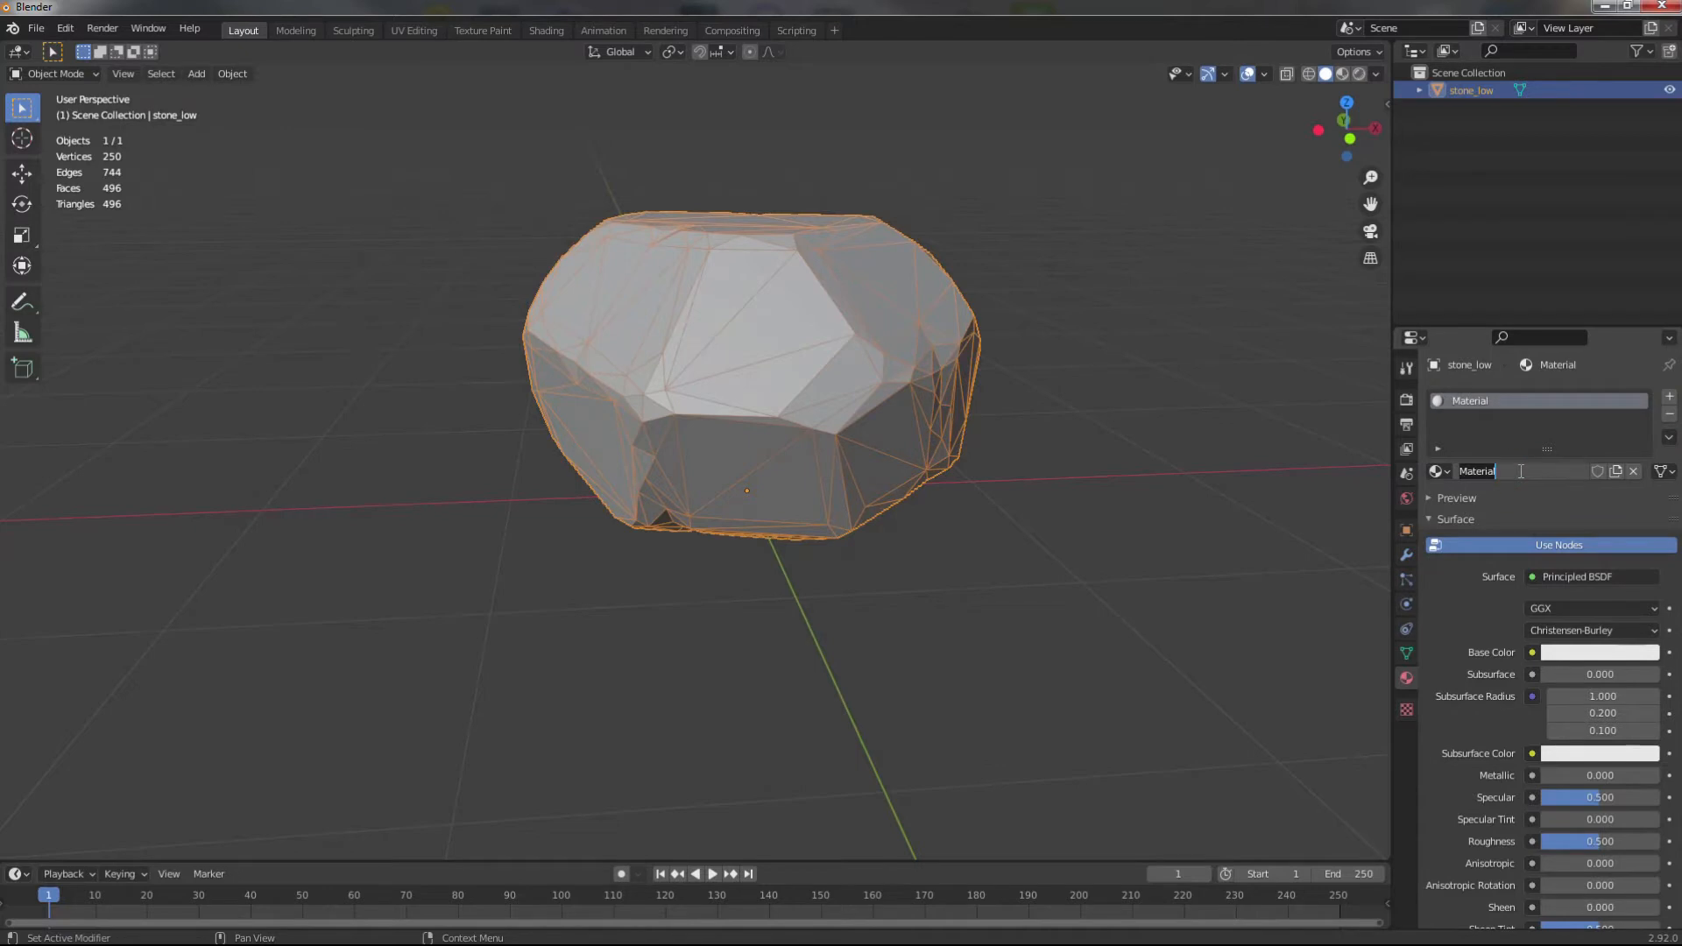
pyautogui.write('map_S')
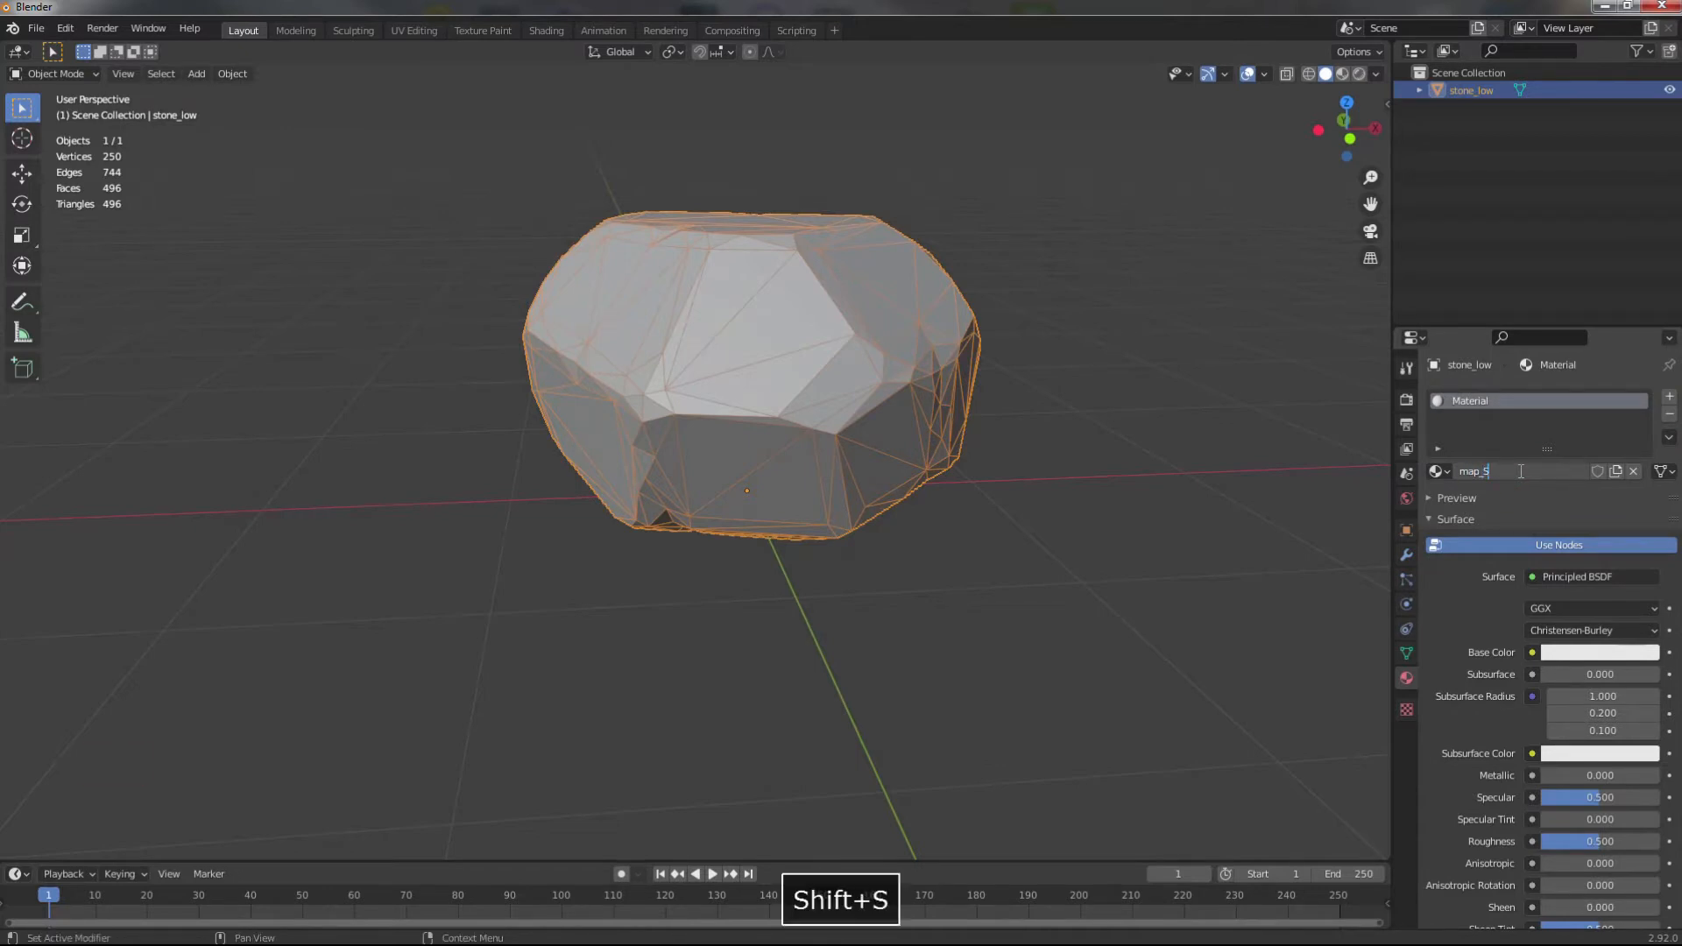
pyautogui.write('tone_09')
pyautogui.press('Return')
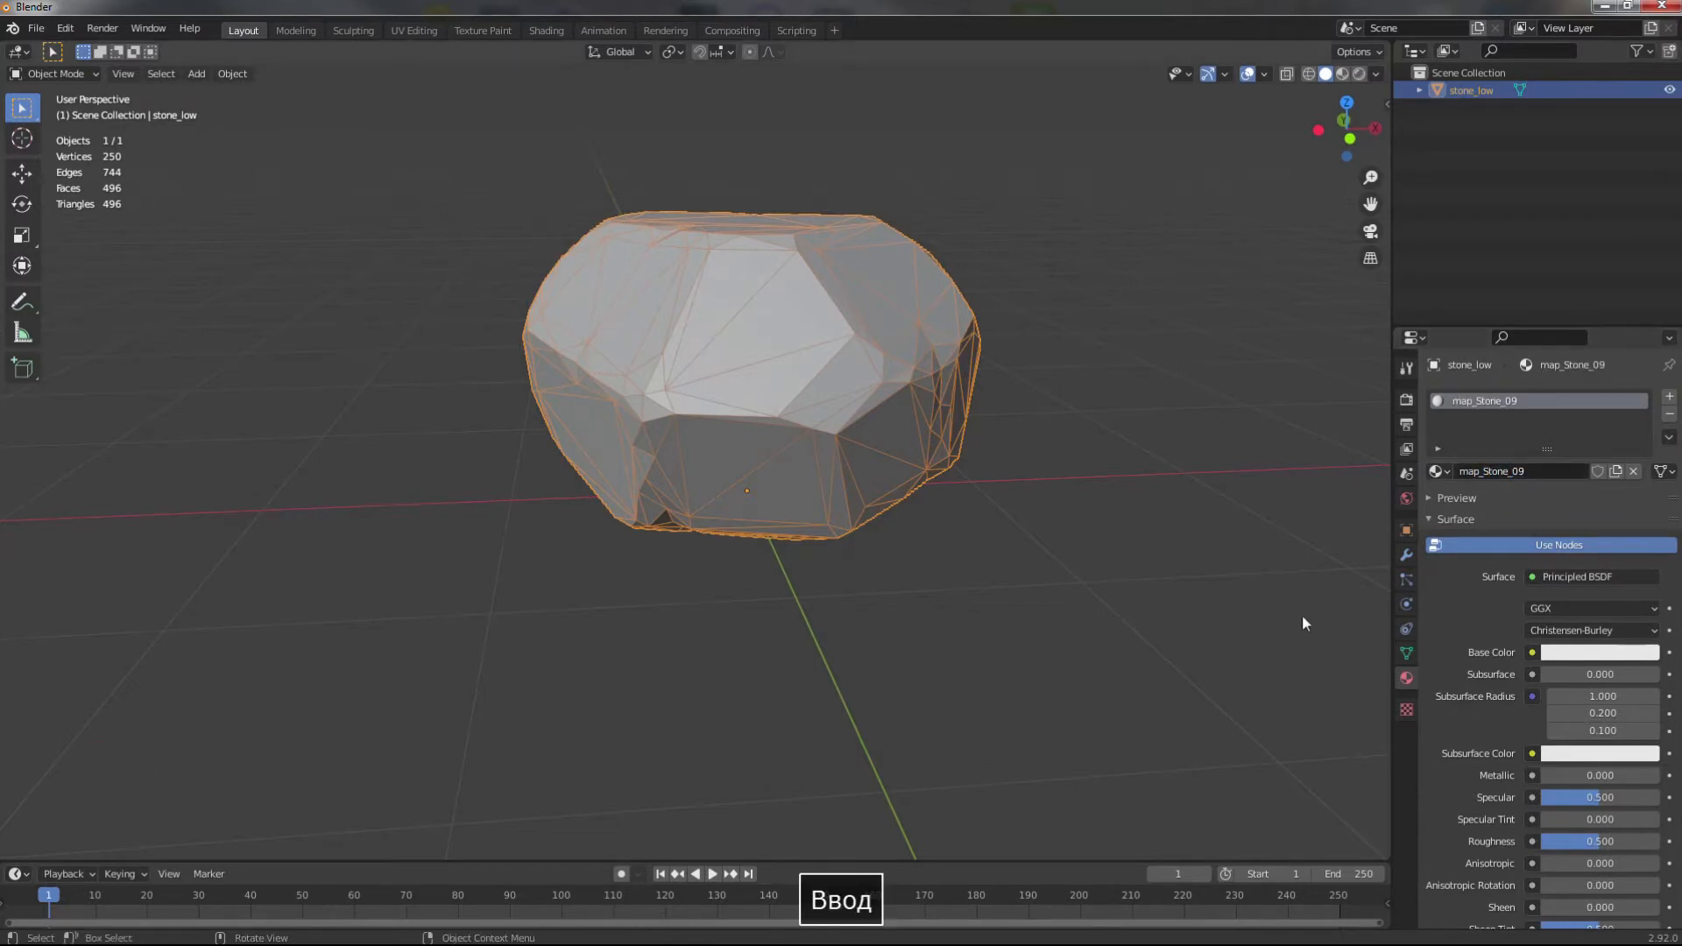
# - Darken the map_Stone_09 base color to dark gray and check the rock in the viewport shading modes
pyautogui.click(1645, 655)
pyautogui.click(1645, 488)
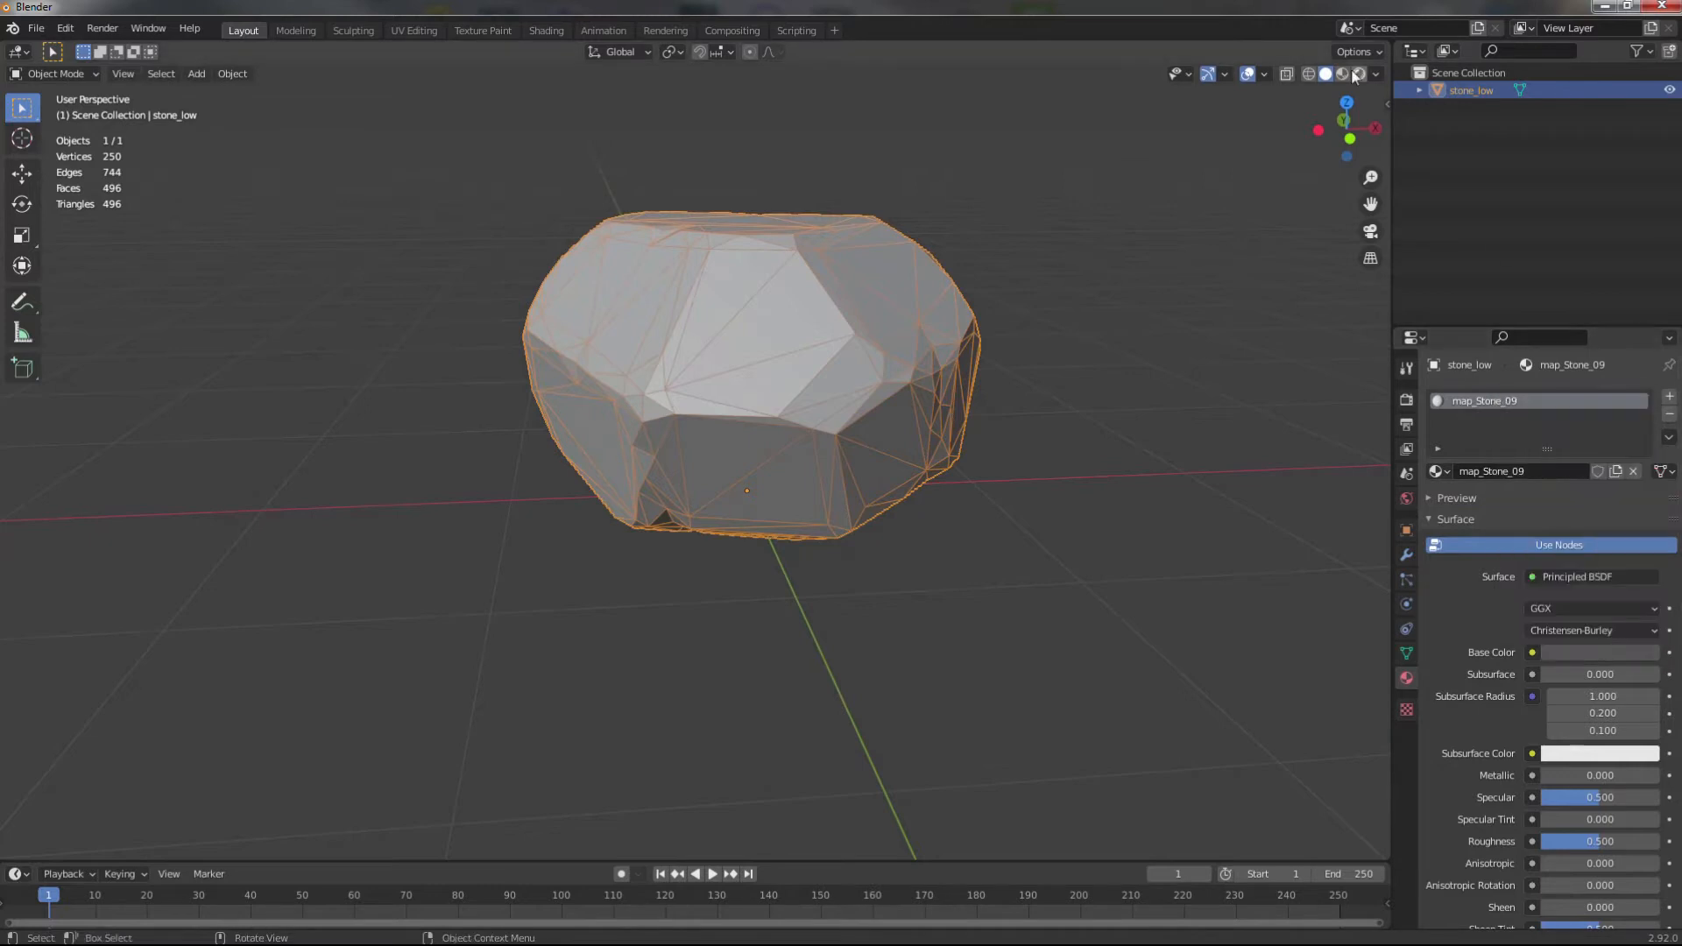
pyautogui.click(1343, 75)
pyautogui.click(1327, 75)
pyautogui.scroll(2, 1014, 496)
pyautogui.scroll(-2, 1013, 498)
# - Start editing the rock mesh in edge selection mode and select the first edges along its middle ridge
pyautogui.press('Tab')
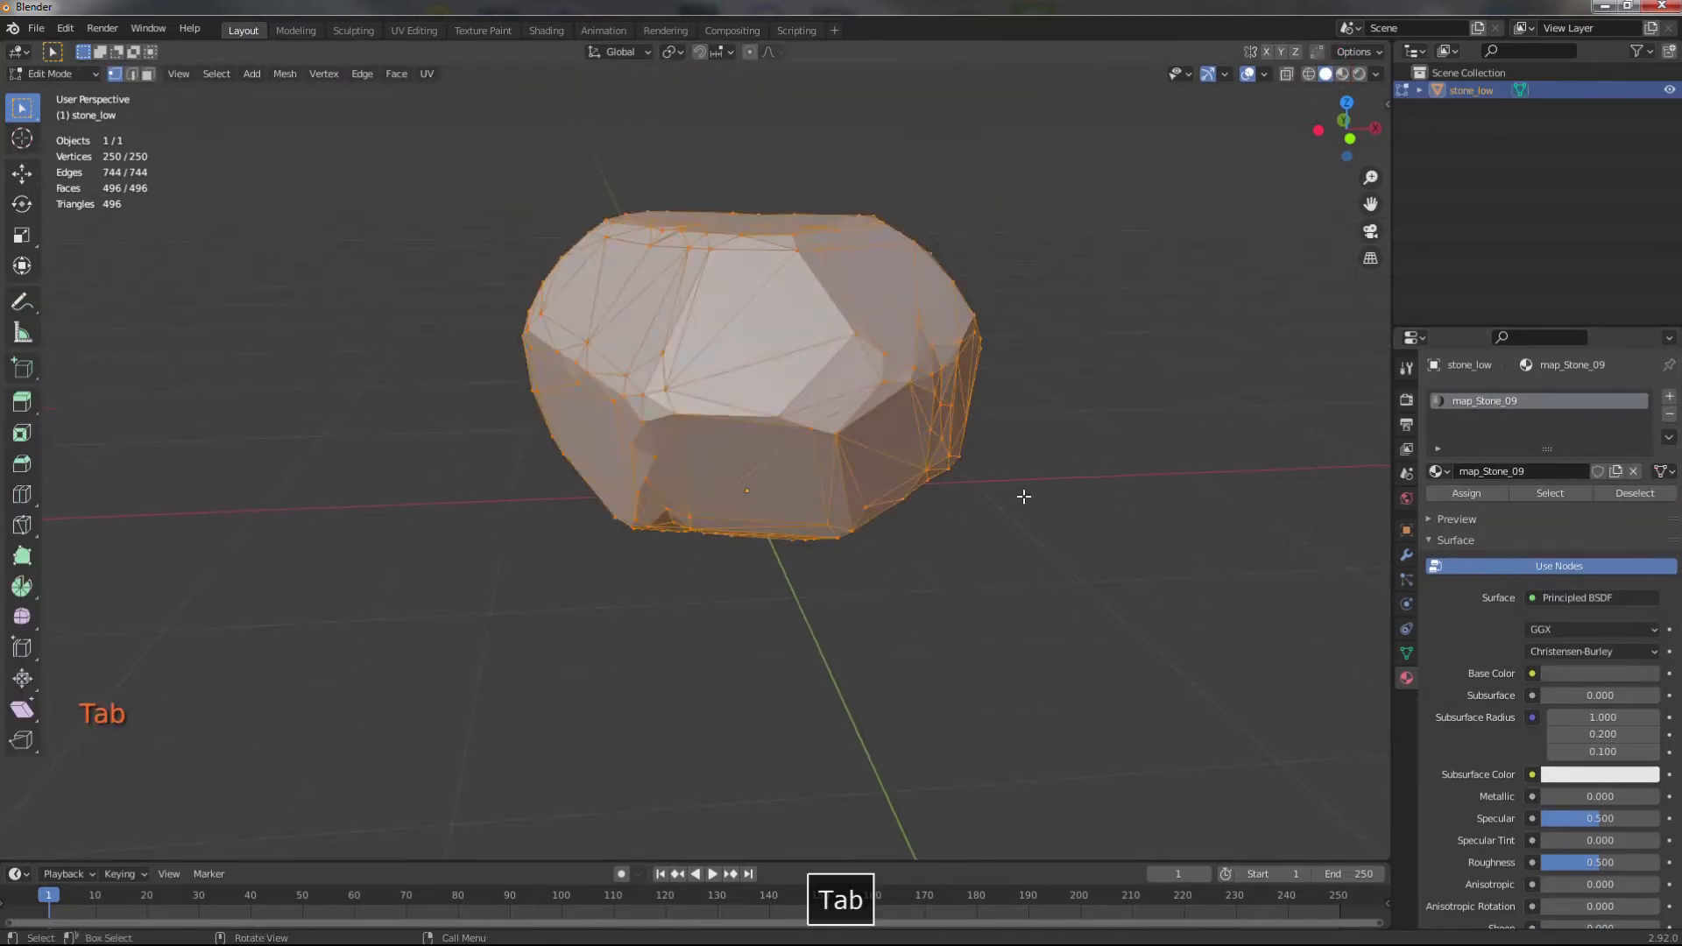
pyautogui.moveTo(1022, 496); pyautogui.dragTo(907, 542, button='middle')
pyautogui.click(131, 77)
pyautogui.click(409, 239)
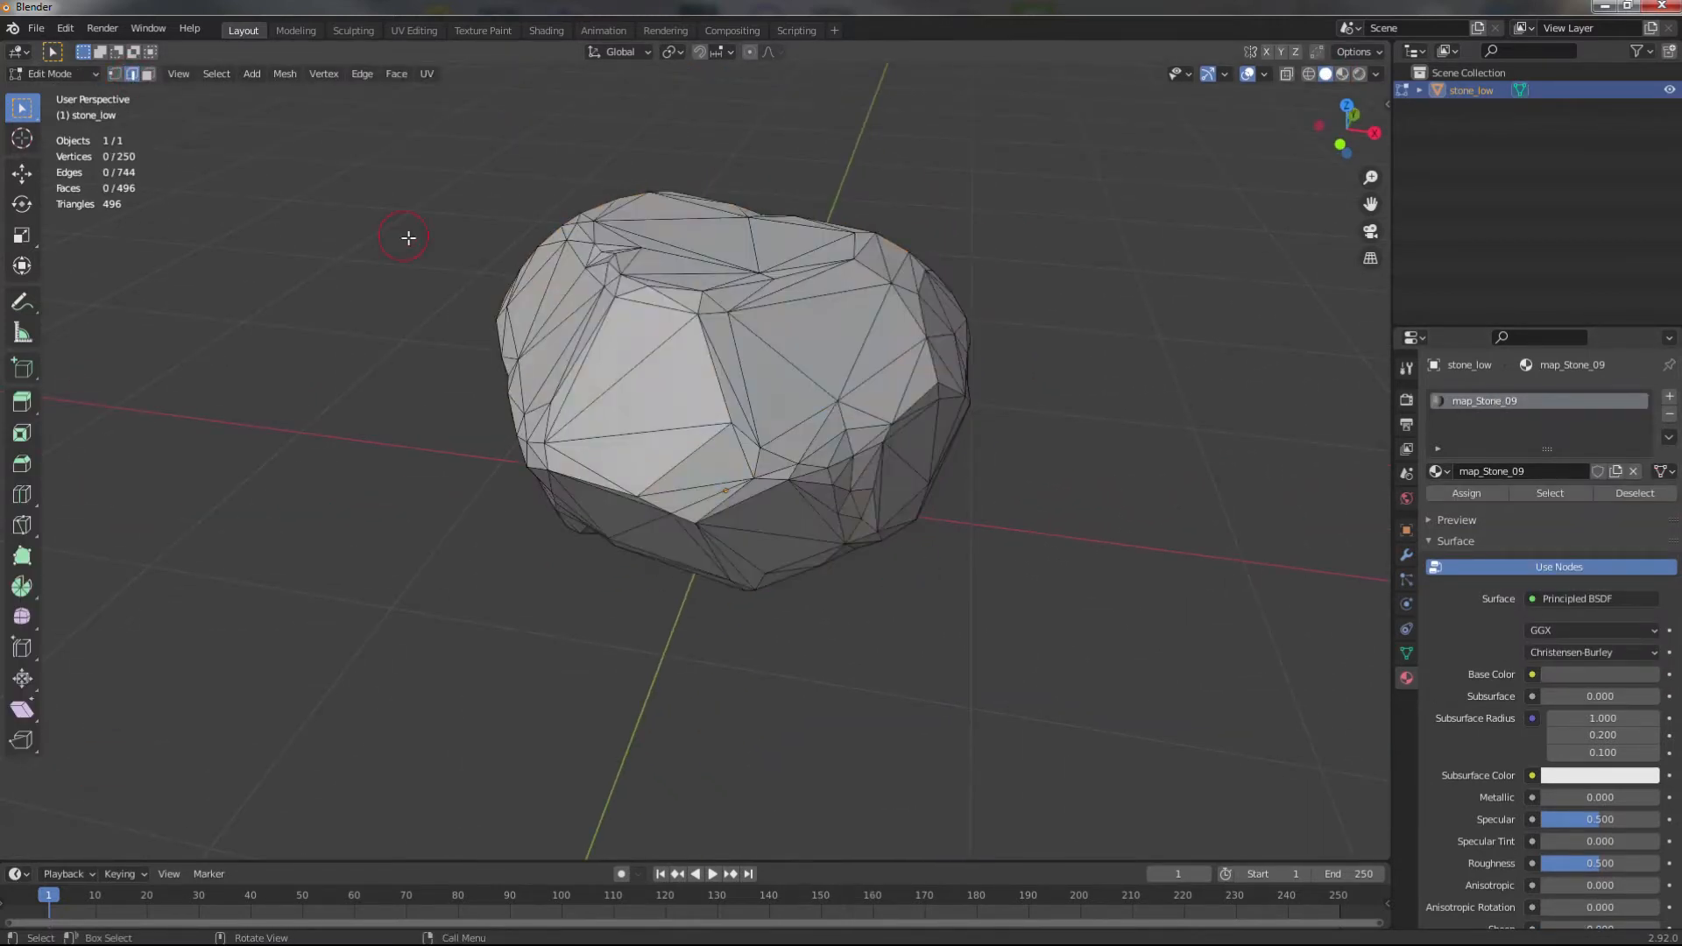
pyautogui.moveTo(560, 324); pyautogui.dragTo(745, 350, button='middle')
pyautogui.scroll(3, 527, 532)
pyautogui.keyDown('shift'); pyautogui.moveTo(526, 533); pyautogui.dragTo(685, 511, button='middle'); pyautogui.keyUp('shift')
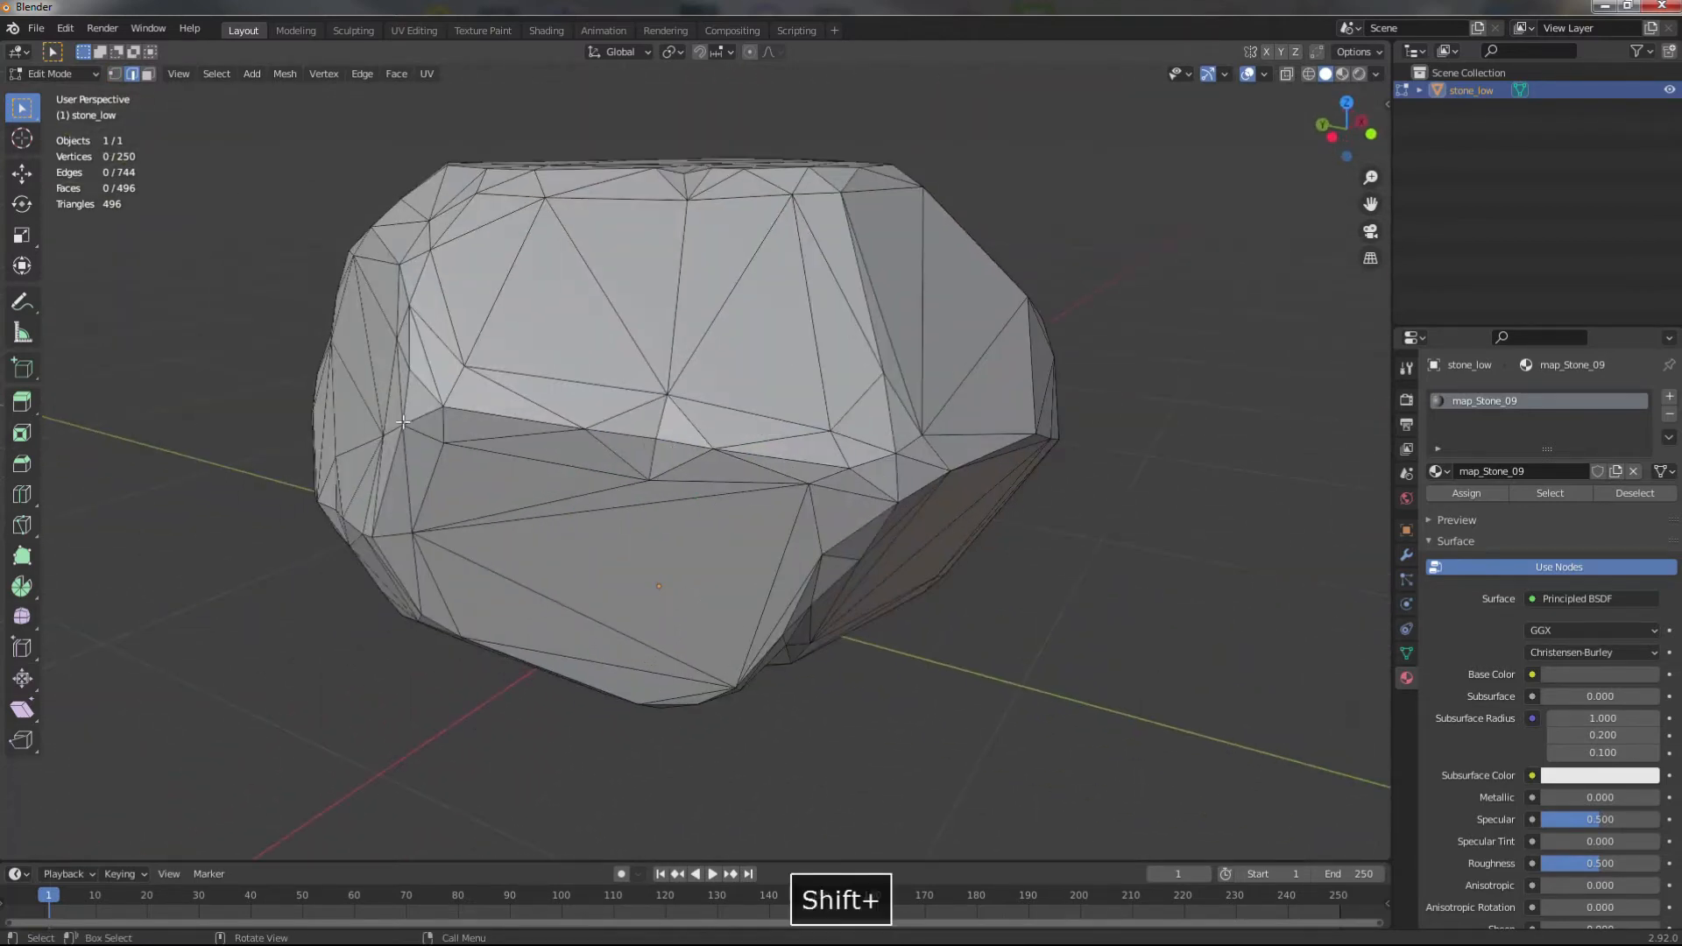
pyautogui.click(414, 421)
pyautogui.keyDown('shift'); pyautogui.click(495, 414); pyautogui.keyUp('shift')
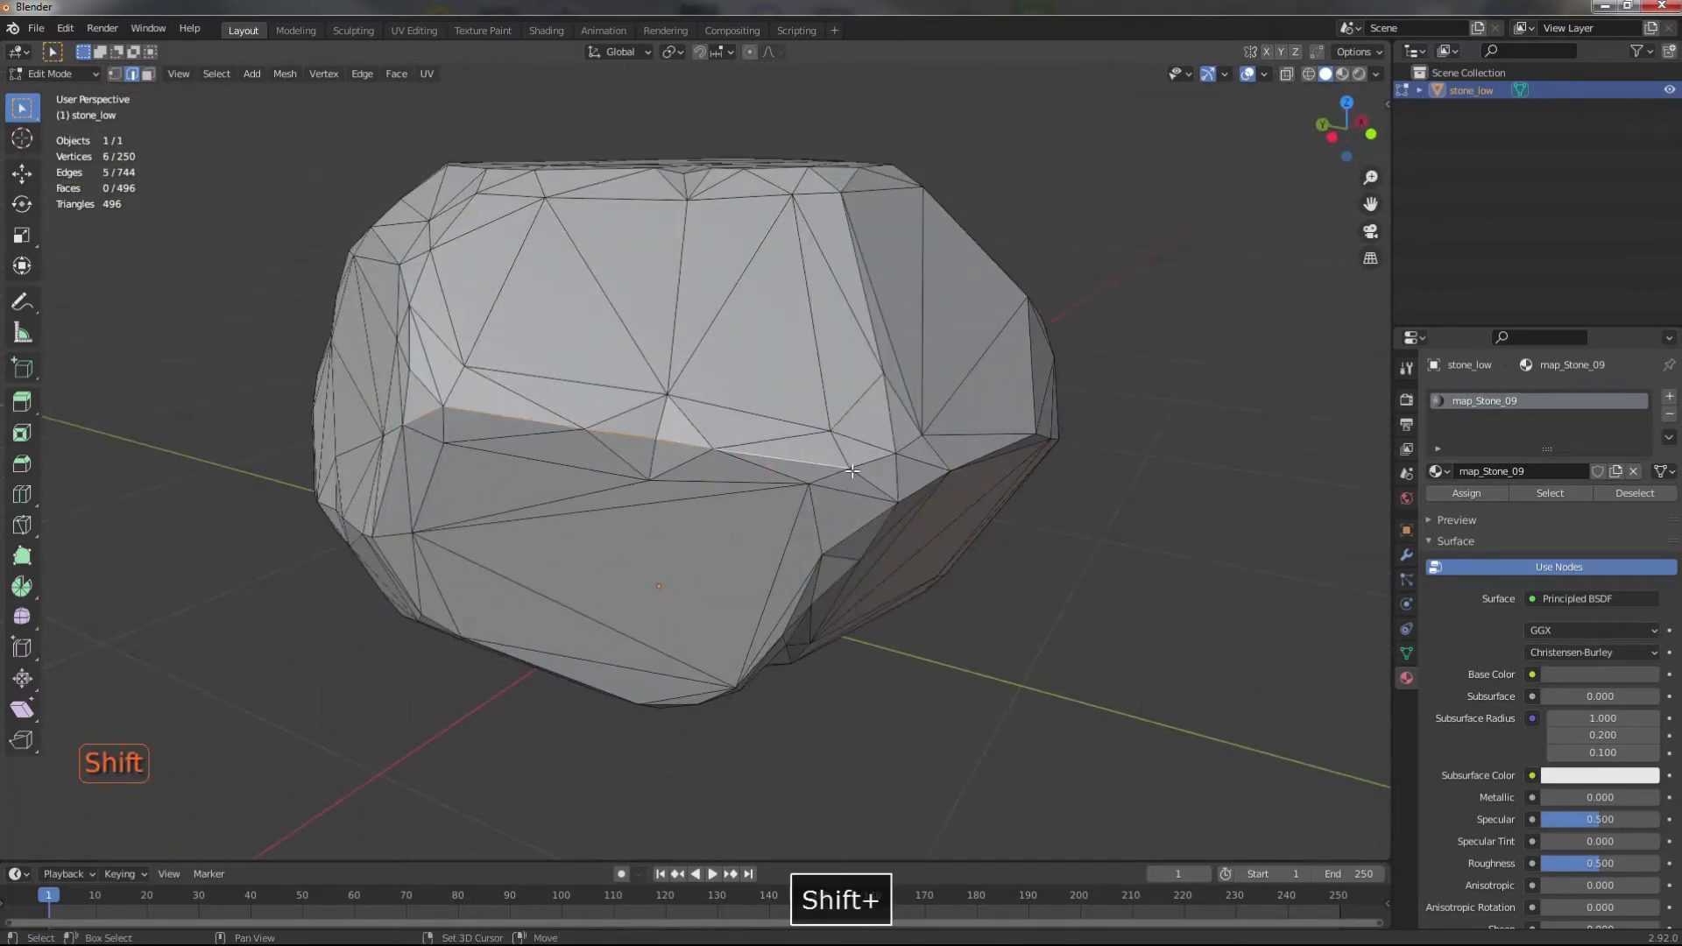
# - Extend the edge selection along the middle ridge across the next sides of the rock
pyautogui.moveTo(851, 472); pyautogui.dragTo(715, 481, button='middle')
pyautogui.keyDown('shift'); pyautogui.click(706, 480); pyautogui.keyUp('shift')
pyautogui.keyDown('shift'); pyautogui.click(873, 470); pyautogui.keyUp('shift')
pyautogui.moveTo(873, 470); pyautogui.dragTo(692, 456, button='middle')
pyautogui.keyDown('shift'); pyautogui.click(661, 452); pyautogui.keyUp('shift')
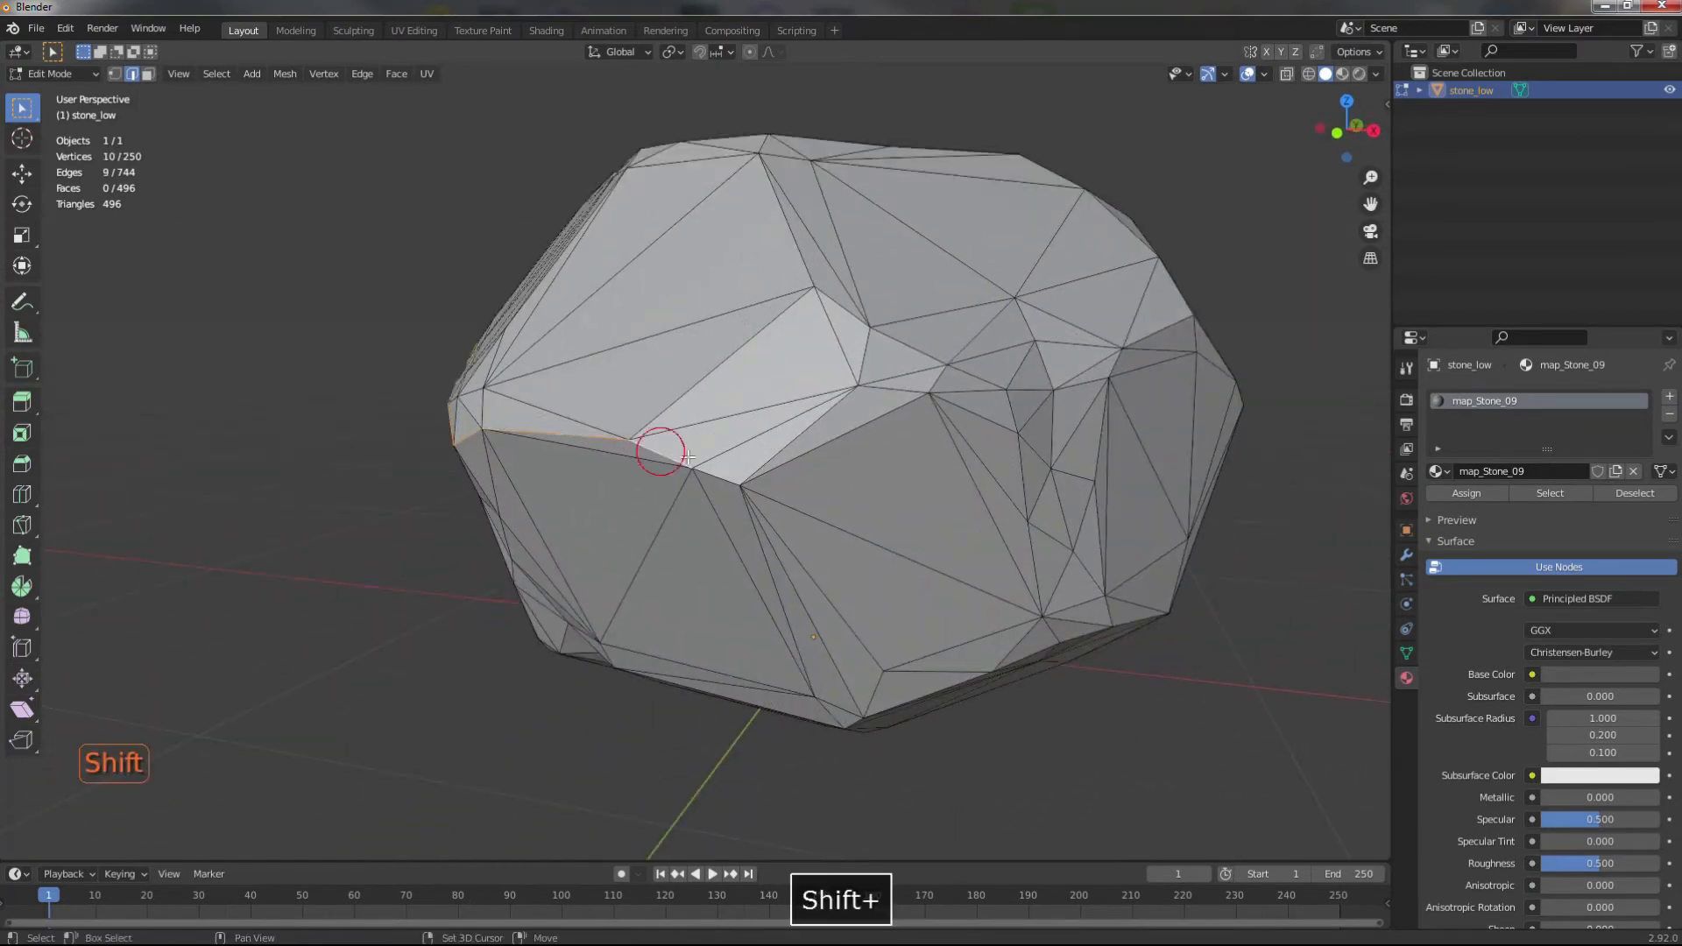
pyautogui.keyDown('shift'); pyautogui.click(803, 452); pyautogui.keyUp('shift')
pyautogui.moveTo(803, 452); pyautogui.dragTo(632, 490, button='middle')
pyautogui.keyDown('shift'); pyautogui.click(631, 490); pyautogui.keyUp('shift')
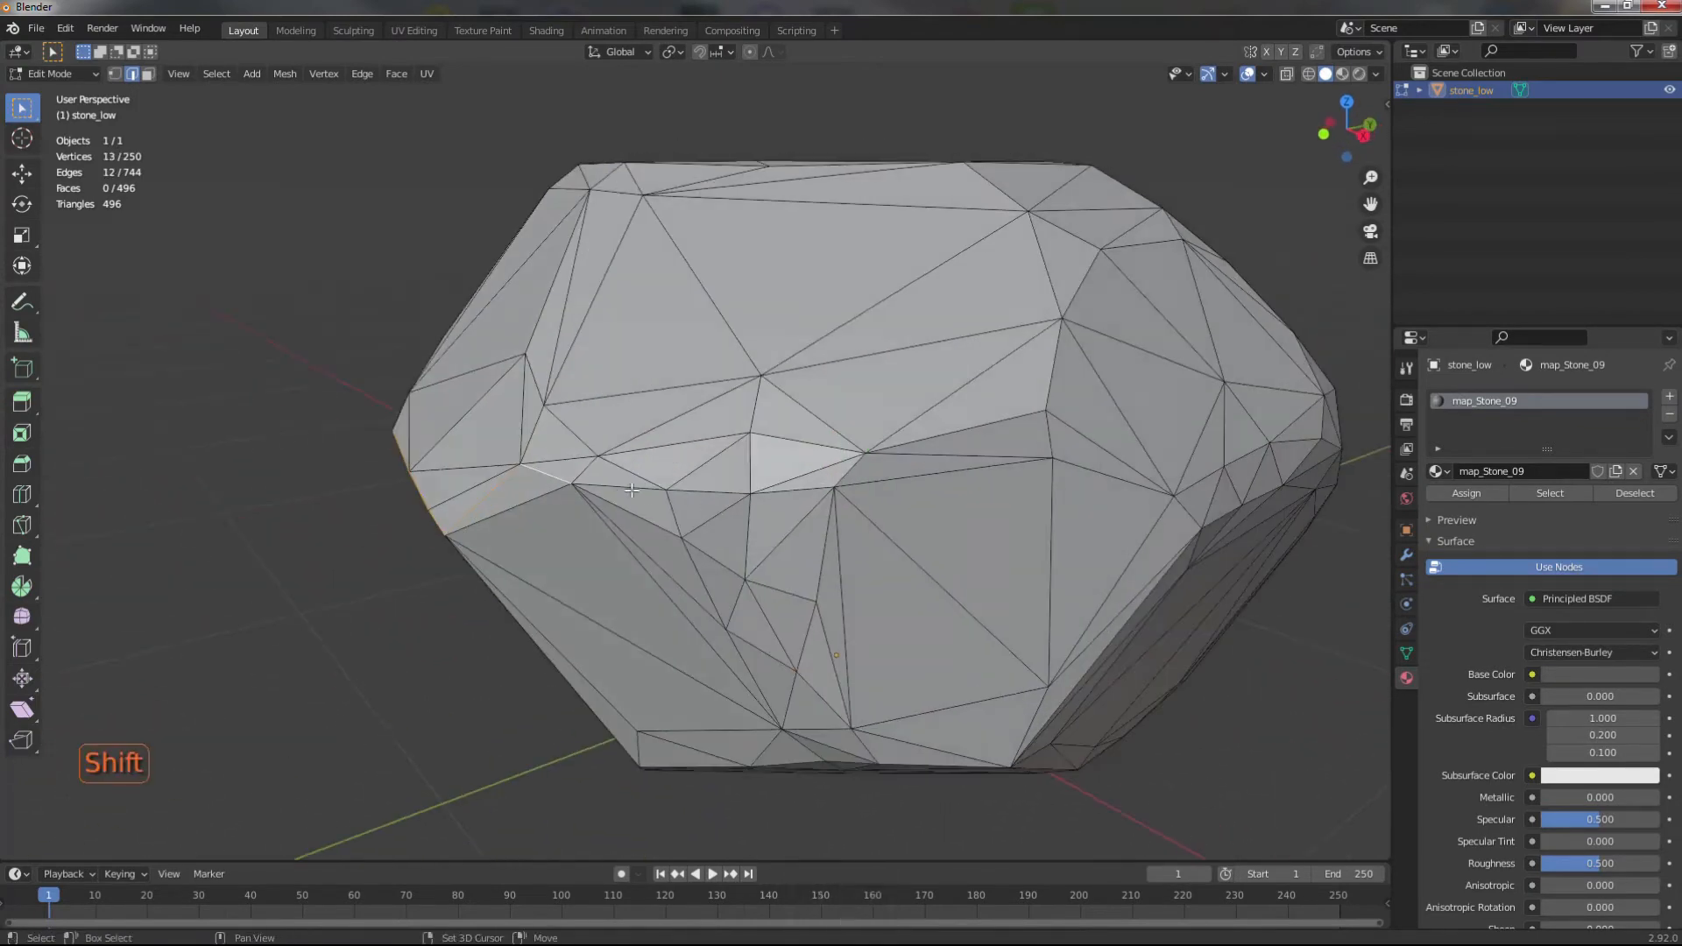
pyautogui.keyDown('shift'); pyautogui.click(632, 490); pyautogui.keyUp('shift')
pyautogui.keyDown('shift'); pyautogui.click(699, 470); pyautogui.keyUp('shift')
pyautogui.keyDown('shift'); pyautogui.click(792, 441); pyautogui.keyUp('shift')
pyautogui.keyDown('shift'); pyautogui.click(932, 437); pyautogui.keyUp('shift')
pyautogui.keyDown('shift'); pyautogui.click(1093, 443); pyautogui.keyUp('shift')
pyautogui.scroll(-1, 1090, 450)
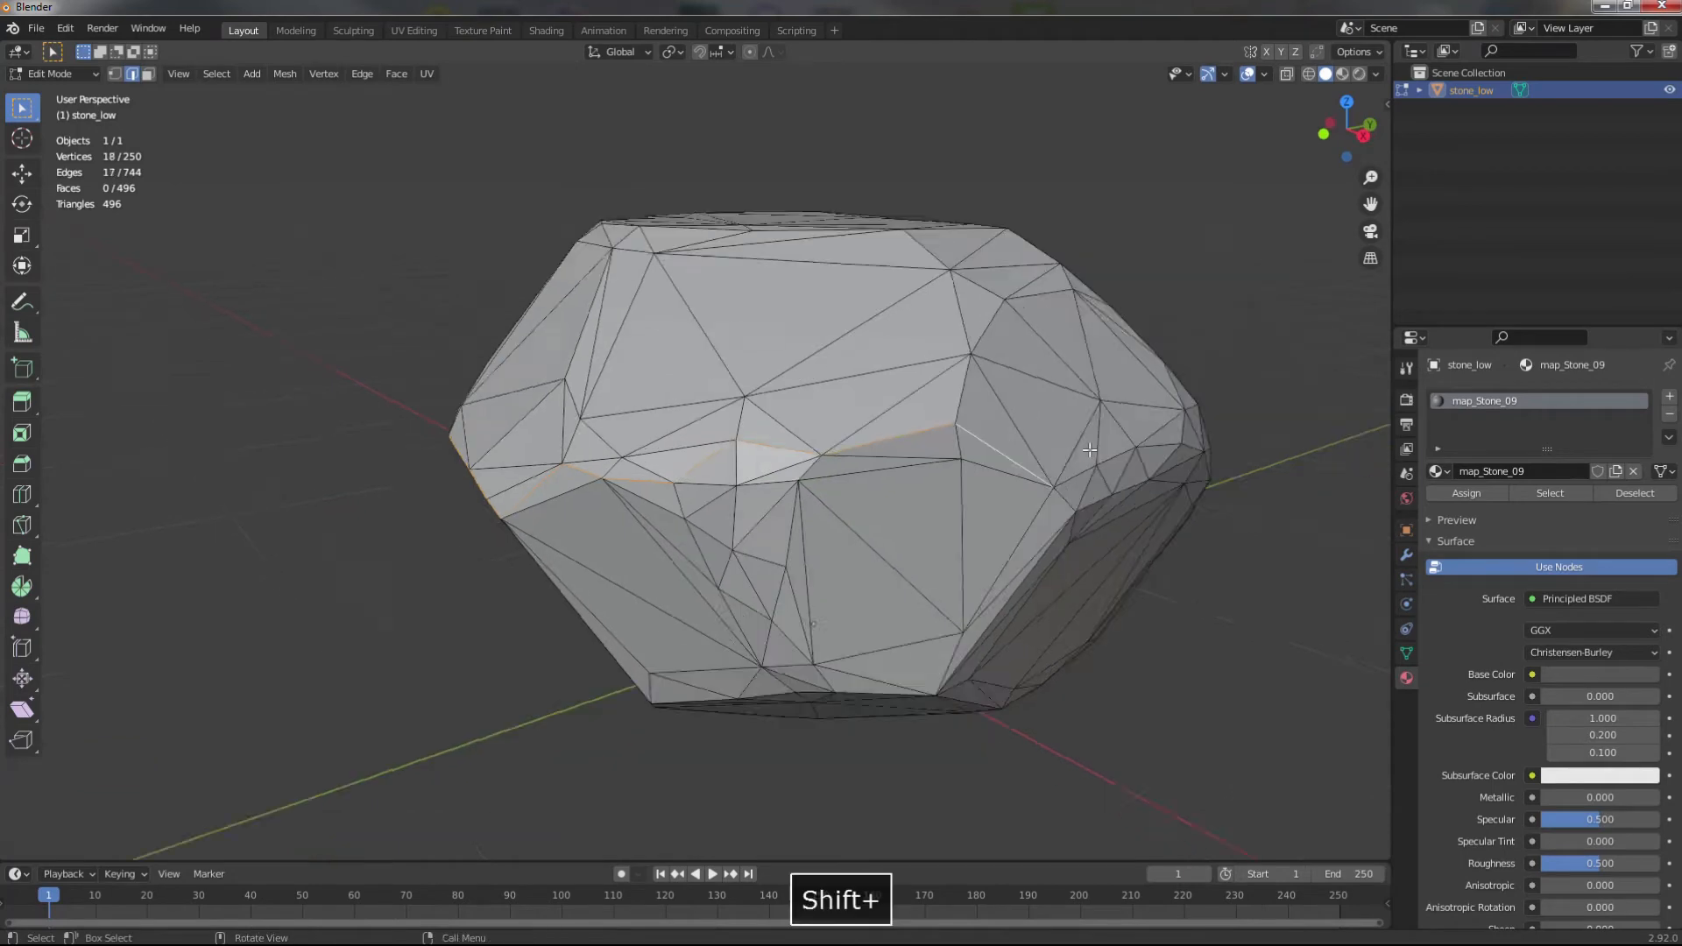
# - Continue the edge selection beneath the small light facets and down around the base of the notched side
pyautogui.moveTo(1090, 450); pyautogui.dragTo(550, 465, button='middle')
pyautogui.keyDown('shift'); pyautogui.click(551, 465); pyautogui.keyUp('shift')
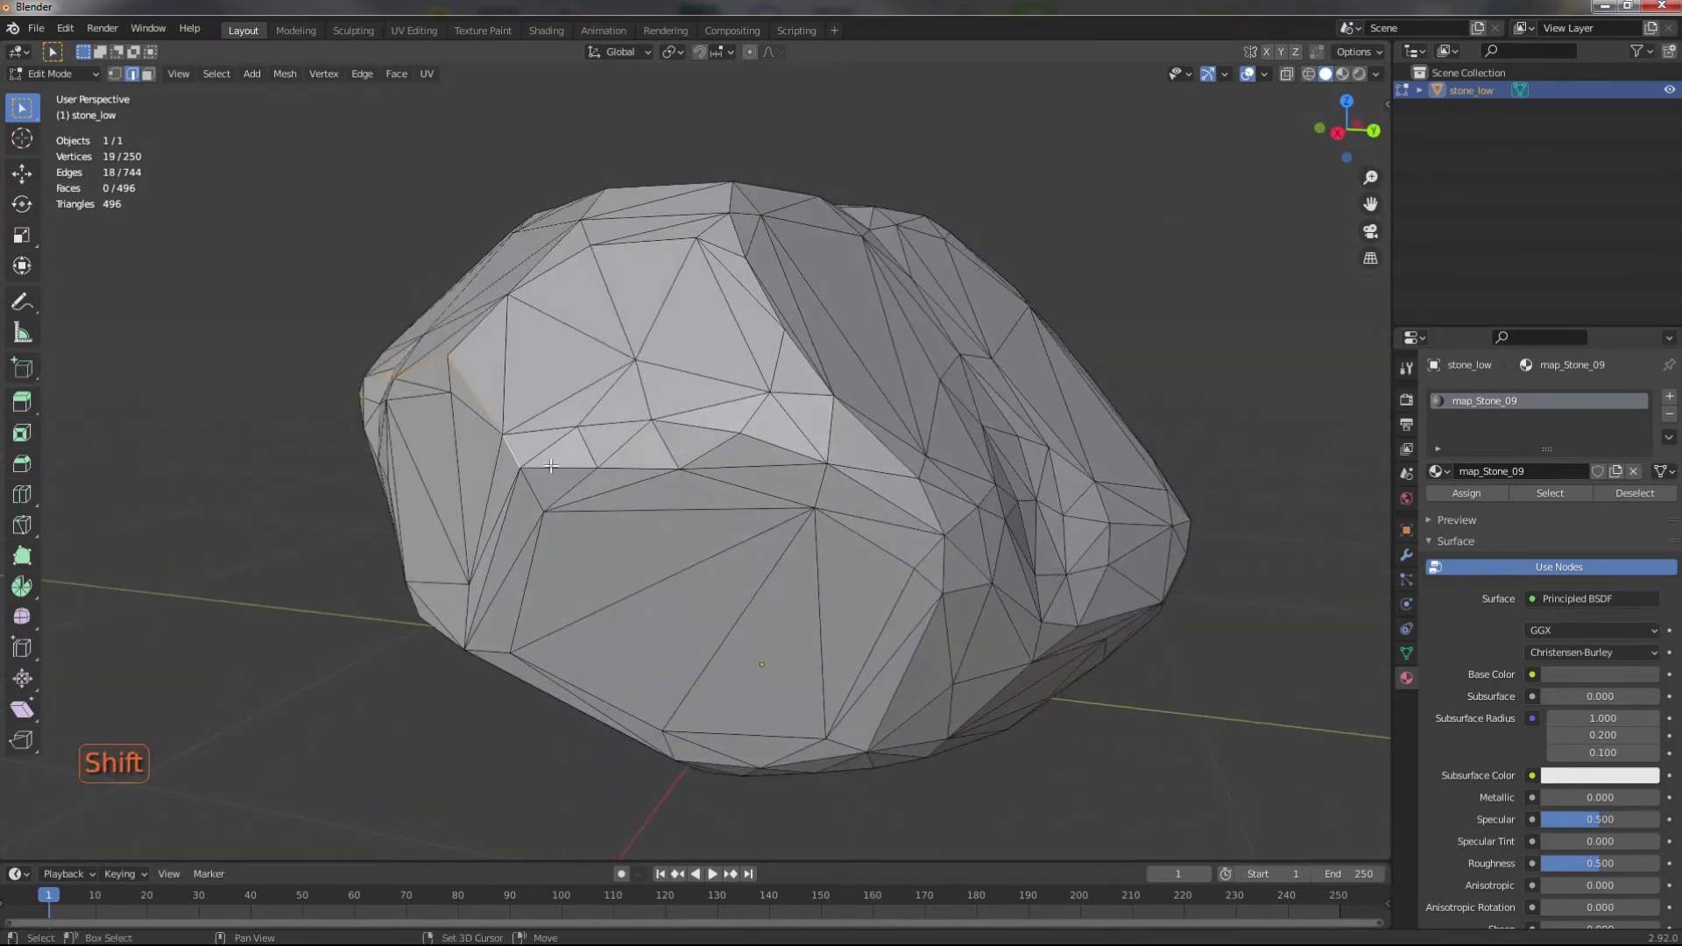
pyautogui.keyDown('shift'); pyautogui.click(559, 465); pyautogui.keyUp('shift')
pyautogui.keyDown('shift'); pyautogui.click(640, 464); pyautogui.keyUp('shift')
pyautogui.keyDown('shift'); pyautogui.click(854, 465); pyautogui.keyUp('shift')
pyautogui.moveTo(855, 464); pyautogui.dragTo(722, 559, button='middle')
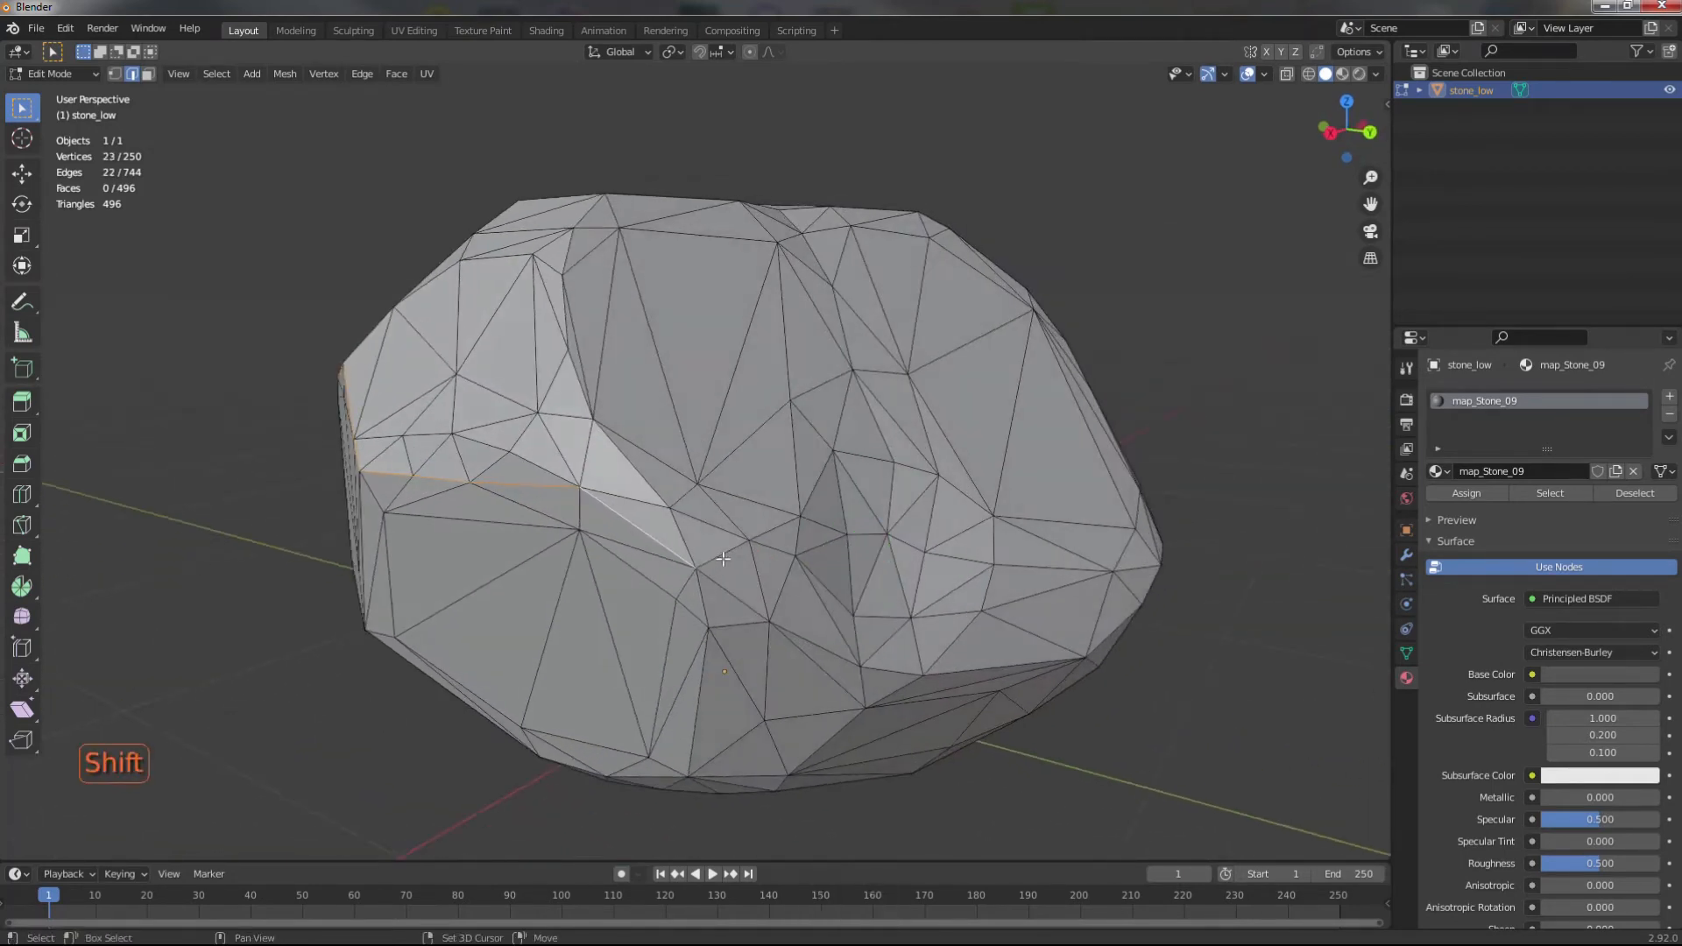
pyautogui.keyDown('shift'); pyautogui.click(736, 591); pyautogui.keyUp('shift')
pyautogui.keyDown('shift'); pyautogui.click(833, 659); pyautogui.keyUp('shift')
pyautogui.keyDown('shift'); pyautogui.click(893, 671); pyautogui.keyUp('shift')
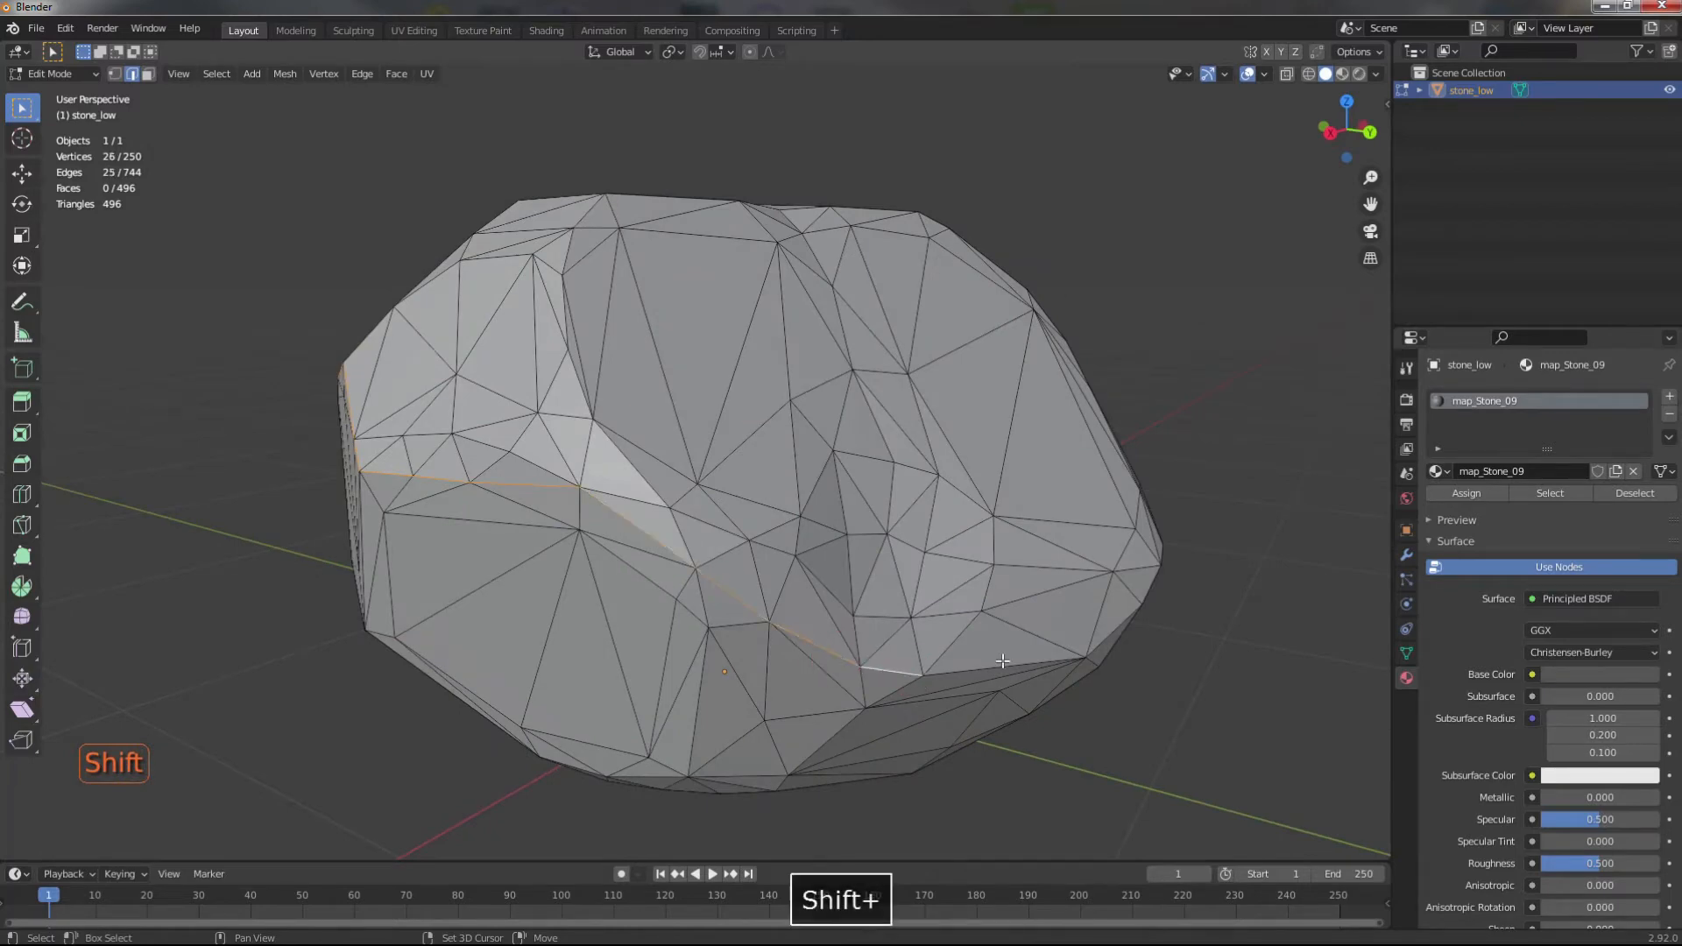
pyautogui.keyDown('shift'); pyautogui.click(1004, 663); pyautogui.keyUp('shift')
# - Add the ridge edges on the remaining sides, undoing wrong picks, to close the edge loop around the rock
pyautogui.moveTo(983, 649); pyautogui.dragTo(880, 637, button='middle')
pyautogui.keyDown('shift'); pyautogui.click(708, 626); pyautogui.keyUp('shift')
pyautogui.keyDown('shift'); pyautogui.click(780, 586); pyautogui.keyUp('shift')
pyautogui.moveTo(781, 586); pyautogui.dragTo(576, 607, button='middle')
pyautogui.keyDown('shift'); pyautogui.click(761, 568); pyautogui.keyUp('shift')
pyautogui.keyDown('shift'); pyautogui.click(616, 599); pyautogui.keyUp('shift')
pyautogui.keyDown('shift'); pyautogui.click(625, 597); pyautogui.keyUp('shift')
pyautogui.scroll(-3, 645, 586)
pyautogui.scroll(3, 593, 584)
pyautogui.hotkey('ctrl', 'z')
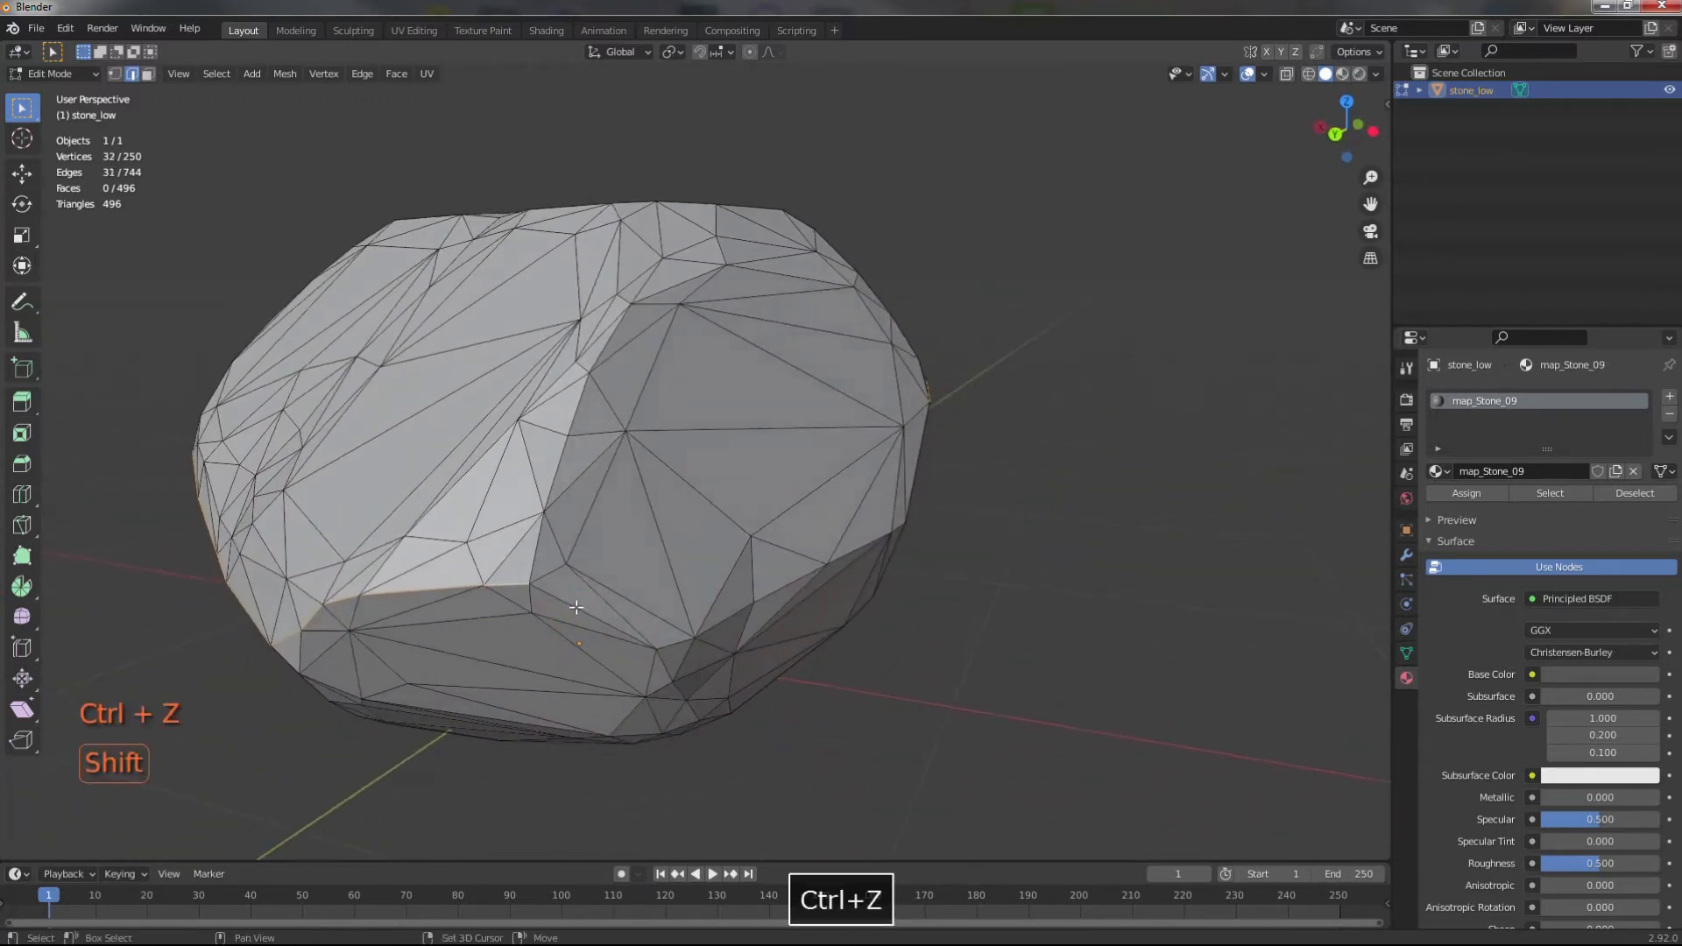
pyautogui.keyDown('shift'); pyautogui.click(670, 646); pyautogui.keyUp('shift')
pyautogui.moveTo(671, 646); pyautogui.dragTo(598, 624, button='middle')
pyautogui.keyDown('shift'); pyautogui.click(608, 606); pyautogui.keyUp('shift')
pyautogui.keyDown('shift'); pyautogui.click(682, 577); pyautogui.keyUp('shift')
pyautogui.moveTo(698, 570); pyautogui.dragTo(616, 570, button='middle')
pyautogui.keyDown('shift'); pyautogui.click(616, 570); pyautogui.keyUp('shift')
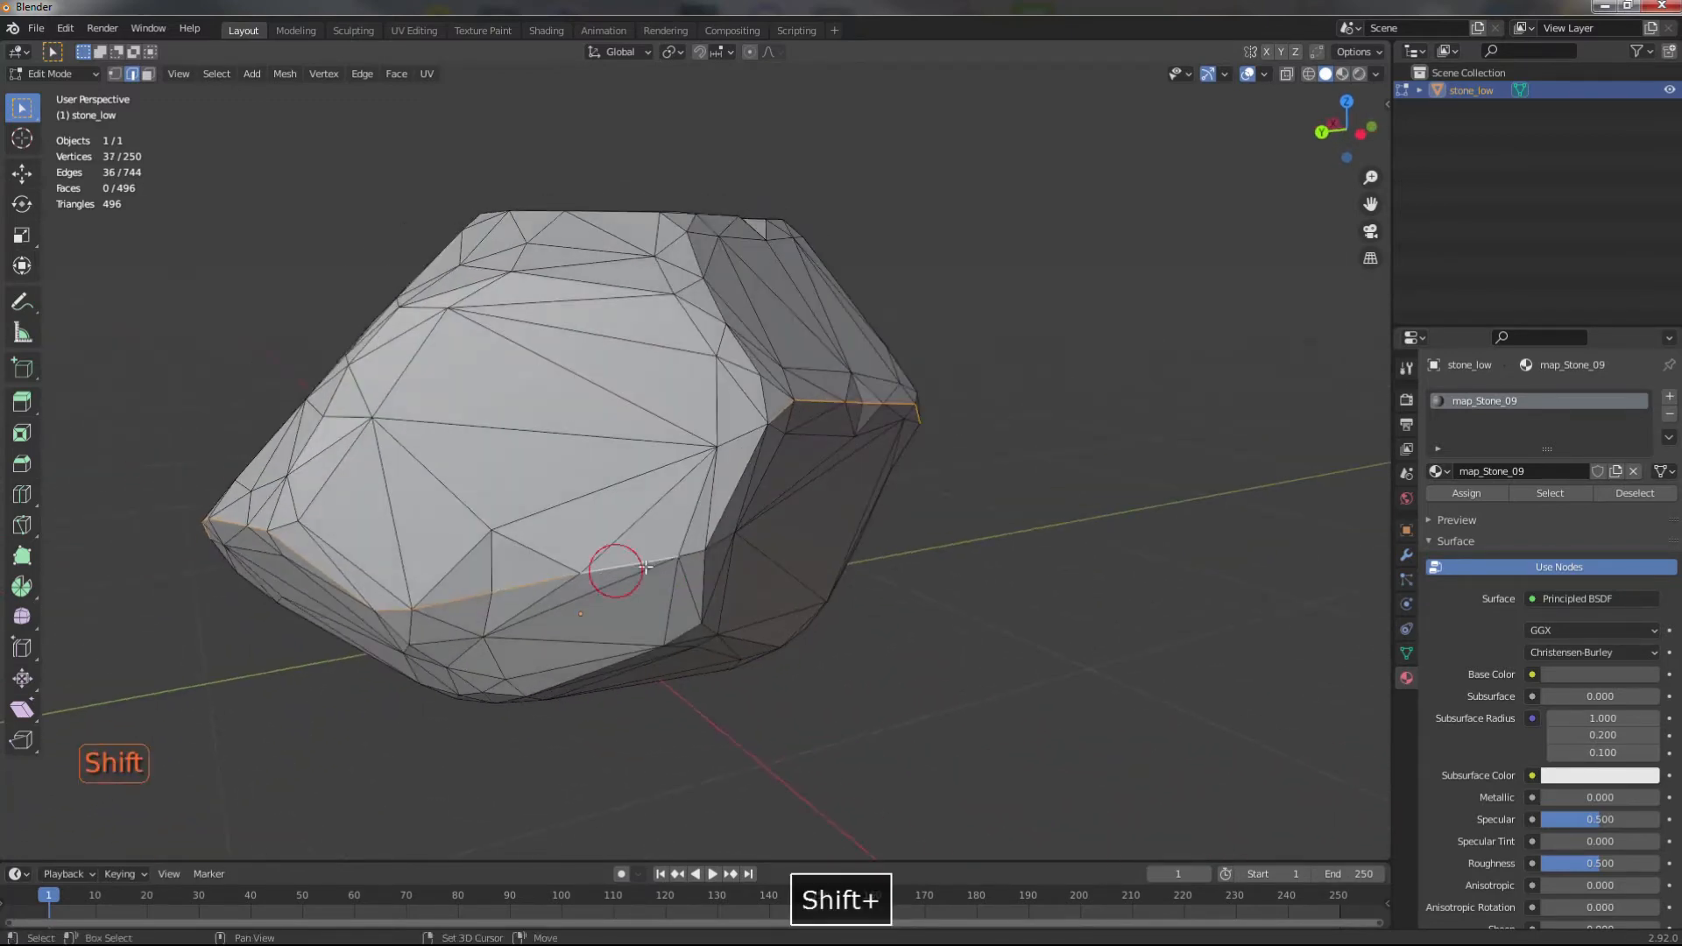
# - Mark the selected edge loop as a UV seam and clear the selection
pyautogui.rightClick(725, 514)
pyautogui.click(675, 774)
pyautogui.click(1033, 568)
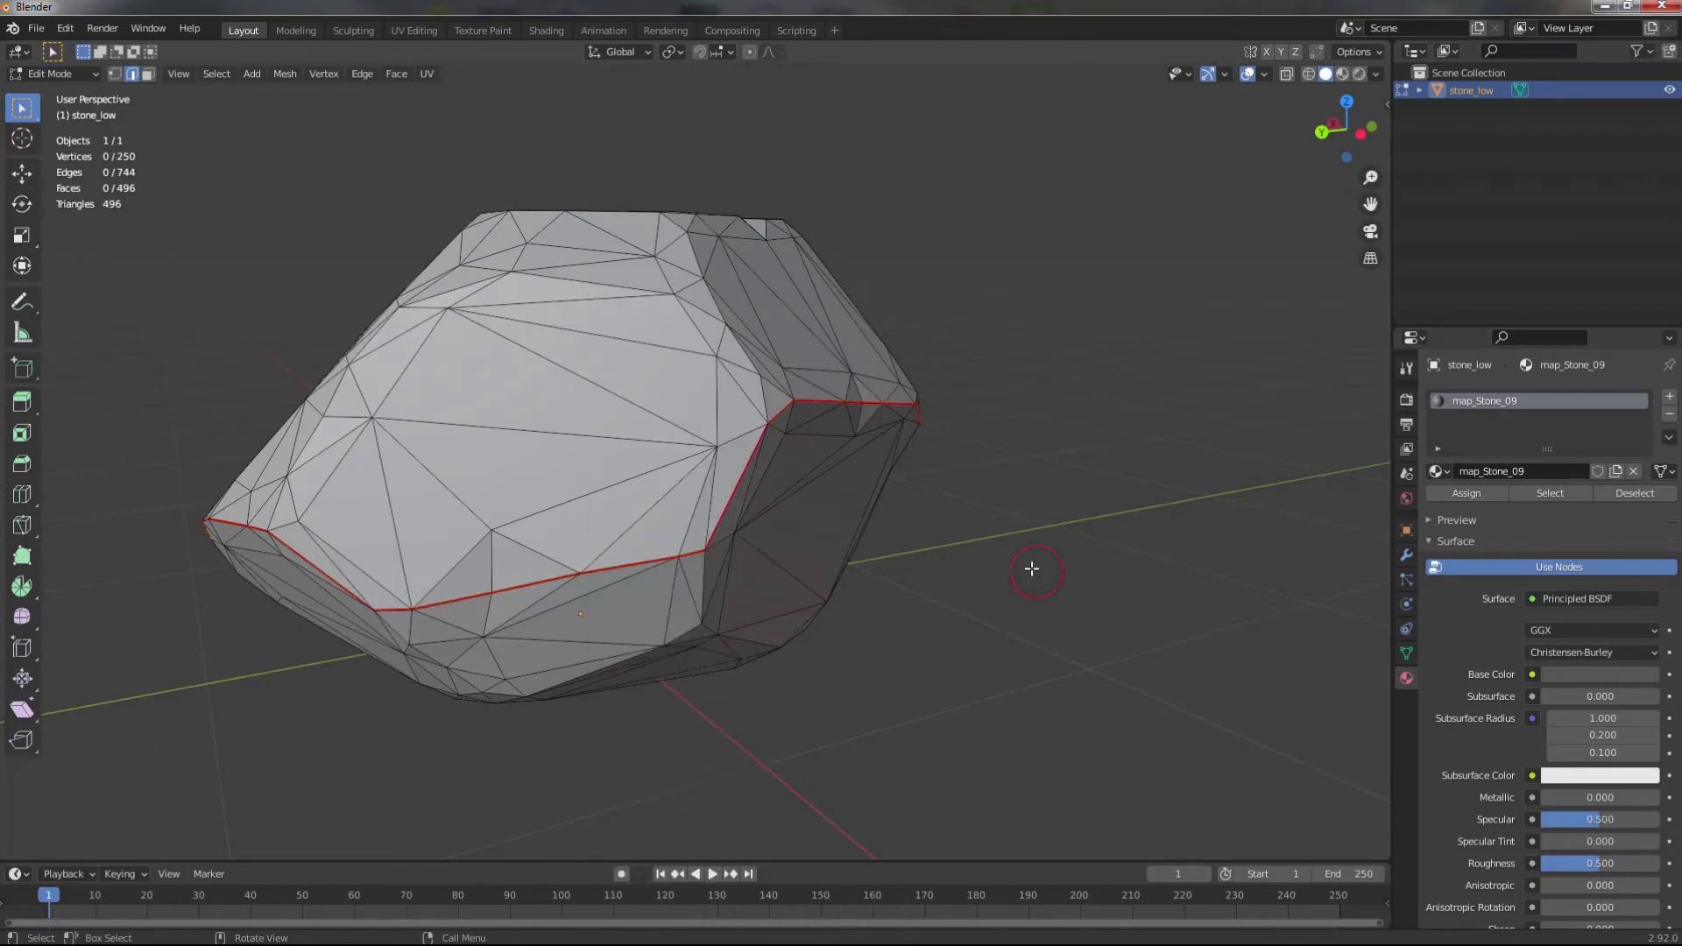
pyautogui.scroll(-4, 1033, 567)
pyautogui.moveTo(1033, 568); pyautogui.dragTo(886, 316, button='middle')
# - Open the UV Editing workspace, select the whole rock mesh and unwrap it along the seam
pyautogui.click(414, 29)
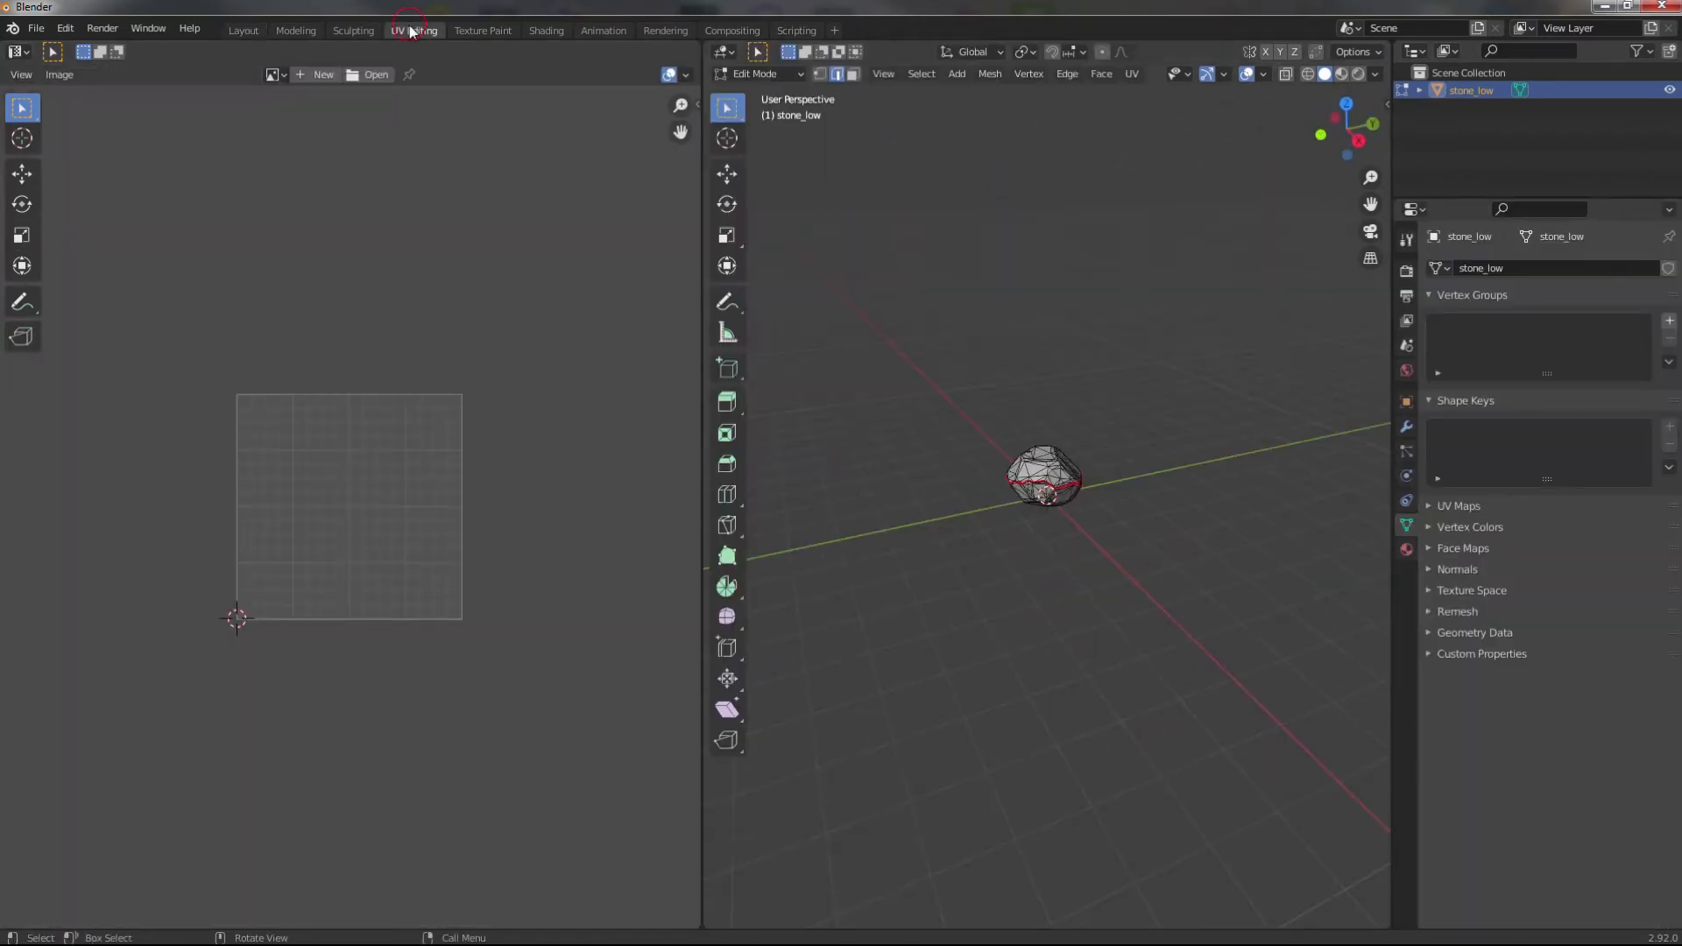
pyautogui.press('a')
pyautogui.click(1132, 73)
pyautogui.click(1163, 94)
pyautogui.scroll(5, 418, 552)
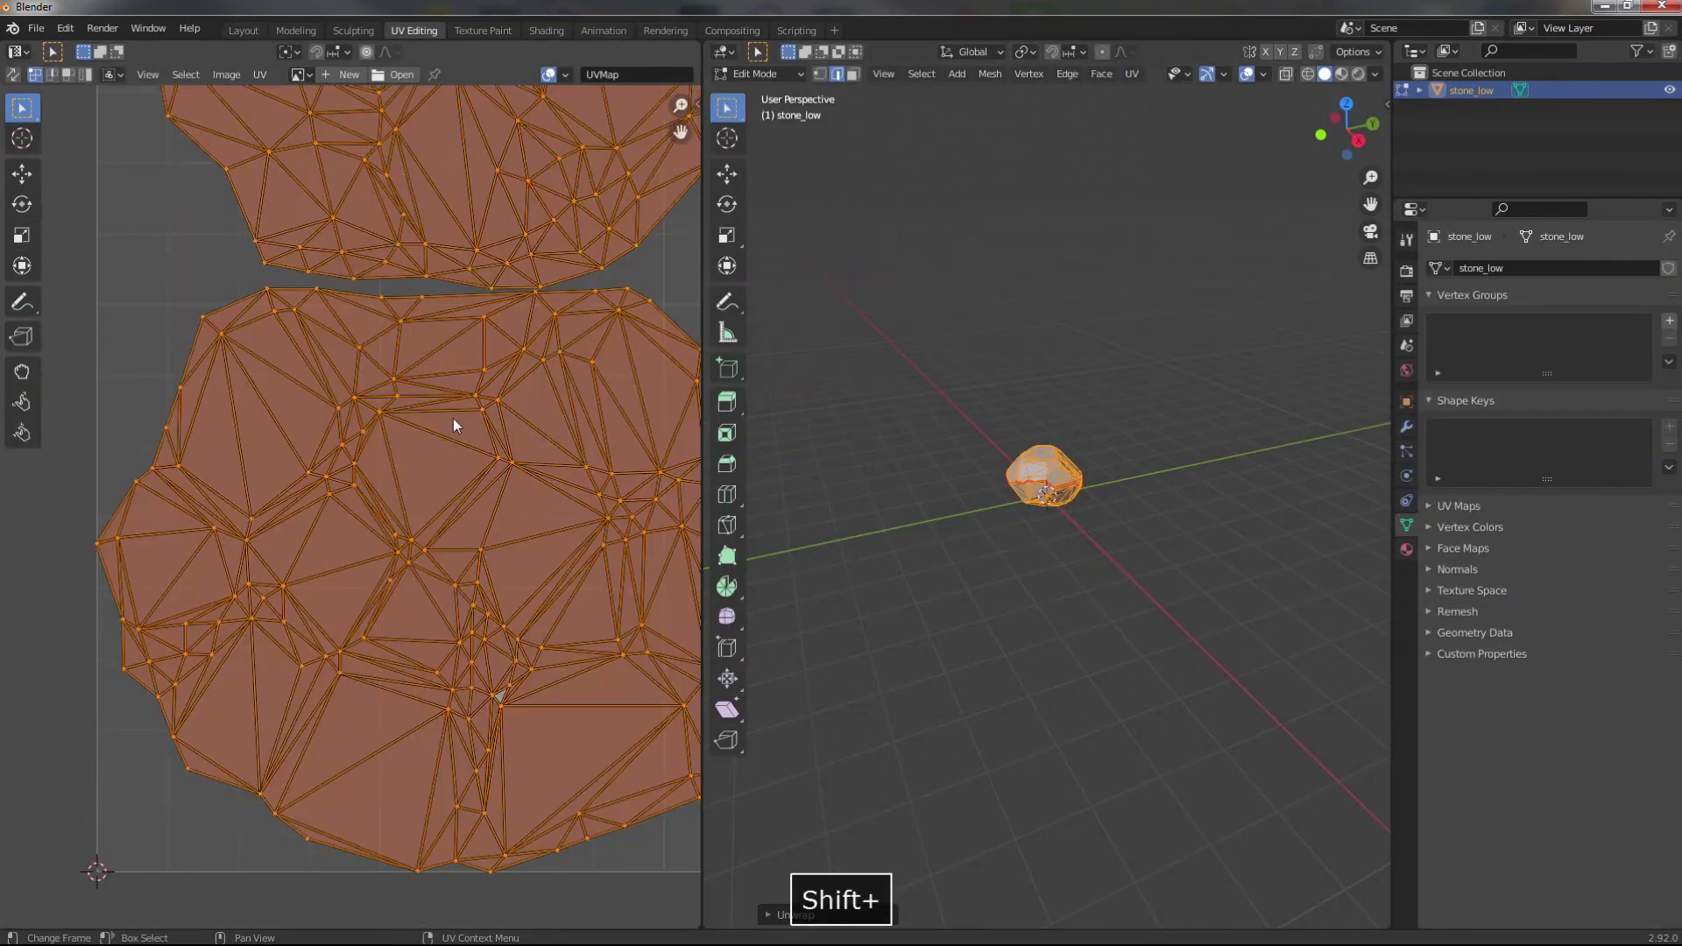
pyautogui.scroll(-2, 454, 418)
pyautogui.scroll(2, 312, 613)
pyautogui.scroll(1, 417, 540)
pyautogui.scroll(-4, 413, 552)
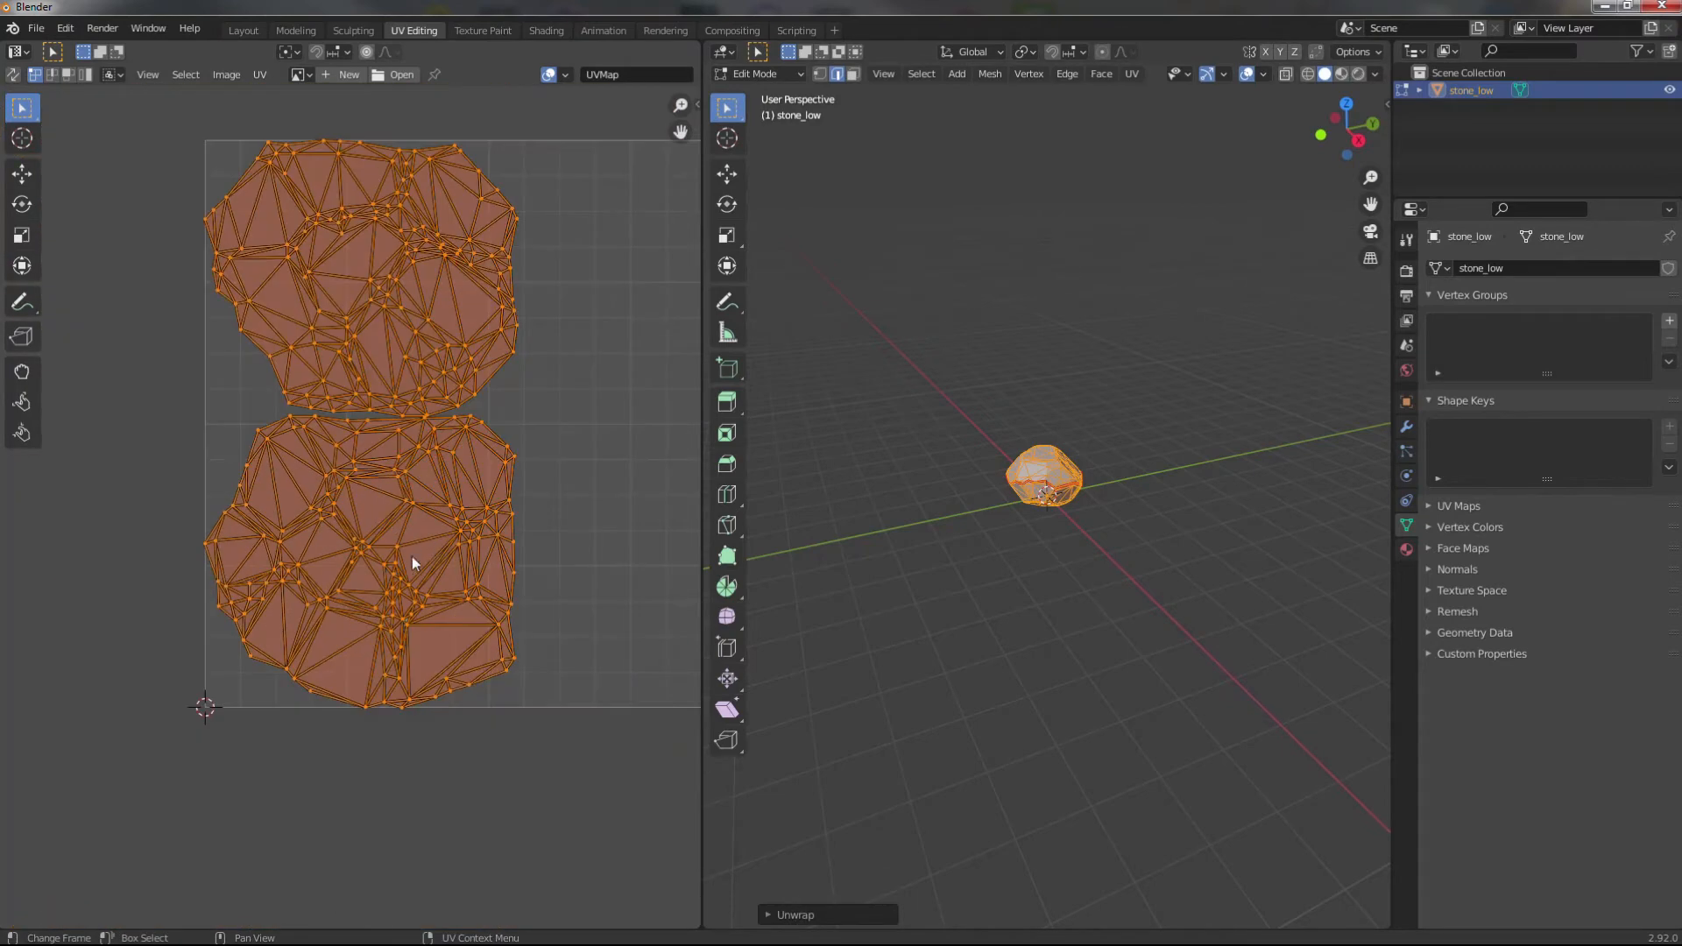
# - Unwrap the UVs again with the Angle Based method and a margin of 0.02
pyautogui.click(260, 74)
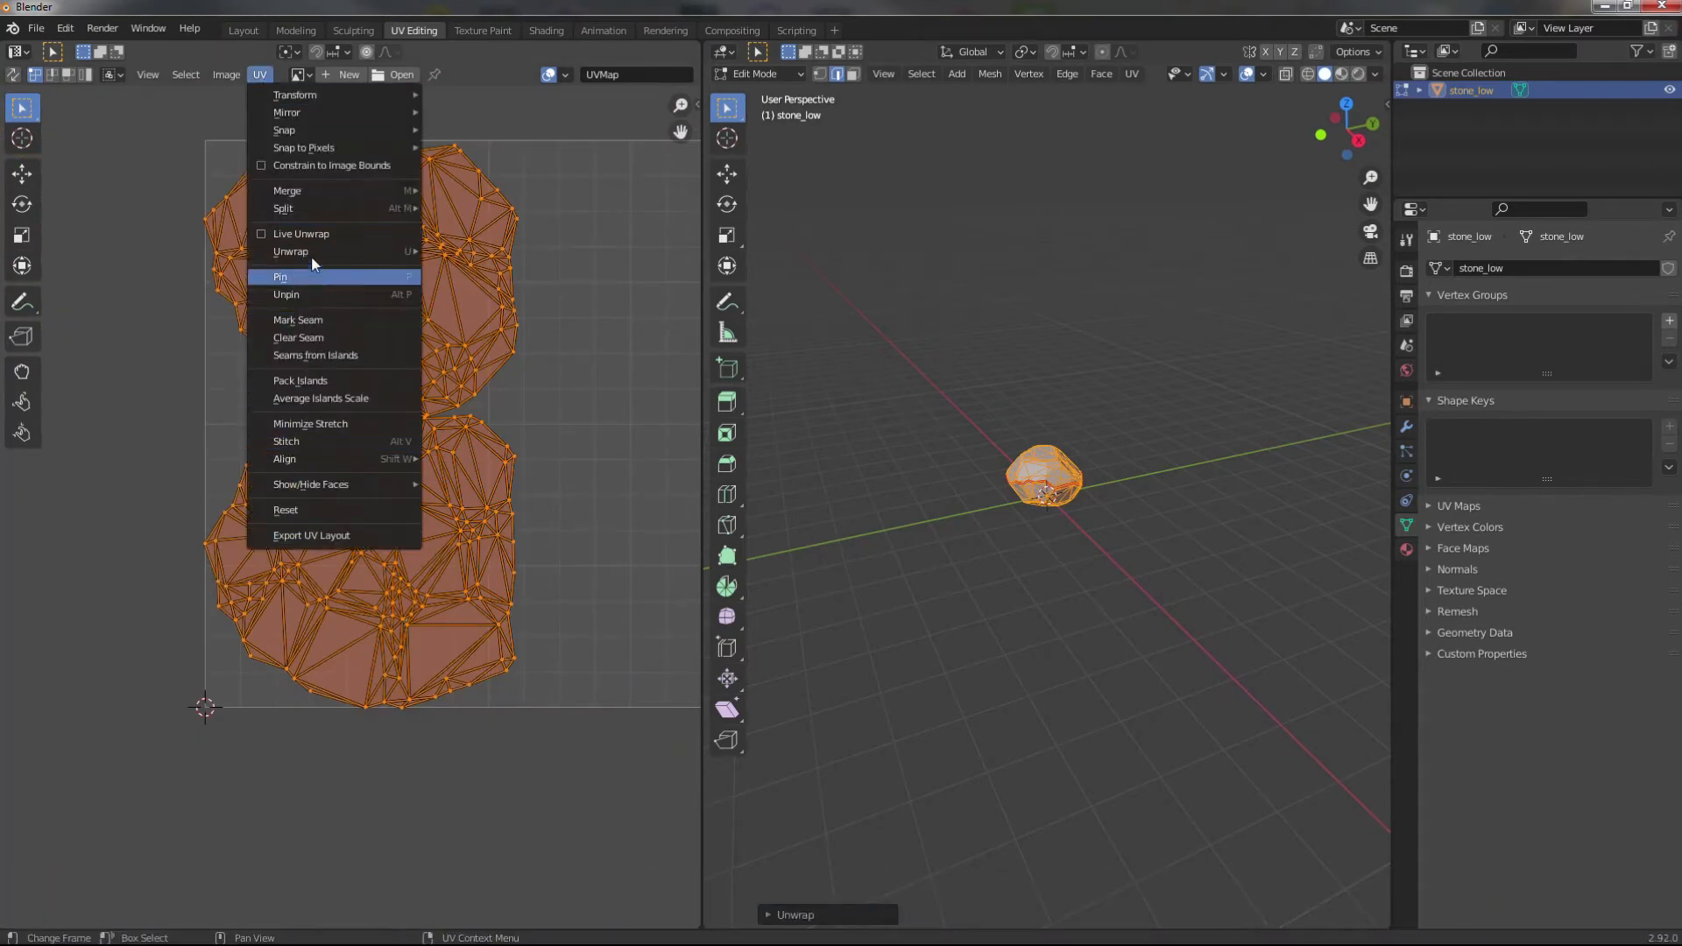
pyautogui.moveTo(312, 255)
pyautogui.click(496, 253)
pyautogui.click(163, 903)
pyautogui.click(240, 907)
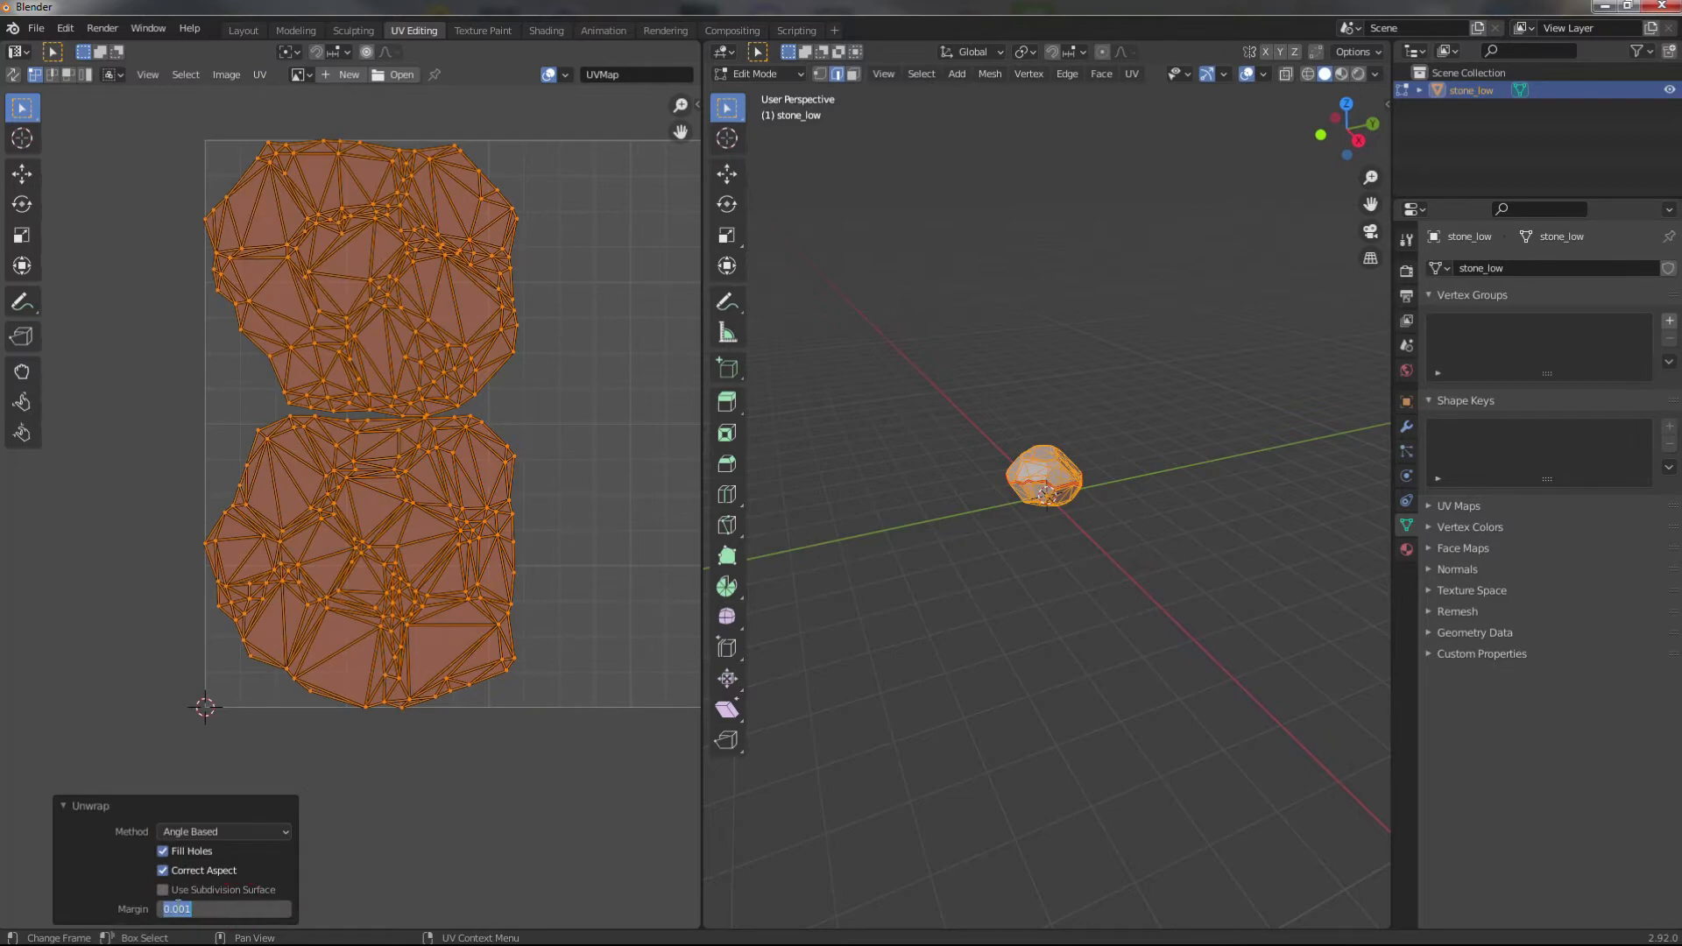
pyautogui.write('2')
pyautogui.press('Return')
# - Deselect the UVs and examine the gap between the two islands and their distance from the UV border
pyautogui.scroll(3, 482, 759)
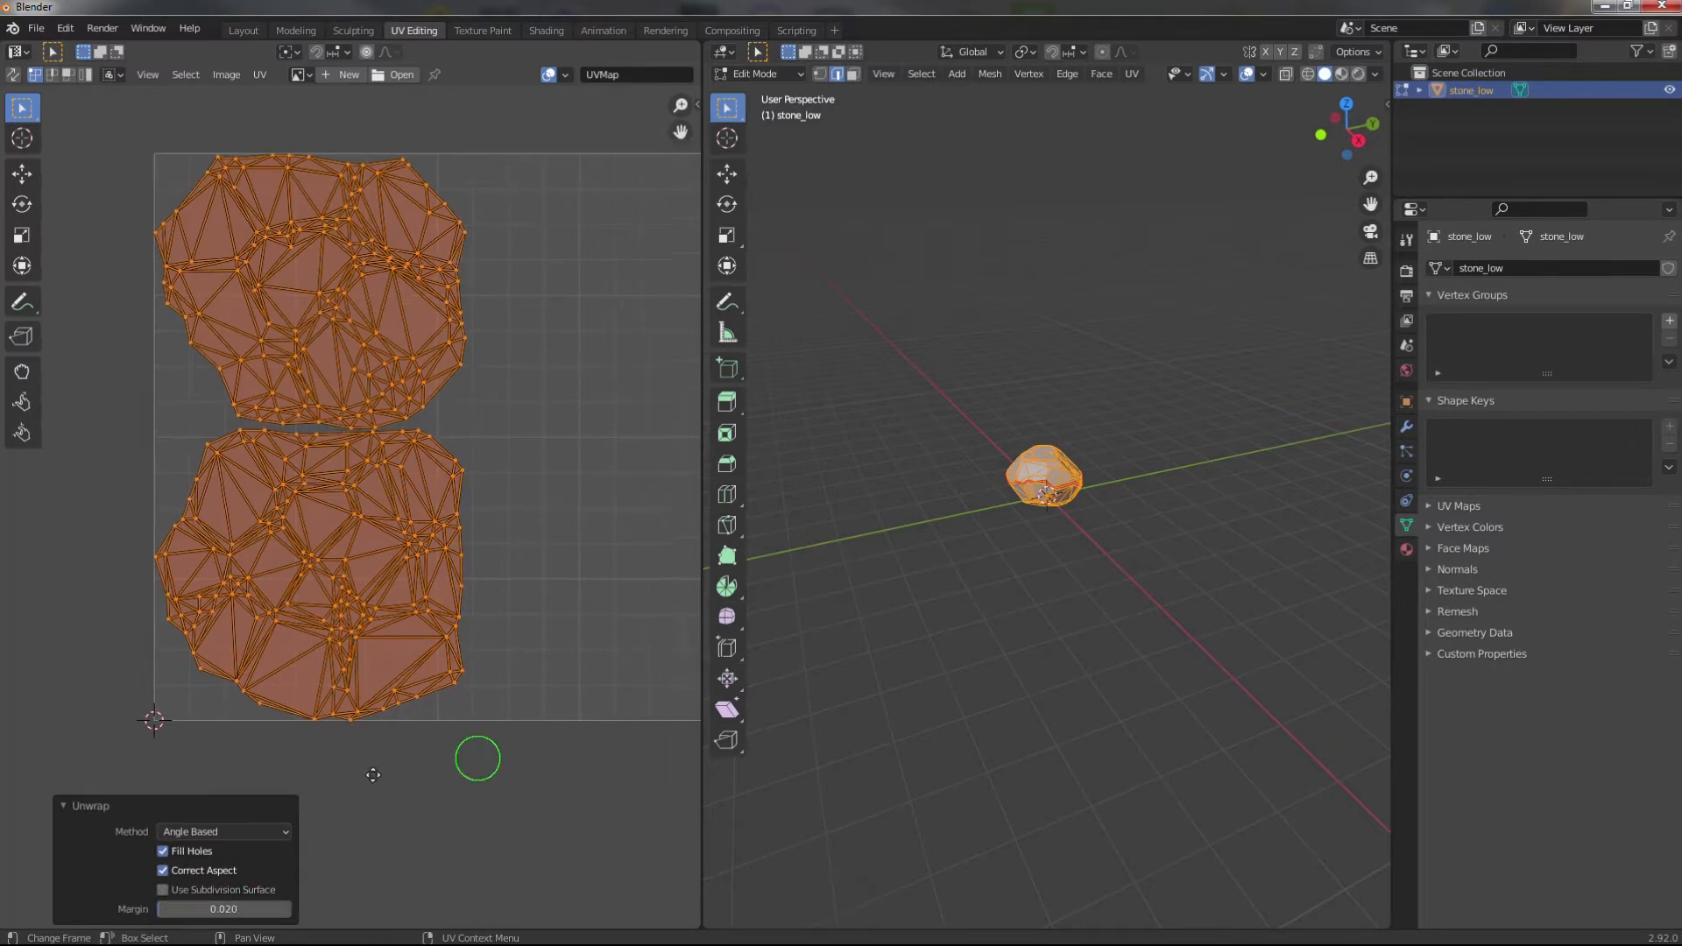
pyautogui.scroll(4, 375, 391)
pyautogui.scroll(-5, 487, 229)
pyautogui.scroll(6, 424, 482)
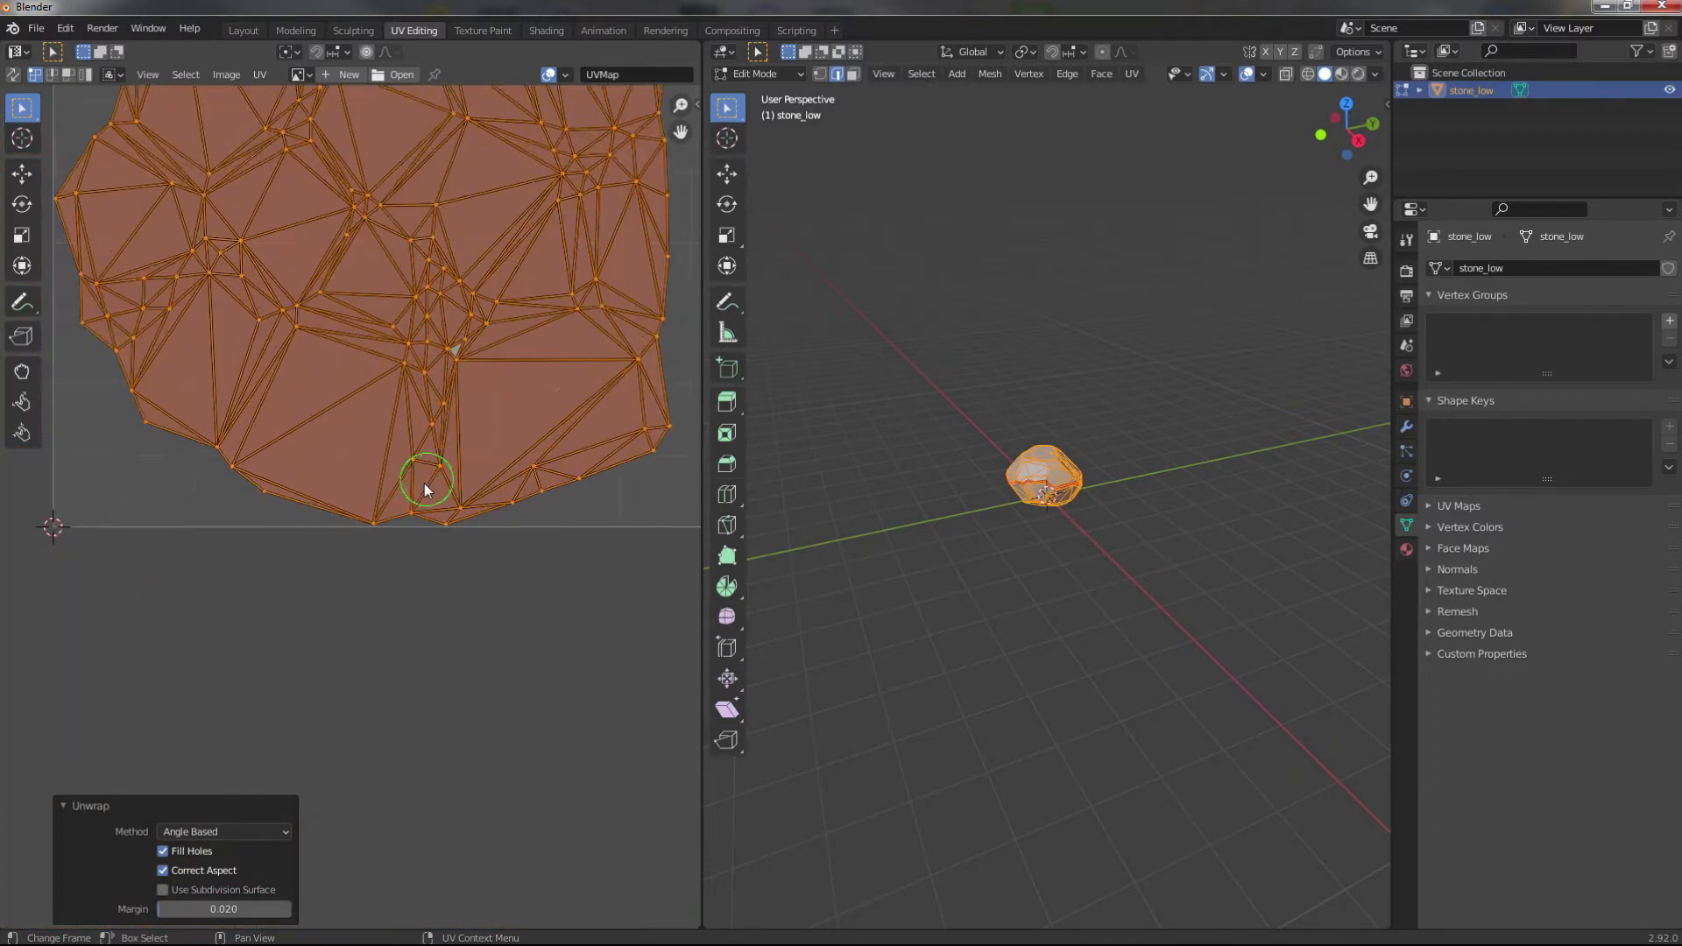
pyautogui.click(225, 922)
pyautogui.scroll(-6, 368, 526)
pyautogui.scroll(-2, 416, 640)
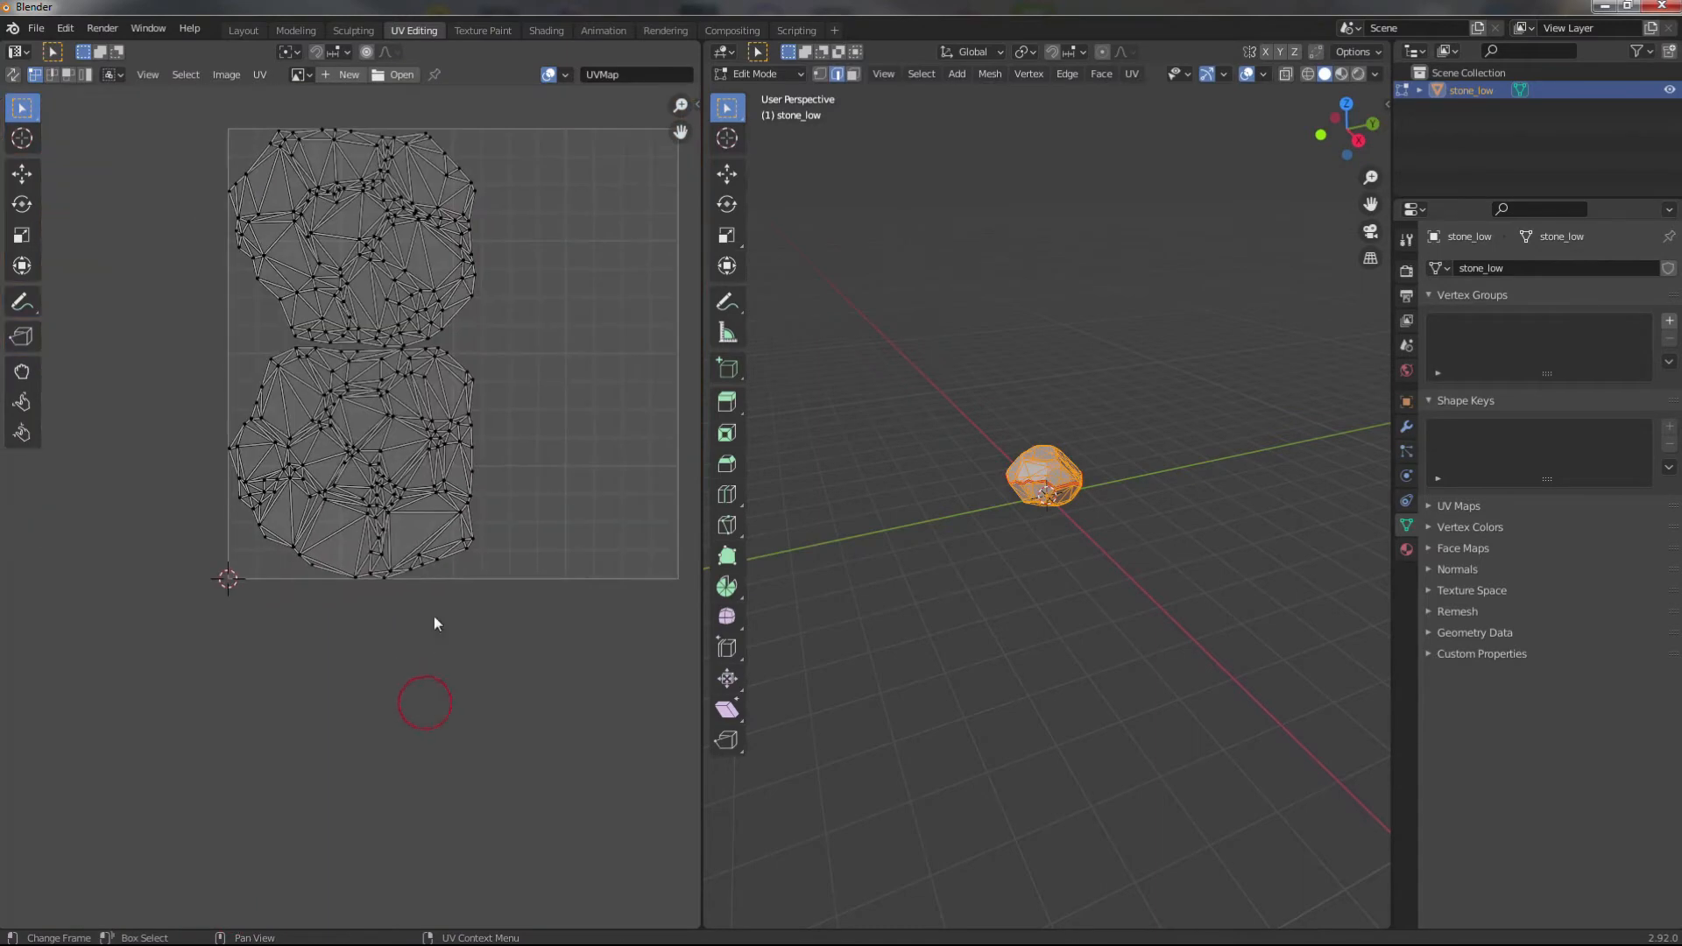
pyautogui.scroll(7, 395, 438)
pyautogui.scroll(-5, 373, 376)
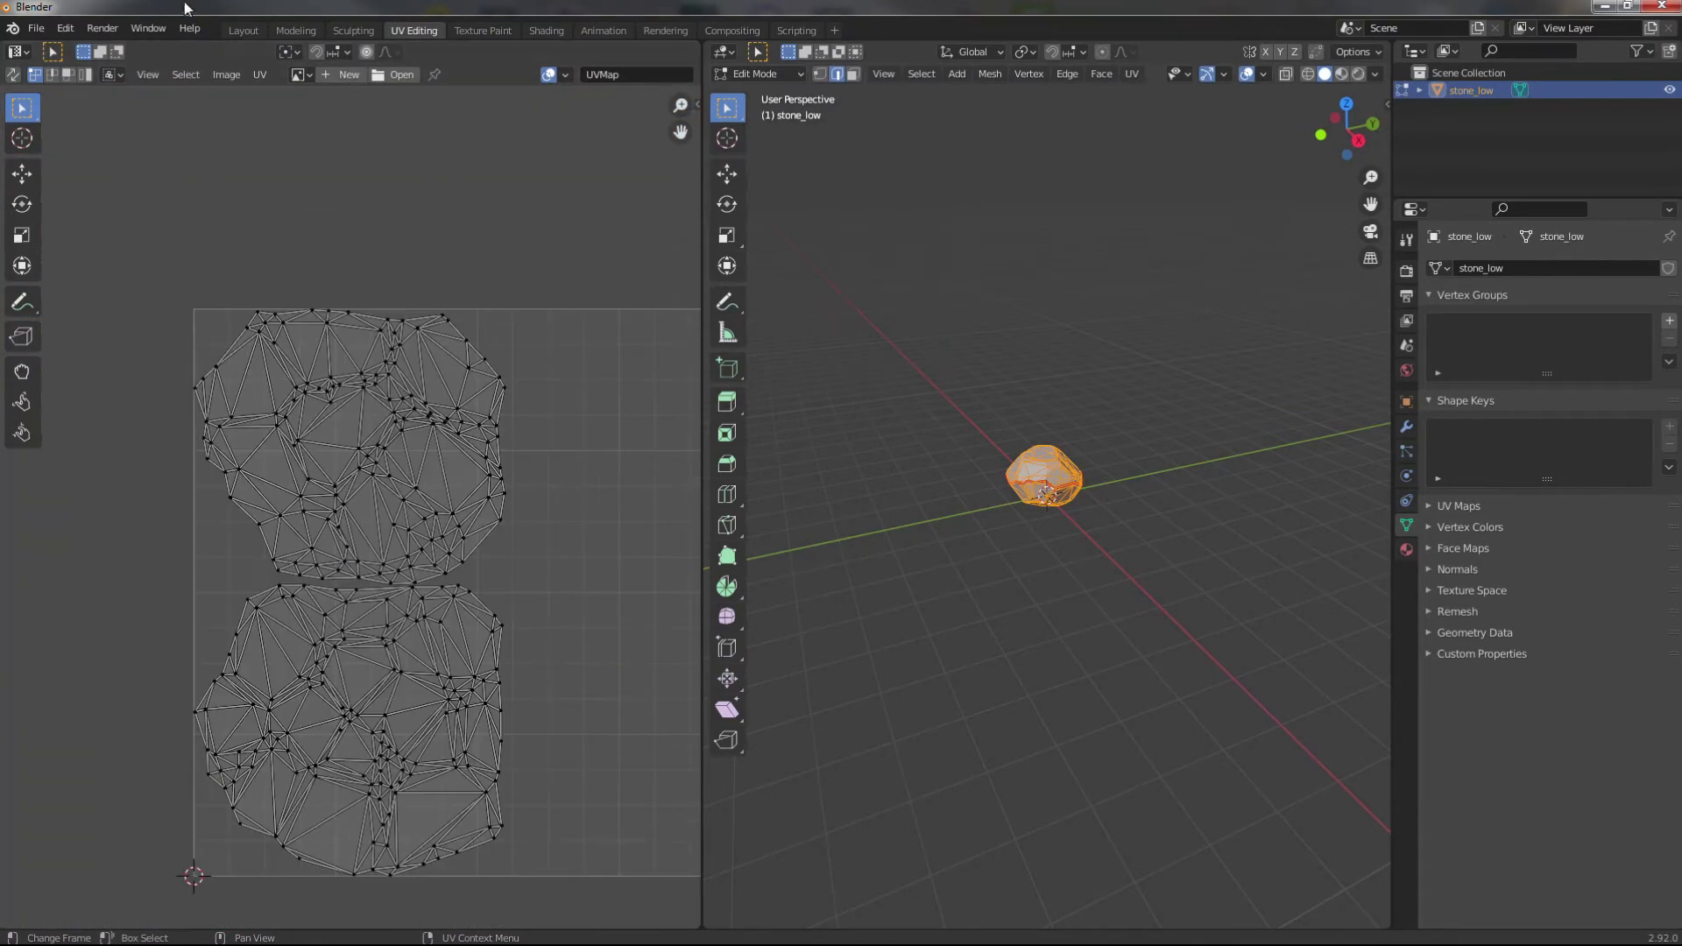
# - Return to the Layout workspace in Object Mode and apply Shade Smooth to the rock
pyautogui.click(244, 30)
pyautogui.moveTo(824, 631); pyautogui.dragTo(797, 335, button='middle')
pyautogui.scroll(-4, 881, 578)
pyautogui.rightClick(733, 449)
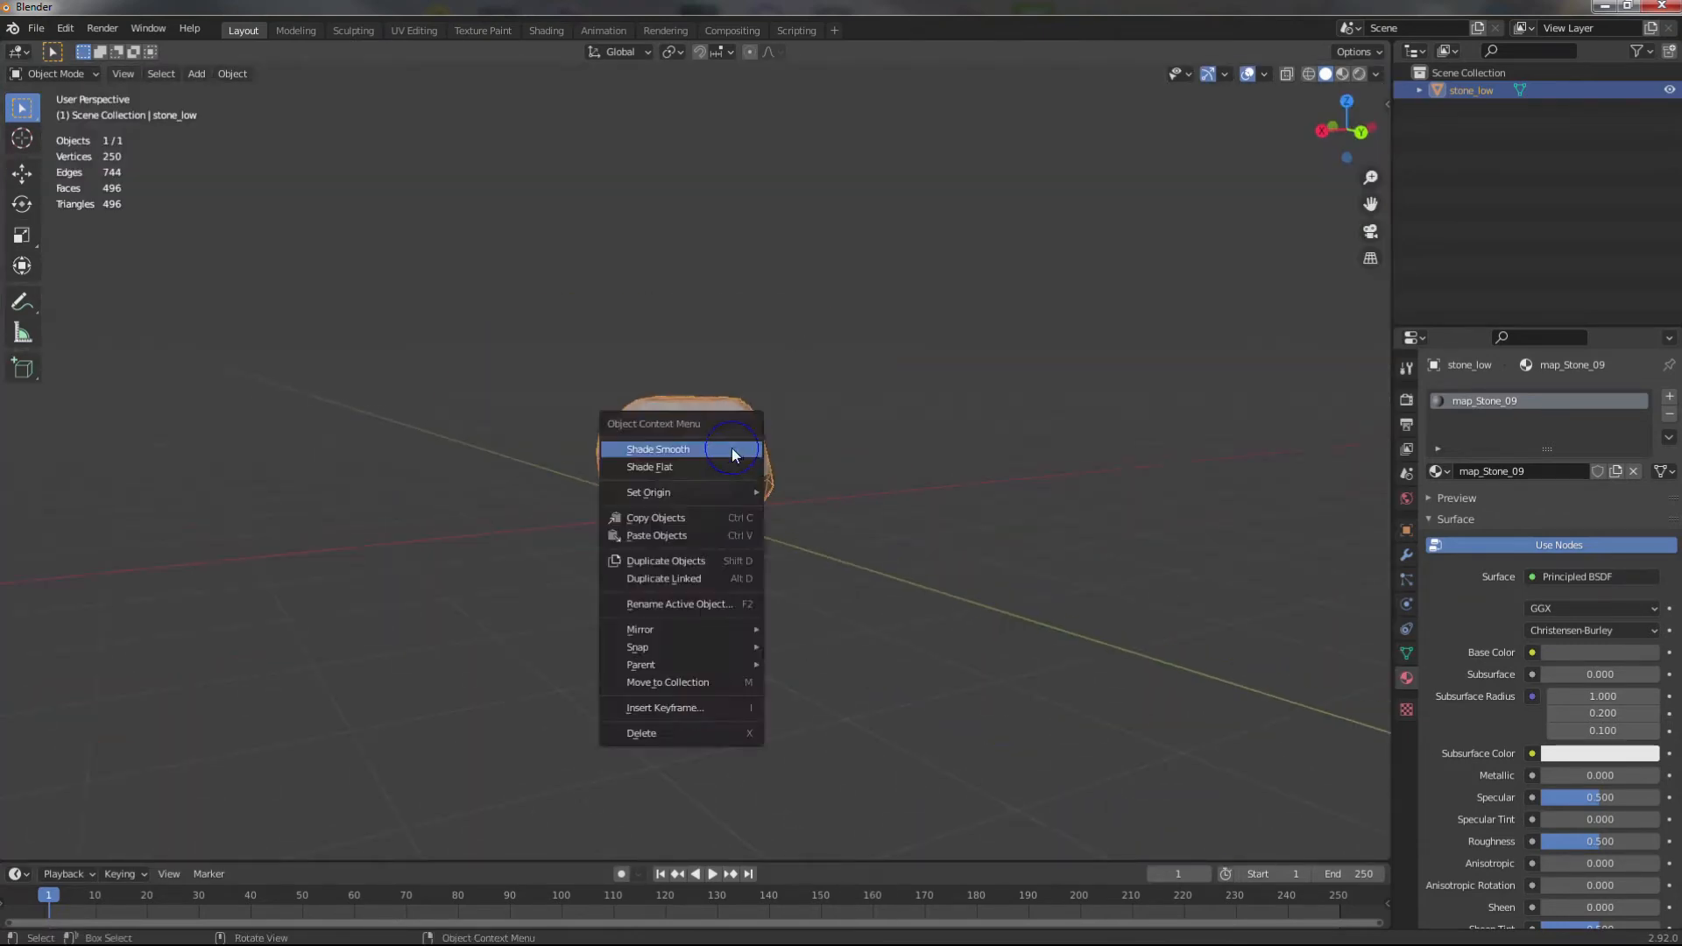
pyautogui.click(732, 448)
pyautogui.moveTo(795, 499); pyautogui.dragTo(797, 605, button='middle')
# - Export the unwrapped rock as Wavefront OBJ, overwriting stone_low.obj in F:\Downloads\STONE_09
pyautogui.click(40, 29)
pyautogui.moveTo(88, 283)
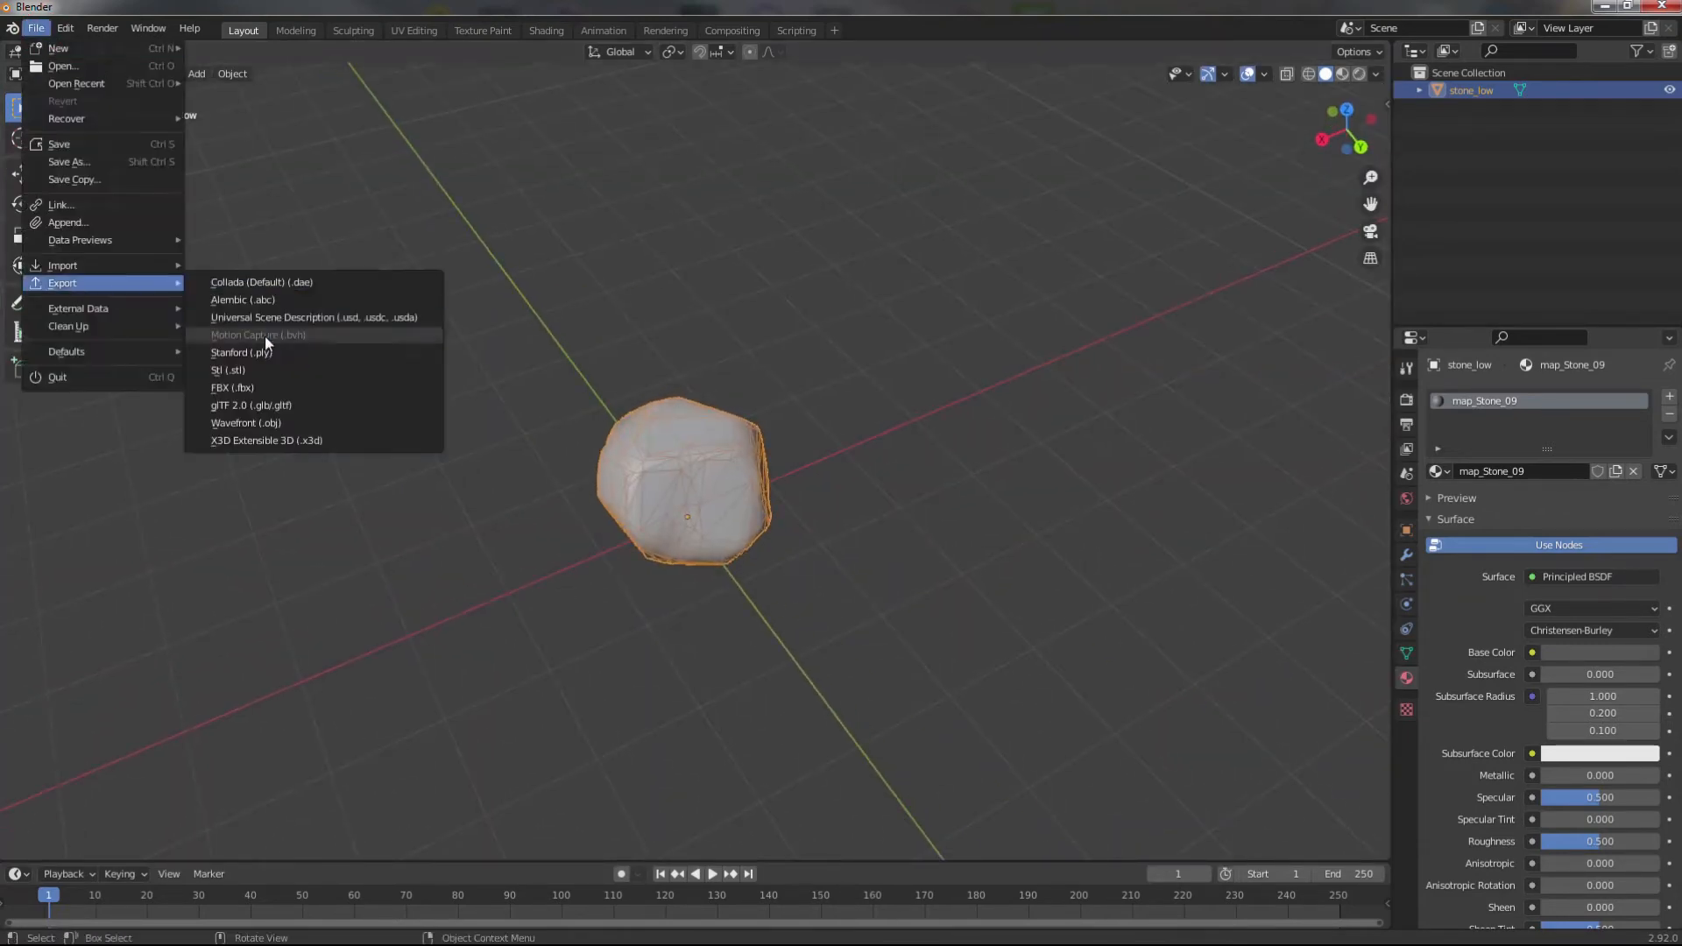
pyautogui.click(230, 427)
pyautogui.click(492, 678)
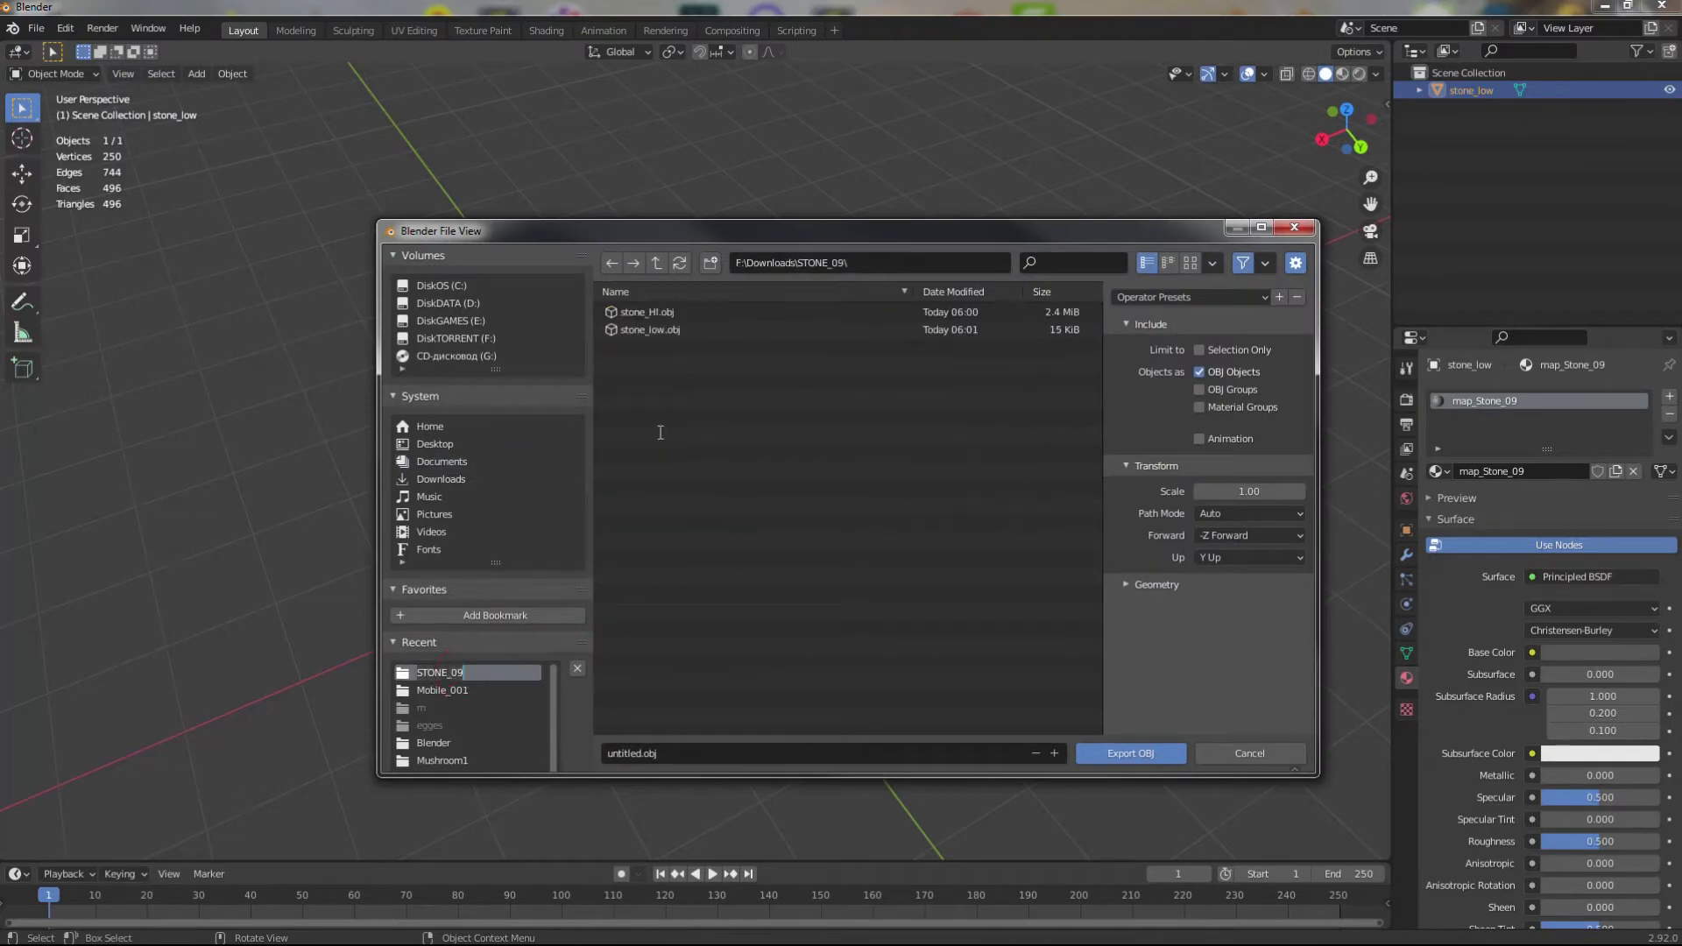
pyautogui.click(1095, 331)
pyautogui.click(1100, 755)
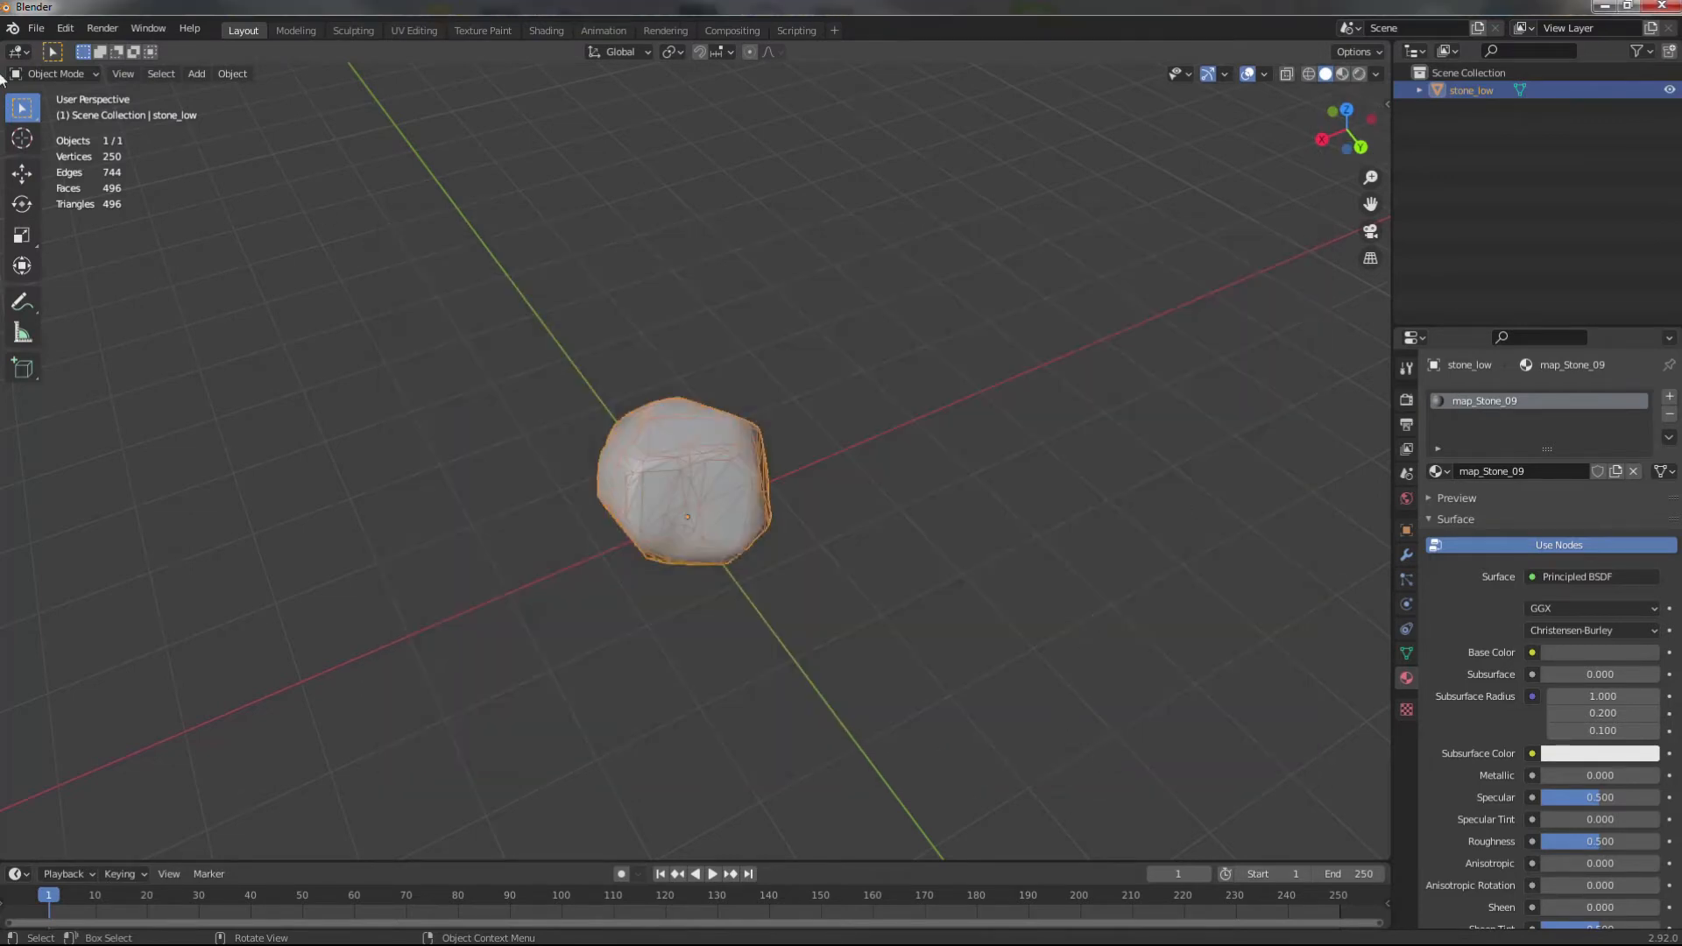
# - Save the Blender scene as stone09_001 in the folder F:\Downloads\STONE_09
pyautogui.click(36, 28)
pyautogui.click(61, 179)
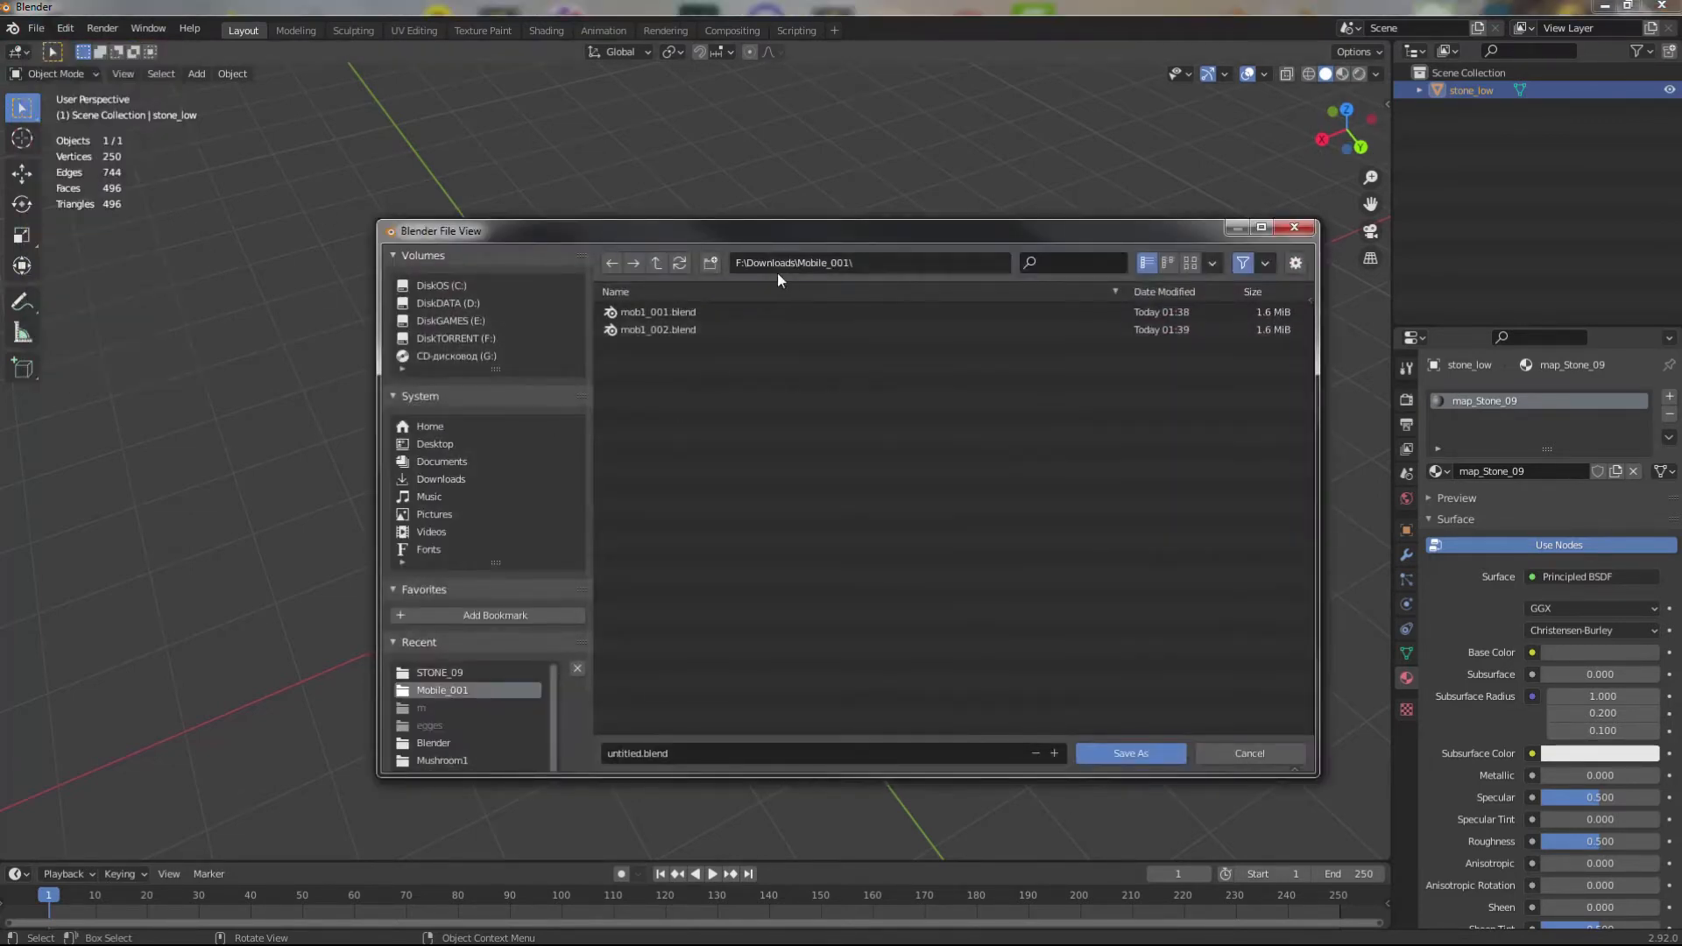
pyautogui.click(657, 263)
pyautogui.doubleClick(664, 580)
pyautogui.click(696, 755)
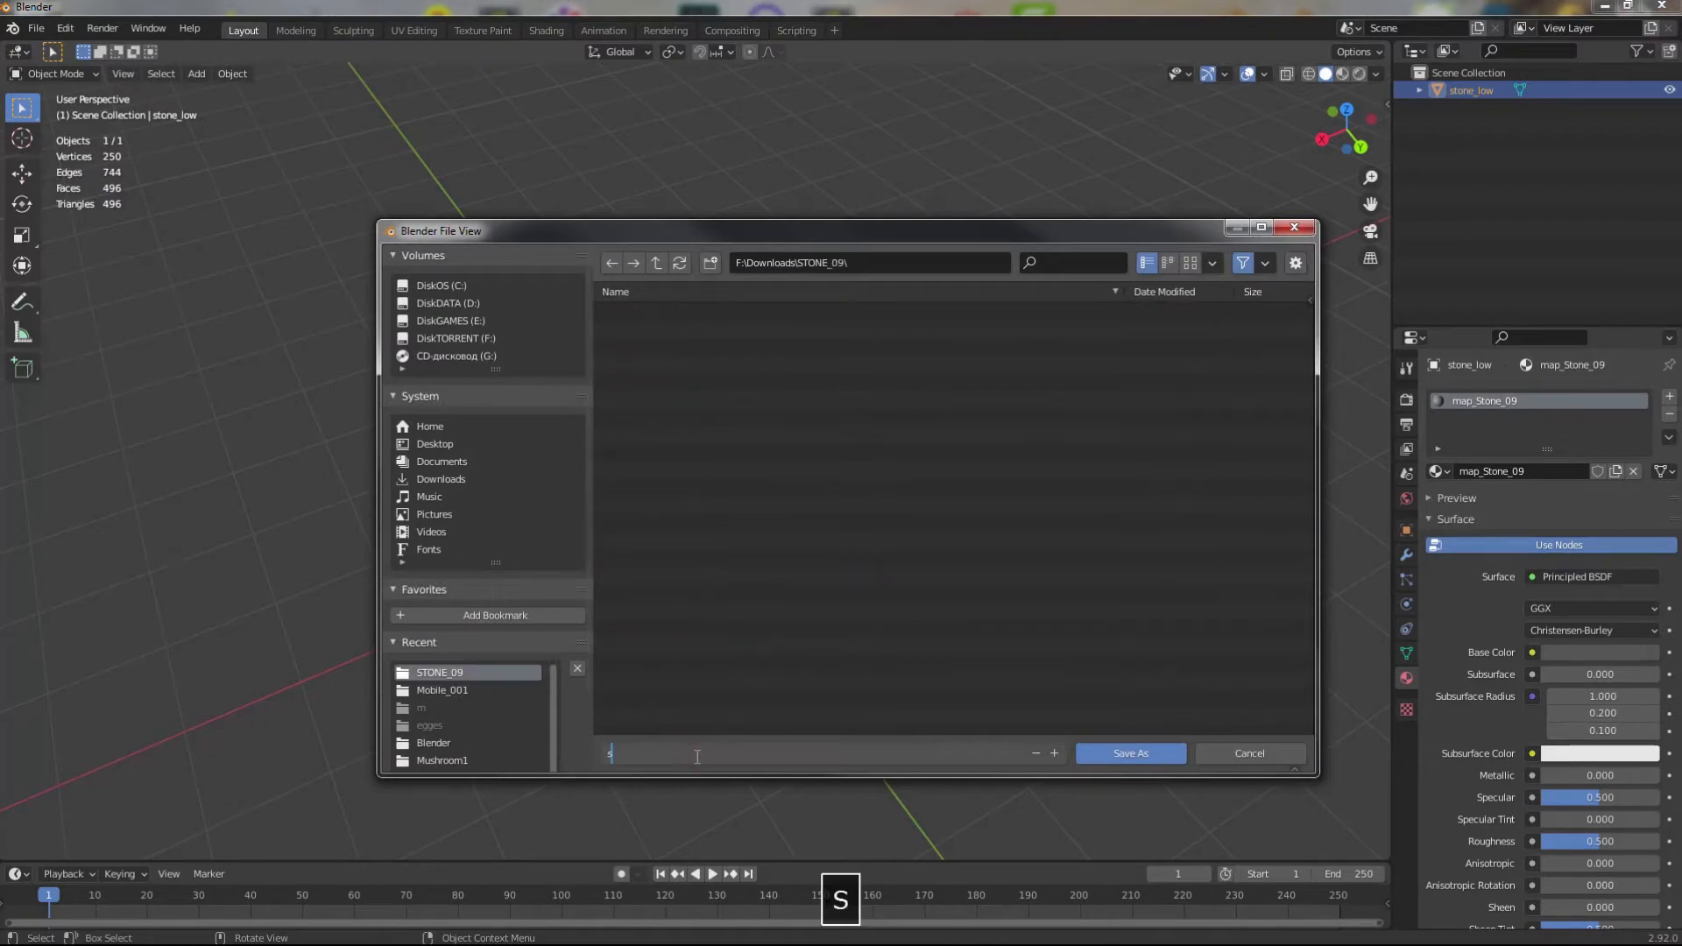
pyautogui.write('stone09_001')
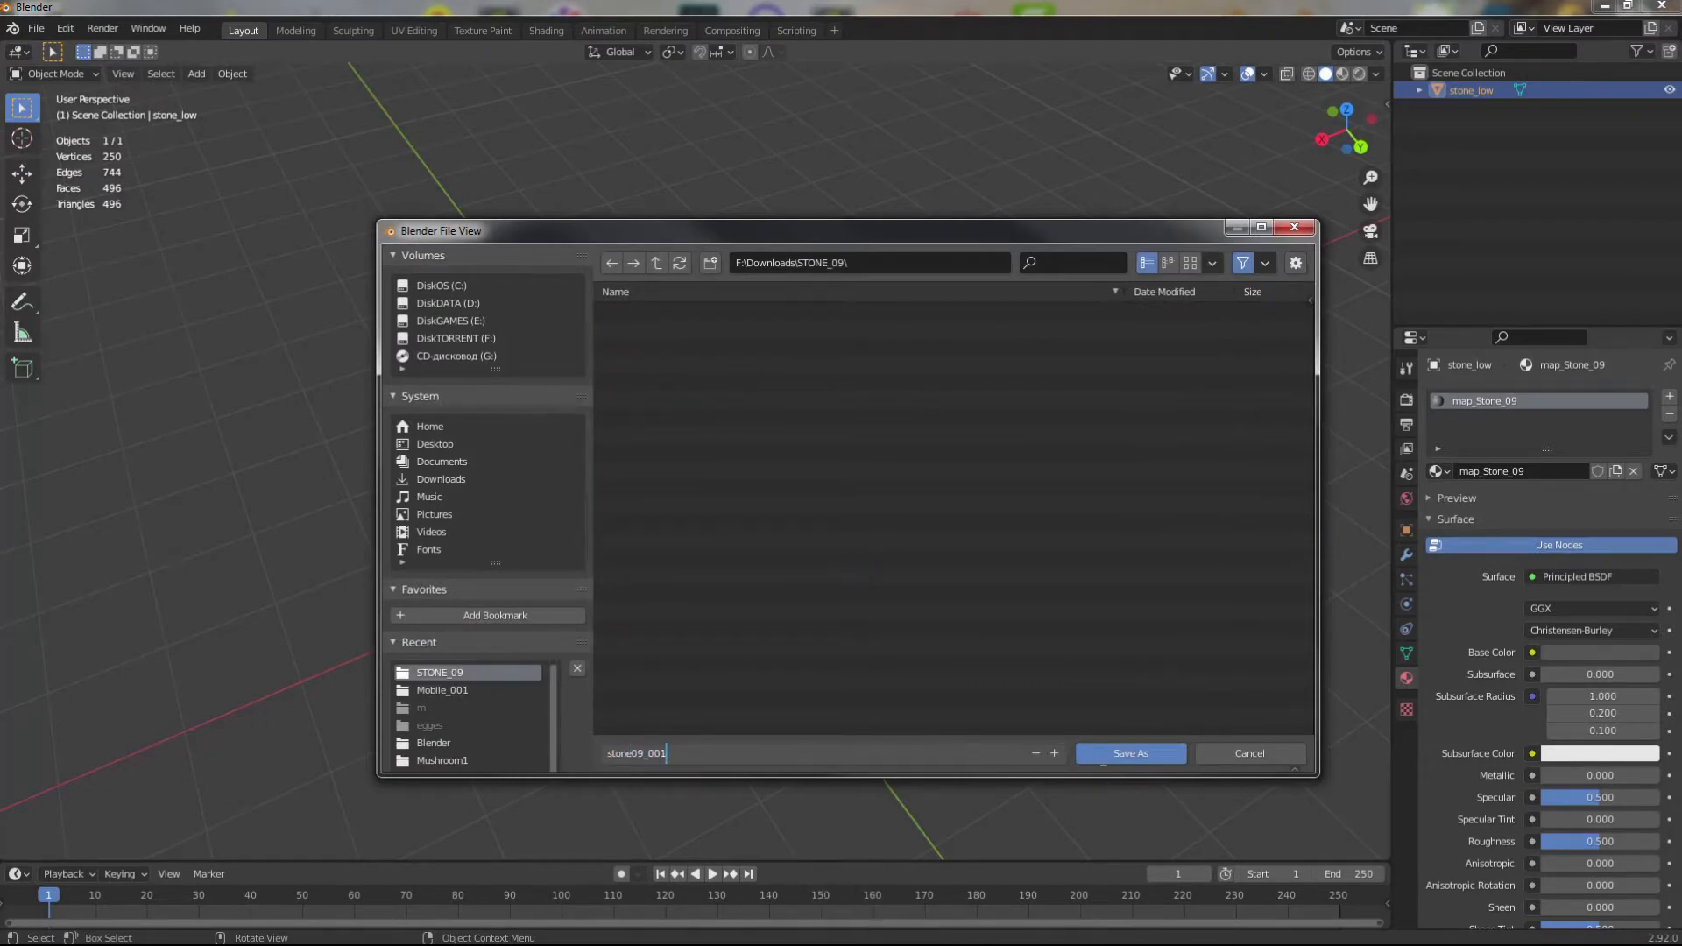
pyautogui.click(1127, 755)
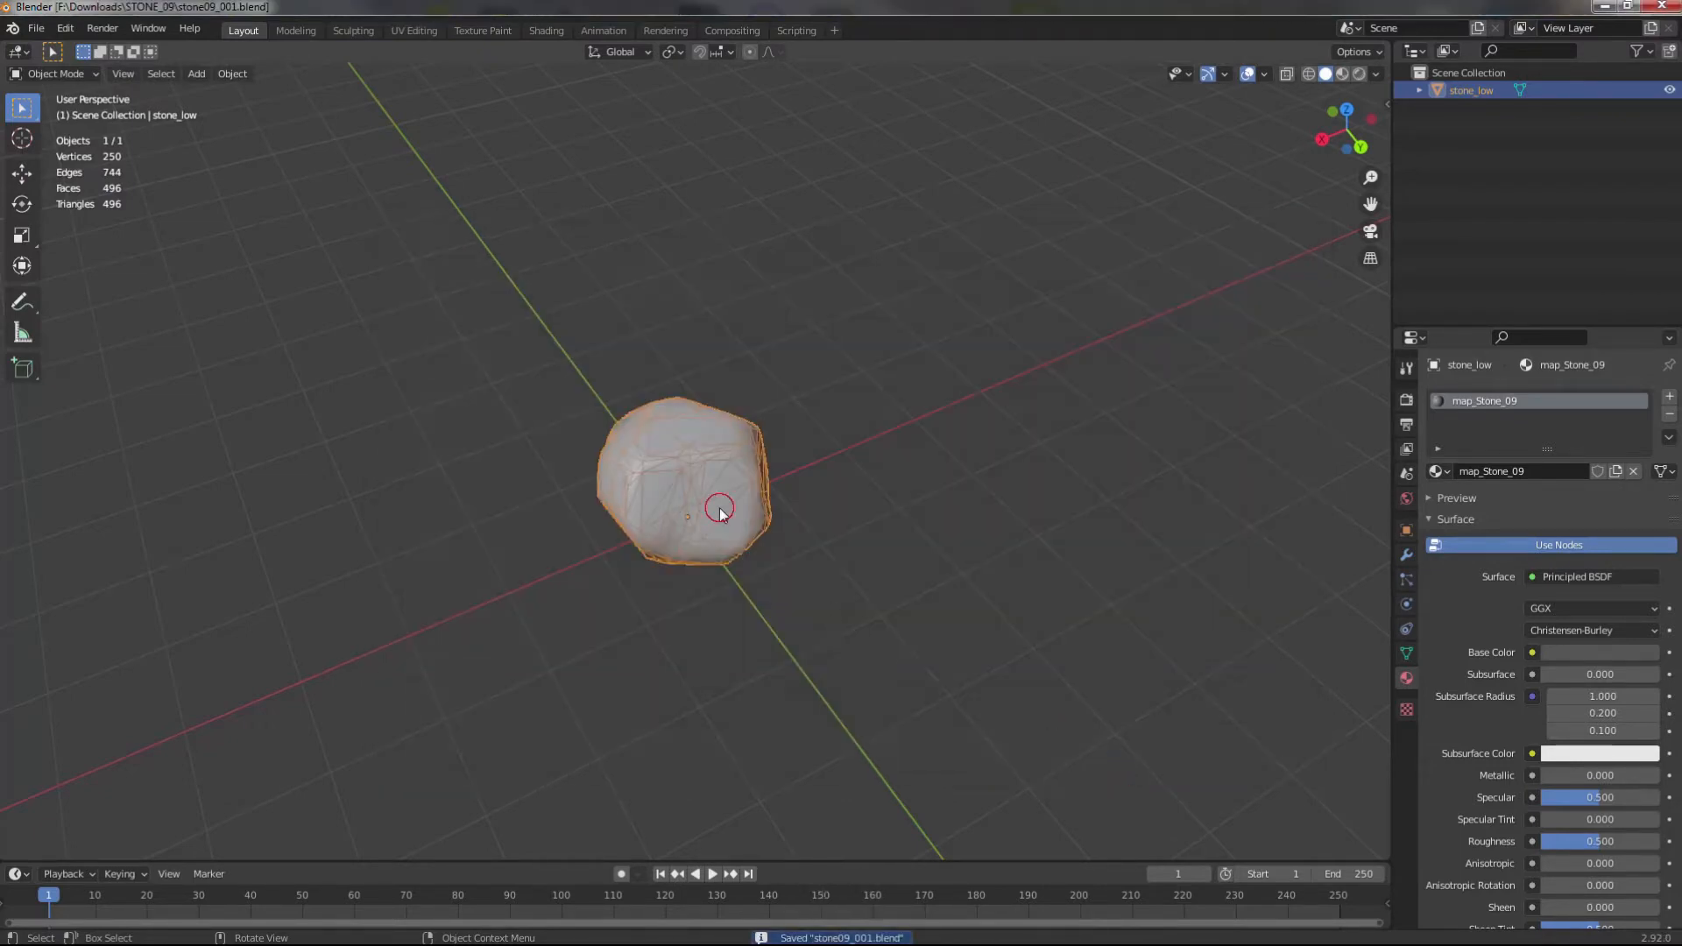
# - Export the selected rock again as Wavefront OBJ, overwriting stone_low.obj in the STONE_09 folder
pyautogui.click(36, 28)
pyautogui.moveTo(87, 287)
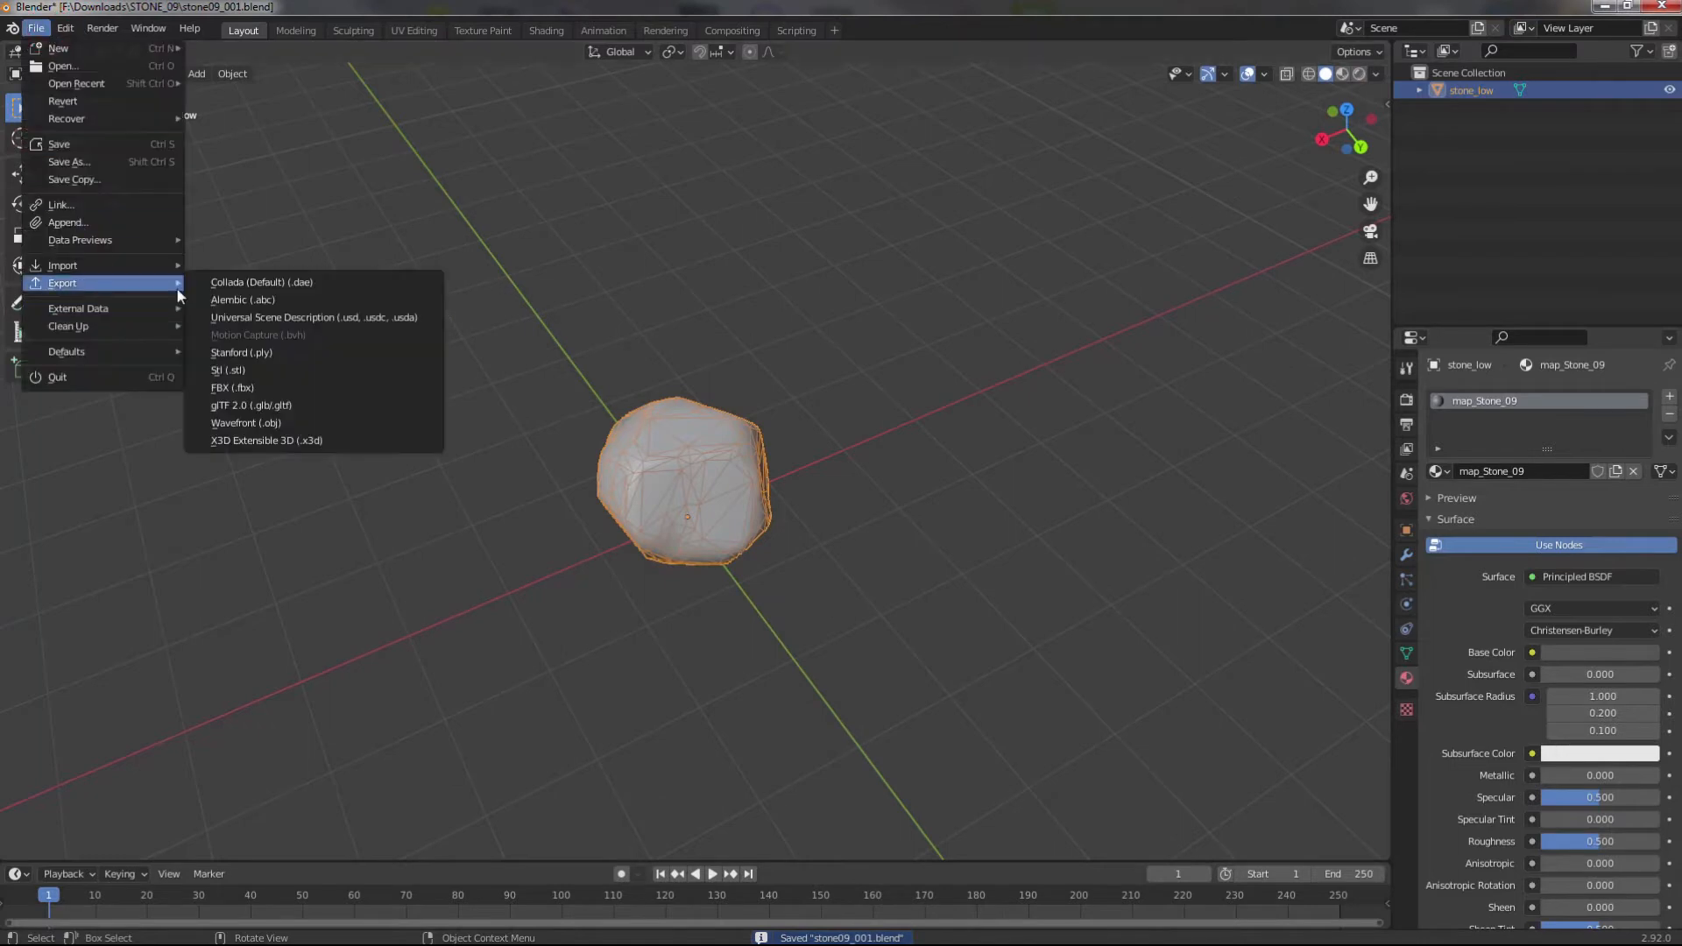
pyautogui.click(254, 418)
pyautogui.click(678, 349)
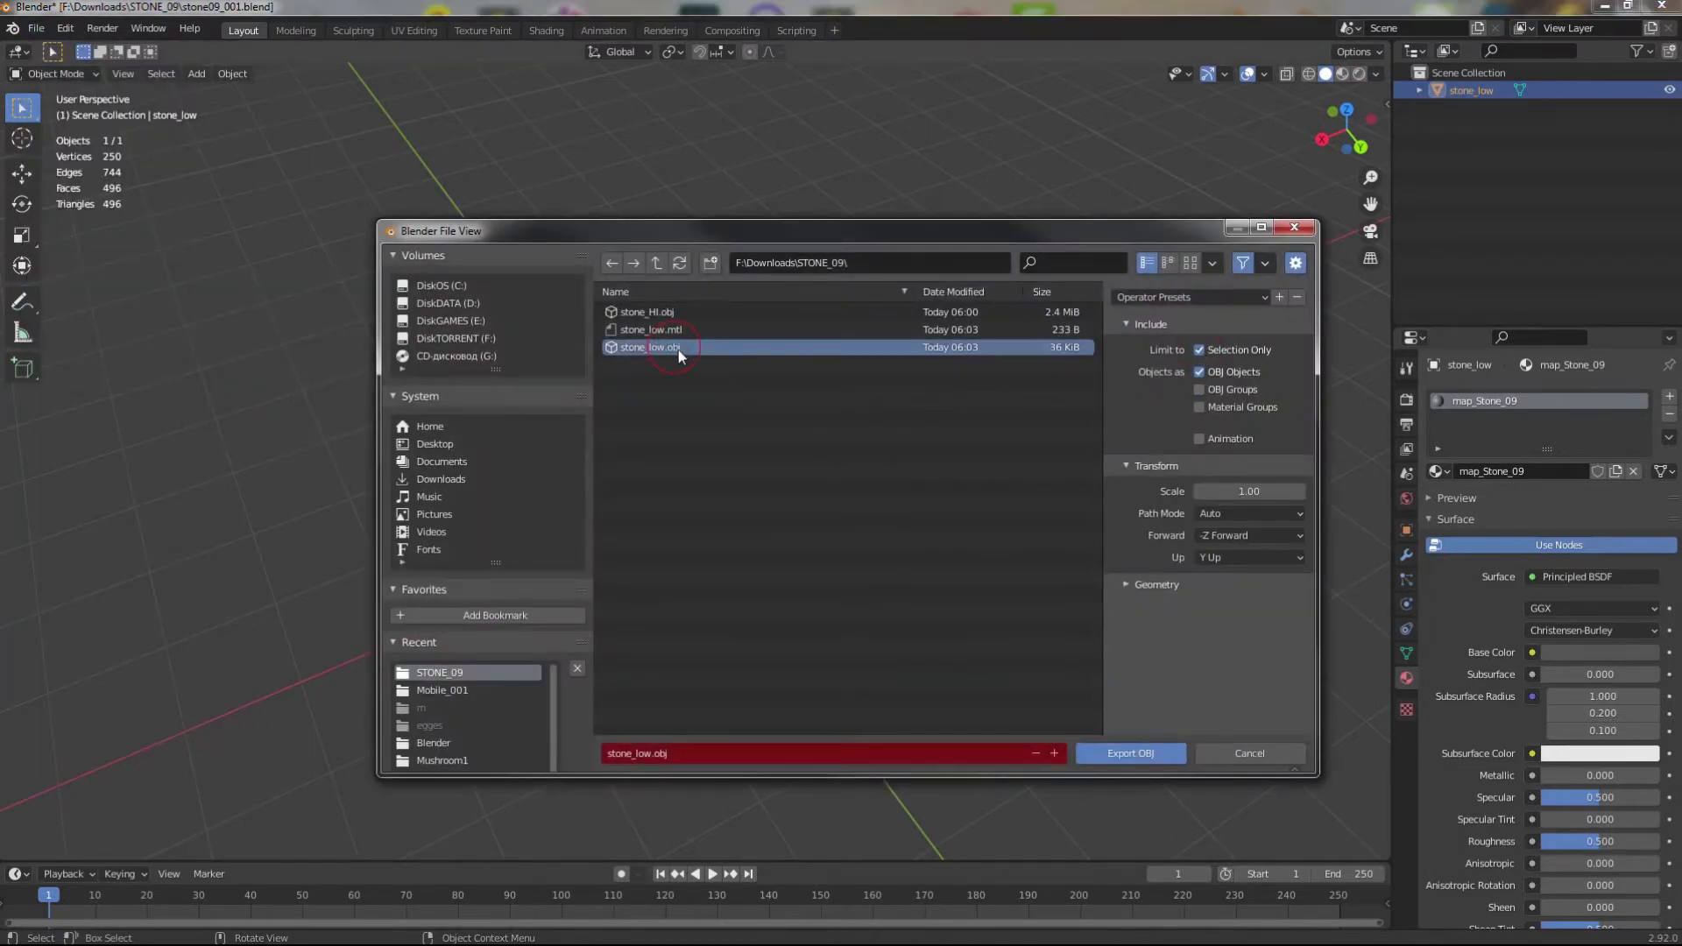
pyautogui.click(1139, 755)
# - Export the selected rock as FBX named stone09_002, limited to the Mesh object type with Smoothing set to Face
pyautogui.moveTo(912, 570); pyautogui.dragTo(62, 50, button='middle')
pyautogui.click(36, 28)
pyautogui.moveTo(78, 282)
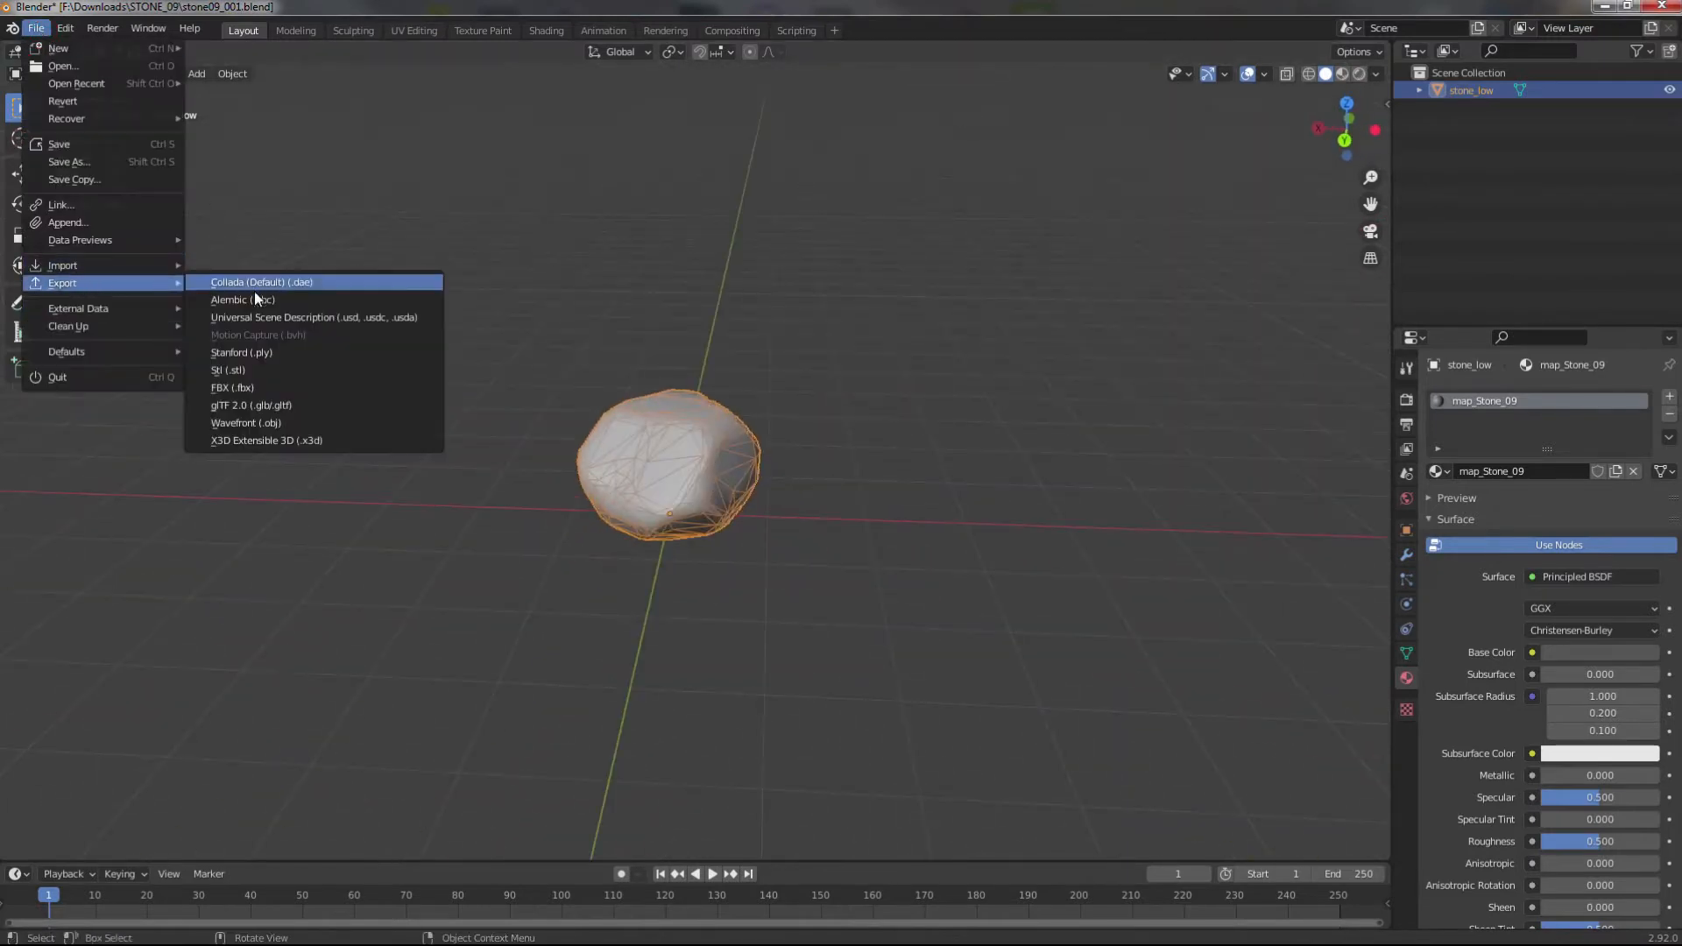
pyautogui.click(276, 386)
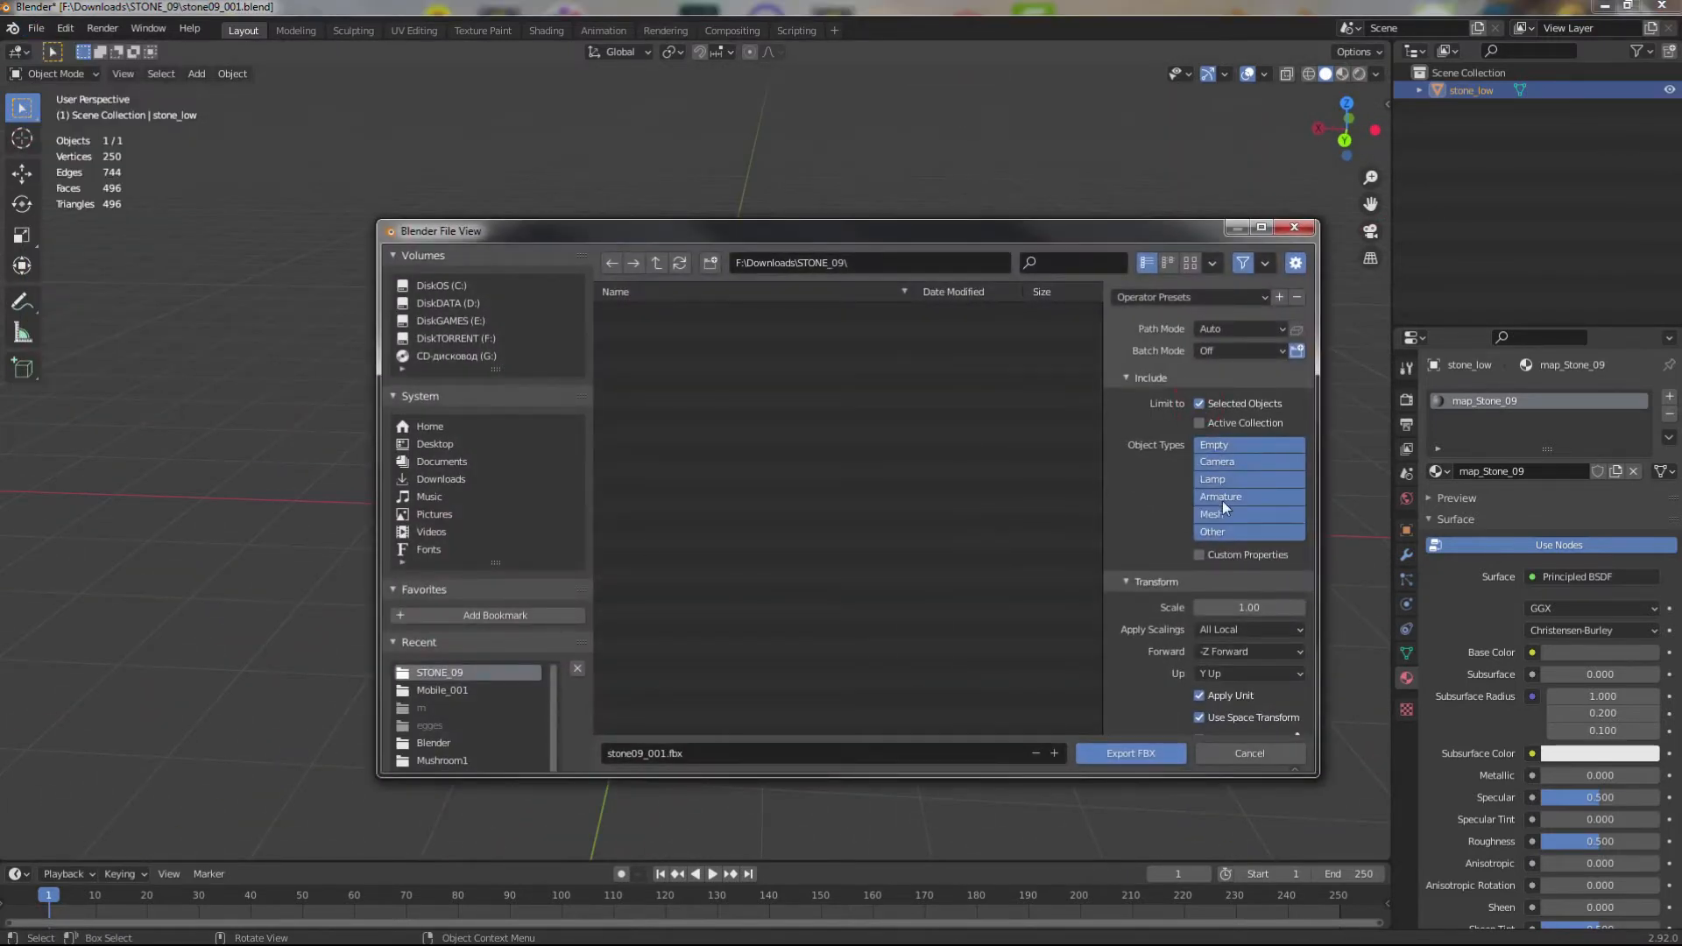
pyautogui.scroll(-2, 1217, 536)
pyautogui.click(1198, 712)
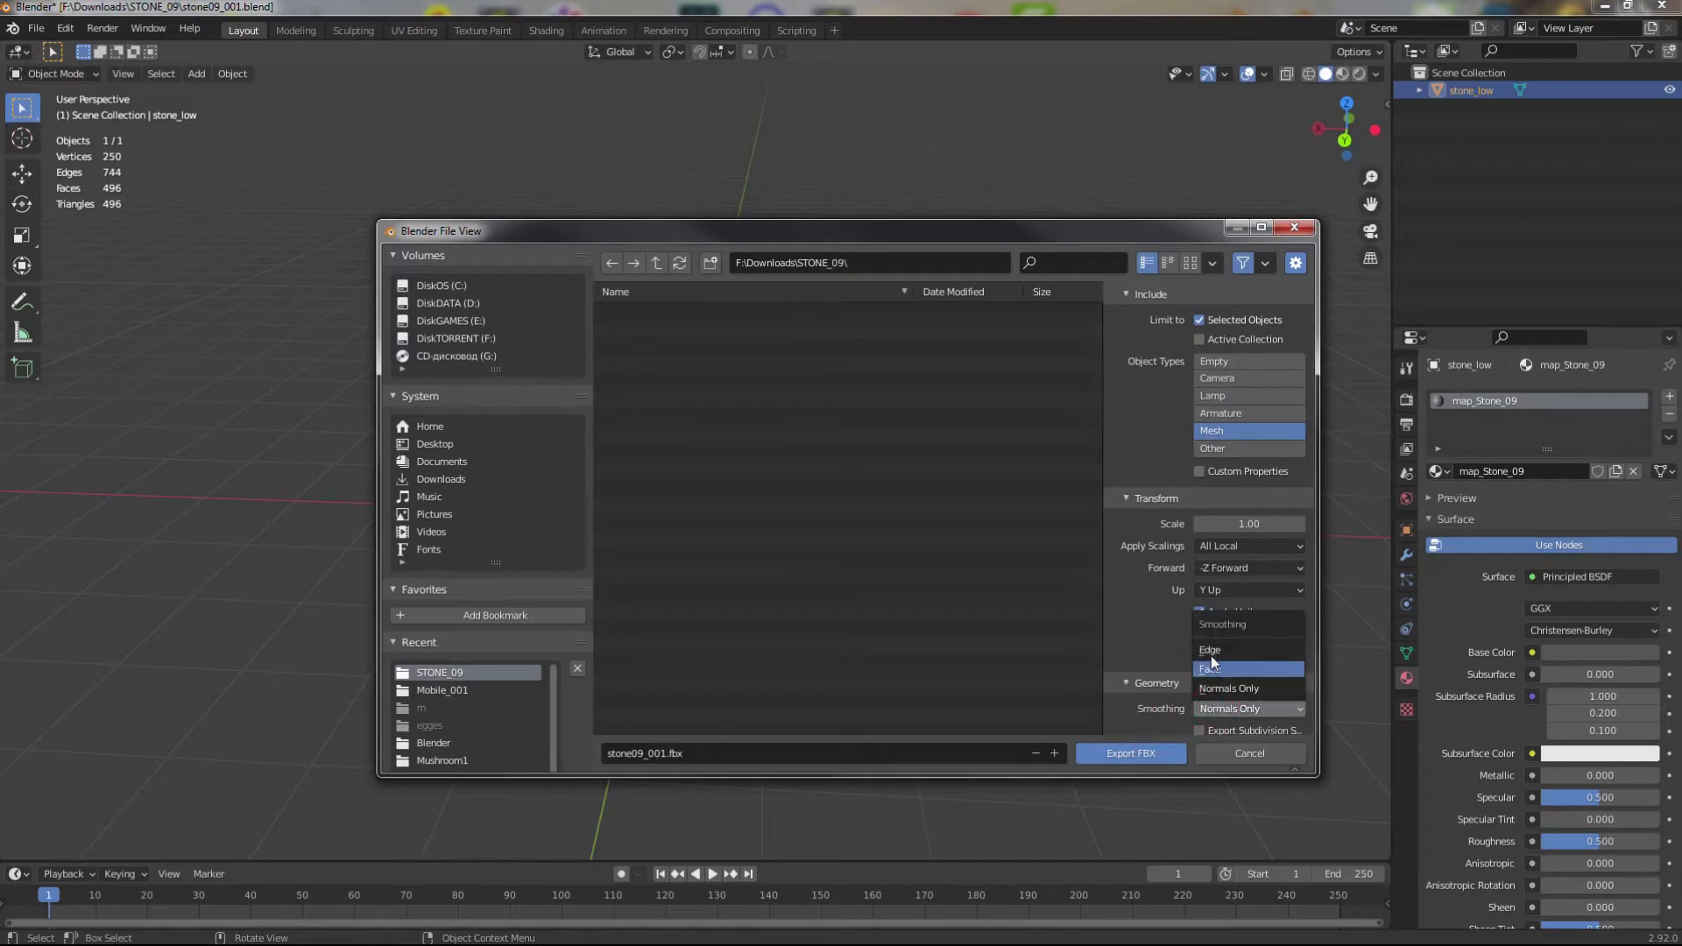
pyautogui.click(1218, 671)
pyautogui.click(704, 755)
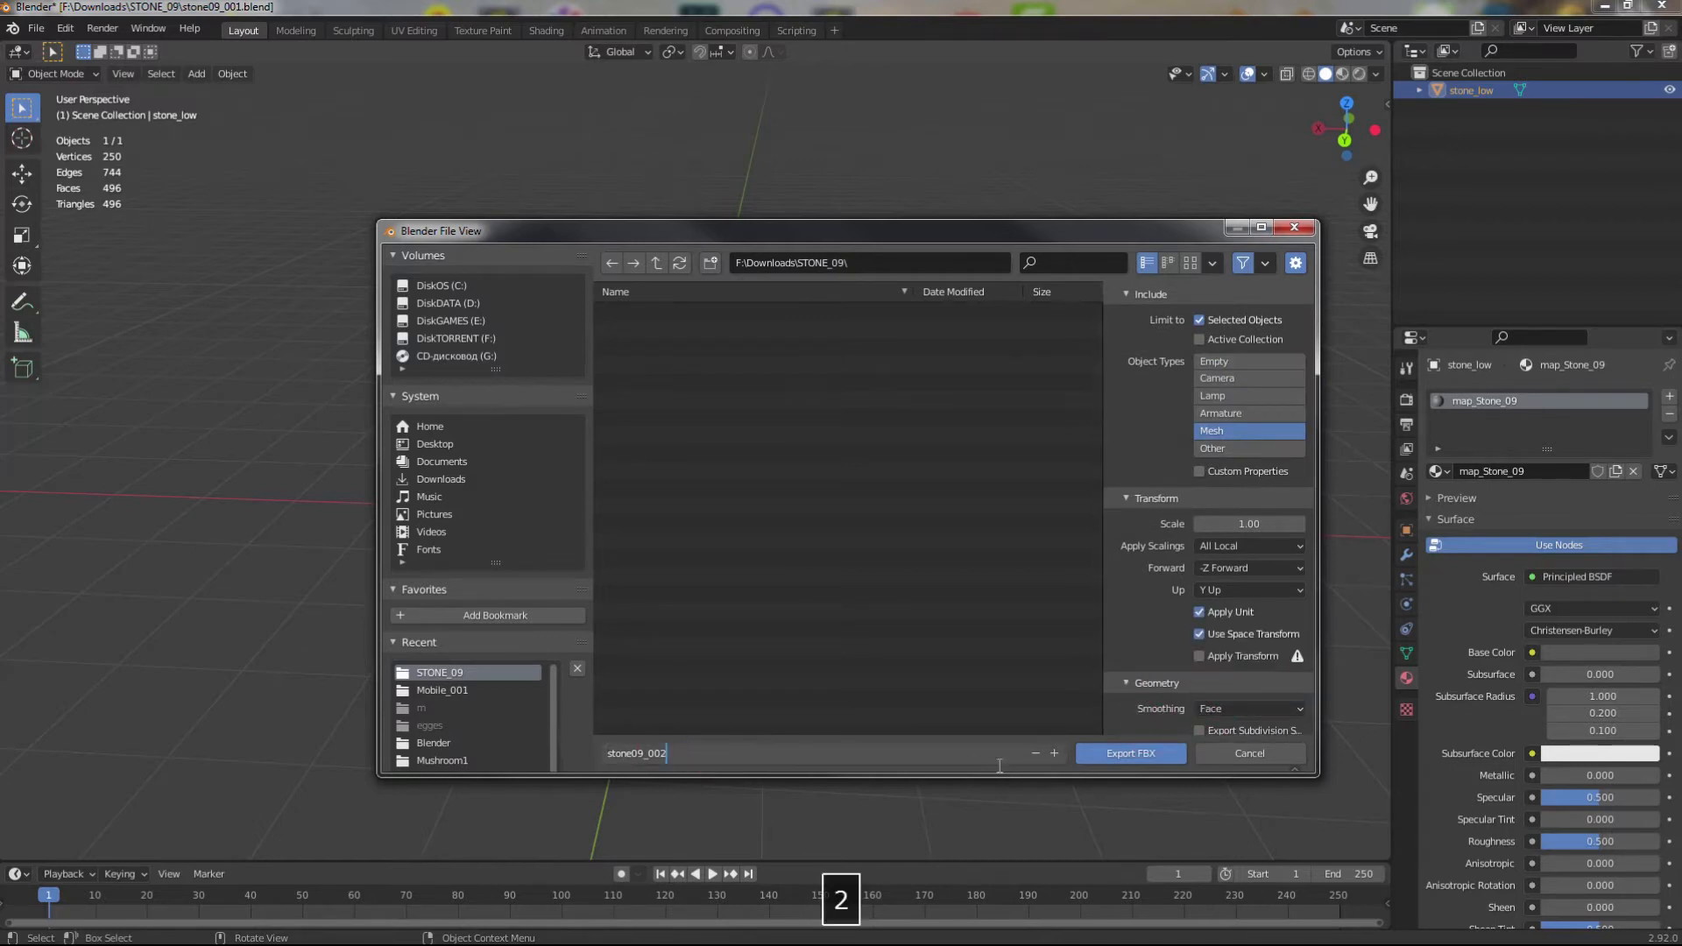
pyautogui.click(1164, 755)
pyautogui.moveTo(1169, 750); pyautogui.dragTo(876, 584, button='middle')
# - Save the Blender file and switch to Substance Painter
pyautogui.hotkey('ctrl', 's')
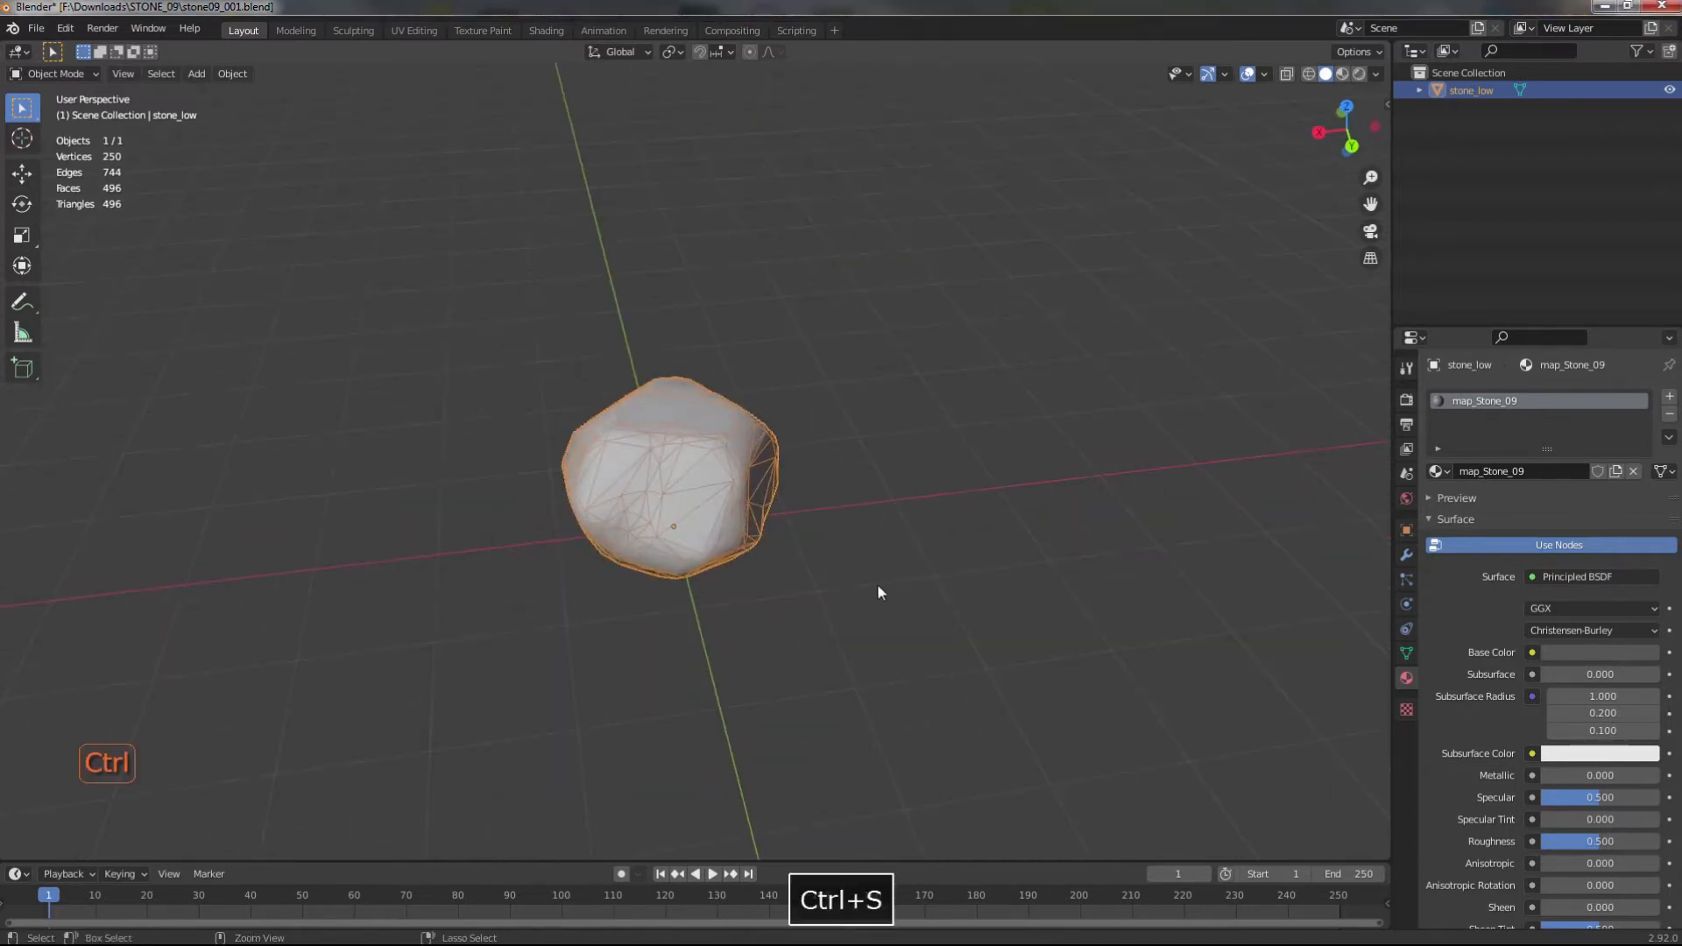
pyautogui.scroll(-3, 878, 586)
pyautogui.click(1606, 6)
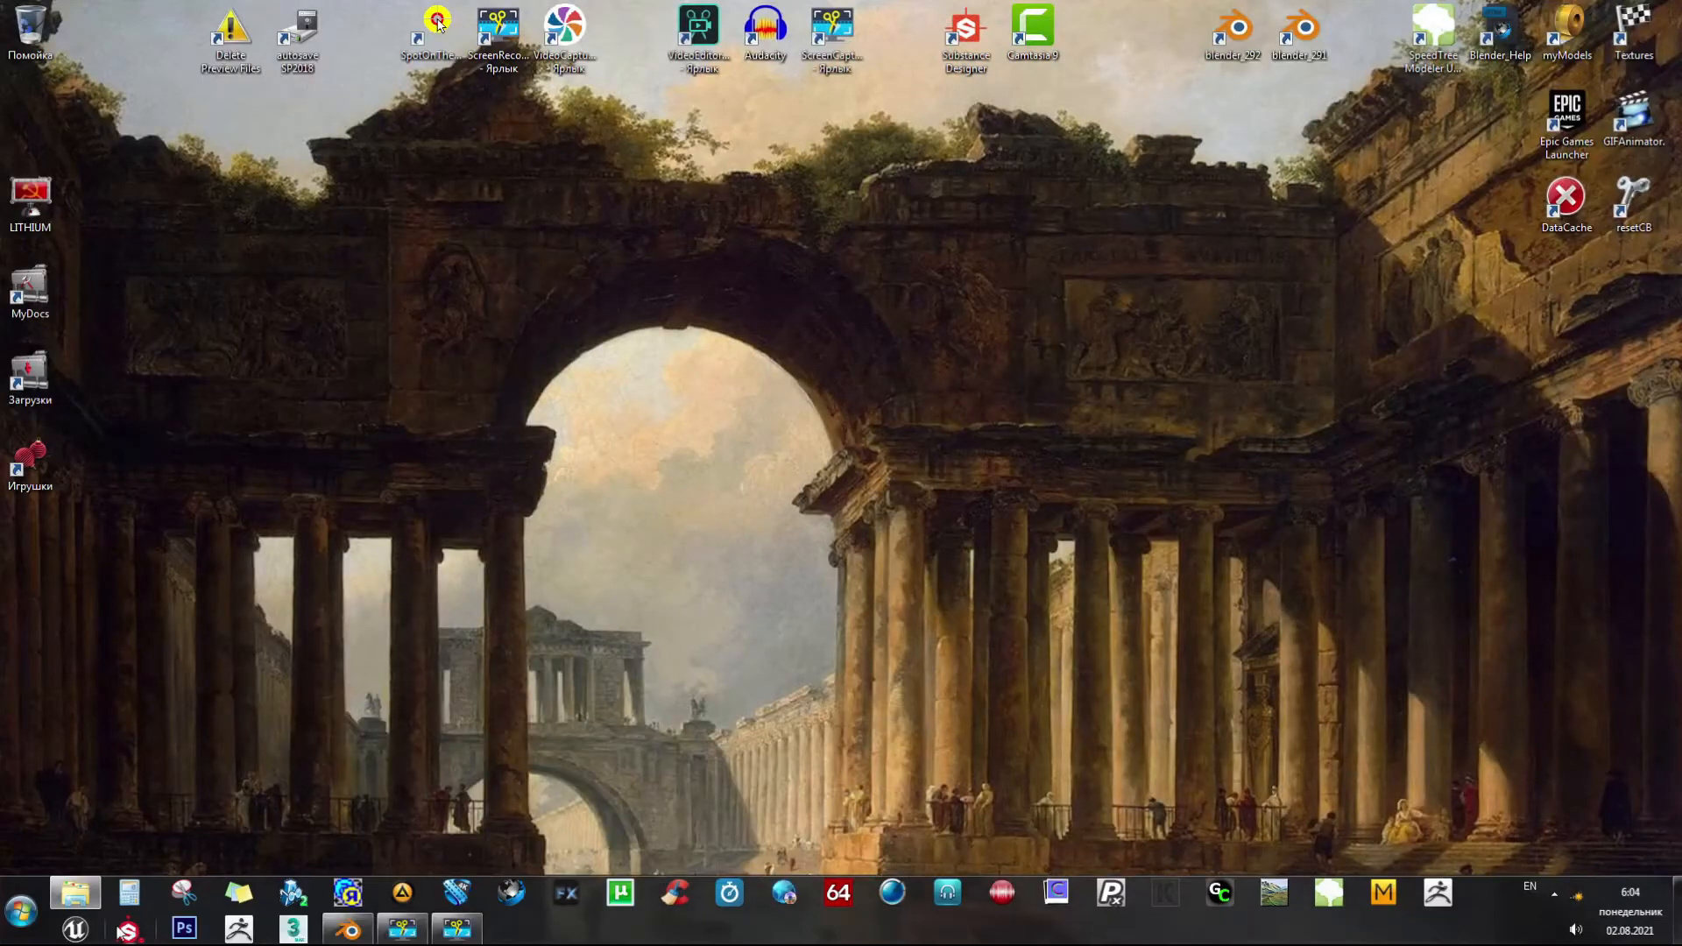
pyautogui.click(128, 931)
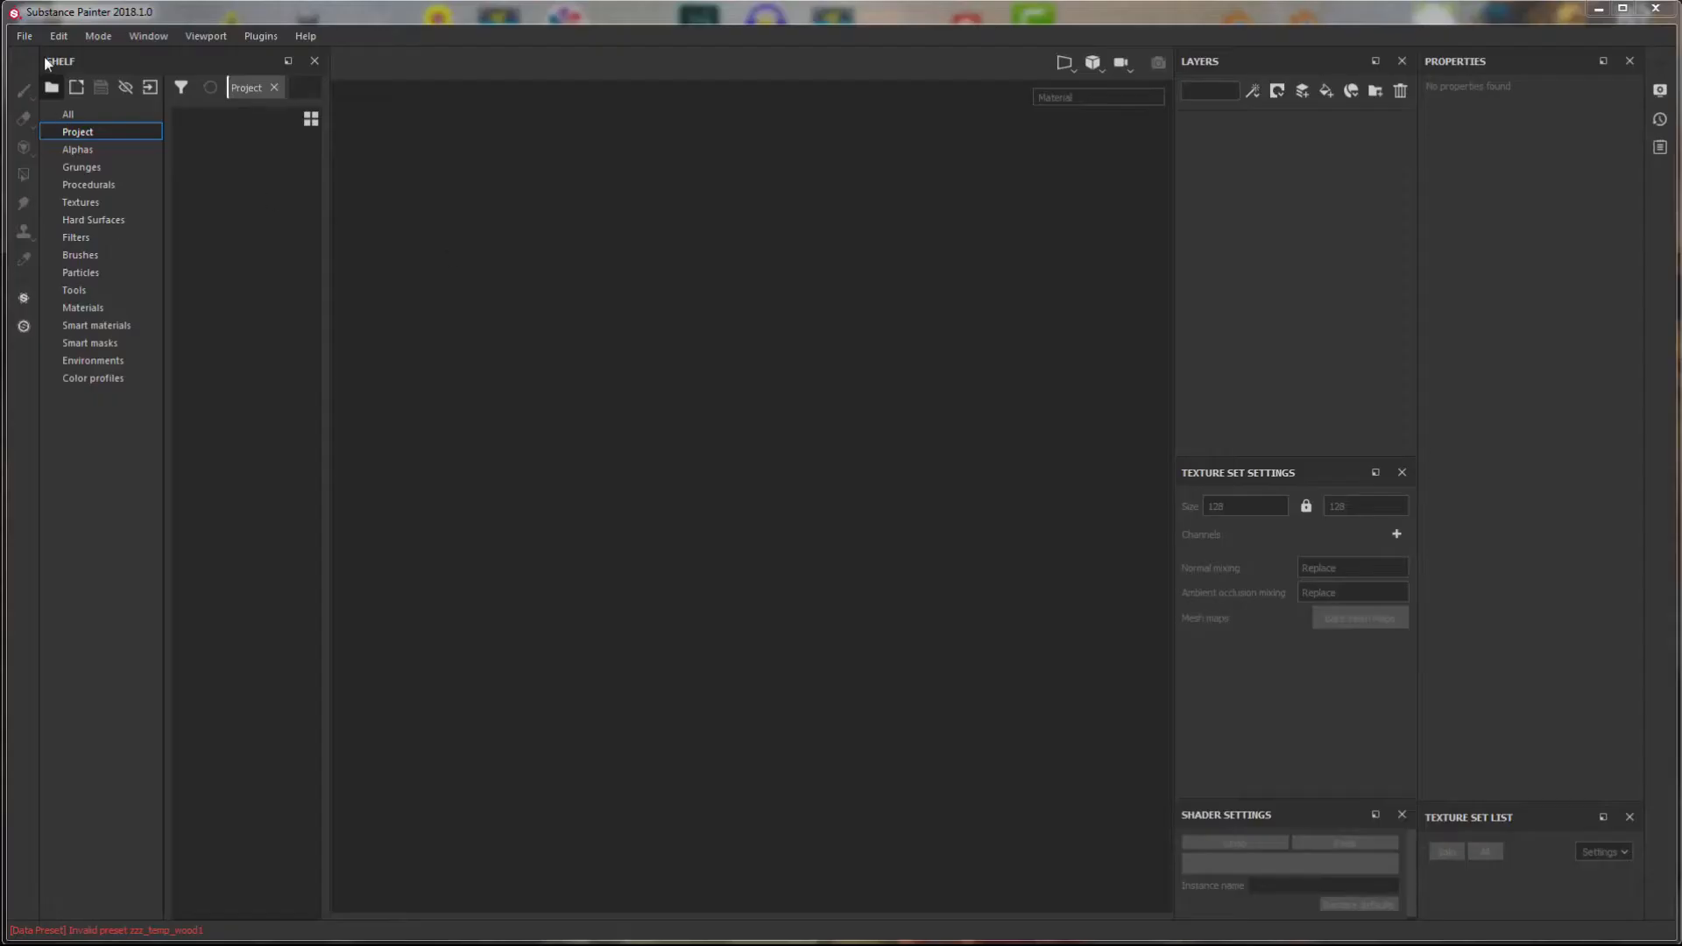
# - Create a PBR - Metallic Roughness project at 2048 document resolution using the low-poly rock mesh from the STONE_09 folder
pyautogui.click(24, 36)
pyautogui.click(39, 51)
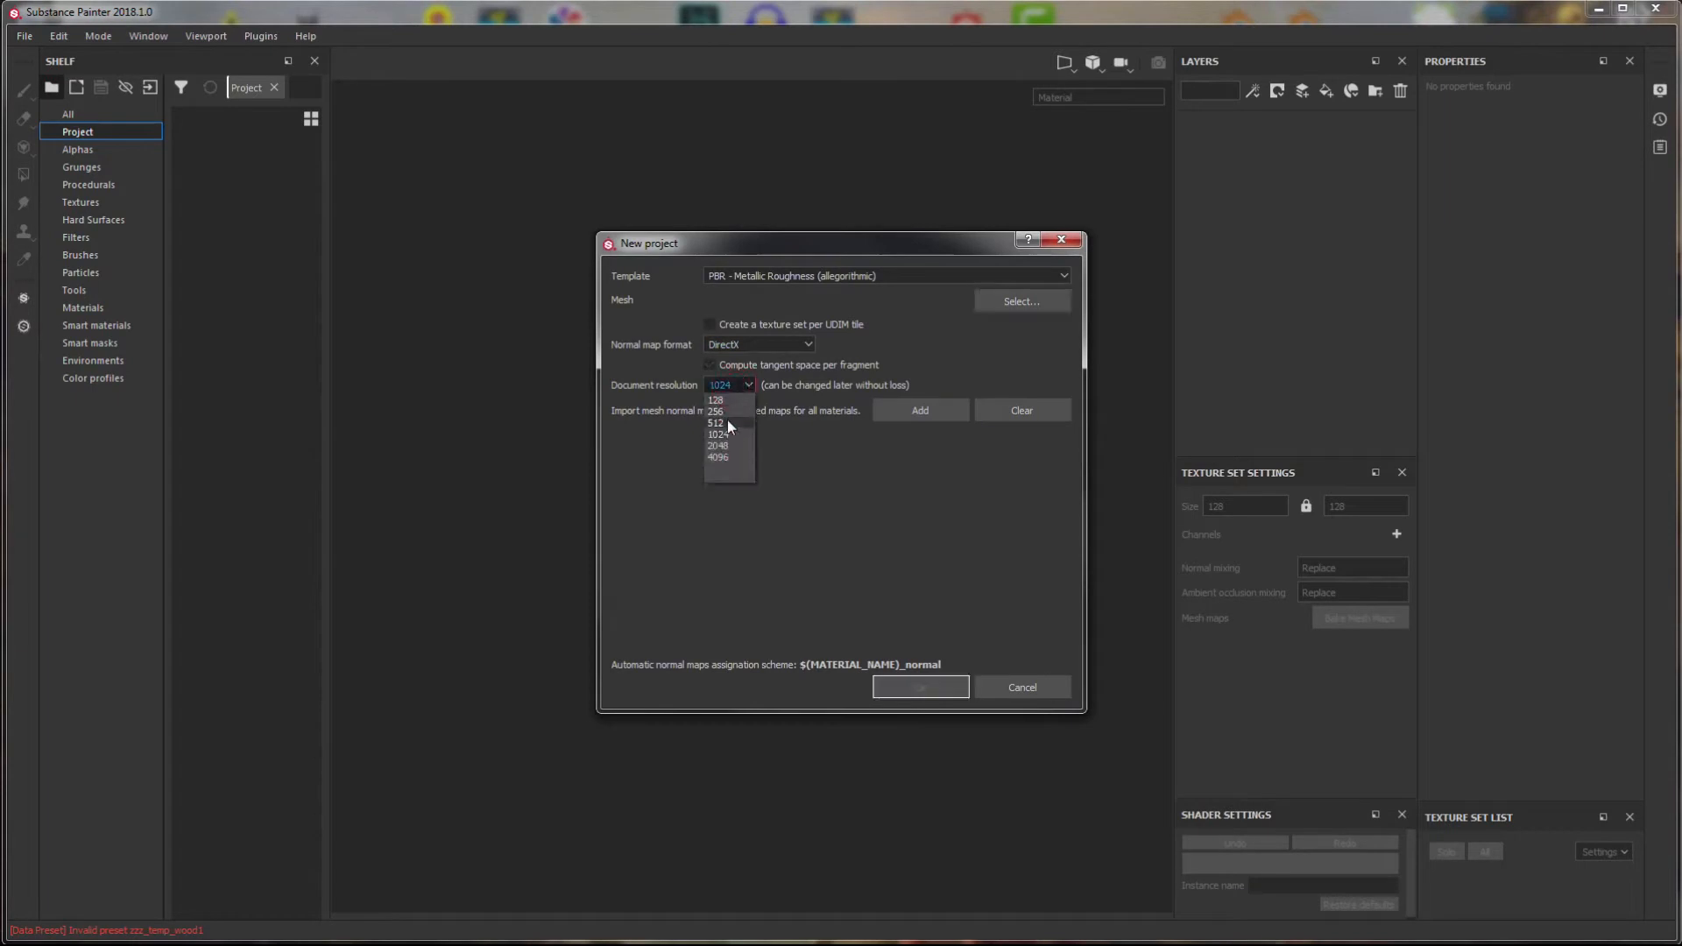
pyautogui.click(1029, 302)
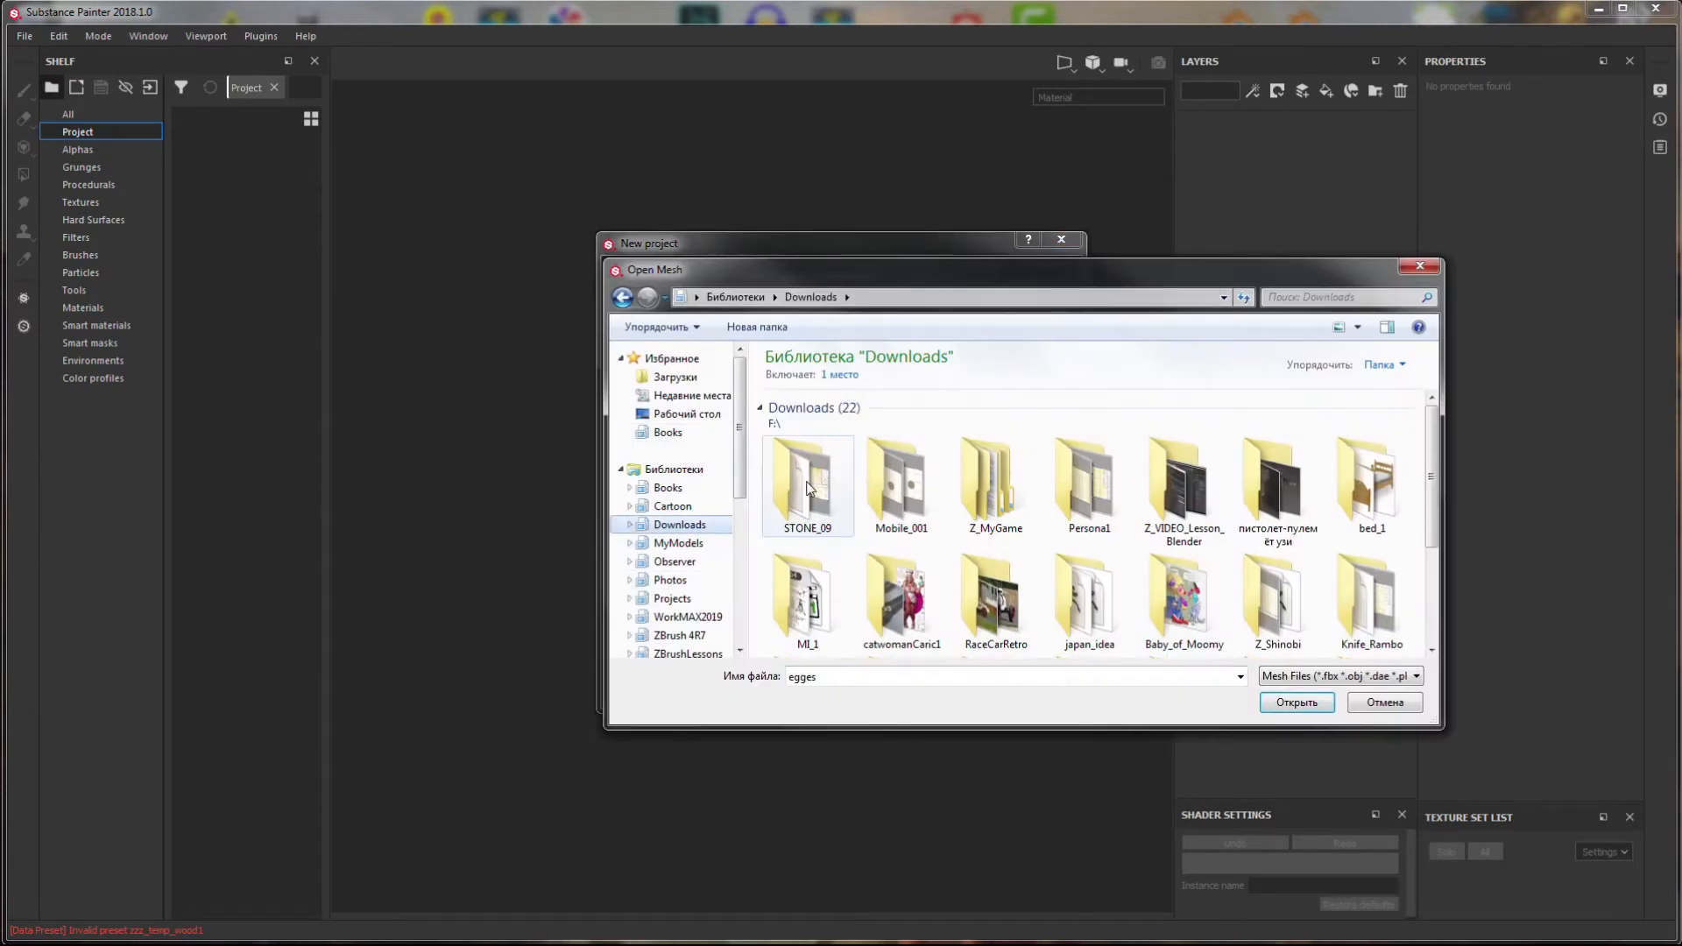
pyautogui.doubleClick(811, 445)
pyautogui.click(904, 442)
pyautogui.press('Return')
pyautogui.click(913, 682)
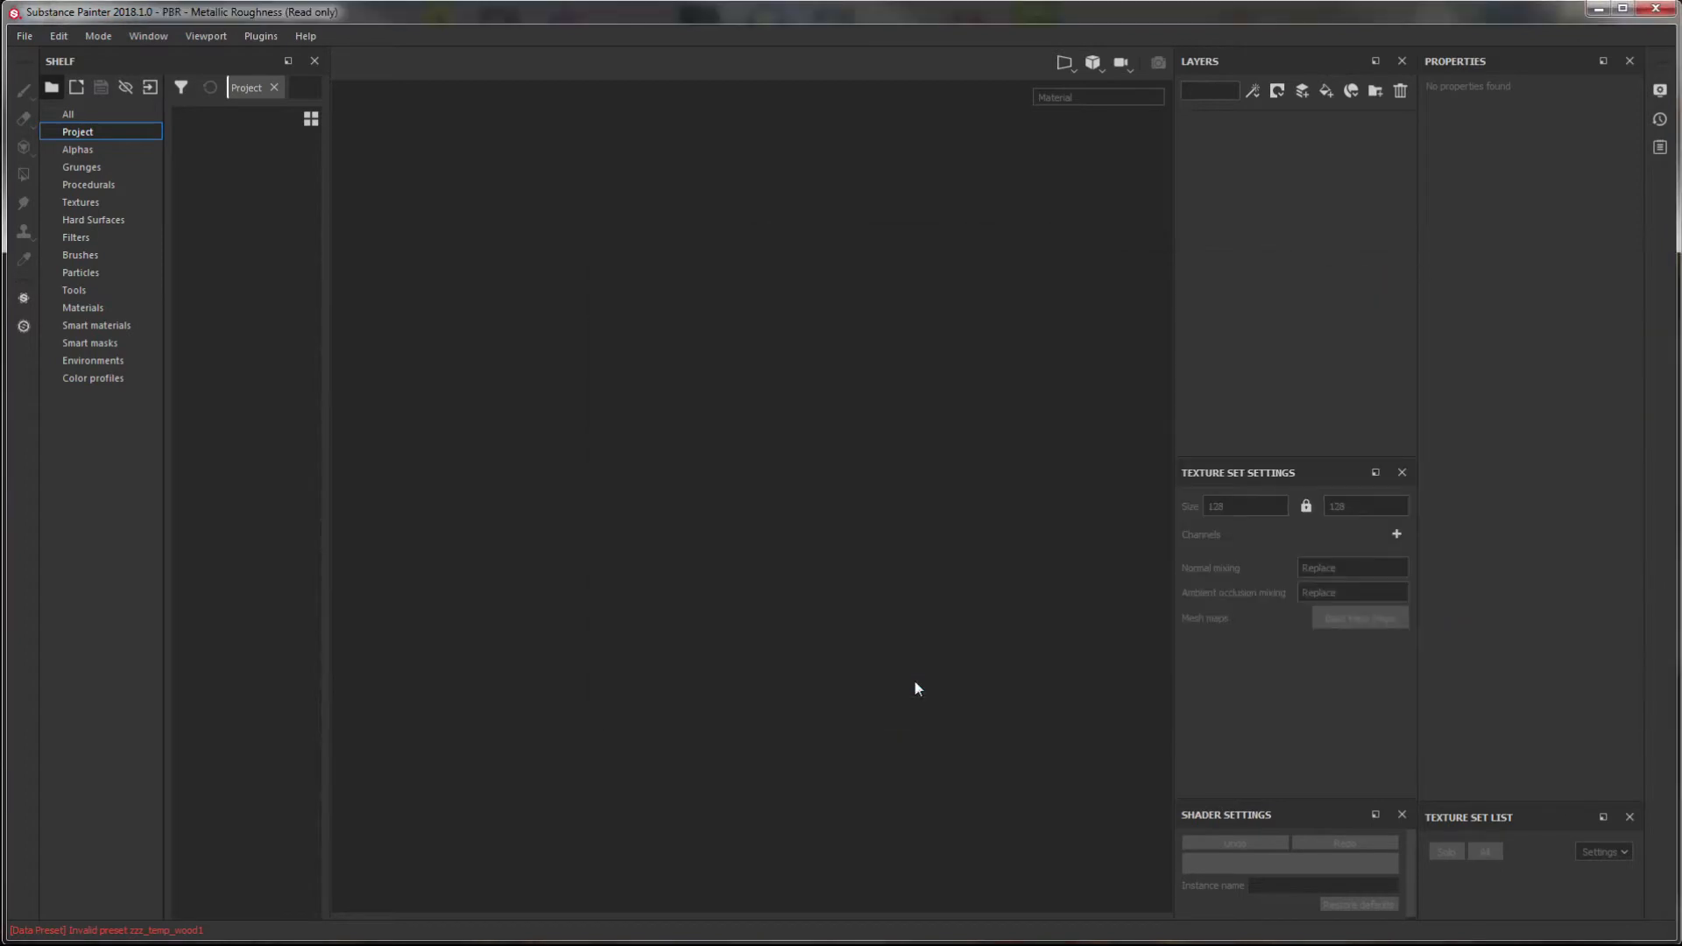
# - Remove the default layer and add an Ambient occlusion channel to the map_Stone_09 texture set
pyautogui.click(1402, 90)
pyautogui.scroll(-4, 689, 423)
pyautogui.keyDown('alt'); pyautogui.moveTo(799, 469); pyautogui.dragTo(693, 490); pyautogui.keyUp('alt')
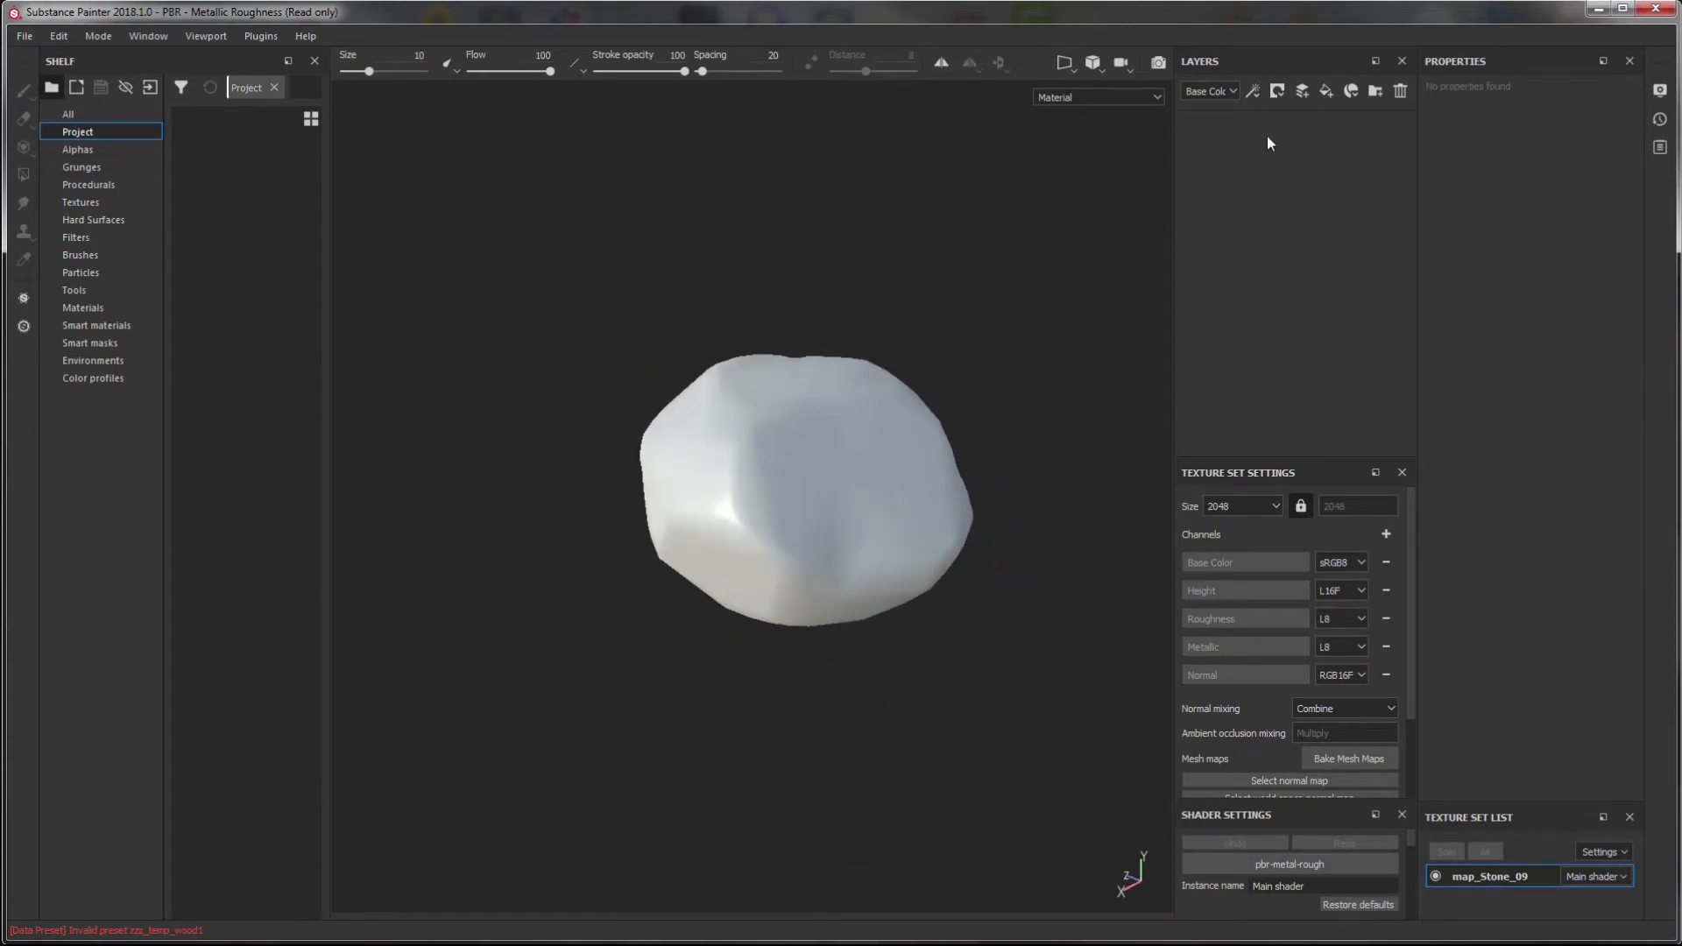
pyautogui.click(1386, 535)
pyautogui.click(1427, 147)
pyautogui.scroll(-1, 1348, 620)
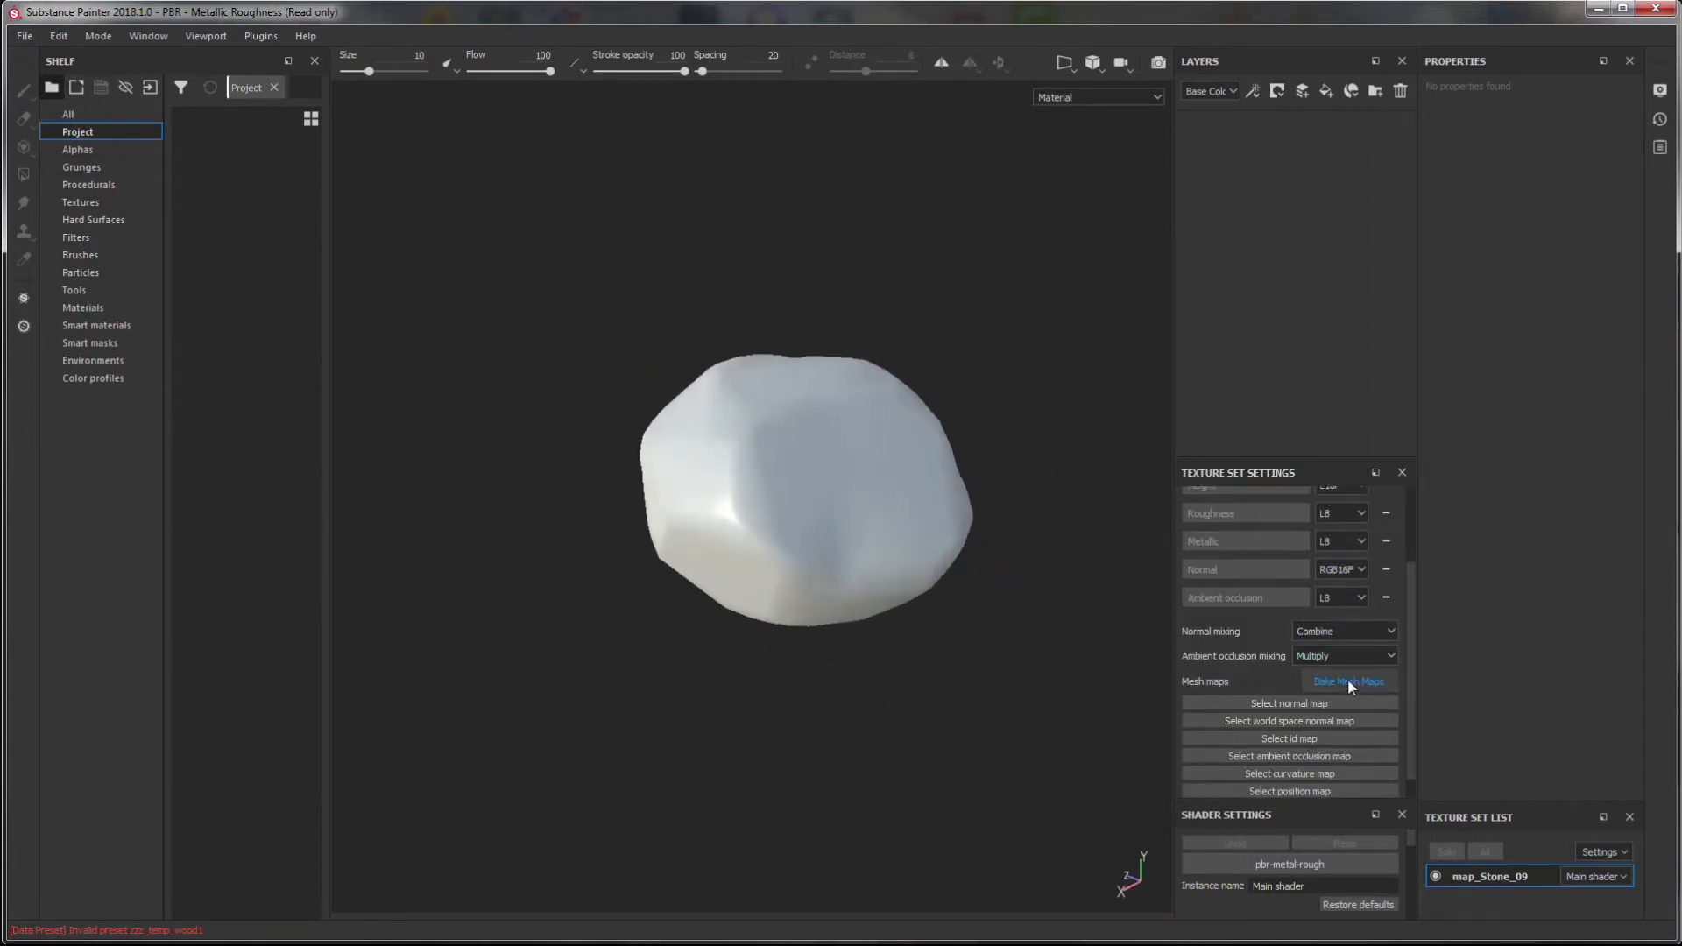
# - Set up mesh map baking at 4096 output size with the ID map excluded and the stone_HI mesh loaded as high definition mesh
pyautogui.click(1348, 678)
pyautogui.click(590, 316)
pyautogui.click(859, 238)
pyautogui.click(828, 265)
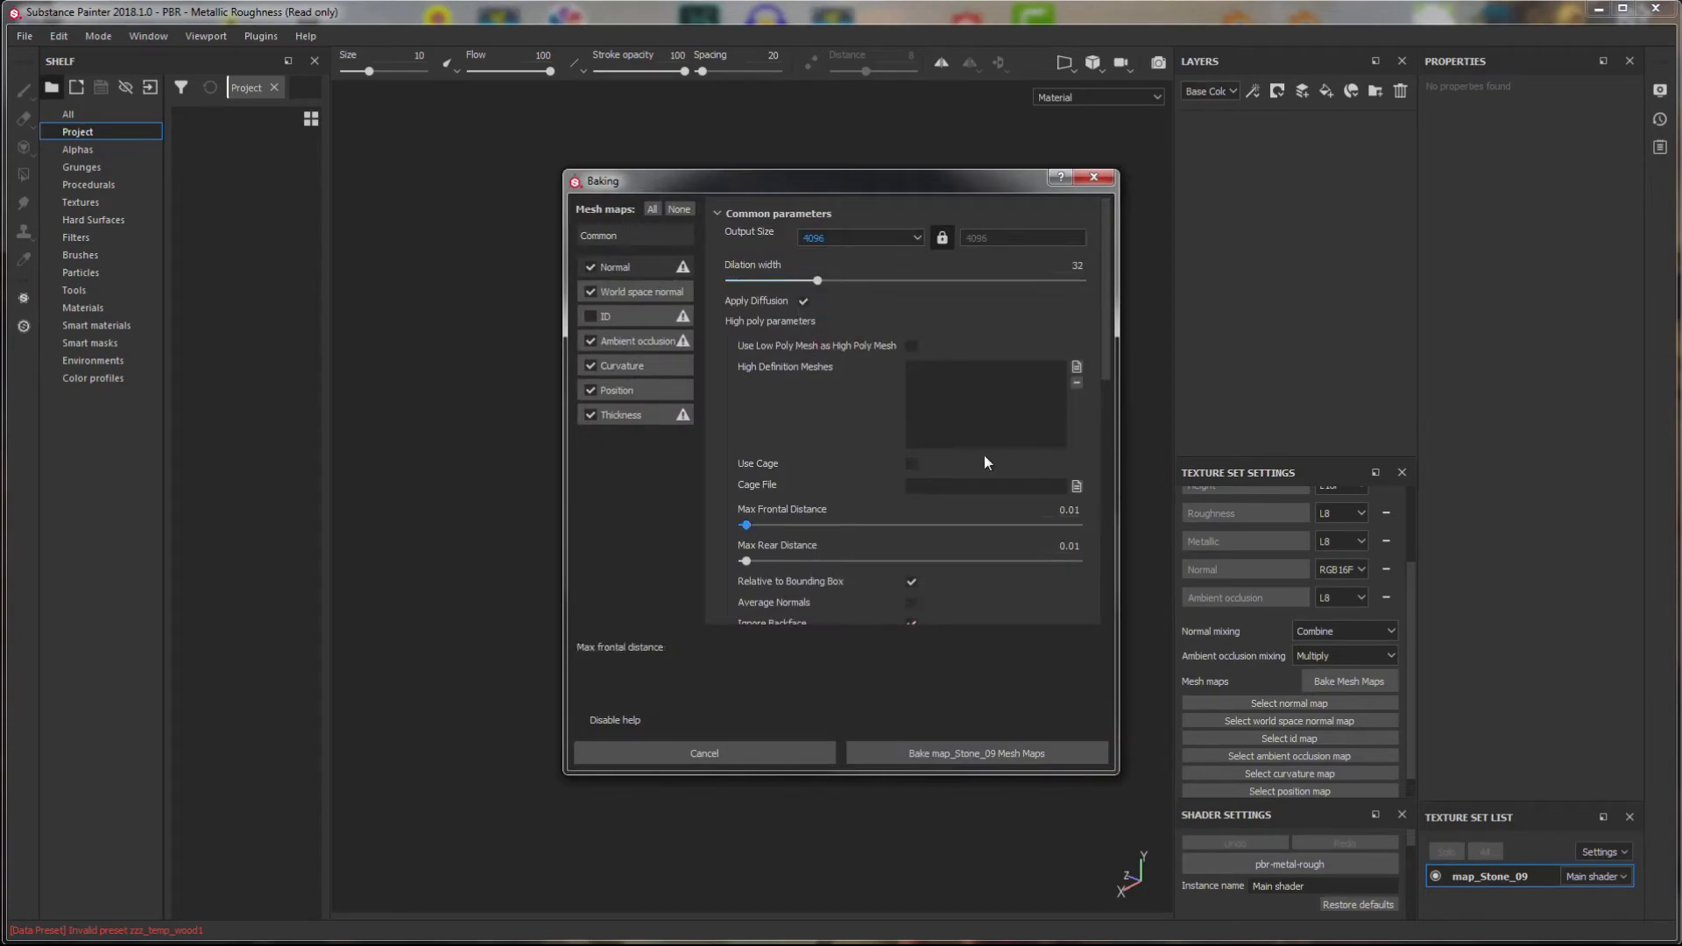
pyautogui.click(1076, 367)
pyautogui.click(970, 421)
pyautogui.doubleClick(970, 420)
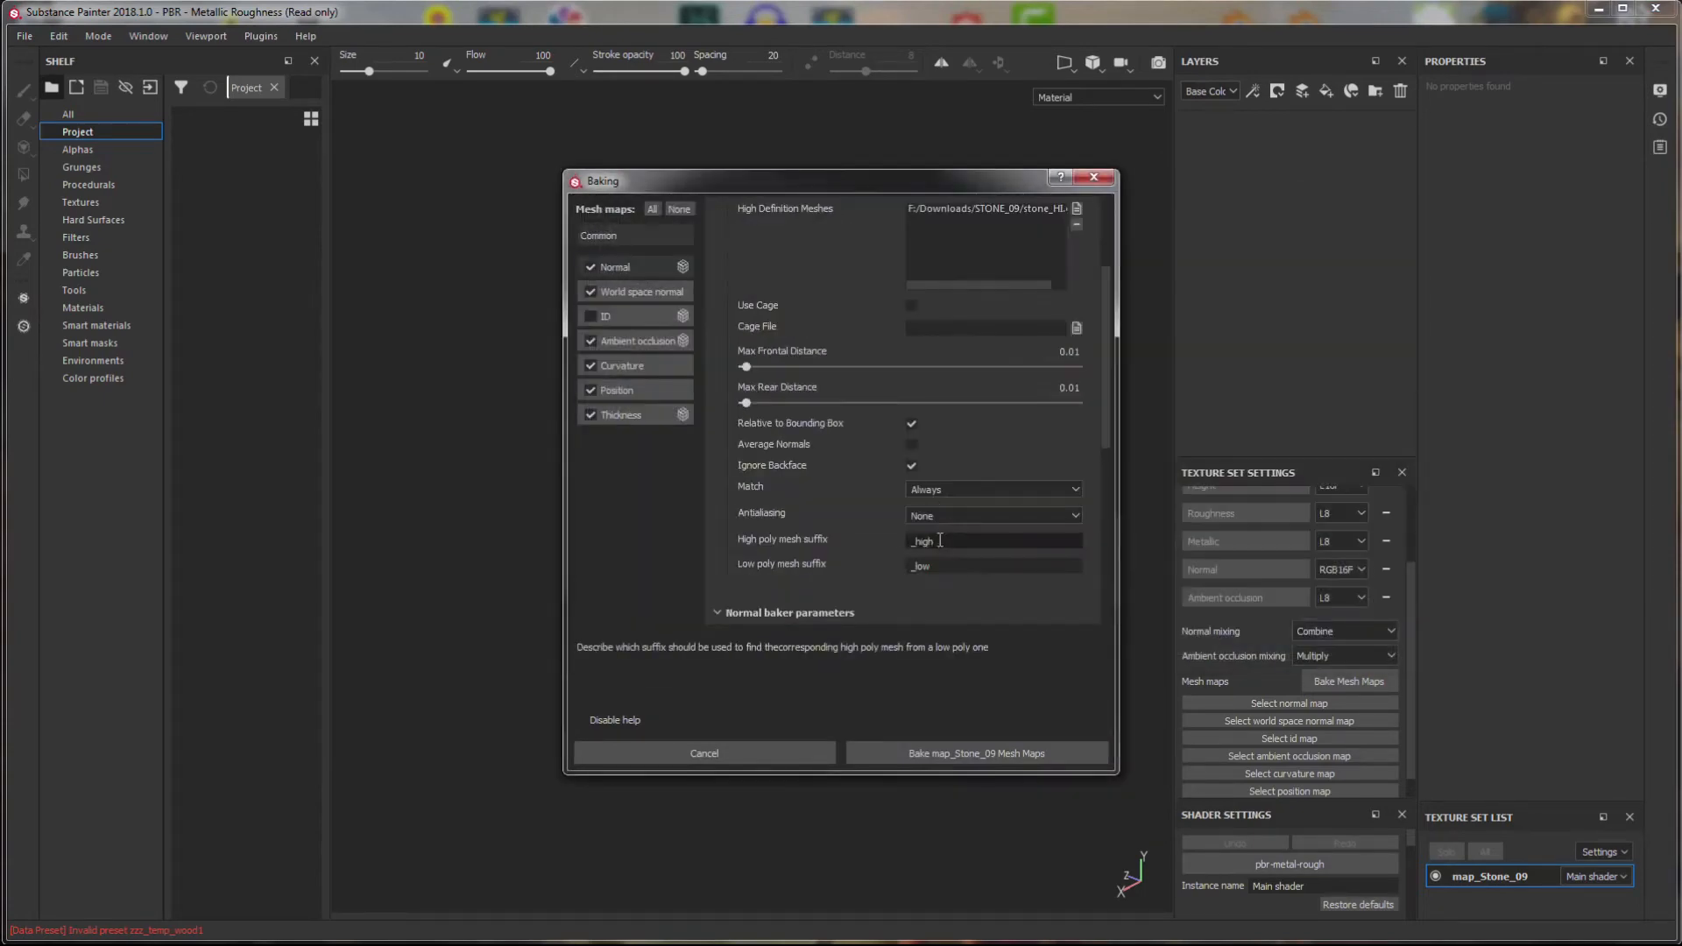
# - Choose the antialiasing option for the bake and bake the map_Stone_09 mesh maps
pyautogui.click(963, 515)
pyautogui.click(934, 543)
pyautogui.scroll(3, 1038, 514)
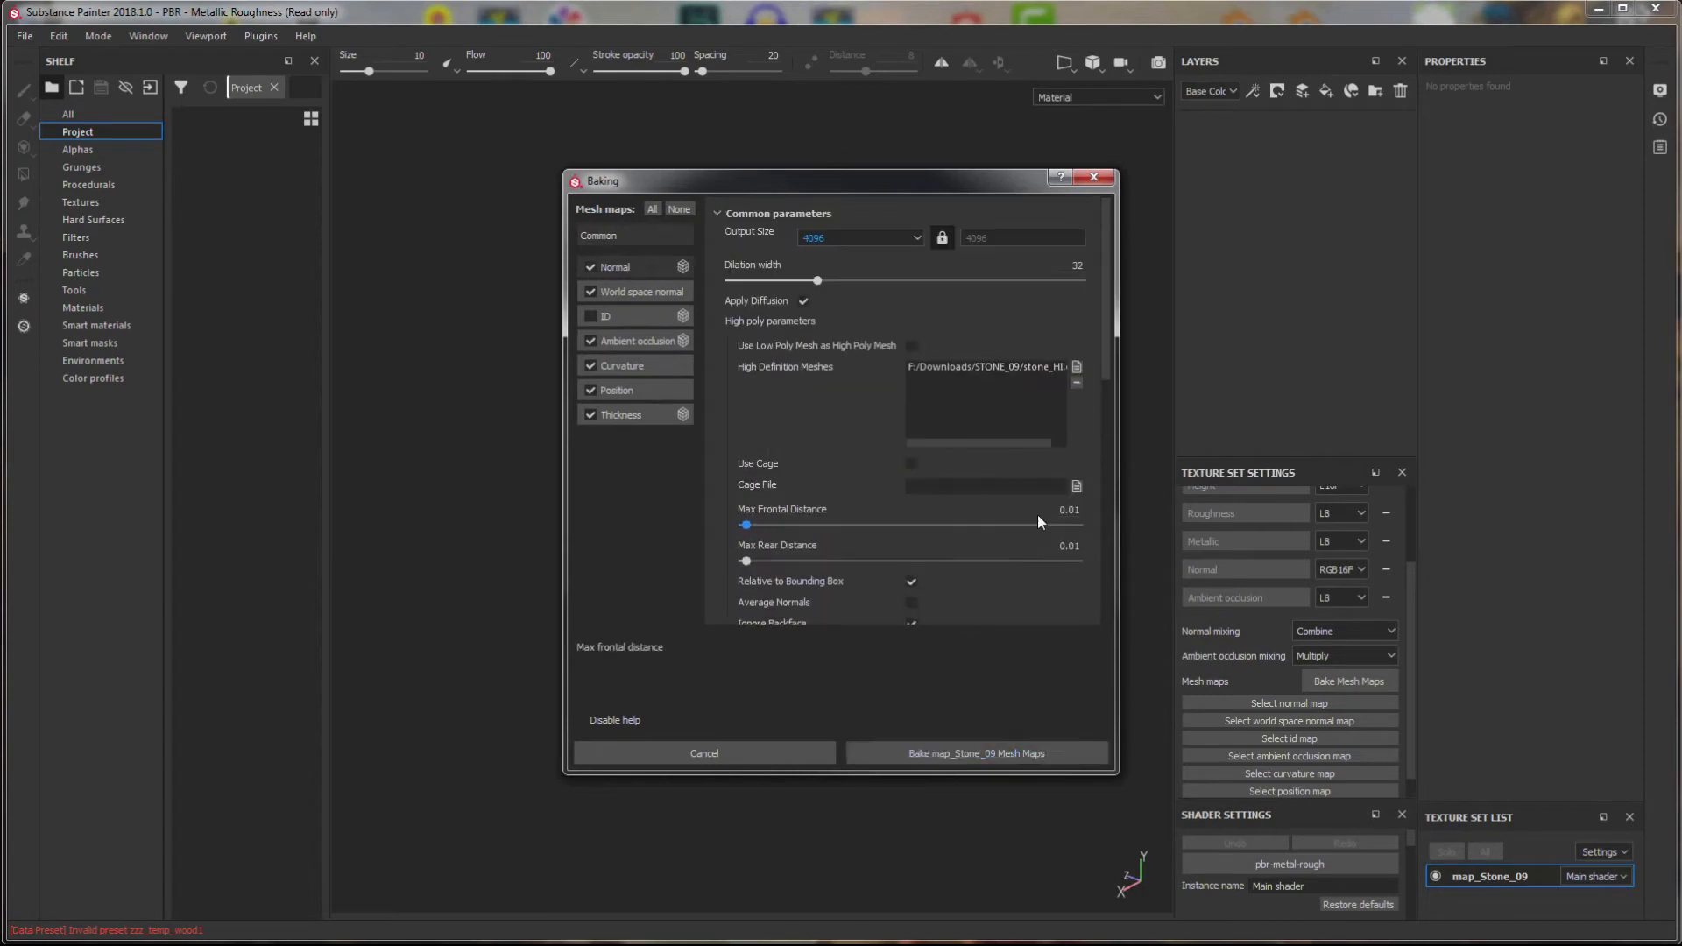
pyautogui.click(1038, 755)
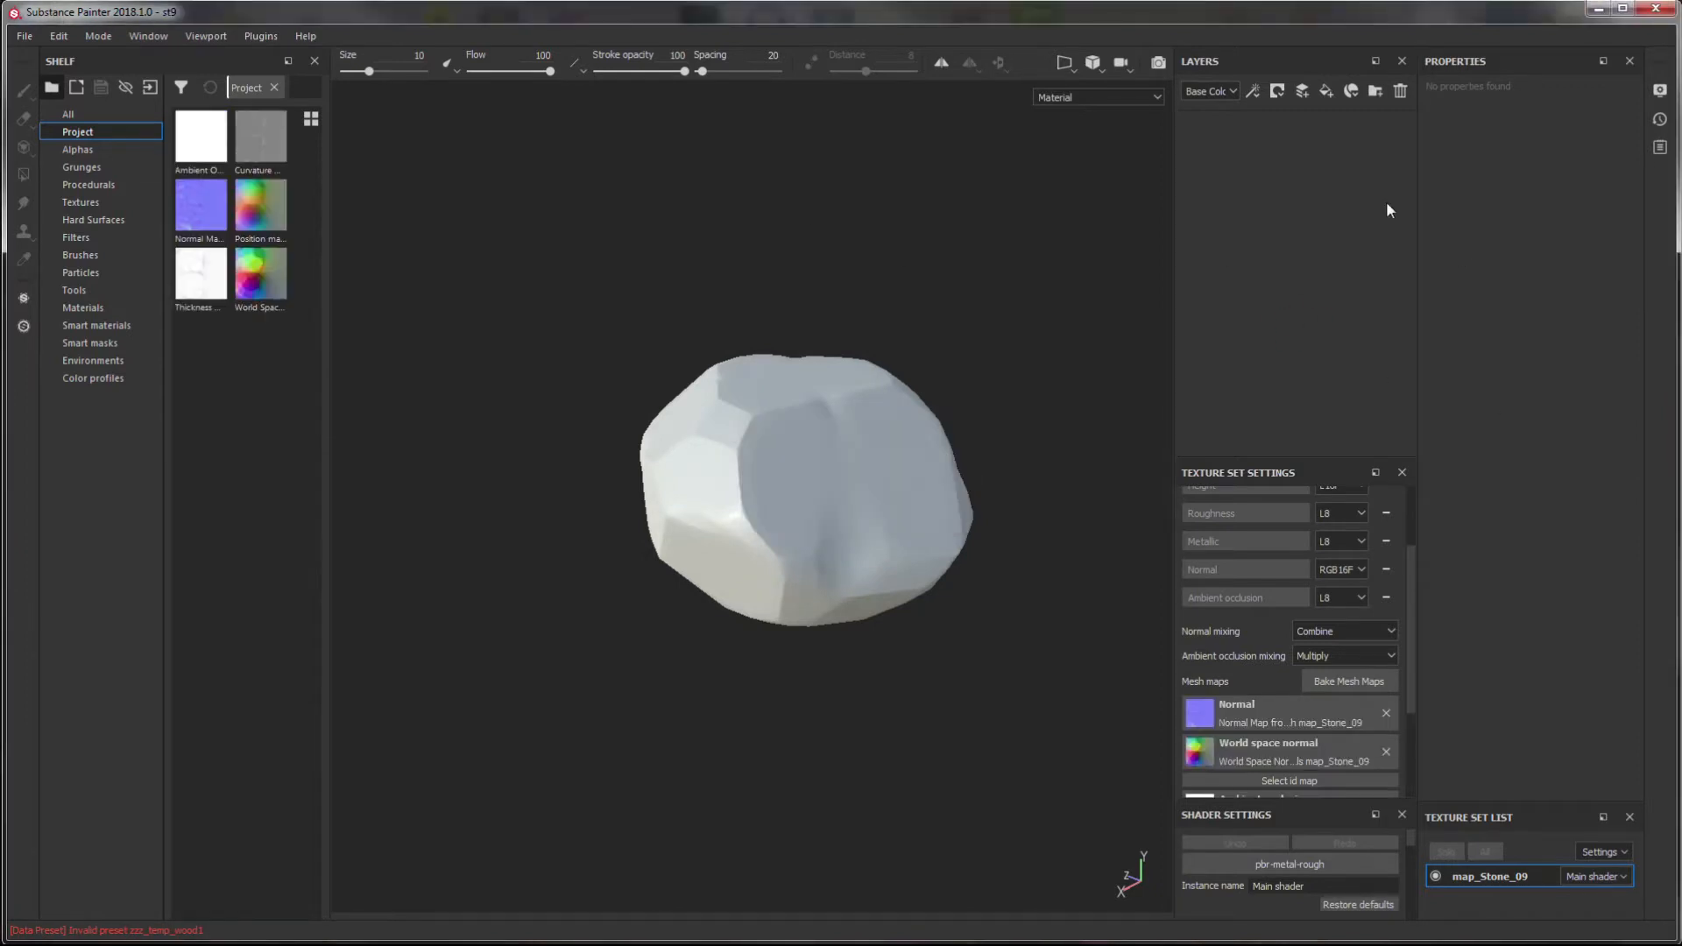
# - Create a layer folder and name it base
pyautogui.keyDown('alt'); pyautogui.moveTo(1025, 429); pyautogui.dragTo(1029, 704); pyautogui.keyUp('alt')
pyautogui.keyDown('alt'); pyautogui.moveTo(745, 430); pyautogui.dragTo(884, 360); pyautogui.keyUp('alt')
pyautogui.click(1375, 90)
pyautogui.doubleClick(1264, 131)
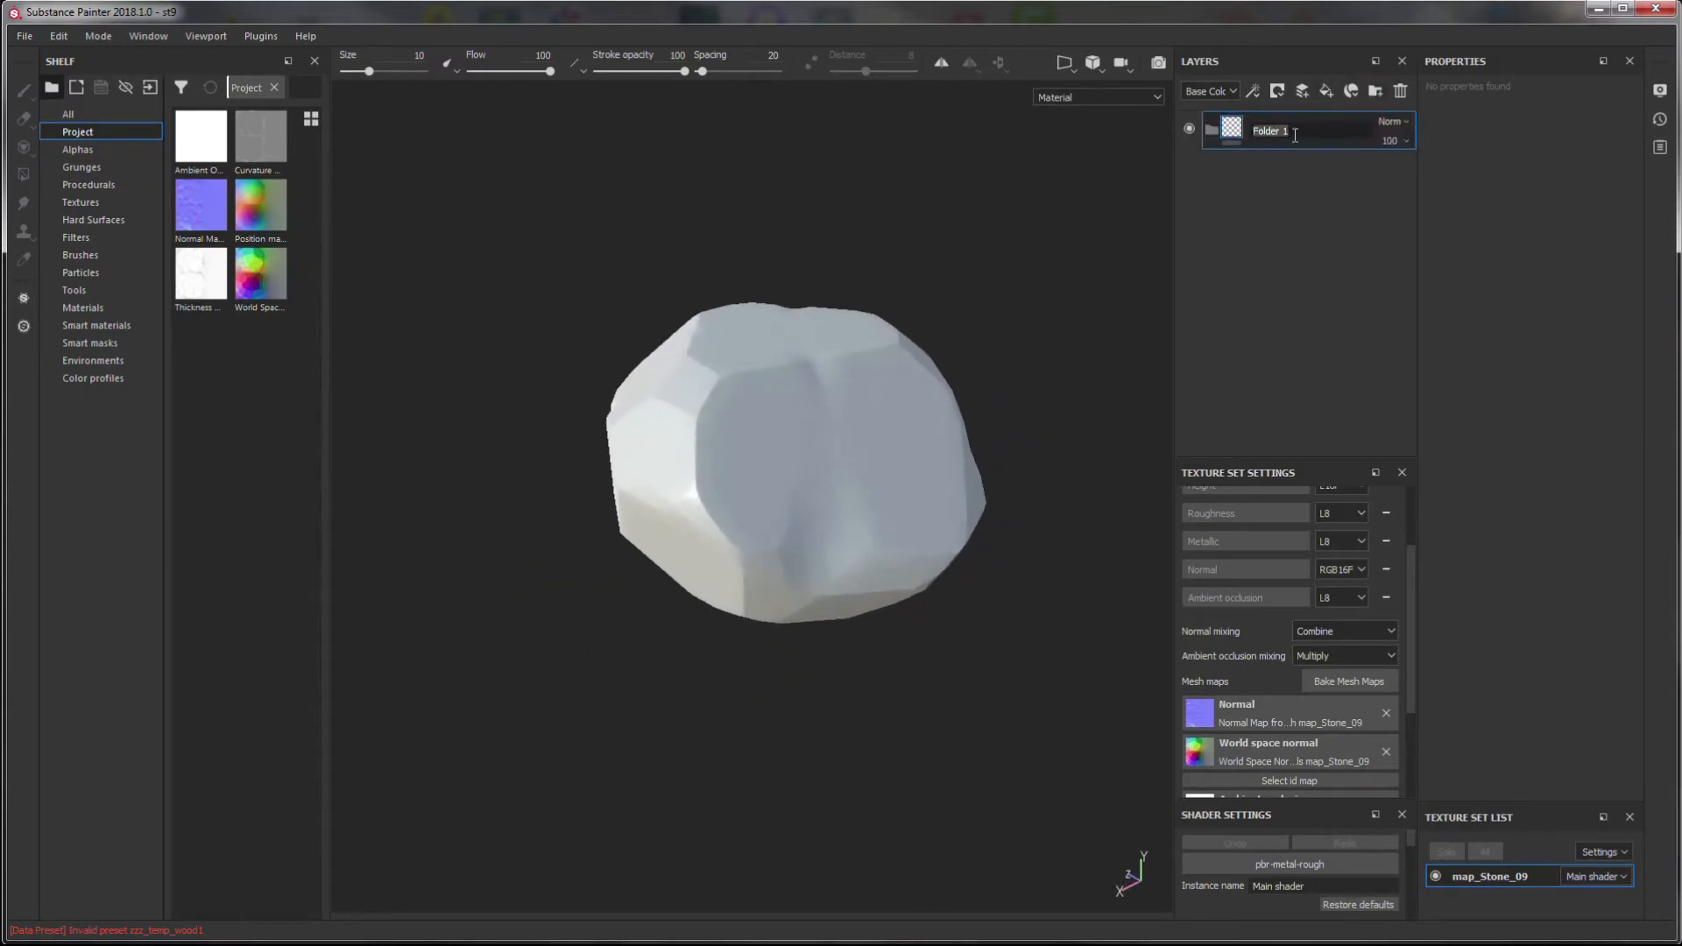
pyautogui.write('base')
pyautogui.press('Return')
# - Add a fill layer inside the base folder and name it base1
pyautogui.click(1325, 91)
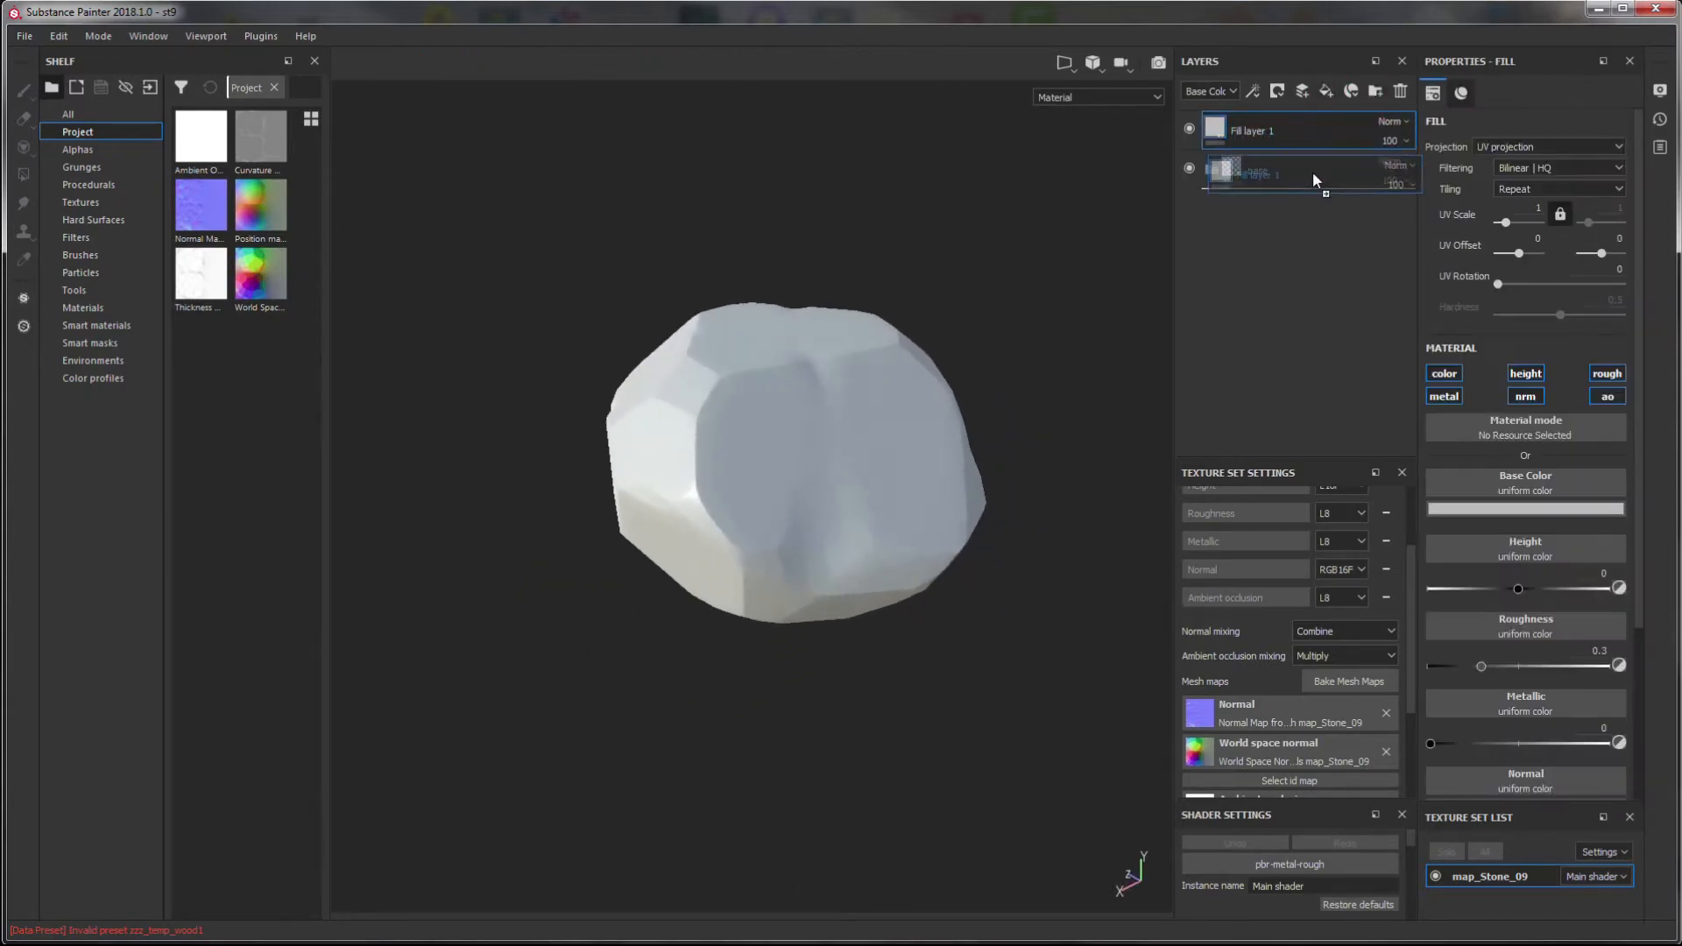
pyautogui.doubleClick(1312, 168)
pyautogui.write('base1')
pyautogui.press('Return')
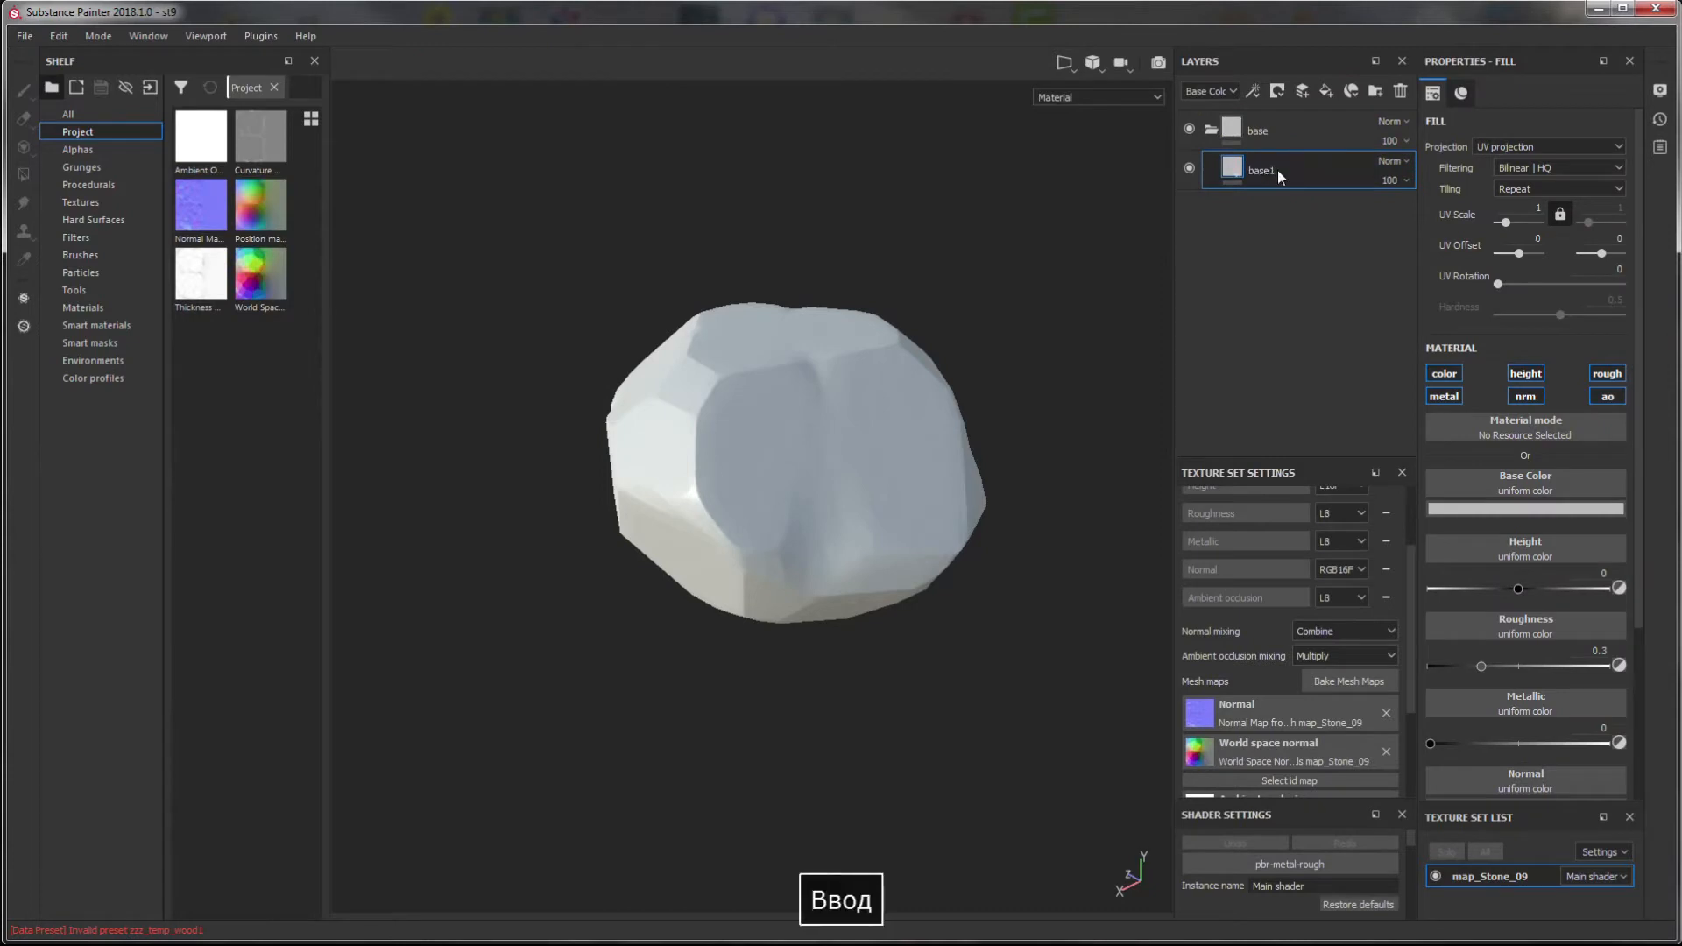
# - Set the base colour of base1 to a muted tan with a hue of about 0.09
pyautogui.click(1481, 509)
pyautogui.click(1593, 693)
pyautogui.moveTo(1597, 695); pyautogui.dragTo(1594, 680)
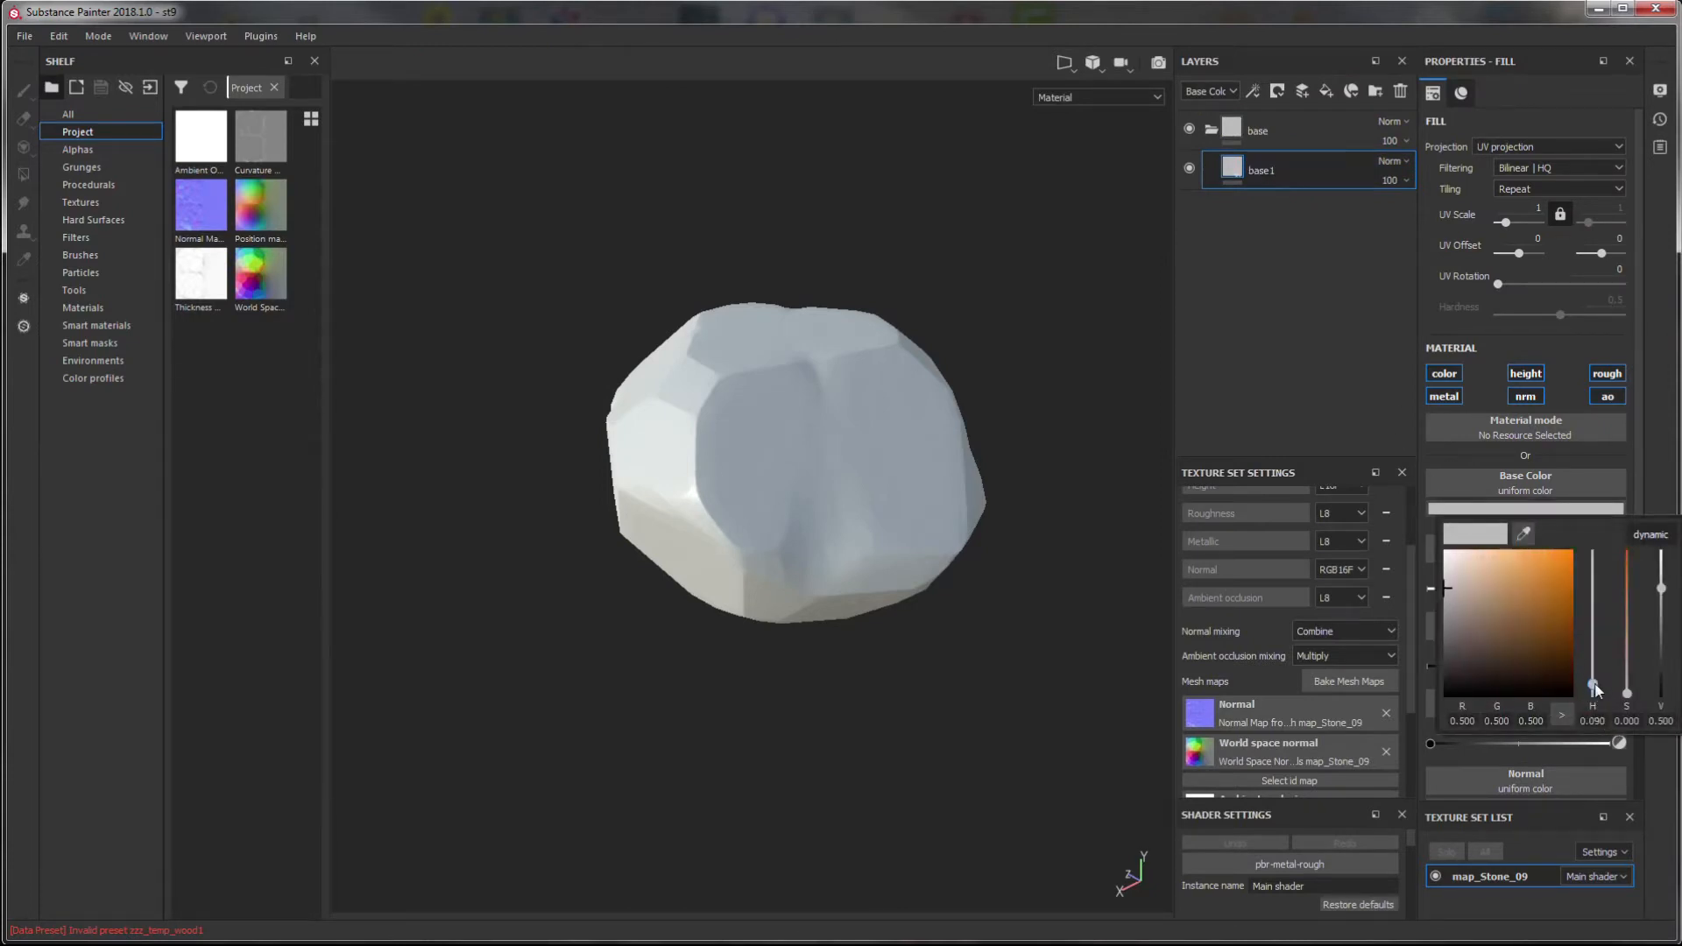
pyautogui.click(1486, 605)
pyautogui.click(1268, 282)
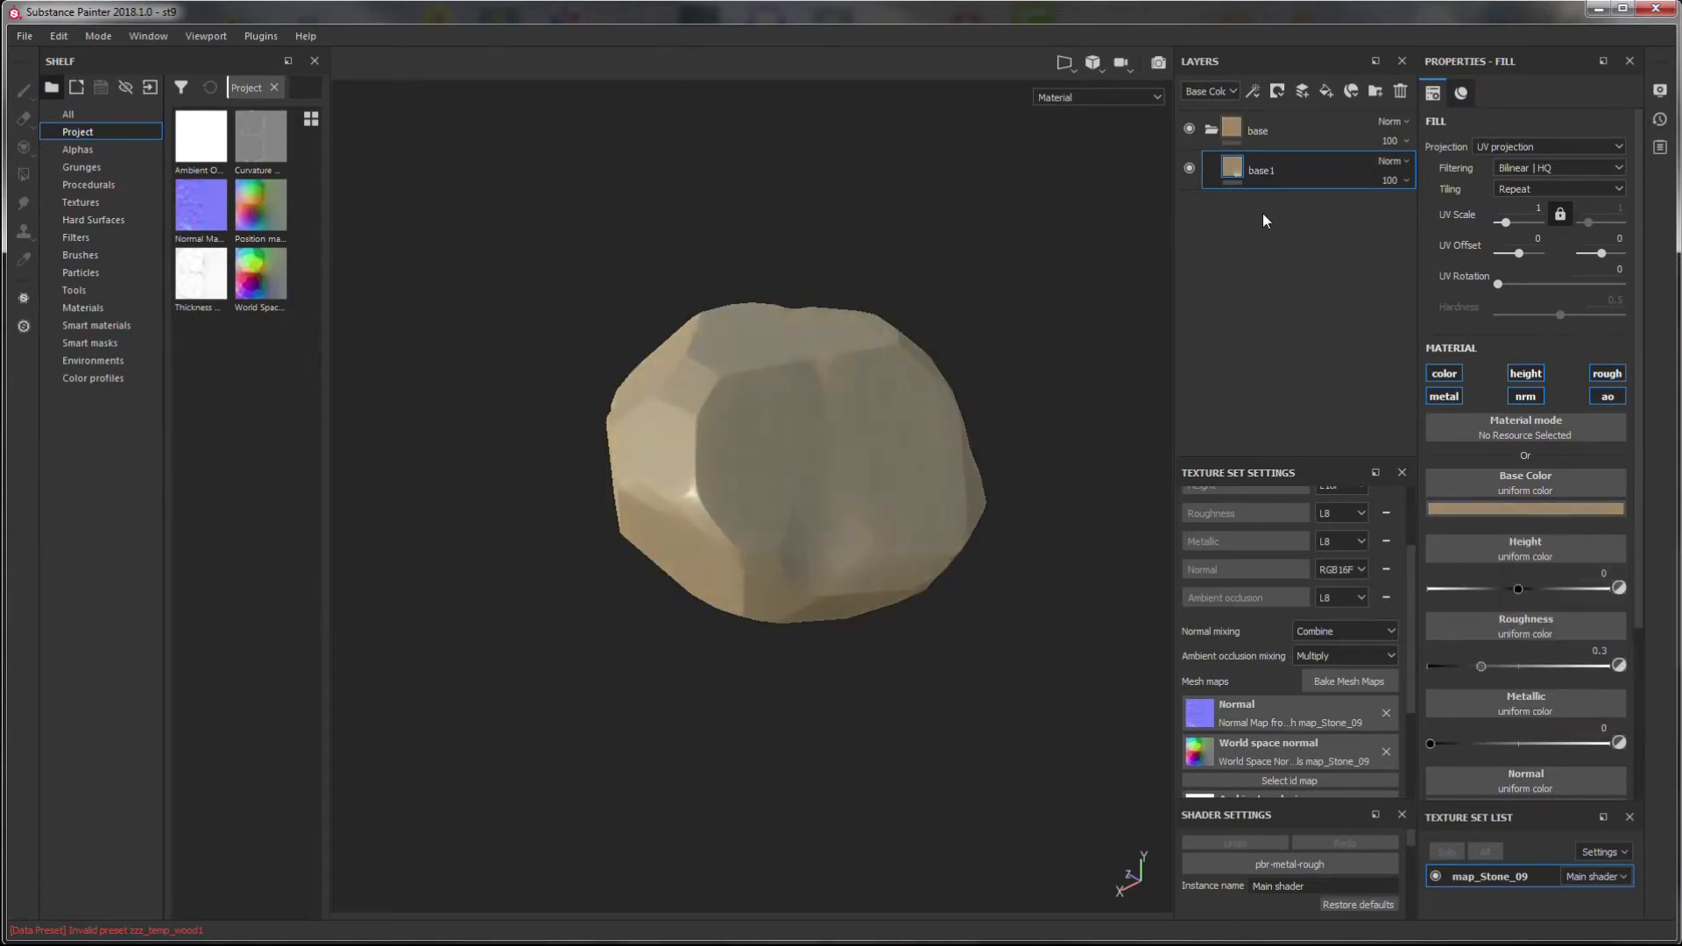
# - Assign the baked Curvature map to the roughness of base1 and add a Levels effect affecting the Roughness channel
pyautogui.moveTo(260, 136); pyautogui.dragTo(1518, 622)
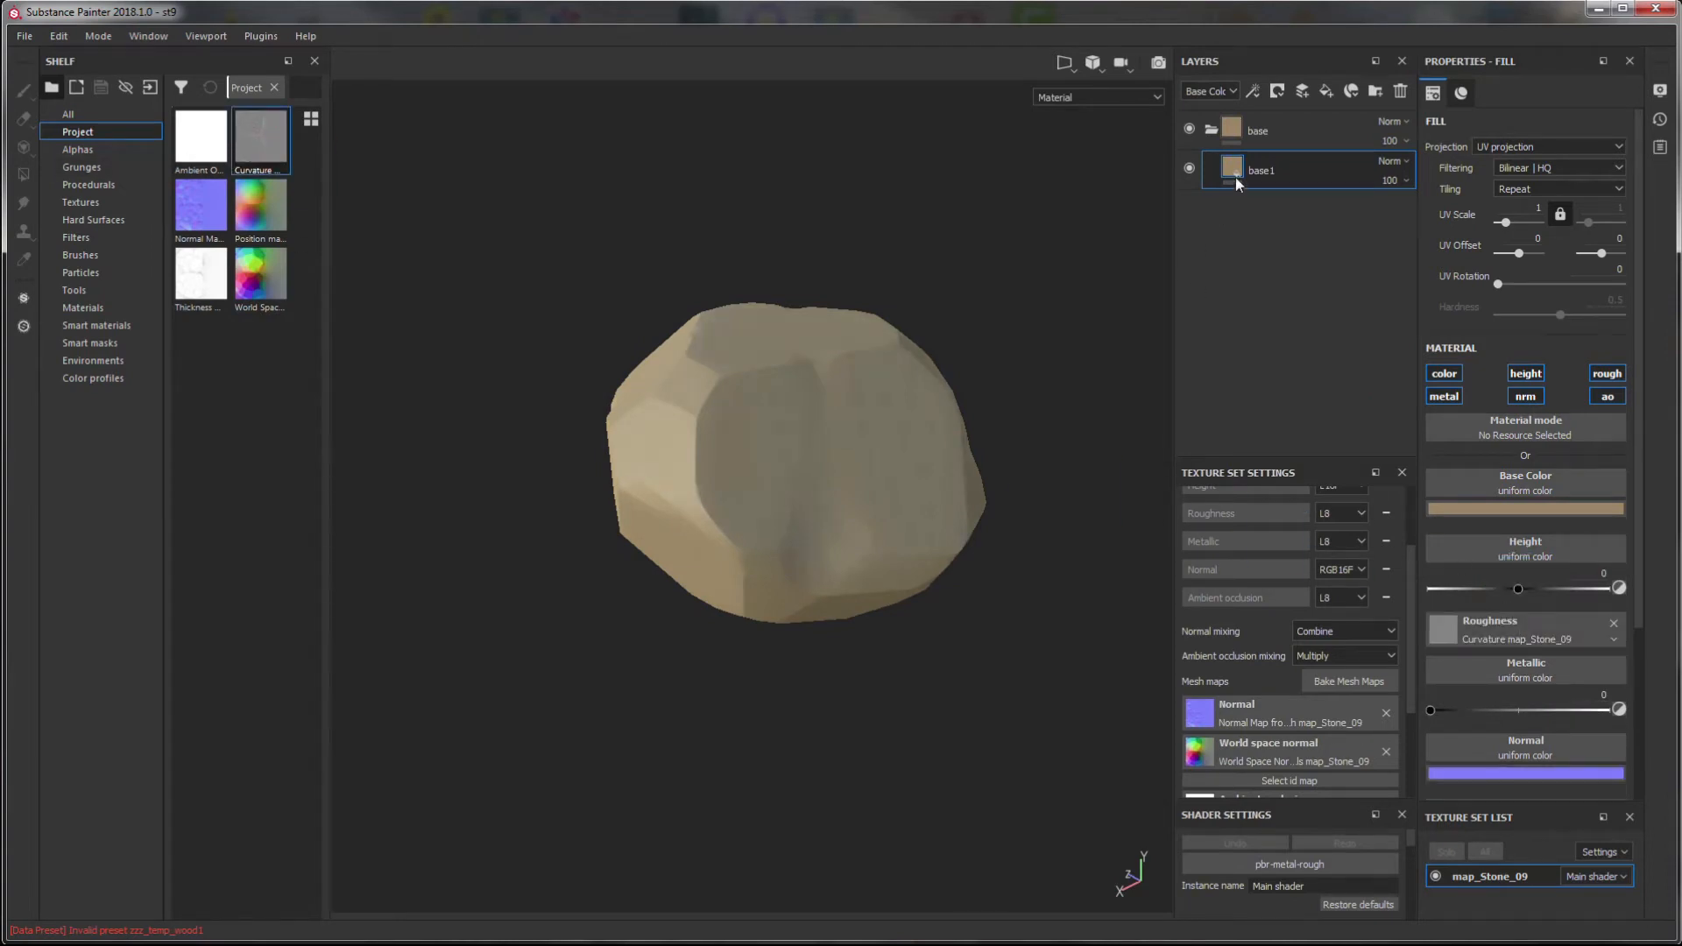
pyautogui.rightClick(1235, 177)
pyautogui.click(1279, 526)
pyautogui.click(1568, 120)
pyautogui.click(1523, 161)
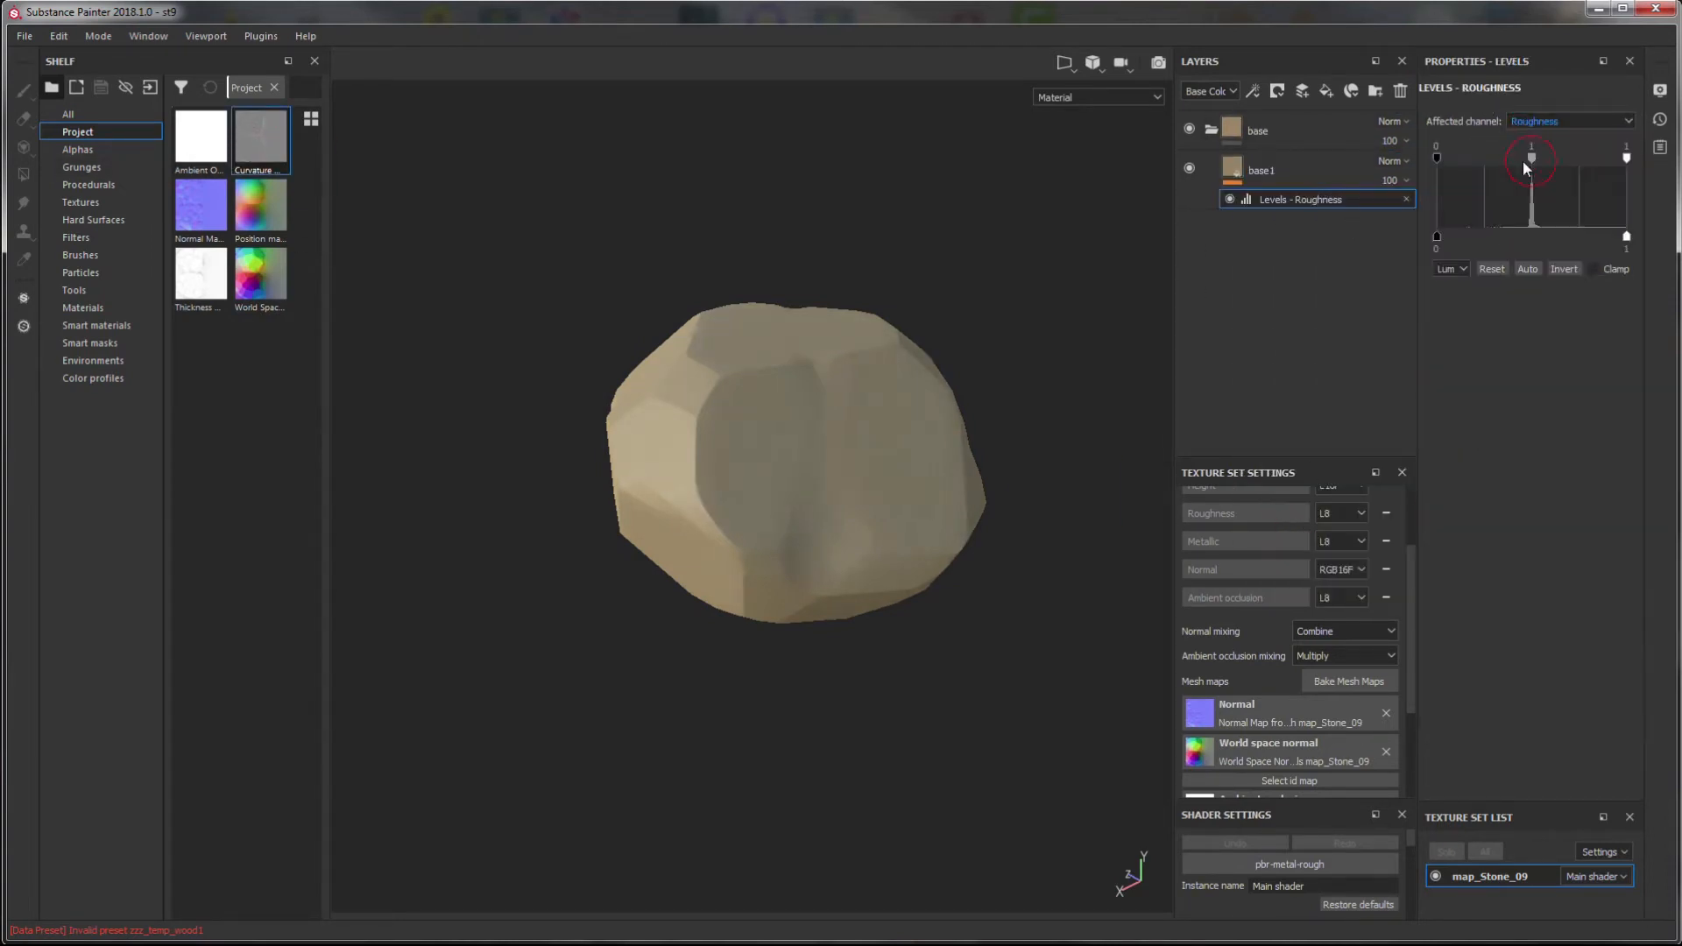
# - Using the Roughness channel display, invert the levels and narrow their output range to about 0.53–0.61, then restore the Material display
pyautogui.click(1095, 97)
pyautogui.click(1097, 169)
pyautogui.click(1566, 268)
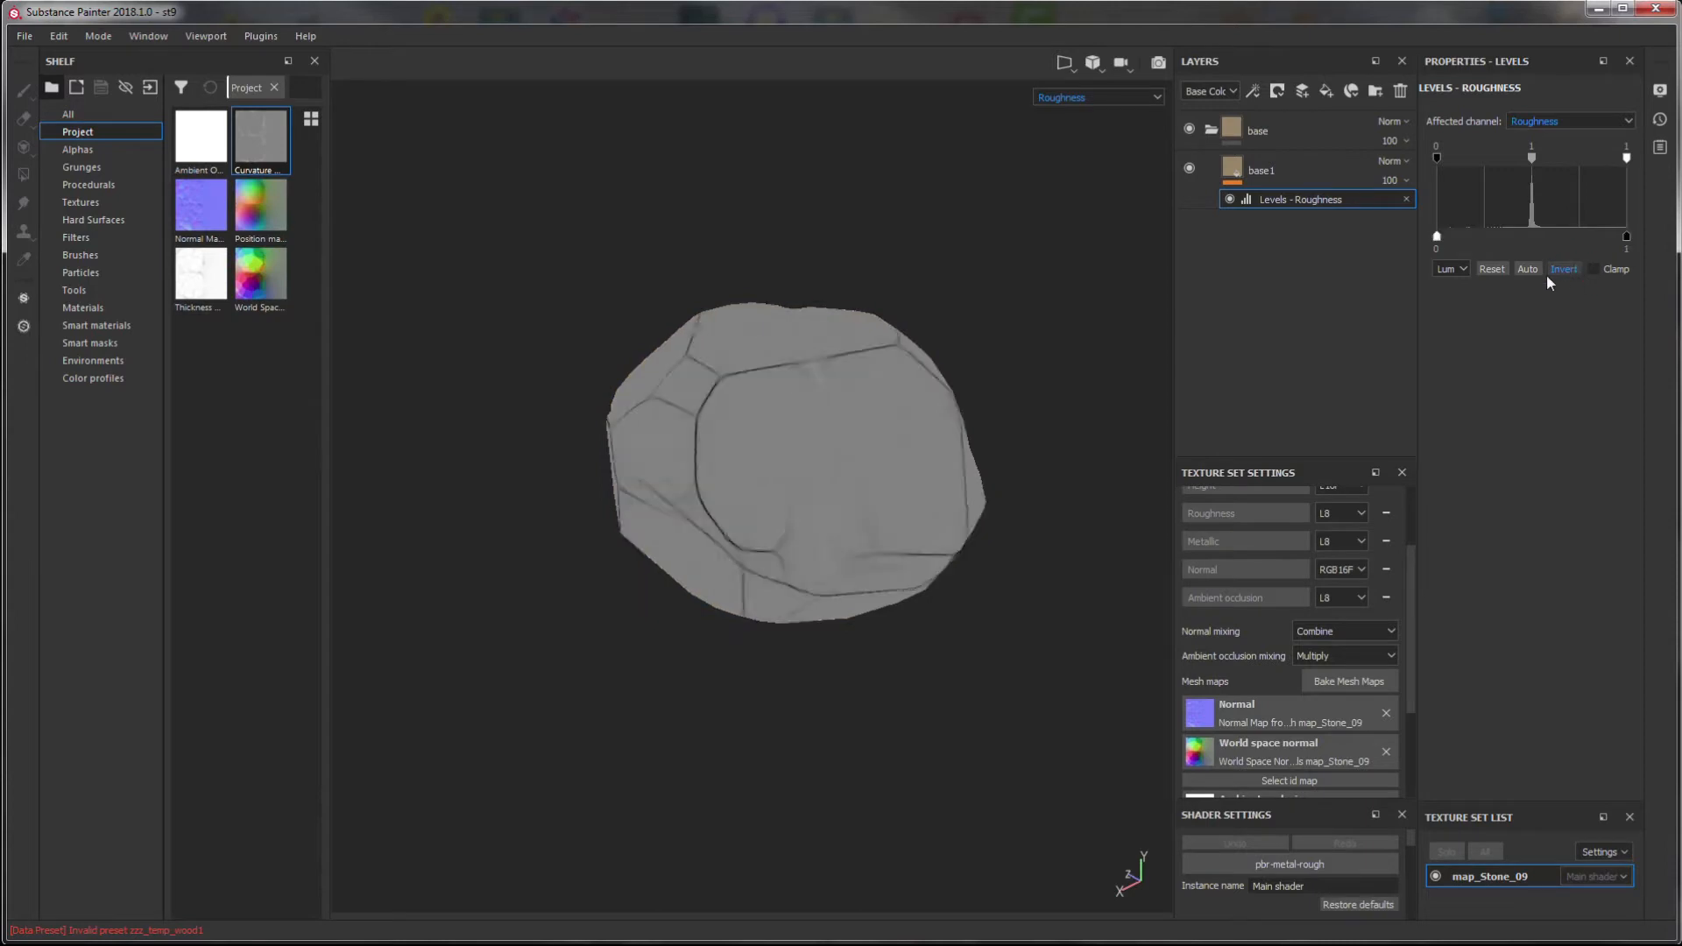
pyautogui.moveTo(1447, 245); pyautogui.dragTo(1524, 251)
pyautogui.moveTo(1626, 237); pyautogui.dragTo(1534, 236)
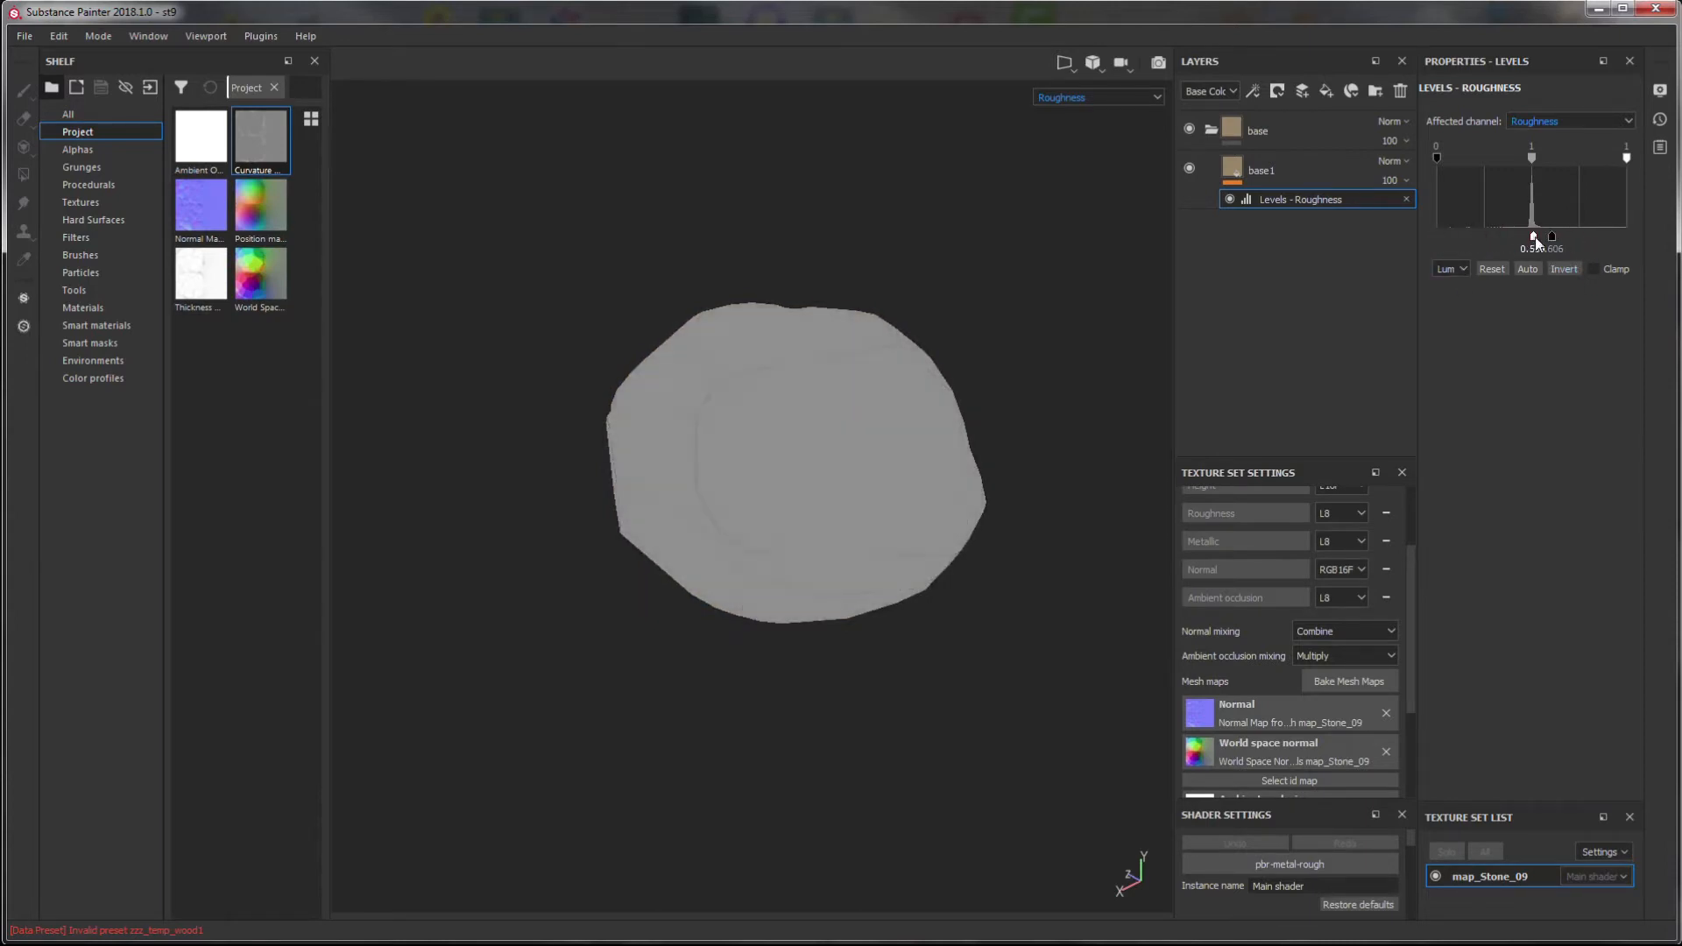
pyautogui.click(1139, 97)
pyautogui.click(1069, 112)
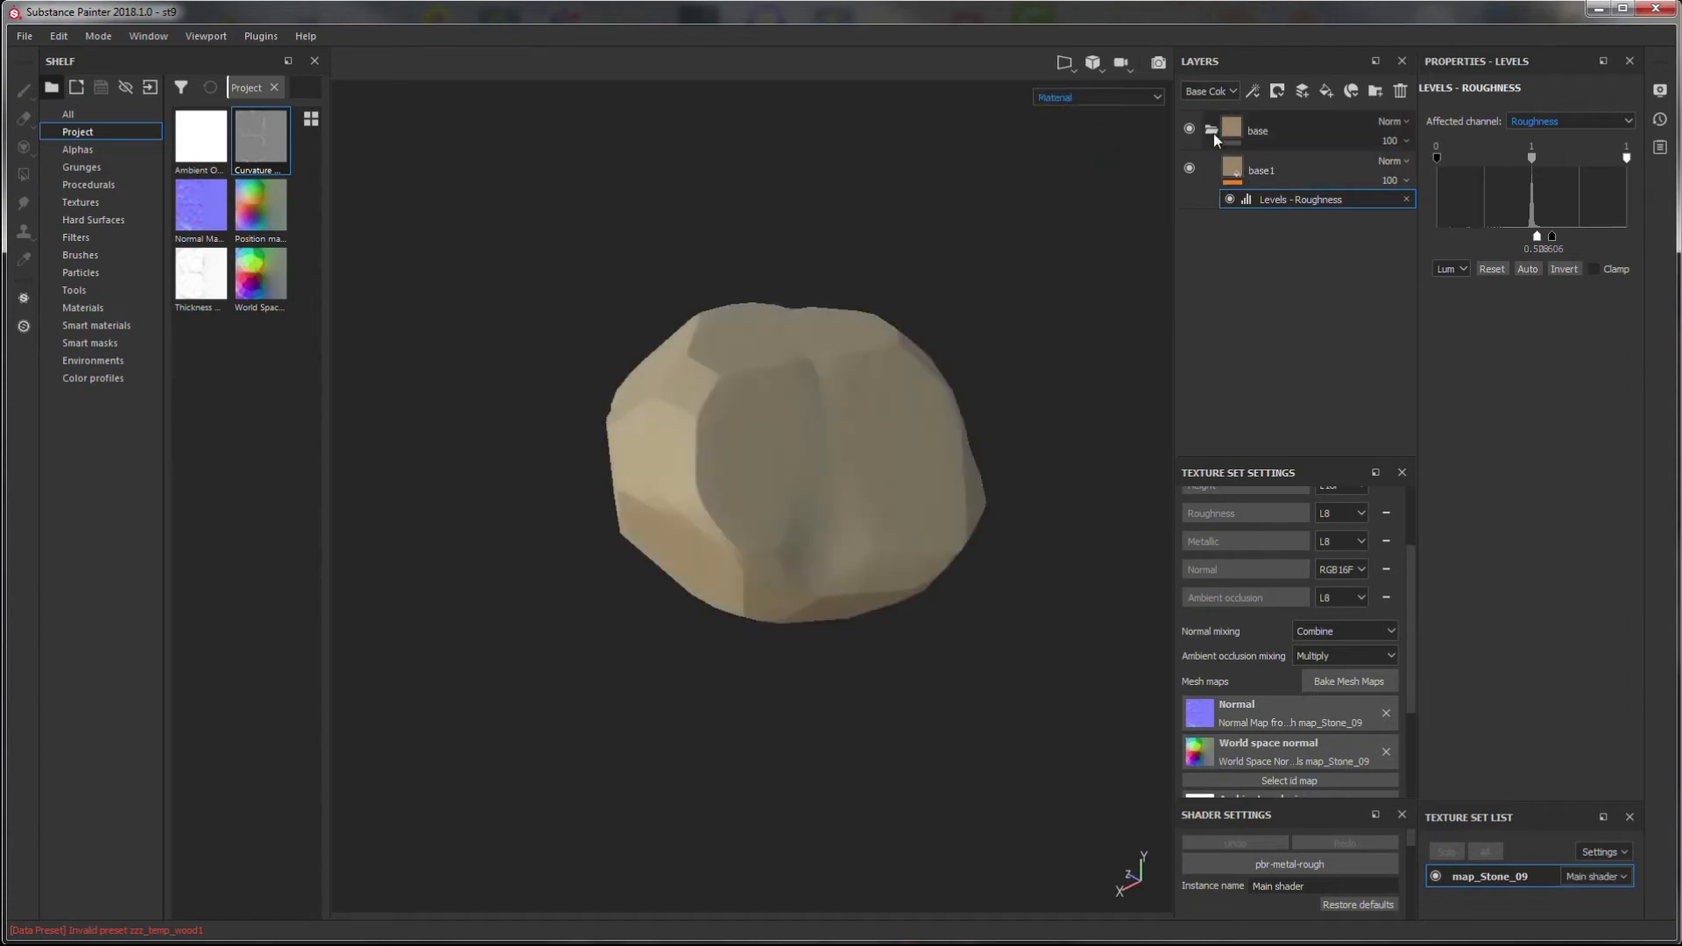
# - Collapse the base folder and add a fill layer named s1 above it
pyautogui.click(1211, 130)
pyautogui.keyDown('alt'); pyautogui.moveTo(920, 289); pyautogui.dragTo(980, 460); pyautogui.keyUp('alt')
pyautogui.keyDown('alt'); pyautogui.moveTo(980, 460); pyautogui.dragTo(1069, 491, button='right'); pyautogui.keyUp('alt')
pyautogui.click(1327, 90)
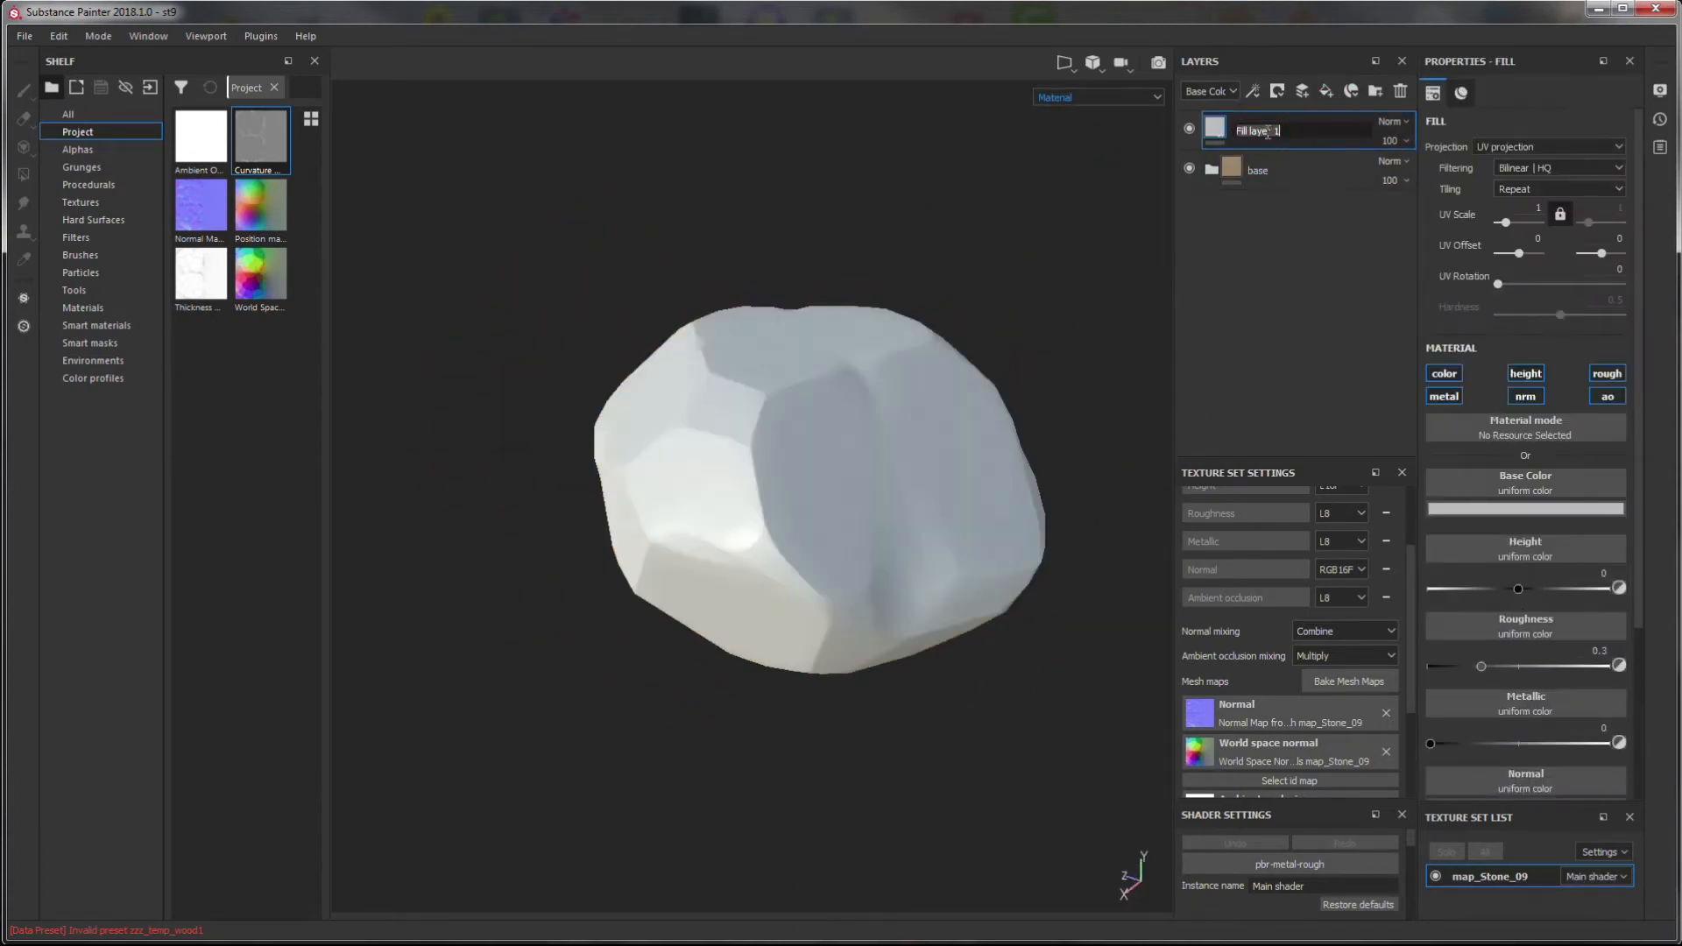
pyautogui.write('s1')
pyautogui.press('Return')
# - Give the s1 layer a muted reddish-brown base colour and raise its roughness to about 0.5
pyautogui.click(1501, 511)
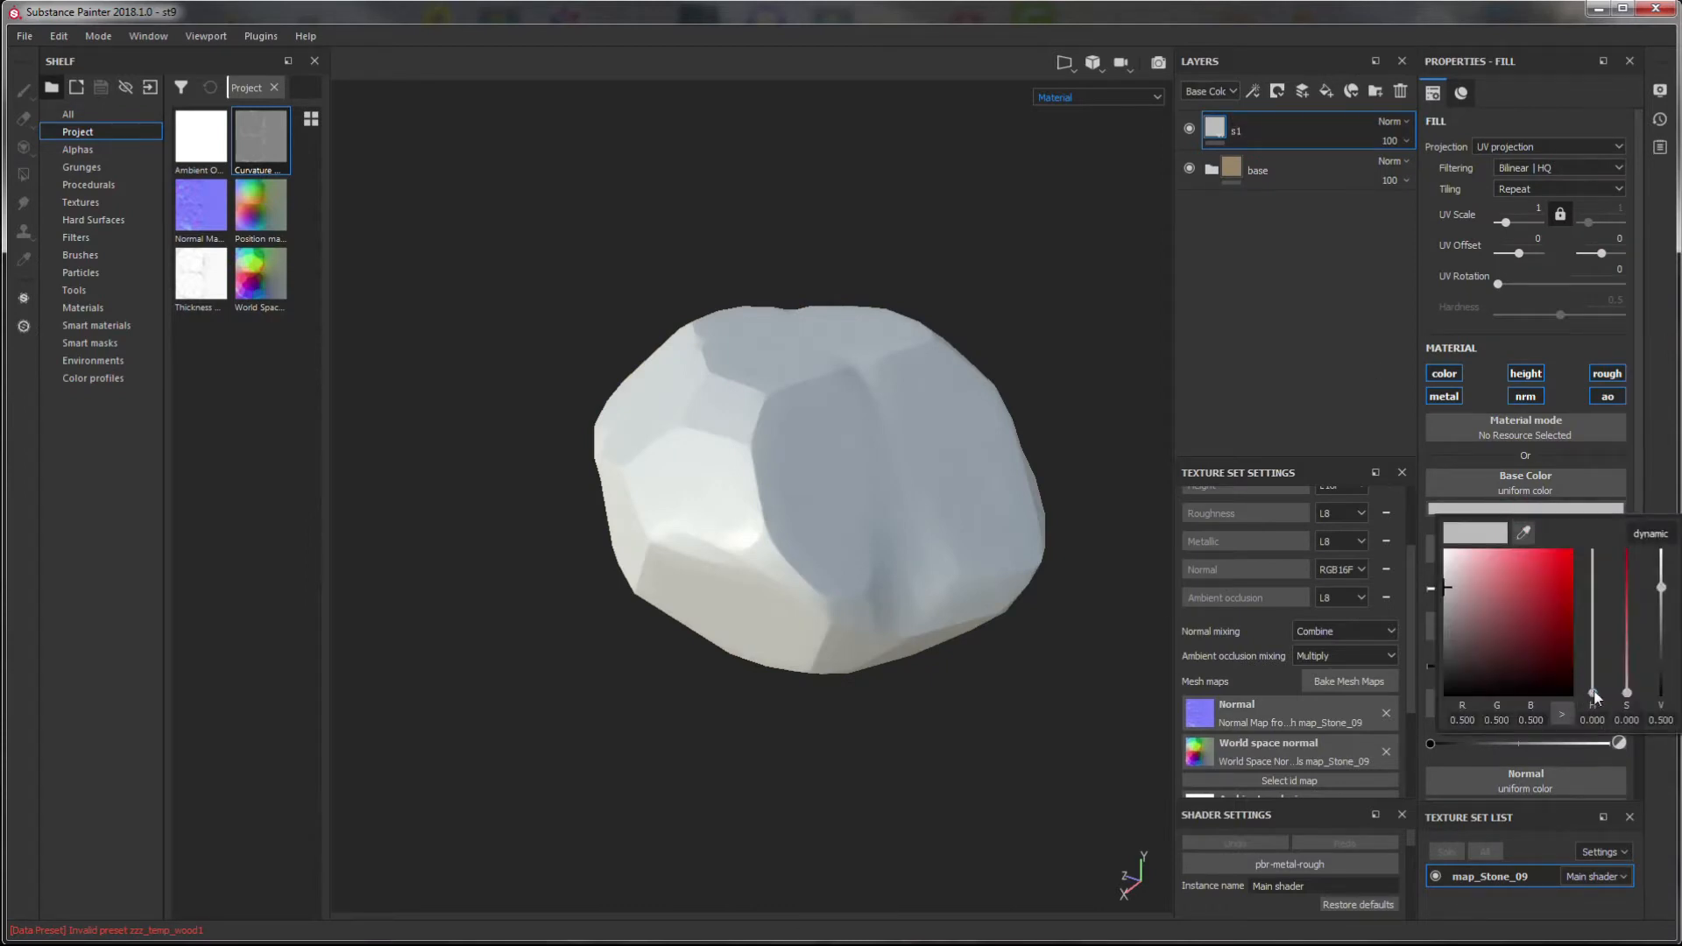
pyautogui.moveTo(1595, 697); pyautogui.dragTo(1595, 688)
pyautogui.moveTo(1514, 619); pyautogui.dragTo(1518, 670)
# - Add a black mask to the s1 layer and fill it with the Grunge Dirt Muddy texture
pyautogui.rightClick(1222, 128)
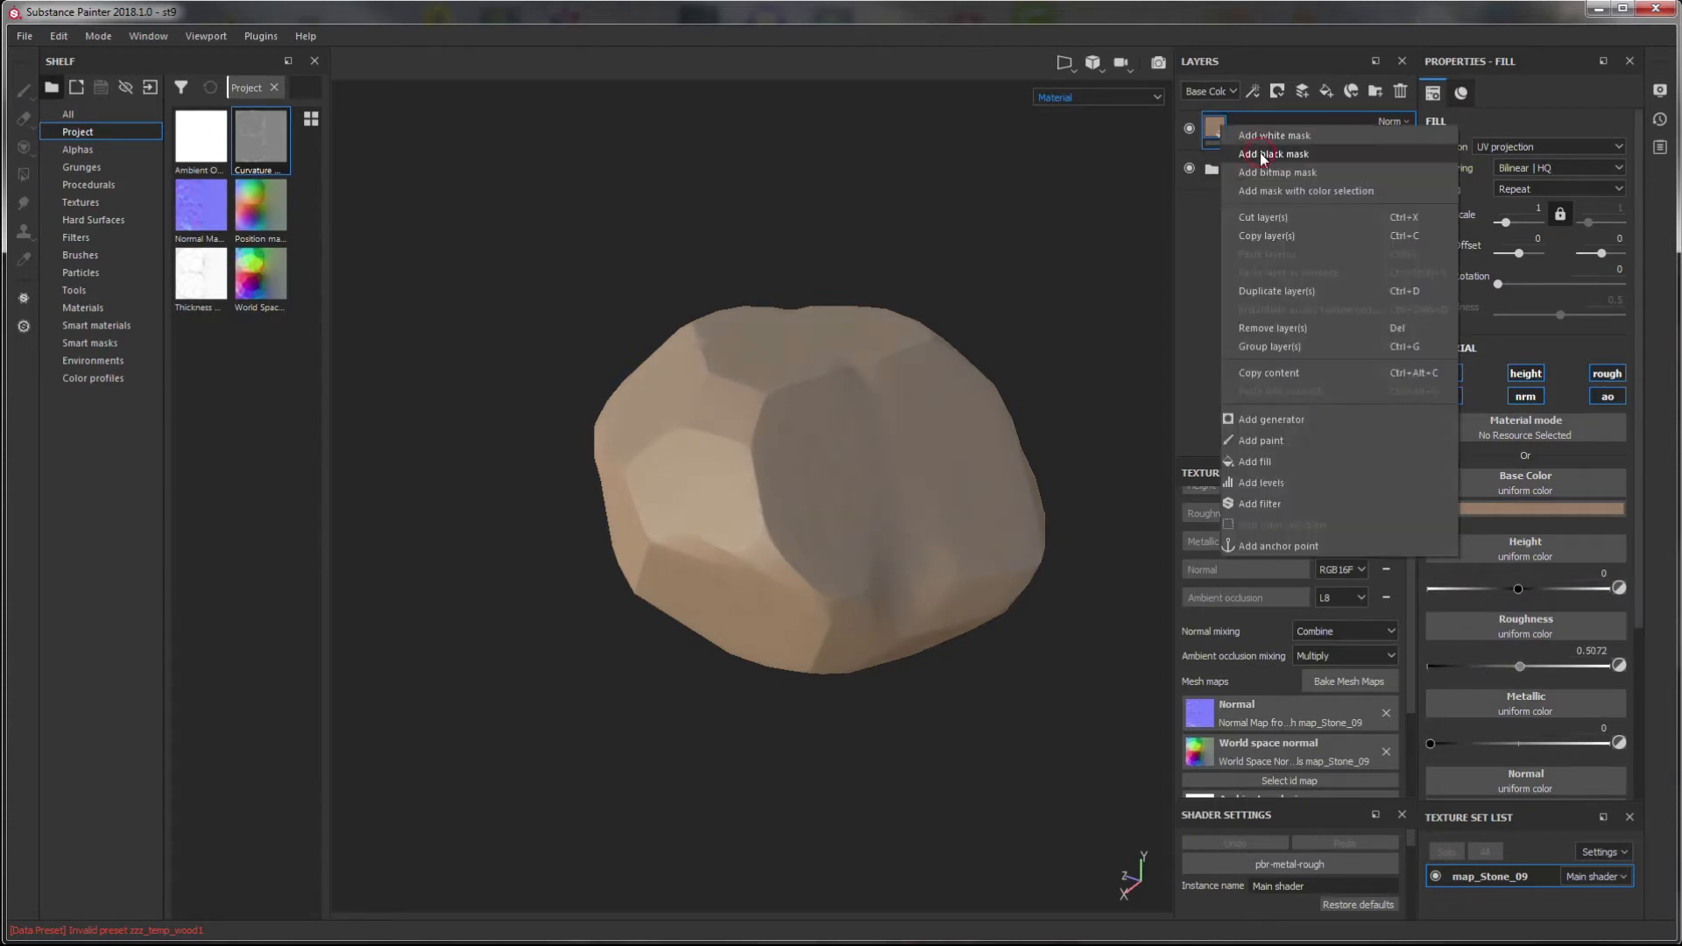
pyautogui.click(1272, 154)
pyautogui.rightClick(1241, 128)
pyautogui.click(1301, 475)
pyautogui.click(70, 169)
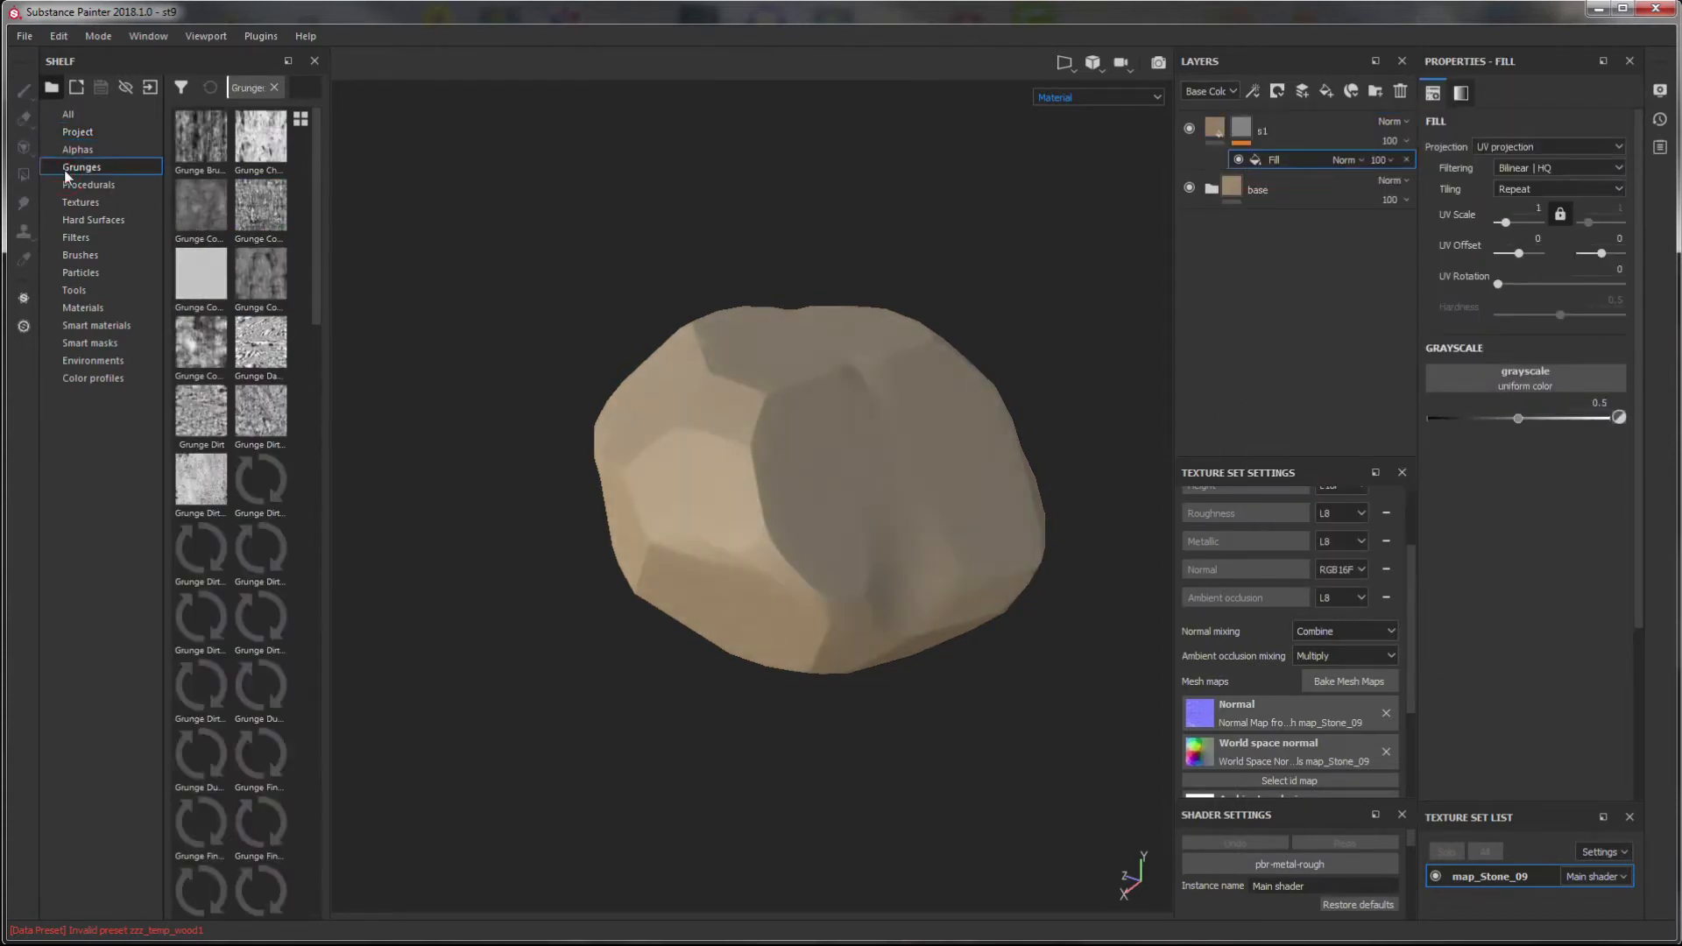
pyautogui.moveTo(192, 222)
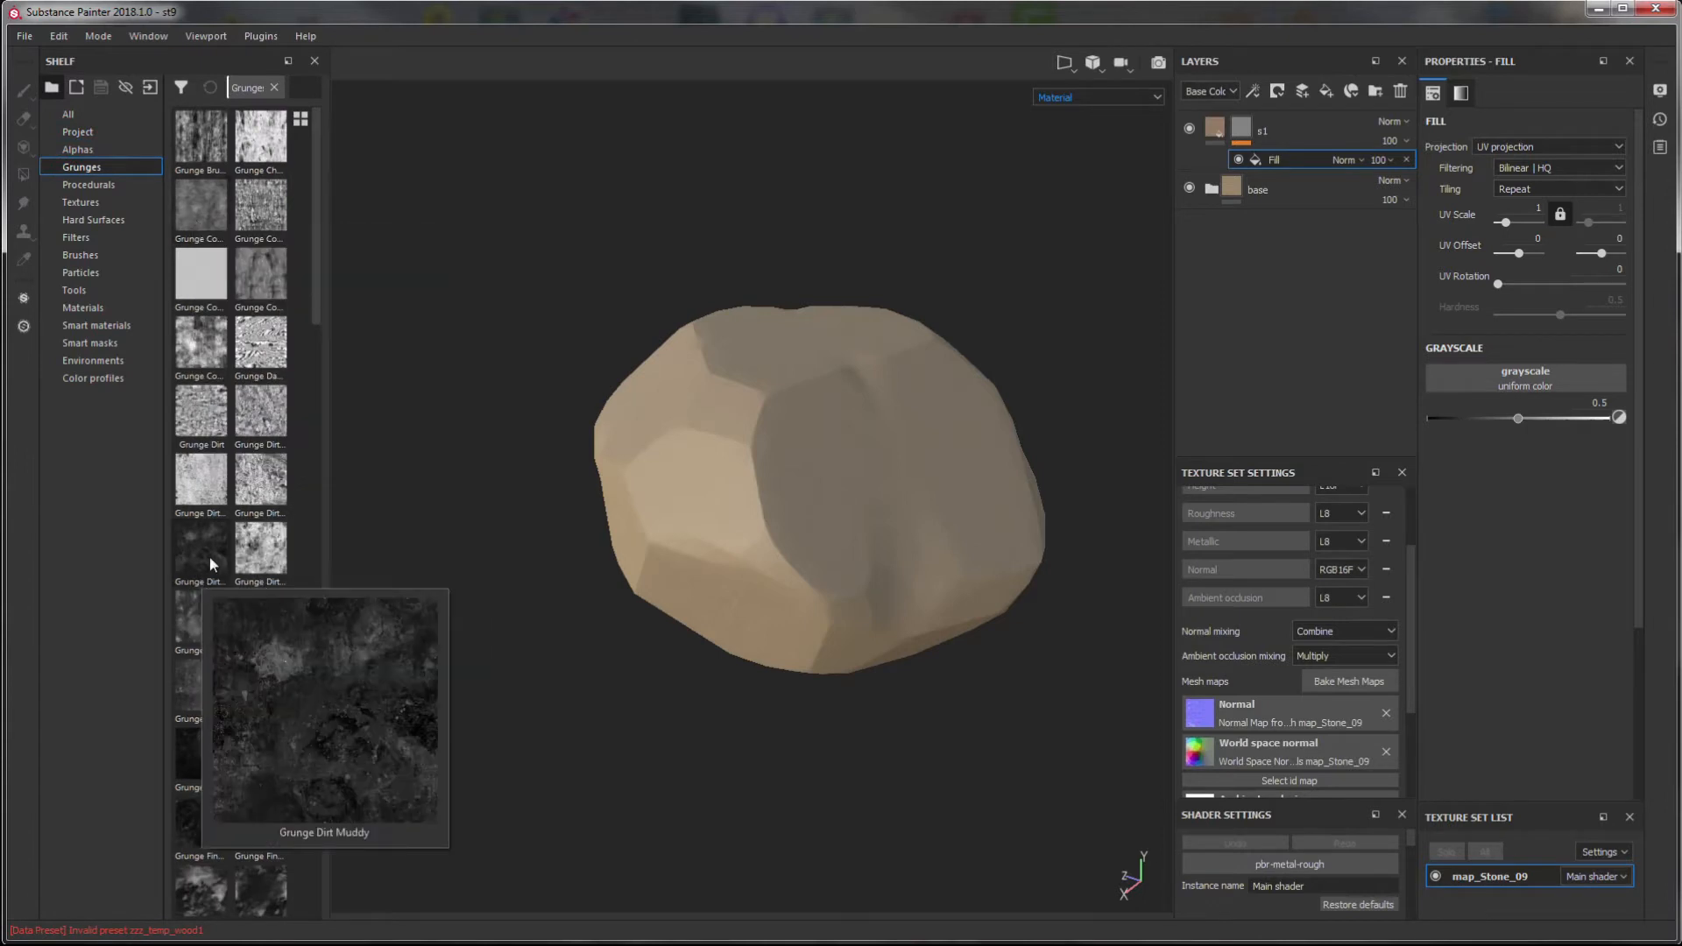
pyautogui.moveTo(201, 552); pyautogui.dragTo(1515, 380)
# - Switch the Grunge Dirt Muddy mask fill on s1 to Tri-planar projection
pyautogui.keyDown('alt'); pyautogui.moveTo(1034, 399); pyautogui.dragTo(920, 424); pyautogui.keyUp('alt')
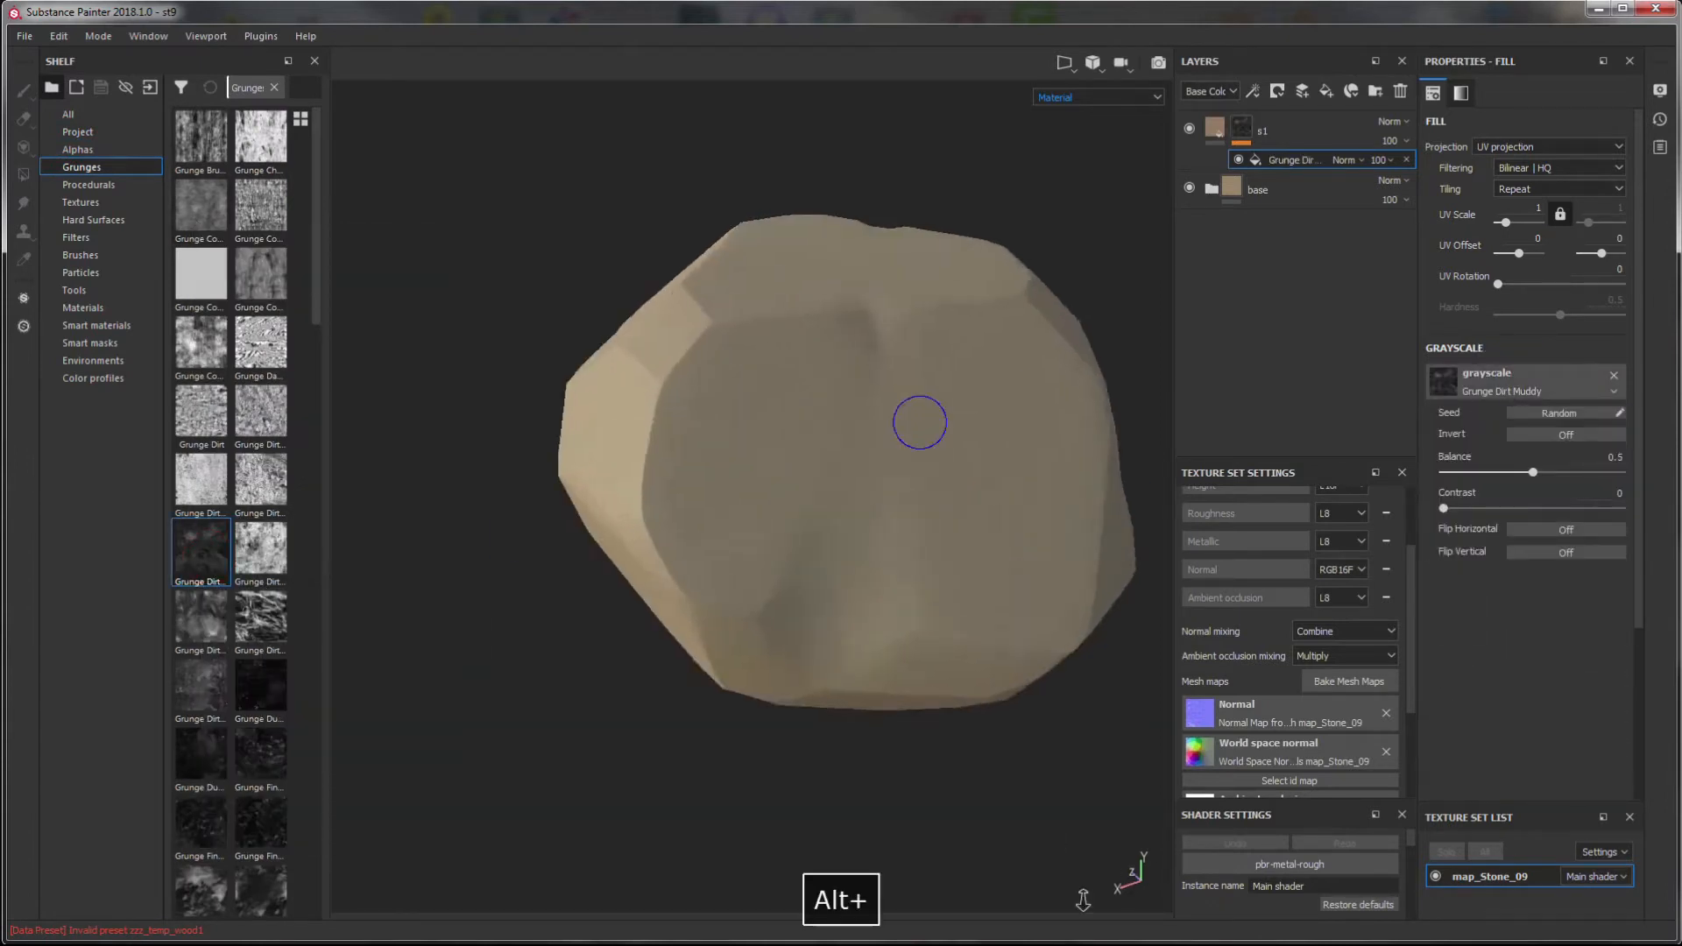
pyautogui.keyDown('alt'); pyautogui.moveTo(920, 424); pyautogui.dragTo(981, 490, button='right'); pyautogui.keyUp('alt')
pyautogui.keyDown('alt'); pyautogui.moveTo(982, 491); pyautogui.dragTo(1112, 508); pyautogui.keyUp('alt')
pyautogui.click(1482, 149)
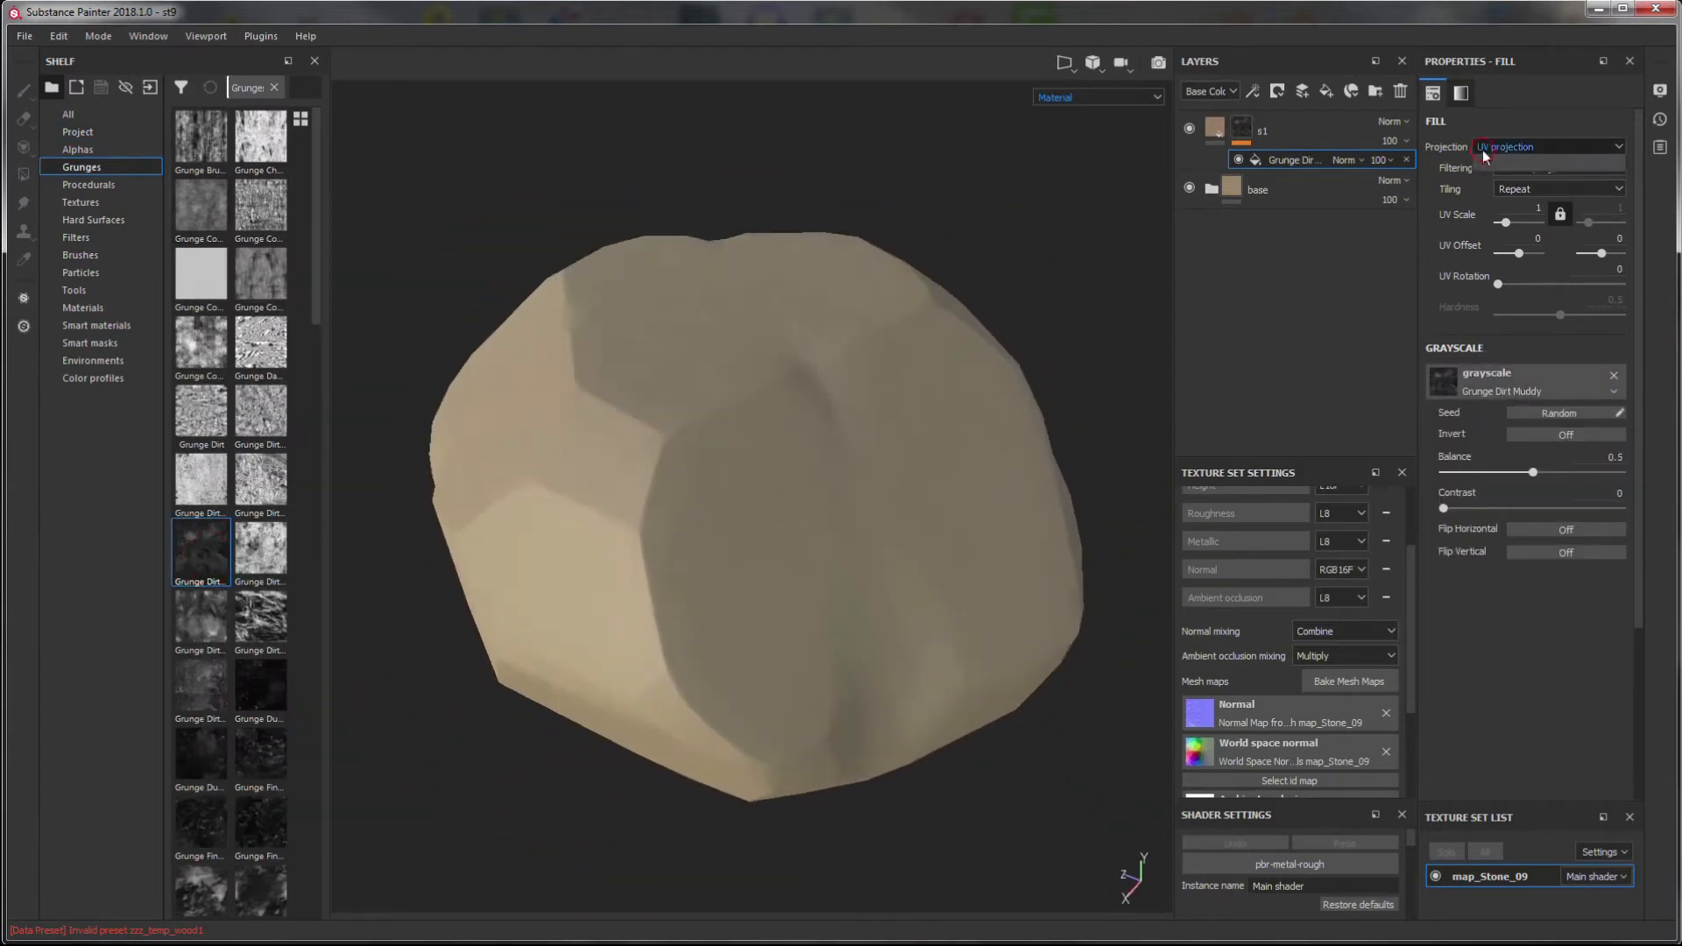
pyautogui.click(1491, 175)
# - Lower the height of the s1 fill layer to about -0.2 so its grunge pattern is recessed
pyautogui.click(1214, 129)
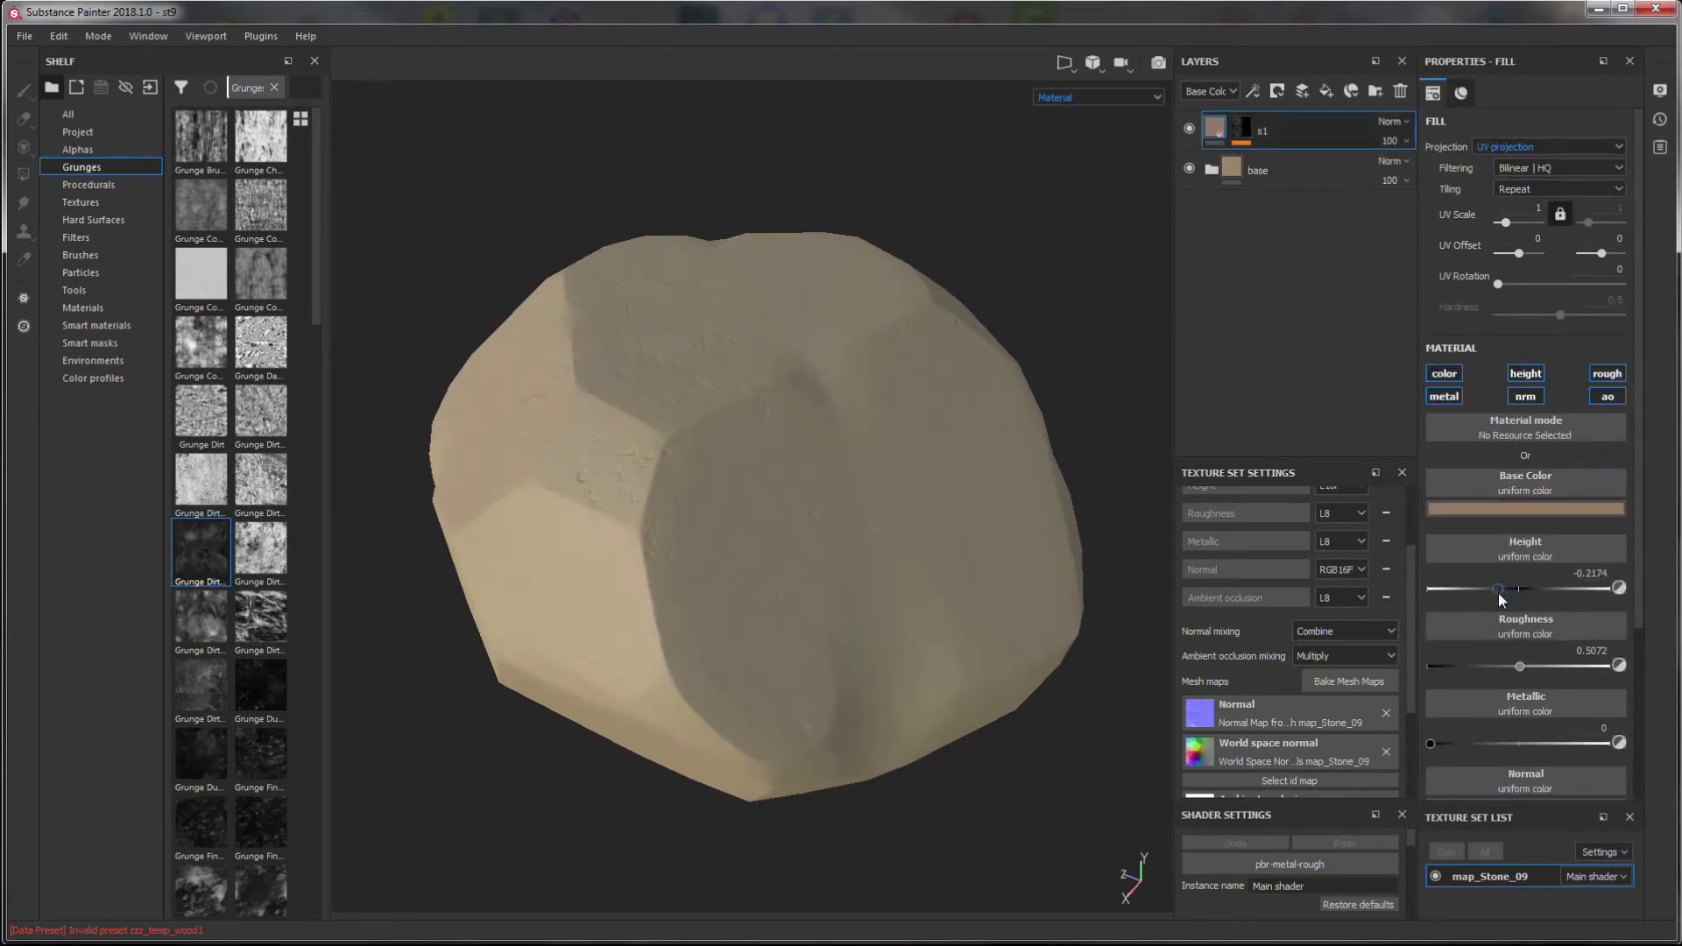
pyautogui.moveTo(1499, 596); pyautogui.dragTo(1500, 596)
pyautogui.keyDown('alt'); pyautogui.moveTo(834, 541); pyautogui.dragTo(894, 503); pyautogui.keyUp('alt')
pyautogui.keyDown('alt'); pyautogui.moveTo(893, 502); pyautogui.dragTo(905, 713, button='right'); pyautogui.keyUp('alt')
pyautogui.keyDown('alt'); pyautogui.moveTo(906, 713); pyautogui.dragTo(1124, 590); pyautogui.keyUp('alt')
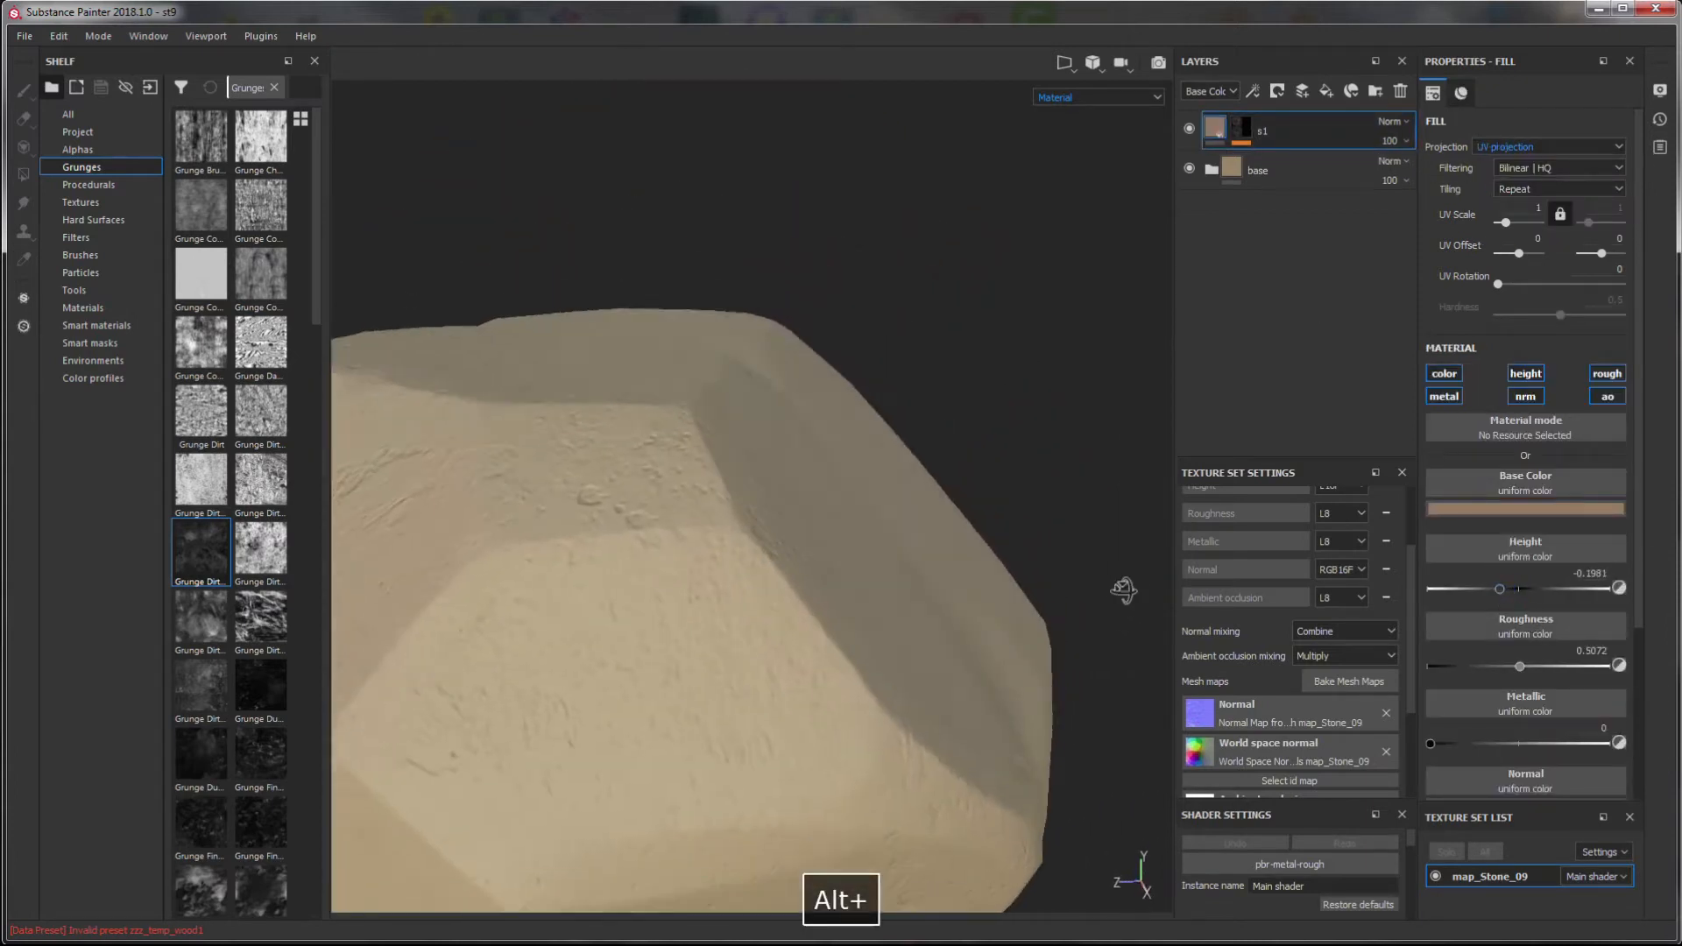
pyautogui.keyDown('alt'); pyautogui.moveTo(1125, 590); pyautogui.dragTo(947, 537, button='right'); pyautogui.keyUp('alt')
pyautogui.keyDown('alt'); pyautogui.moveTo(946, 537); pyautogui.dragTo(929, 522); pyautogui.keyUp('alt')
# - Darken the brown base colour of the s1 layer
pyautogui.click(1525, 508)
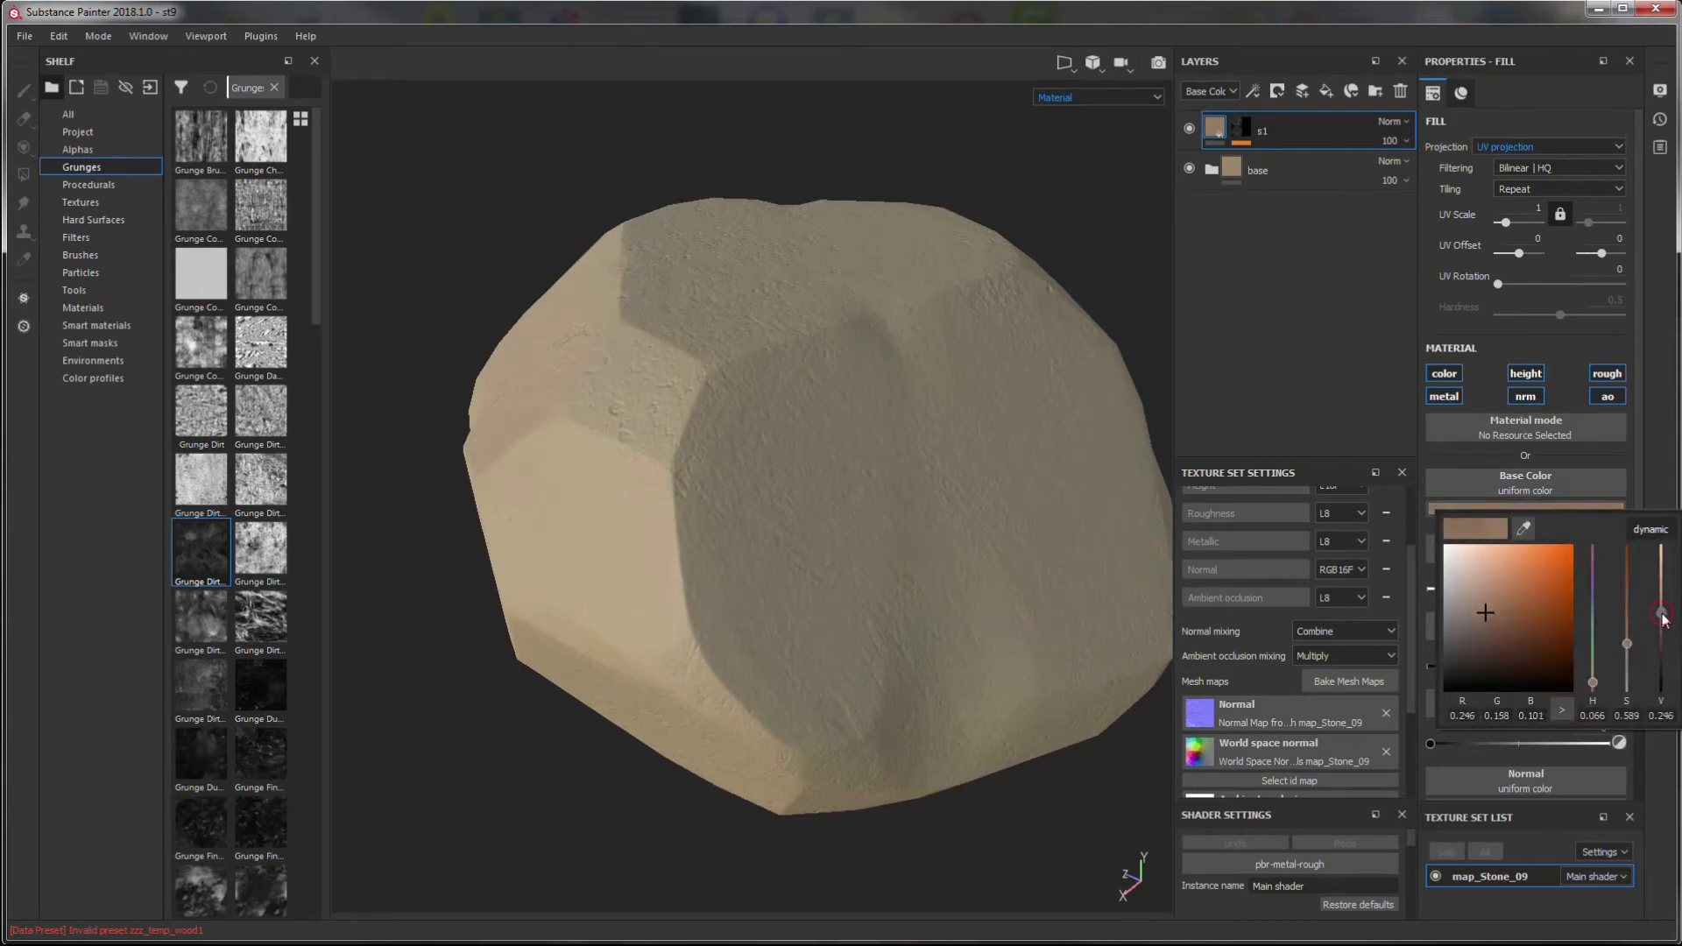
pyautogui.moveTo(1662, 622)
pyautogui.mouseDown()
pyautogui.moveTo(1675, 688)
pyautogui.moveTo(1669, 631)
pyautogui.mouseUp()
pyautogui.click(1664, 486)
pyautogui.keyDown('alt'); pyautogui.moveTo(951, 298); pyautogui.dragTo(1021, 390); pyautogui.keyUp('alt')
# - Show only the Roughness channel and raise the roughness of s1 to about 0.75
pyautogui.click(1095, 97)
pyautogui.click(1070, 169)
pyautogui.keyDown('alt'); pyautogui.moveTo(876, 680); pyautogui.dragTo(841, 587); pyautogui.keyUp('alt')
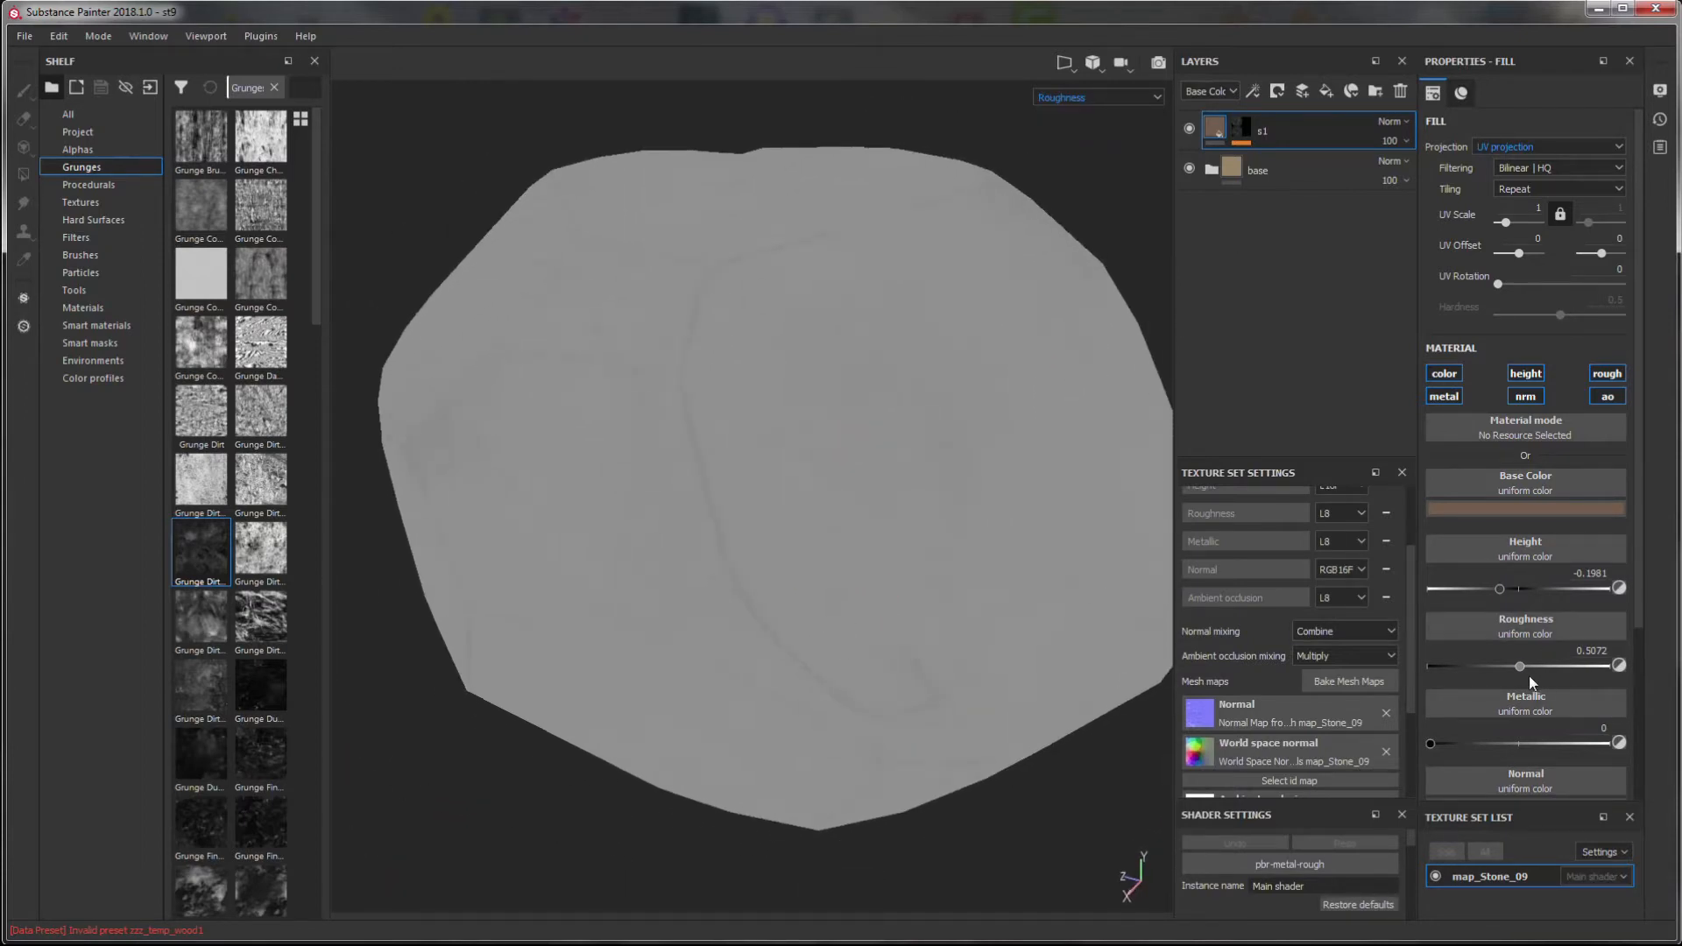
pyautogui.moveTo(1543, 666); pyautogui.dragTo(1567, 666)
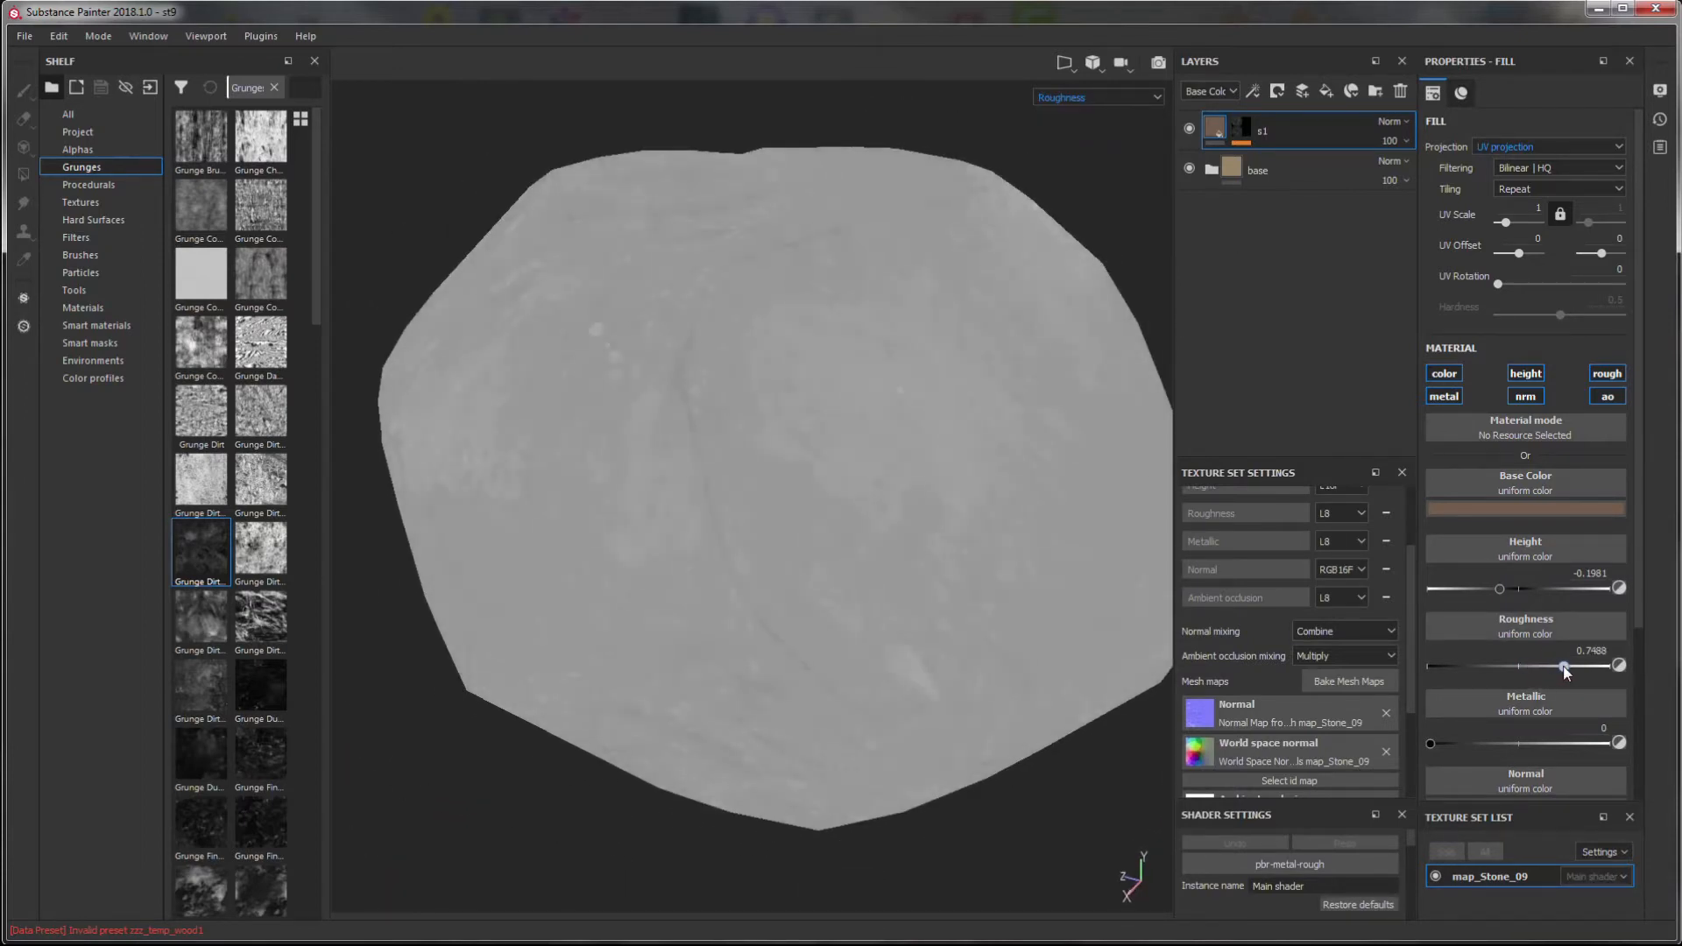
# - Widen the output range of base1's roughness levels to about 0.44–0.61, collapse the base folder and restore the Material display
pyautogui.click(1212, 170)
pyautogui.click(1297, 238)
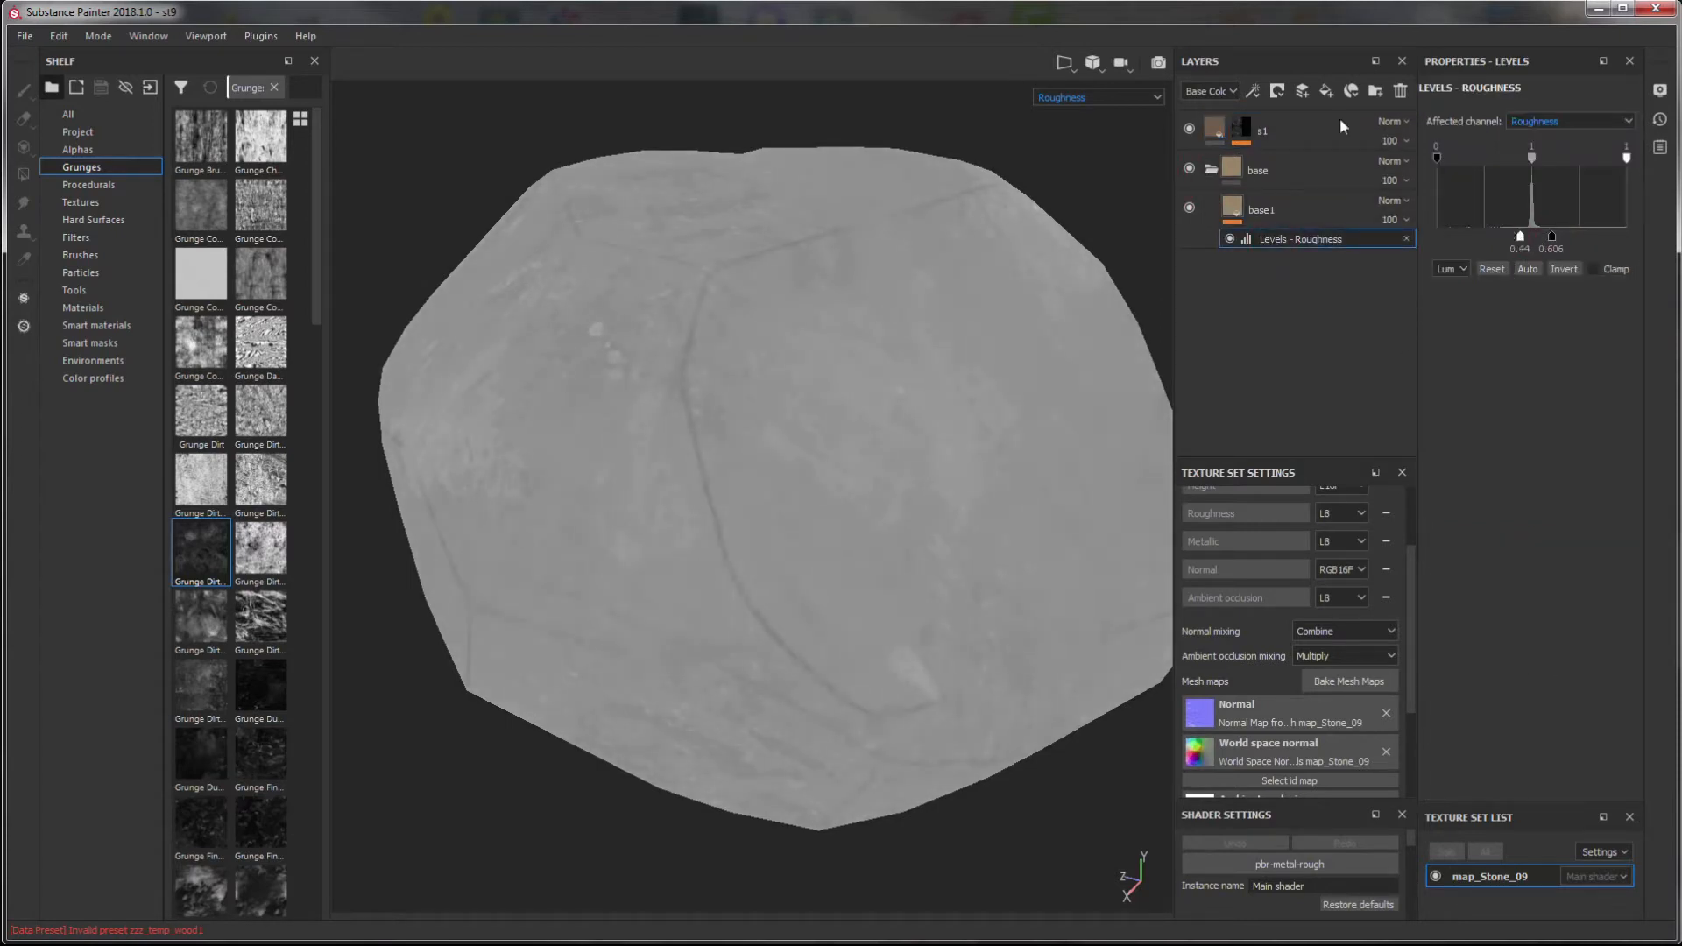
pyautogui.click(1212, 170)
pyautogui.click(1084, 97)
pyautogui.click(1084, 126)
# - Examine the rock's surface detail up close and from several sides in the Material display
pyautogui.keyDown('alt'); pyautogui.moveTo(964, 473); pyautogui.dragTo(991, 567); pyautogui.keyUp('alt')
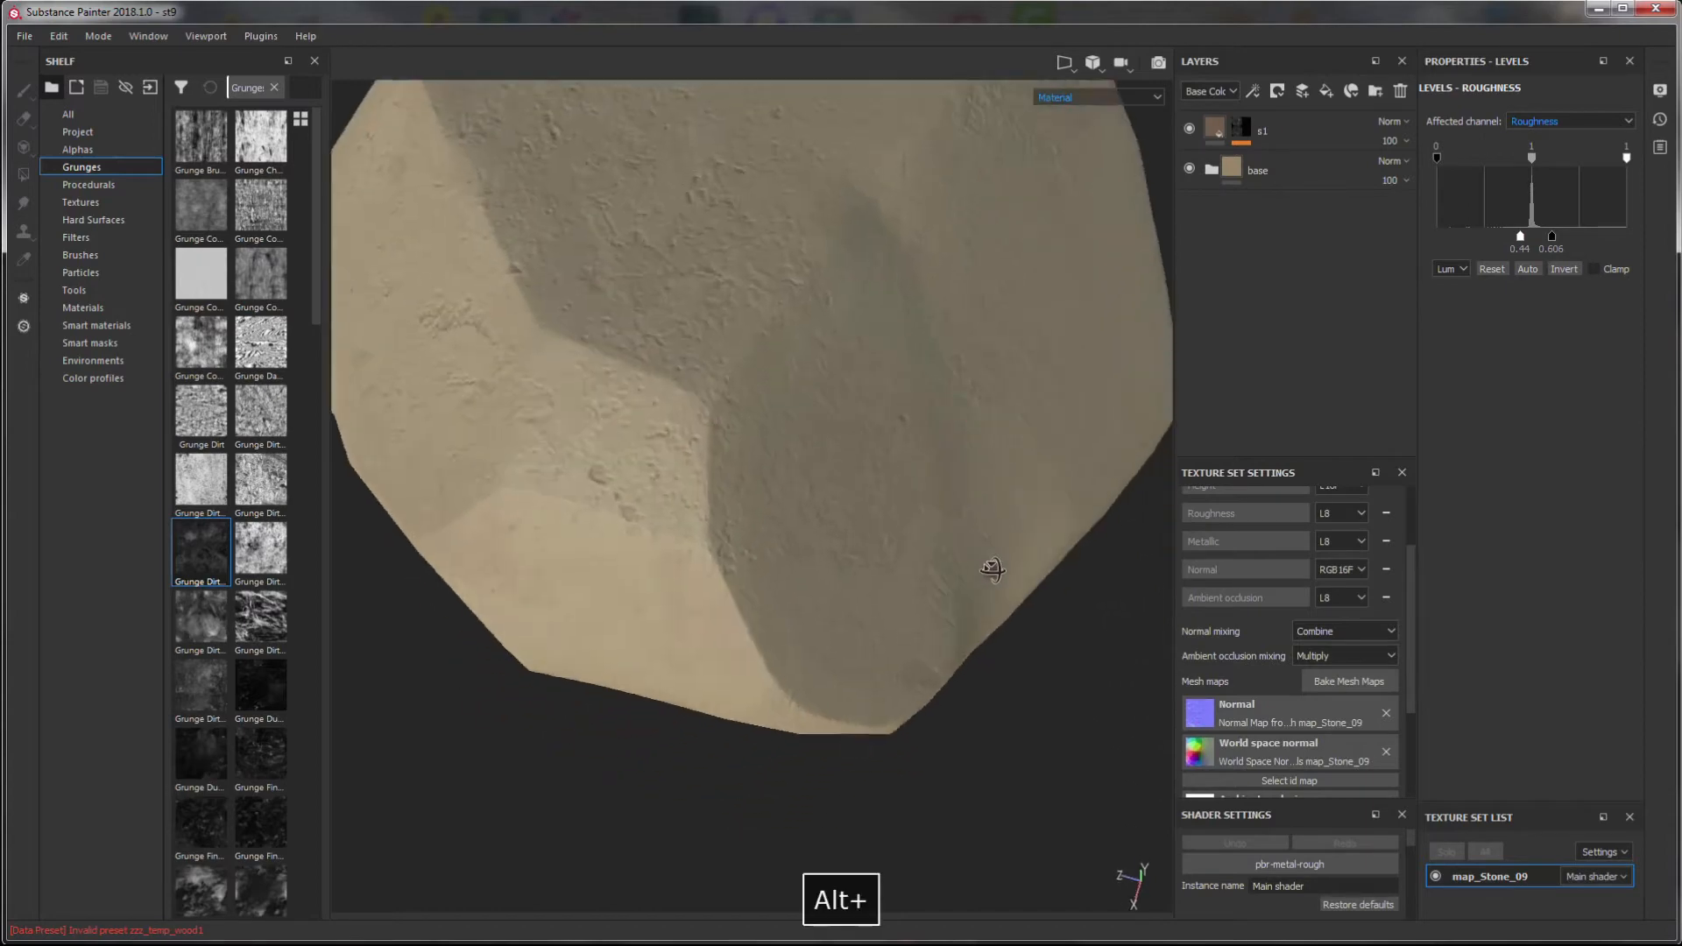
pyautogui.keyDown('alt'); pyautogui.moveTo(991, 567); pyautogui.dragTo(815, 417, button='right'); pyautogui.keyUp('alt')
pyautogui.keyDown('alt'); pyautogui.moveTo(814, 417); pyautogui.dragTo(709, 438); pyautogui.keyUp('alt')
pyautogui.keyDown('alt'); pyautogui.moveTo(709, 438); pyautogui.dragTo(743, 595, button='right'); pyautogui.keyUp('alt')
pyautogui.keyDown('alt'); pyautogui.moveTo(743, 596); pyautogui.dragTo(763, 636); pyautogui.keyUp('alt')
pyautogui.keyDown('alt'); pyautogui.moveTo(762, 635); pyautogui.dragTo(680, 522, button='right'); pyautogui.keyUp('alt')
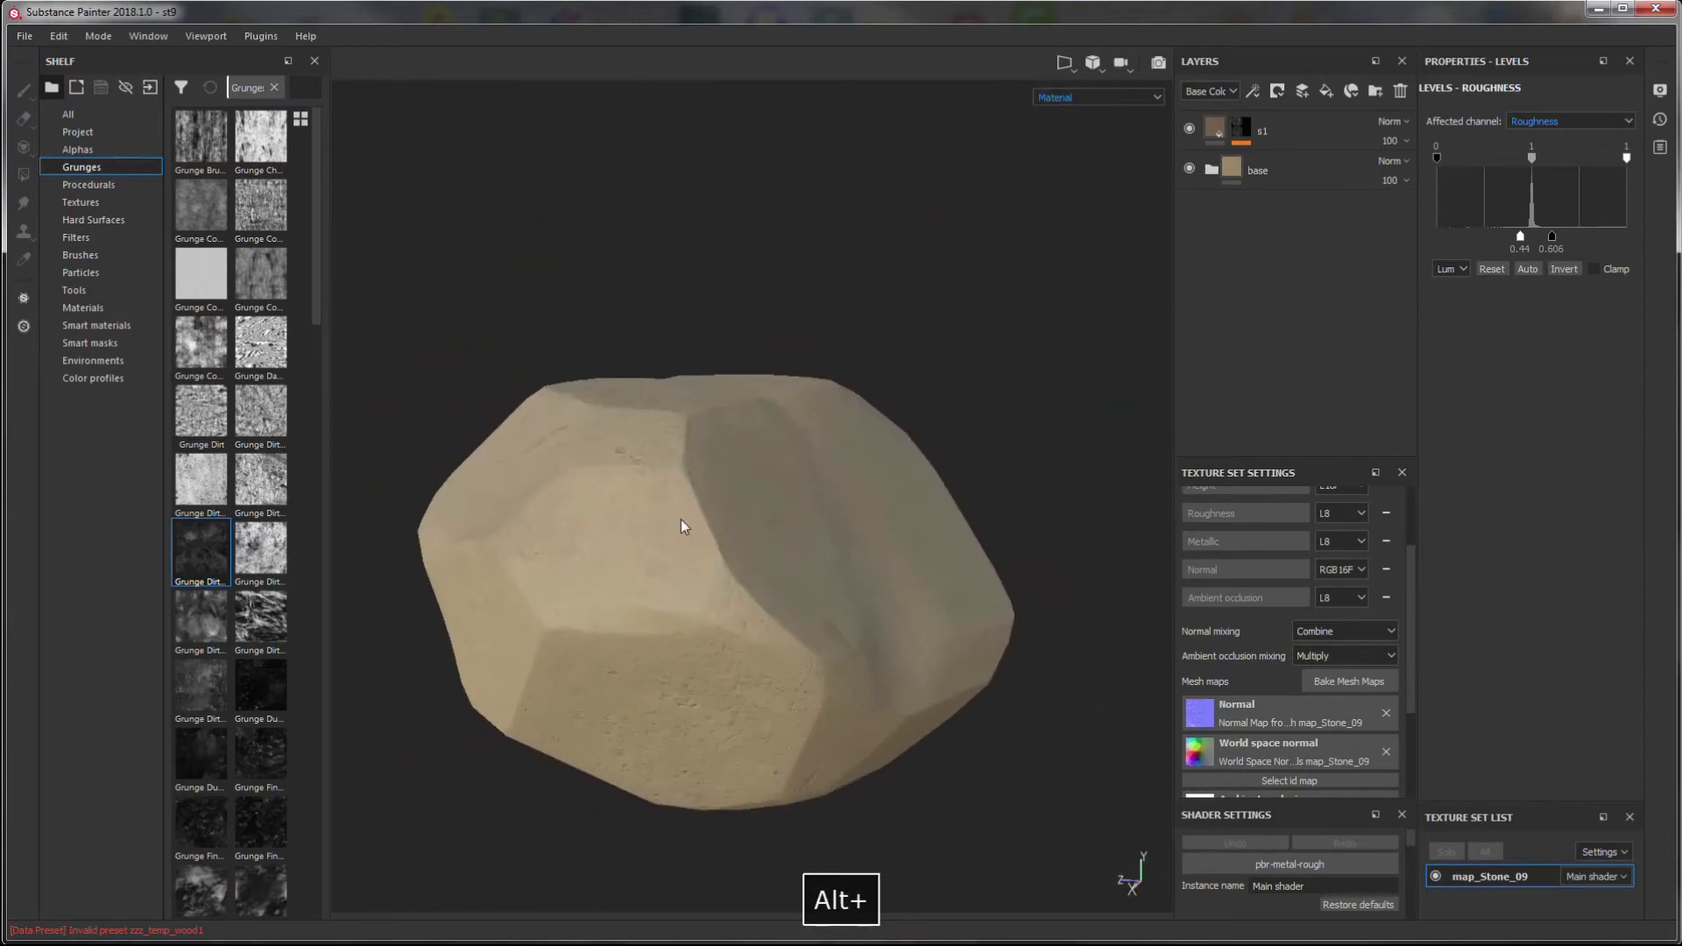
pyautogui.keyDown('alt'); pyautogui.moveTo(680, 522); pyautogui.dragTo(646, 409, button='middle'); pyautogui.keyUp('alt')
pyautogui.keyDown('alt'); pyautogui.moveTo(646, 409); pyautogui.dragTo(694, 510); pyautogui.keyUp('alt')
pyautogui.keyDown('alt'); pyautogui.moveTo(694, 510); pyautogui.dragTo(699, 455, button='right'); pyautogui.keyUp('alt')
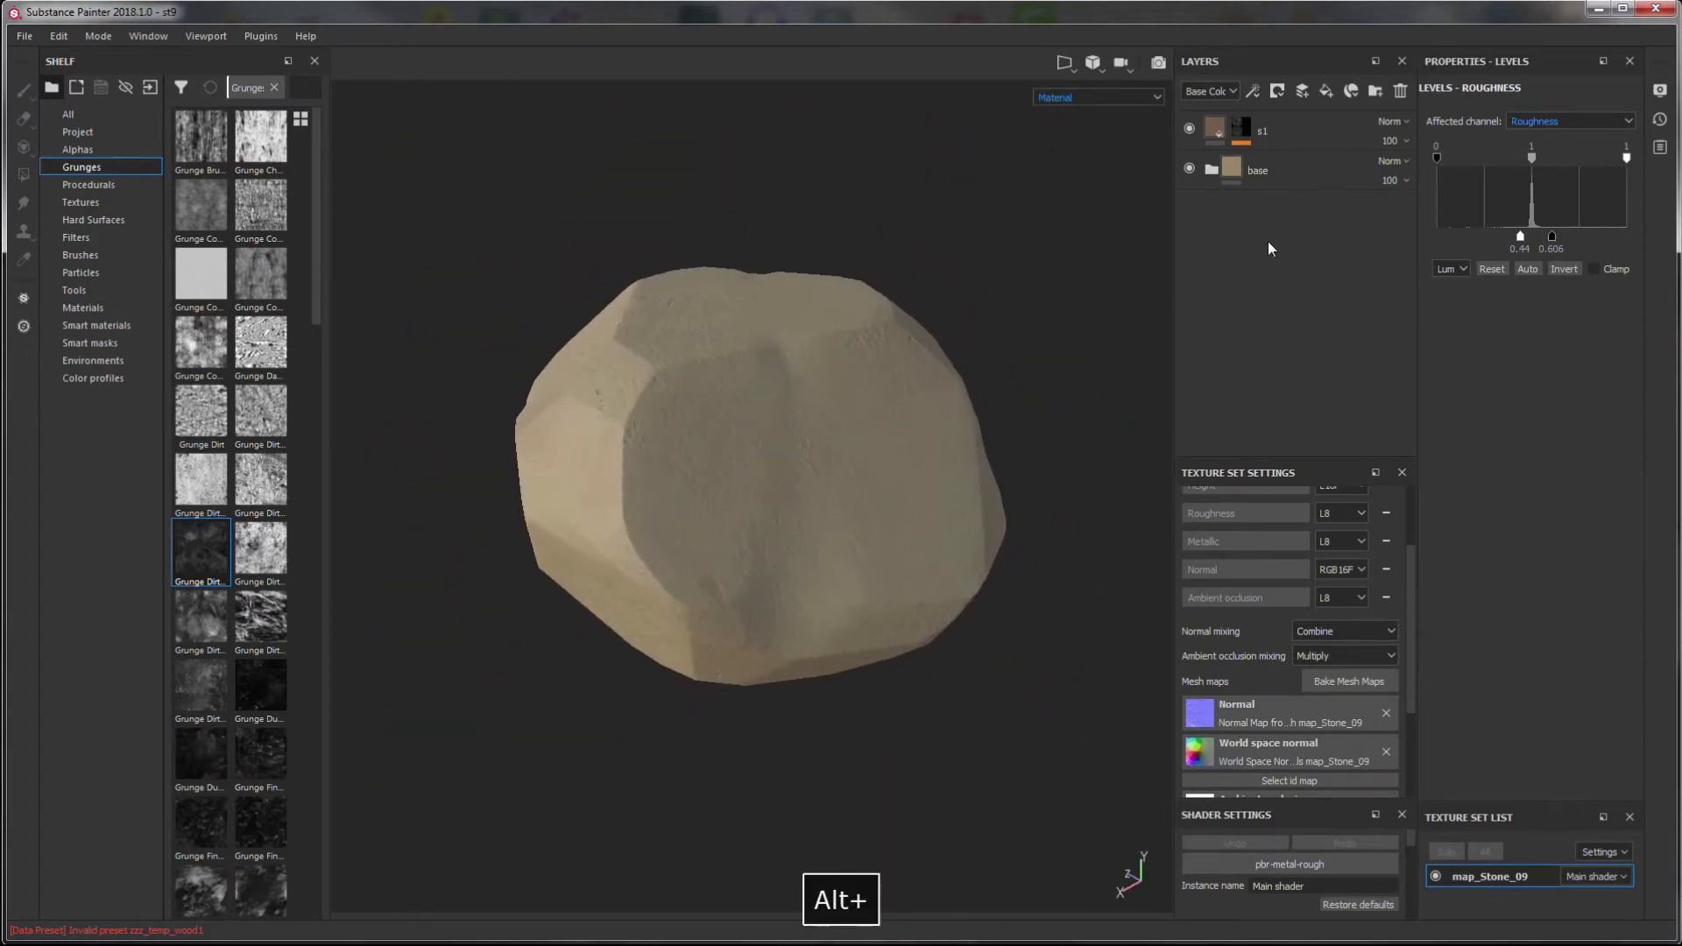
# - Add a fill layer above s1 and give it a muted olive-brown base colour
pyautogui.click(1332, 132)
pyautogui.click(1327, 90)
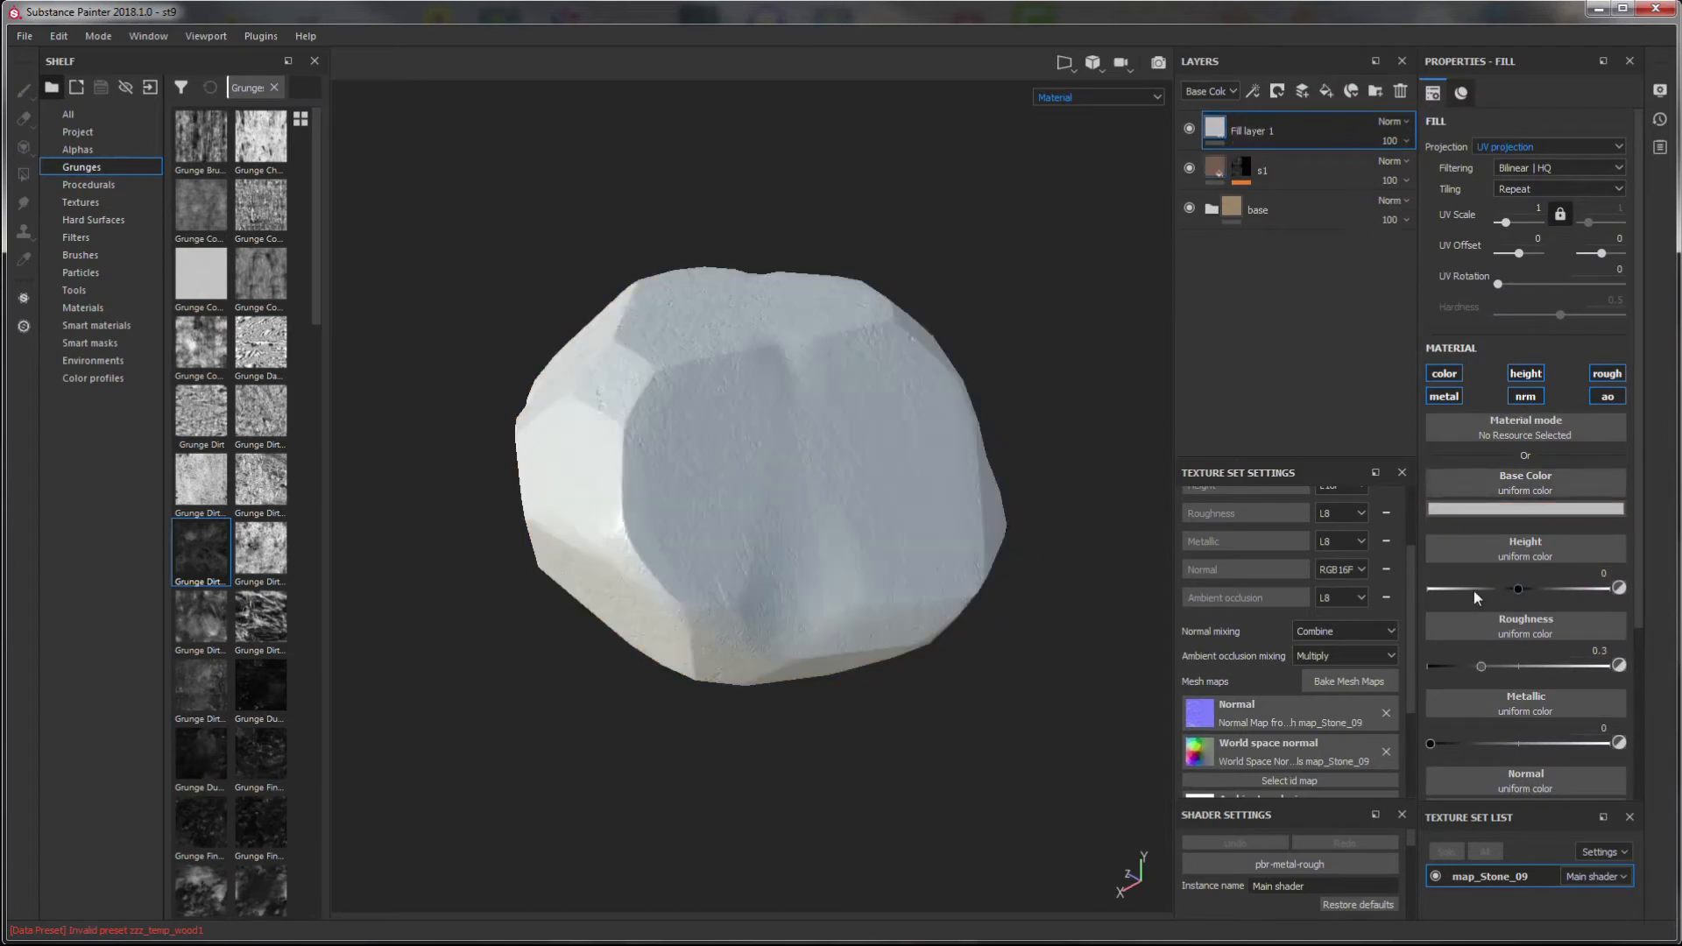
pyautogui.click(1524, 509)
pyautogui.click(1529, 509)
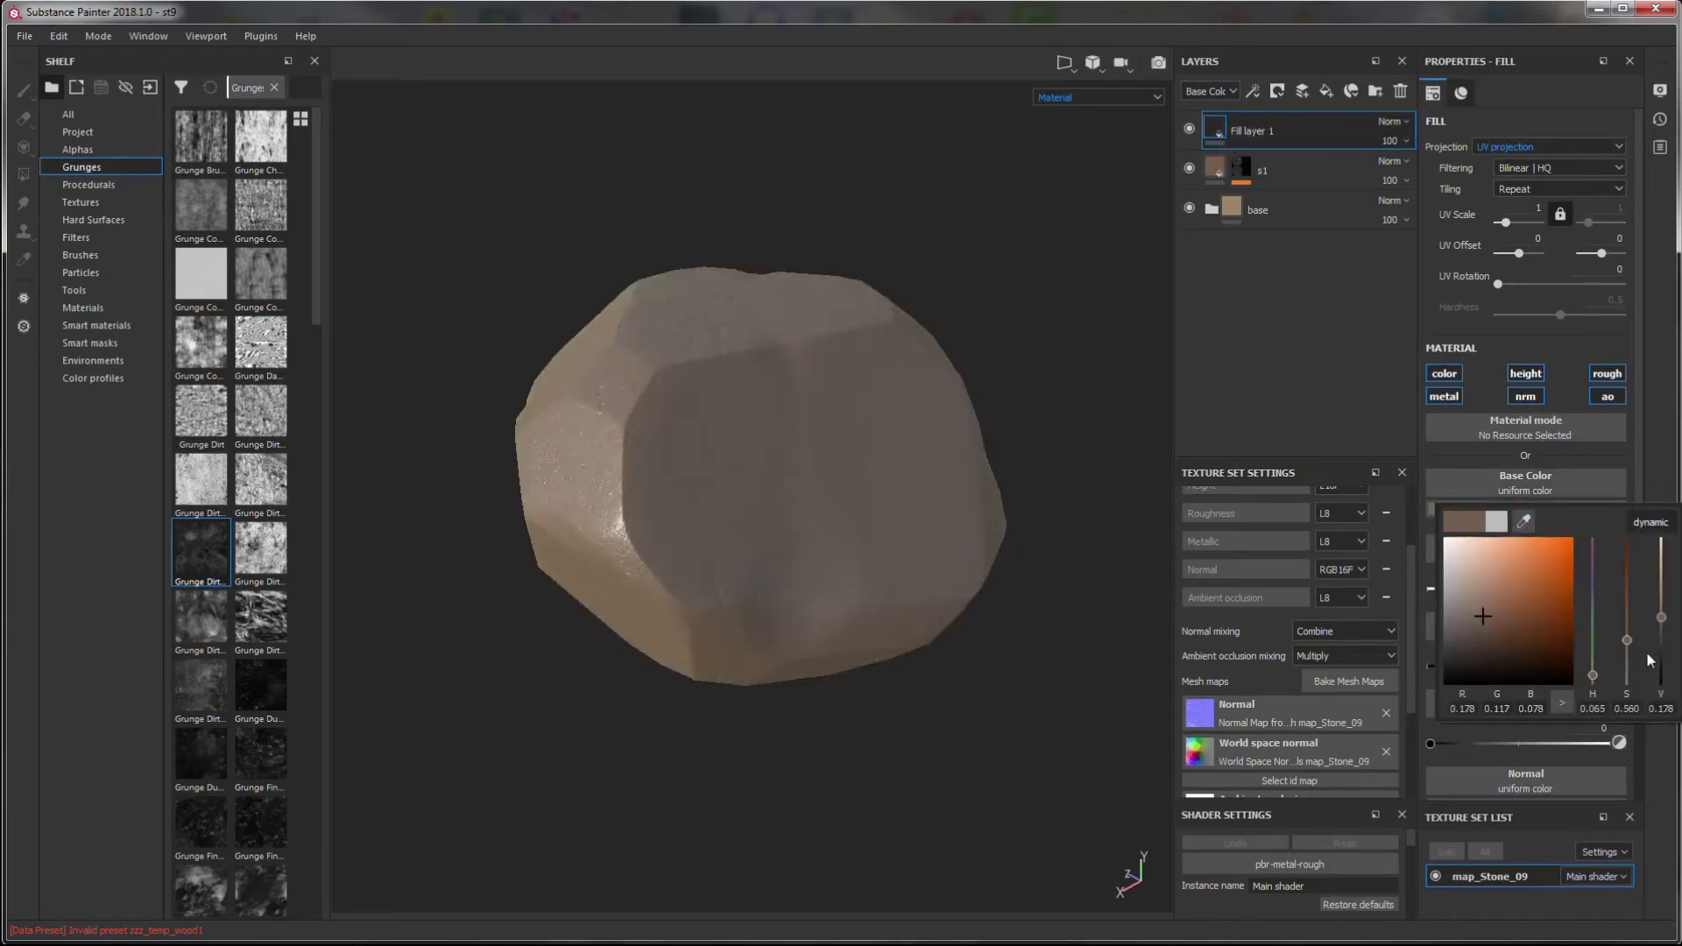
pyautogui.click(1562, 704)
pyautogui.moveTo(1627, 629); pyautogui.dragTo(1624, 624)
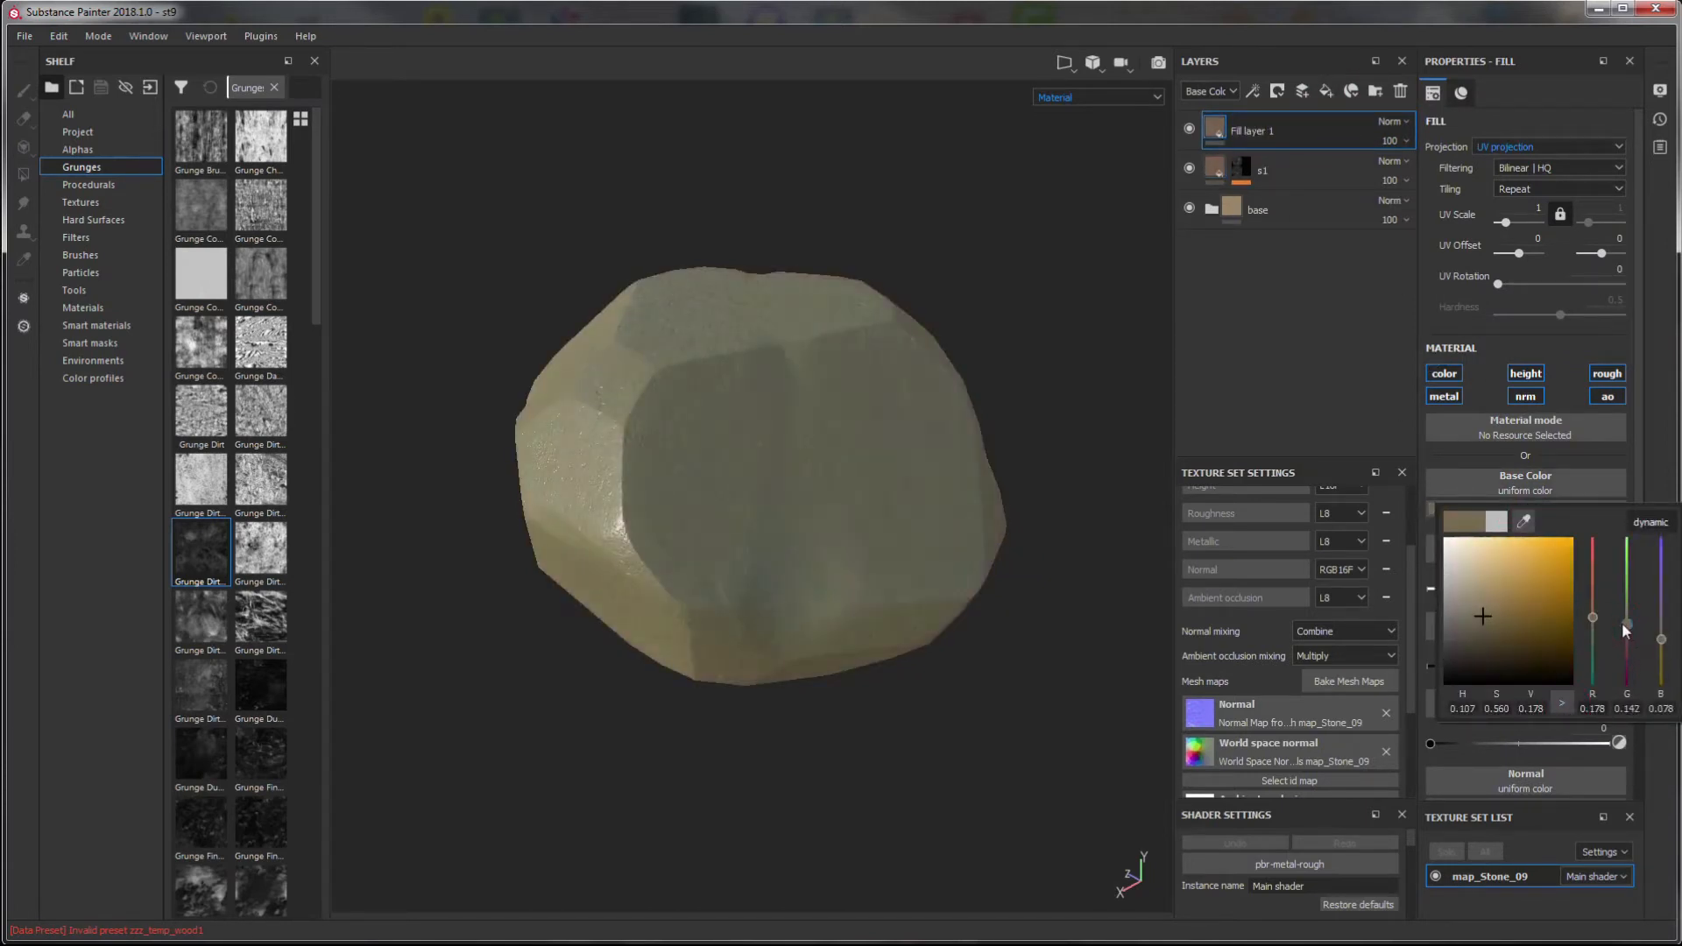
pyautogui.click(1297, 228)
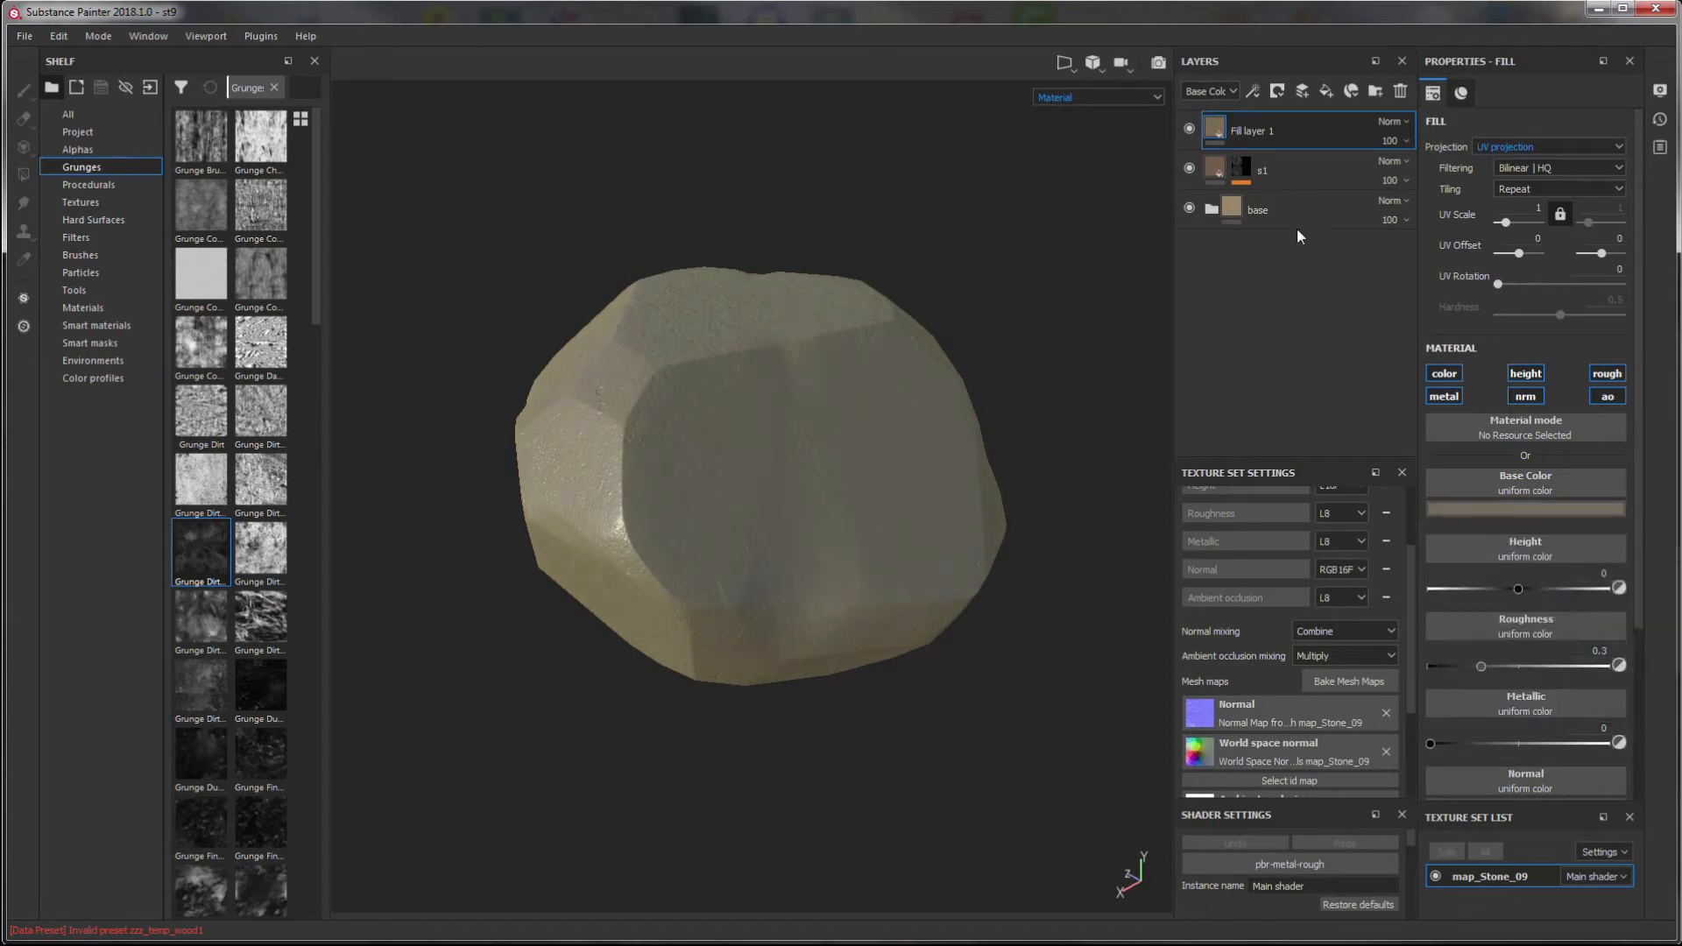
# - Lighten the base colour of the top fill layer to beige and raise its roughness to about 0.5
pyautogui.click(1554, 510)
pyautogui.click(1562, 710)
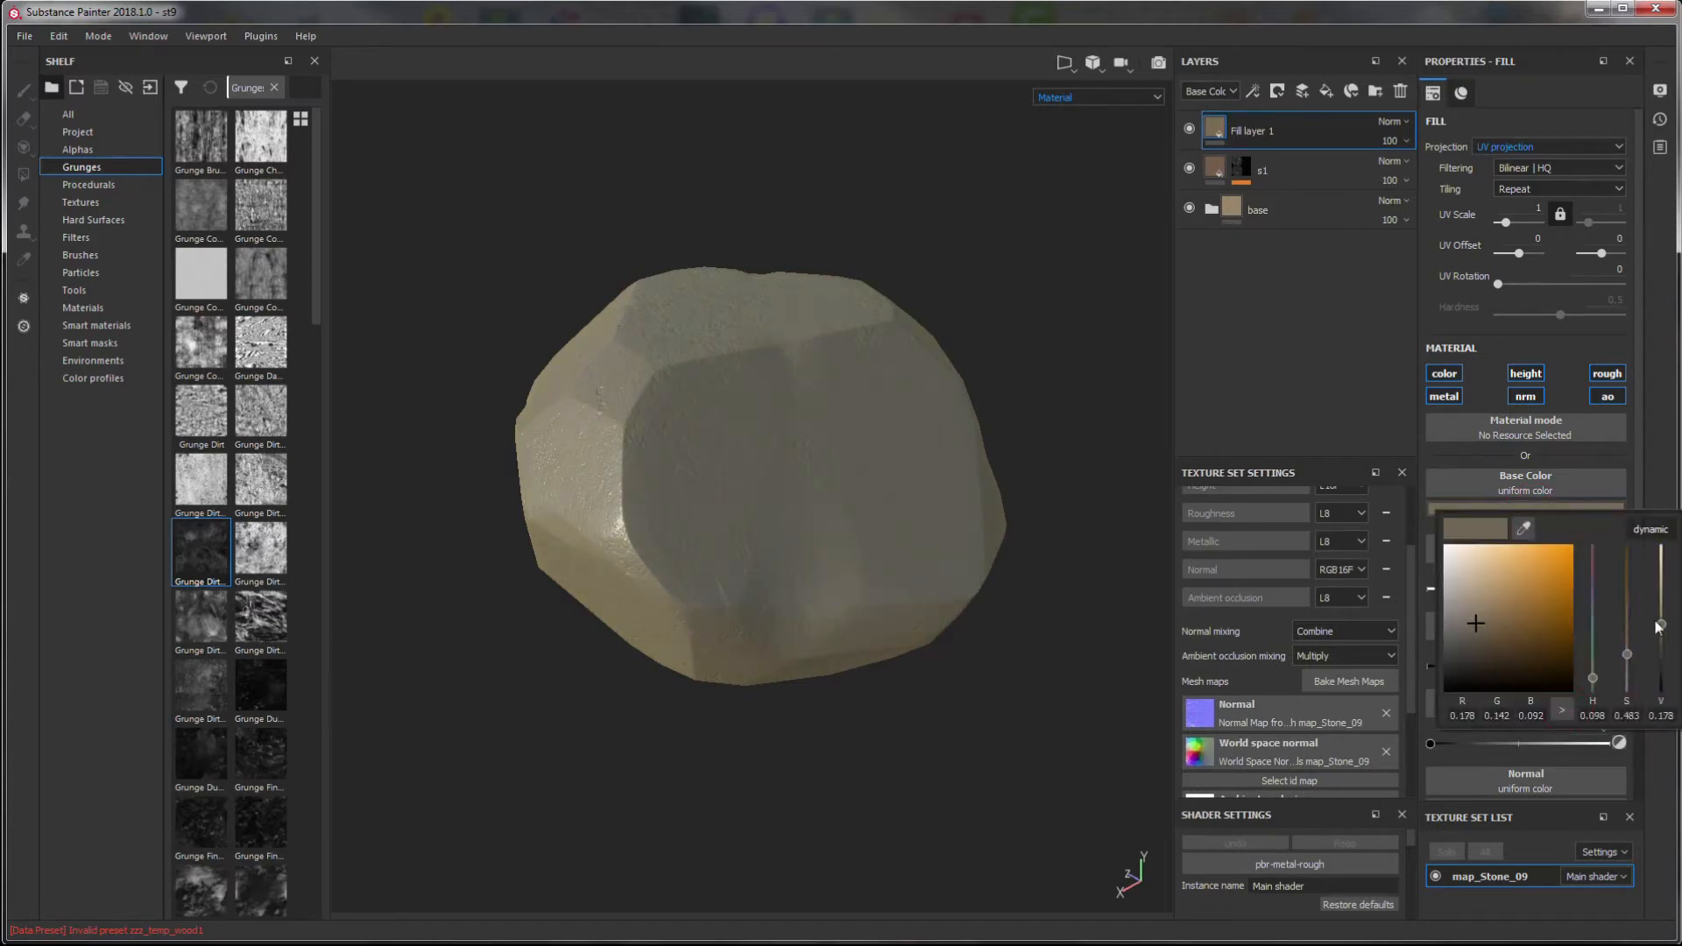
pyautogui.moveTo(1662, 625); pyautogui.dragTo(1663, 600)
pyautogui.click(1658, 459)
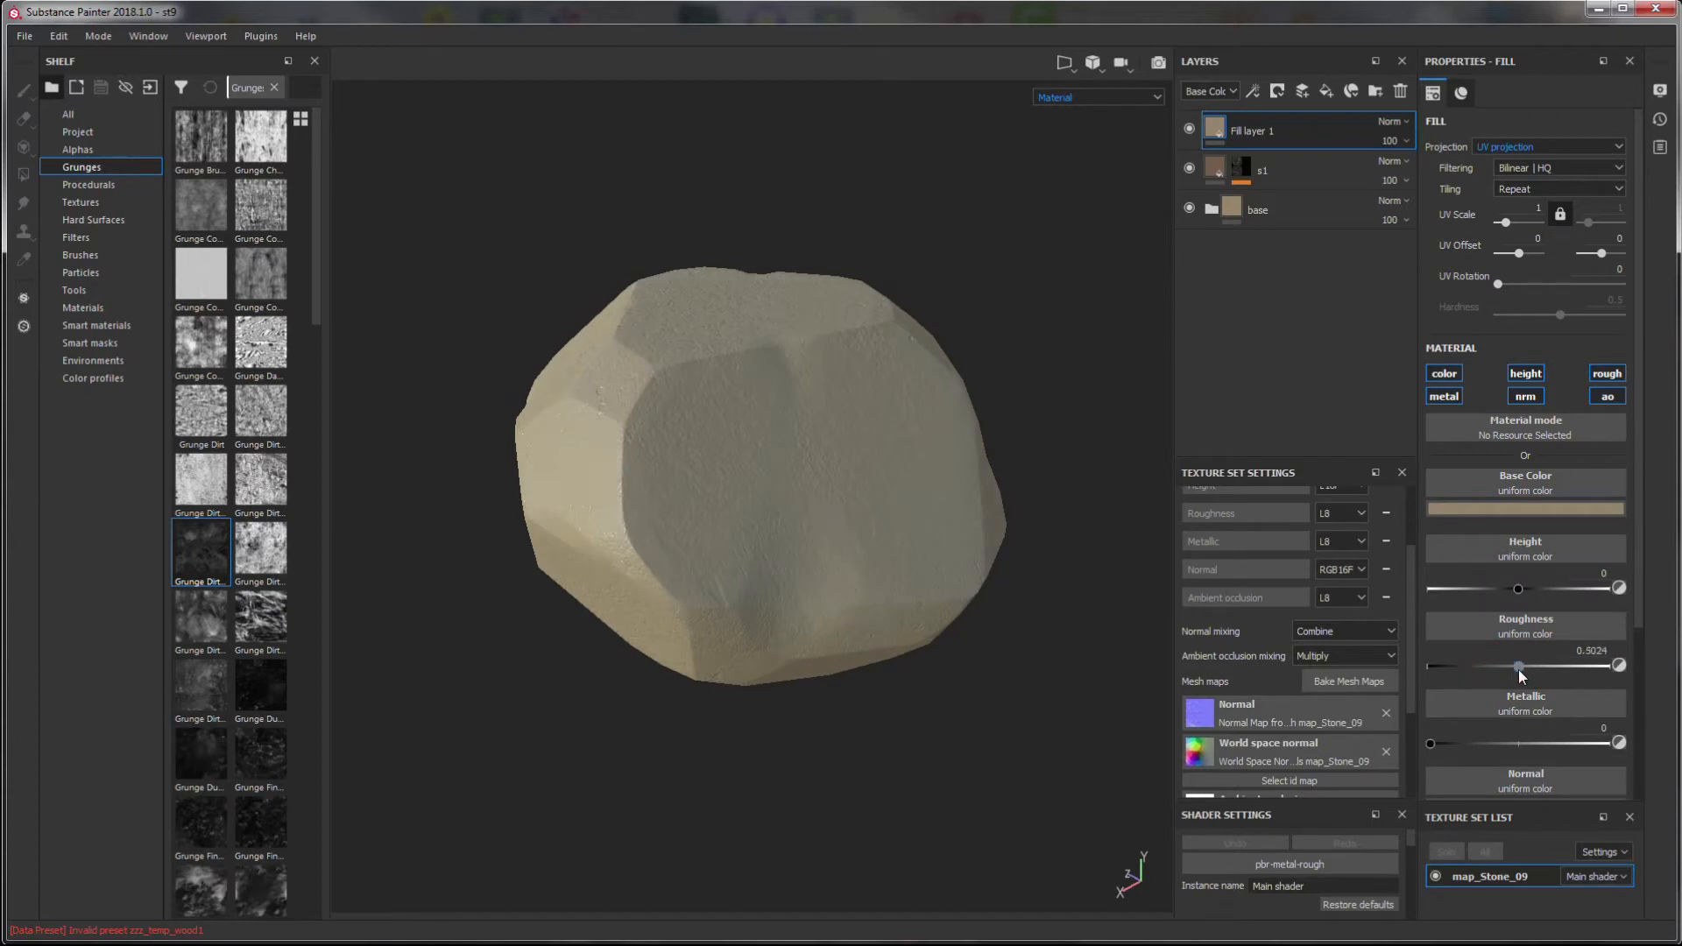
# - Add a black mask to the top fill layer and fill it with the Grunge Plaster Painted texture
pyautogui.rightClick(1224, 121)
pyautogui.click(1255, 153)
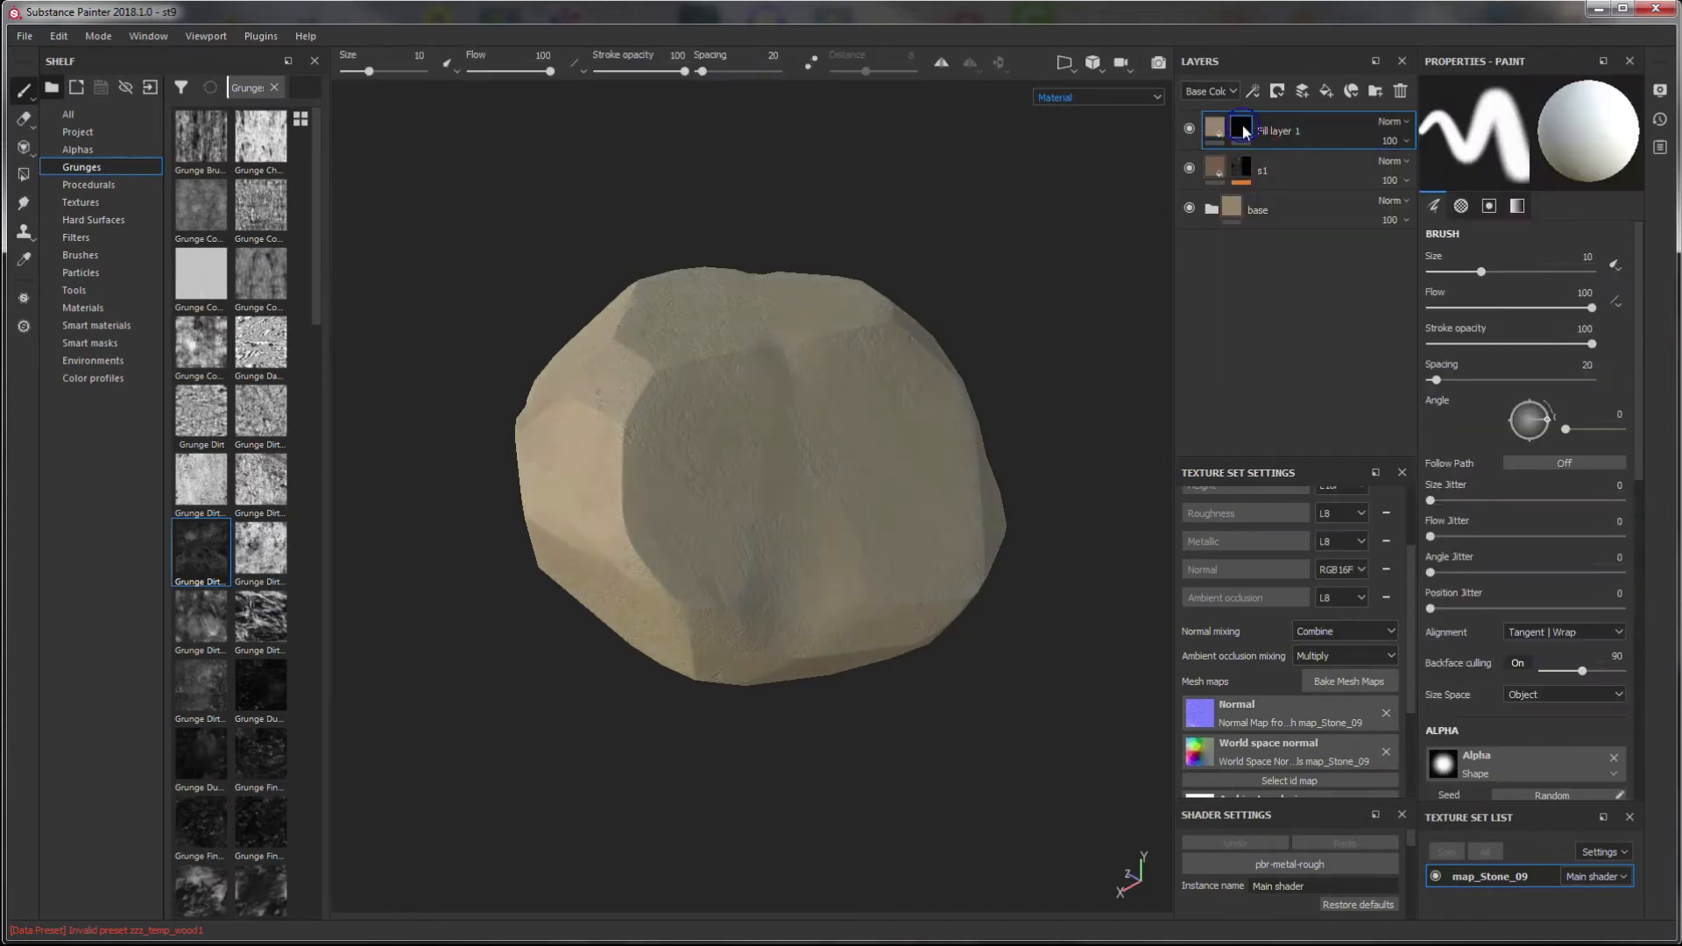
pyautogui.rightClick(1242, 126)
pyautogui.click(1302, 474)
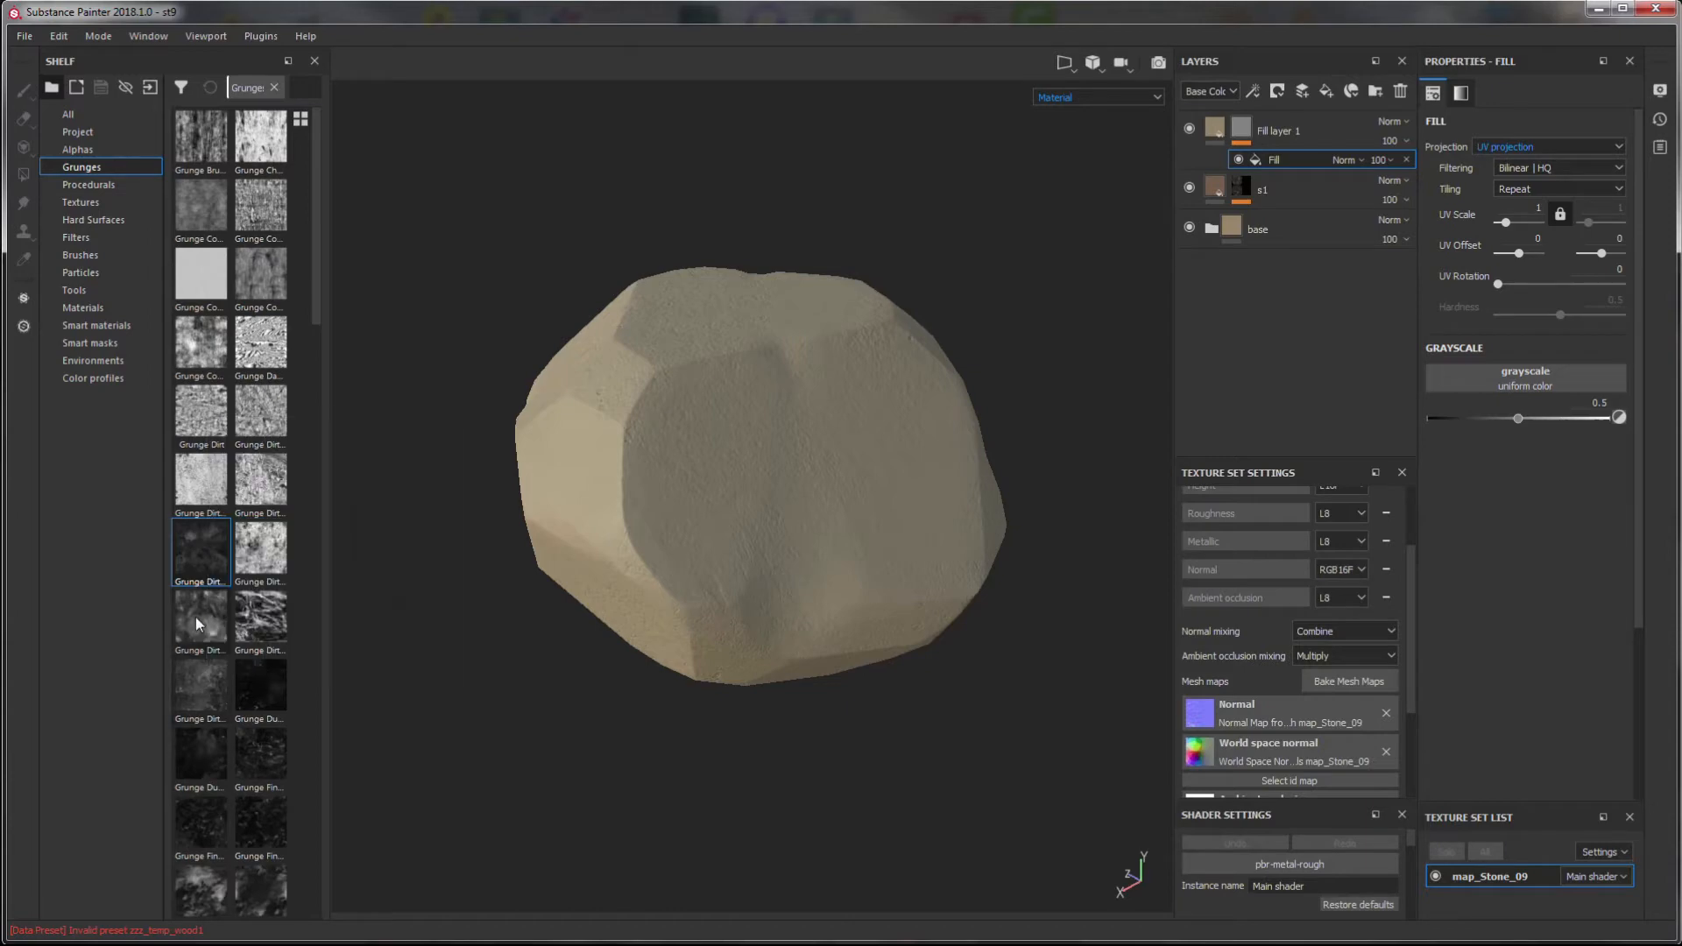
pyautogui.moveTo(198, 623)
pyautogui.scroll(-5, 202, 631)
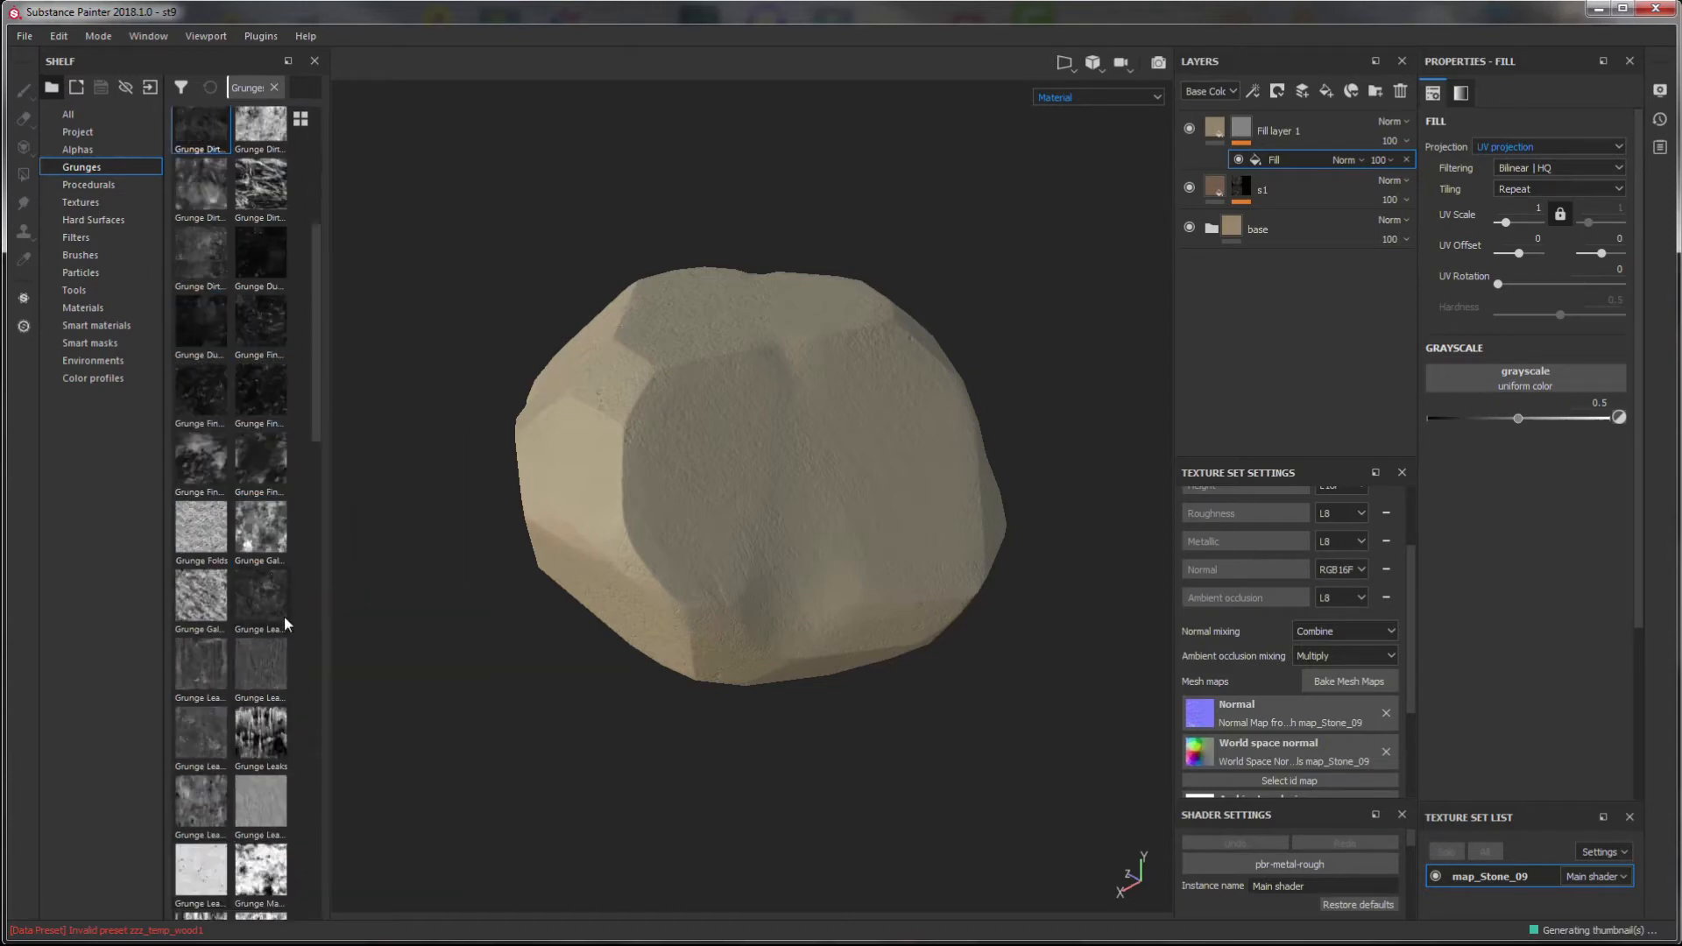
pyautogui.scroll(-8, 228, 534)
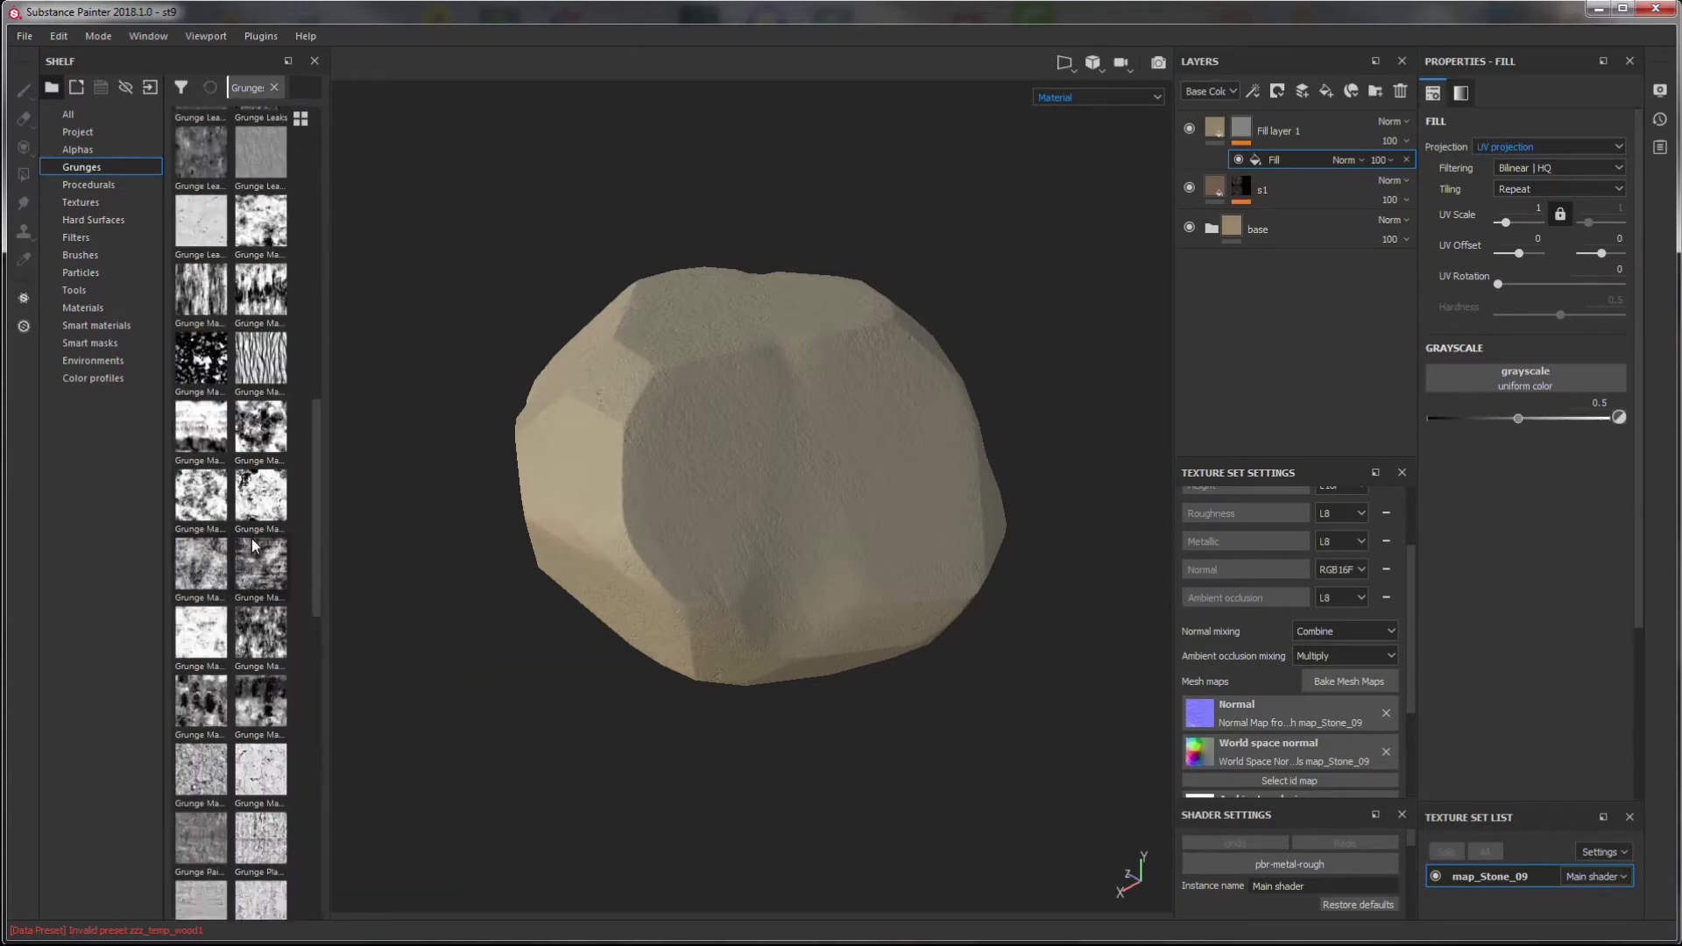
pyautogui.scroll(-5, 221, 653)
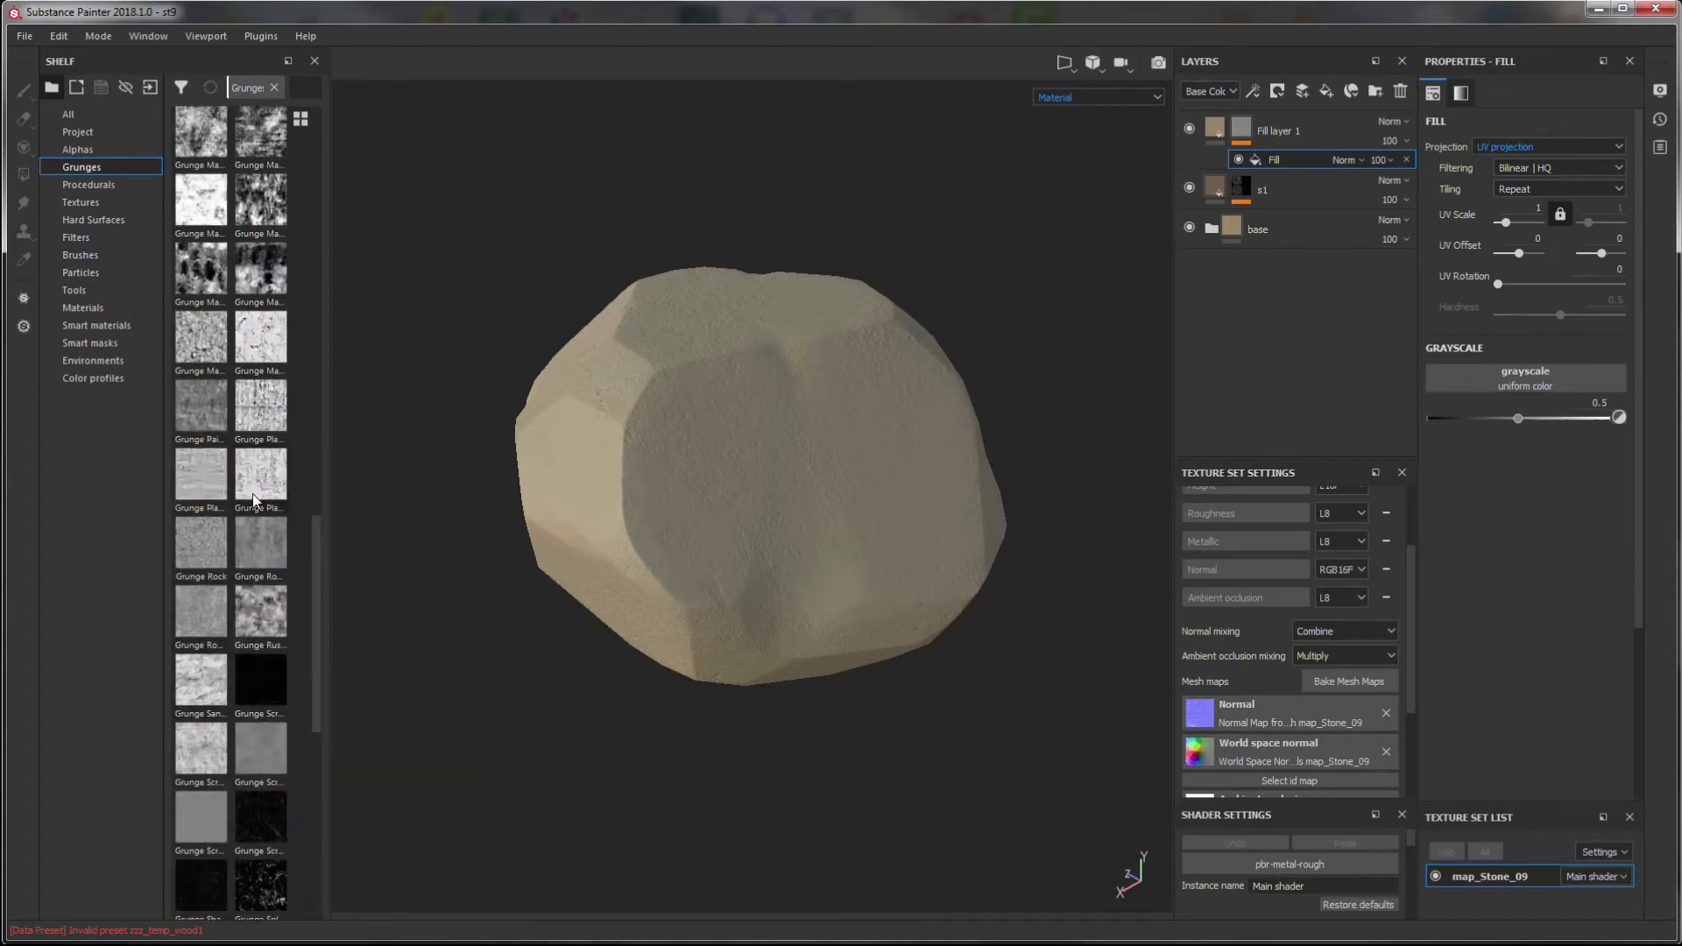
pyautogui.moveTo(254, 499)
pyautogui.mouseDown()
pyautogui.moveTo(1146, 443)
pyautogui.moveTo(1524, 379)
pyautogui.mouseUp()
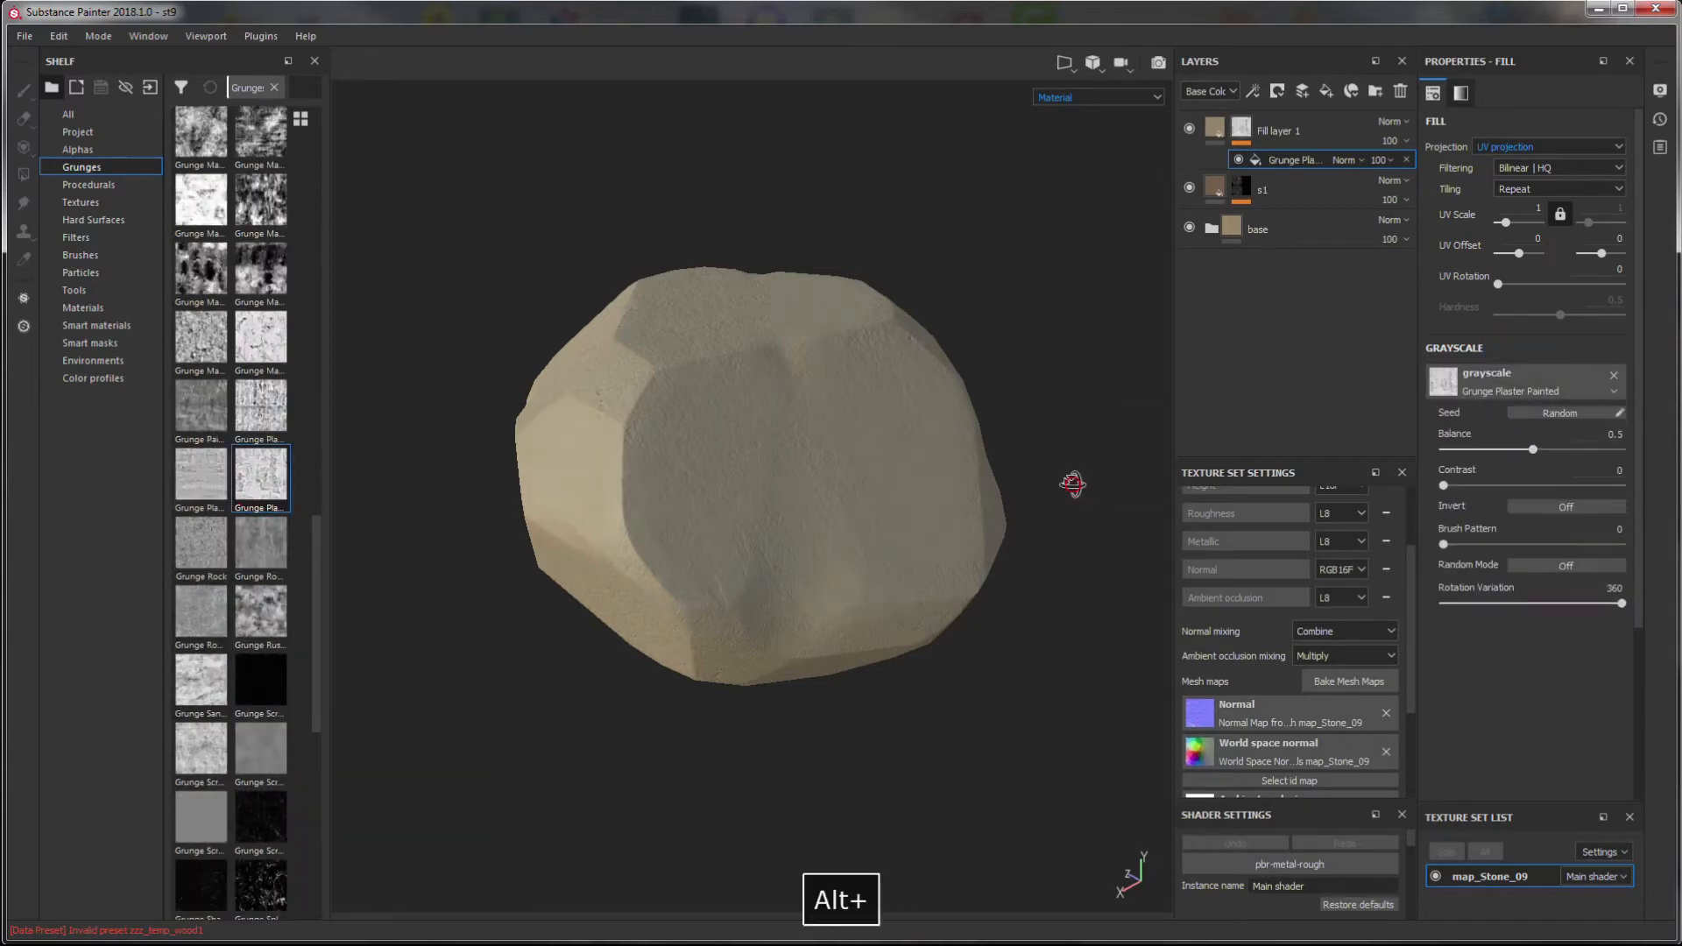
# - Brighten the base colour of Fill layer 1 to a pale beige that stands out on the rock
pyautogui.keyDown('alt'); pyautogui.moveTo(1074, 484); pyautogui.dragTo(990, 500); pyautogui.keyUp('alt')
pyautogui.keyDown('alt'); pyautogui.moveTo(680, 564); pyautogui.dragTo(826, 530, button='right'); pyautogui.keyUp('alt')
pyautogui.keyDown('alt'); pyautogui.moveTo(826, 530); pyautogui.dragTo(972, 491); pyautogui.keyUp('alt')
pyautogui.click(1215, 129)
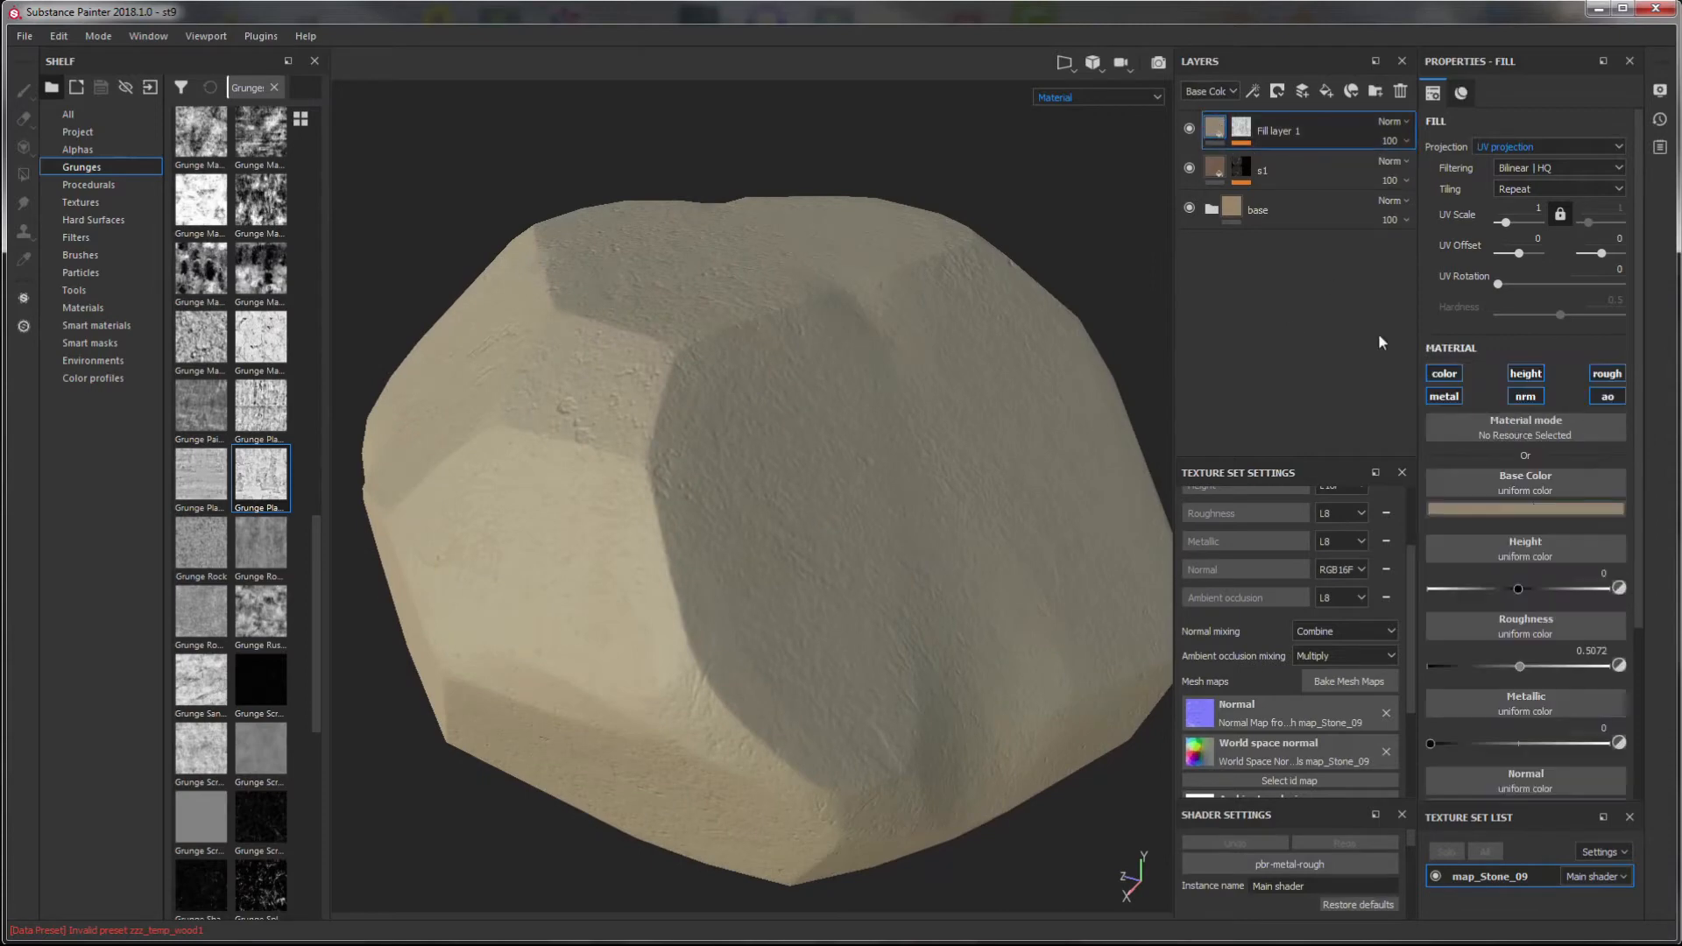
pyautogui.click(1535, 517)
pyautogui.moveTo(1661, 597)
pyautogui.mouseDown()
pyautogui.moveTo(1661, 566)
pyautogui.moveTo(1662, 594)
pyautogui.mouseUp()
pyautogui.keyDown('alt'); pyautogui.moveTo(1013, 616); pyautogui.dragTo(1014, 653); pyautogui.keyUp('alt')
pyautogui.keyDown('alt'); pyautogui.moveTo(1014, 653); pyautogui.dragTo(954, 522, button='right'); pyautogui.keyUp('alt')
pyautogui.keyDown('alt'); pyautogui.moveTo(954, 522); pyautogui.dragTo(856, 379, button='middle'); pyautogui.keyUp('alt')
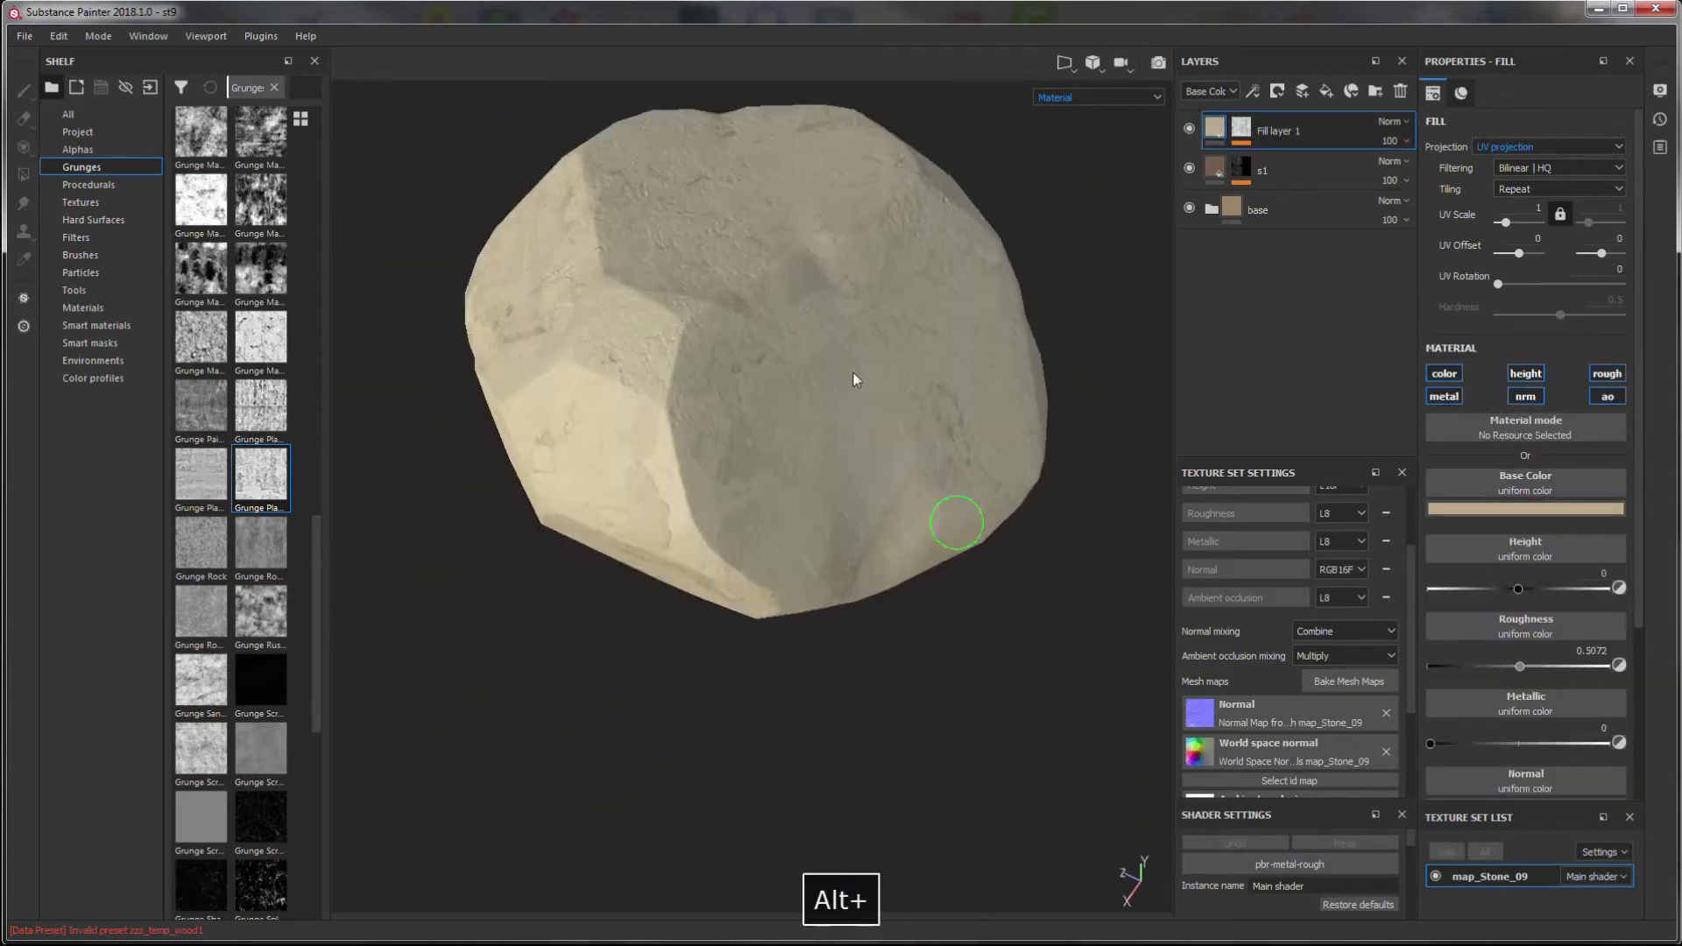
pyautogui.keyDown('alt'); pyautogui.moveTo(856, 380); pyautogui.dragTo(1142, 177); pyautogui.keyUp('alt')
# - Set the Grunge Plaster Painted mask fill to Tri-planar projection and turn on Invert
pyautogui.click(1244, 135)
pyautogui.click(1294, 160)
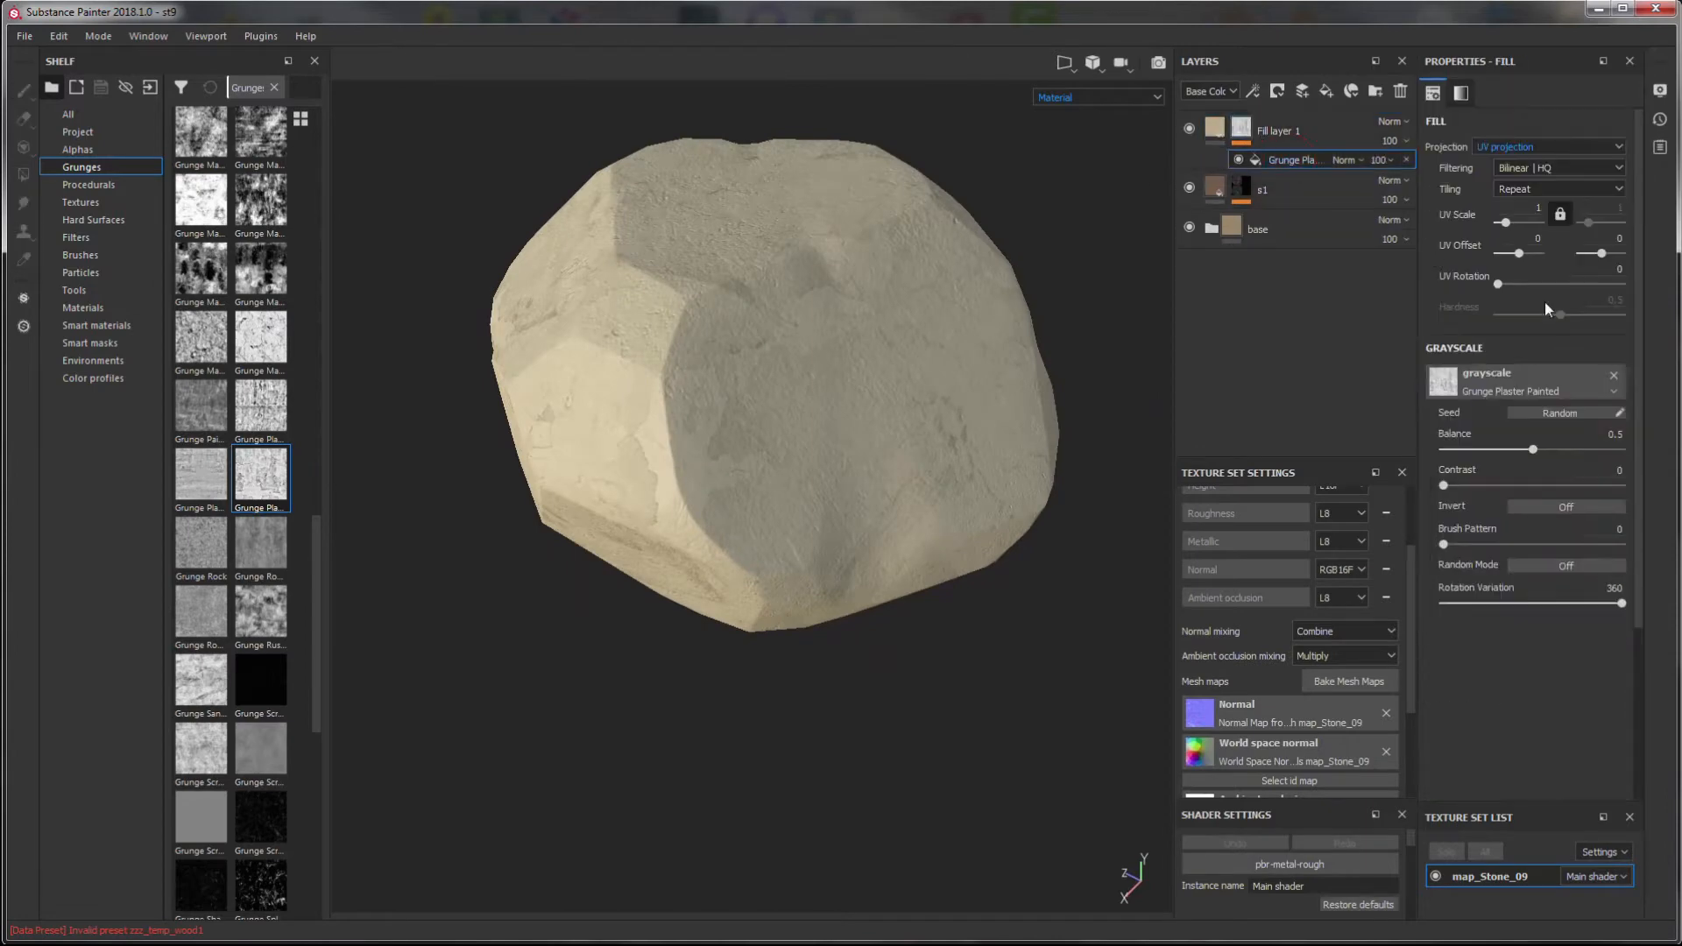
pyautogui.click(1523, 147)
pyautogui.click(1517, 173)
pyautogui.keyDown('alt'); pyautogui.moveTo(984, 477); pyautogui.dragTo(968, 474); pyautogui.keyUp('alt')
pyautogui.keyDown('alt'); pyautogui.moveTo(969, 473); pyautogui.dragTo(1036, 575, button='right'); pyautogui.keyUp('alt')
pyautogui.keyDown('alt'); pyautogui.moveTo(1037, 575); pyautogui.dragTo(983, 605); pyautogui.keyUp('alt')
pyautogui.click(1549, 507)
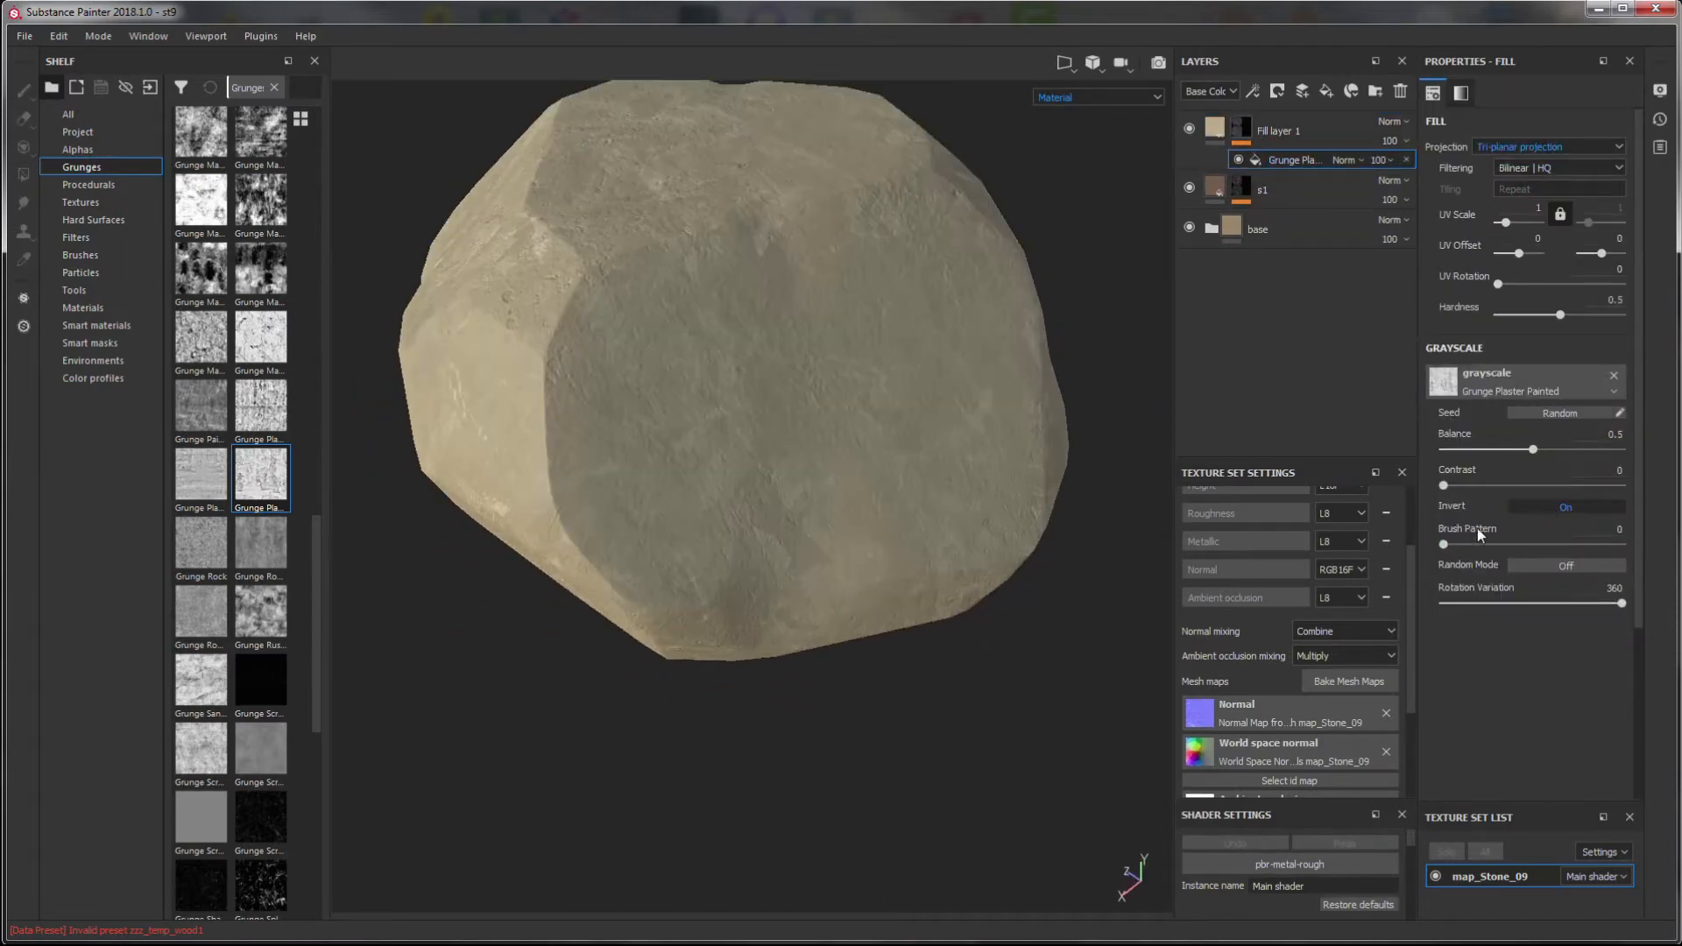
pyautogui.keyDown('alt'); pyautogui.moveTo(771, 491); pyautogui.dragTo(857, 541); pyautogui.keyUp('alt')
pyautogui.keyDown('alt'); pyautogui.moveTo(857, 540); pyautogui.dragTo(860, 517, button='right'); pyautogui.keyUp('alt')
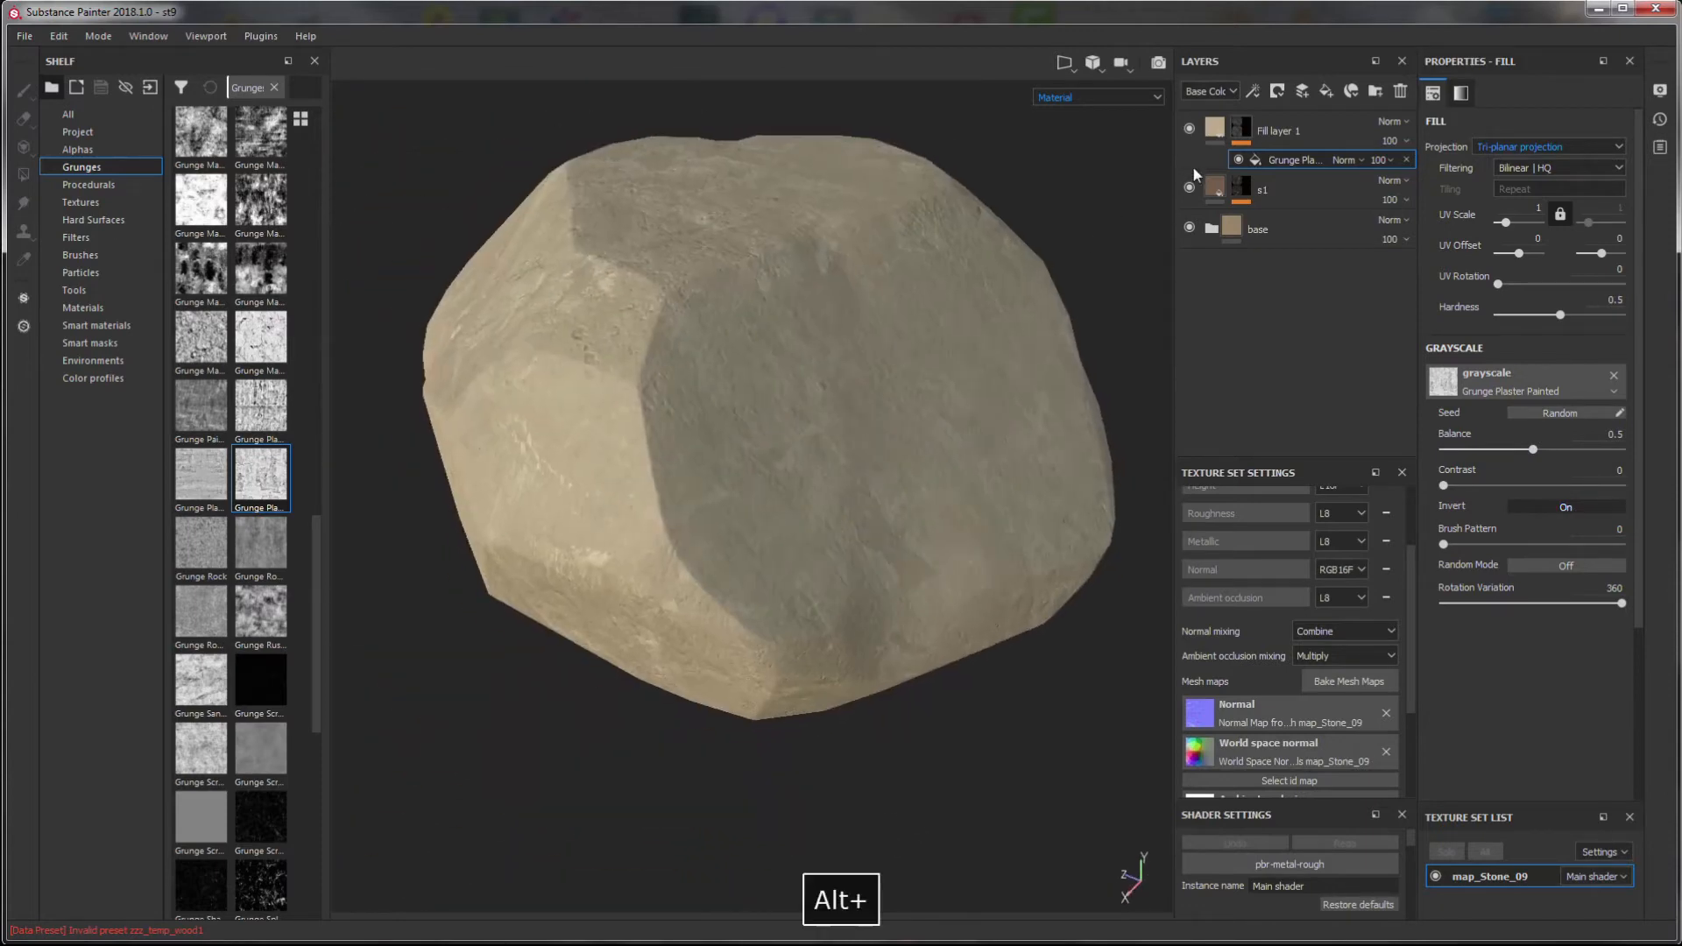
# - Raise the height of Fill layer 1 to about 0.07
pyautogui.click(1215, 129)
pyautogui.moveTo(1519, 589); pyautogui.dragTo(1523, 589)
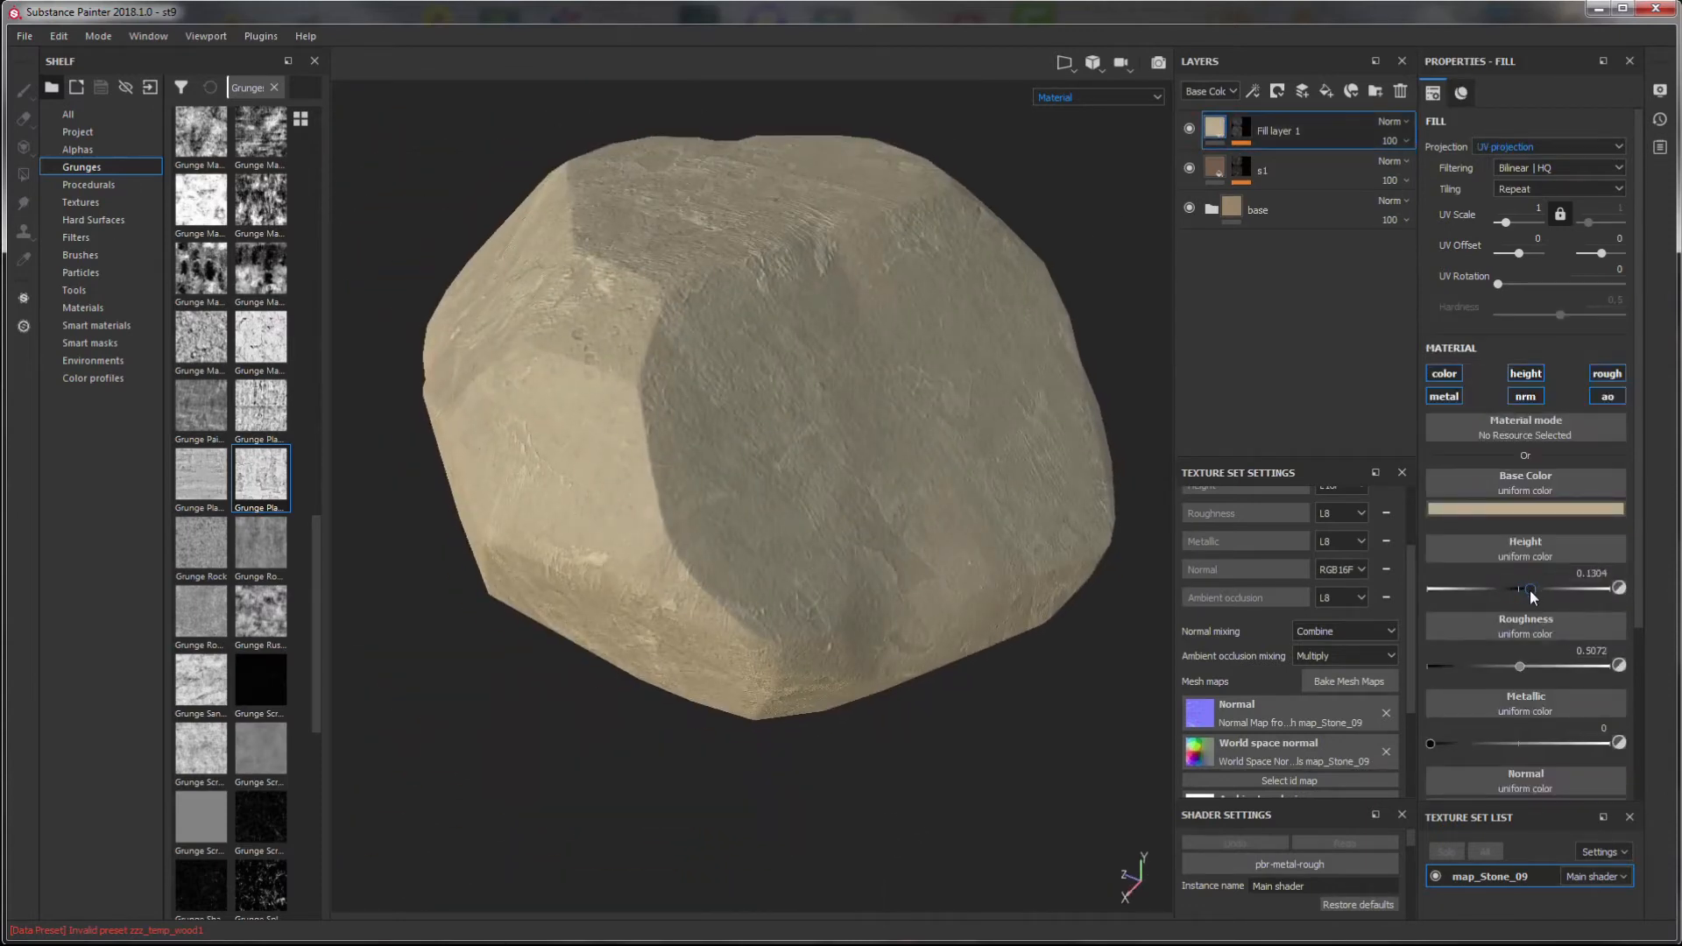
pyautogui.keyDown('alt'); pyautogui.moveTo(690, 509); pyautogui.dragTo(1026, 166); pyautogui.keyUp('alt')
# - Using the Roughness channel display, lower Fill layer 1's roughness to about 0.498, then restore the Material display
pyautogui.click(1087, 98)
pyautogui.click(1067, 170)
pyautogui.keyDown('alt'); pyautogui.moveTo(959, 449); pyautogui.dragTo(959, 504); pyautogui.keyUp('alt')
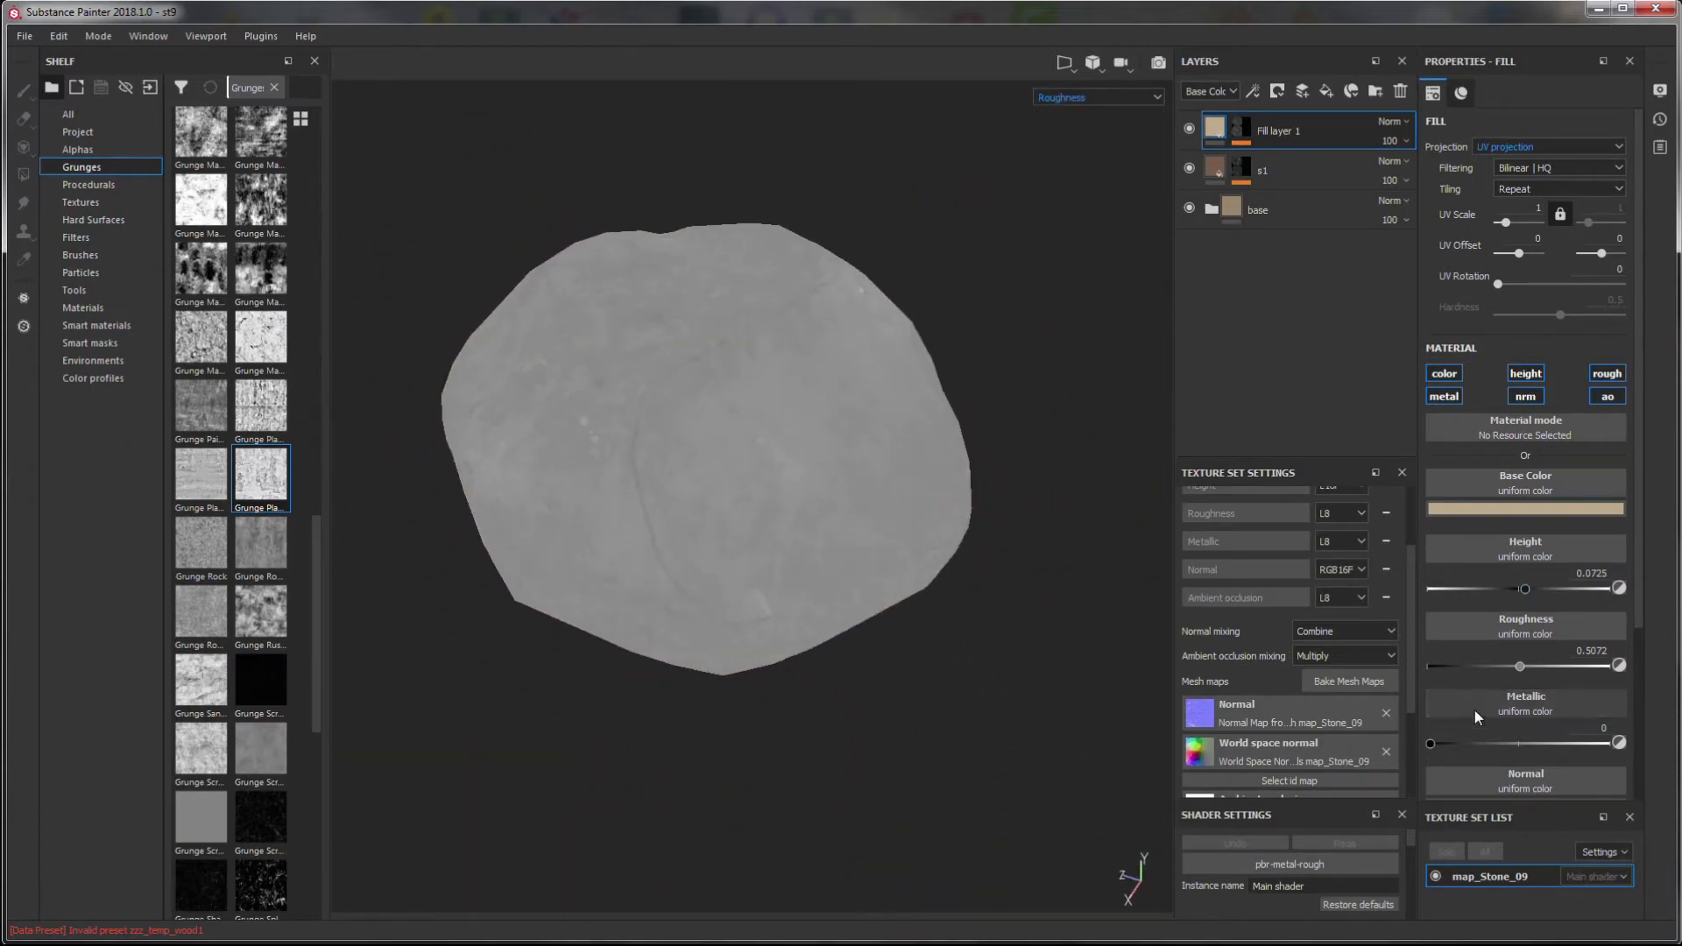
pyautogui.moveTo(1520, 667)
pyautogui.mouseDown()
pyautogui.moveTo(1575, 670)
pyautogui.moveTo(1500, 681)
pyautogui.mouseUp()
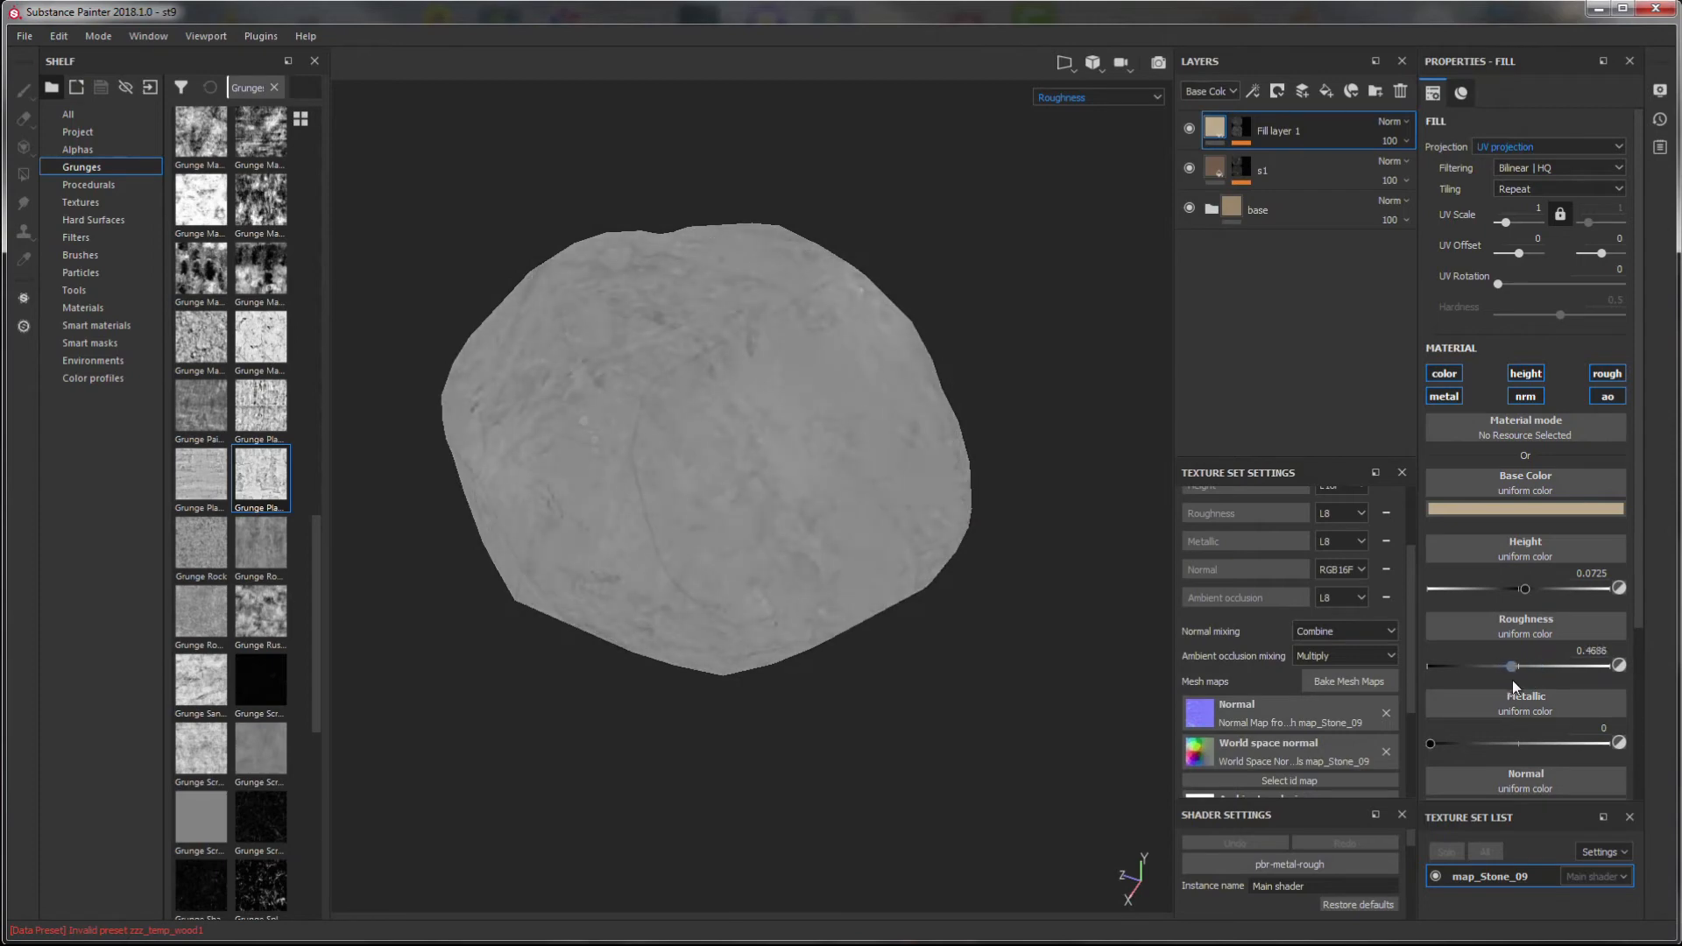
pyautogui.click(1095, 98)
pyautogui.click(1064, 111)
pyautogui.moveTo(736, 412)
pyautogui.keyDown('alt'); pyautogui.mouseDown()
pyautogui.moveTo(763, 432)
pyautogui.moveTo(800, 398)
pyautogui.moveTo(914, 428)
pyautogui.moveTo(737, 422)
pyautogui.mouseUp(); pyautogui.keyUp('alt')
pyautogui.keyDown('alt'); pyautogui.moveTo(737, 422); pyautogui.dragTo(775, 552, button='right'); pyautogui.keyUp('alt')
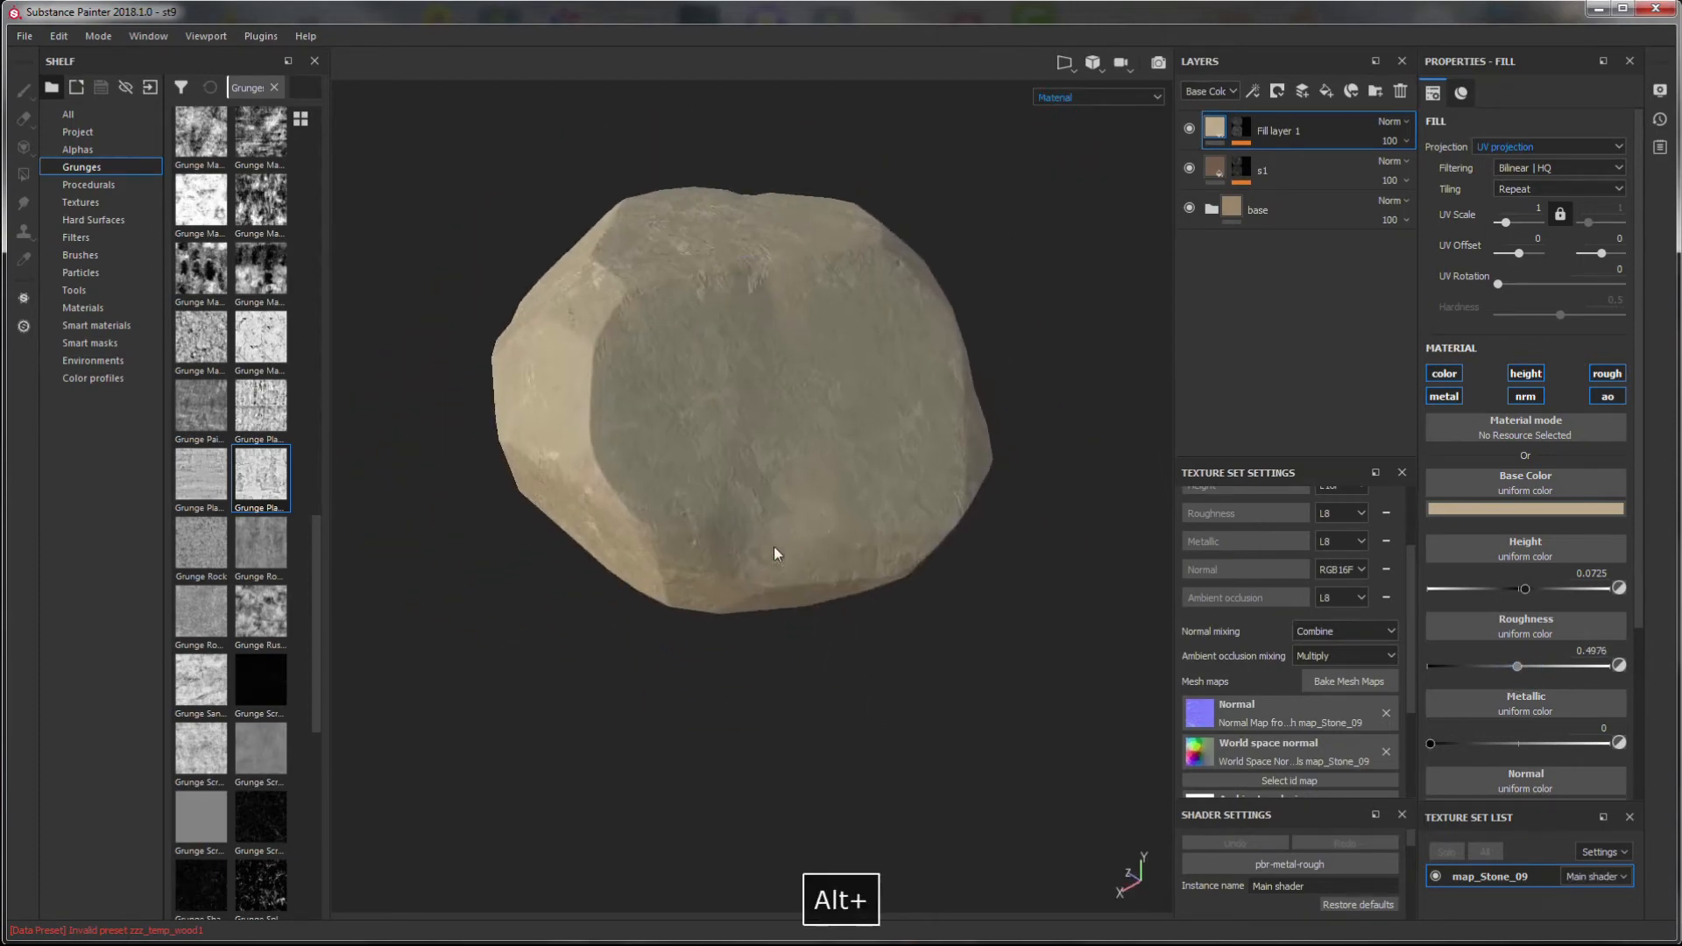
# - Add a Sharpen filter to the base1 layer inside the base folder
pyautogui.keyDown('alt'); pyautogui.moveTo(775, 552); pyautogui.dragTo(644, 657); pyautogui.keyUp('alt')
pyautogui.keyDown('alt'); pyautogui.moveTo(644, 657); pyautogui.dragTo(627, 548, button='right'); pyautogui.keyUp('alt')
pyautogui.keyDown('alt'); pyautogui.moveTo(680, 548); pyautogui.dragTo(670, 561); pyautogui.keyUp('alt')
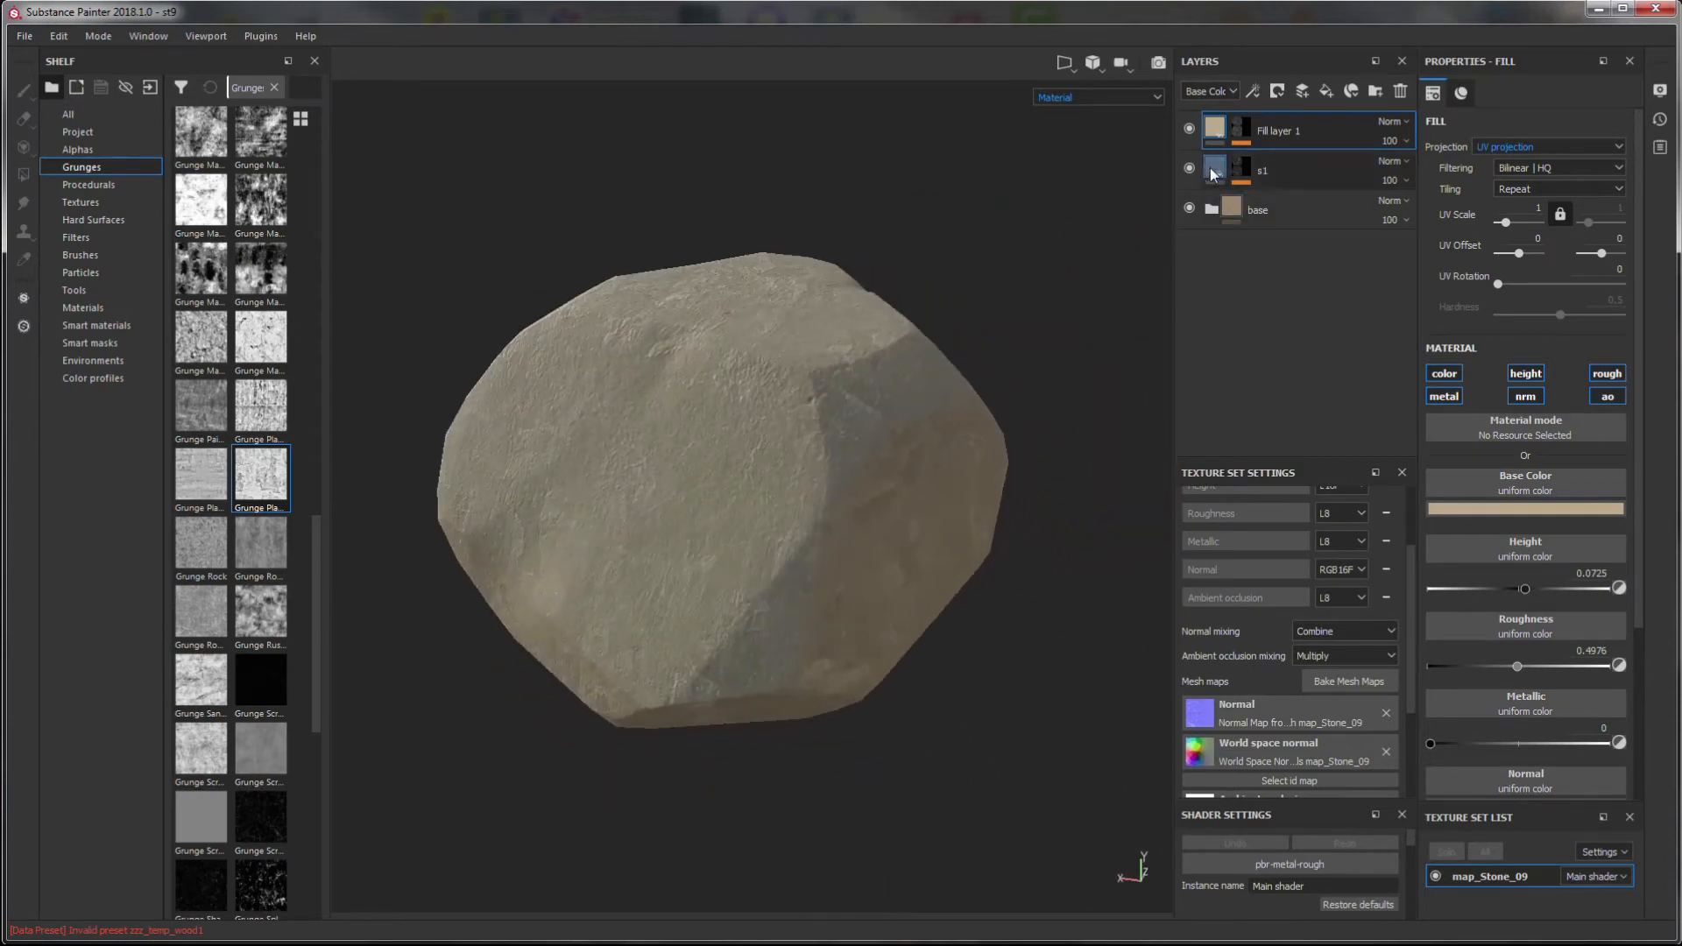
pyautogui.click(1212, 209)
pyautogui.click(1236, 251)
pyautogui.rightClick(1235, 250)
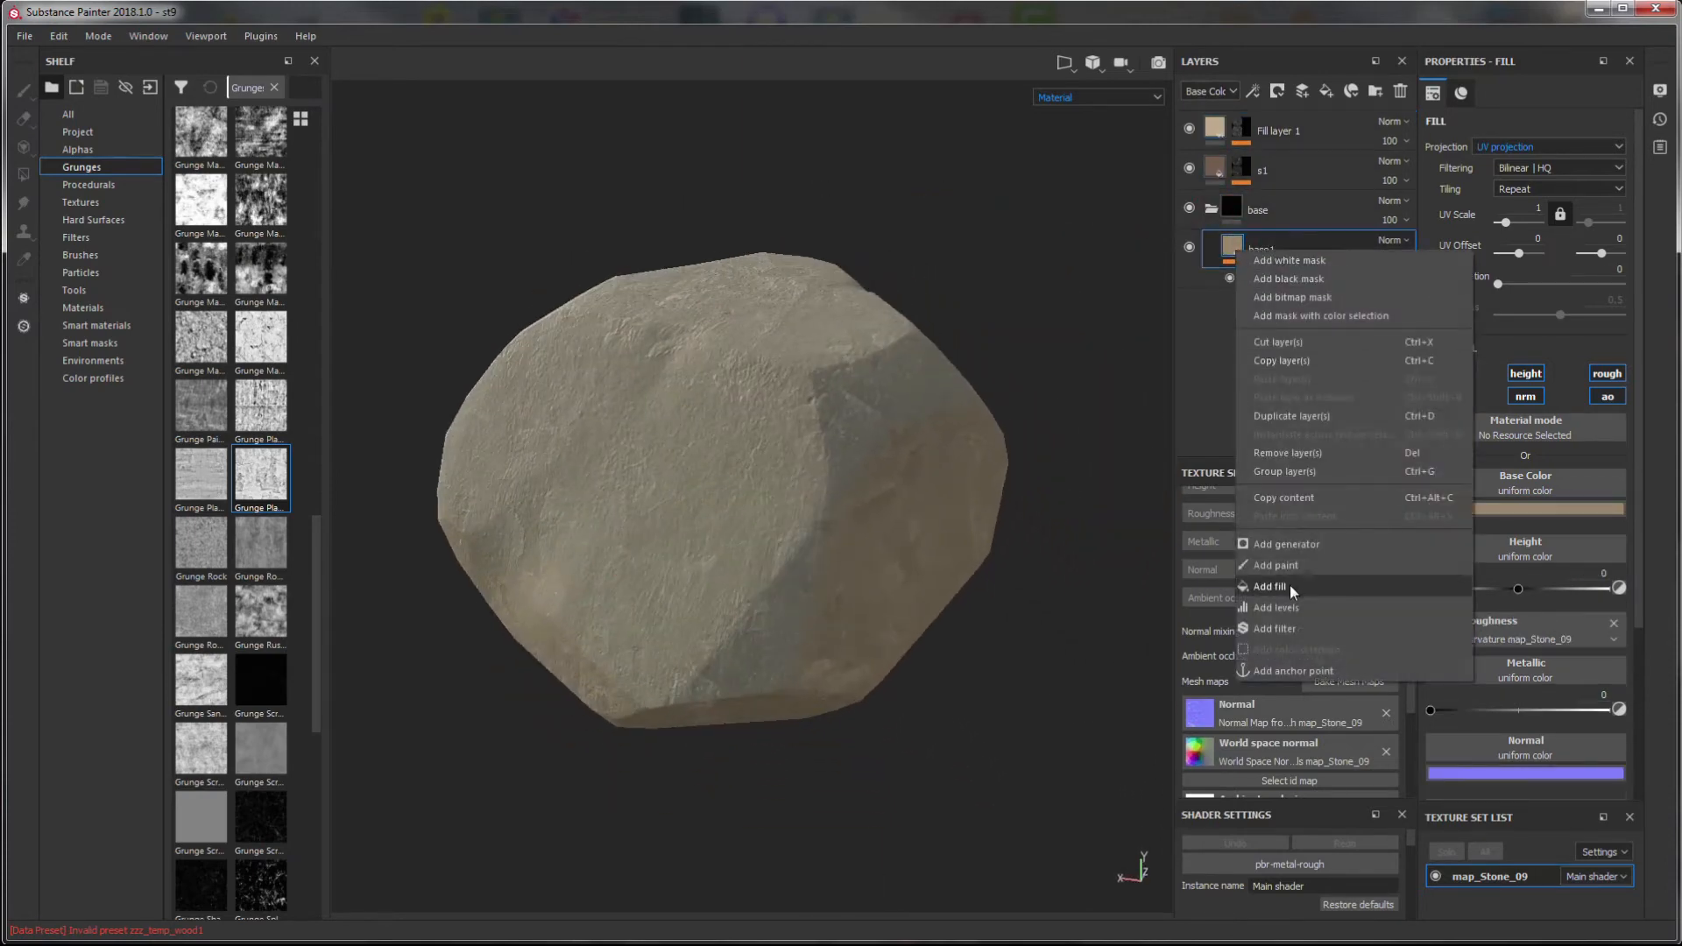
pyautogui.click(1301, 617)
pyautogui.click(1494, 174)
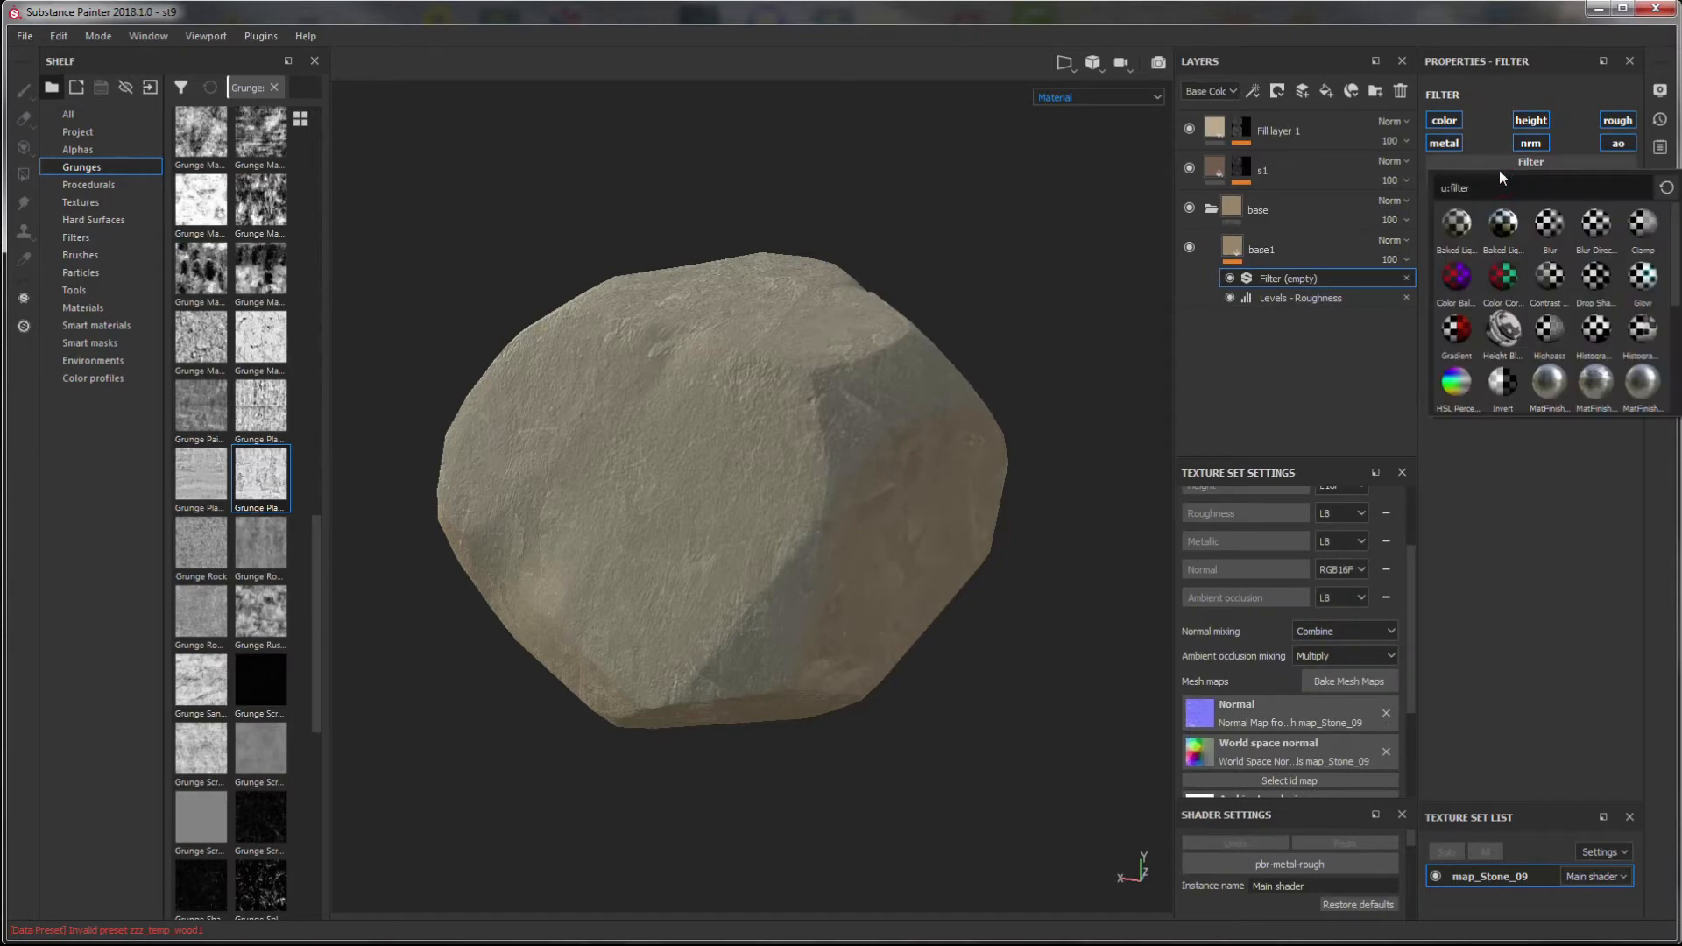
pyautogui.press('g')
pyautogui.scroll(-3, 1586, 375)
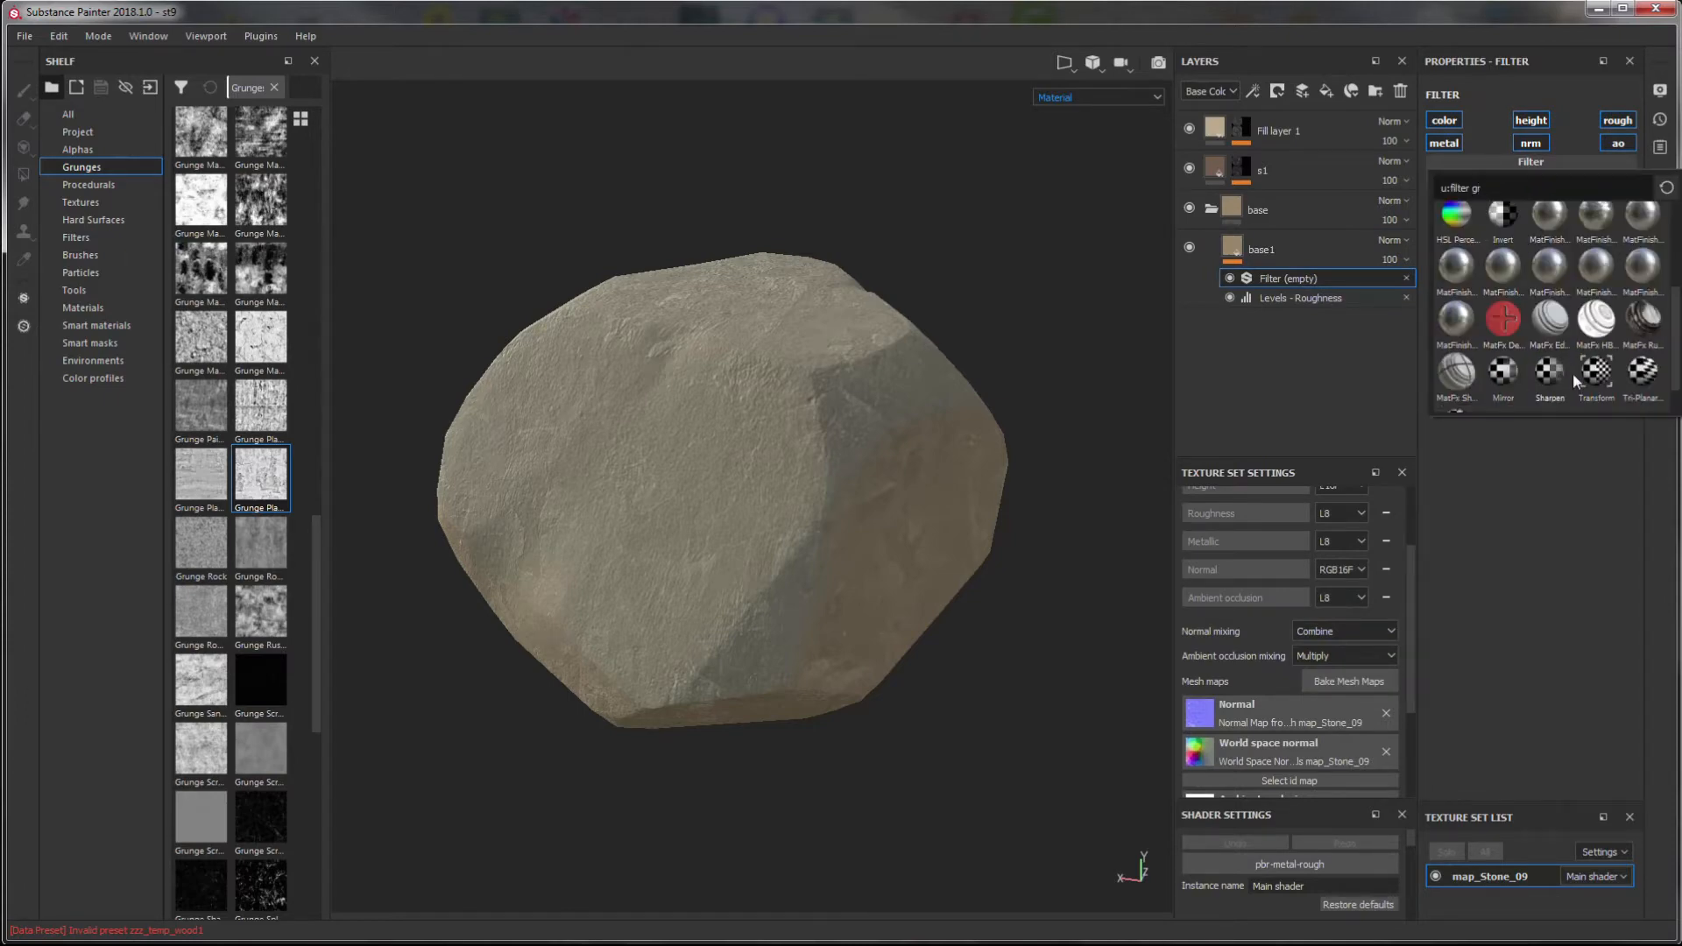
pyautogui.scroll(-1, 1550, 406)
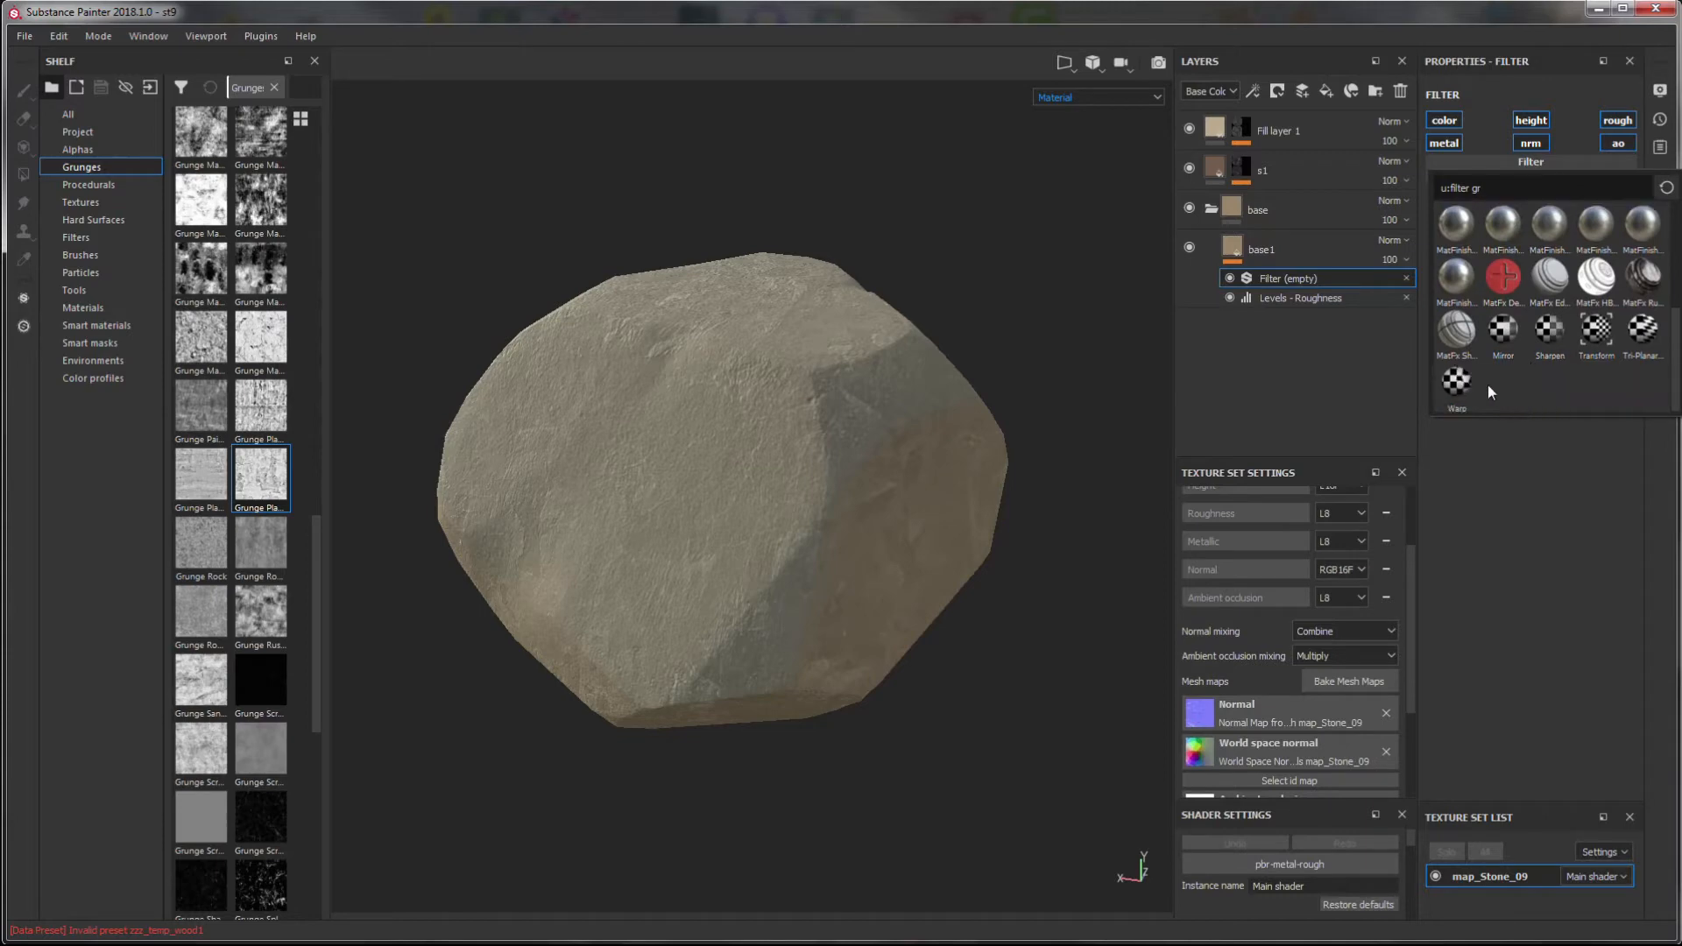
pyautogui.click(1549, 341)
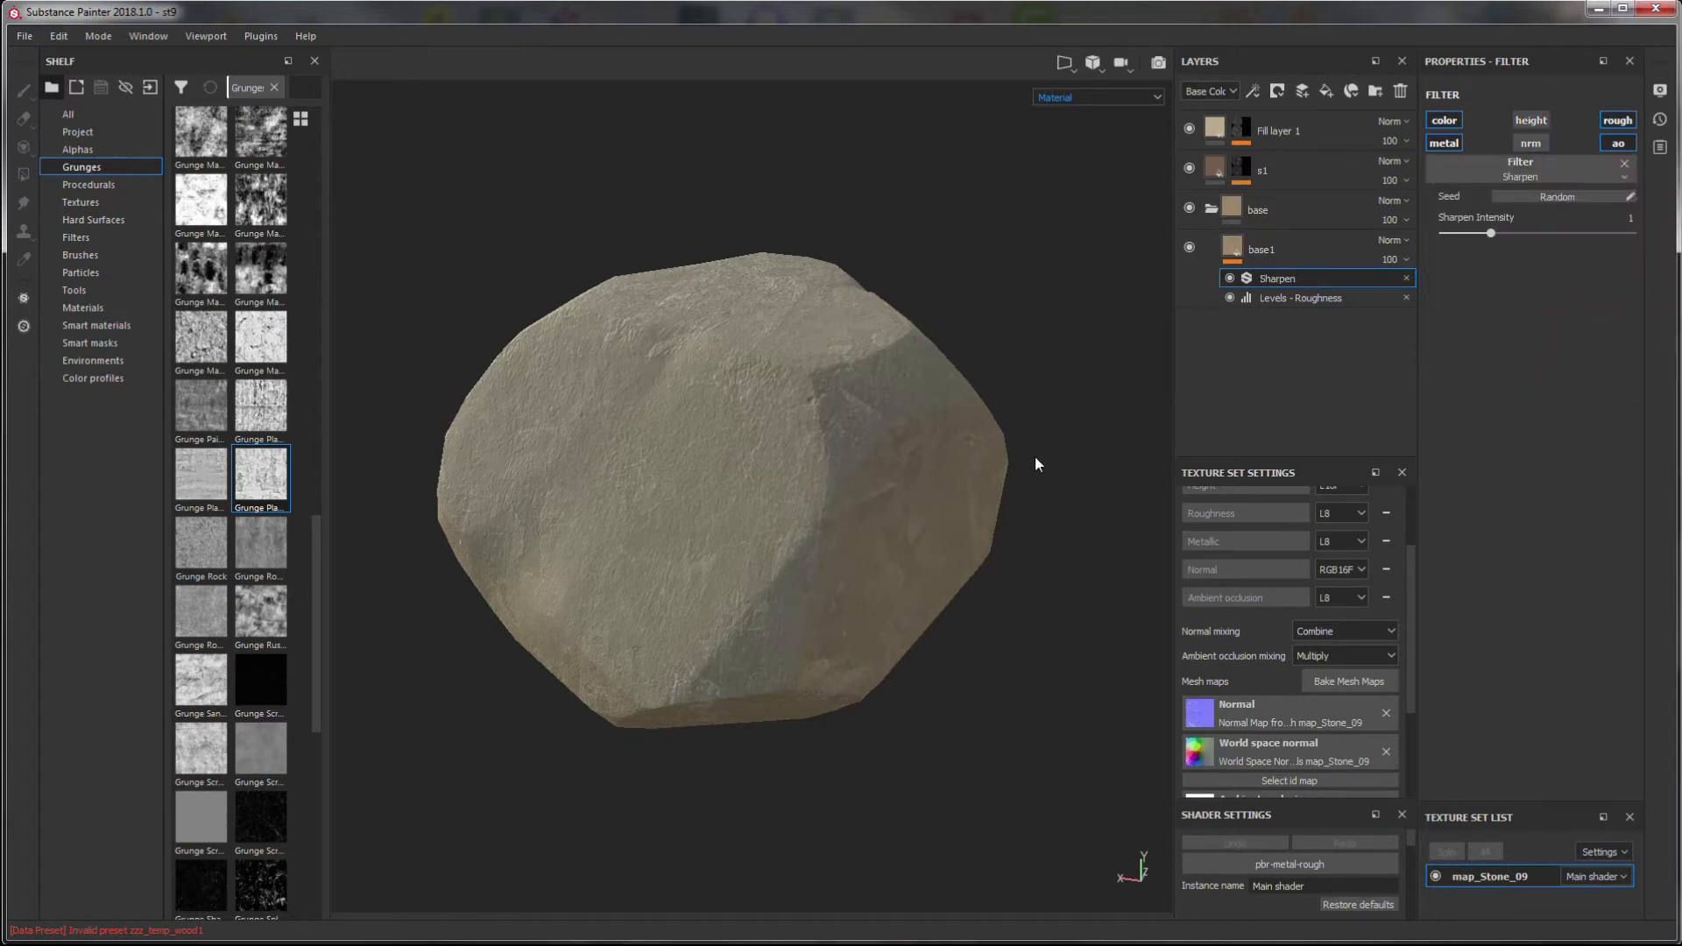
# - With s1 and Fill layer 1 temporarily hidden, set the Sharpen intensity to about 1.22 and exclude the metal channel from the filter
pyautogui.keyDown('alt'); pyautogui.moveTo(784, 485); pyautogui.dragTo(924, 485); pyautogui.keyUp('alt')
pyautogui.keyDown('alt'); pyautogui.scroll(2, 923, 485); pyautogui.keyUp('alt')
pyautogui.keyDown('alt'); pyautogui.moveTo(745, 552); pyautogui.dragTo(999, 510, button='middle'); pyautogui.keyUp('alt')
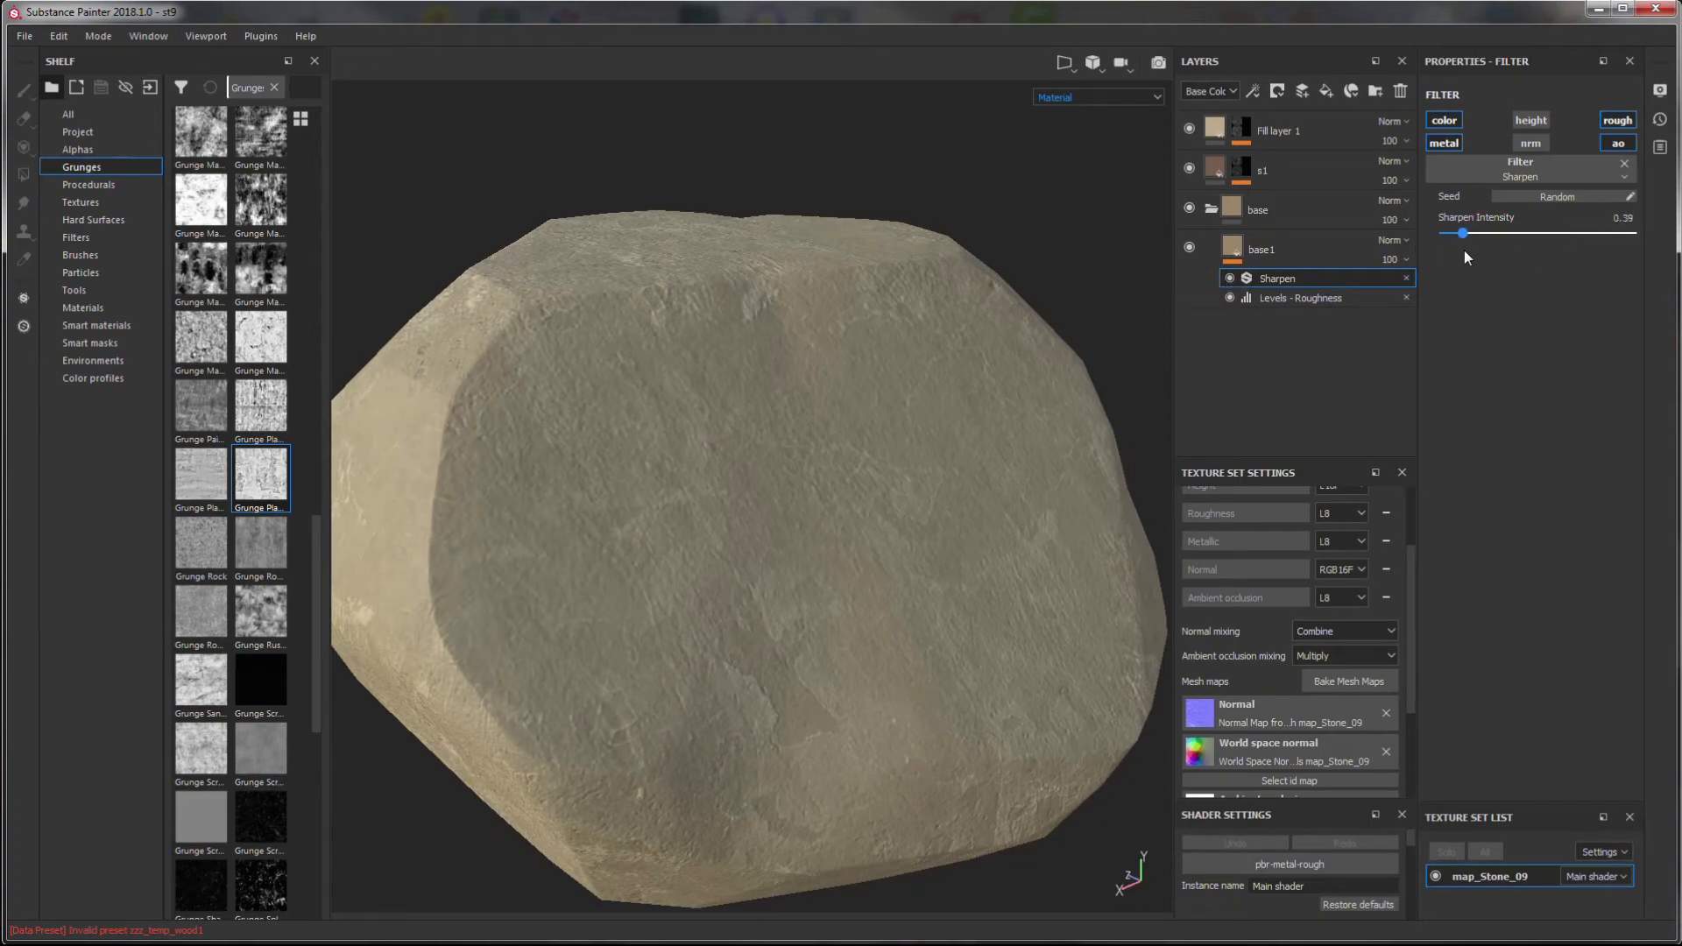
pyautogui.click(1189, 169)
pyautogui.click(1188, 130)
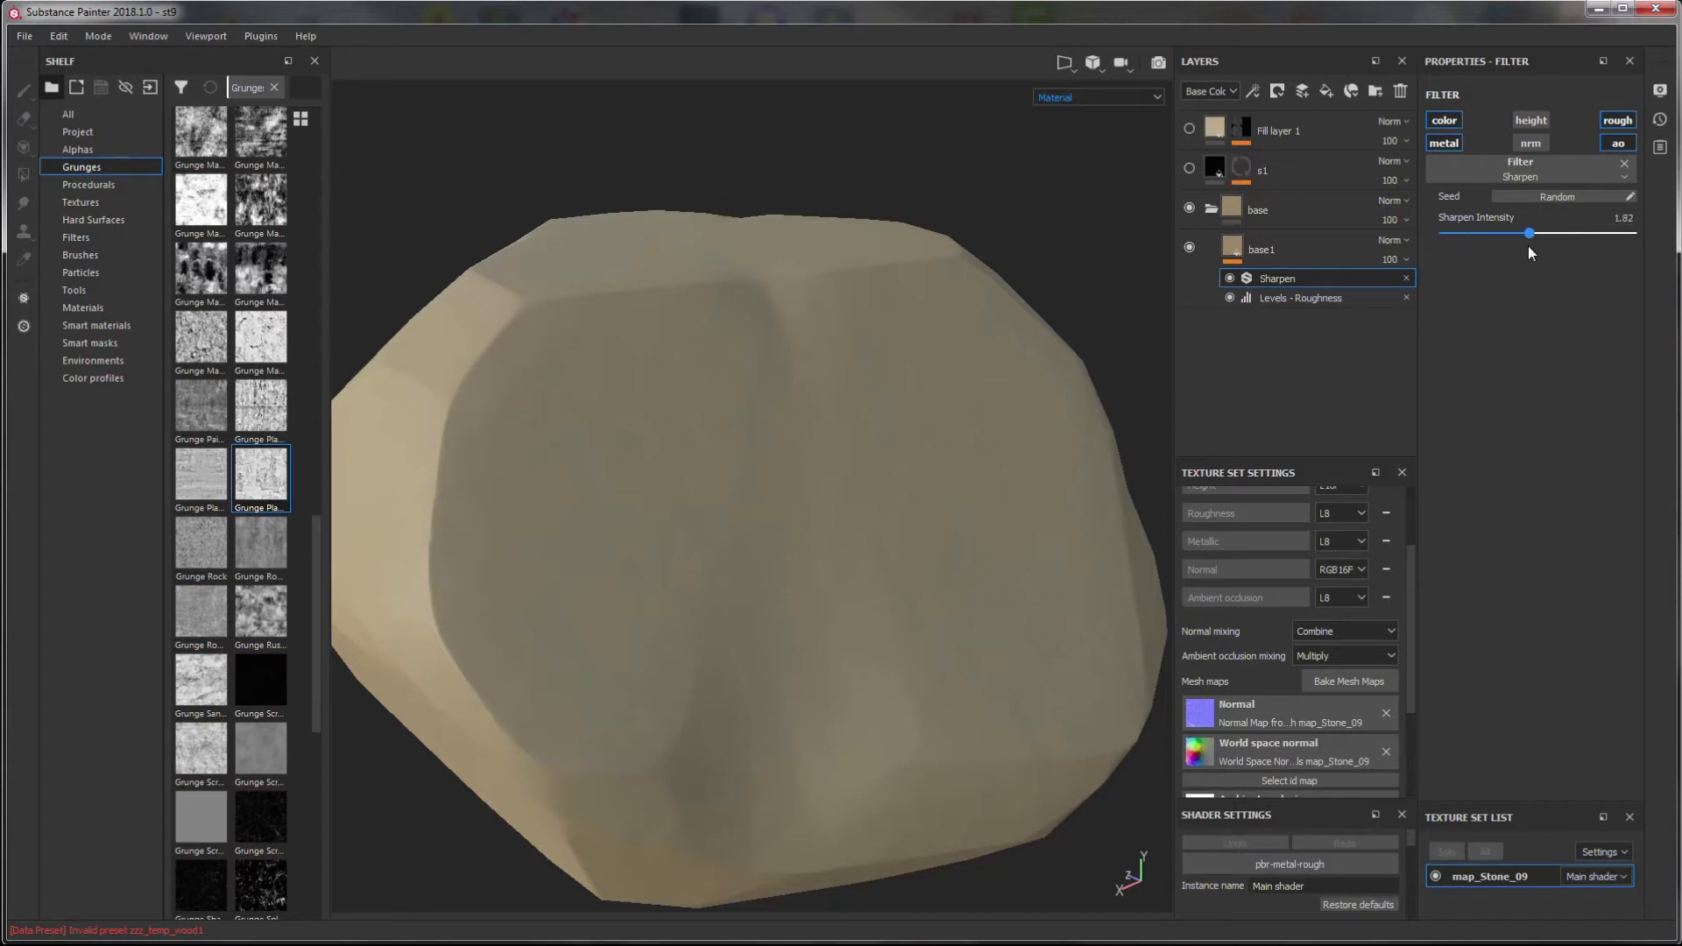
pyautogui.moveTo(1505, 250); pyautogui.dragTo(1501, 248)
pyautogui.click(1450, 146)
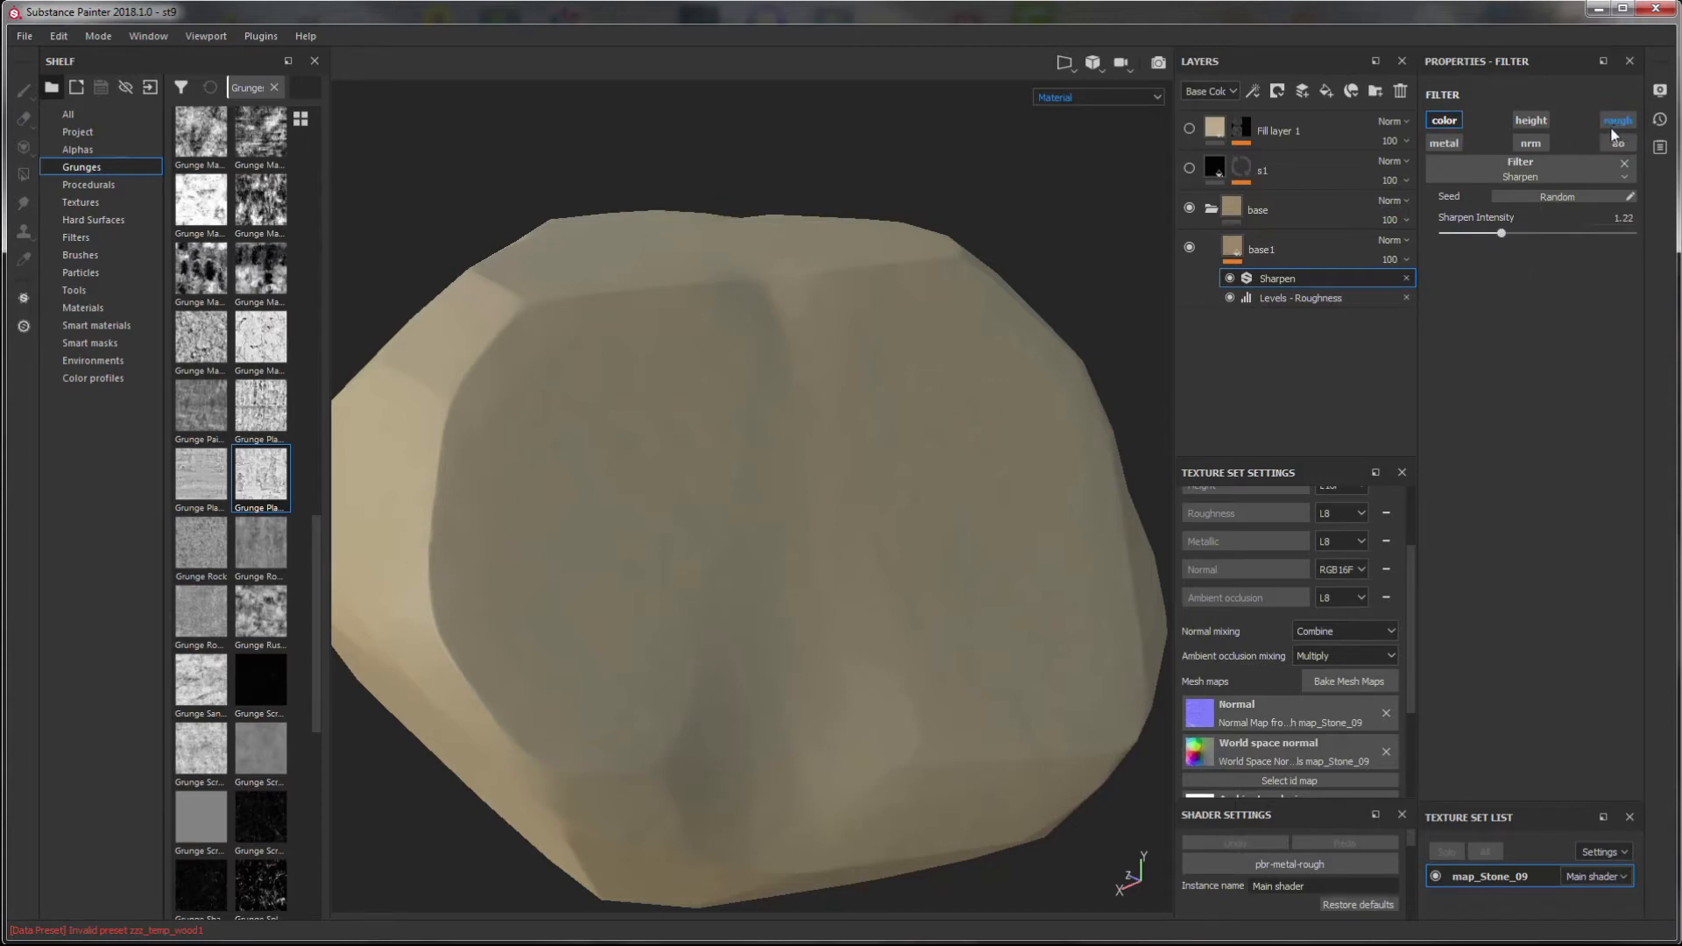
pyautogui.click(1189, 168)
pyautogui.click(1189, 129)
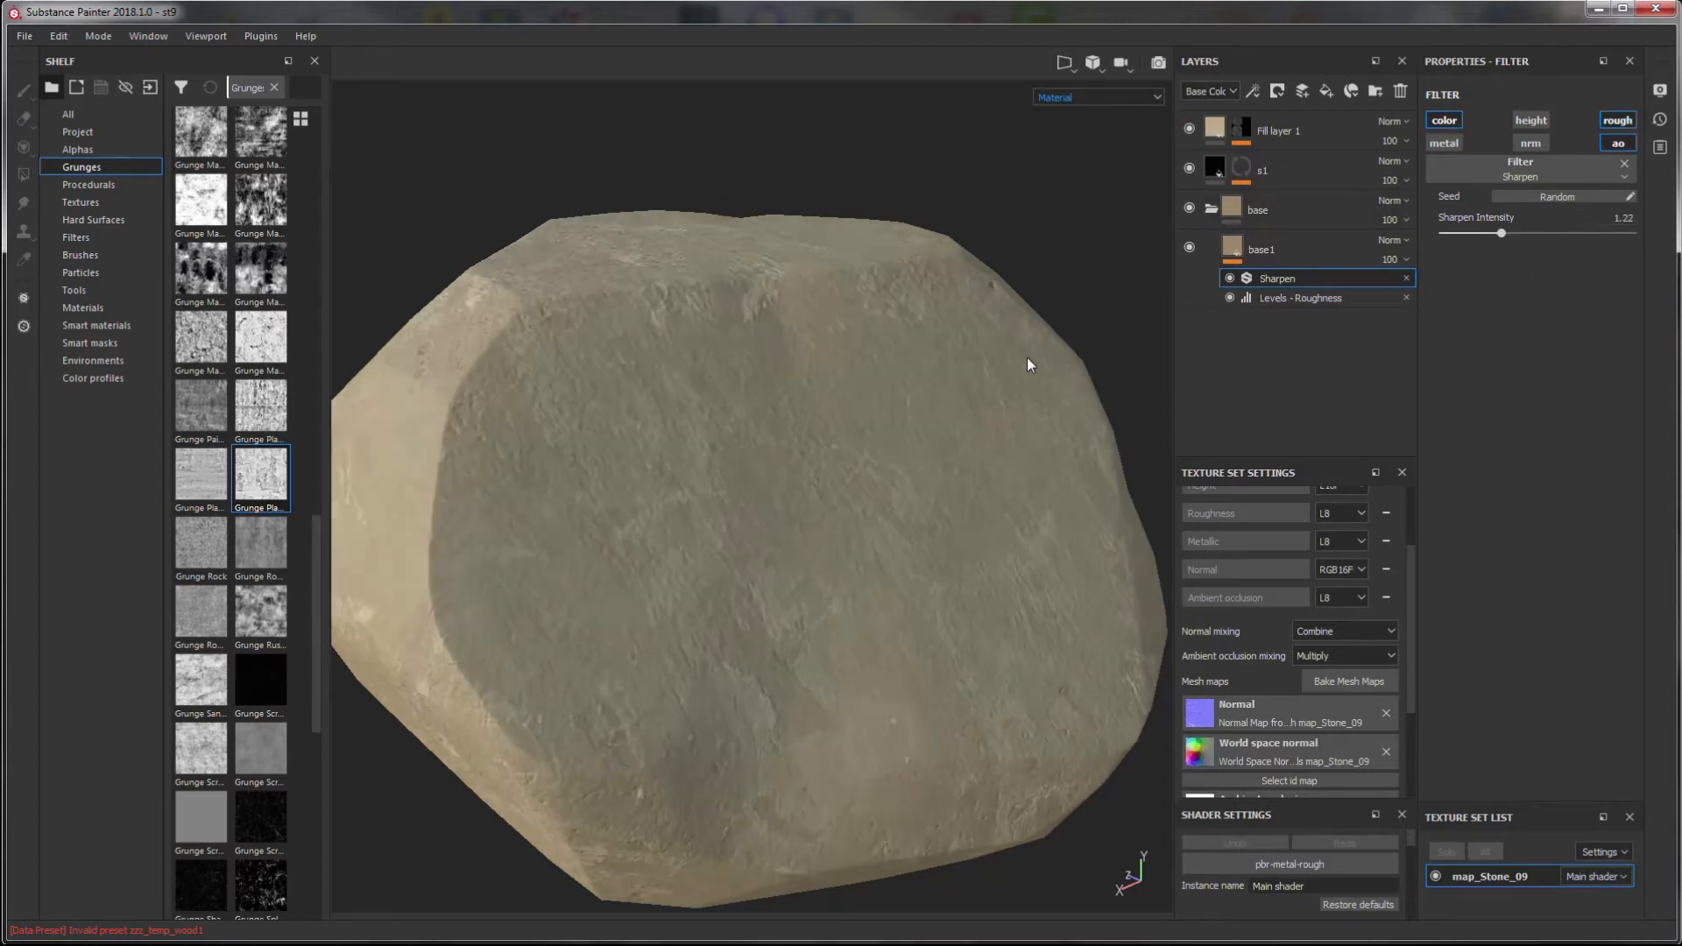
pyautogui.keyDown('alt'); pyautogui.moveTo(1025, 364); pyautogui.dragTo(894, 482); pyautogui.keyUp('alt')
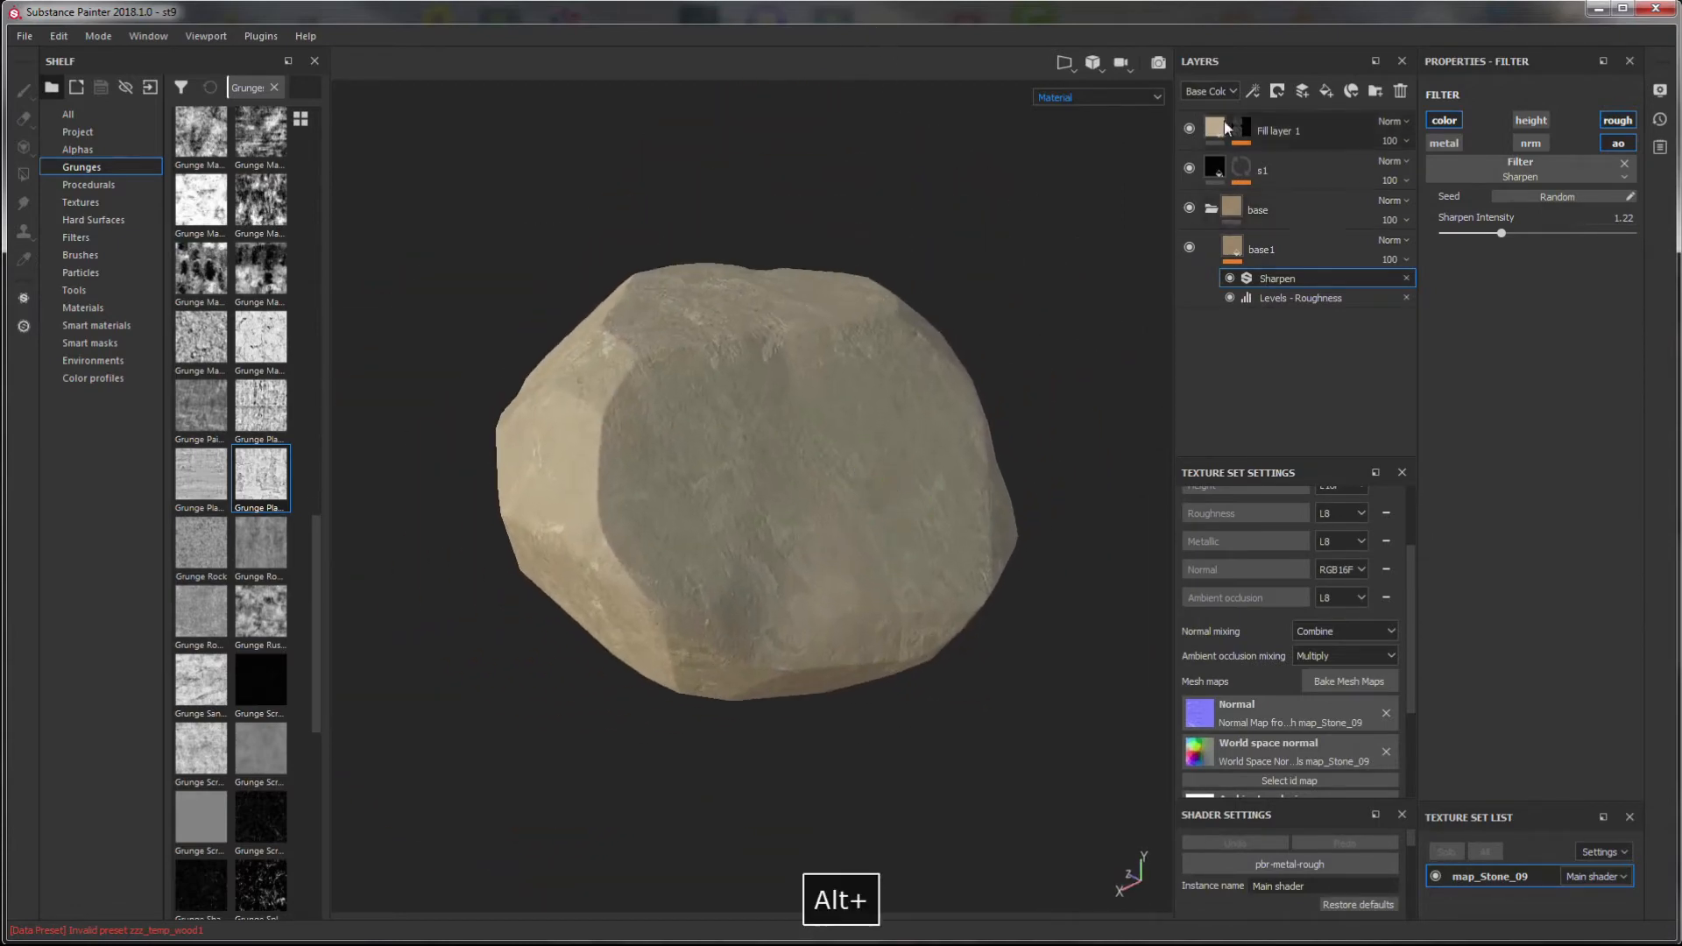
# - Add a second fill to Fill layer 1's mask using the Grunge Wipe Brushed Large texture
pyautogui.click(1243, 132)
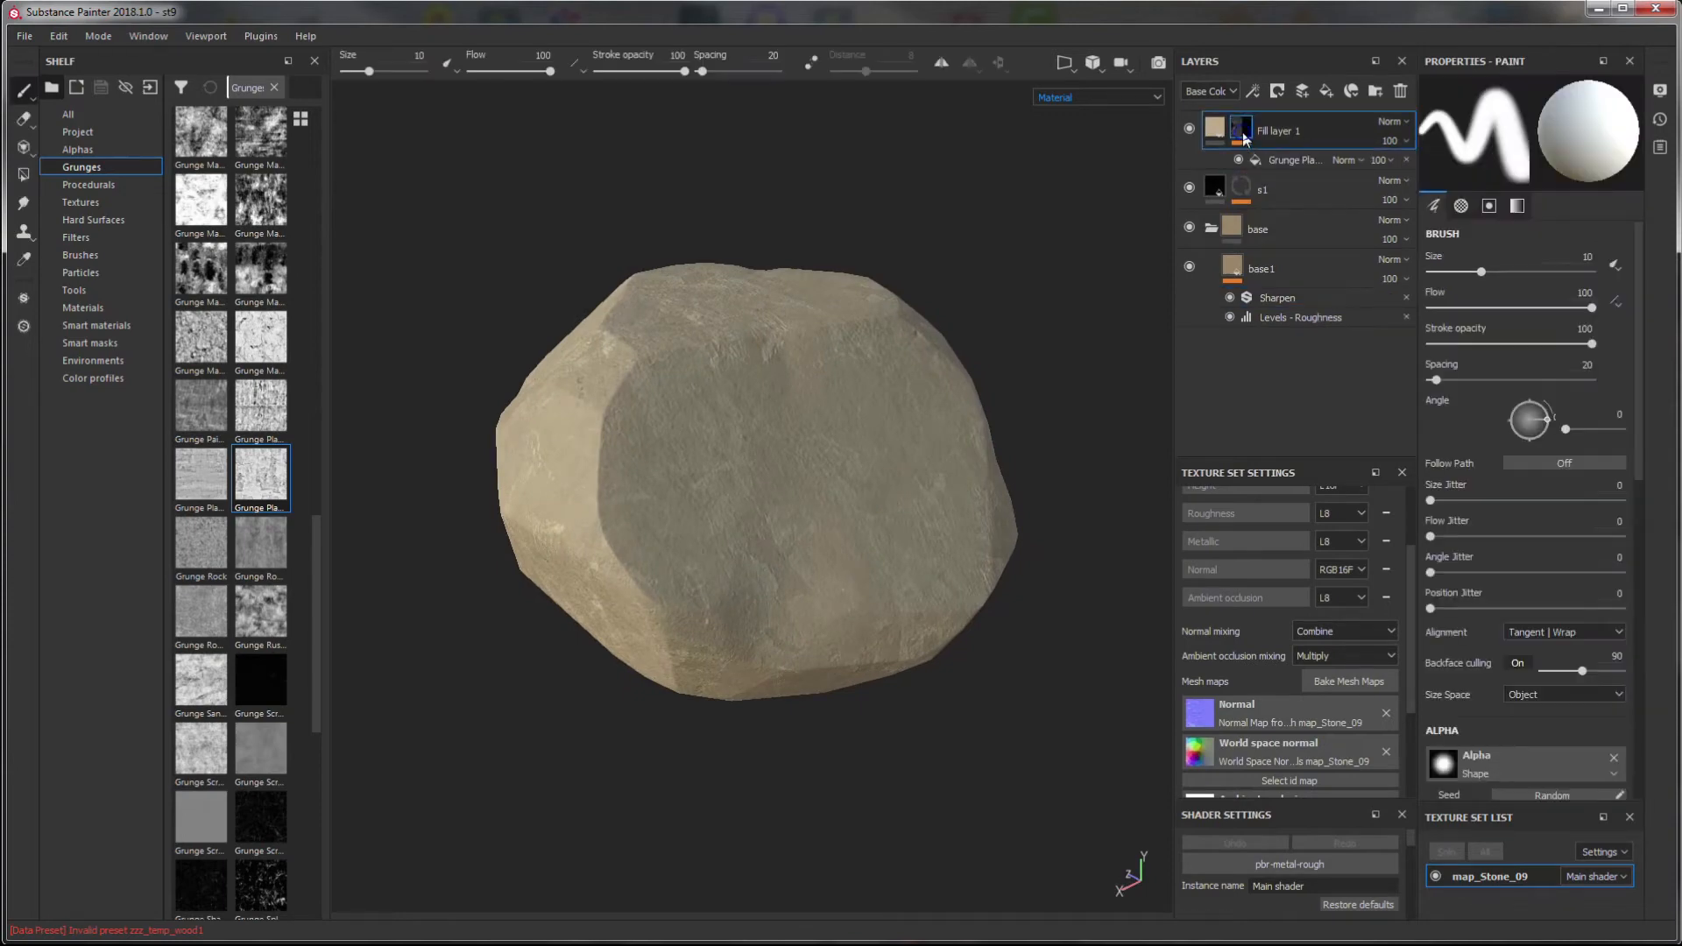
pyautogui.rightClick(1244, 133)
pyautogui.click(1285, 489)
pyautogui.scroll(-5, 225, 522)
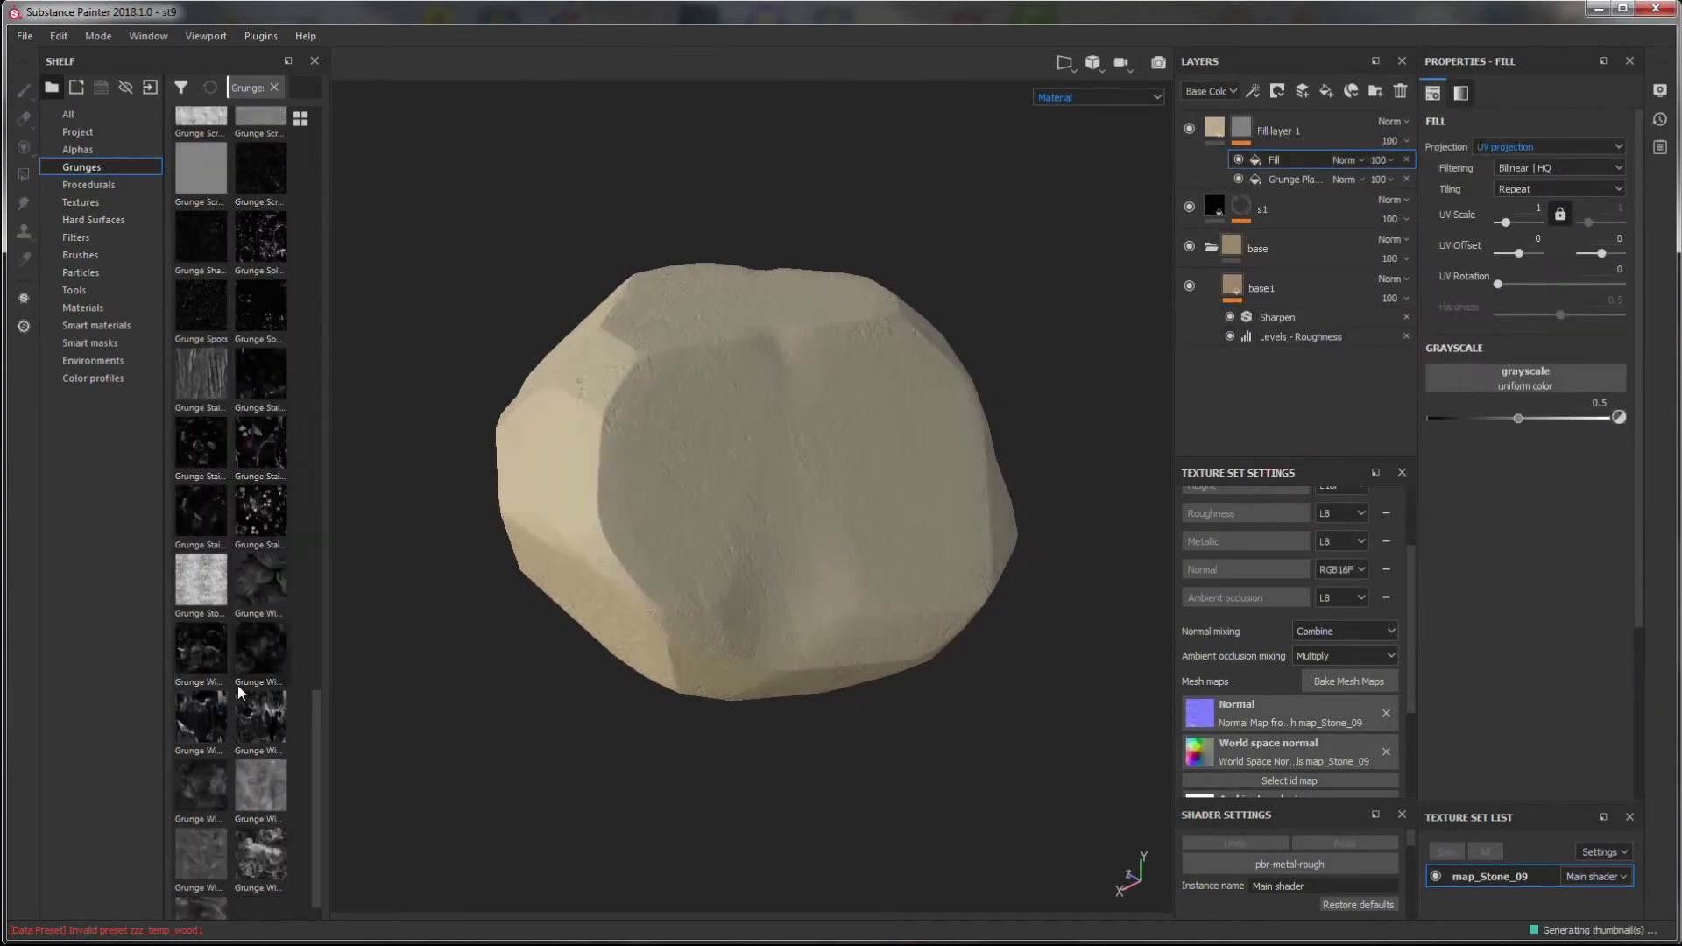
pyautogui.moveTo(216, 321)
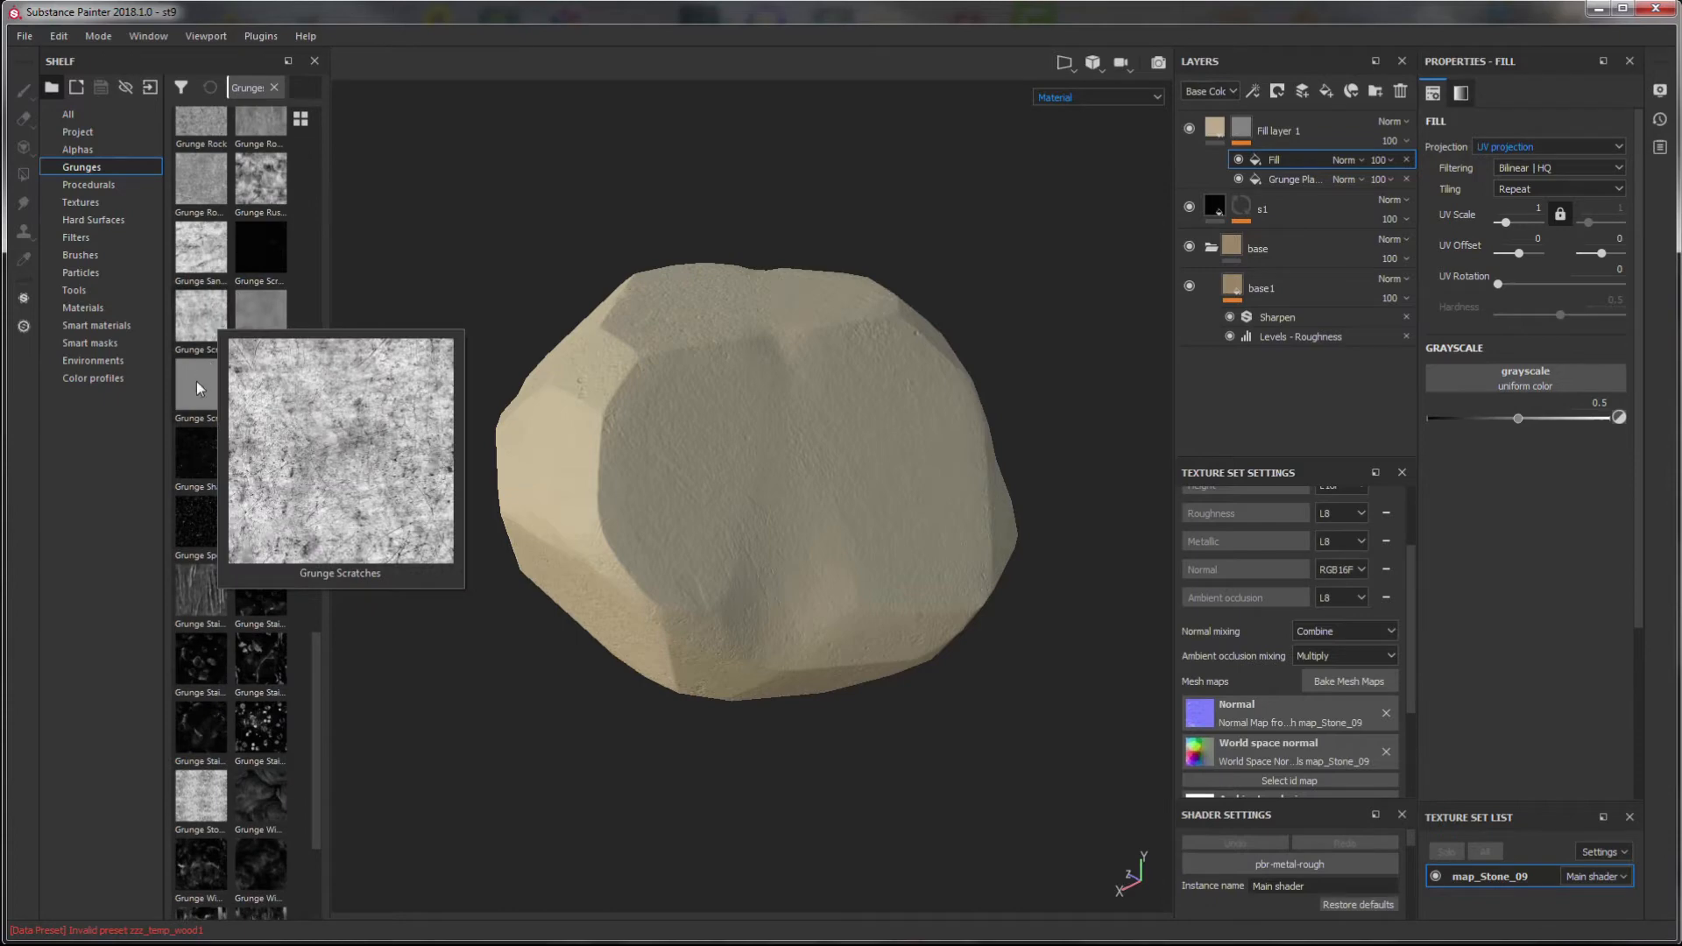
pyautogui.moveTo(212, 251)
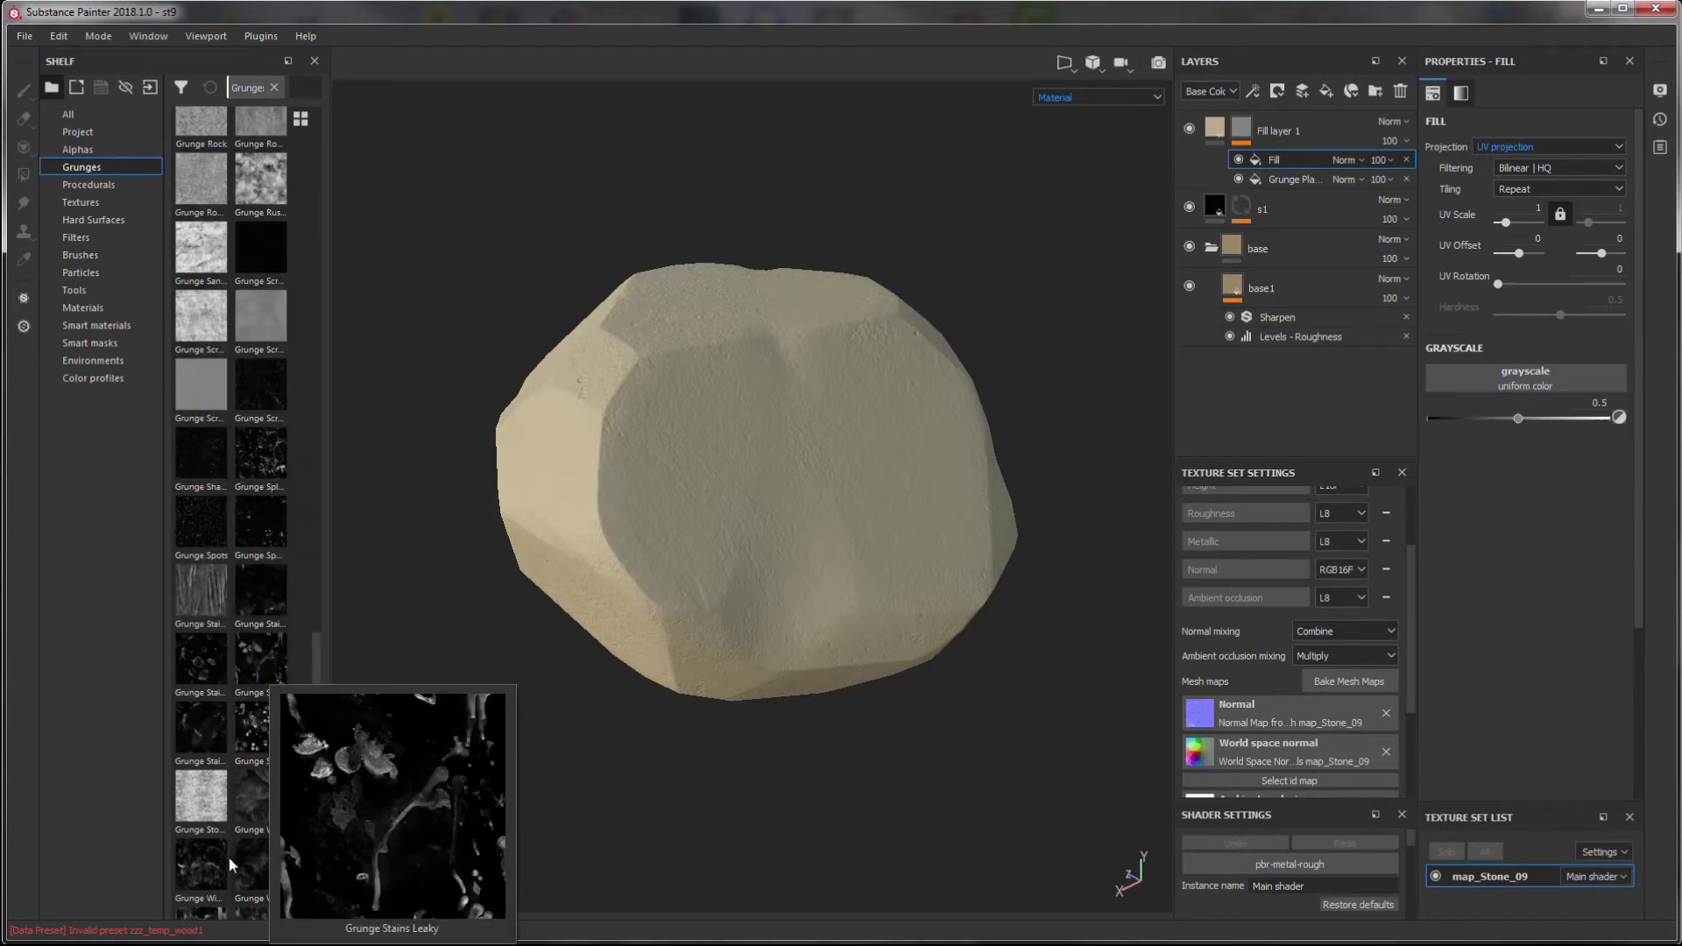
pyautogui.moveTo(203, 863); pyautogui.dragTo(1527, 388)
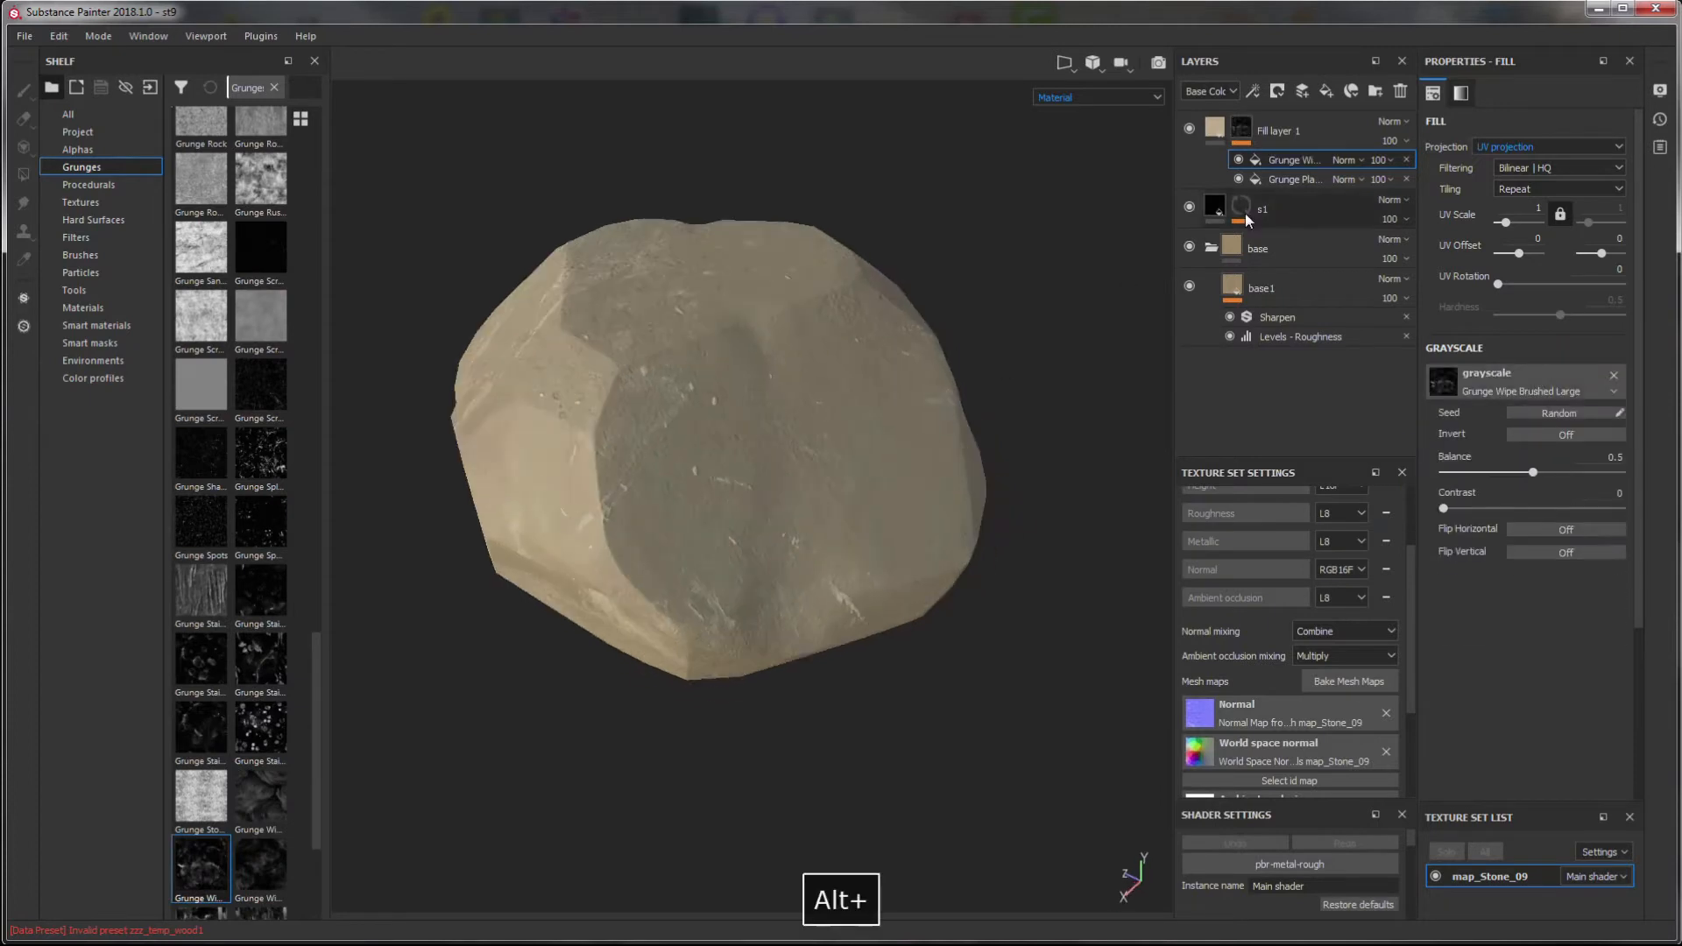
# - Set the Grunge Wipe Brushed Large mask fill to Screen blending and Tri-planar projection
pyautogui.click(1345, 160)
pyautogui.click(1369, 441)
pyautogui.keyDown('alt'); pyautogui.moveTo(788, 434); pyautogui.dragTo(741, 487); pyautogui.keyUp('alt')
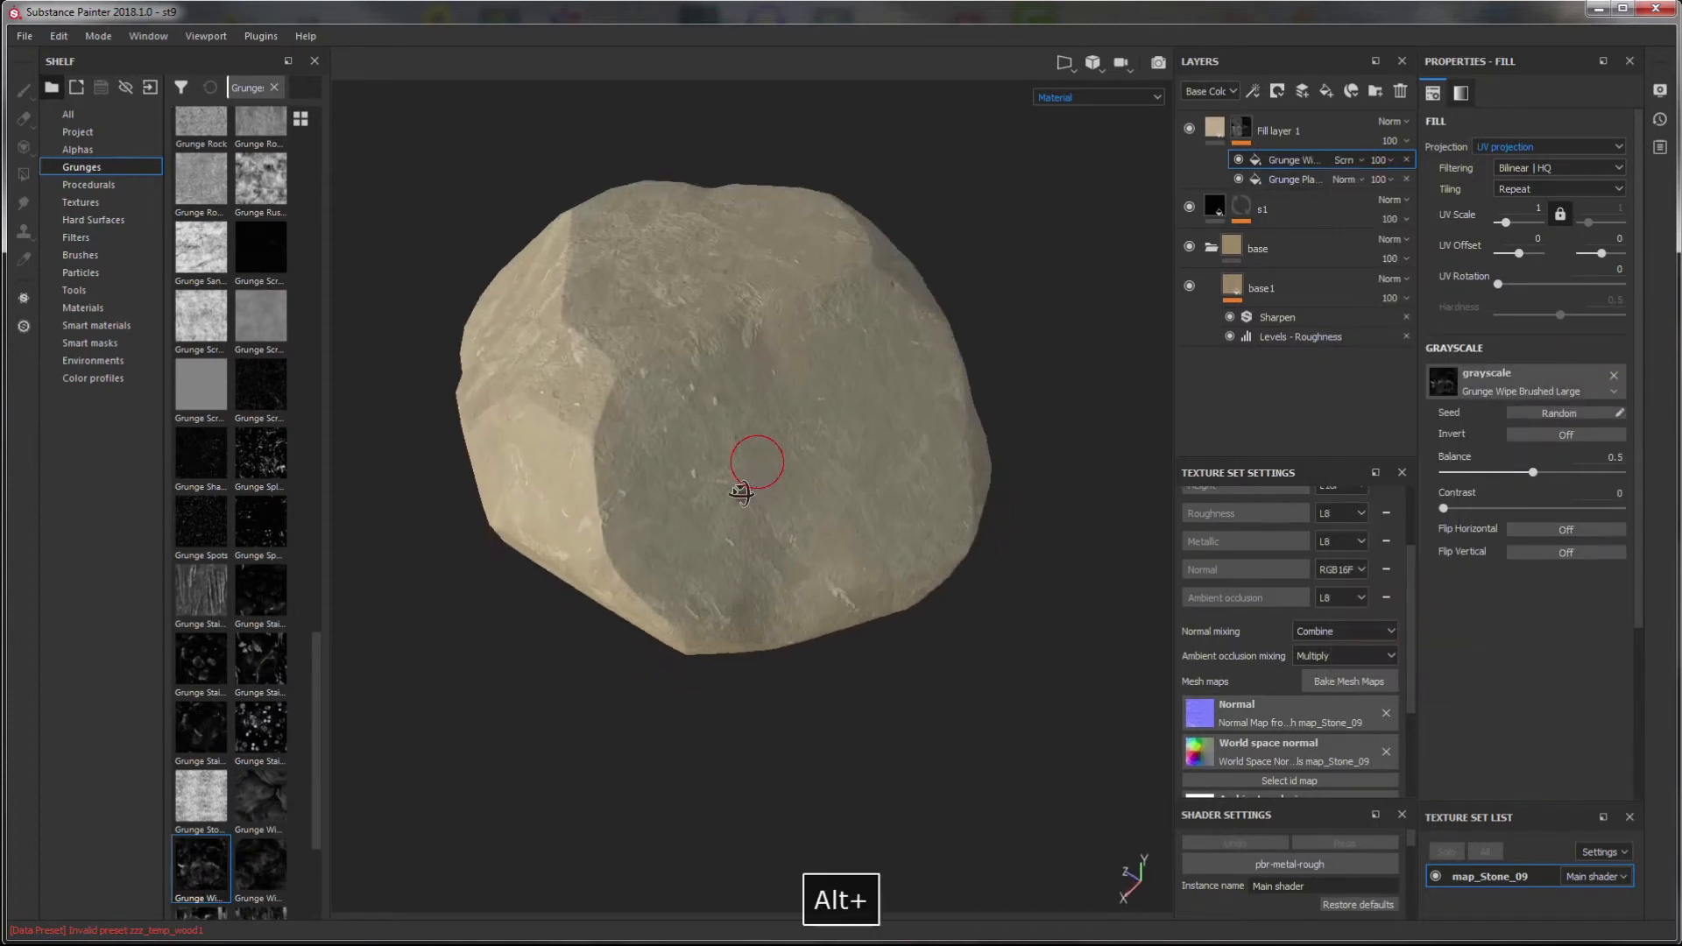
pyautogui.keyDown('alt'); pyautogui.moveTo(741, 487); pyautogui.dragTo(841, 491, button='right'); pyautogui.keyUp('alt')
pyautogui.click(1503, 149)
pyautogui.click(1502, 175)
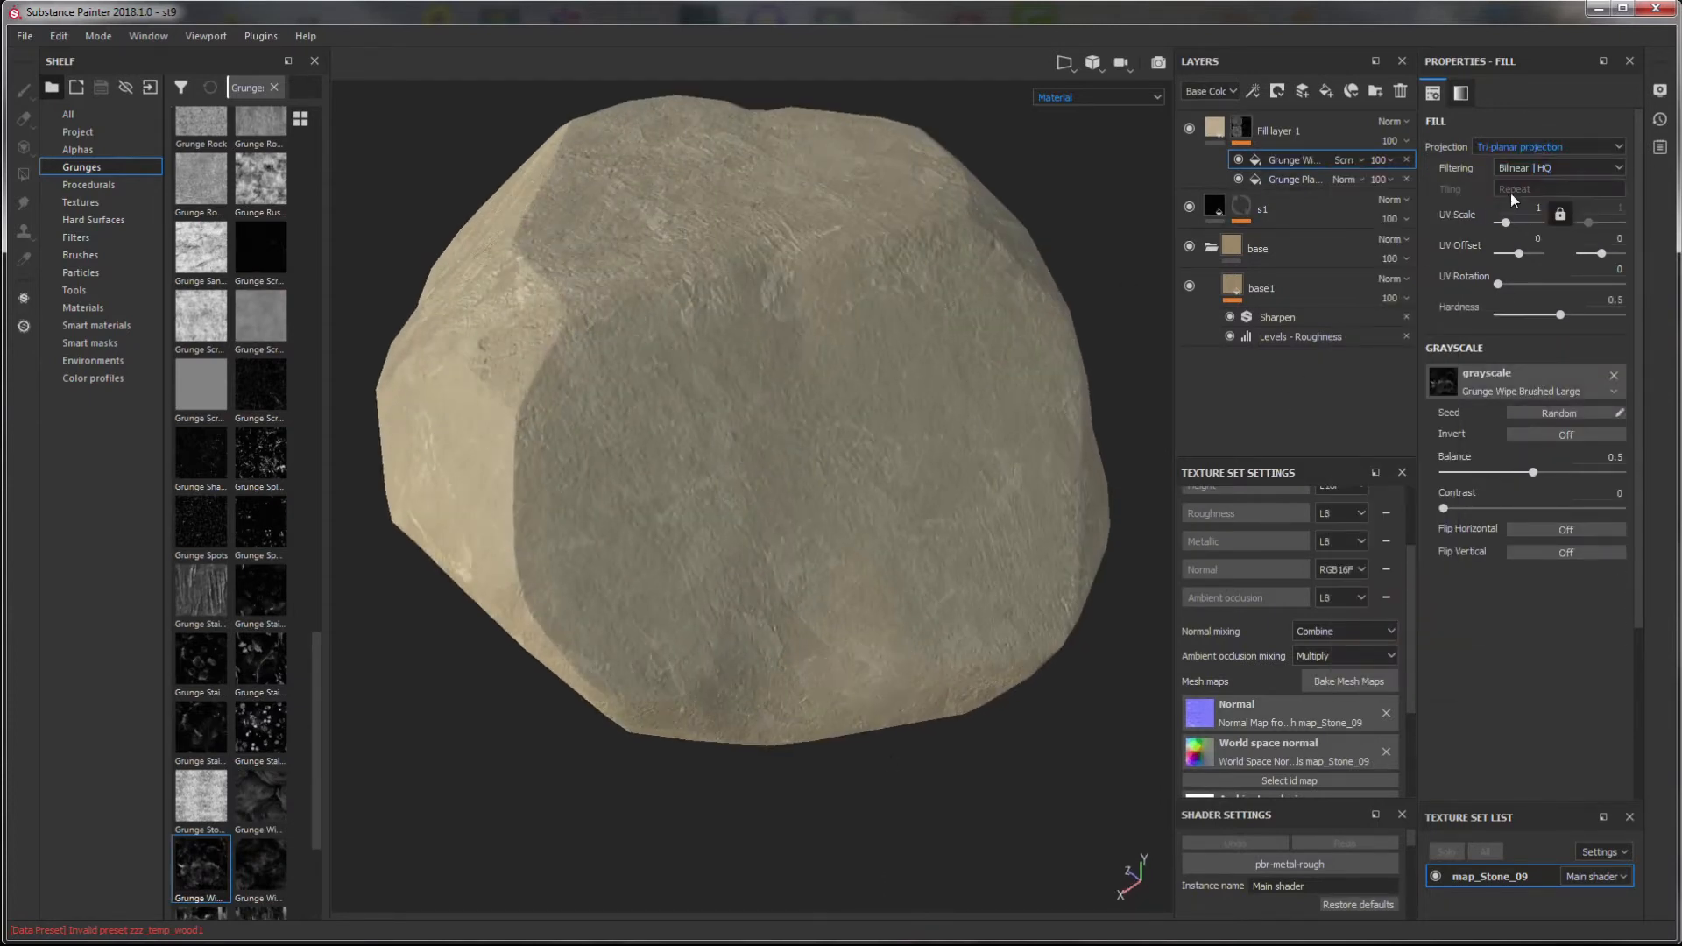
# - Try a UV scale of 2 on the Grunge Wipe Brushed Large mask fill, then restore it to 1
pyautogui.click(1529, 208)
pyautogui.write('2')
pyautogui.press('Return')
pyautogui.keyDown('alt'); pyautogui.moveTo(1012, 491); pyautogui.dragTo(1010, 503); pyautogui.keyUp('alt')
pyautogui.keyDown('alt'); pyautogui.moveTo(1010, 503); pyautogui.dragTo(876, 412, button='right'); pyautogui.keyUp('alt')
pyautogui.keyDown('alt'); pyautogui.moveTo(876, 412); pyautogui.dragTo(1070, 195); pyautogui.keyUp('alt')
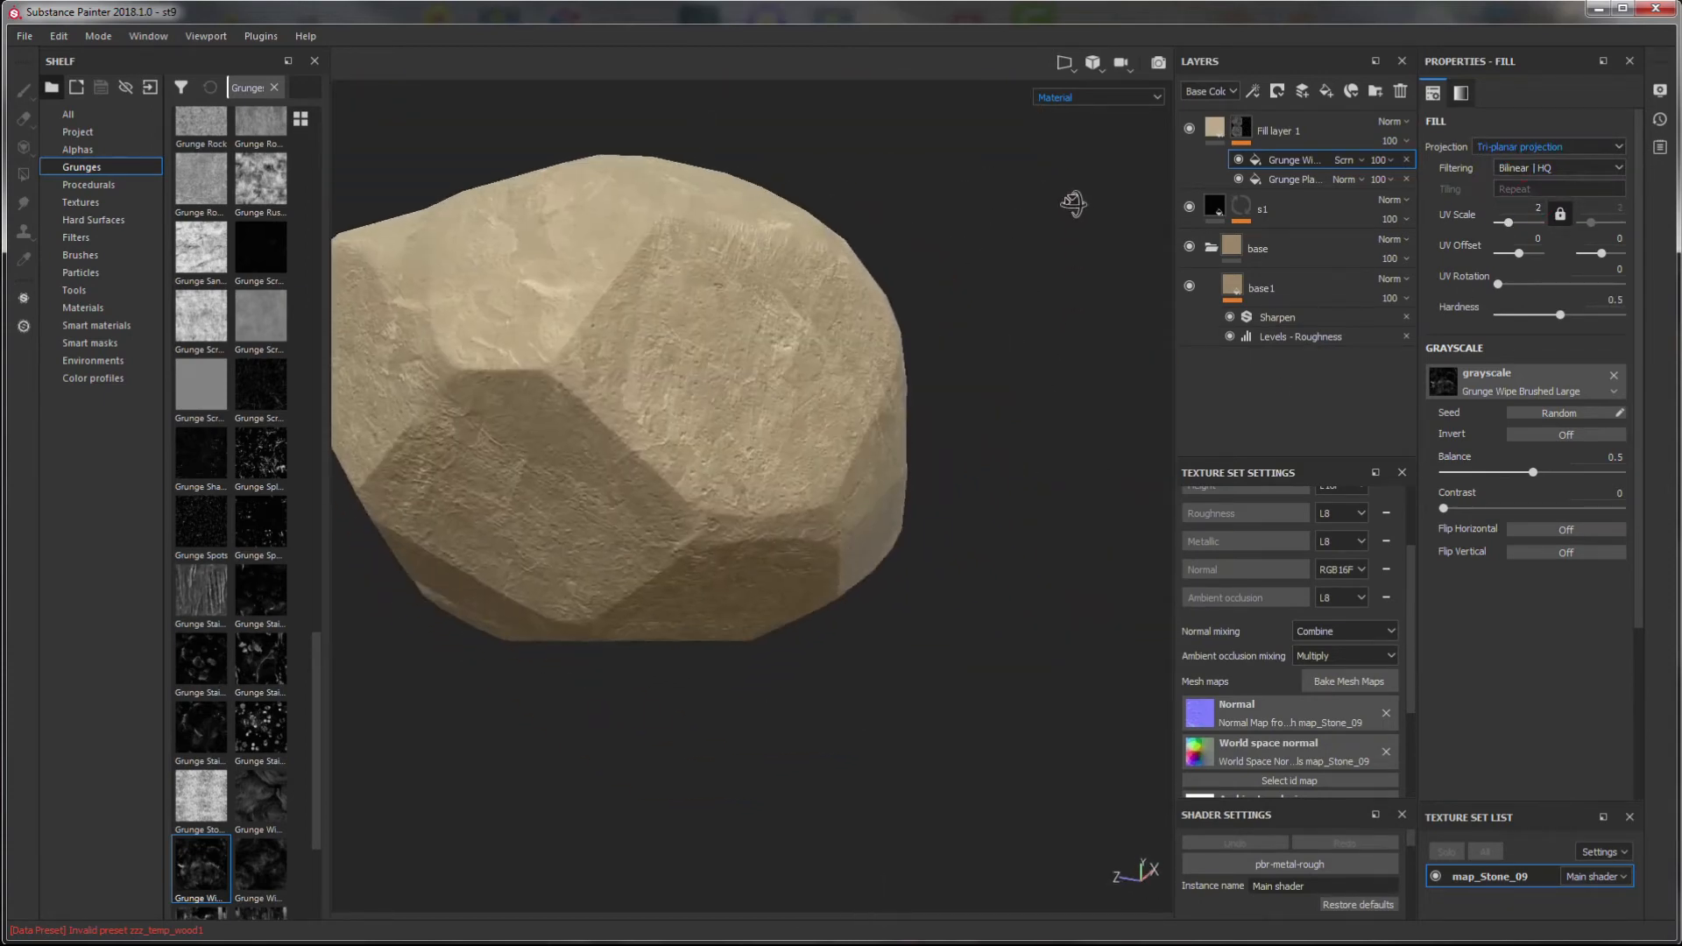
pyautogui.write('1')
pyautogui.press('Return')
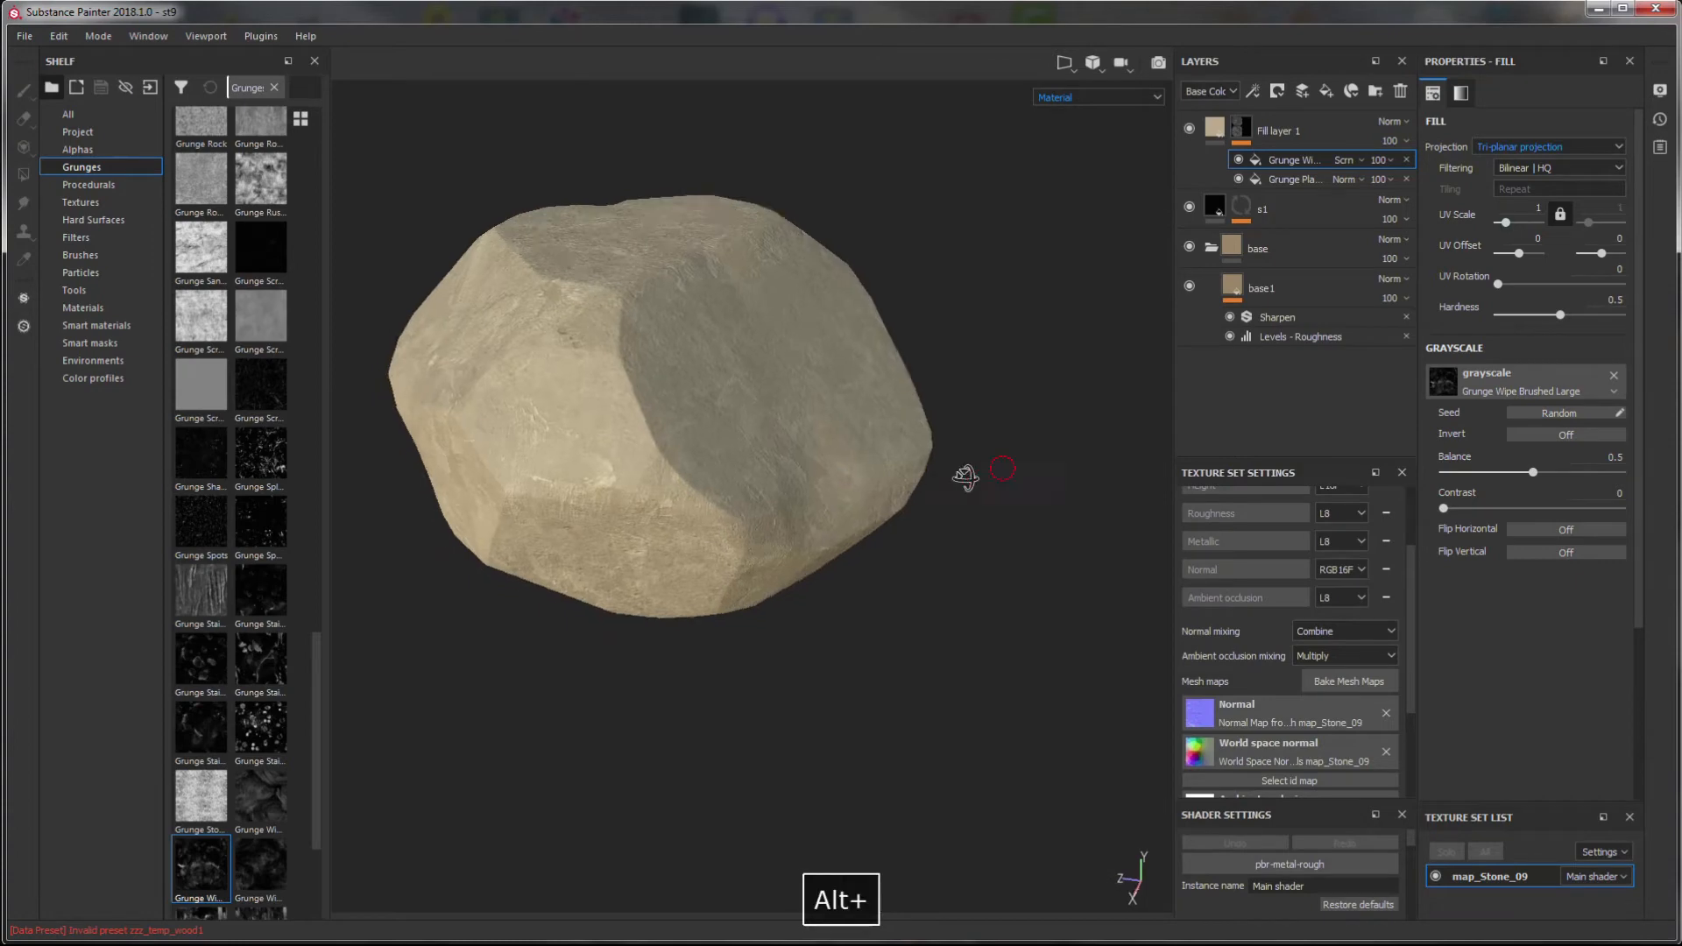
pyautogui.keyDown('alt'); pyautogui.moveTo(969, 477); pyautogui.dragTo(780, 552); pyautogui.keyUp('alt')
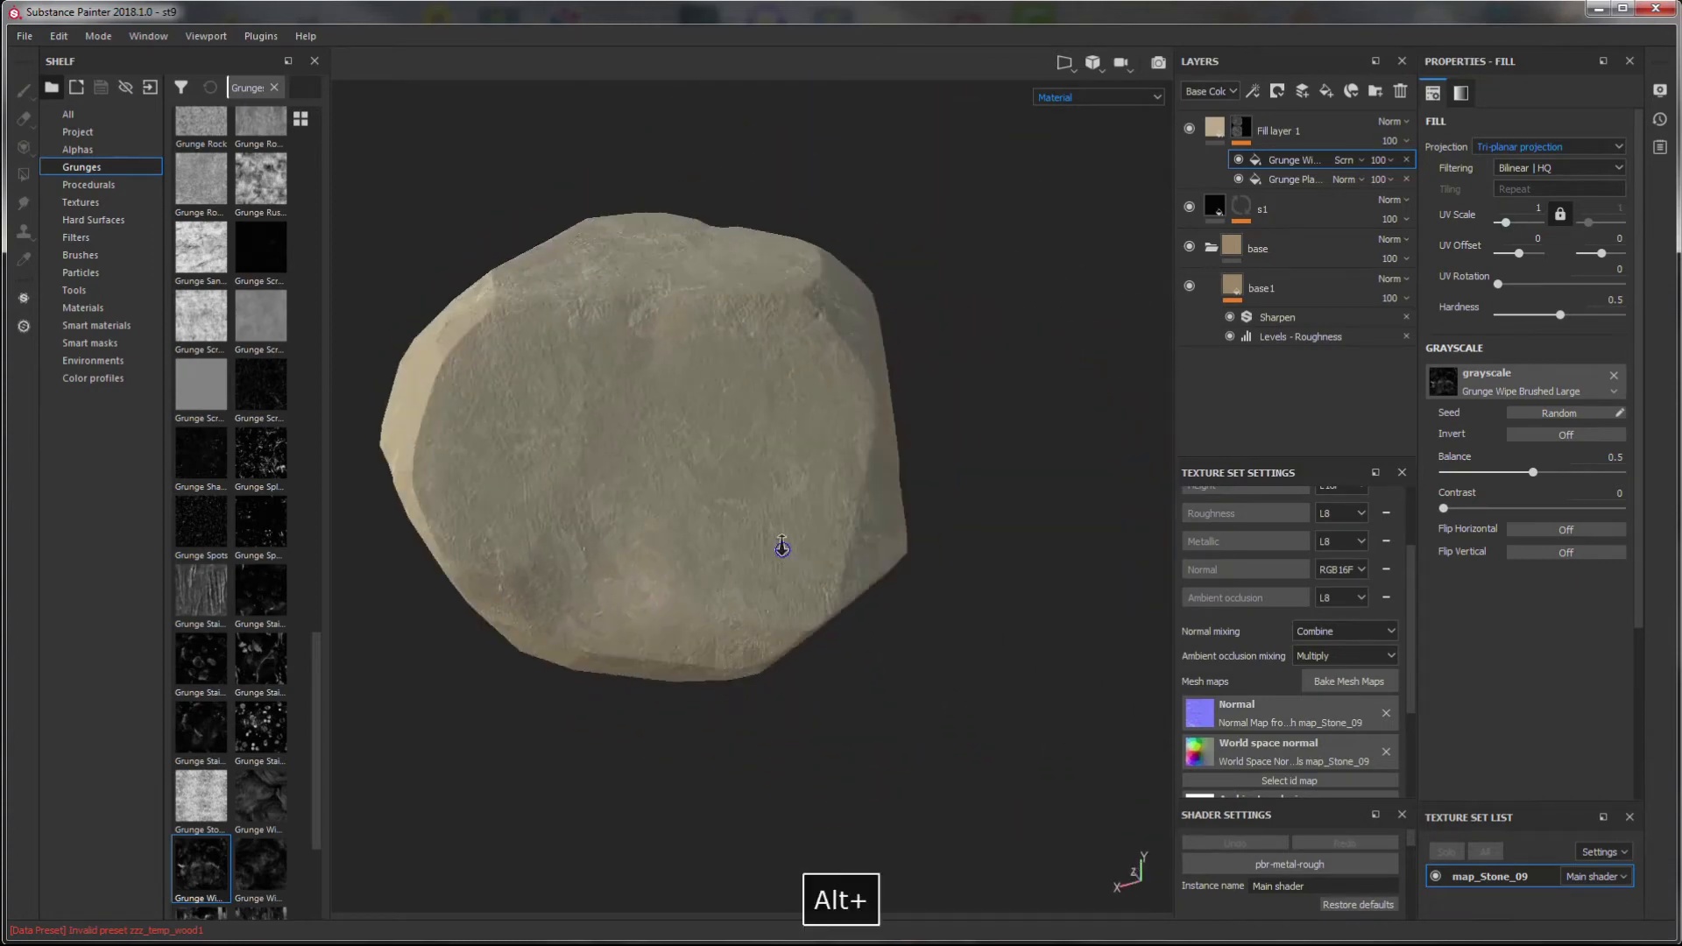
pyautogui.keyDown('alt'); pyautogui.moveTo(781, 552); pyautogui.dragTo(859, 409, button='right'); pyautogui.keyUp('alt')
pyautogui.moveTo(859, 409)
pyautogui.keyDown('alt'); pyautogui.mouseDown()
pyautogui.moveTo(882, 383)
pyautogui.moveTo(854, 416)
pyautogui.mouseUp(); pyautogui.keyUp('alt')
# - Duplicate the s1 layer and slightly darken the brown base colour of the copy
pyautogui.click(1318, 213)
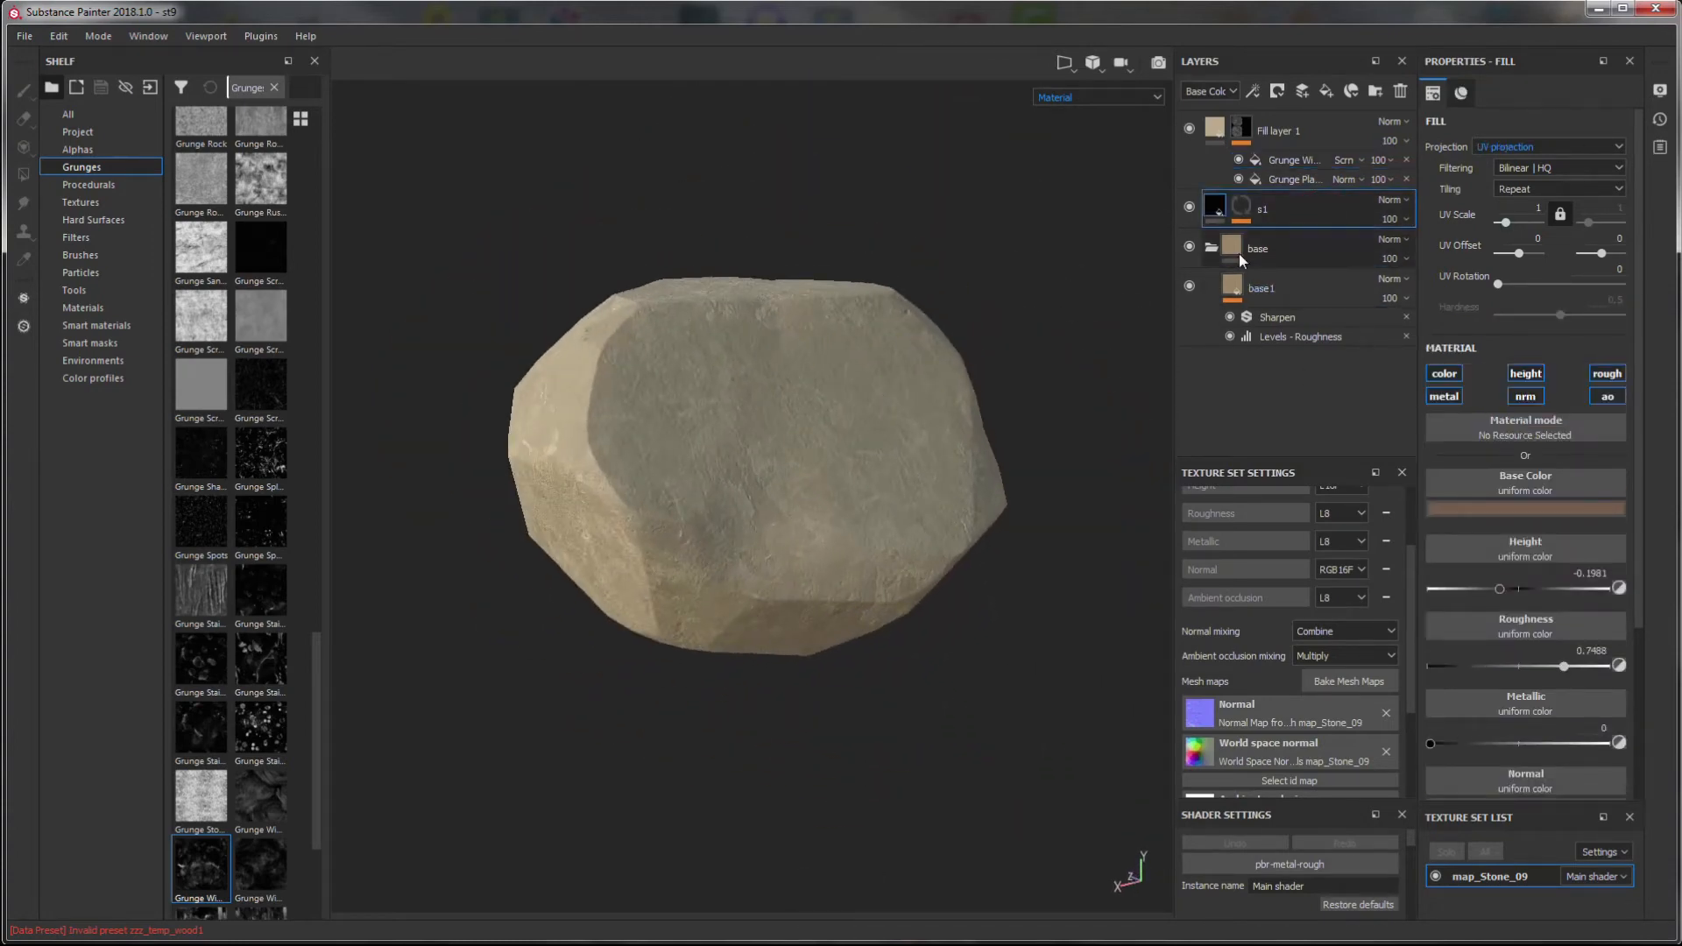
pyautogui.doubleClick(1280, 212)
pyautogui.rightClick(1280, 212)
pyautogui.click(1323, 550)
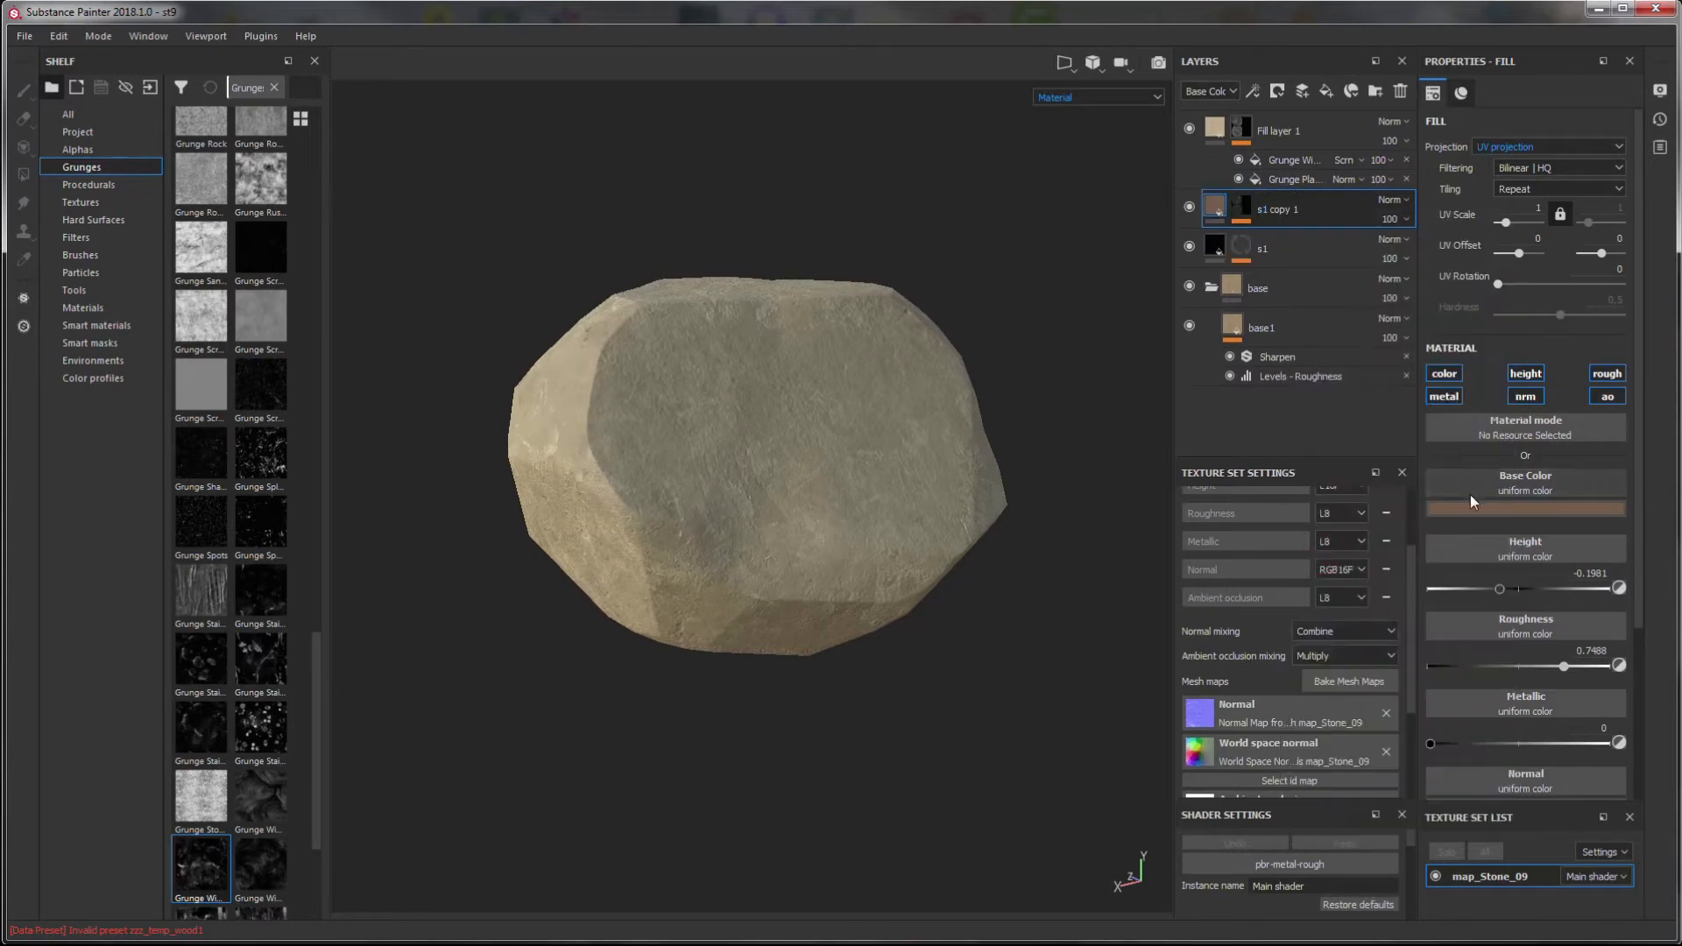
pyautogui.click(1499, 509)
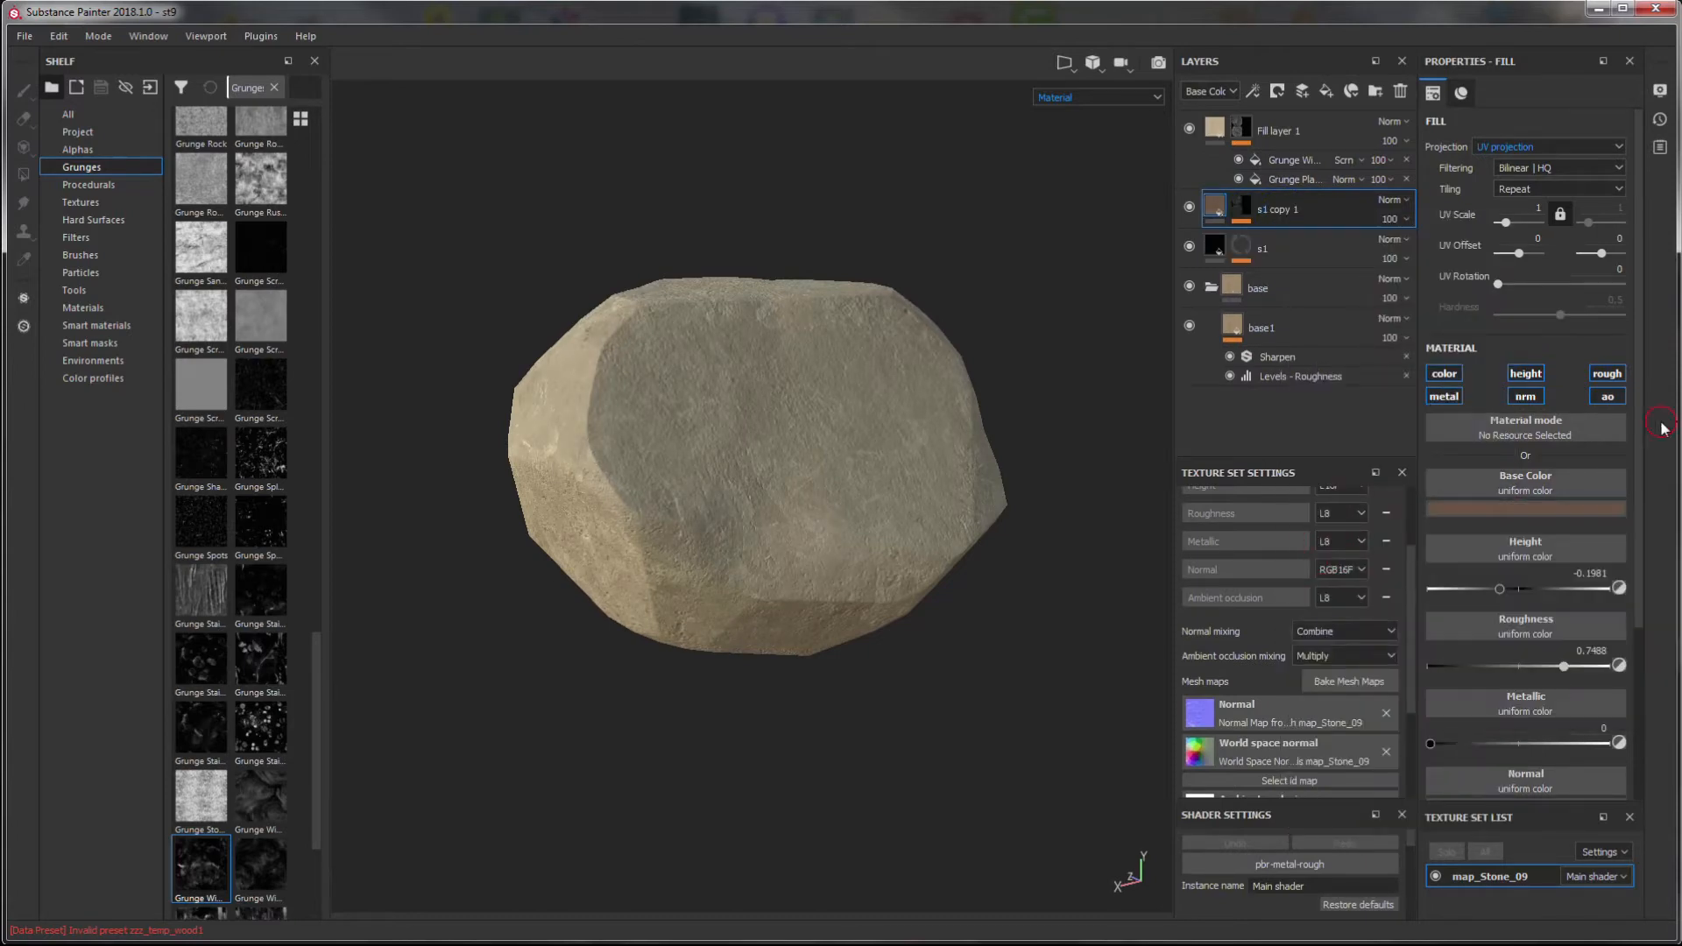
# - Replace the mask content of the duplicated s1 layer with a fill using the Grunge Roughcast texture
pyautogui.click(1240, 206)
pyautogui.rightClick(1244, 208)
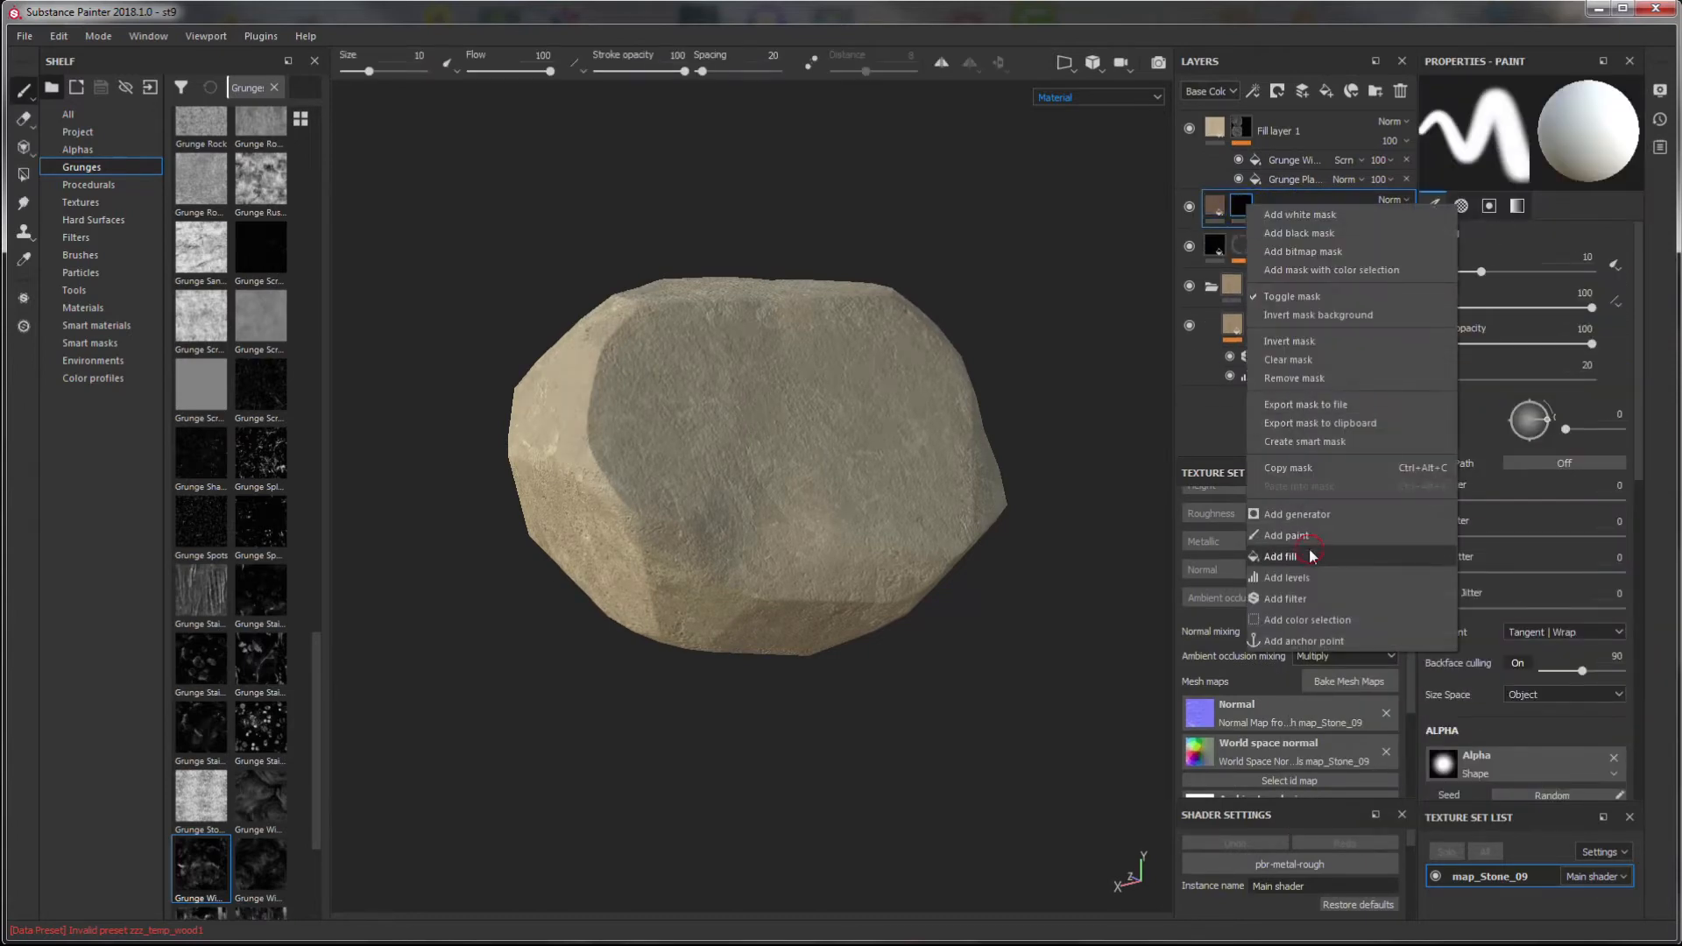
pyautogui.click(1280, 557)
pyautogui.scroll(-3, 222, 543)
pyautogui.scroll(5, 259, 614)
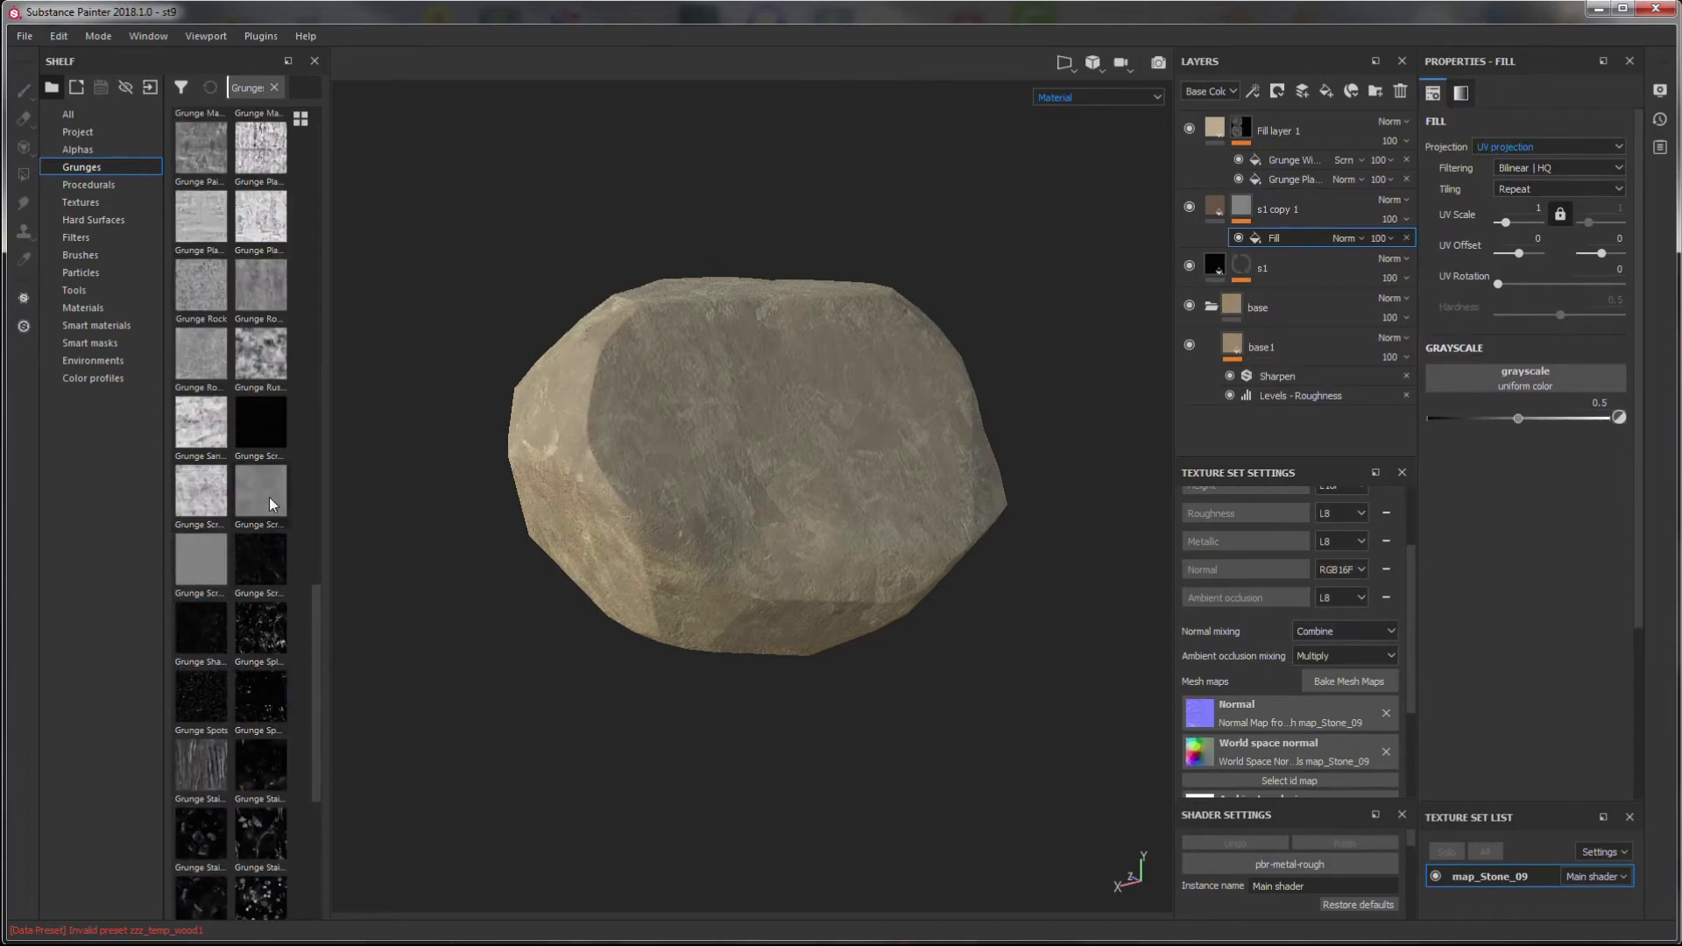
pyautogui.moveTo(184, 575)
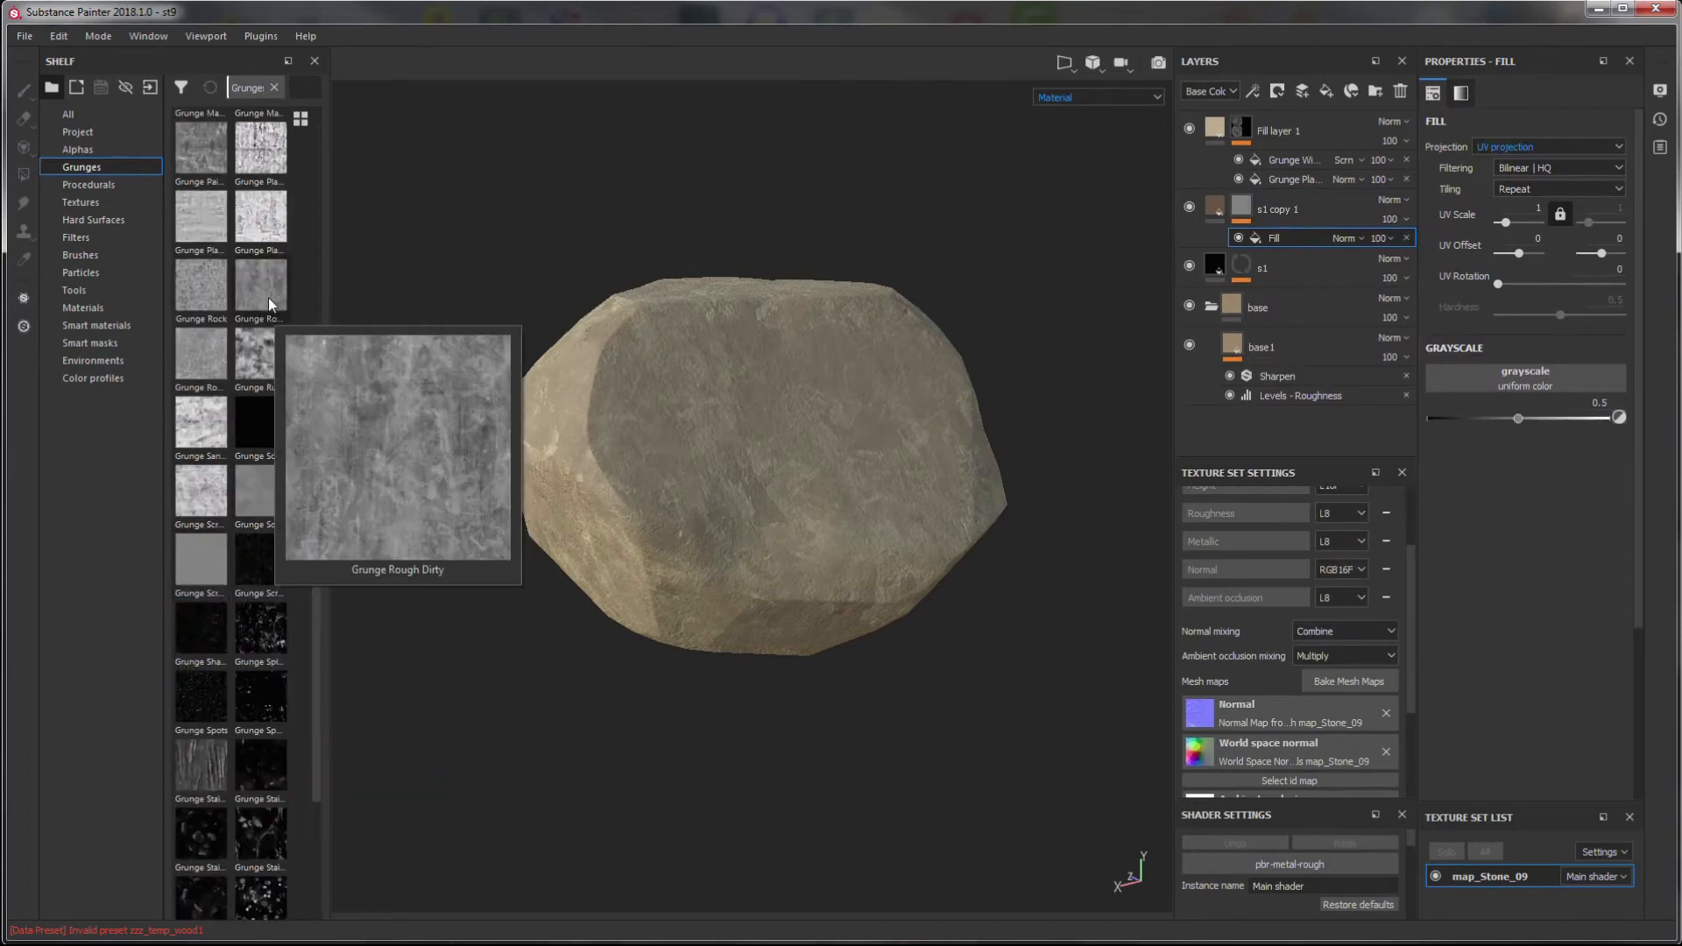
pyautogui.moveTo(201, 355); pyautogui.dragTo(1517, 381)
# - Switch the Grunge Roughcast mask fill to Tri-planar projection
pyautogui.keyDown('alt'); pyautogui.moveTo(996, 477); pyautogui.dragTo(987, 517); pyautogui.keyUp('alt')
pyautogui.keyDown('alt'); pyautogui.moveTo(987, 517); pyautogui.dragTo(876, 608, button='right'); pyautogui.keyUp('alt')
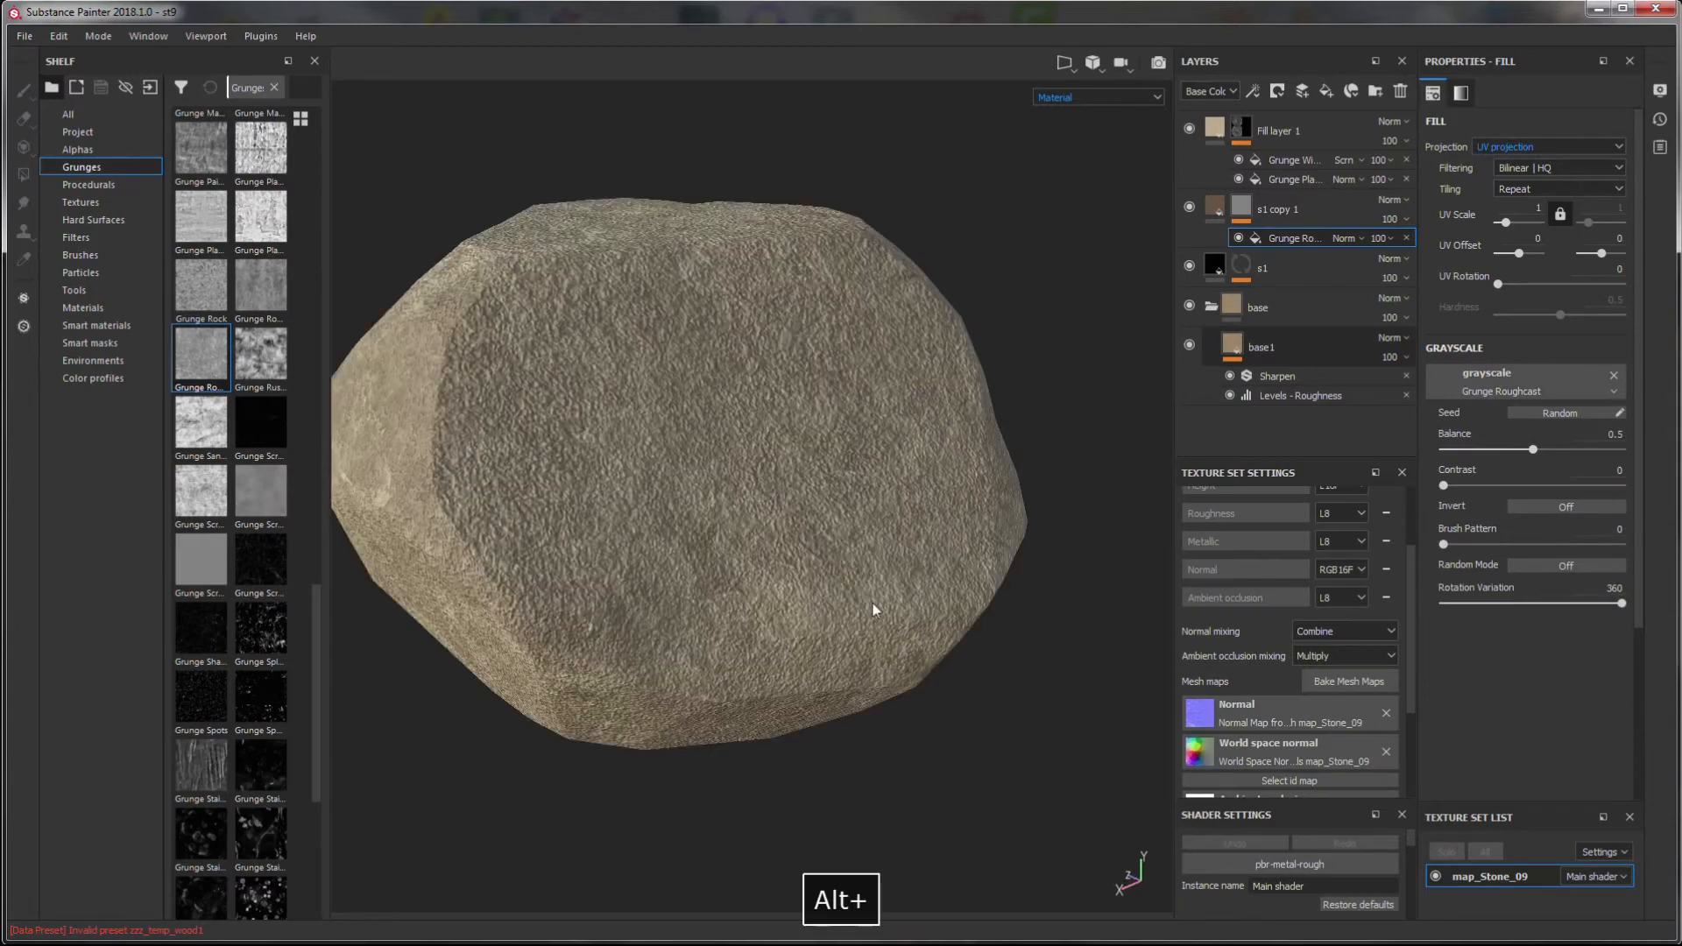
pyautogui.keyDown('alt'); pyautogui.moveTo(875, 608); pyautogui.dragTo(933, 605, button='middle'); pyautogui.keyUp('alt')
pyautogui.click(1504, 147)
pyautogui.click(1509, 174)
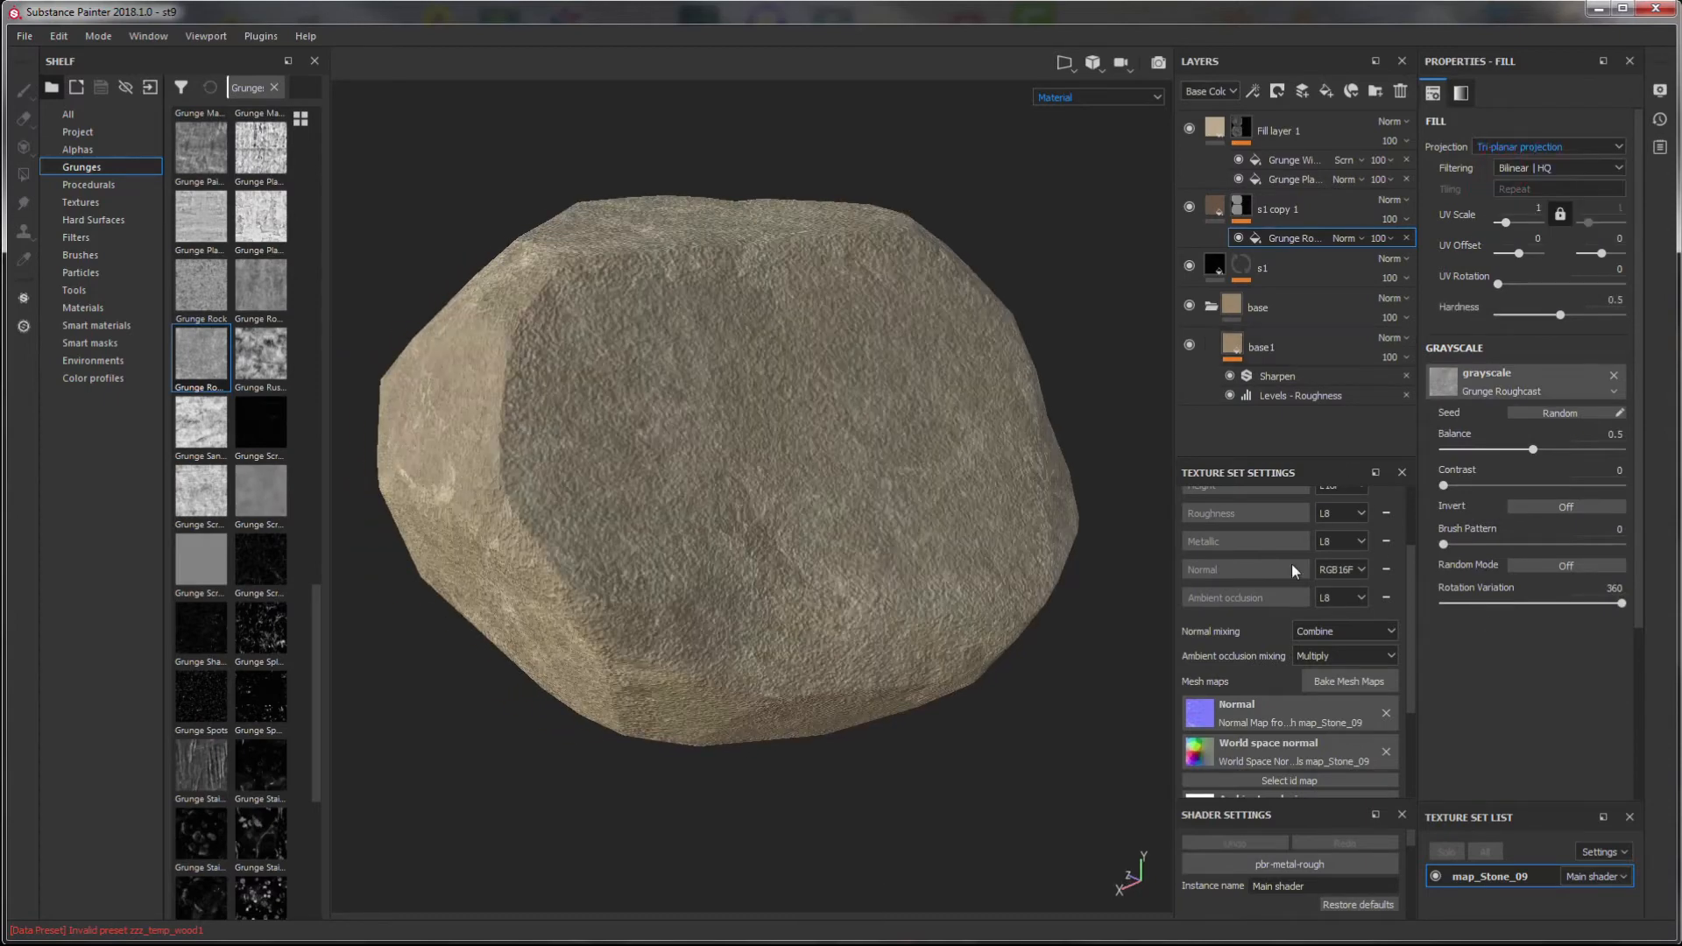
pyautogui.keyDown('alt'); pyautogui.moveTo(1025, 526); pyautogui.dragTo(879, 543); pyautogui.keyUp('alt')
# - Set the duplicated s1 layer's roughness to about 0.62 and its height to about -0.12
pyautogui.click(1214, 207)
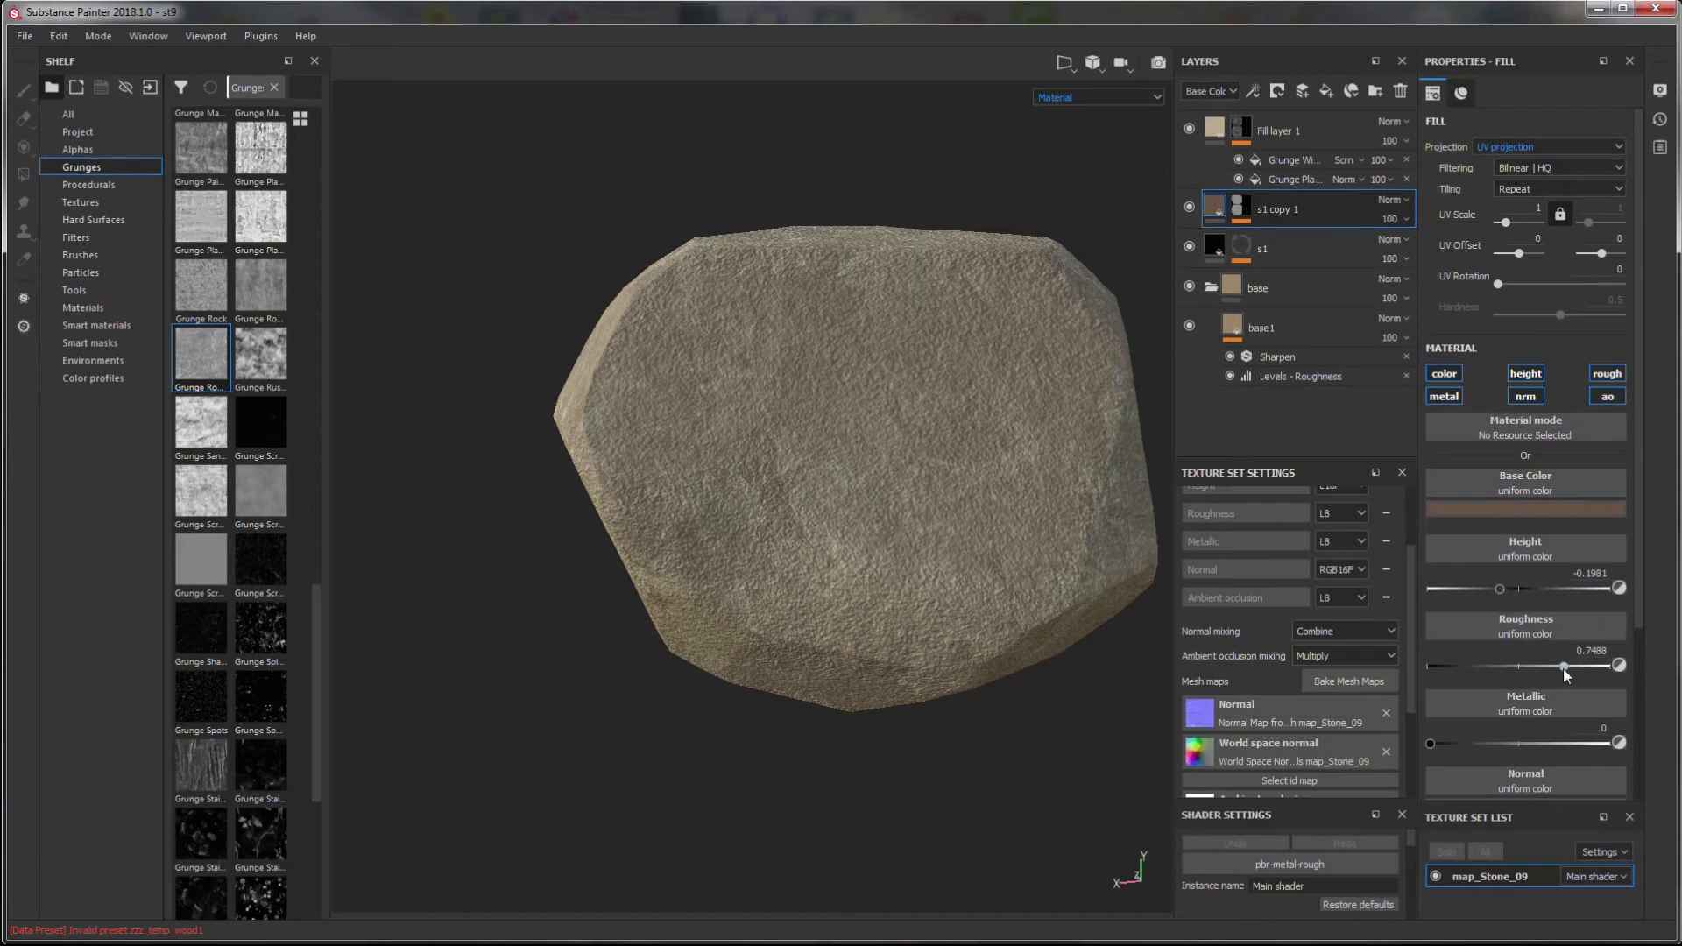
pyautogui.moveTo(1563, 670); pyautogui.dragTo(1539, 670)
pyautogui.moveTo(1511, 590); pyautogui.dragTo(1507, 591)
# - Examine the rock's roughcast surface detail from several angles and distances
pyautogui.keyDown('alt'); pyautogui.moveTo(896, 528); pyautogui.dragTo(984, 654); pyautogui.keyUp('alt')
pyautogui.keyDown('alt'); pyautogui.moveTo(984, 654); pyautogui.dragTo(721, 353, button='right'); pyautogui.keyUp('alt')
pyautogui.keyDown('alt'); pyautogui.moveTo(805, 384); pyautogui.dragTo(877, 502); pyautogui.keyUp('alt')
pyautogui.keyDown('alt'); pyautogui.moveTo(876, 502); pyautogui.dragTo(838, 443, button='right'); pyautogui.keyUp('alt')
pyautogui.keyDown('alt'); pyautogui.moveTo(838, 443); pyautogui.dragTo(781, 499, button='middle'); pyautogui.keyUp('alt')
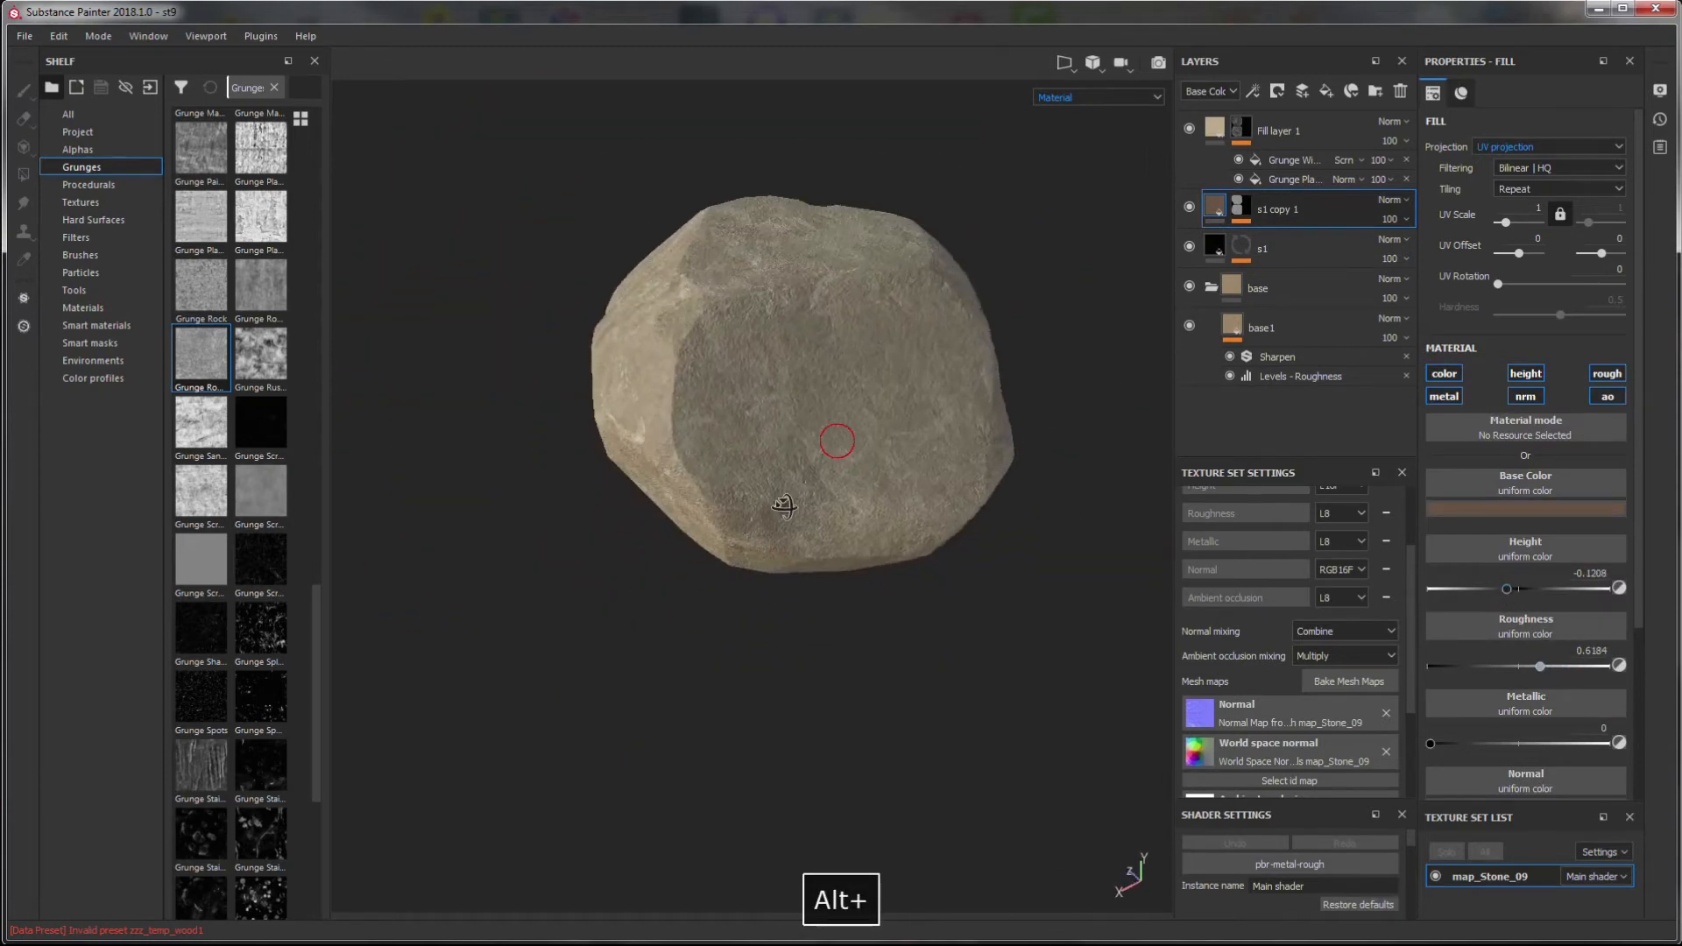
pyautogui.keyDown('alt'); pyautogui.moveTo(781, 499); pyautogui.dragTo(807, 424); pyautogui.keyUp('alt')
pyautogui.keyDown('alt'); pyautogui.moveTo(807, 424); pyautogui.dragTo(879, 613, button='right'); pyautogui.keyUp('alt')
pyautogui.keyDown('alt'); pyautogui.moveTo(879, 613); pyautogui.dragTo(828, 565, button='middle'); pyautogui.keyUp('alt')
pyautogui.keyDown('alt'); pyautogui.moveTo(898, 610); pyautogui.dragTo(971, 493); pyautogui.keyUp('alt')
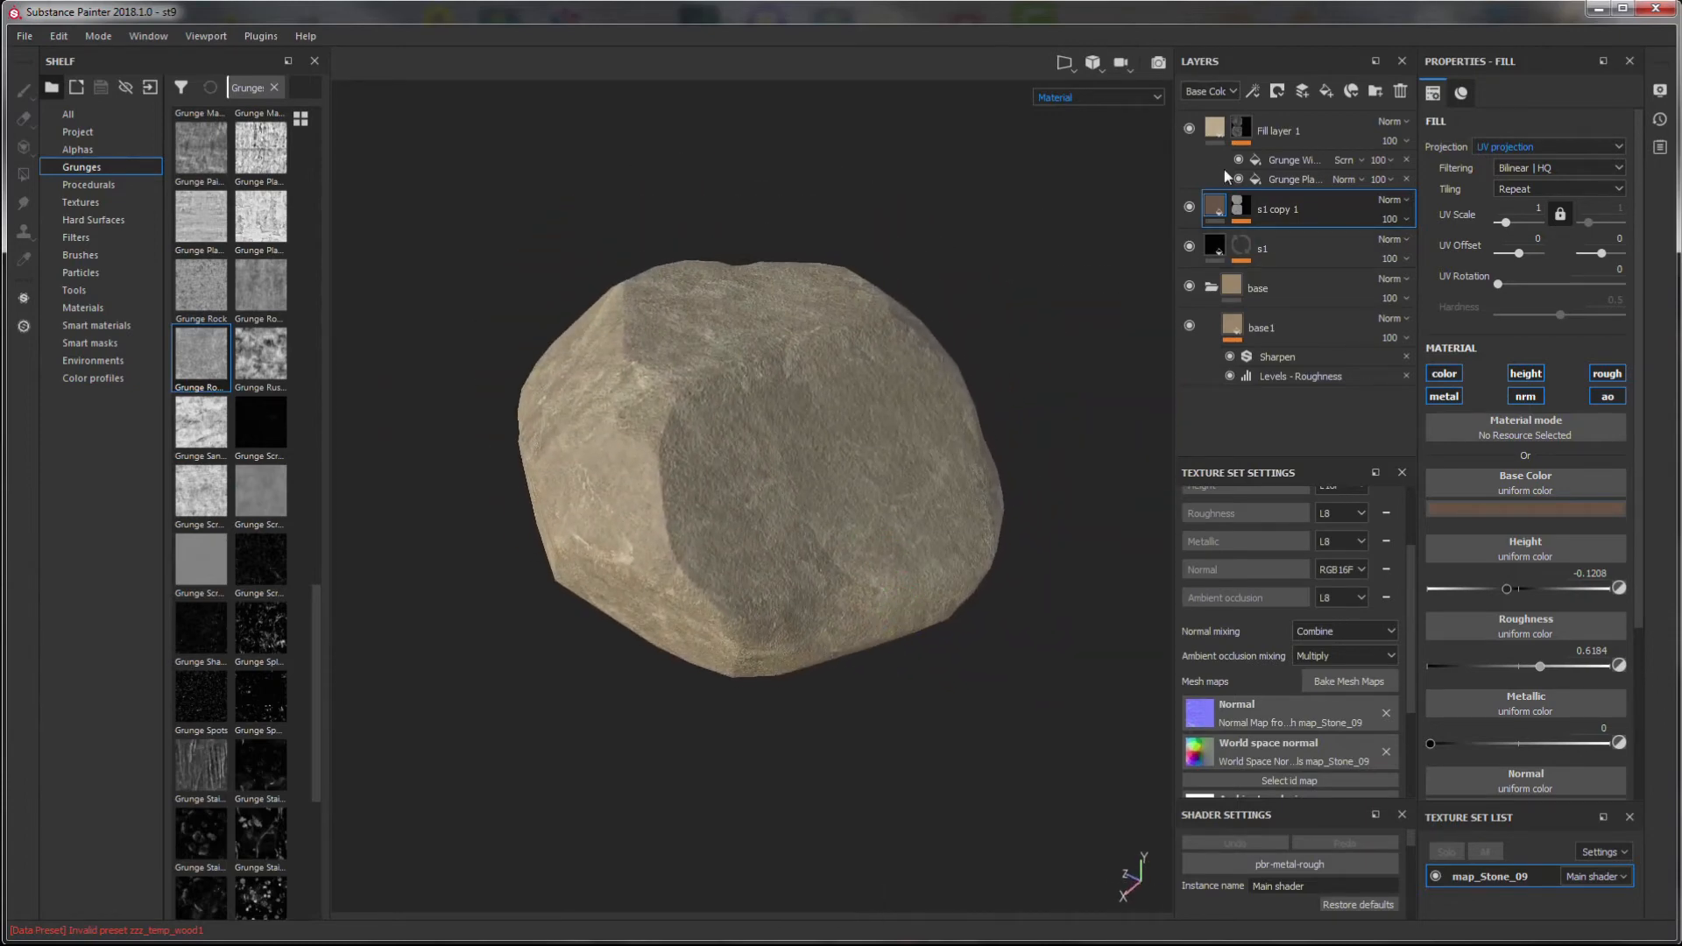
# - Duplicate Fill layer 1 and reset the copy's mask to plain black without any effects
pyautogui.click(1275, 131)
pyautogui.rightClick(1304, 132)
pyautogui.click(1354, 473)
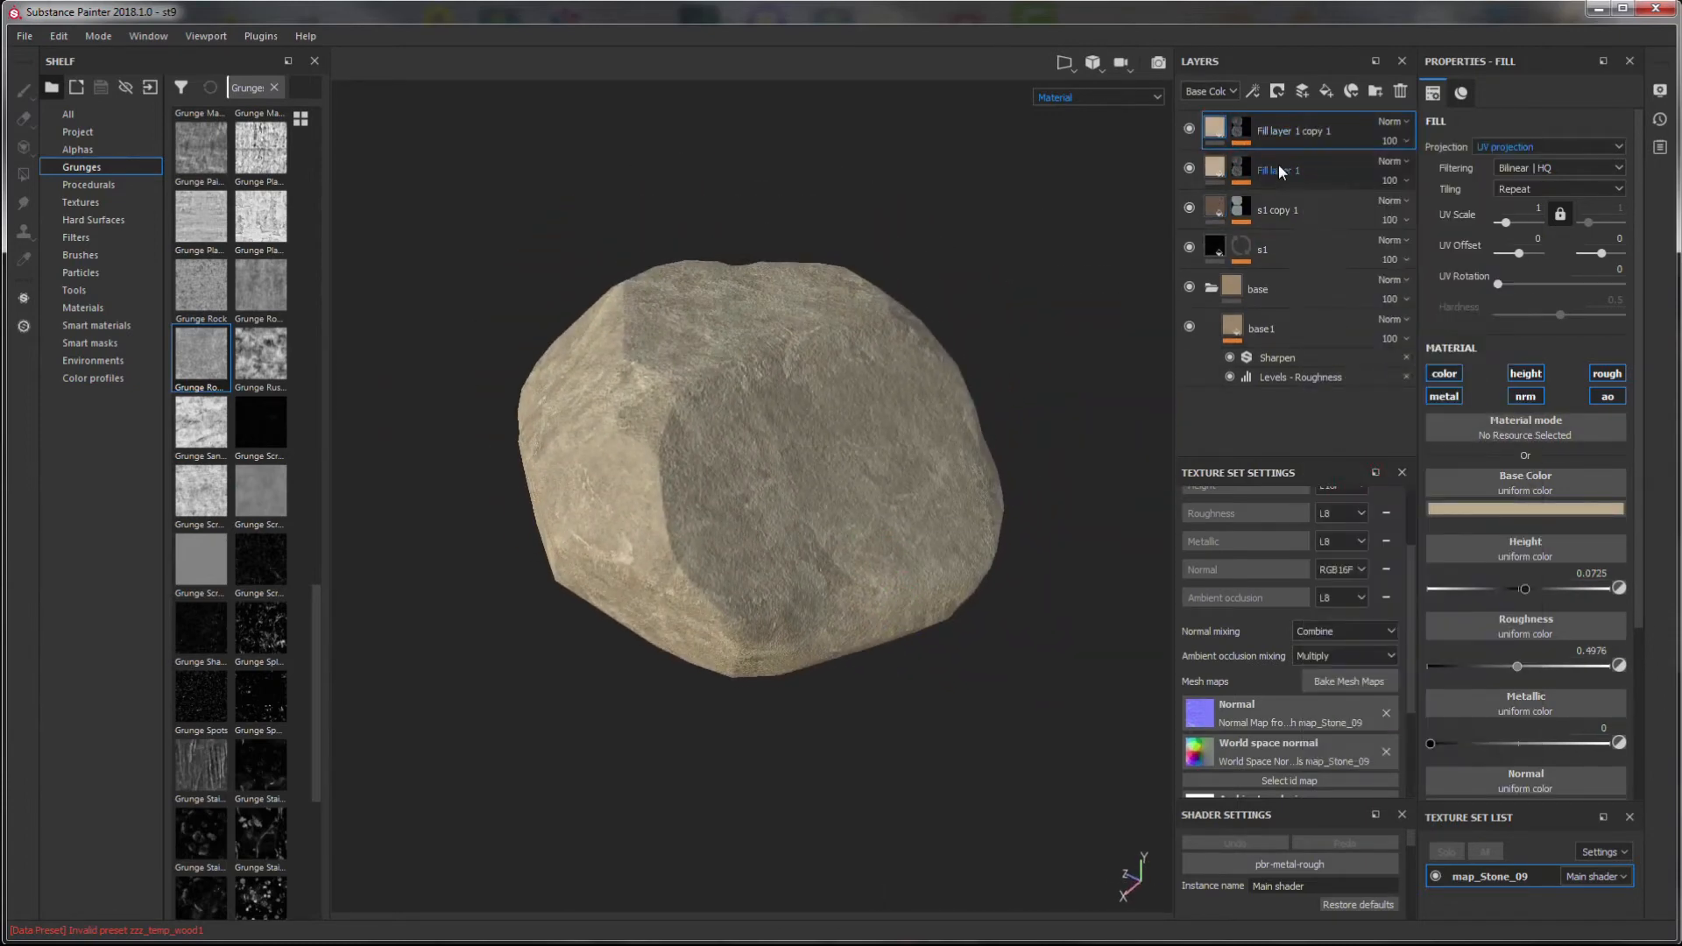
pyautogui.click(1240, 127)
# - Lighten the base color of Fill layer 1 copy 1 and add a Metal Edge Wear generator to its mask
pyautogui.click(1214, 127)
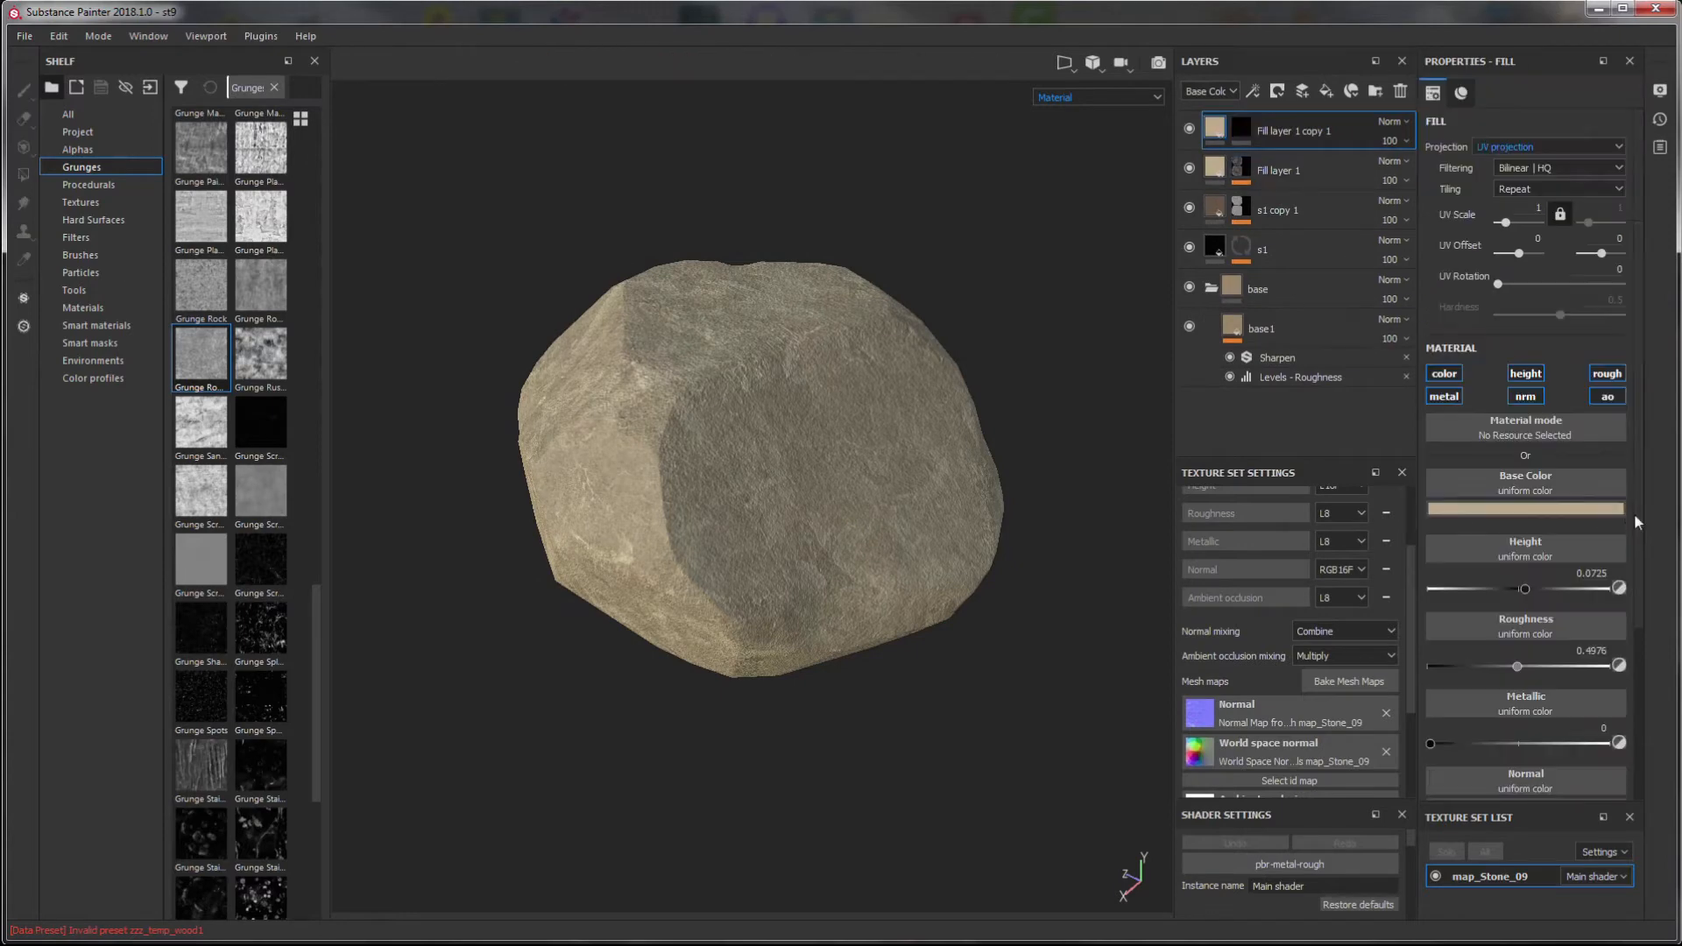
pyautogui.click(1526, 508)
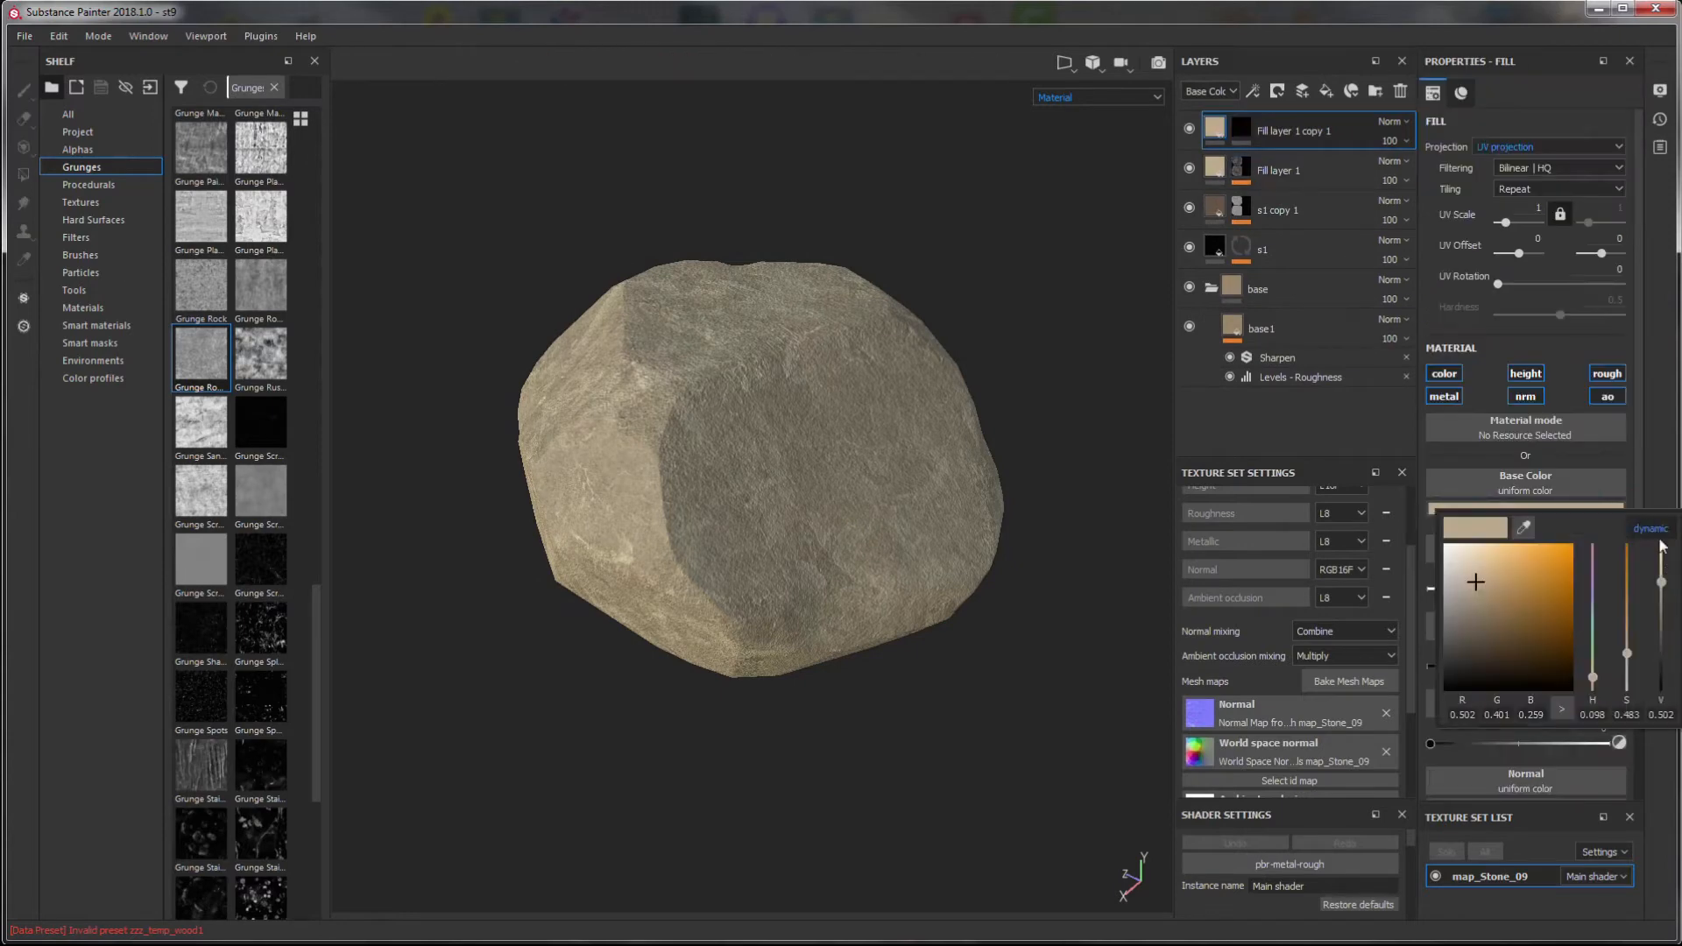
pyautogui.click(1241, 129)
pyautogui.rightClick(1243, 130)
pyautogui.click(1305, 436)
pyautogui.click(1532, 118)
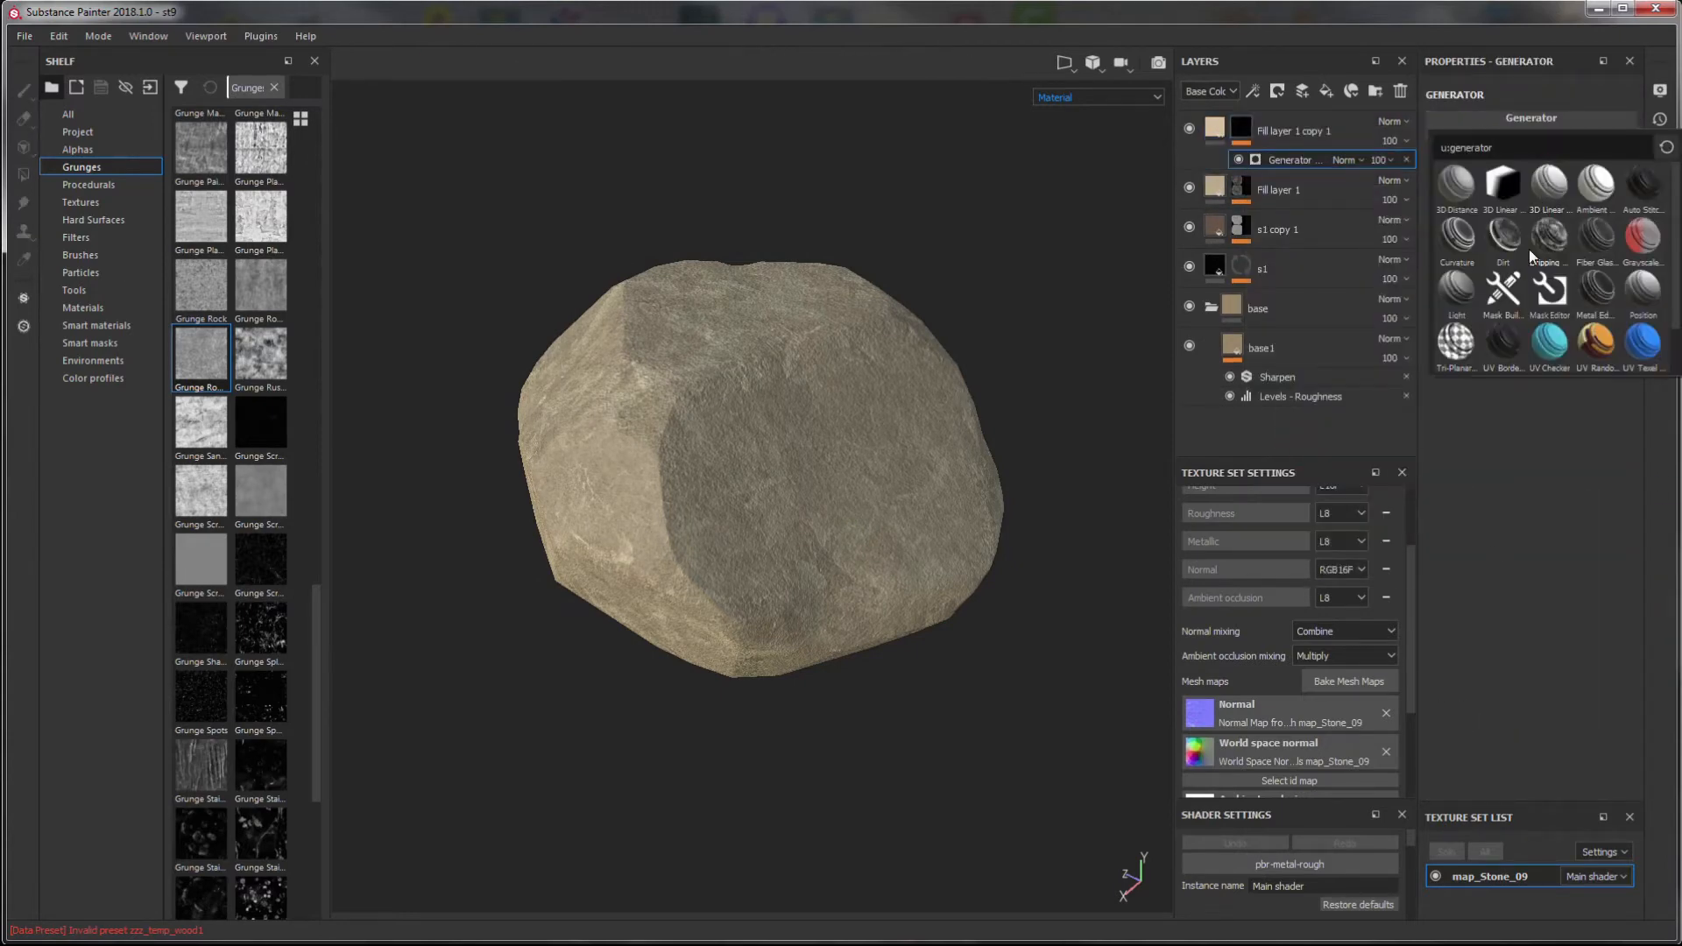
pyautogui.click(1597, 289)
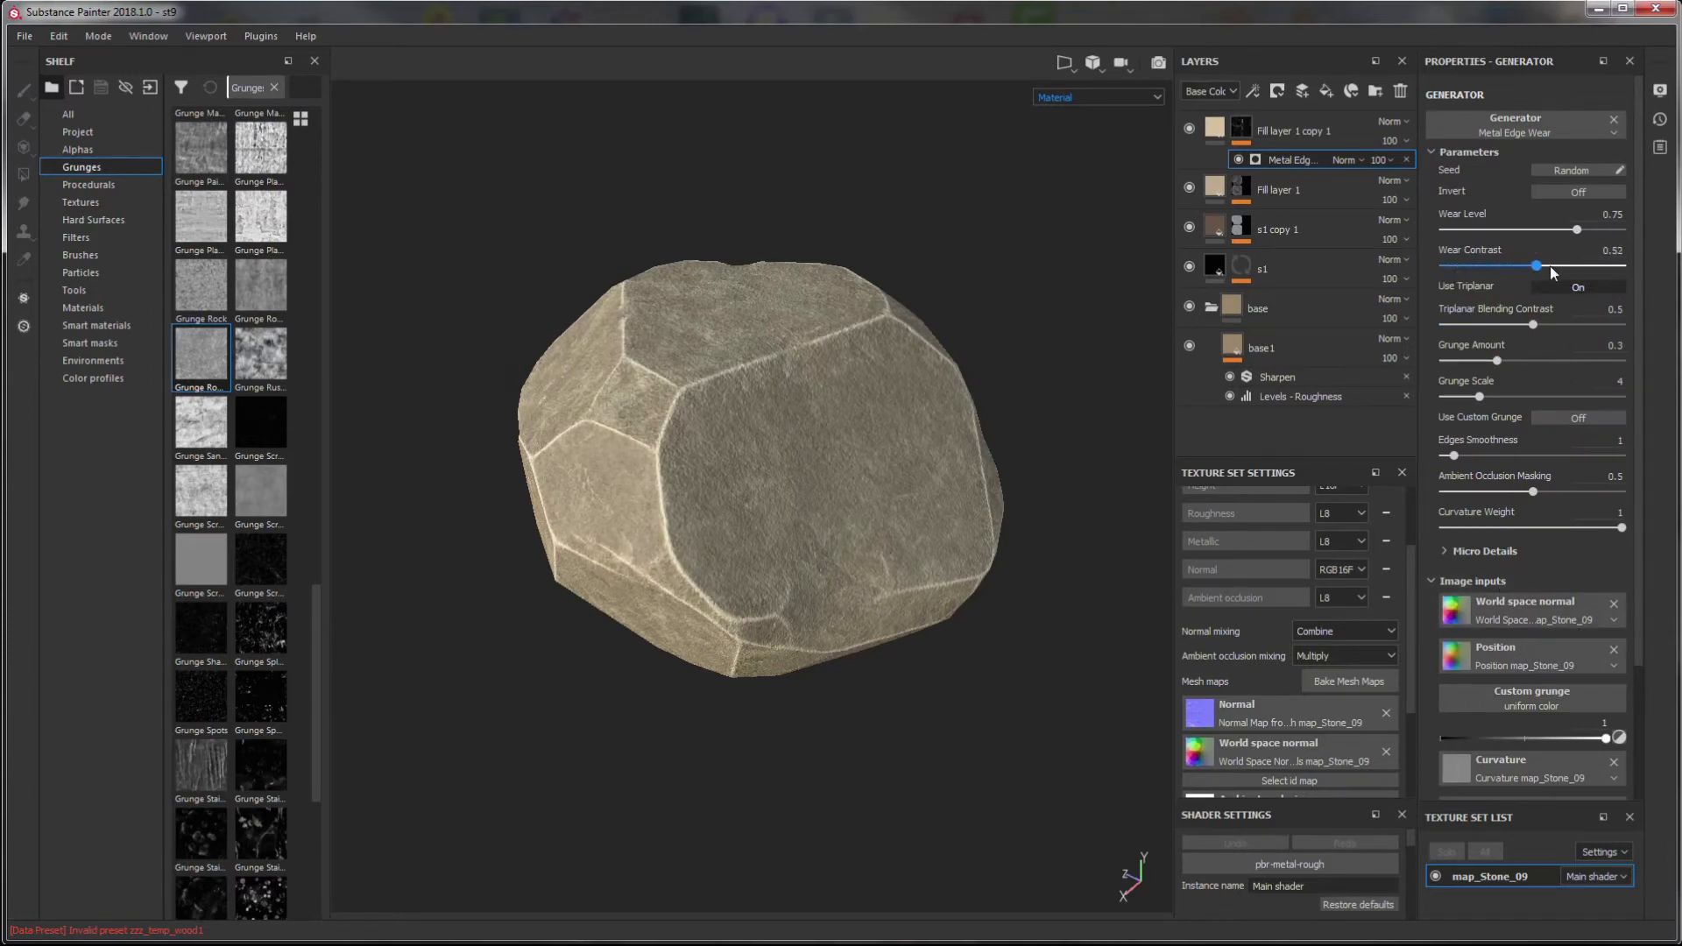
# - Set the Metal Edge Wear generator to wear level 0.84, contrast 0.64, grunge amount 0.34 and grunge scale 2, and the layer's height to 0
pyautogui.moveTo(1572, 233); pyautogui.dragTo(1592, 233)
pyautogui.moveTo(1479, 402); pyautogui.dragTo(1521, 366)
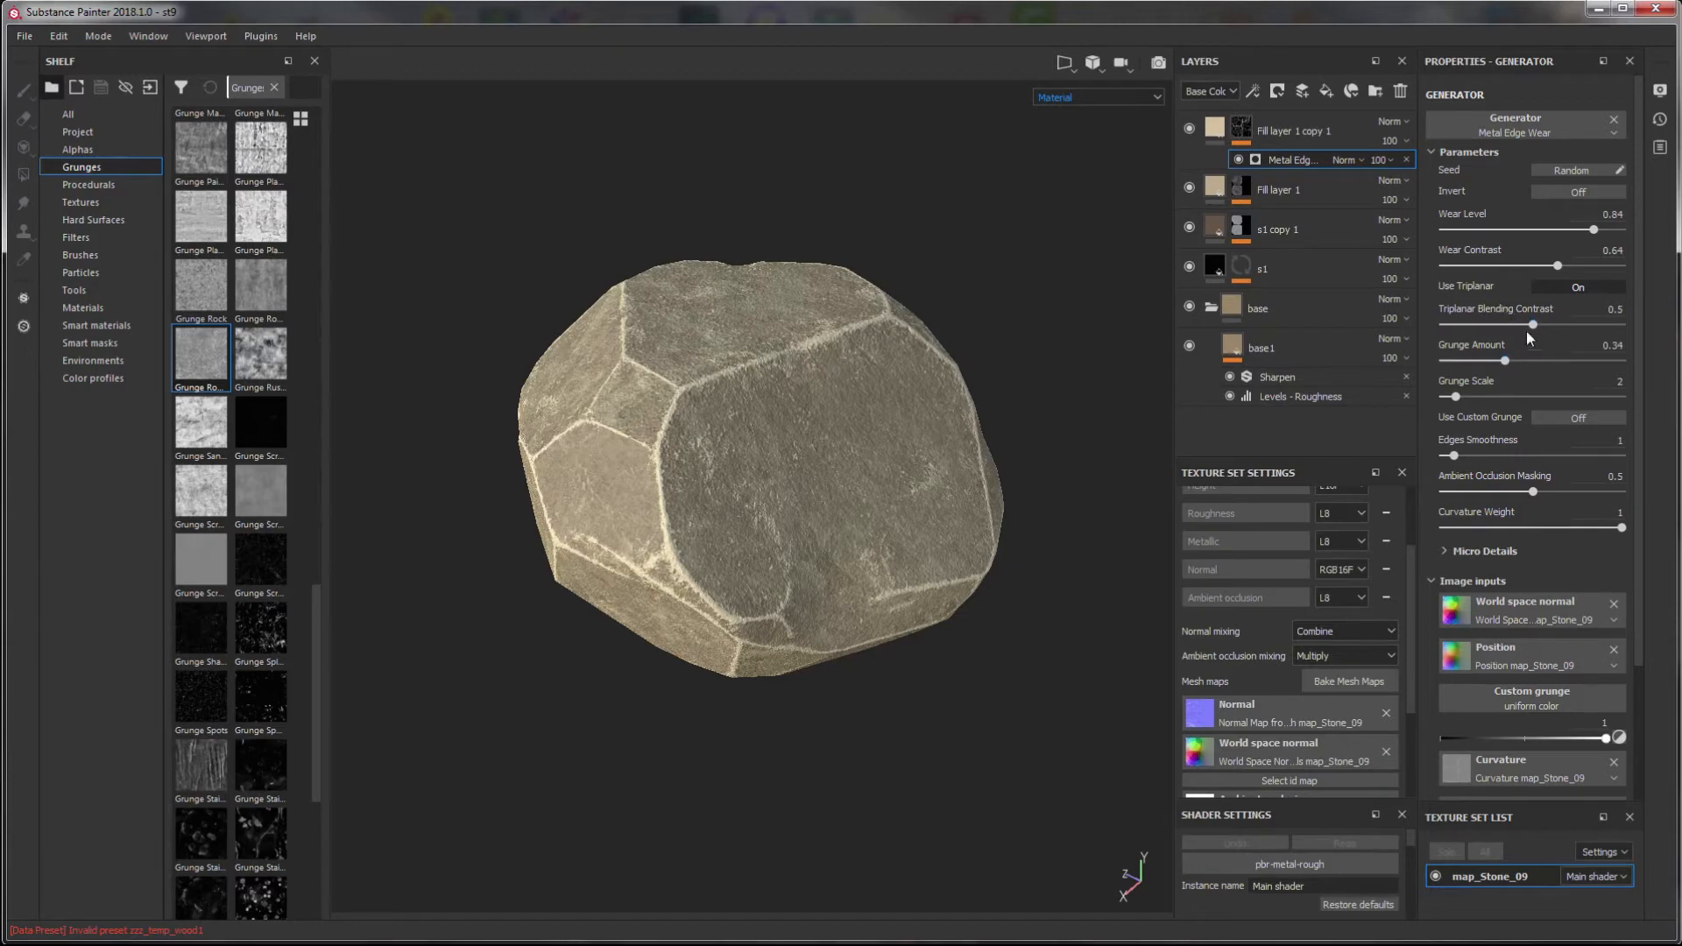
pyautogui.click(1288, 131)
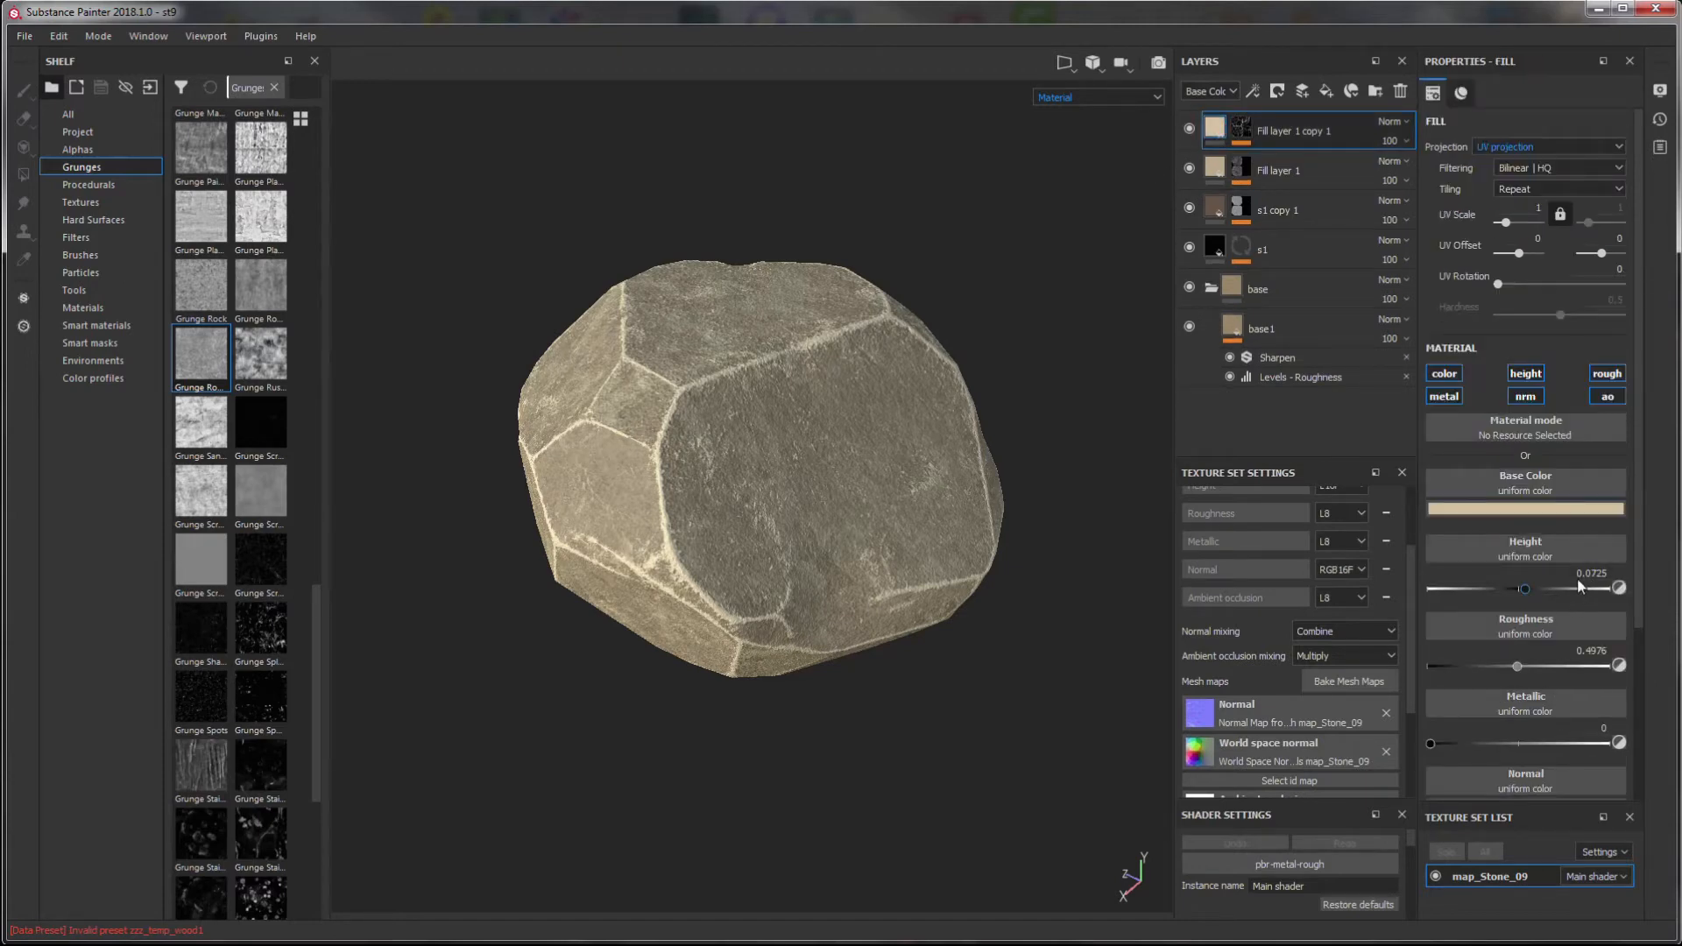
pyautogui.press('Return')
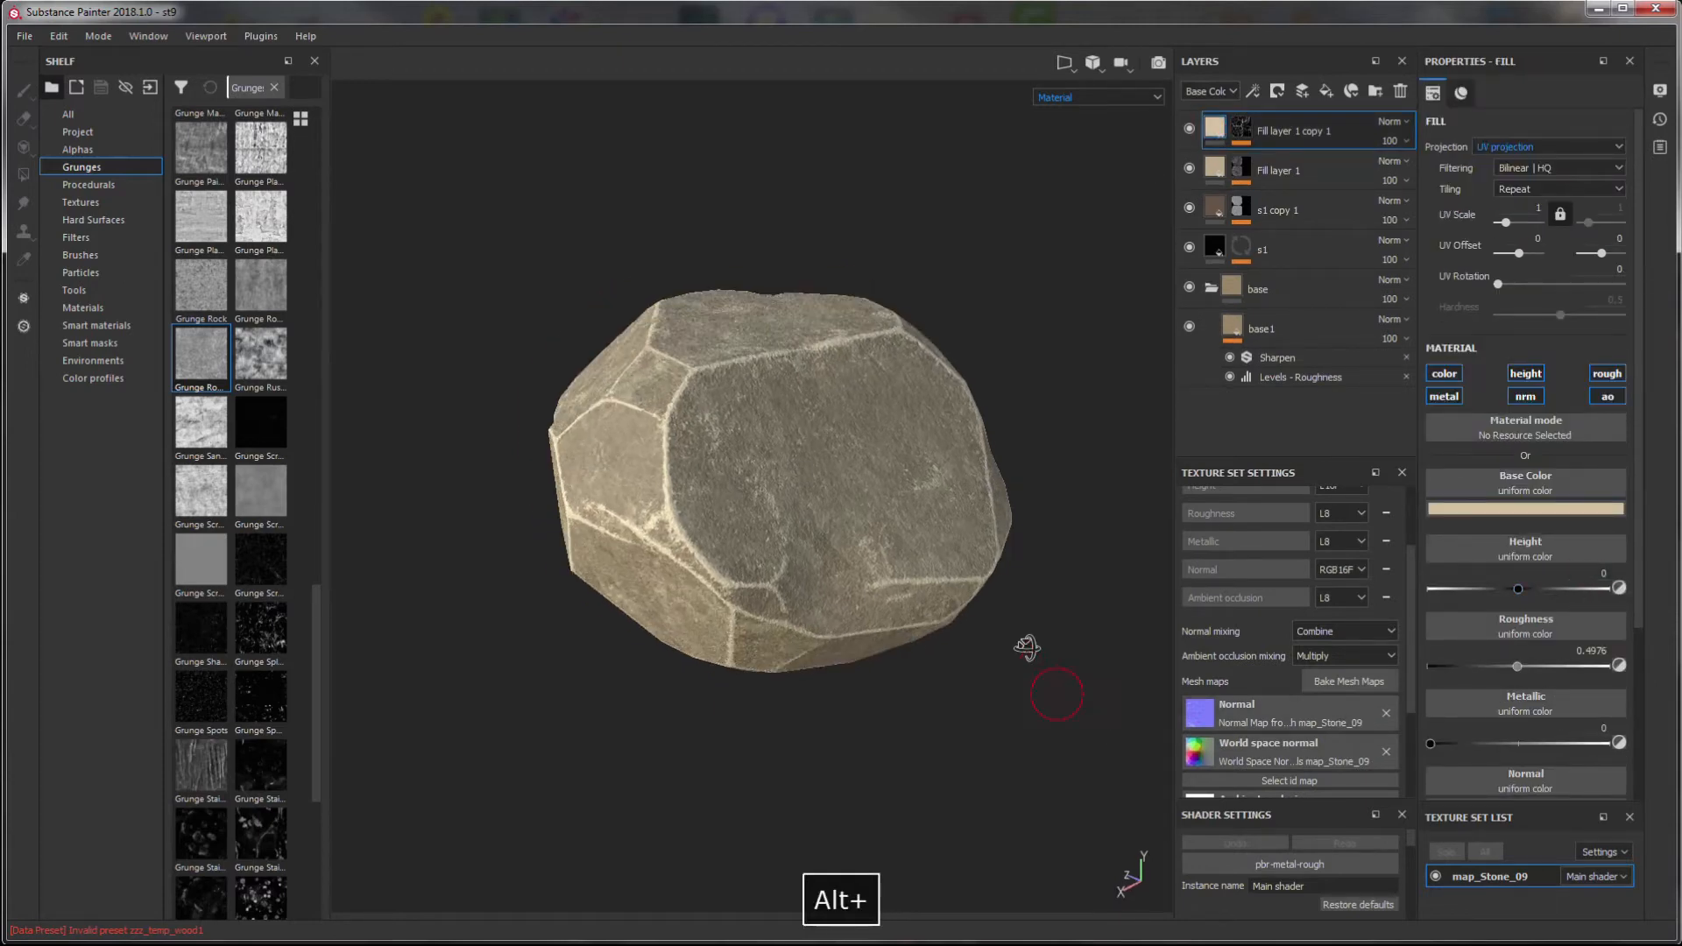
pyautogui.keyDown('alt'); pyautogui.moveTo(1021, 646); pyautogui.dragTo(746, 554, button='right'); pyautogui.keyUp('alt')
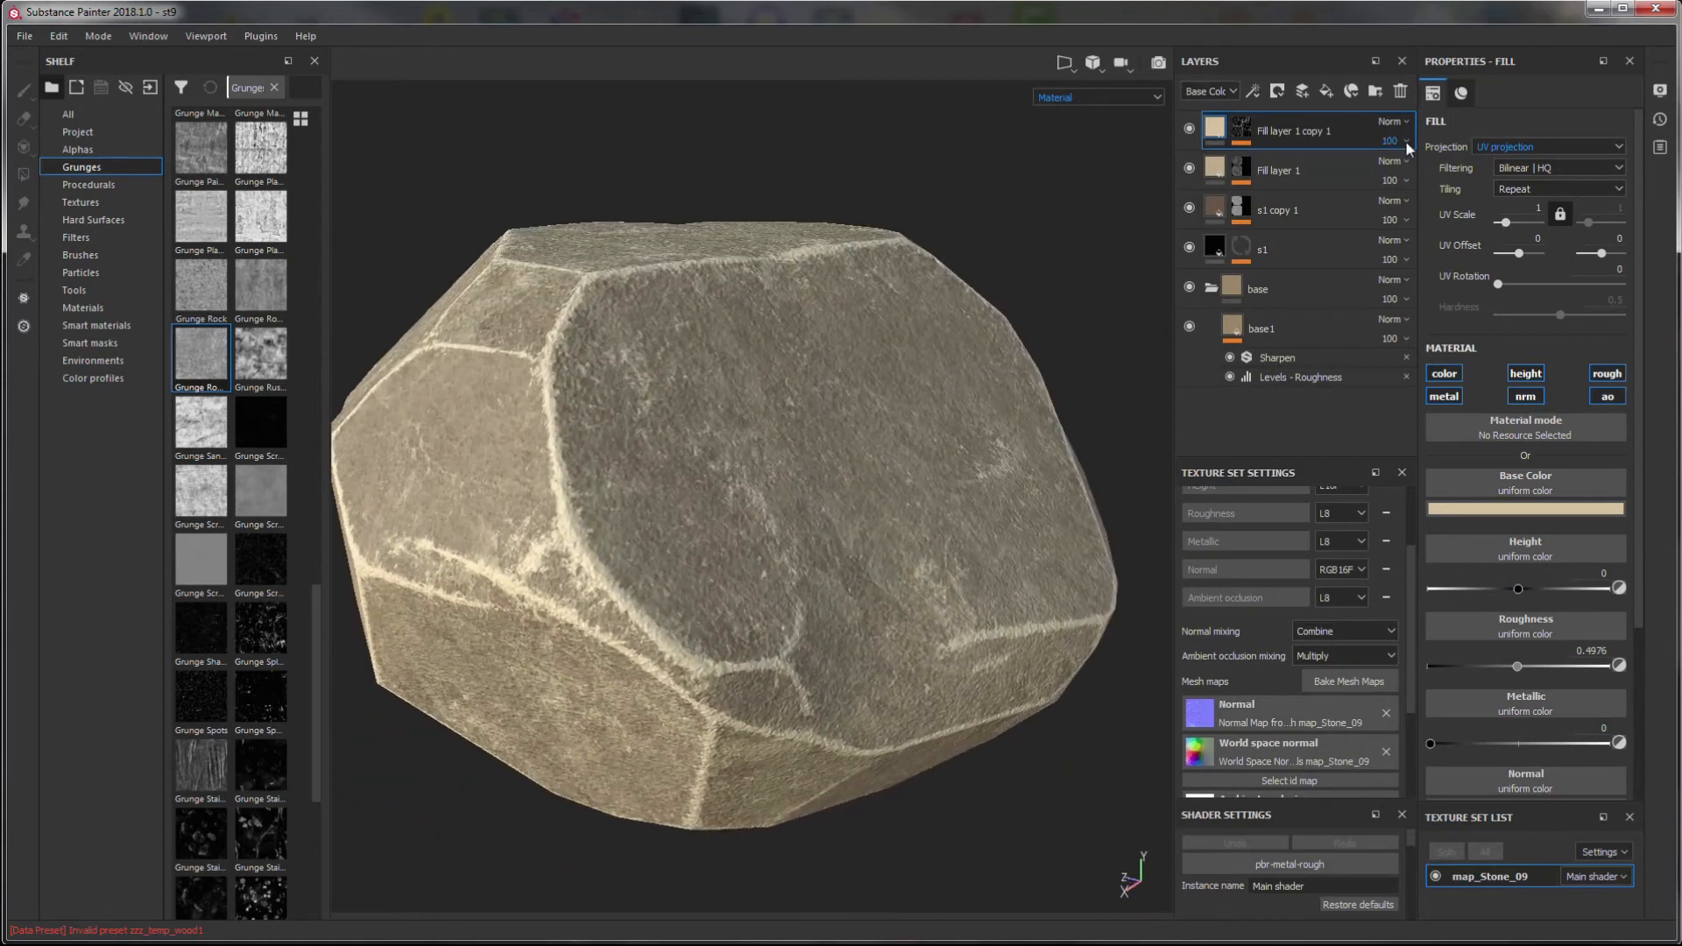
# - Lower the Metal Edge Wear generator's opacity to 28 and check the edges from several angles
pyautogui.click(1303, 107)
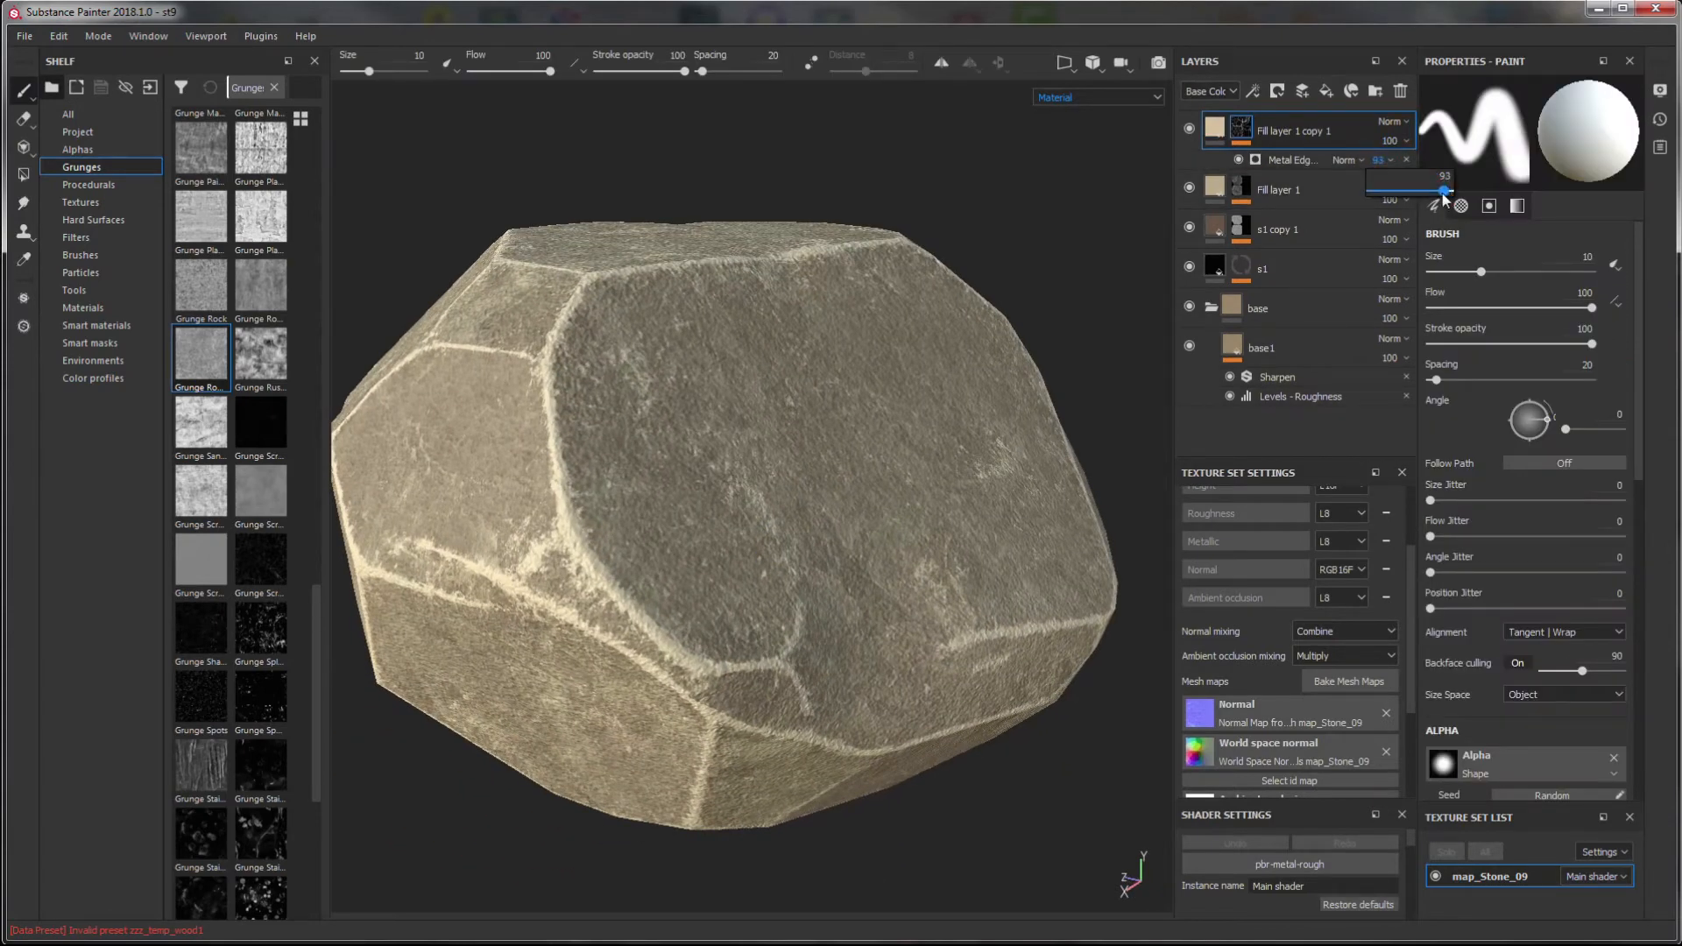
pyautogui.moveTo(1446, 197); pyautogui.dragTo(1391, 201)
pyautogui.keyDown('alt'); pyautogui.moveTo(1081, 331); pyautogui.dragTo(614, 421); pyautogui.keyUp('alt')
pyautogui.keyDown('alt'); pyautogui.moveTo(779, 466); pyautogui.dragTo(876, 517); pyautogui.keyUp('alt')
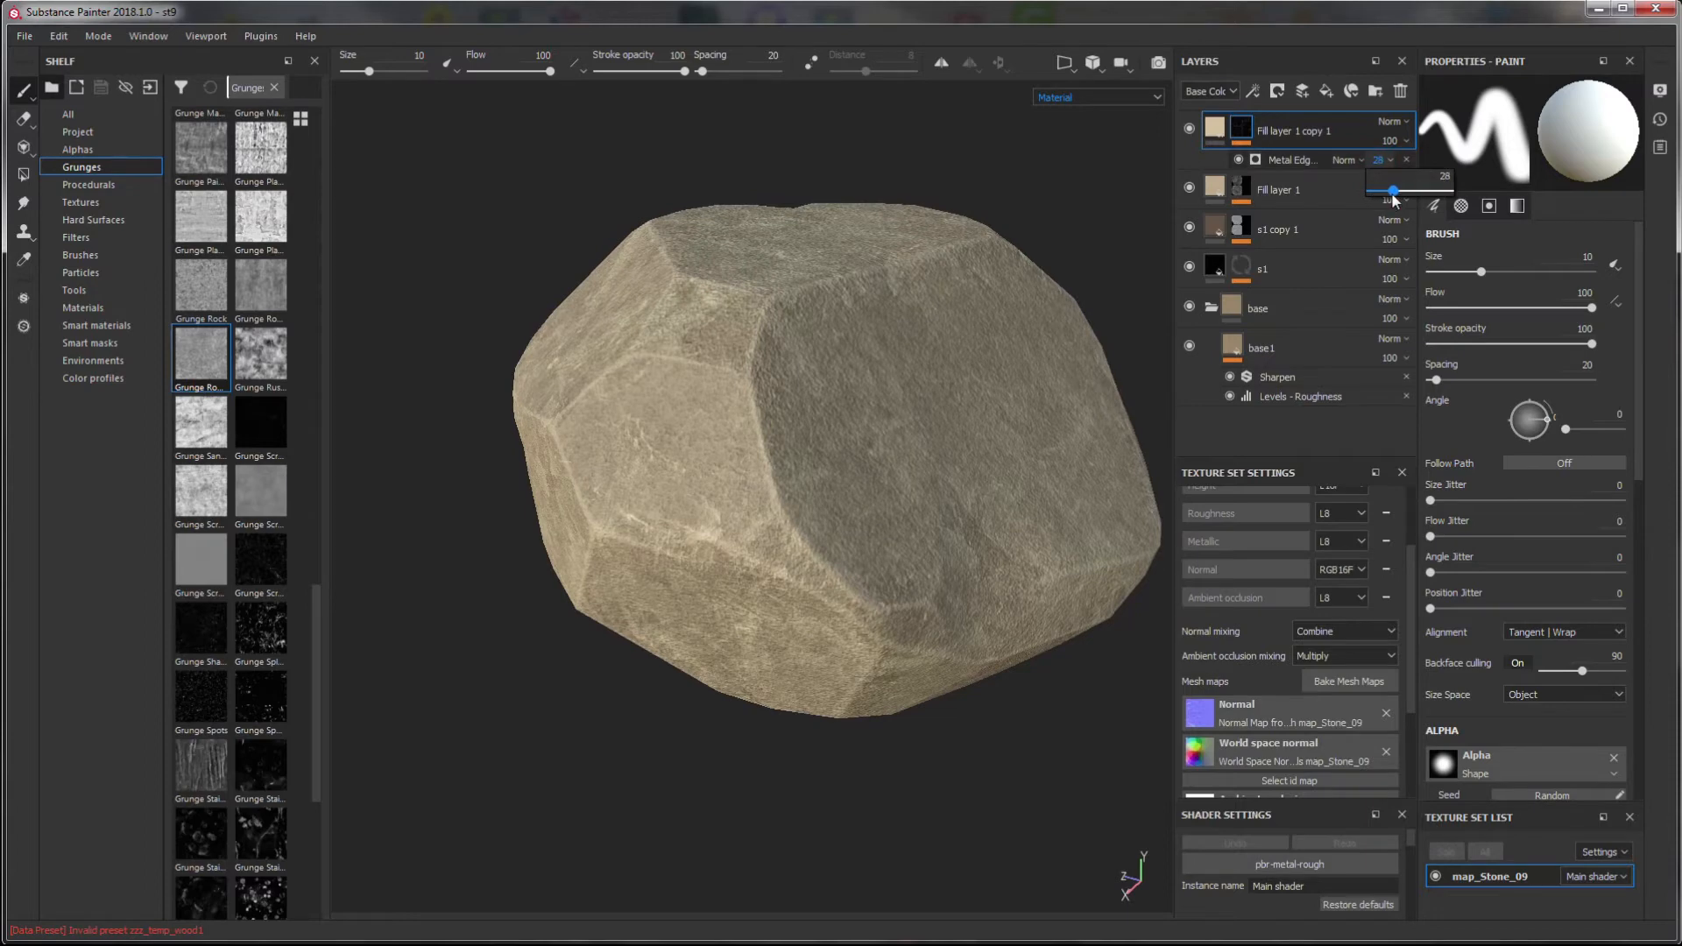
pyautogui.keyDown('alt'); pyautogui.moveTo(995, 473); pyautogui.dragTo(841, 438); pyautogui.keyUp('alt')
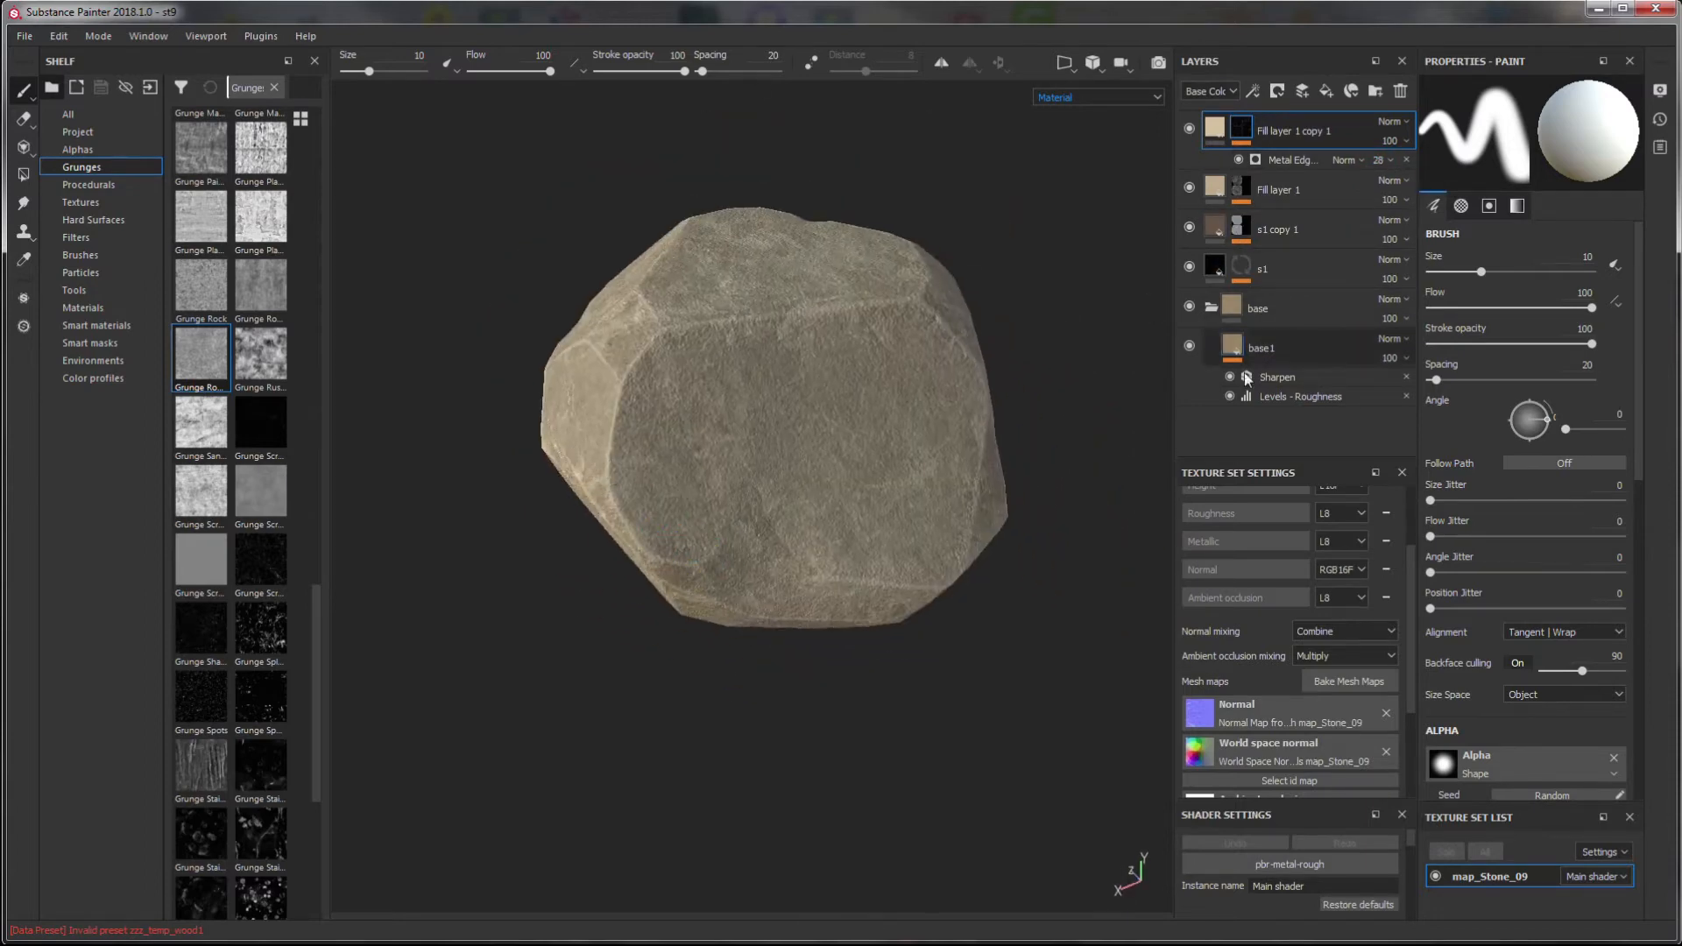
# - Collapse the base folder and add a fill layer limited to color and roughness, with a dark brown color and roughness of about 0.91
pyautogui.click(1212, 308)
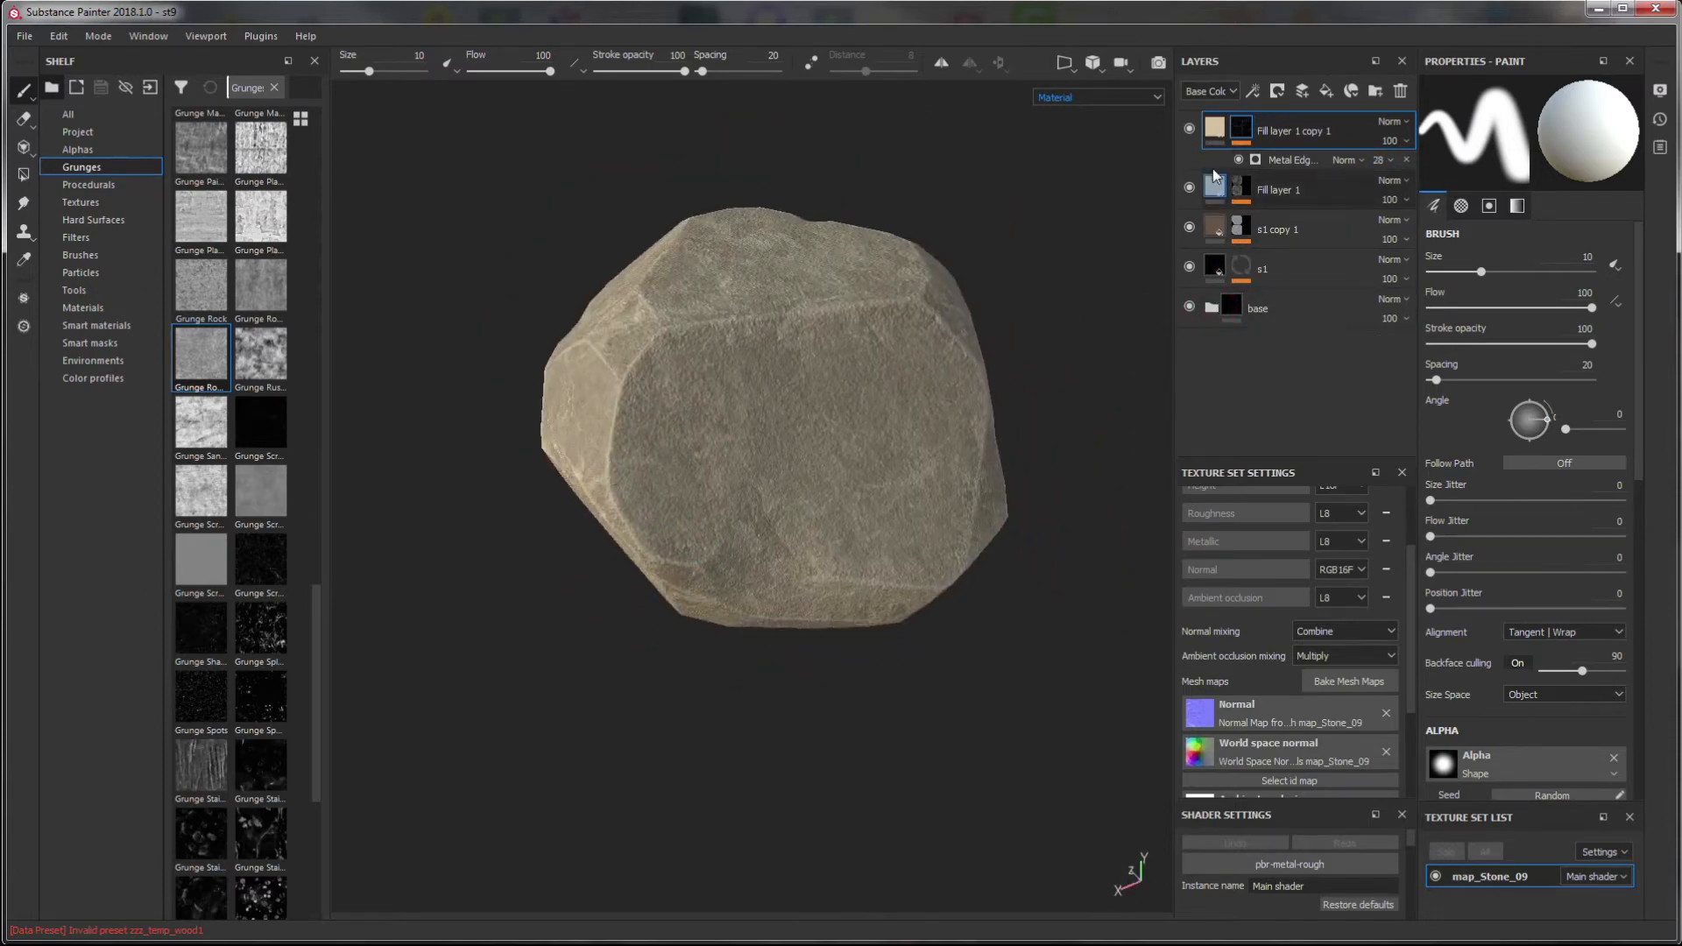
pyautogui.click(1327, 92)
pyautogui.click(1526, 397)
pyautogui.click(1527, 373)
pyautogui.click(1607, 397)
pyautogui.click(1445, 397)
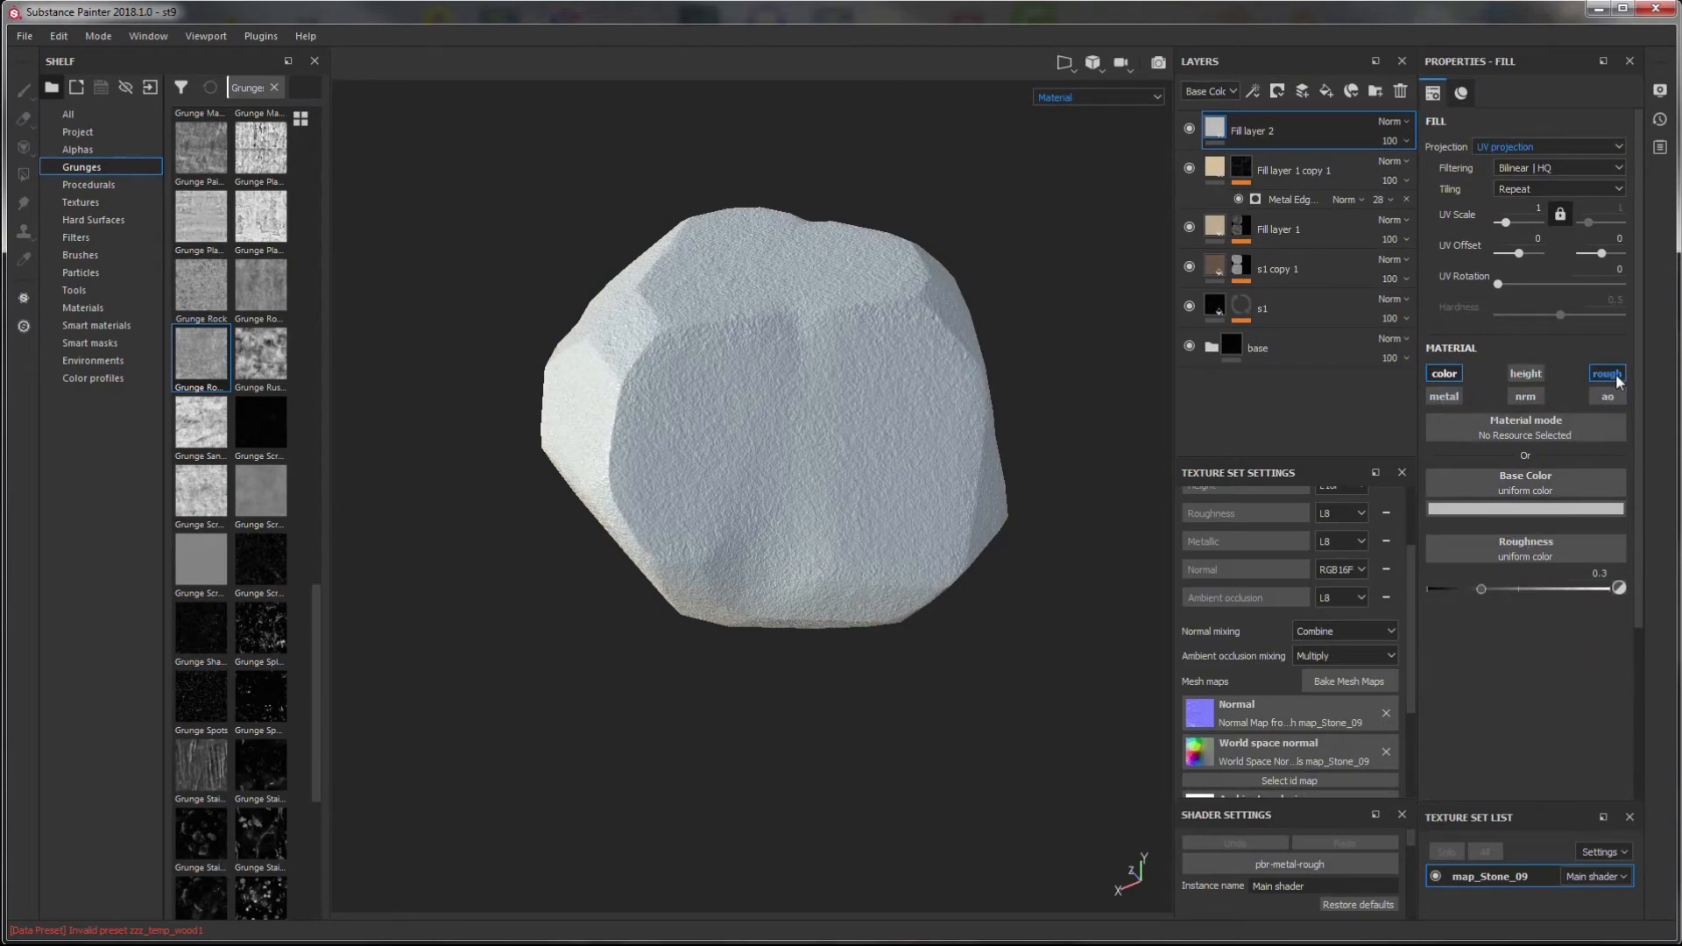
pyautogui.click(1570, 508)
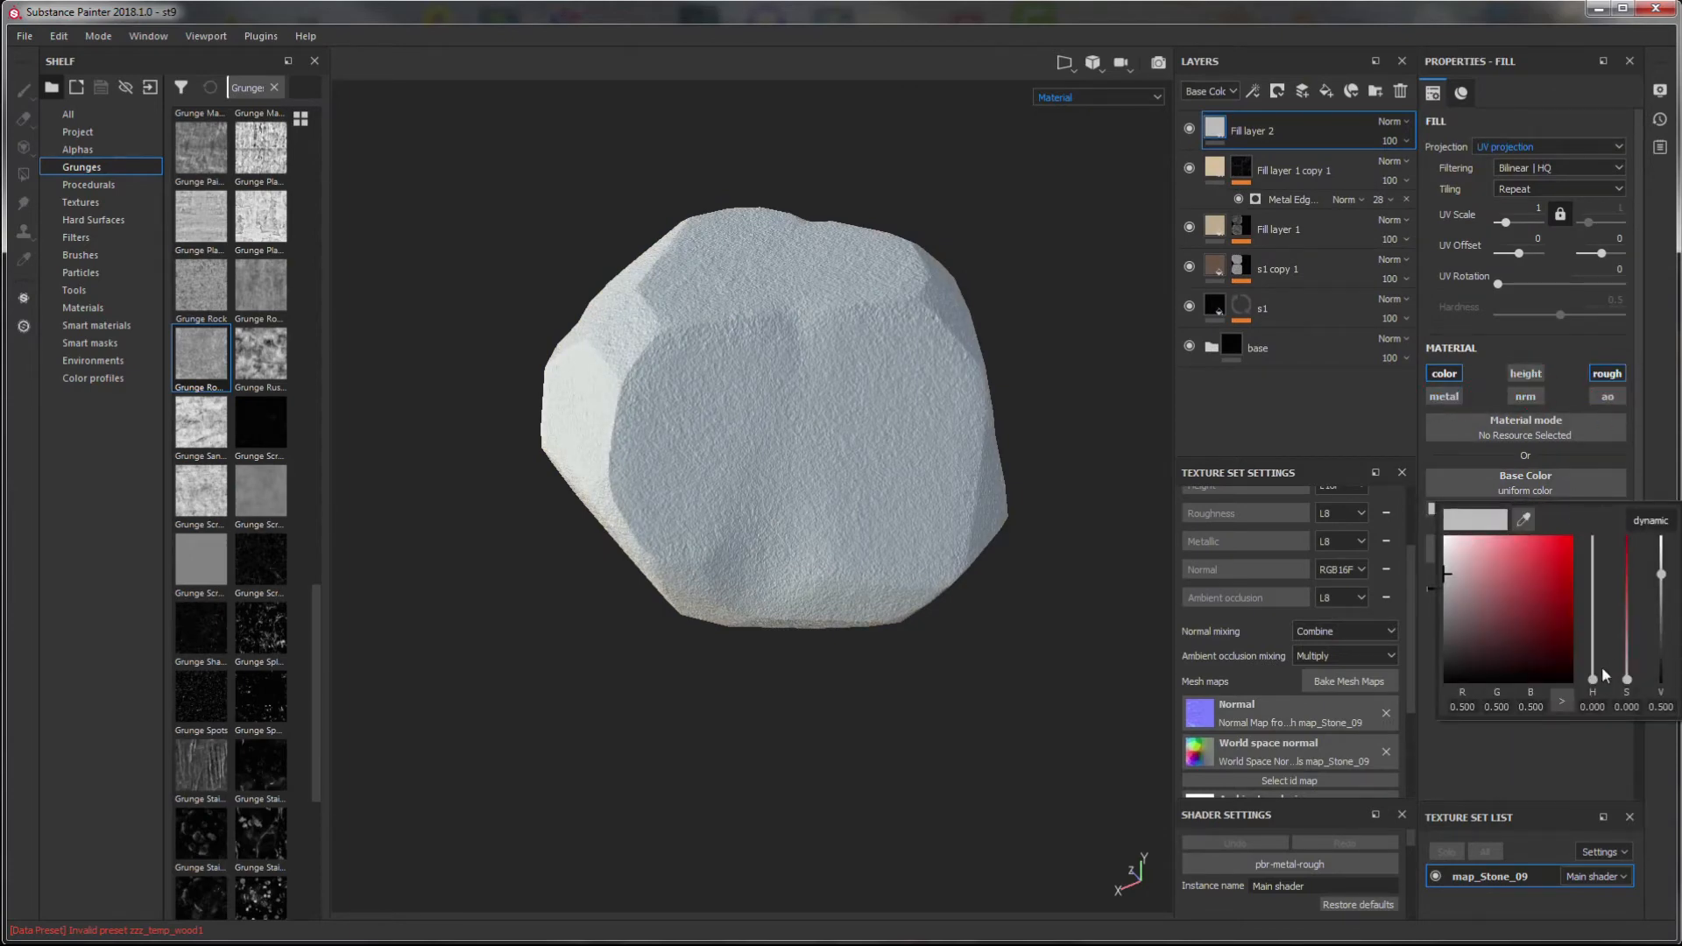
pyautogui.moveTo(1593, 680); pyautogui.dragTo(1593, 669)
pyautogui.click(1543, 648)
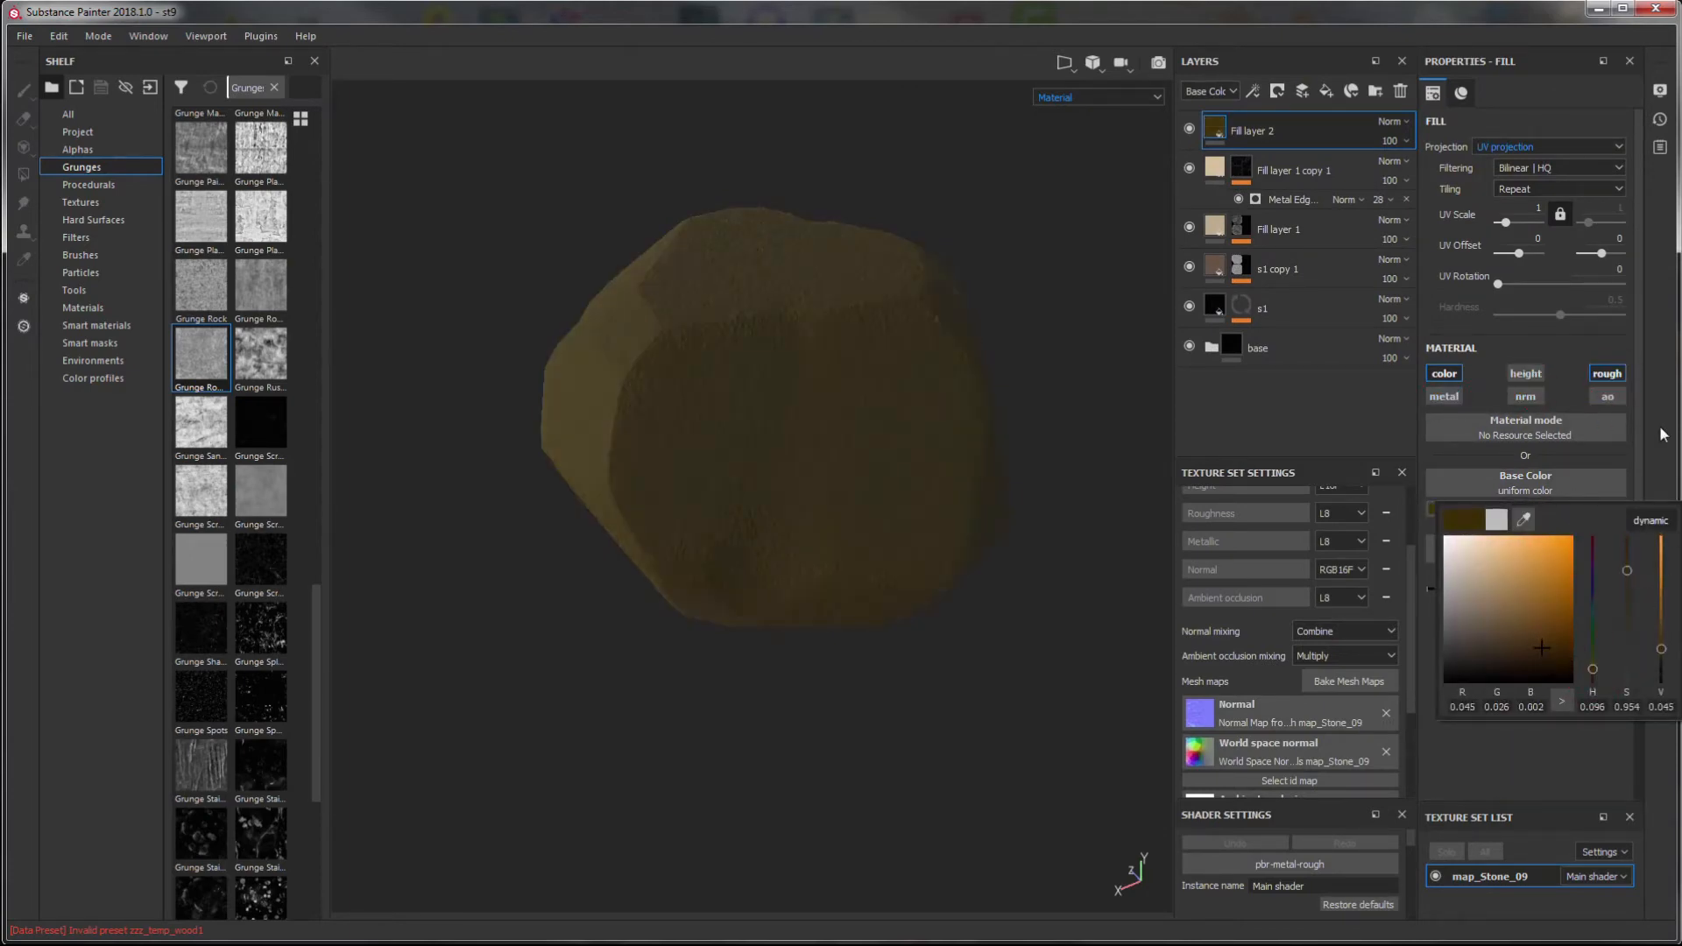
# - Give the dark brown fill layer a black mask, rename the layer dirt, and add a Dirt generator to the mask
pyautogui.rightClick(1217, 127)
pyautogui.click(1247, 162)
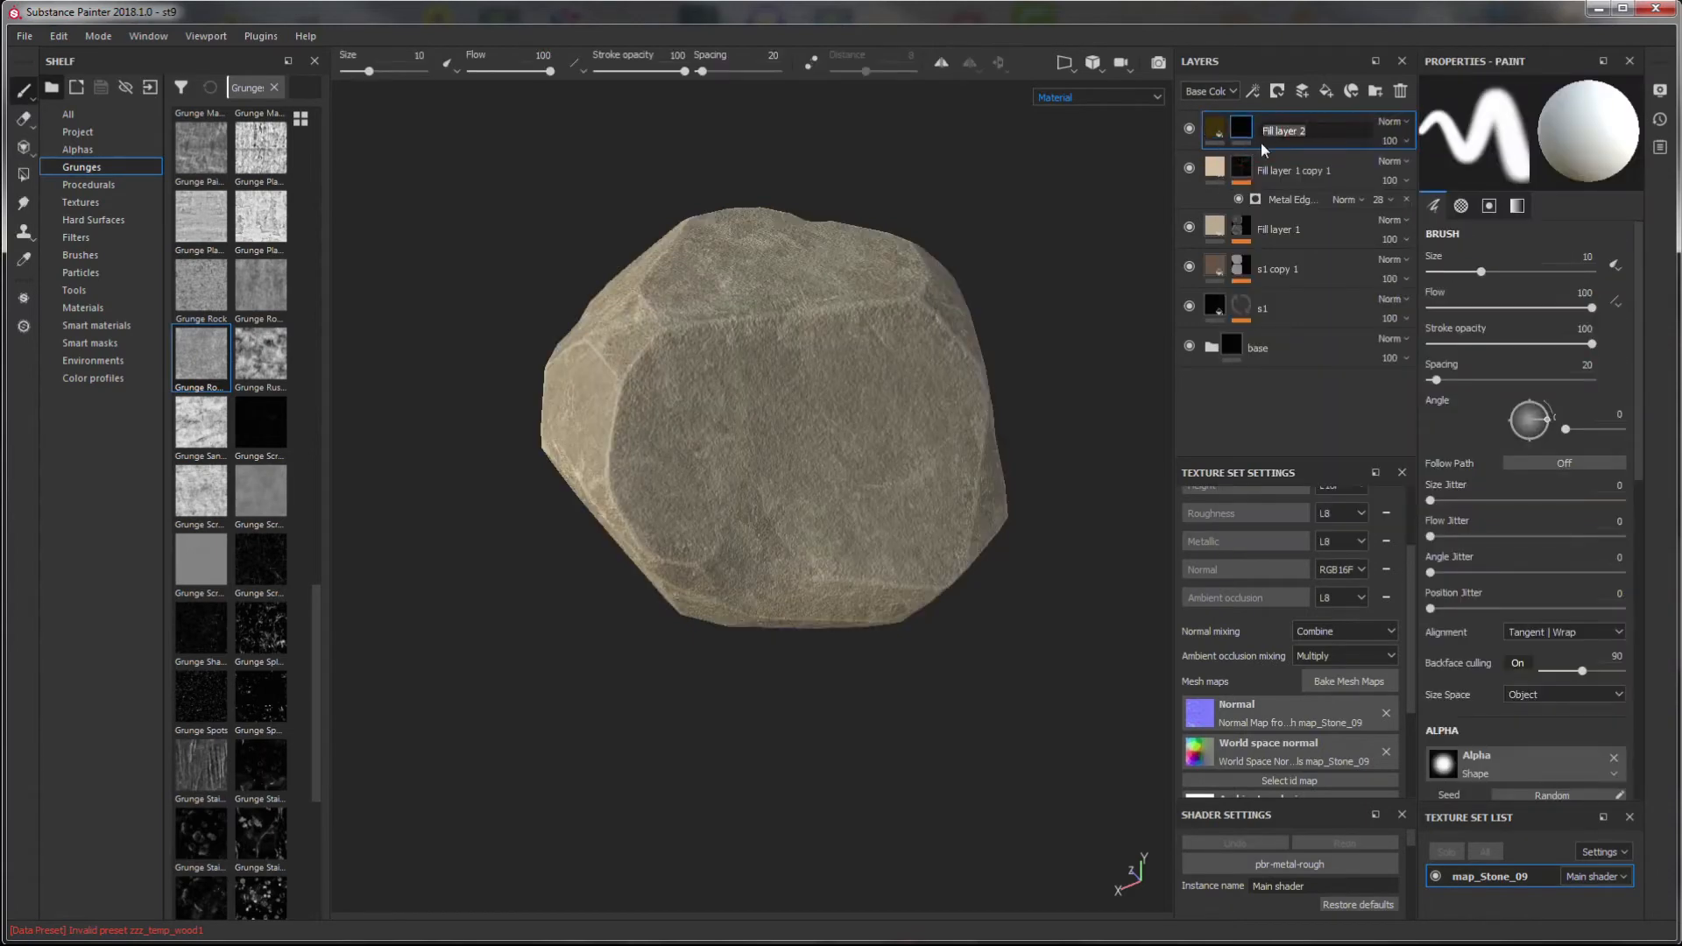
pyautogui.press('Return')
pyautogui.rightClick(1239, 129)
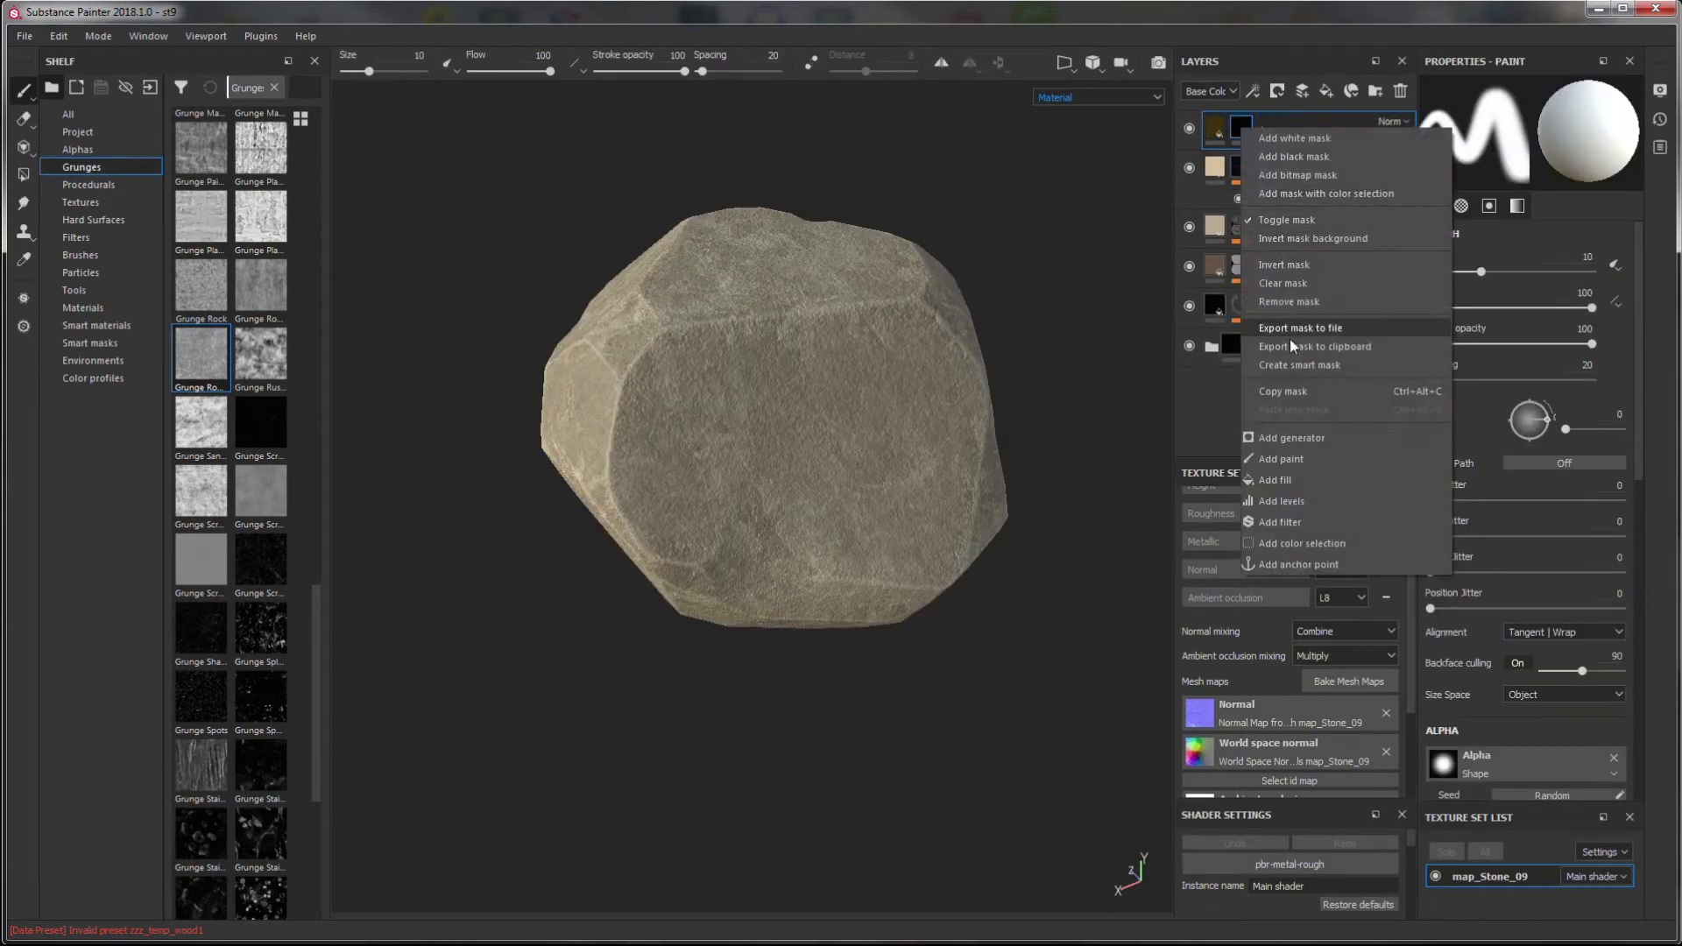
pyautogui.click(1292, 438)
pyautogui.click(1495, 131)
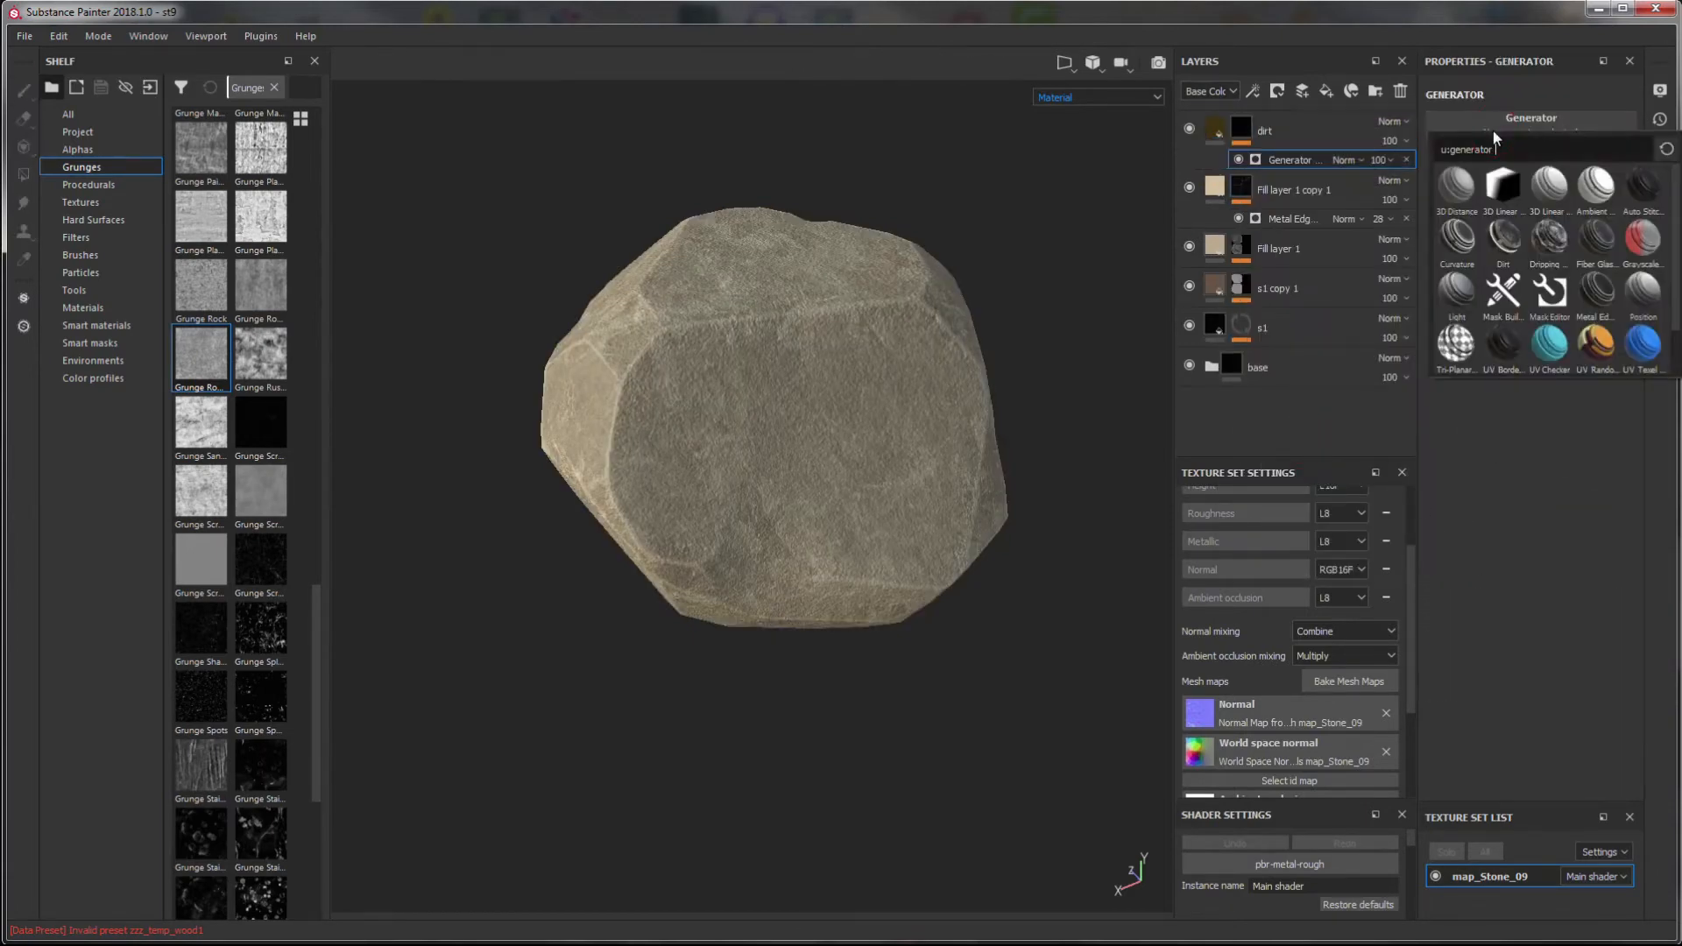
pyautogui.click(1504, 241)
# - Enable triplanar on the Dirt generator and set dirt level 0.77, contrast 0.78, grunge amount 0.36 and grunge scale 2
pyautogui.keyDown('alt'); pyautogui.moveTo(1130, 245); pyautogui.dragTo(1063, 612); pyautogui.keyUp('alt')
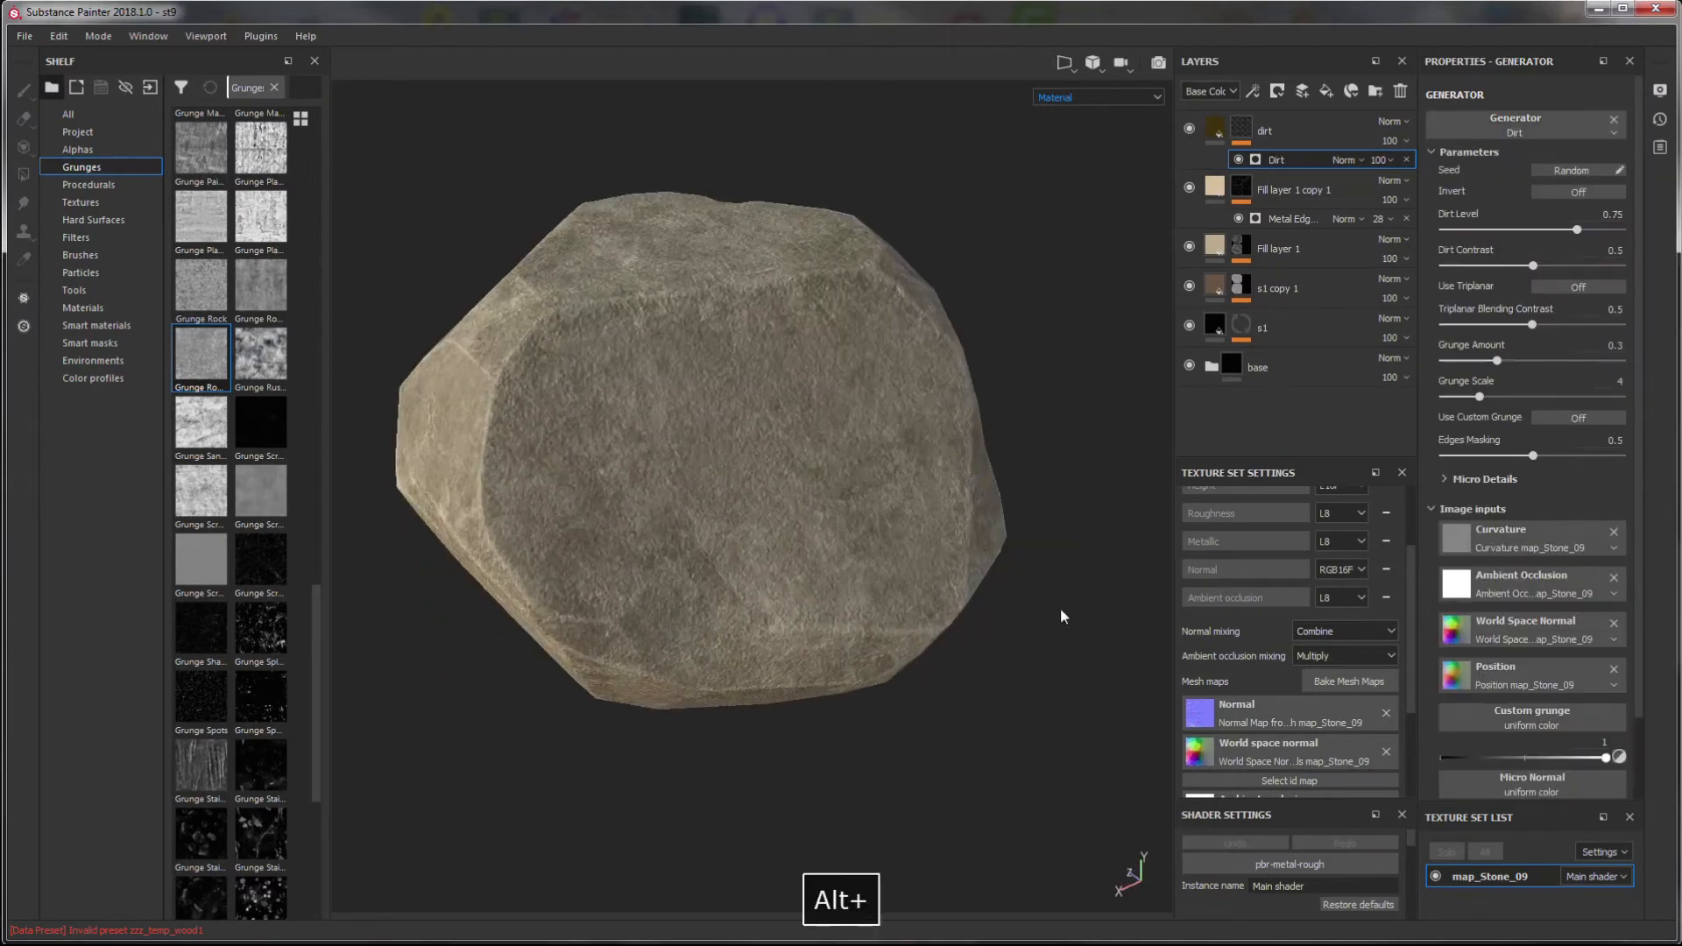
pyautogui.click(1564, 286)
pyautogui.keyDown('alt'); pyautogui.moveTo(946, 514); pyautogui.dragTo(1108, 383); pyautogui.keyUp('alt')
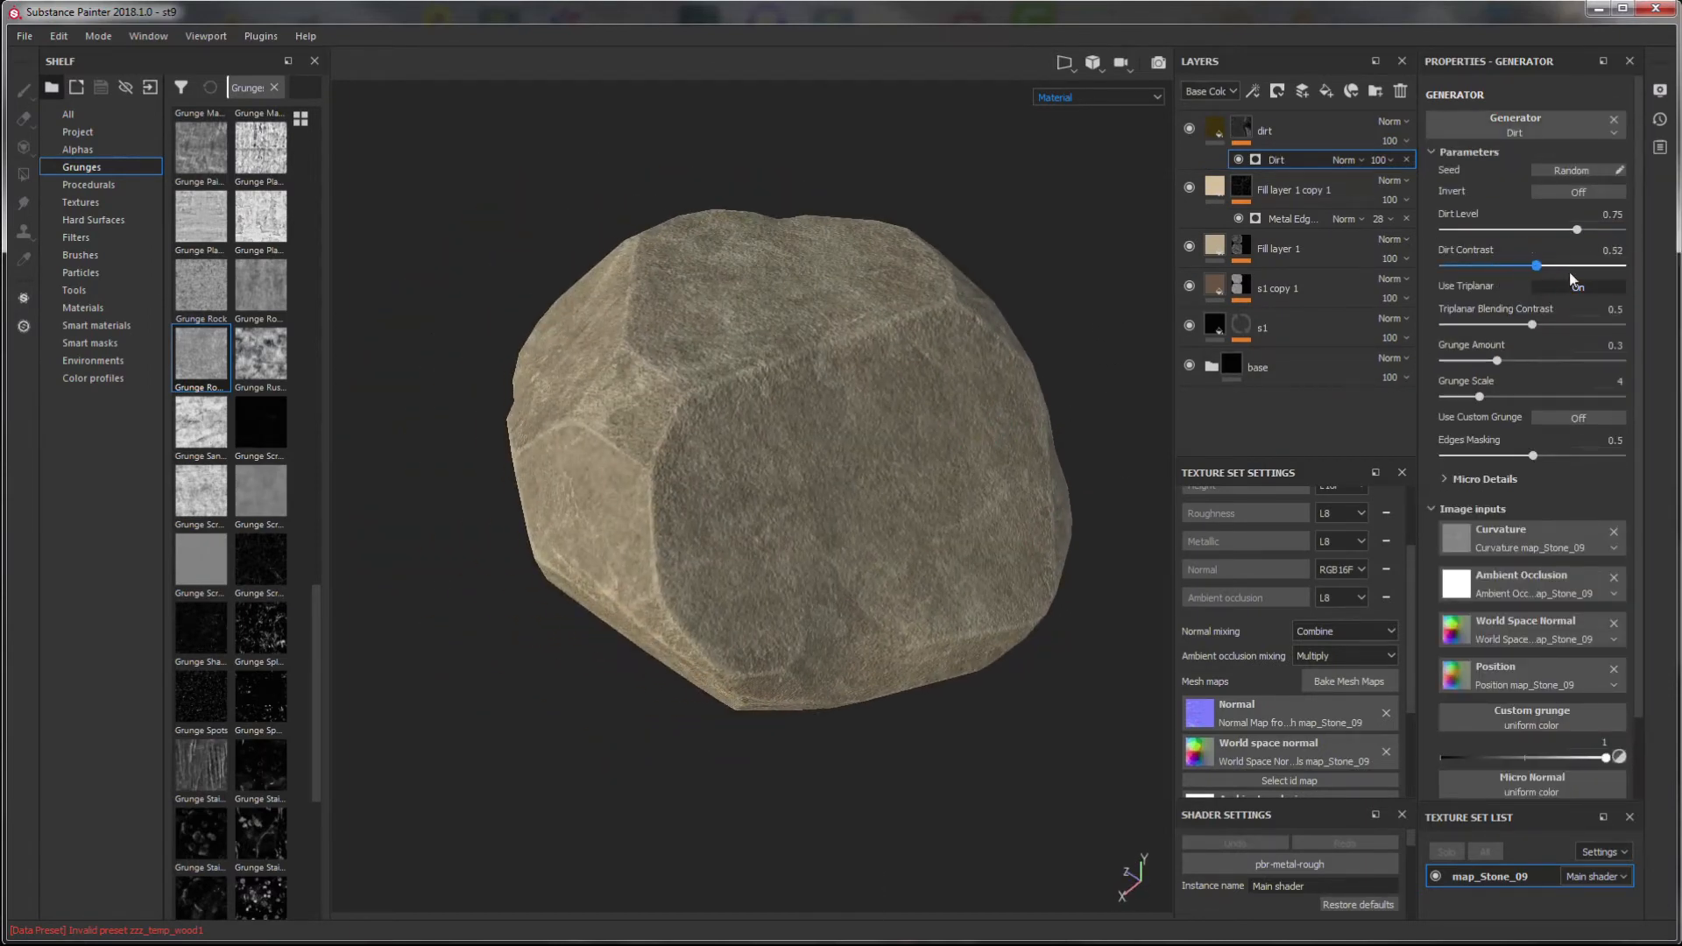
pyautogui.moveTo(1570, 273); pyautogui.dragTo(1556, 235)
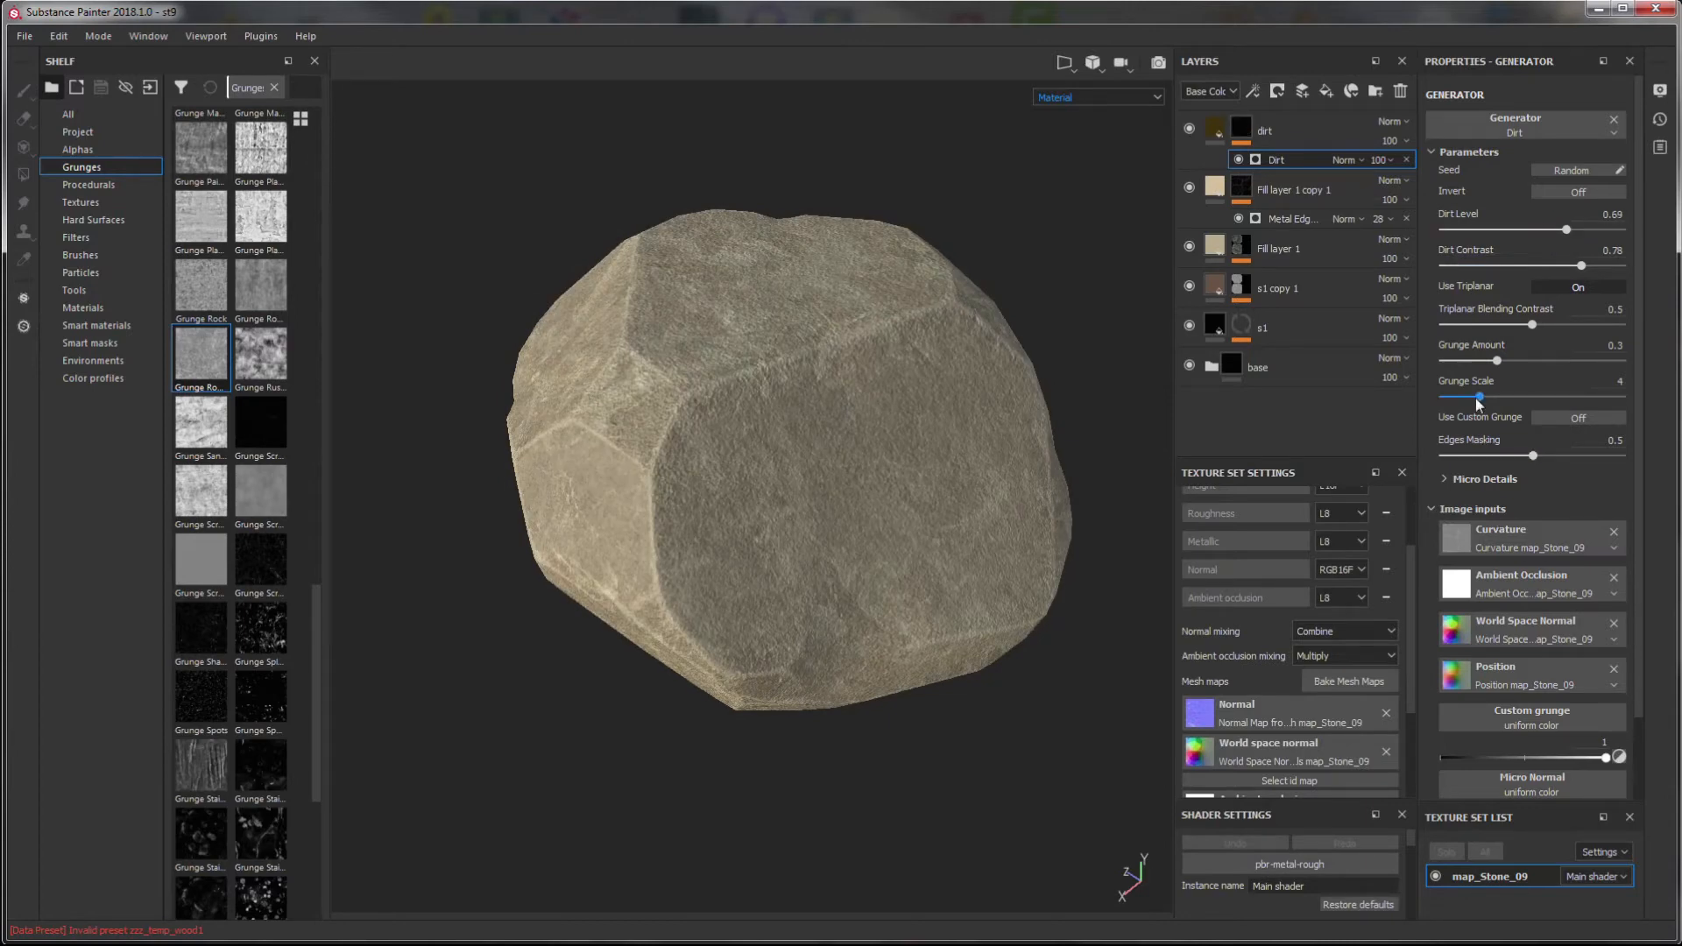
pyautogui.moveTo(1443, 412); pyautogui.dragTo(1510, 369)
pyautogui.click(1580, 230)
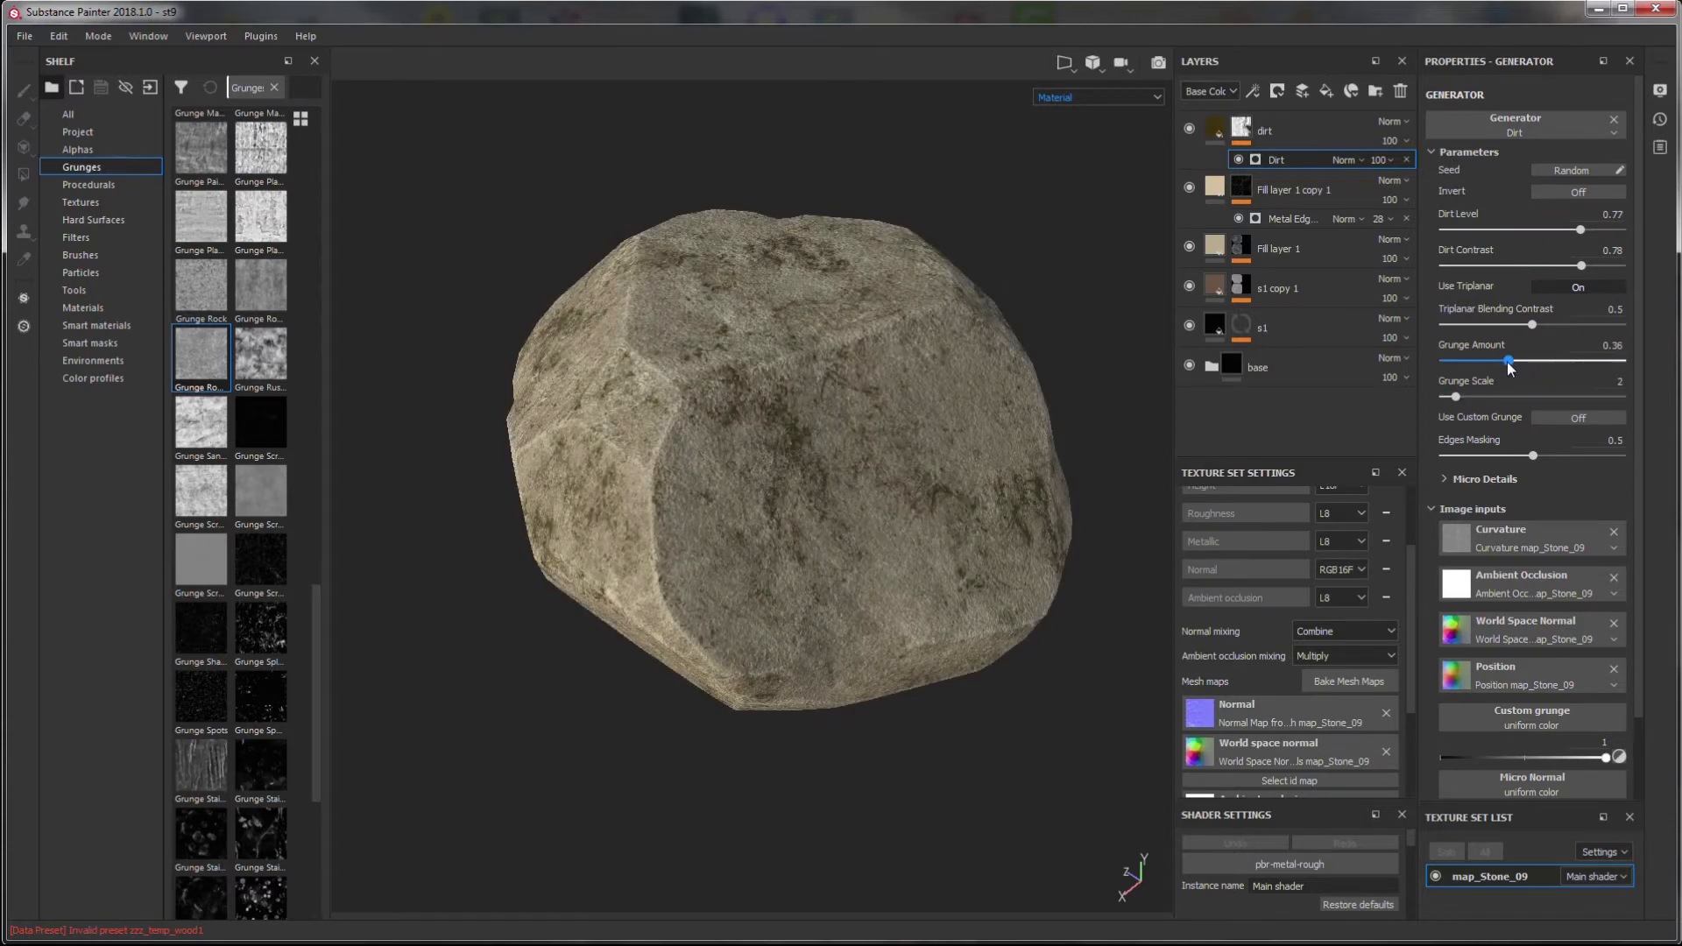
pyautogui.keyDown('alt'); pyautogui.moveTo(1043, 307); pyautogui.dragTo(1126, 322); pyautogui.keyUp('alt')
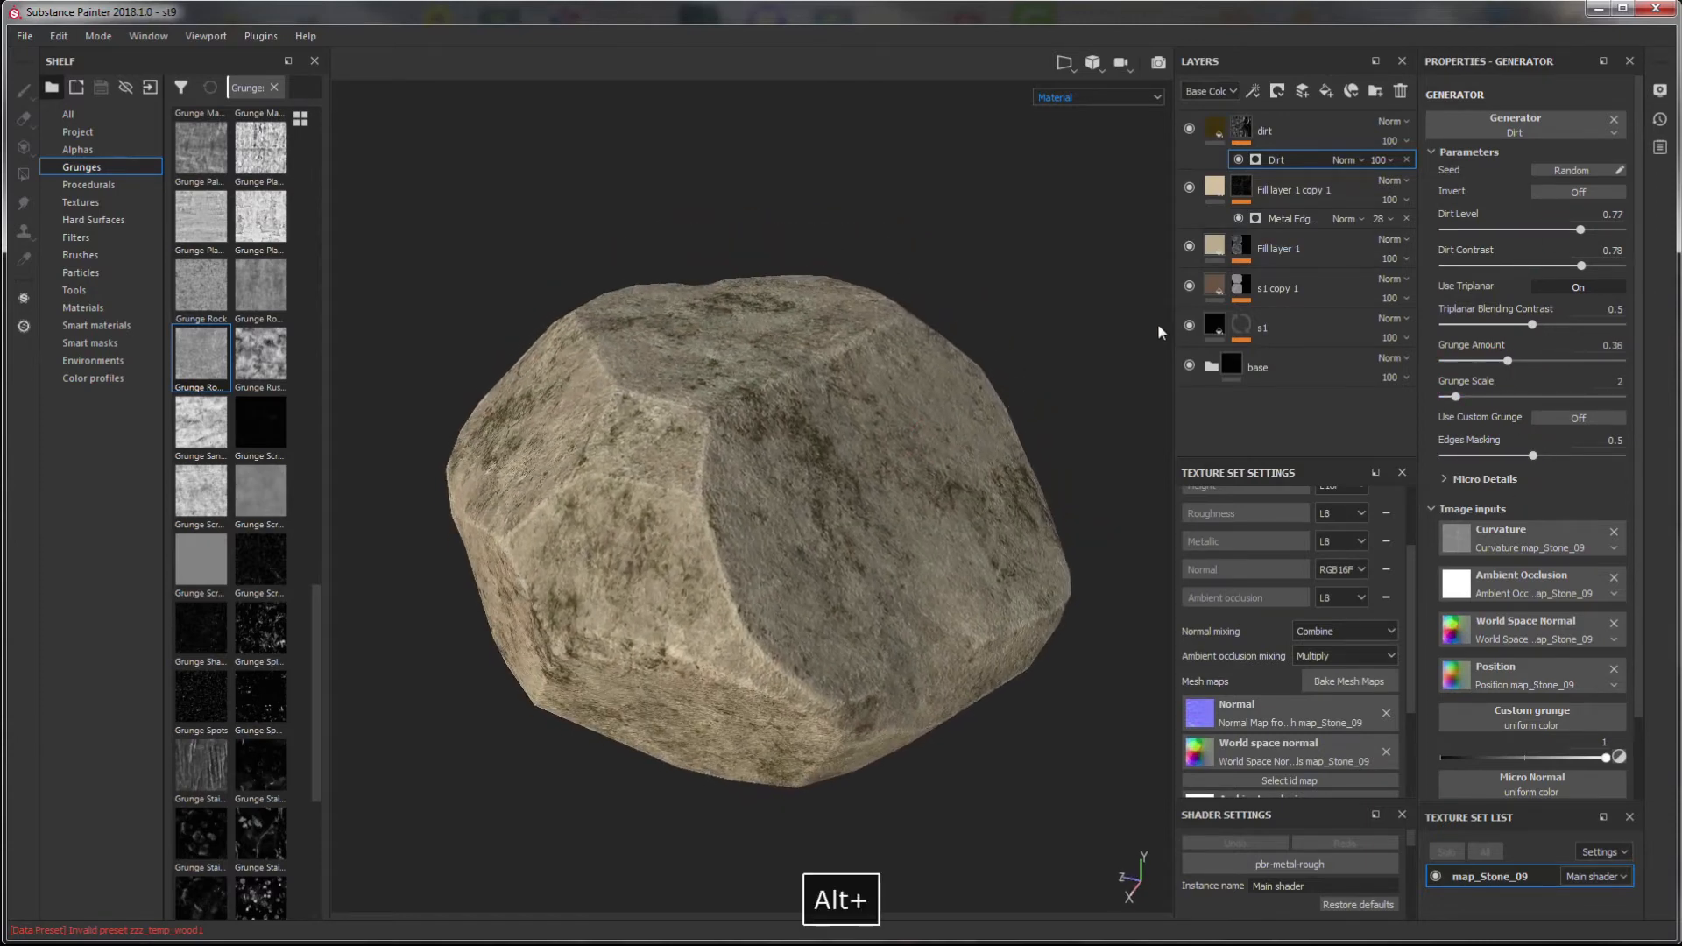
# - Lower the Dirt generator's opacity to 52
pyautogui.click(1391, 160)
pyautogui.moveTo(1447, 191); pyautogui.dragTo(1412, 200)
pyautogui.keyDown('alt'); pyautogui.moveTo(859, 582); pyautogui.dragTo(837, 524); pyautogui.keyUp('alt')
# - Shift Fill layer 1's base color to a slightly lighter, less yellow beige and raise the Metal Edge Wear generator's opacity to 36
pyautogui.click(1279, 248)
pyautogui.click(1473, 511)
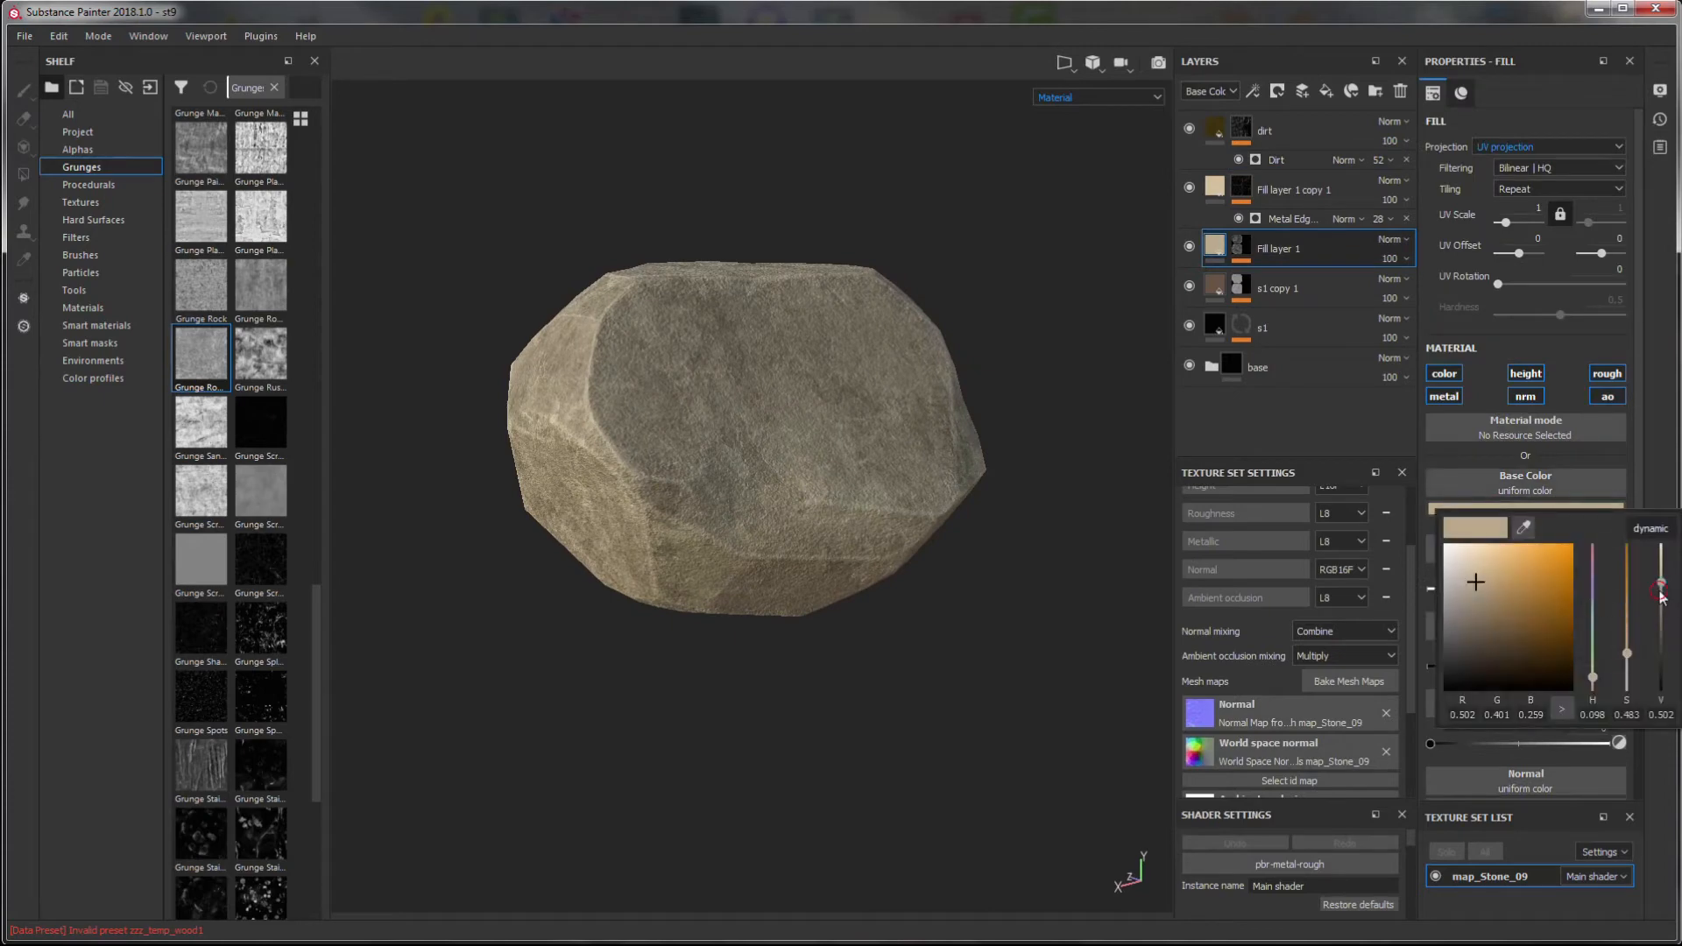
pyautogui.moveTo(1661, 596); pyautogui.dragTo(1662, 591)
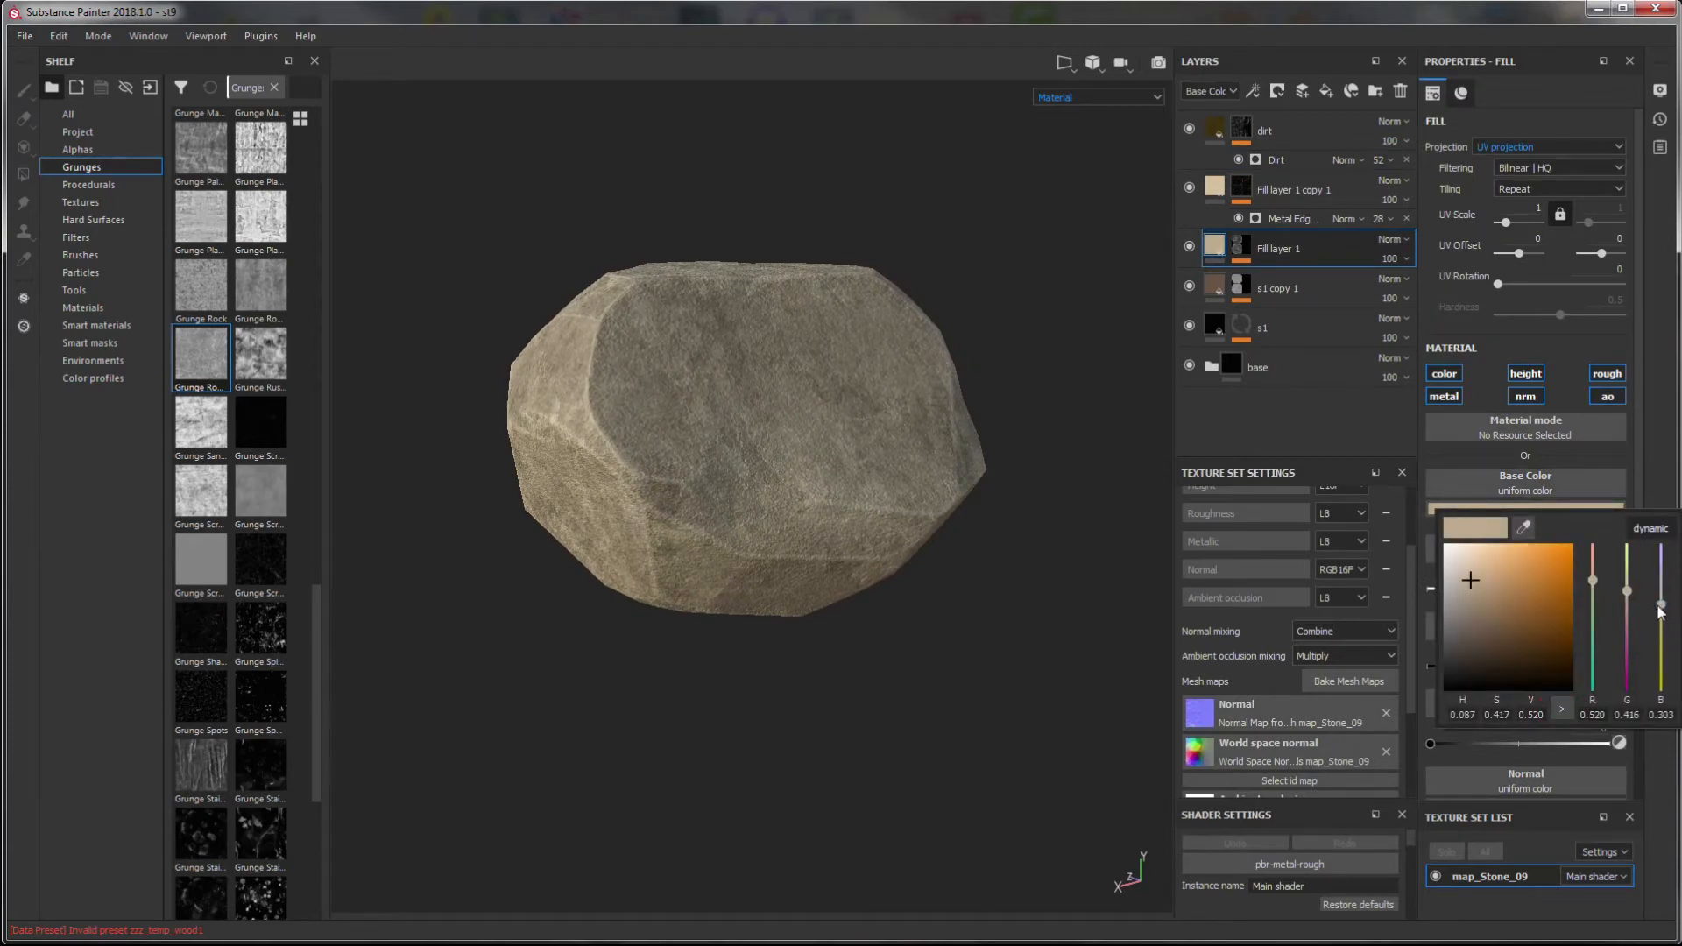
pyautogui.moveTo(1661, 618); pyautogui.dragTo(1661, 613)
pyautogui.keyDown('alt'); pyautogui.moveTo(929, 574); pyautogui.dragTo(918, 362); pyautogui.keyUp('alt')
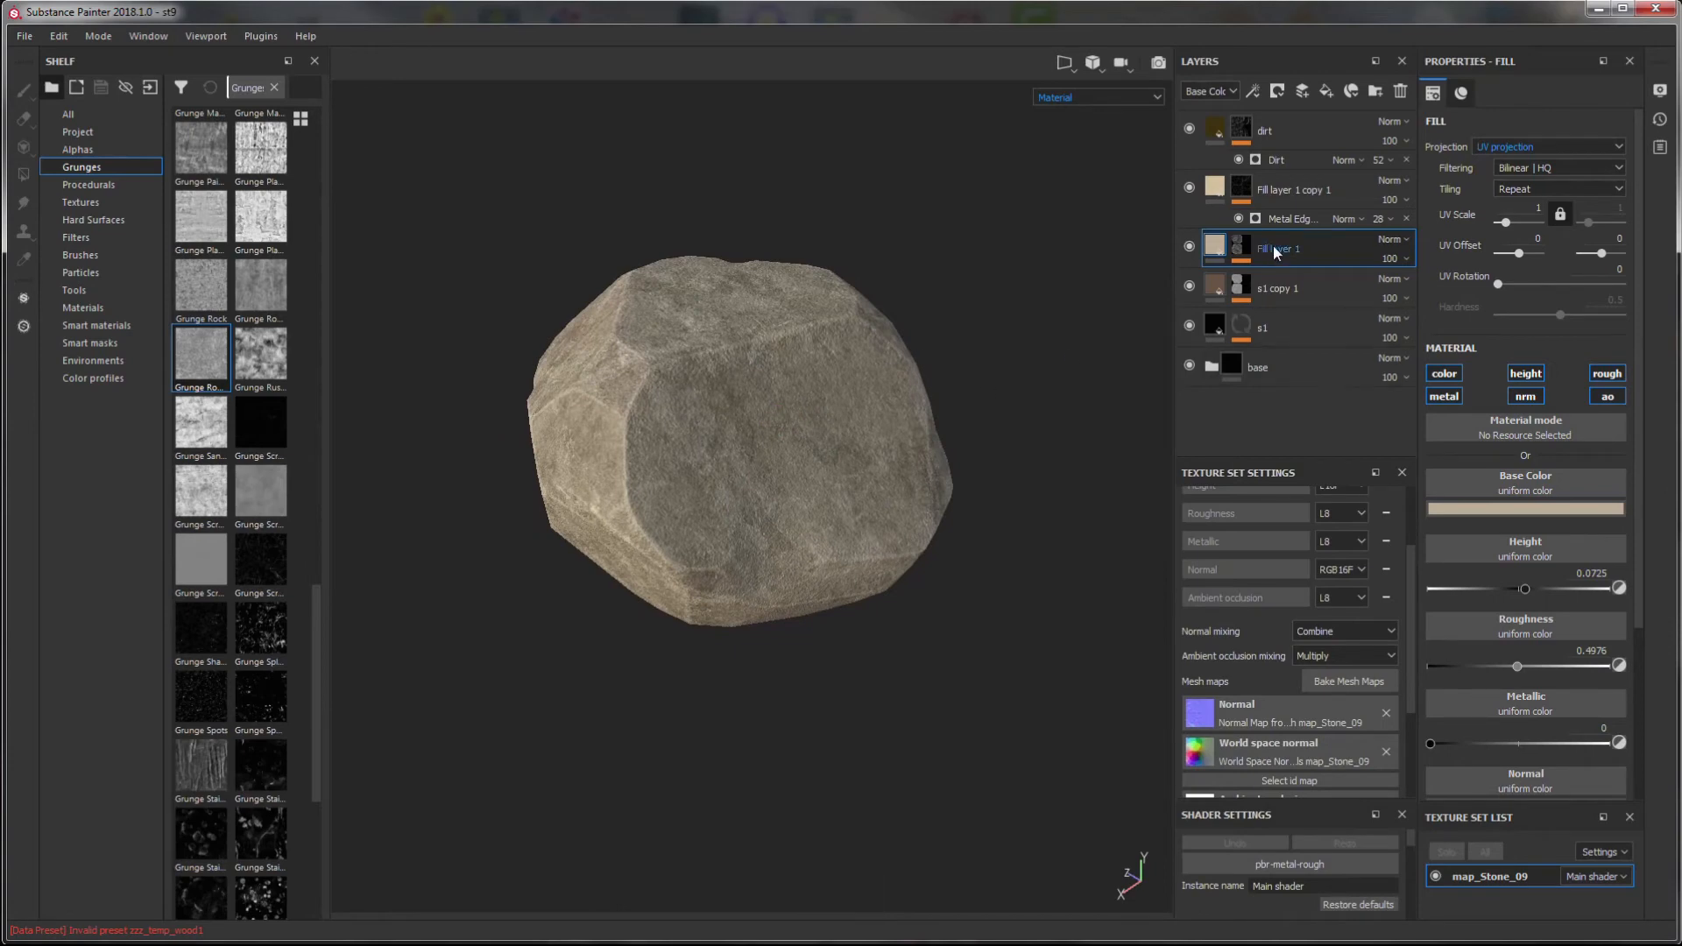
pyautogui.moveTo(911, 439)
pyautogui.keyDown('alt'); pyautogui.mouseDown()
pyautogui.moveTo(845, 514)
pyautogui.moveTo(883, 436)
pyautogui.mouseUp(); pyautogui.keyUp('alt')
# - Group the layers from dirt down to s1 into a folder named stone and collapse it
pyautogui.click(1213, 137)
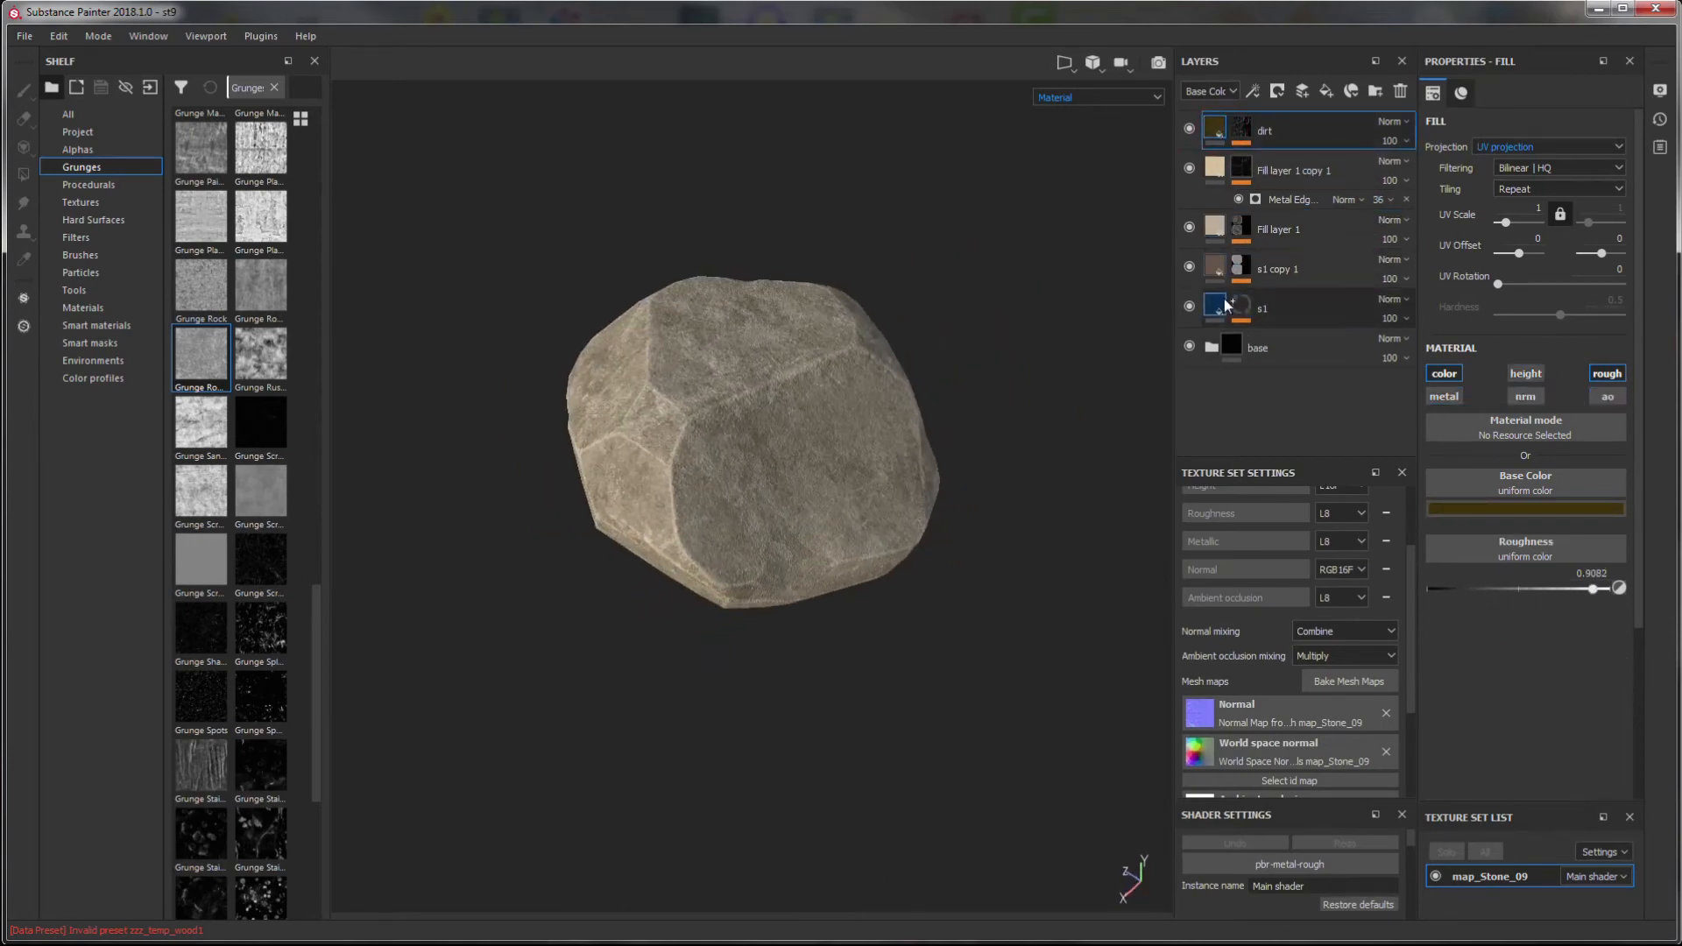
pyautogui.keyDown('shift'); pyautogui.click(1223, 300); pyautogui.keyUp('shift')
pyautogui.rightClick(1300, 134)
pyautogui.click(1350, 275)
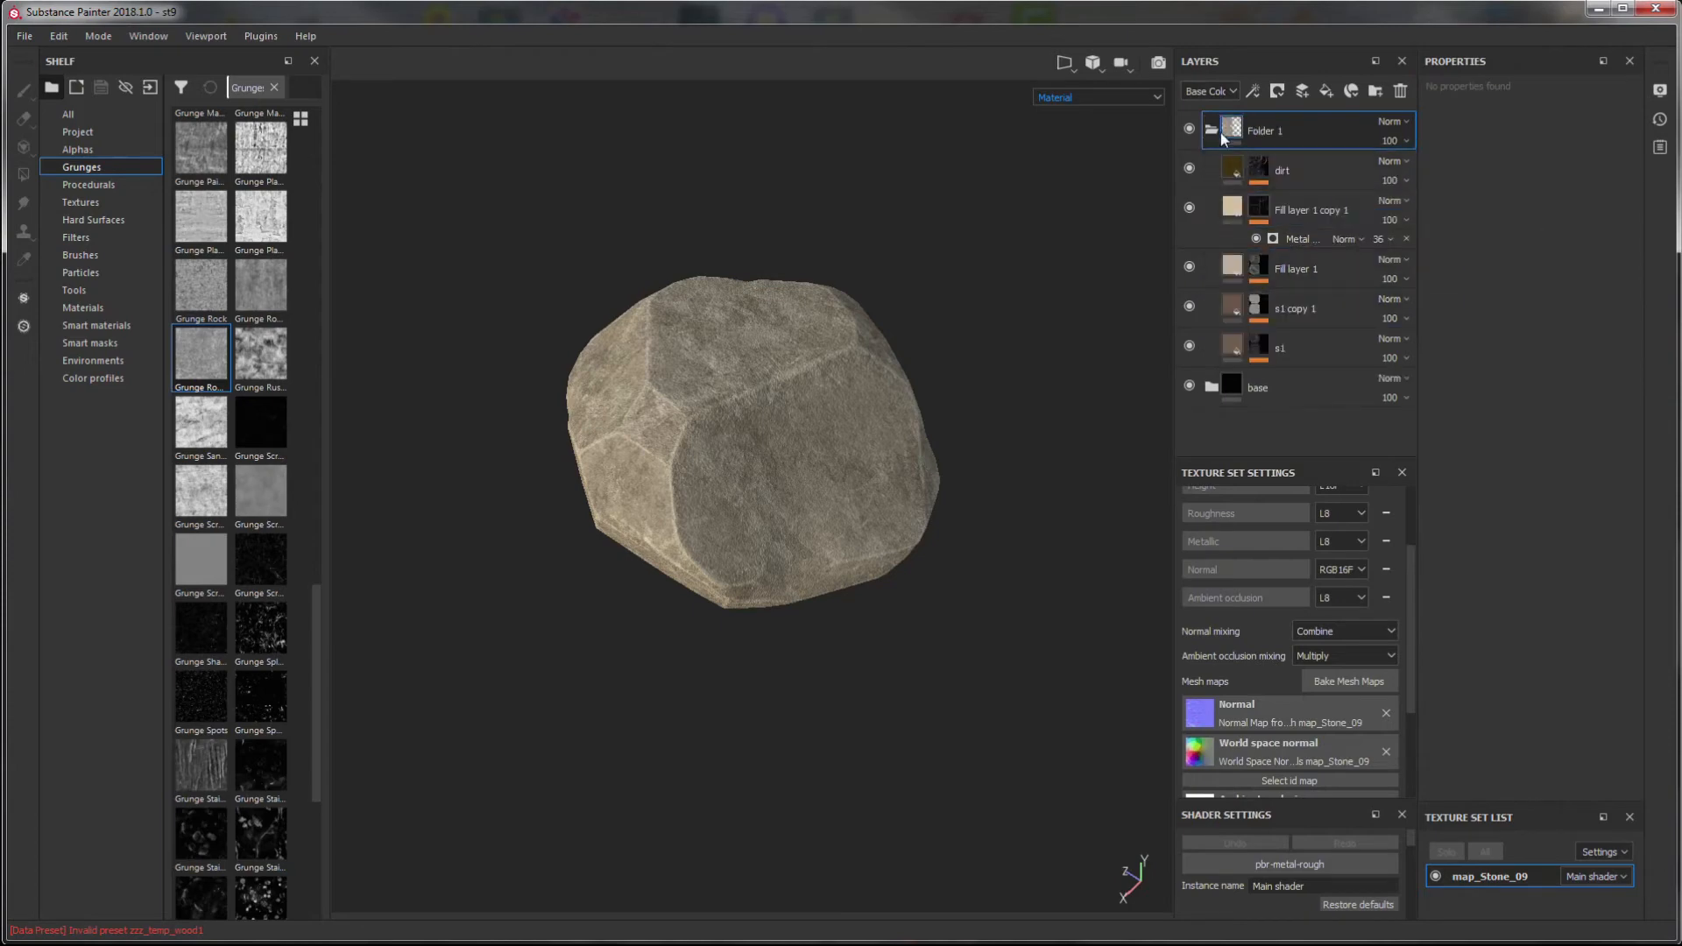
pyautogui.write('ston')
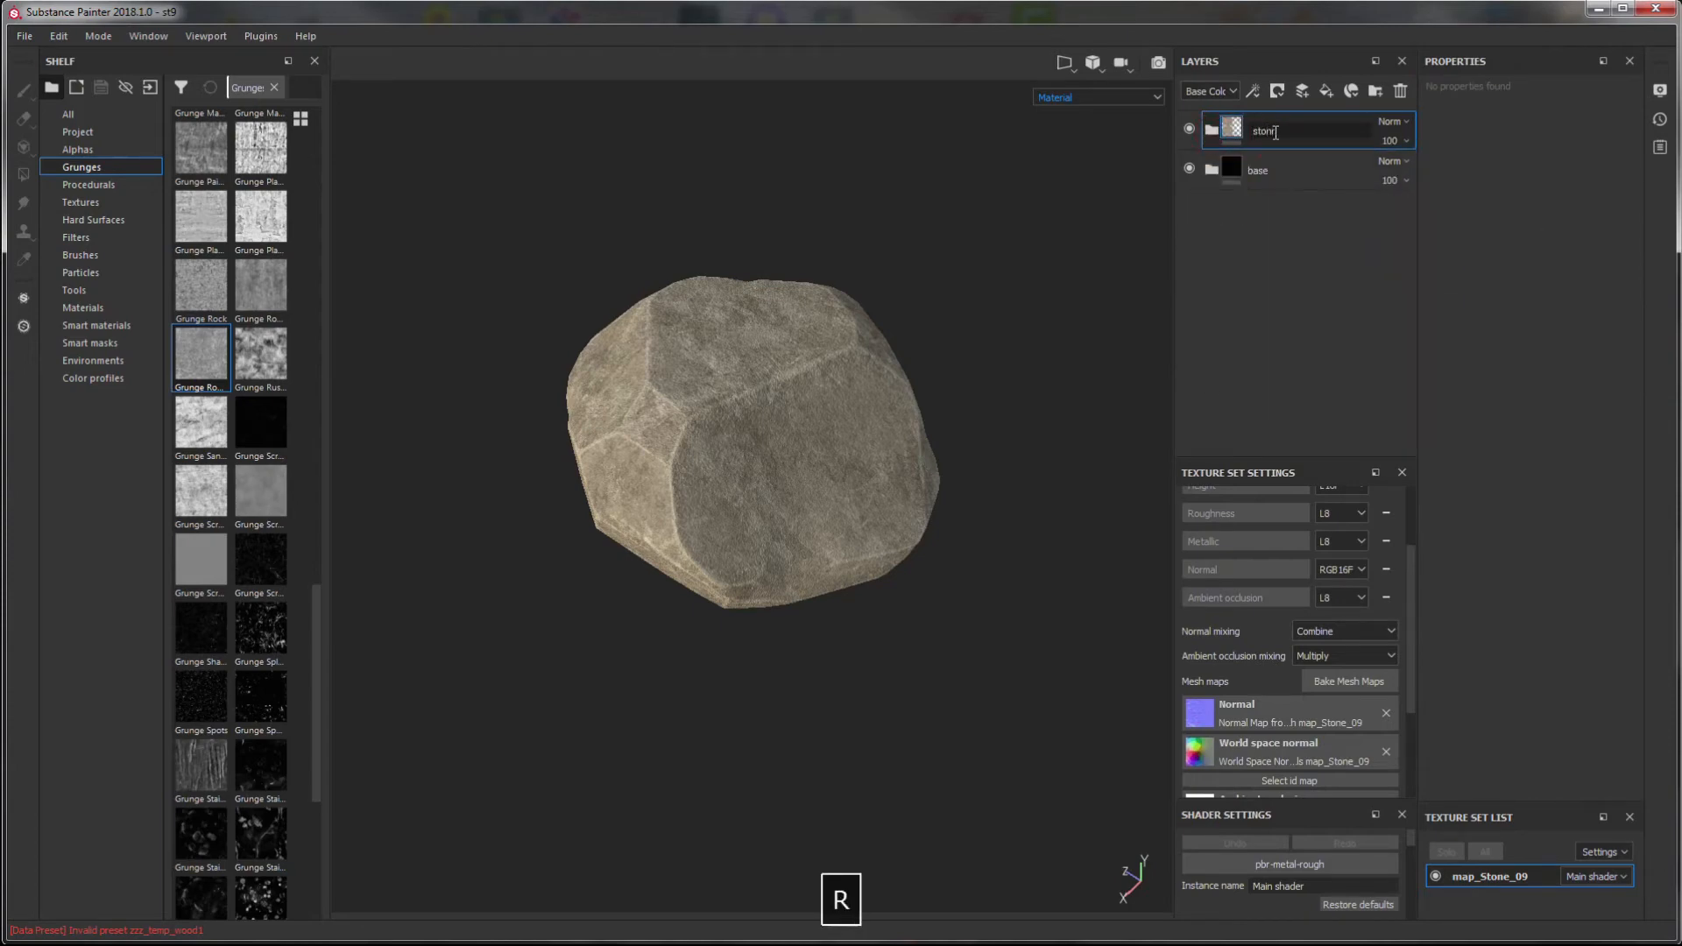
pyautogui.write('e')
pyautogui.press('Return')
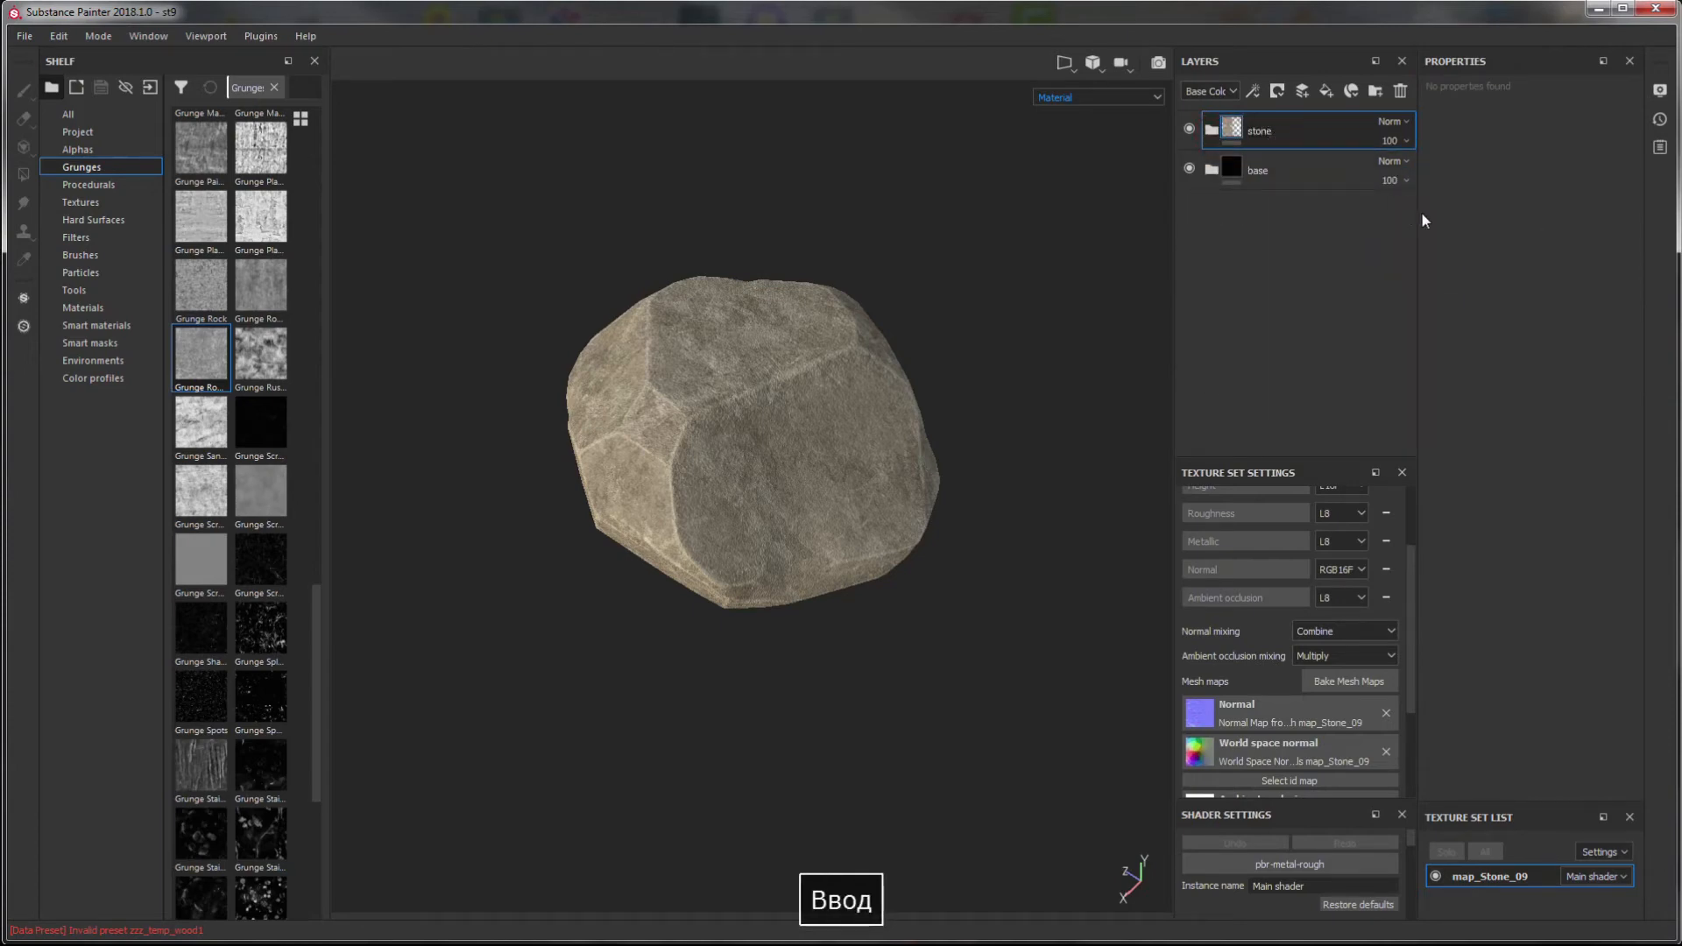
# - Add a new folder named mose above stone and place a new fill layer inside it
pyautogui.click(1376, 90)
pyautogui.write('mose')
pyautogui.press('Return')
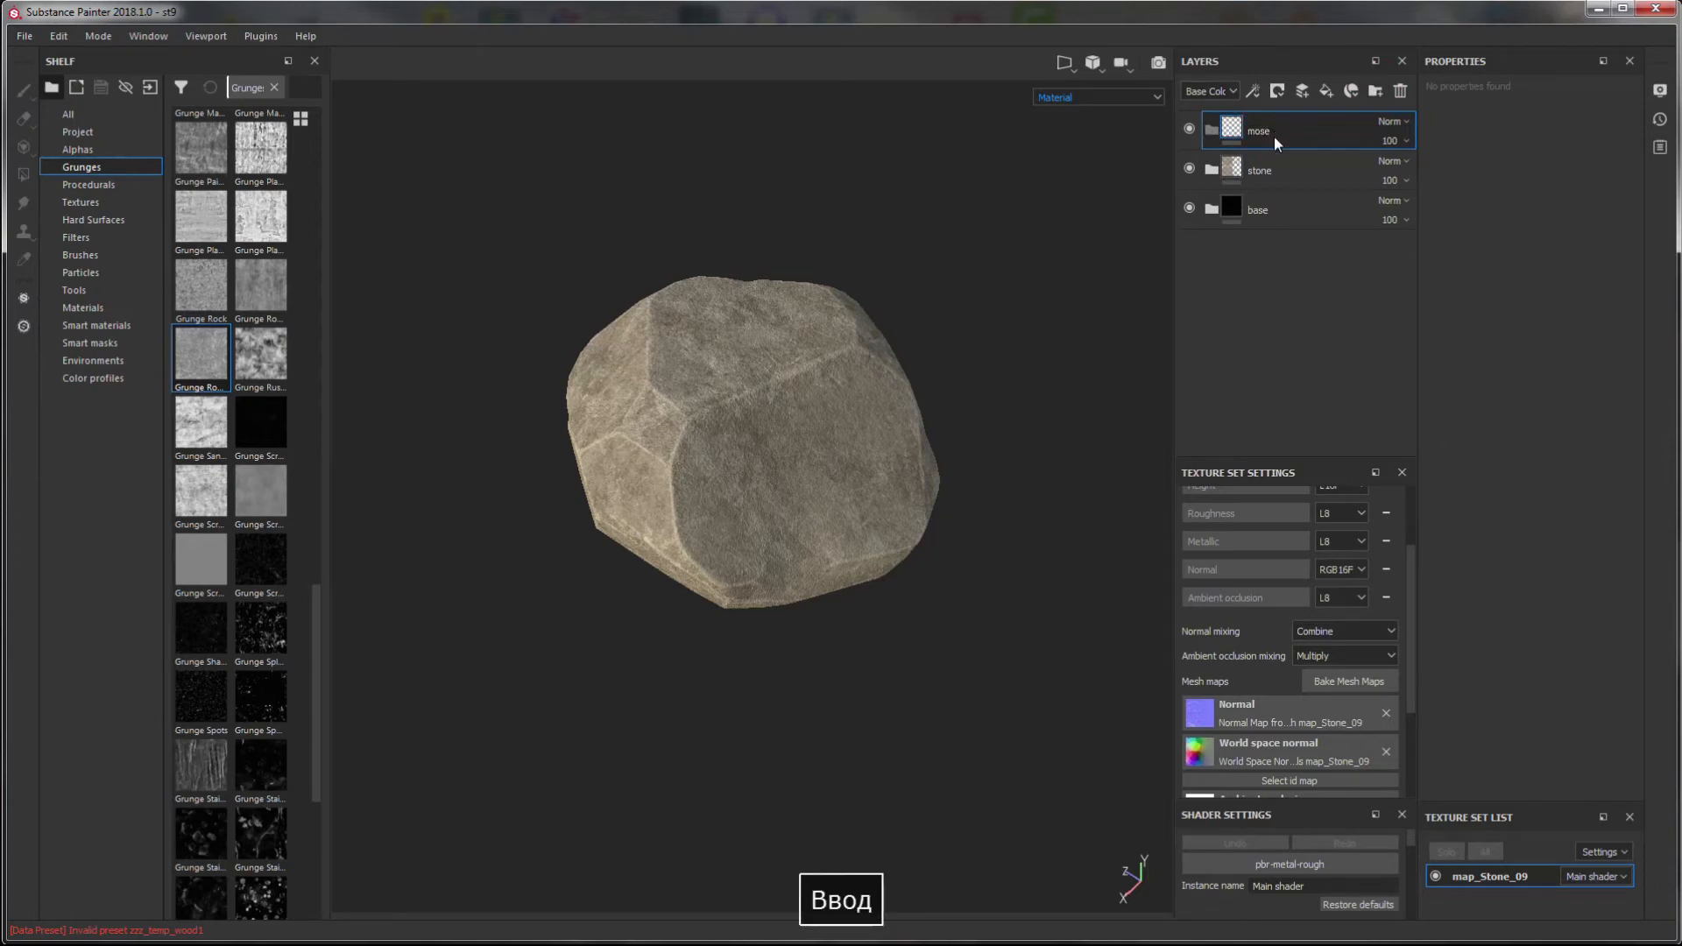
pyautogui.click(1326, 90)
pyautogui.moveTo(1297, 129); pyautogui.dragTo(1262, 170)
# - Give Fill layer 2 an olive green base color and roughness of about 0.47, and duplicate the layer within the mose folder
pyautogui.click(1525, 509)
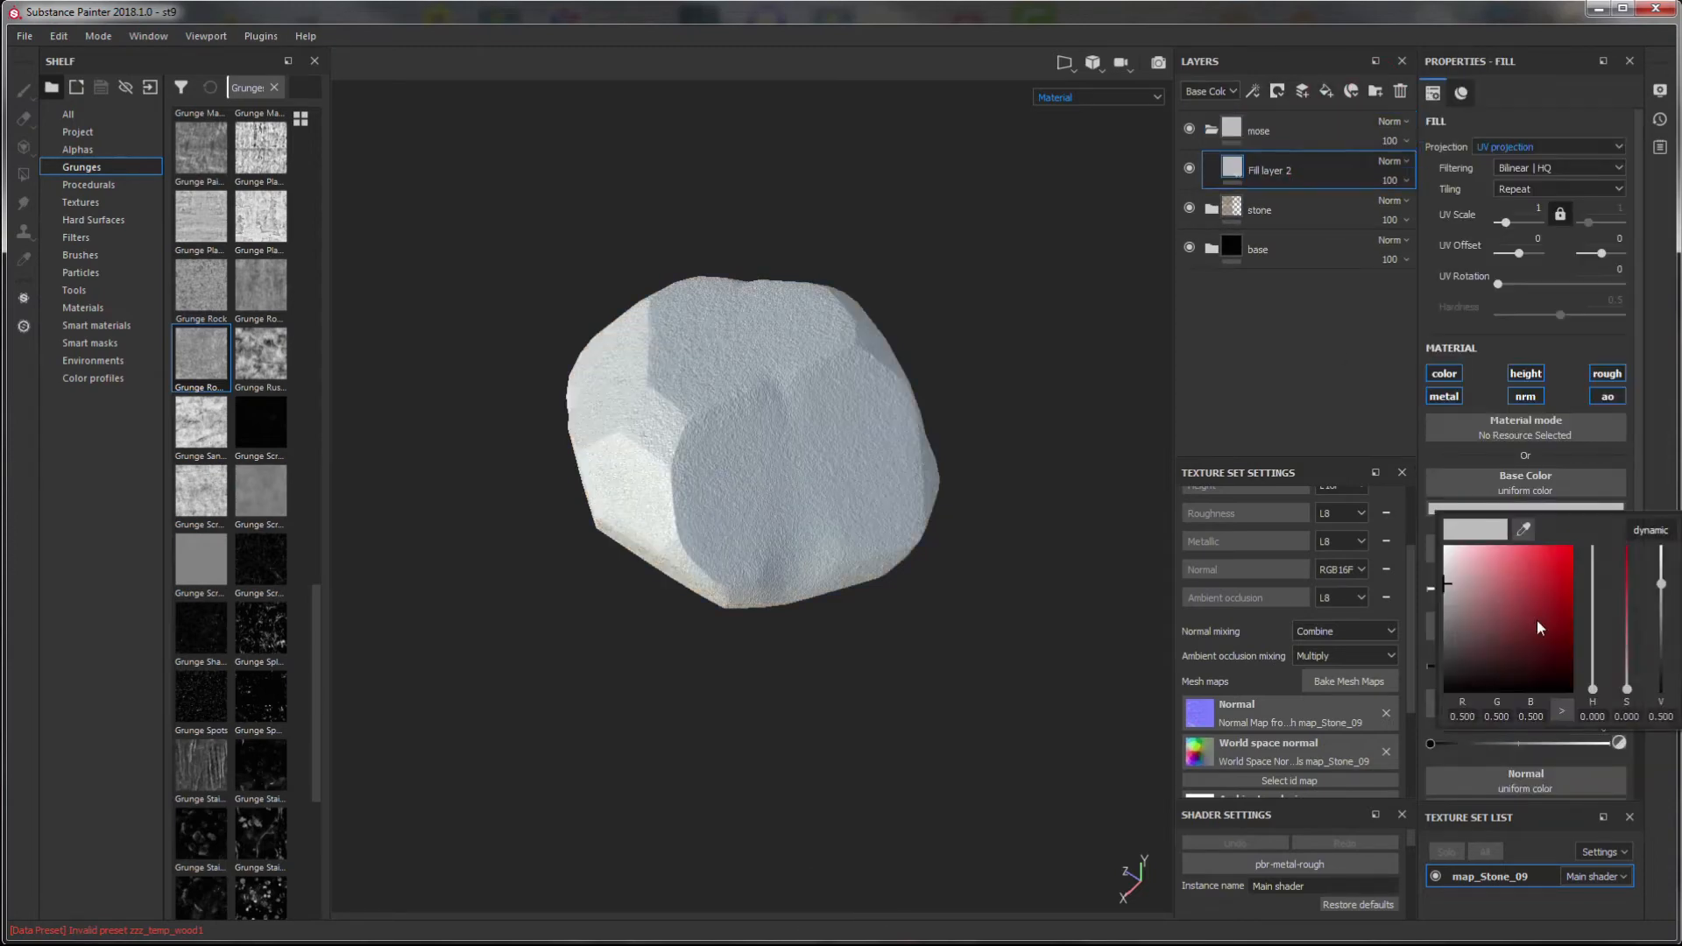
pyautogui.click(1593, 653)
pyautogui.click(1521, 636)
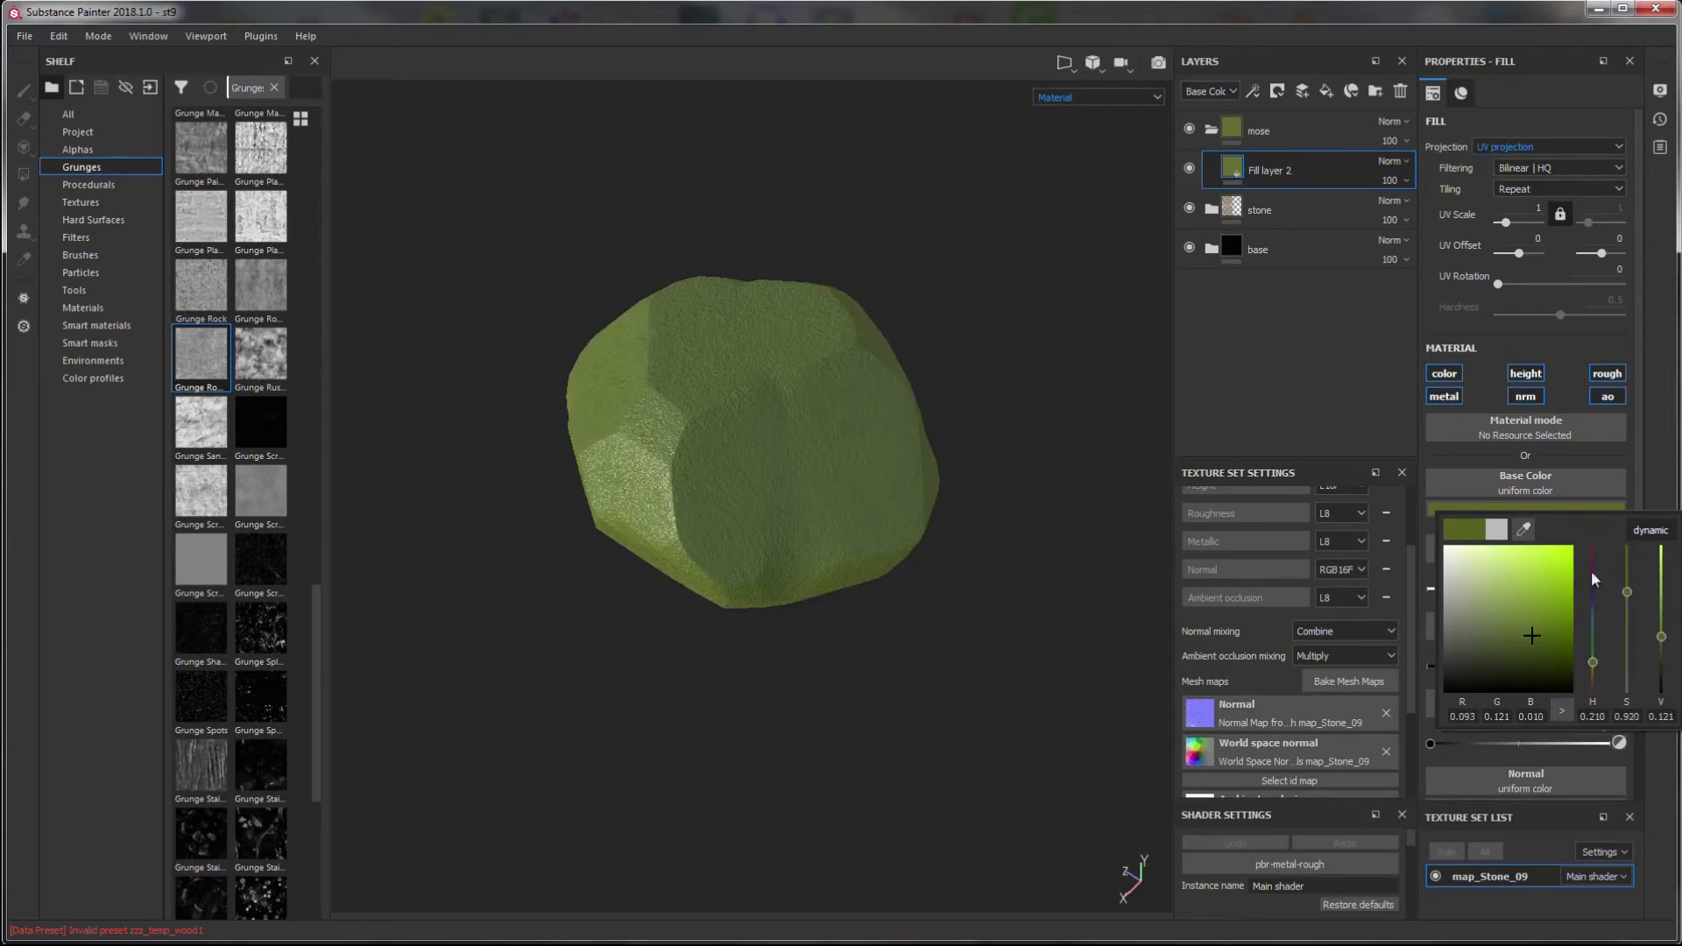
pyautogui.moveTo(1511, 667); pyautogui.dragTo(1512, 670)
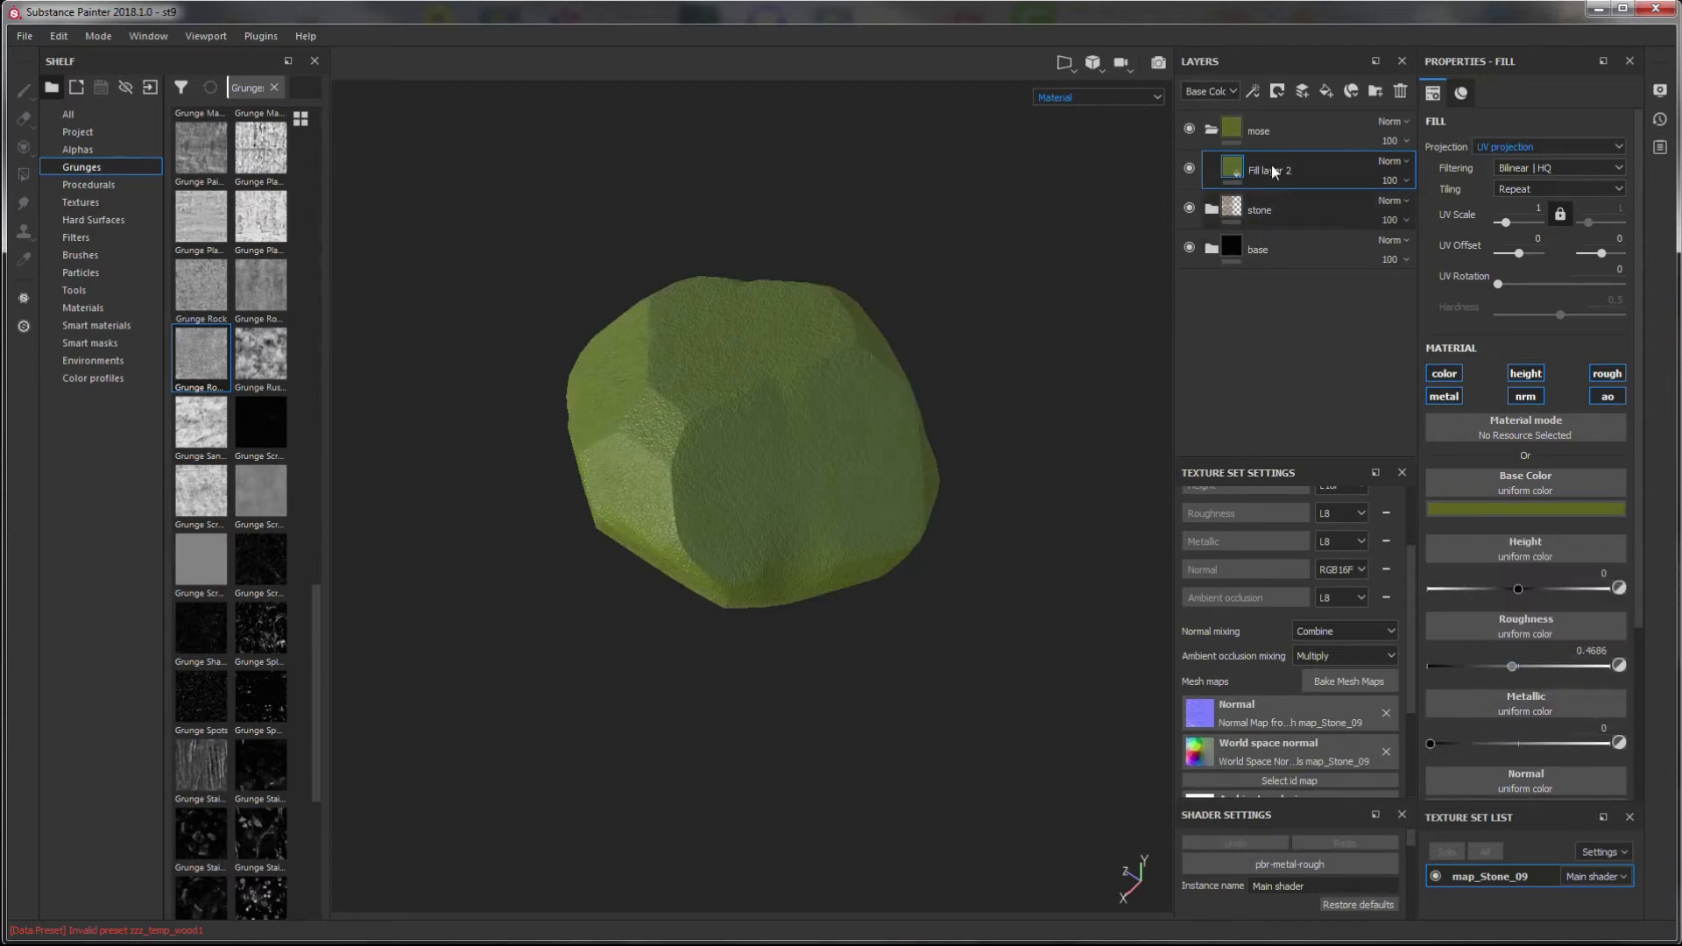
pyautogui.rightClick(1241, 172)
pyautogui.click(1300, 340)
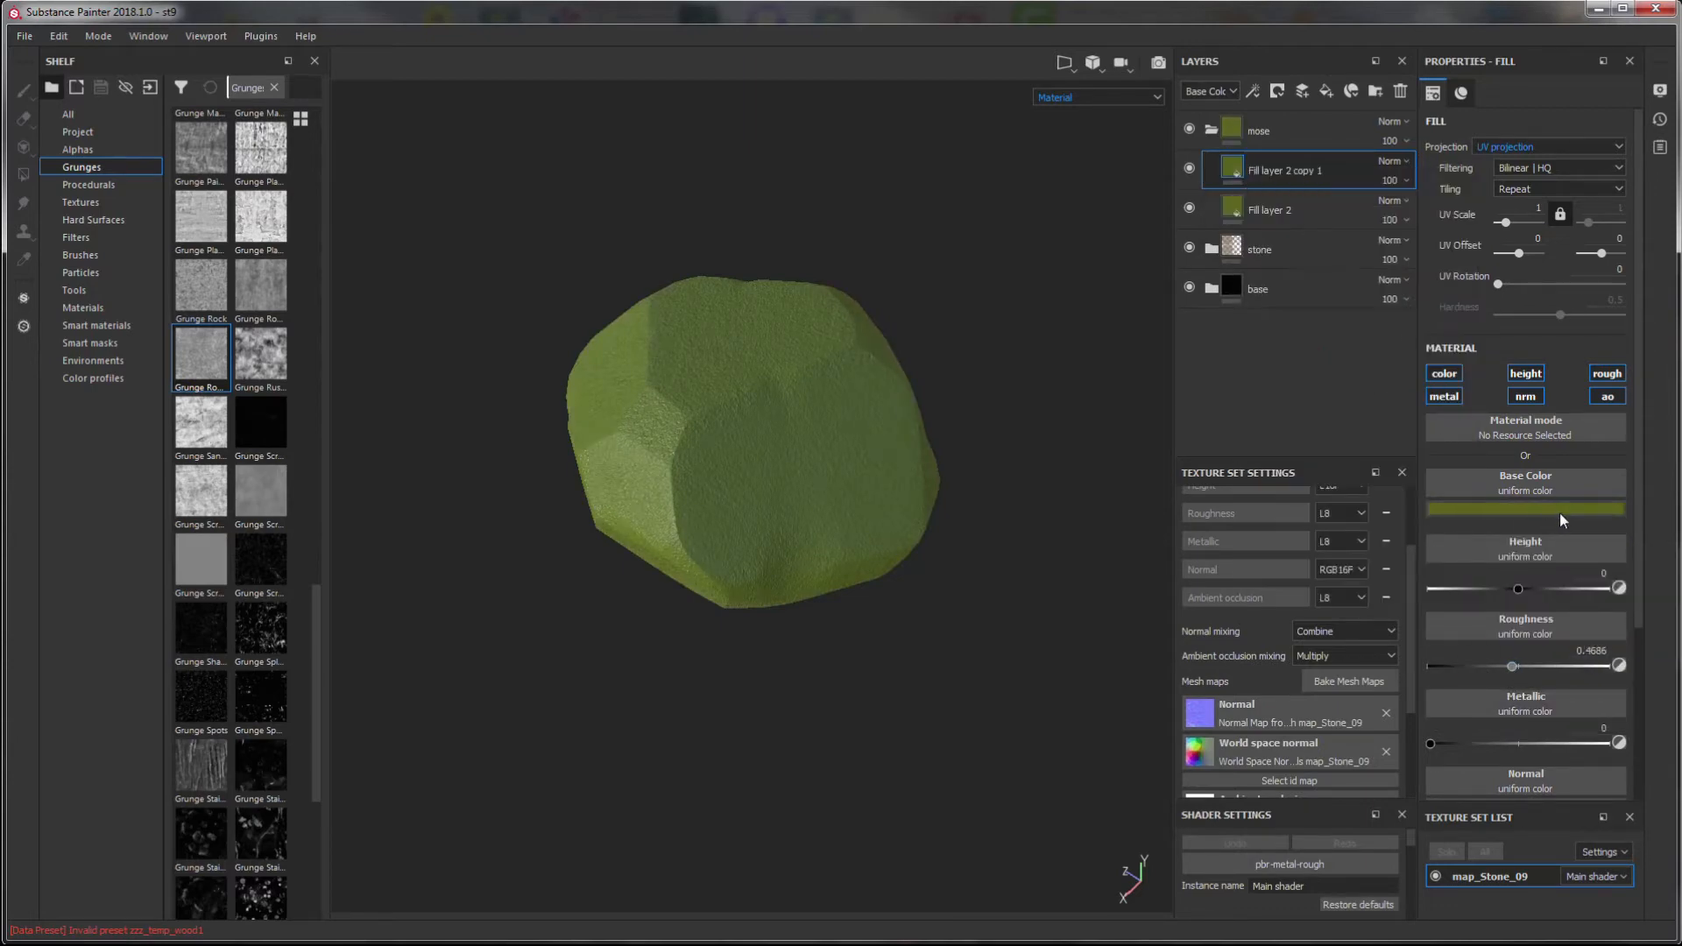
# - Give Fill layer 2 copy 1 a darker olive green base color, a height of about -0.06 and roughness of about 0.50
pyautogui.click(1559, 510)
pyautogui.click(1661, 650)
pyautogui.click(1655, 386)
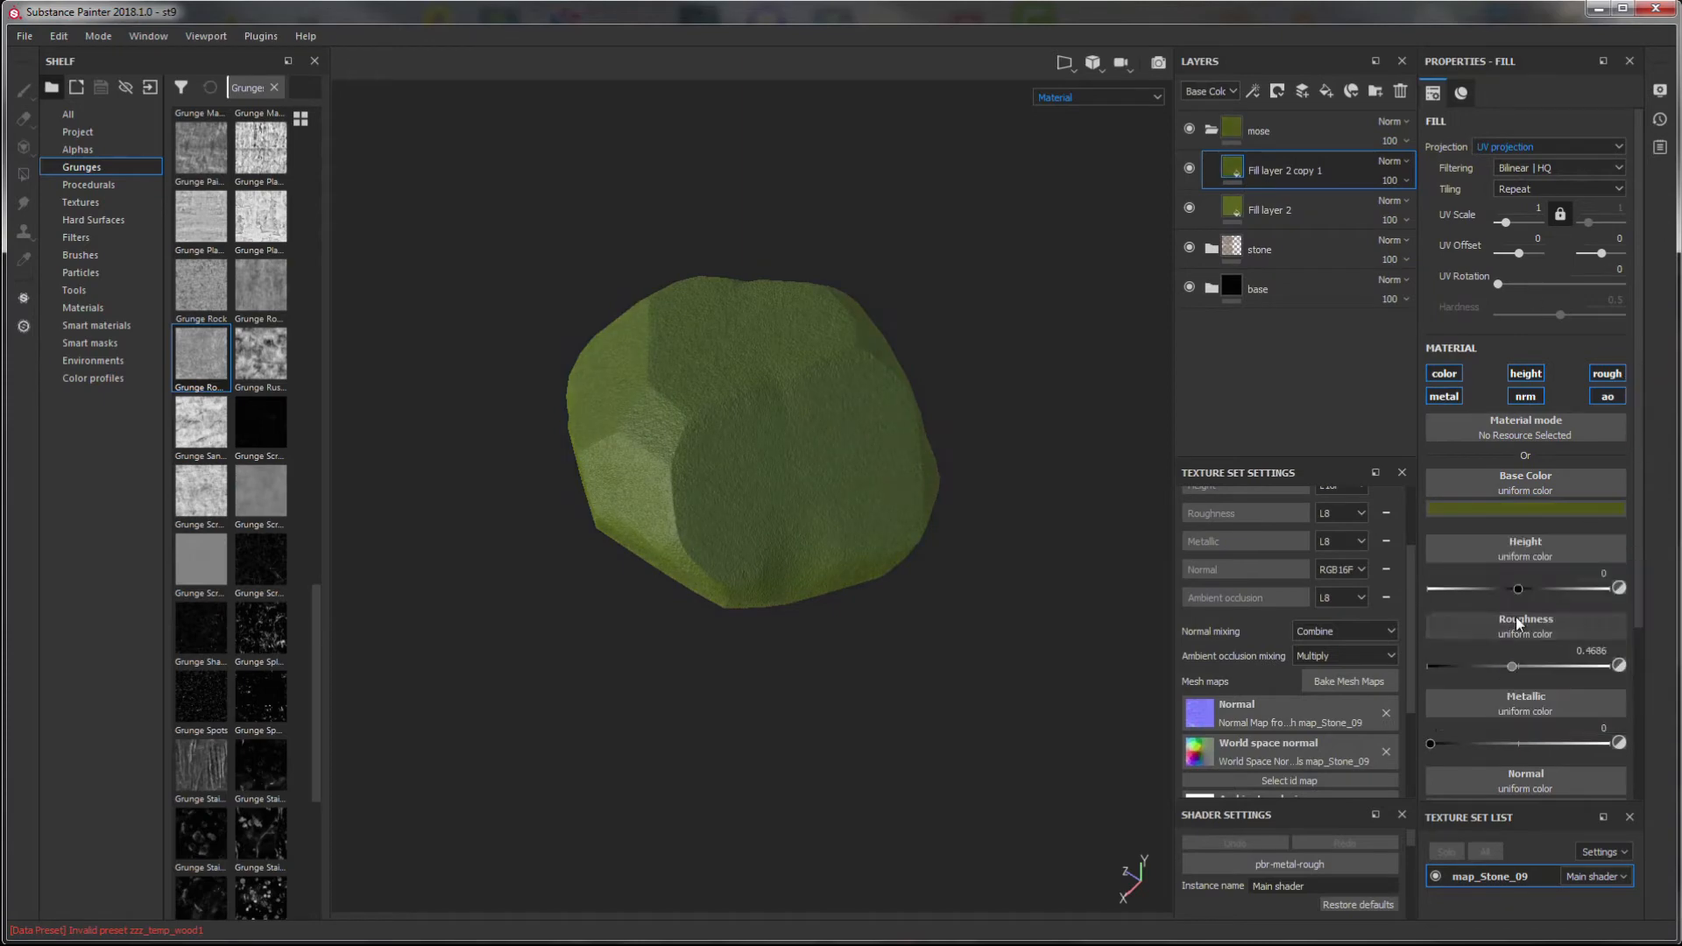
pyautogui.moveTo(1516, 671); pyautogui.dragTo(1522, 670)
# - Add a black mask to Fill layer 2 copy 1 and apply a Grunge Rock fill to that mask
pyautogui.rightClick(1226, 175)
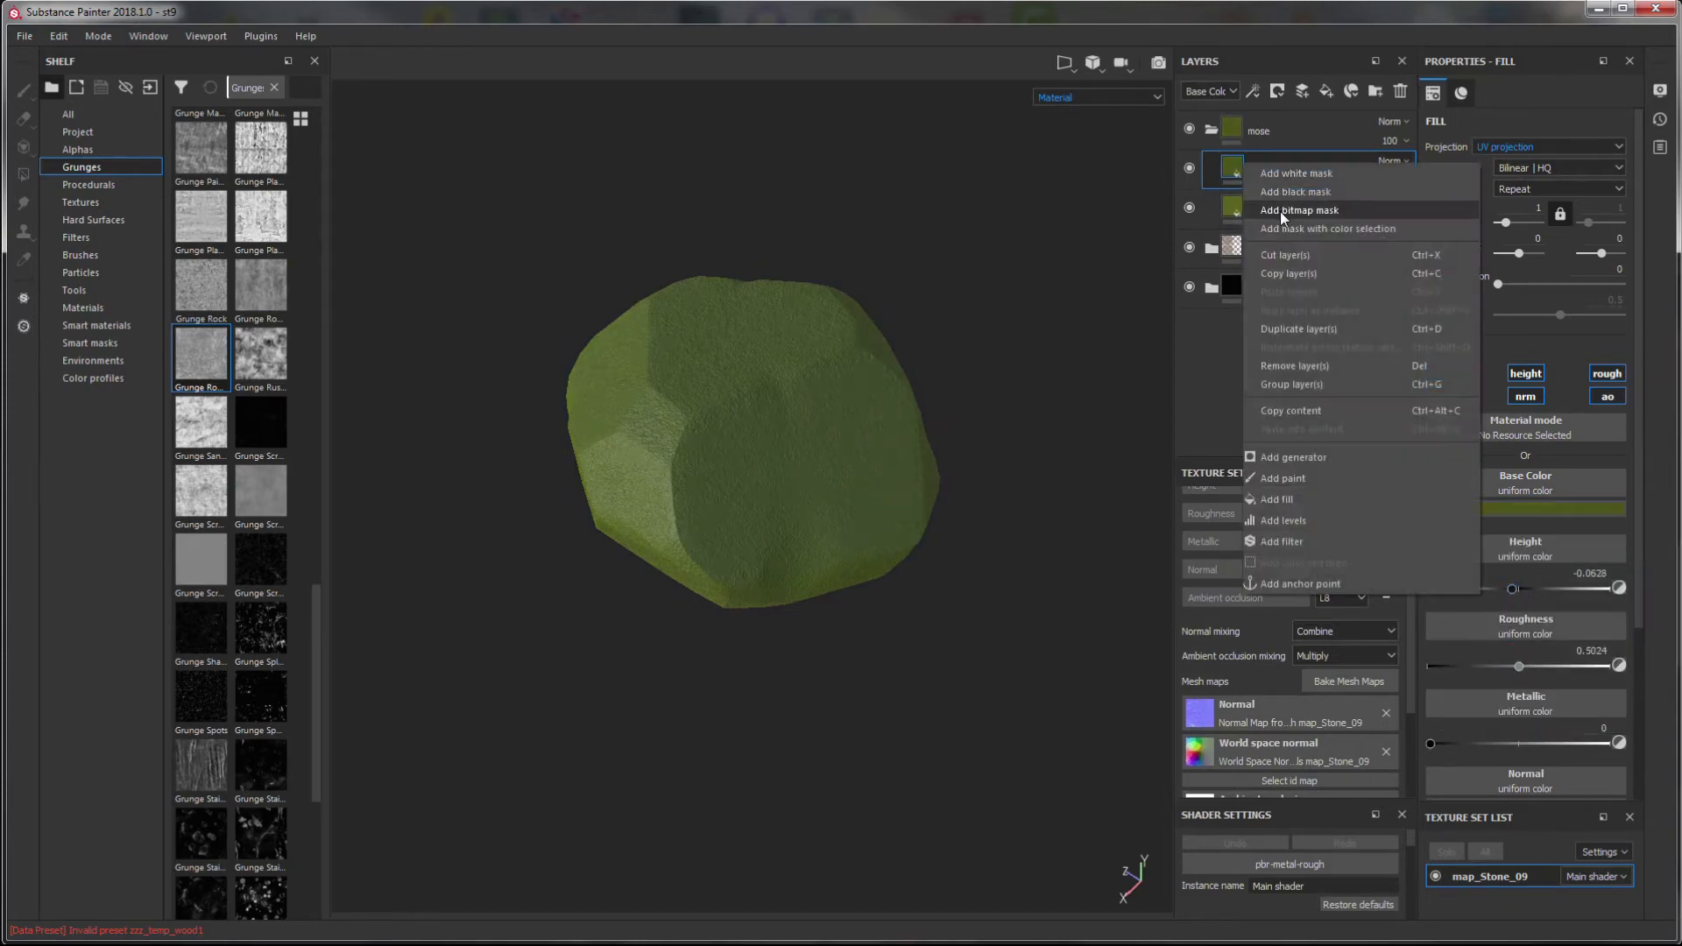
pyautogui.click(1288, 191)
pyautogui.rightClick(1261, 166)
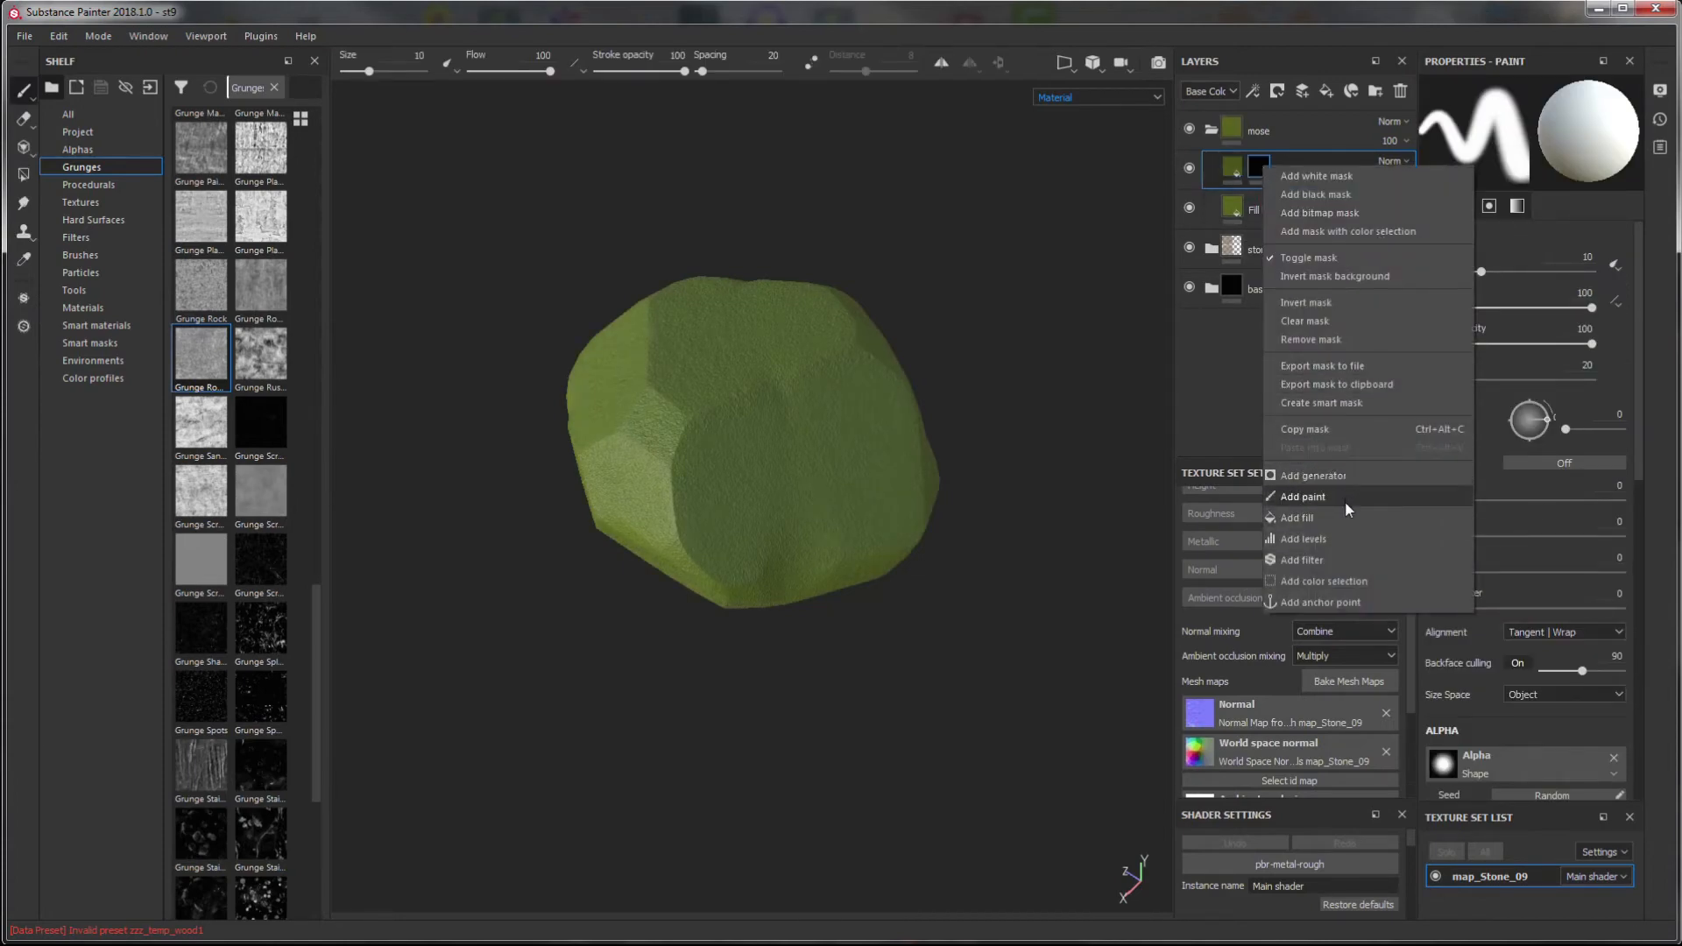
pyautogui.click(1340, 518)
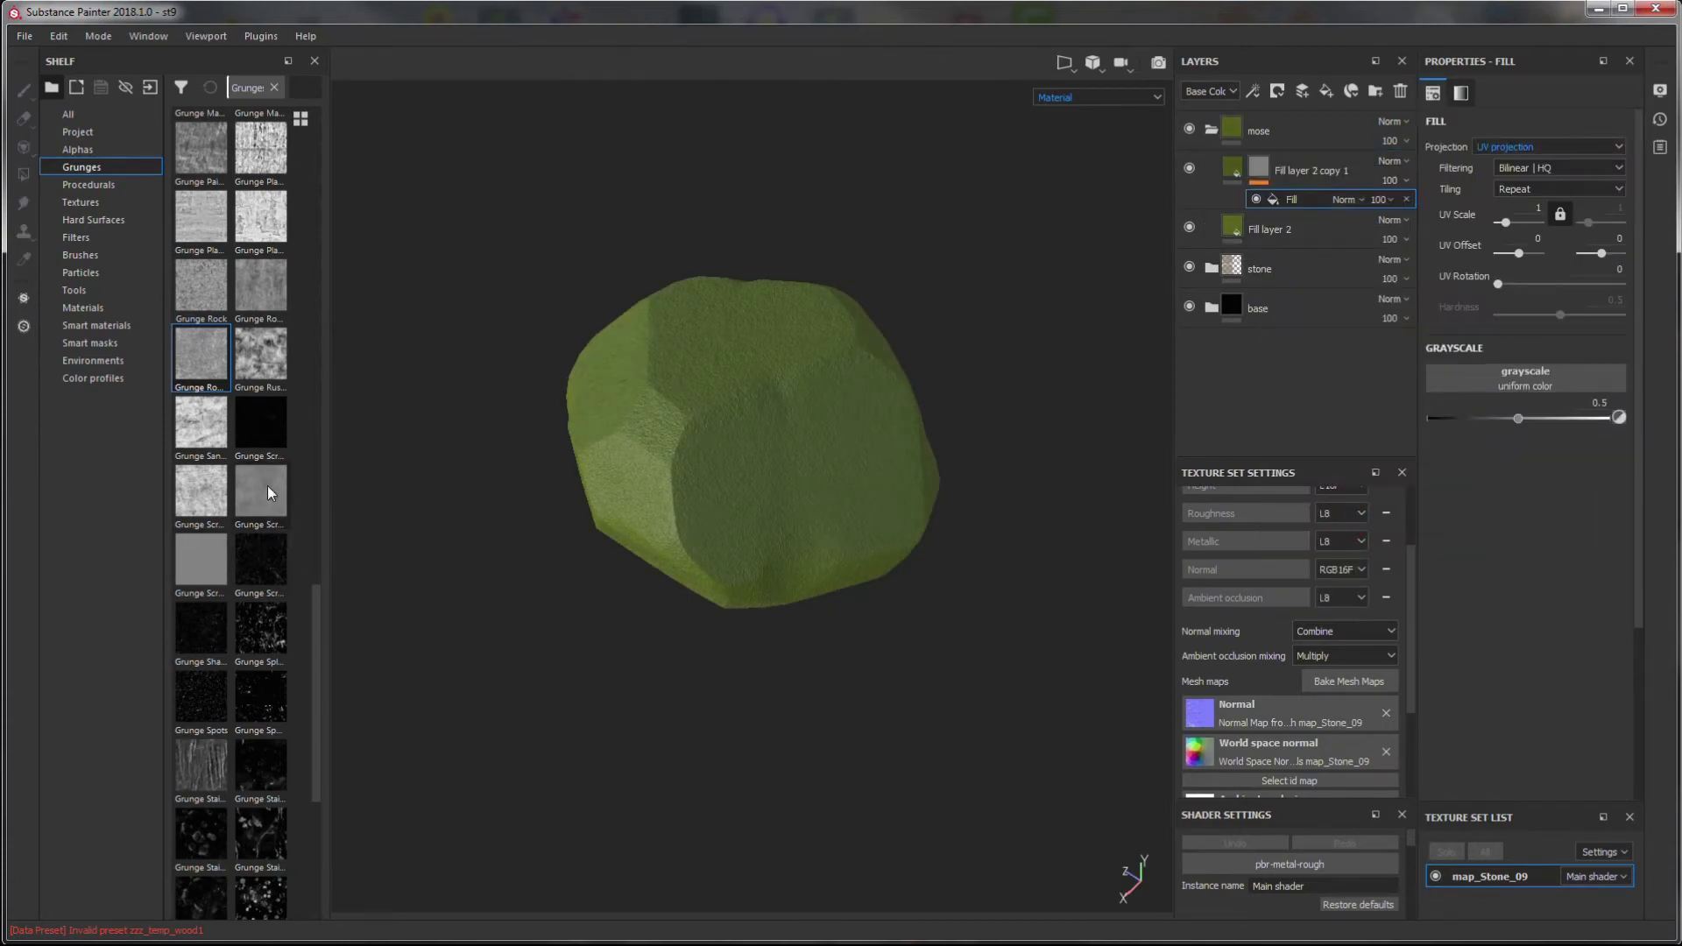
pyautogui.moveTo(268, 492)
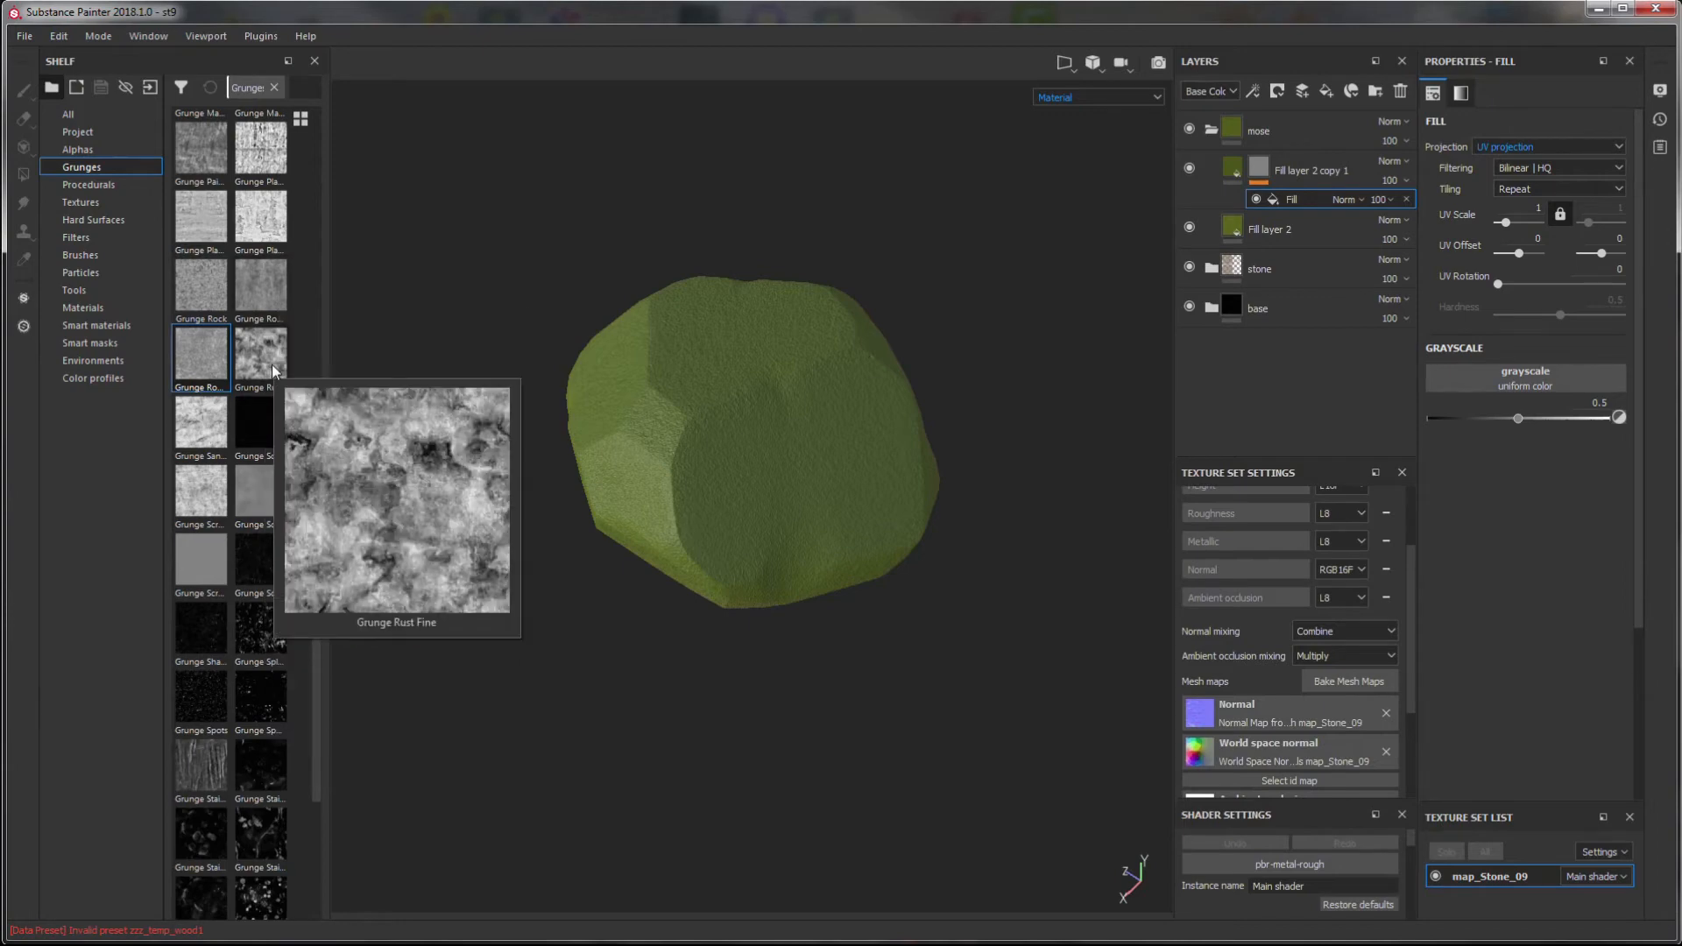
pyautogui.moveTo(217, 361)
pyautogui.moveTo(200, 285); pyautogui.dragTo(1519, 384)
# - Set the Grunge Rock mask fill to tri-planar projection with a UV scale of 2
pyautogui.moveTo(999, 474)
pyautogui.keyDown('alt'); pyautogui.mouseDown(button='right')
pyautogui.moveTo(1043, 490)
pyautogui.moveTo(1016, 482)
pyautogui.mouseUp(button='right'); pyautogui.keyUp('alt')
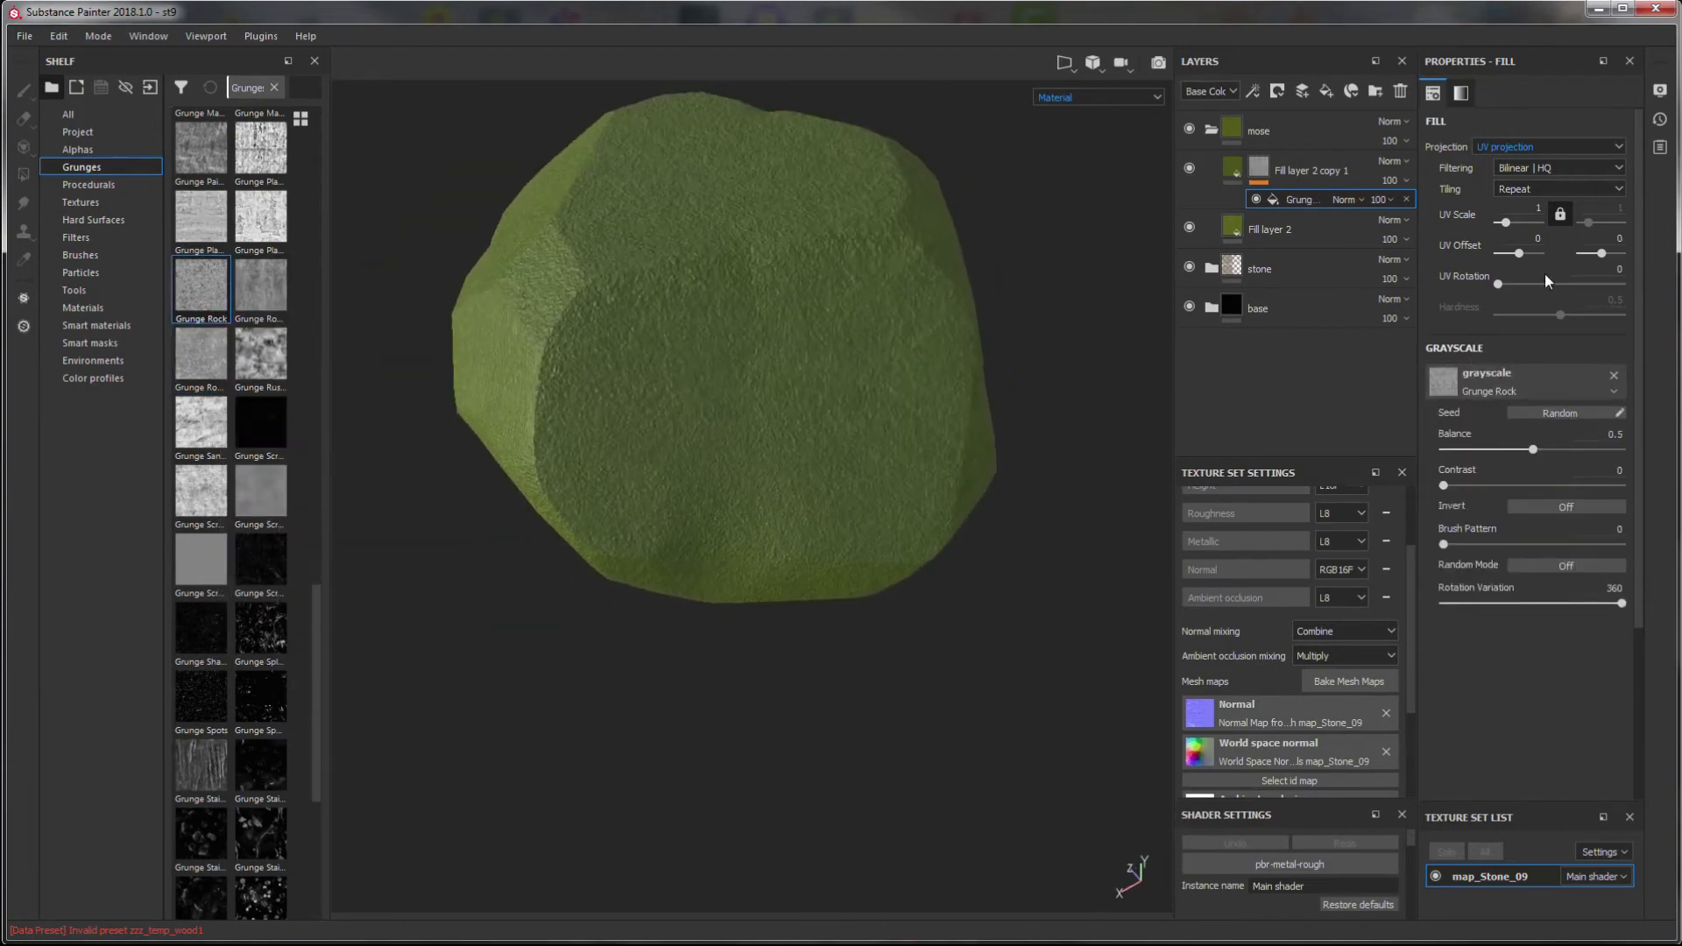
pyautogui.click(1525, 146)
pyautogui.click(1522, 174)
pyautogui.write('2')
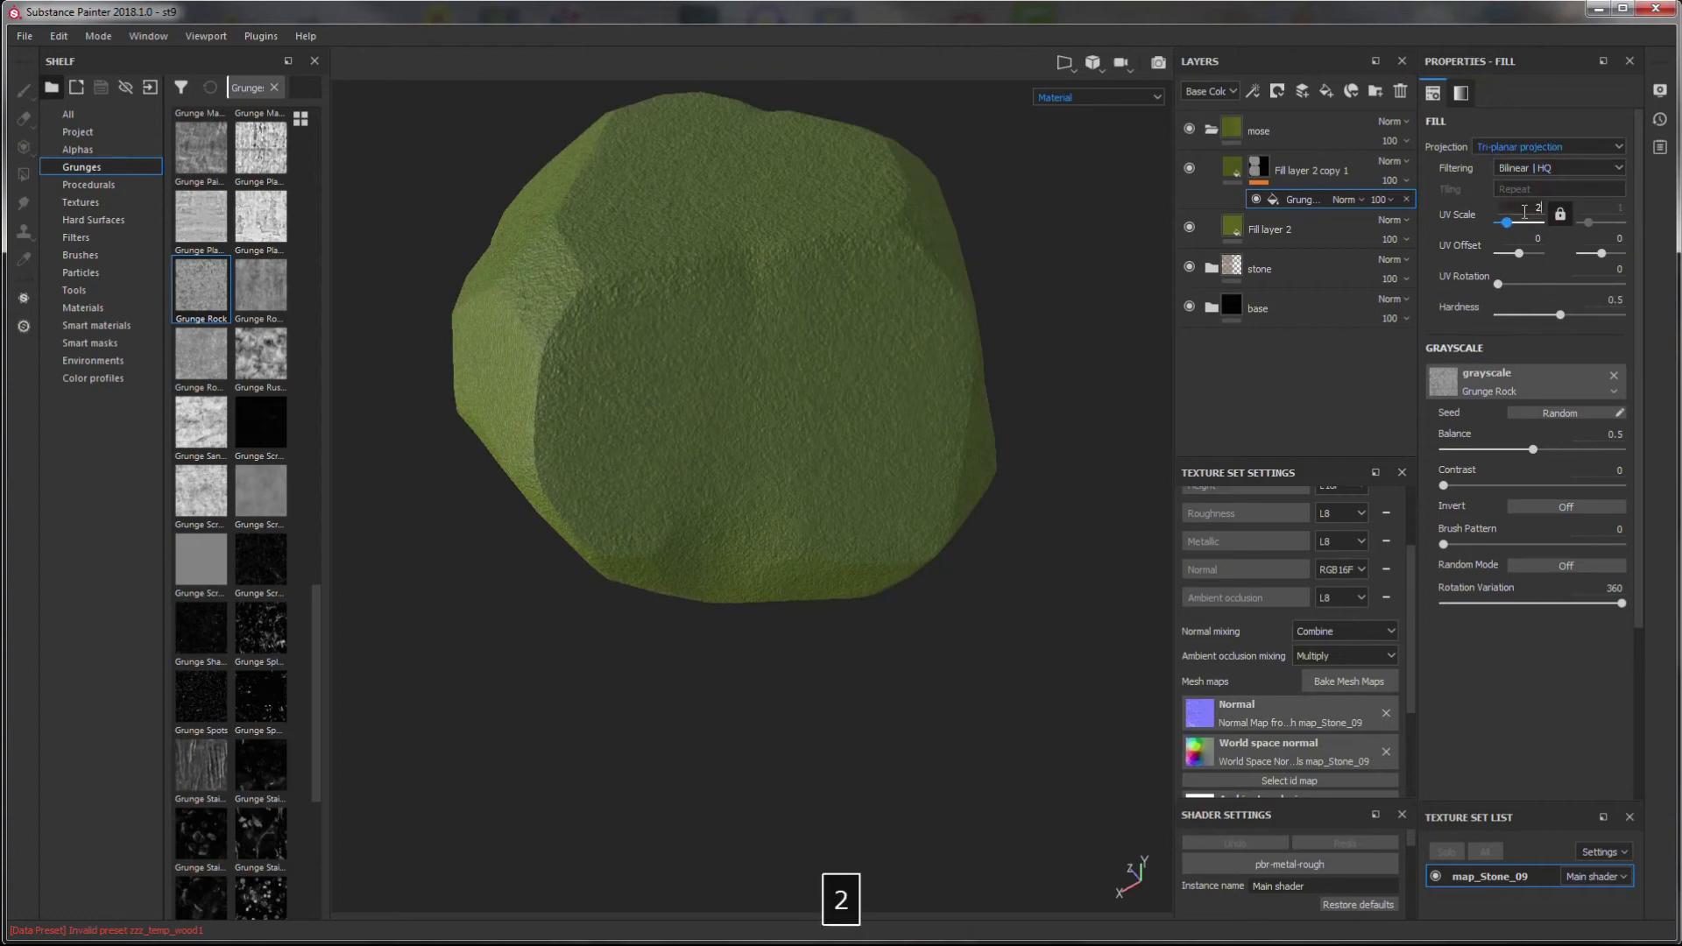
pyautogui.press('Return')
pyautogui.keyDown('alt'); pyautogui.moveTo(996, 488); pyautogui.dragTo(914, 275); pyautogui.keyUp('alt')
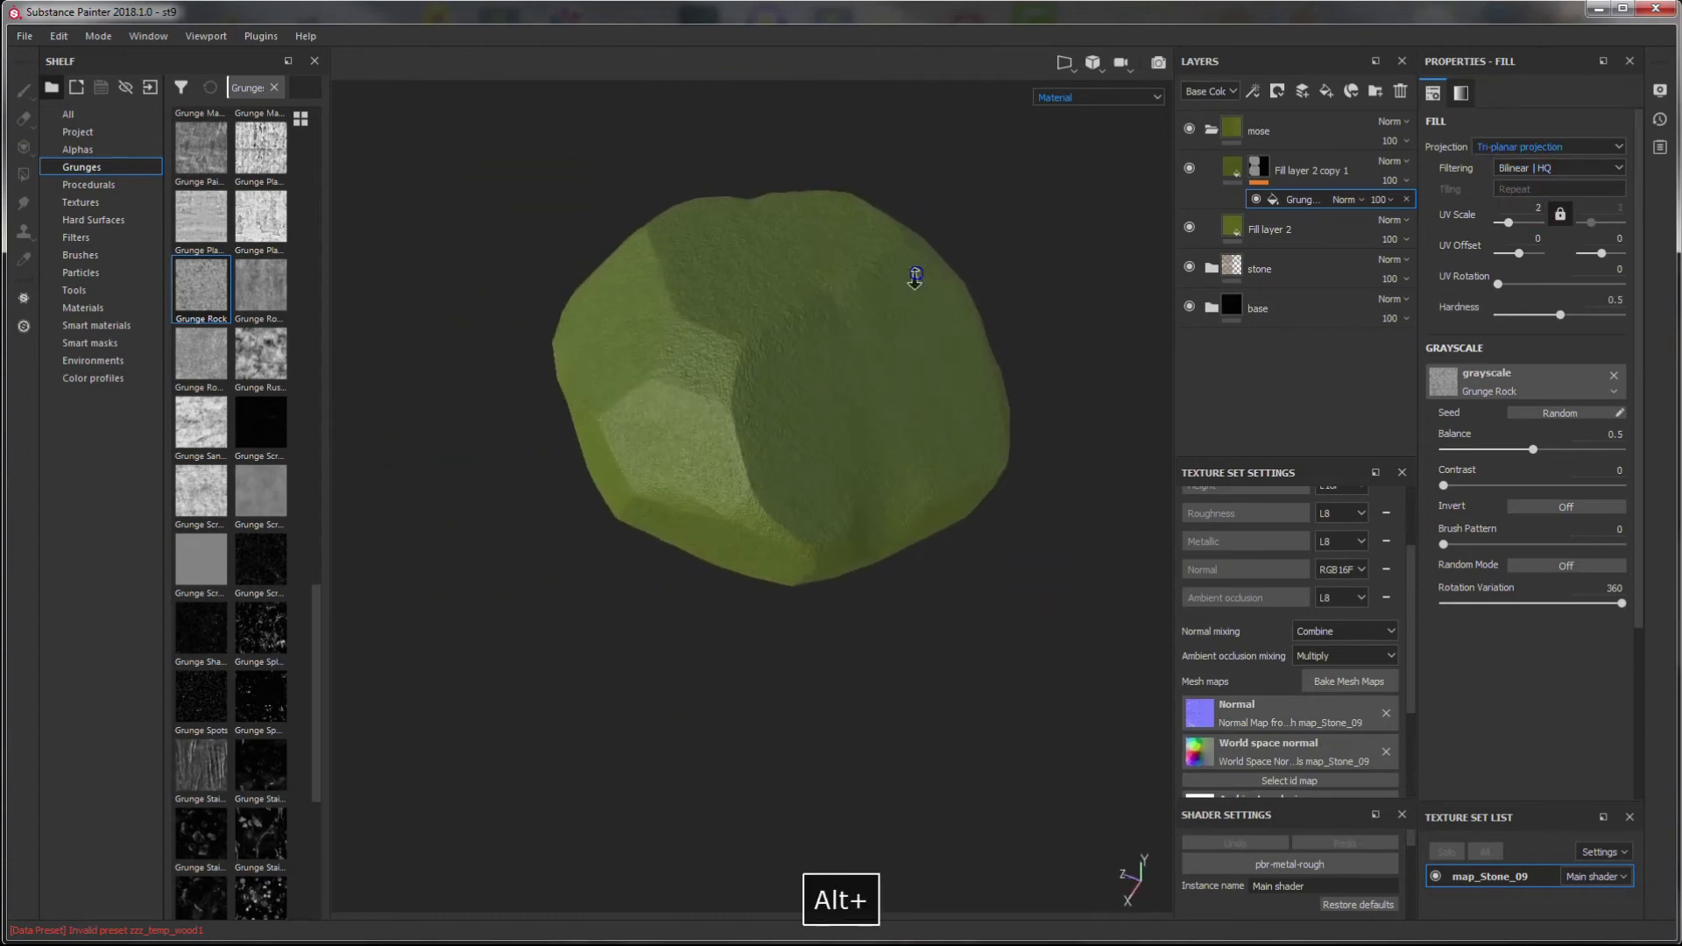
pyautogui.keyDown('alt'); pyautogui.moveTo(914, 275); pyautogui.dragTo(964, 263, button='right'); pyautogui.keyUp('alt')
# - Adjust the dark olive base color of Fill layer 2 copy 1 to a brightness value of about 0.07
pyautogui.click(1236, 169)
pyautogui.click(1585, 512)
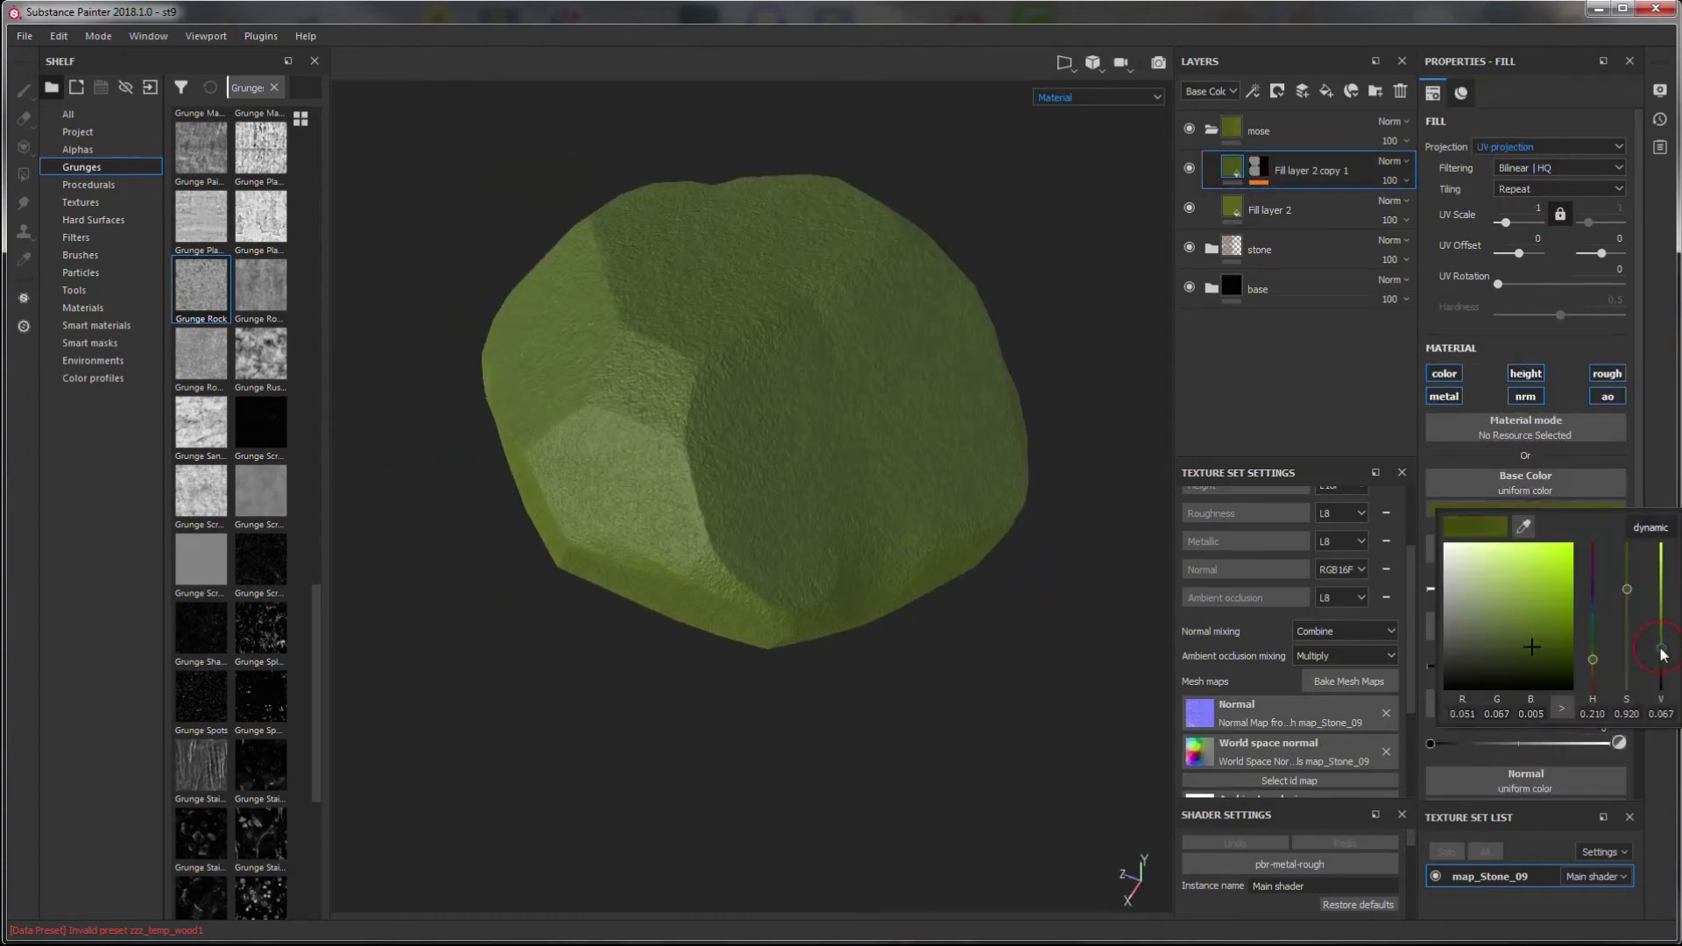
pyautogui.keyDown('alt'); pyautogui.moveTo(911, 429); pyautogui.dragTo(818, 436); pyautogui.keyUp('alt')
pyautogui.keyDown('alt'); pyautogui.moveTo(819, 436); pyautogui.dragTo(927, 495, button='right'); pyautogui.keyUp('alt')
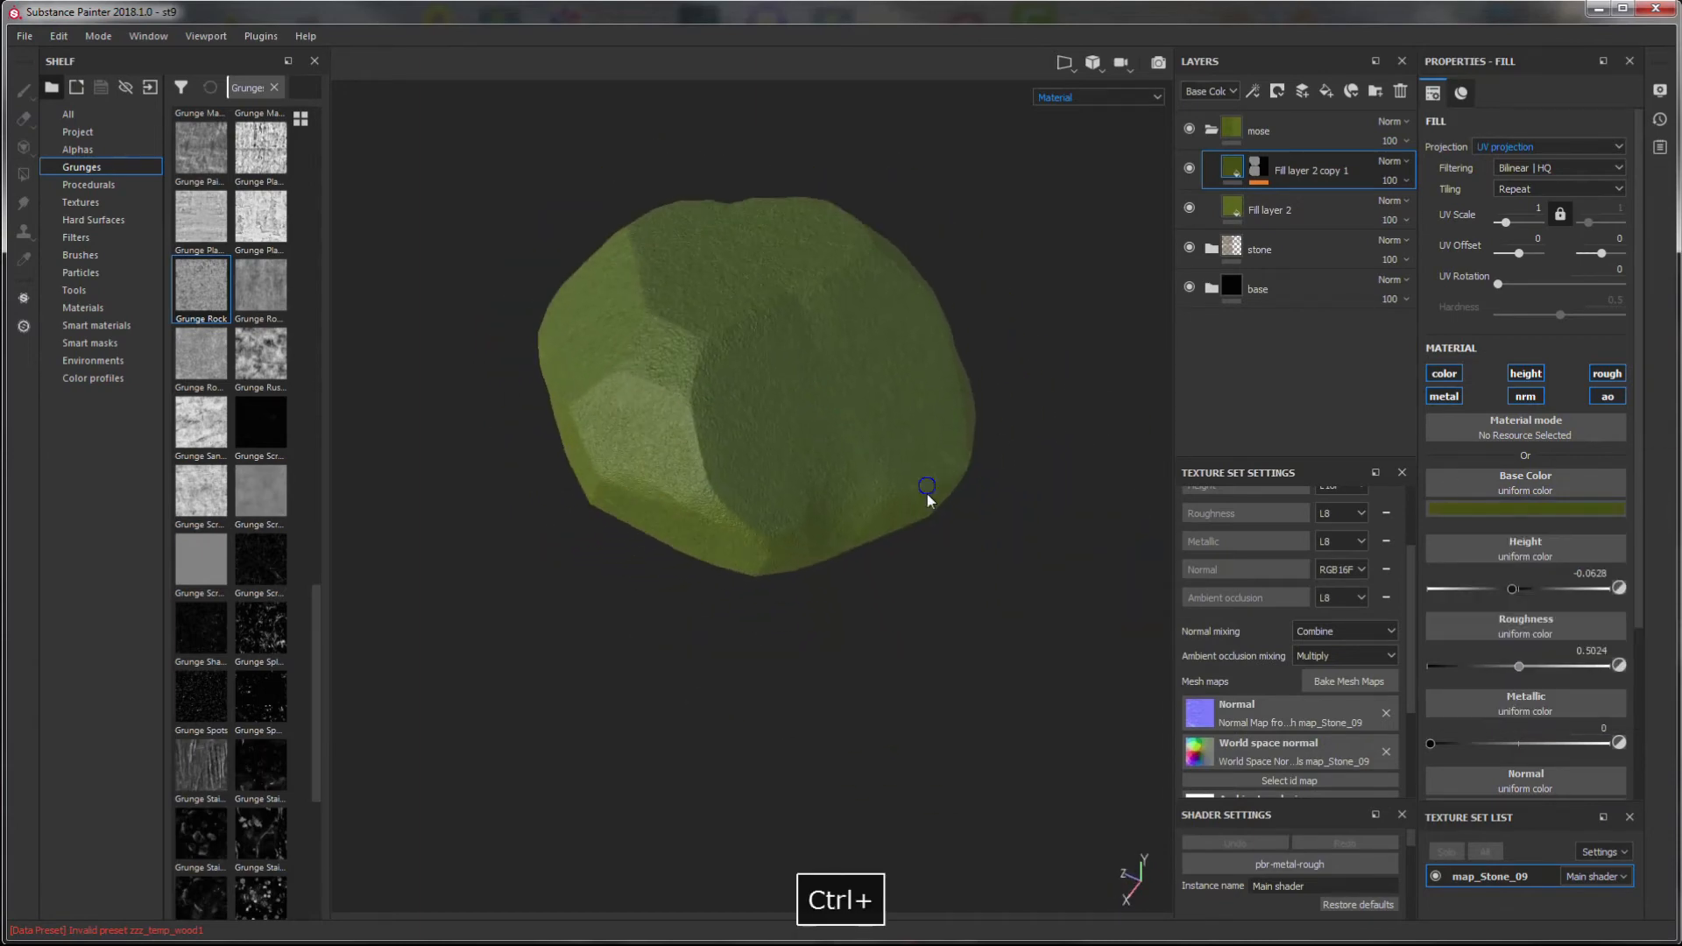
# - Hide the mose folder and add a tri-planar Grunge Scratches Rough fill to the mask of the dirt layer inside stone
pyautogui.click(1211, 248)
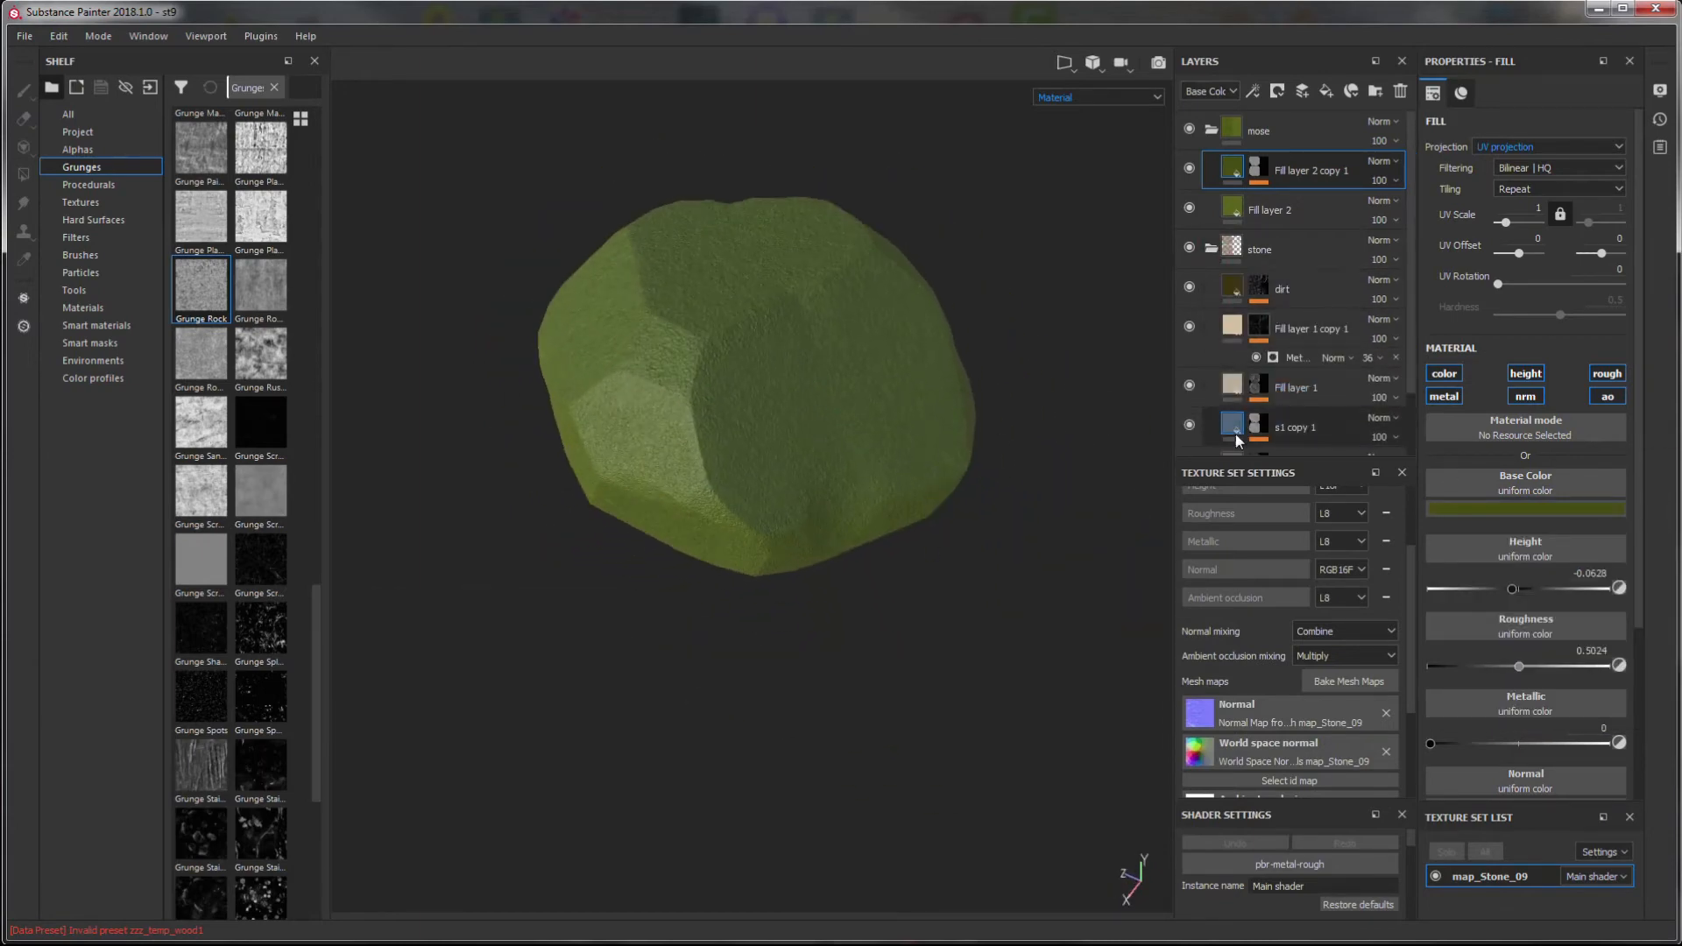
pyautogui.click(1259, 289)
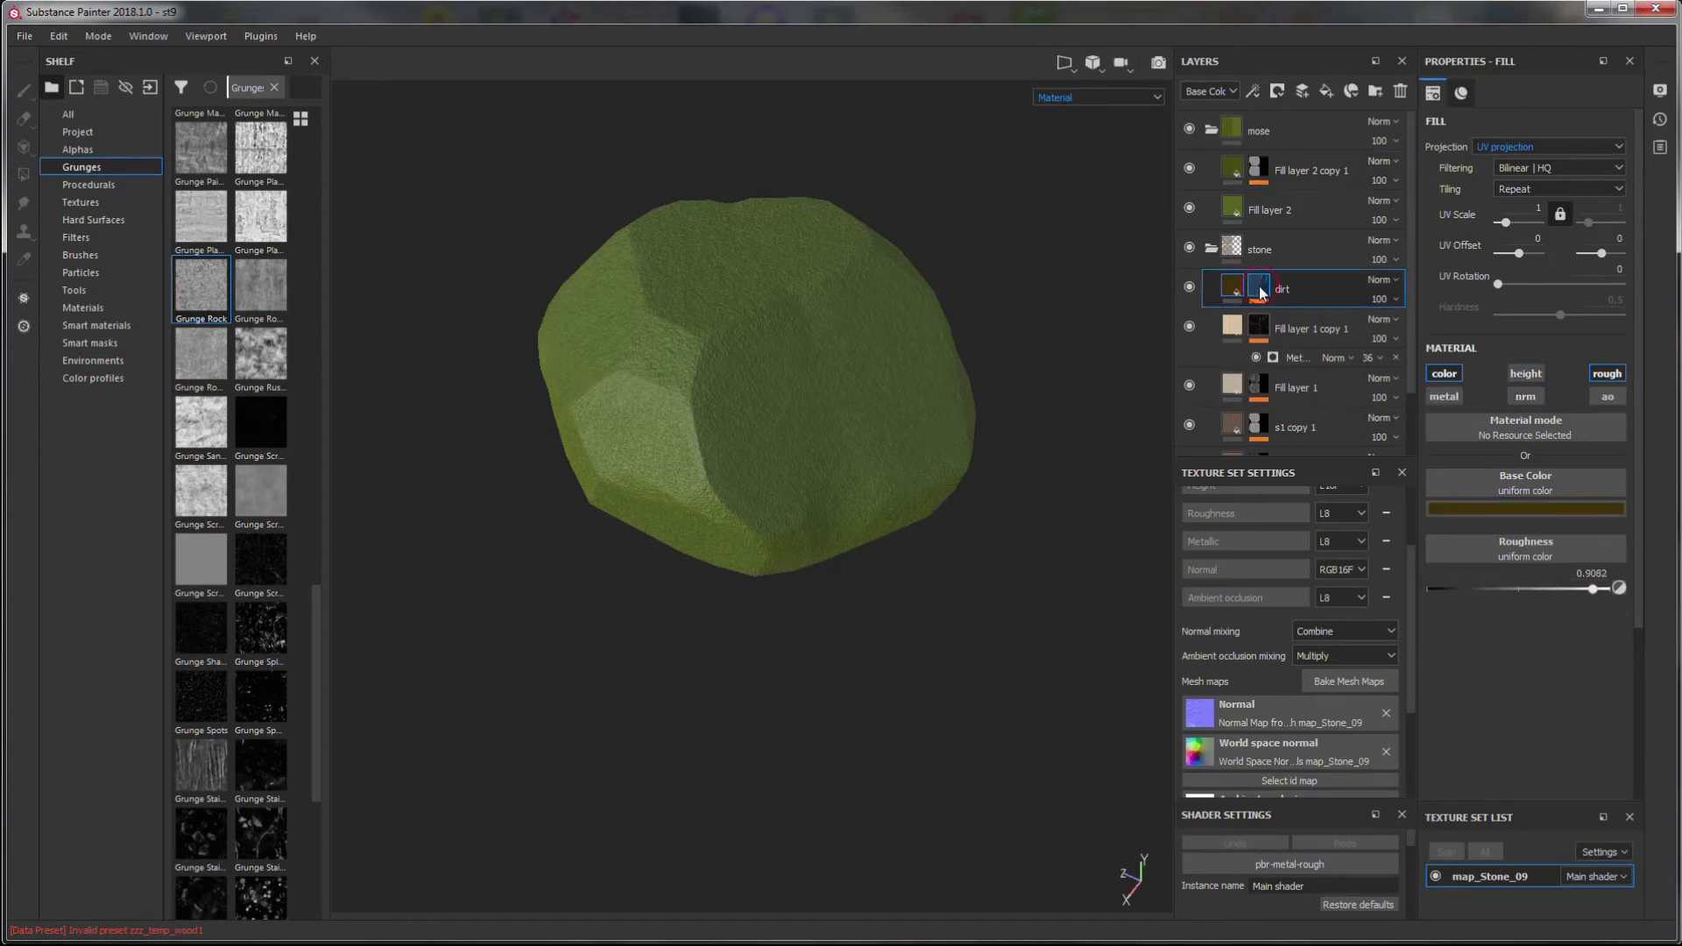
pyautogui.click(1189, 128)
pyautogui.rightClick(1263, 282)
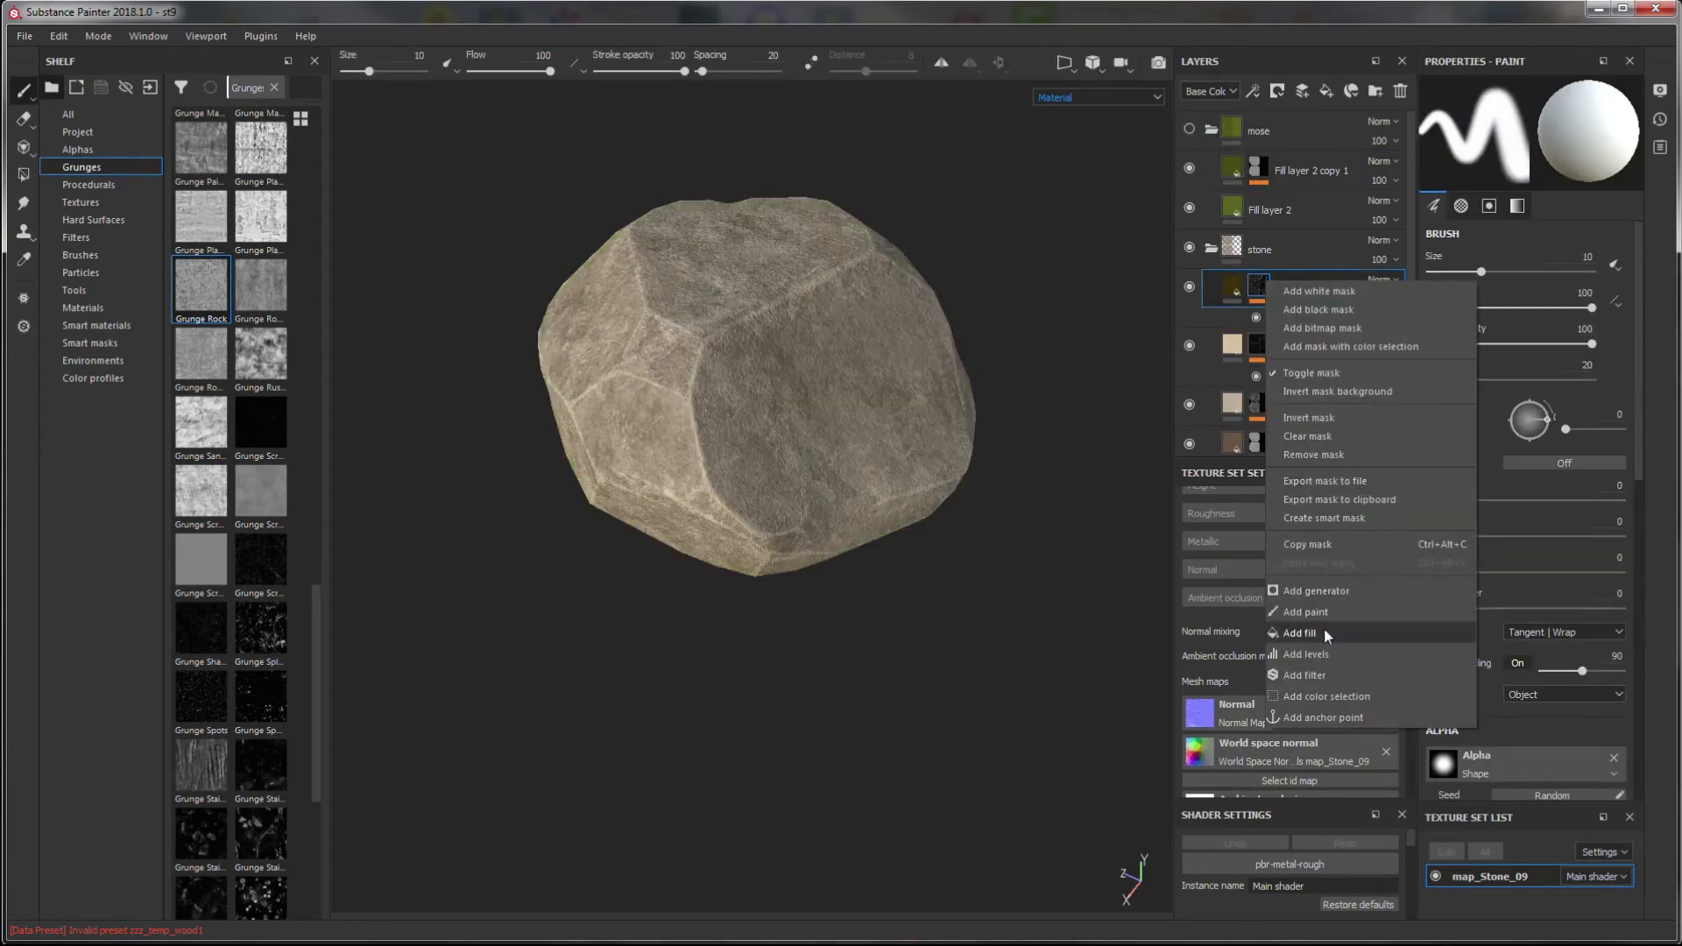
pyautogui.click(1300, 632)
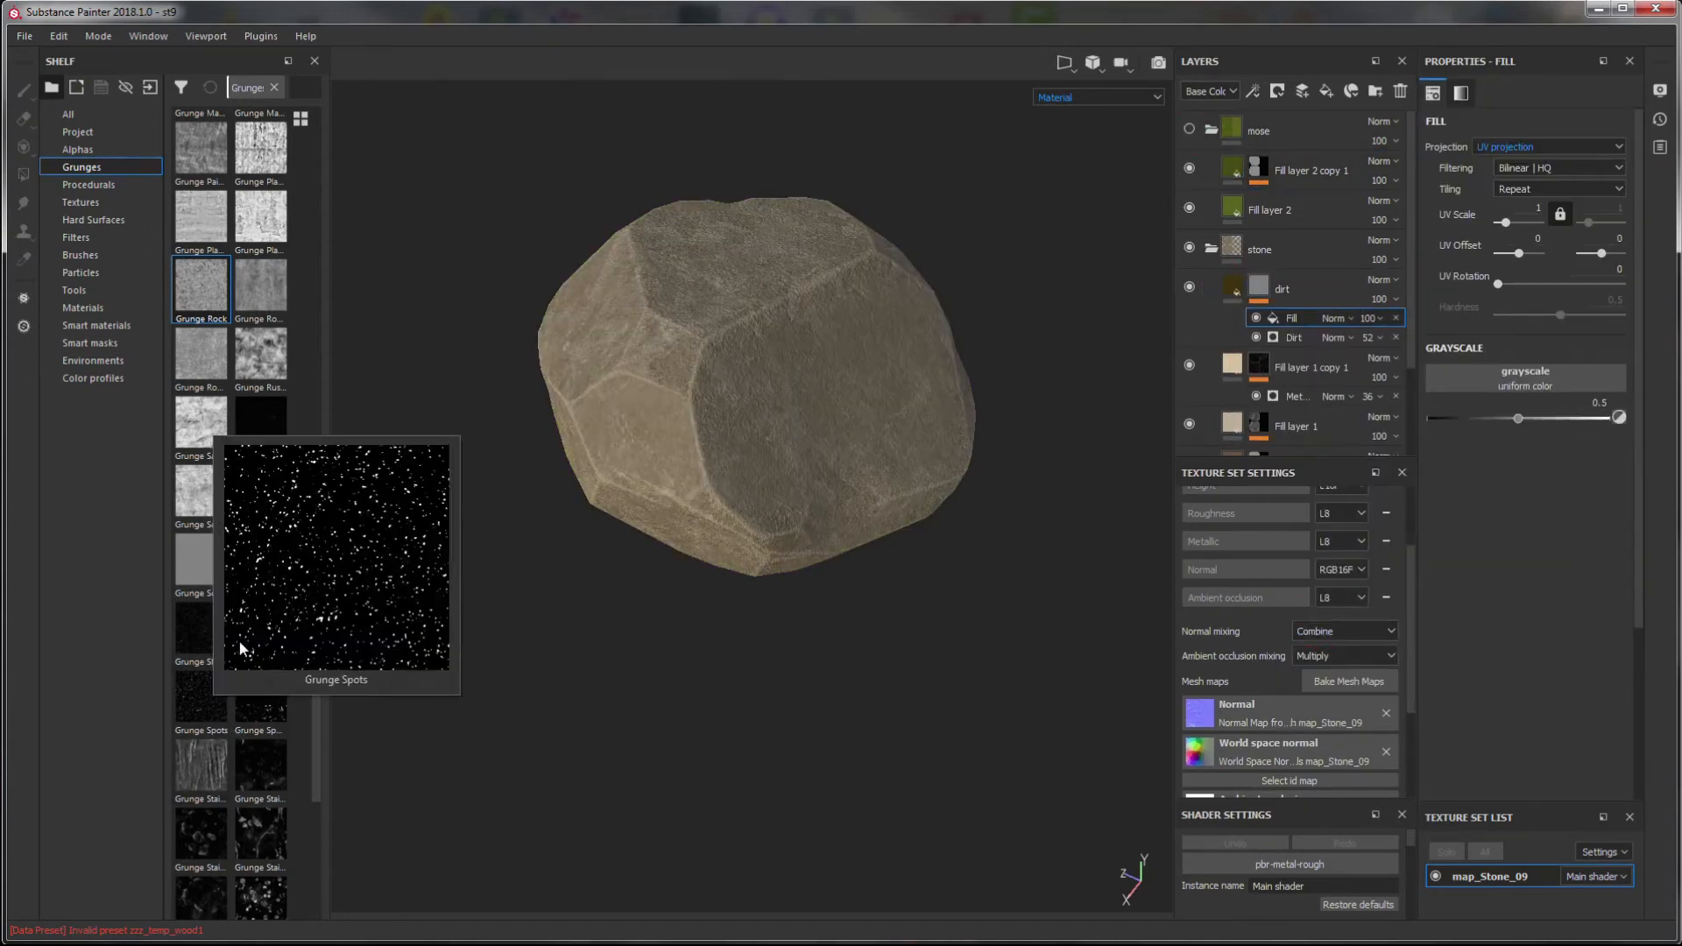
pyautogui.moveTo(260, 565); pyautogui.dragTo(1556, 376)
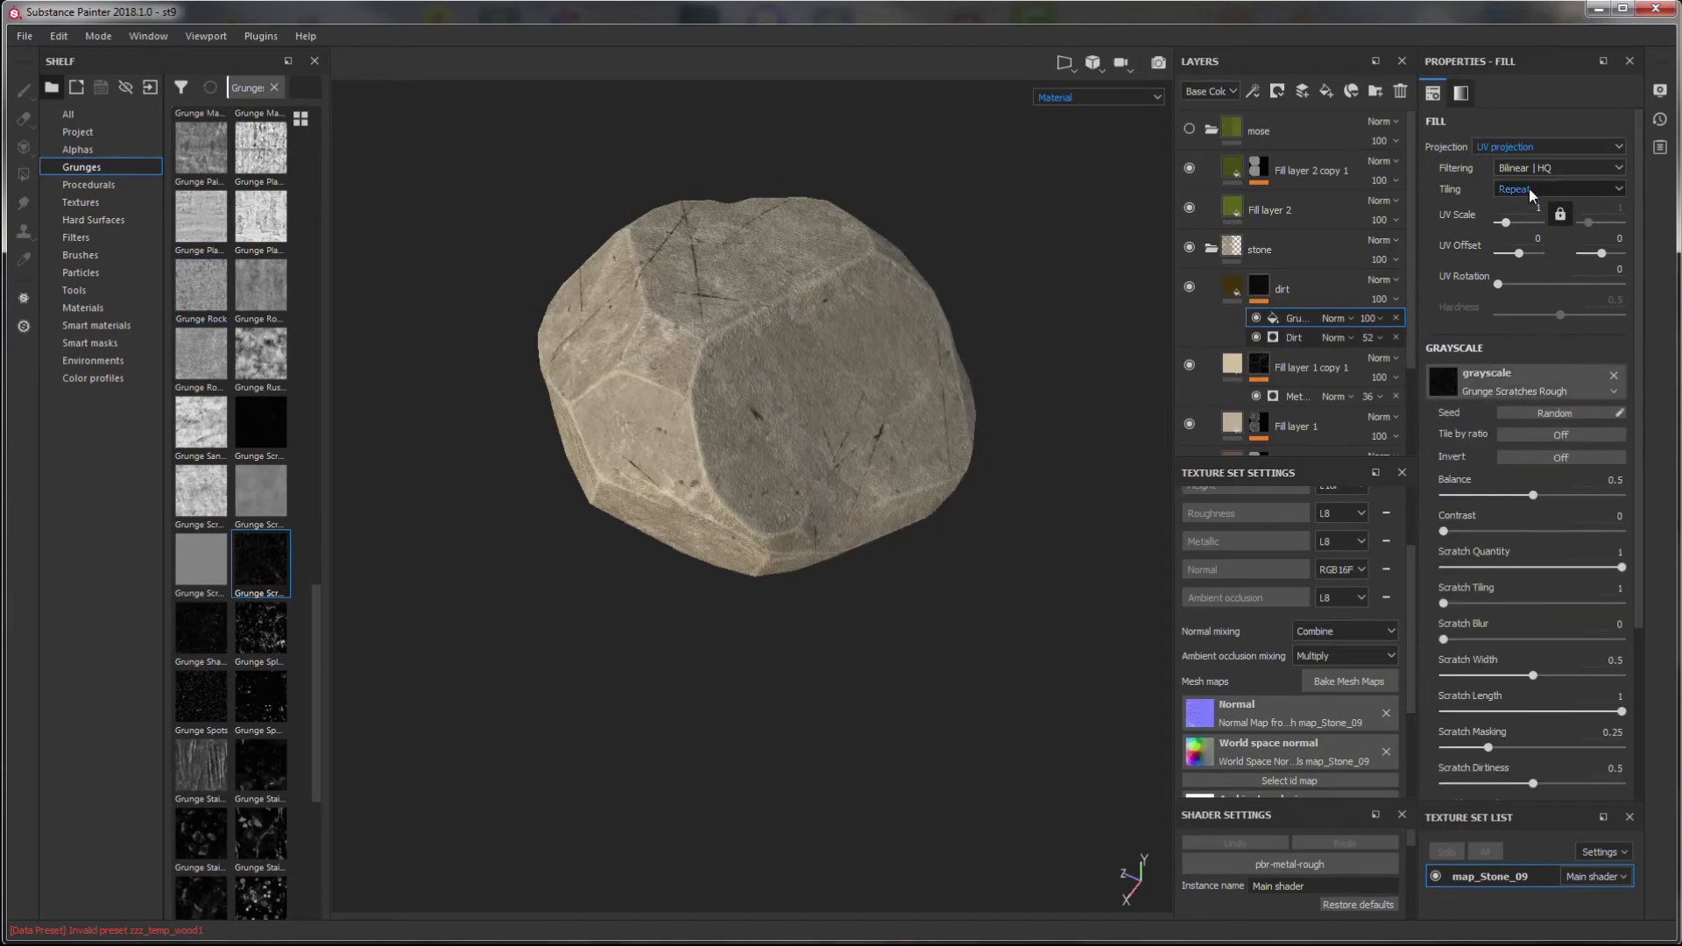
pyautogui.click(1524, 147)
pyautogui.click(1505, 179)
pyautogui.keyDown('alt'); pyautogui.moveTo(1026, 567); pyautogui.dragTo(933, 543); pyautogui.keyUp('alt')
pyautogui.keyDown('alt'); pyautogui.moveTo(933, 543); pyautogui.dragTo(1189, 416, button='right'); pyautogui.keyUp('alt')
# - Enable the height channel on the dirt layer and set its height to about -0.08
pyautogui.click(1232, 286)
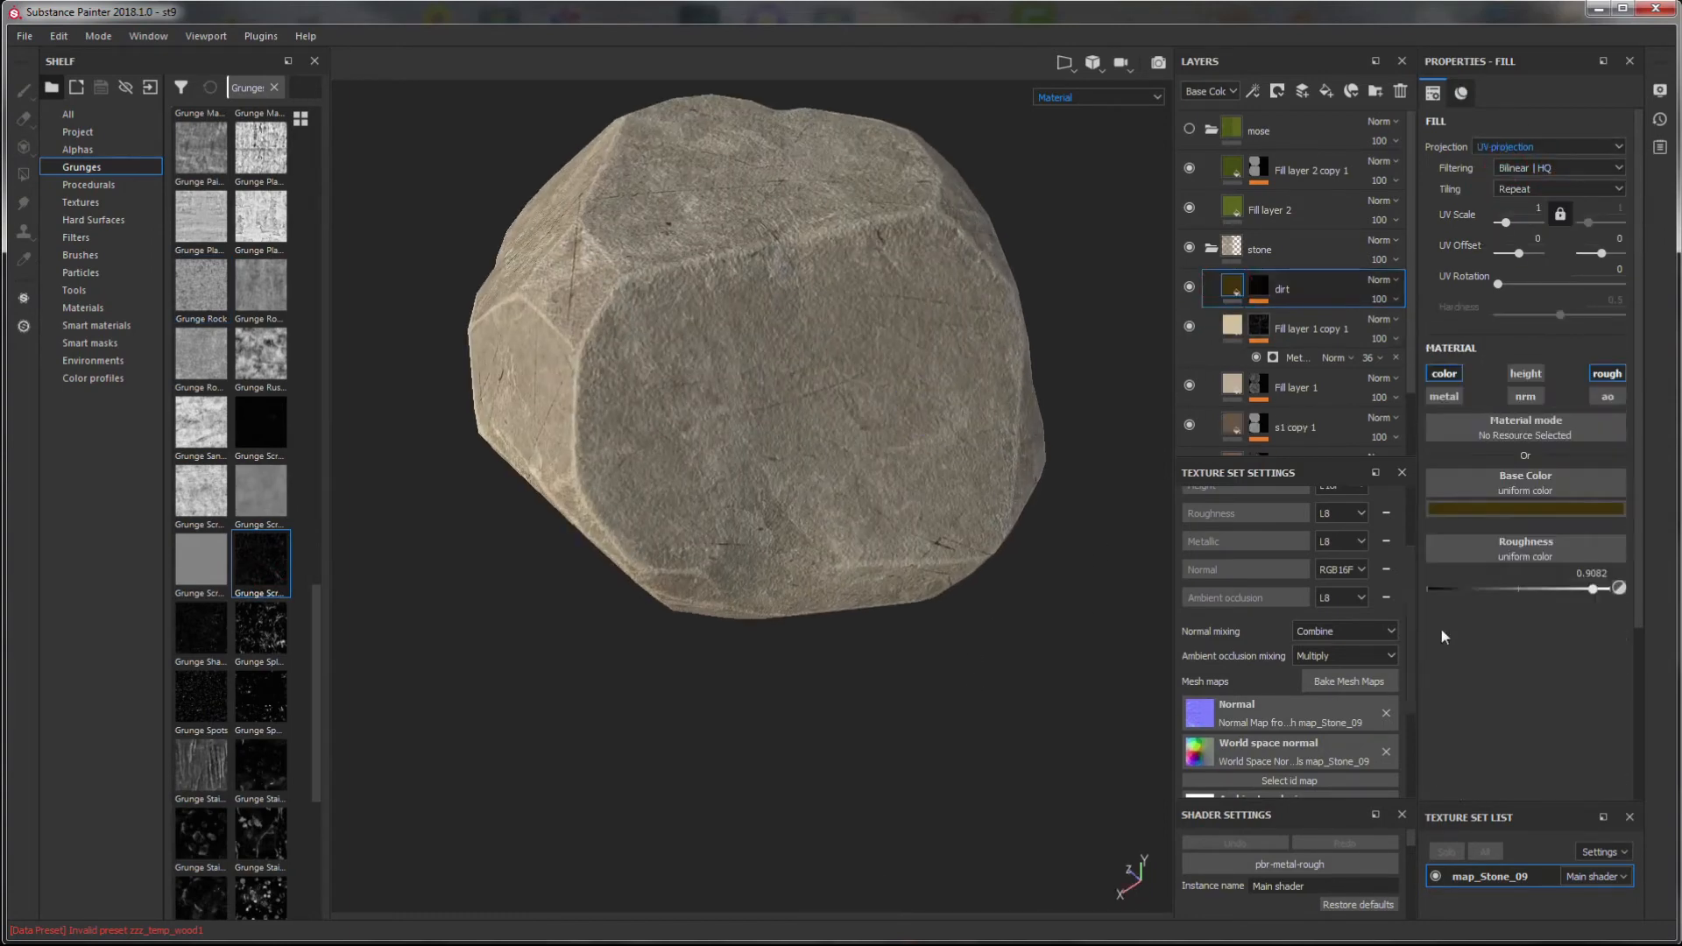
pyautogui.click(1525, 374)
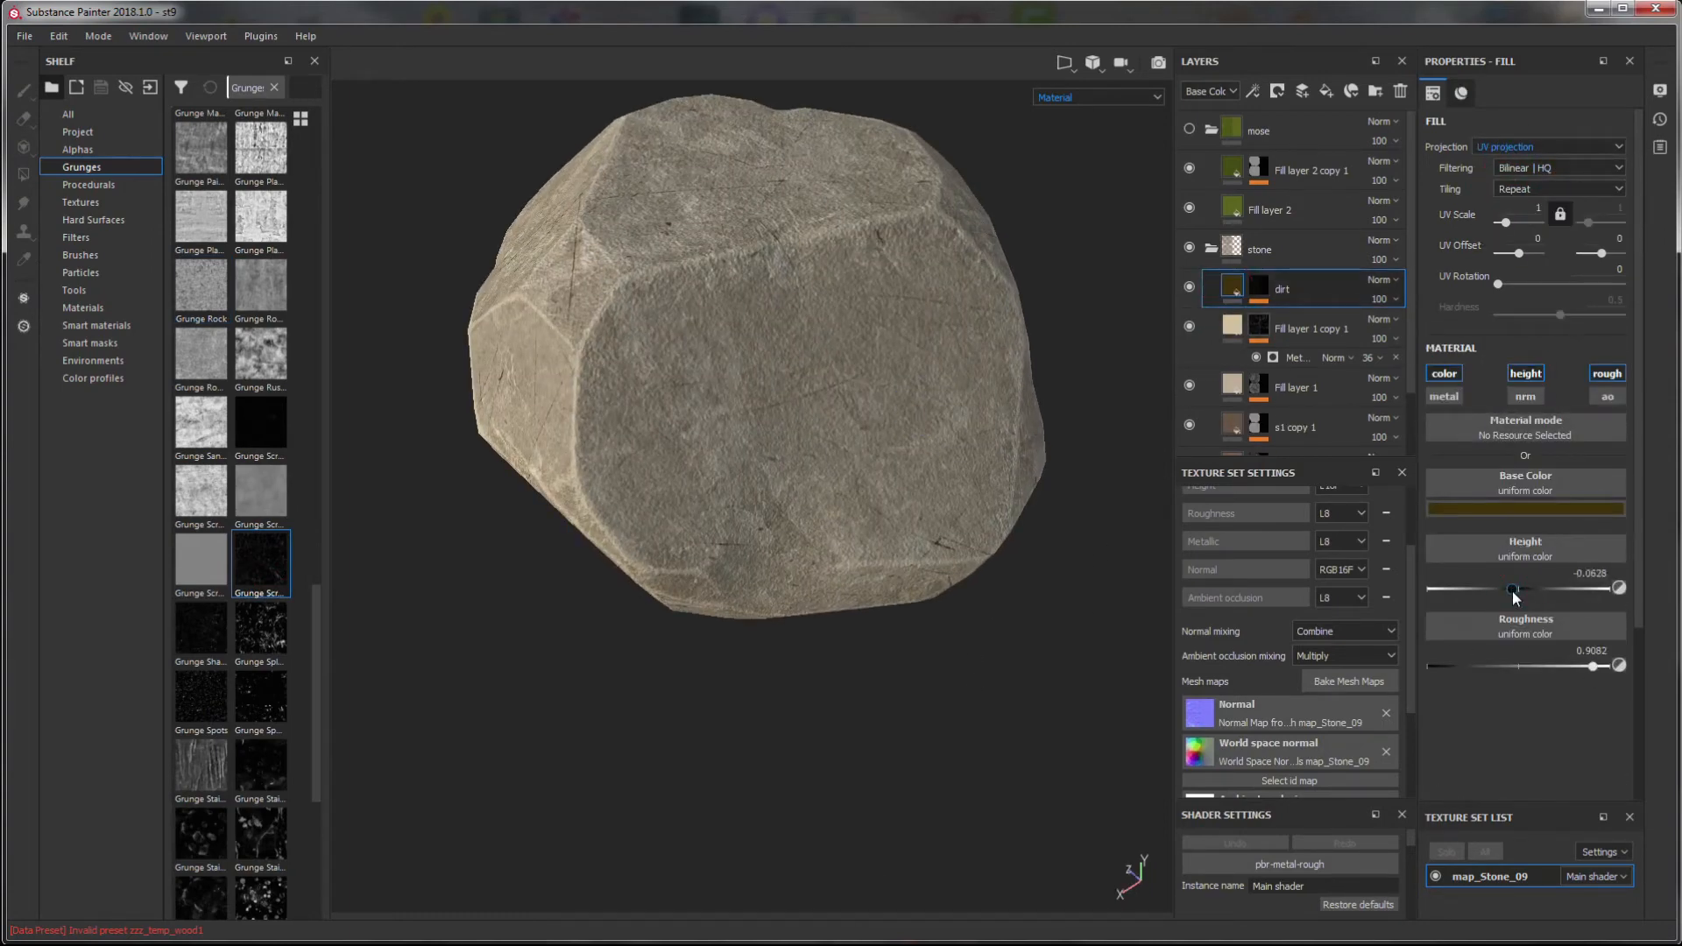
pyautogui.keyDown('alt'); pyautogui.moveTo(1032, 552); pyautogui.dragTo(1069, 490); pyautogui.keyUp('alt')
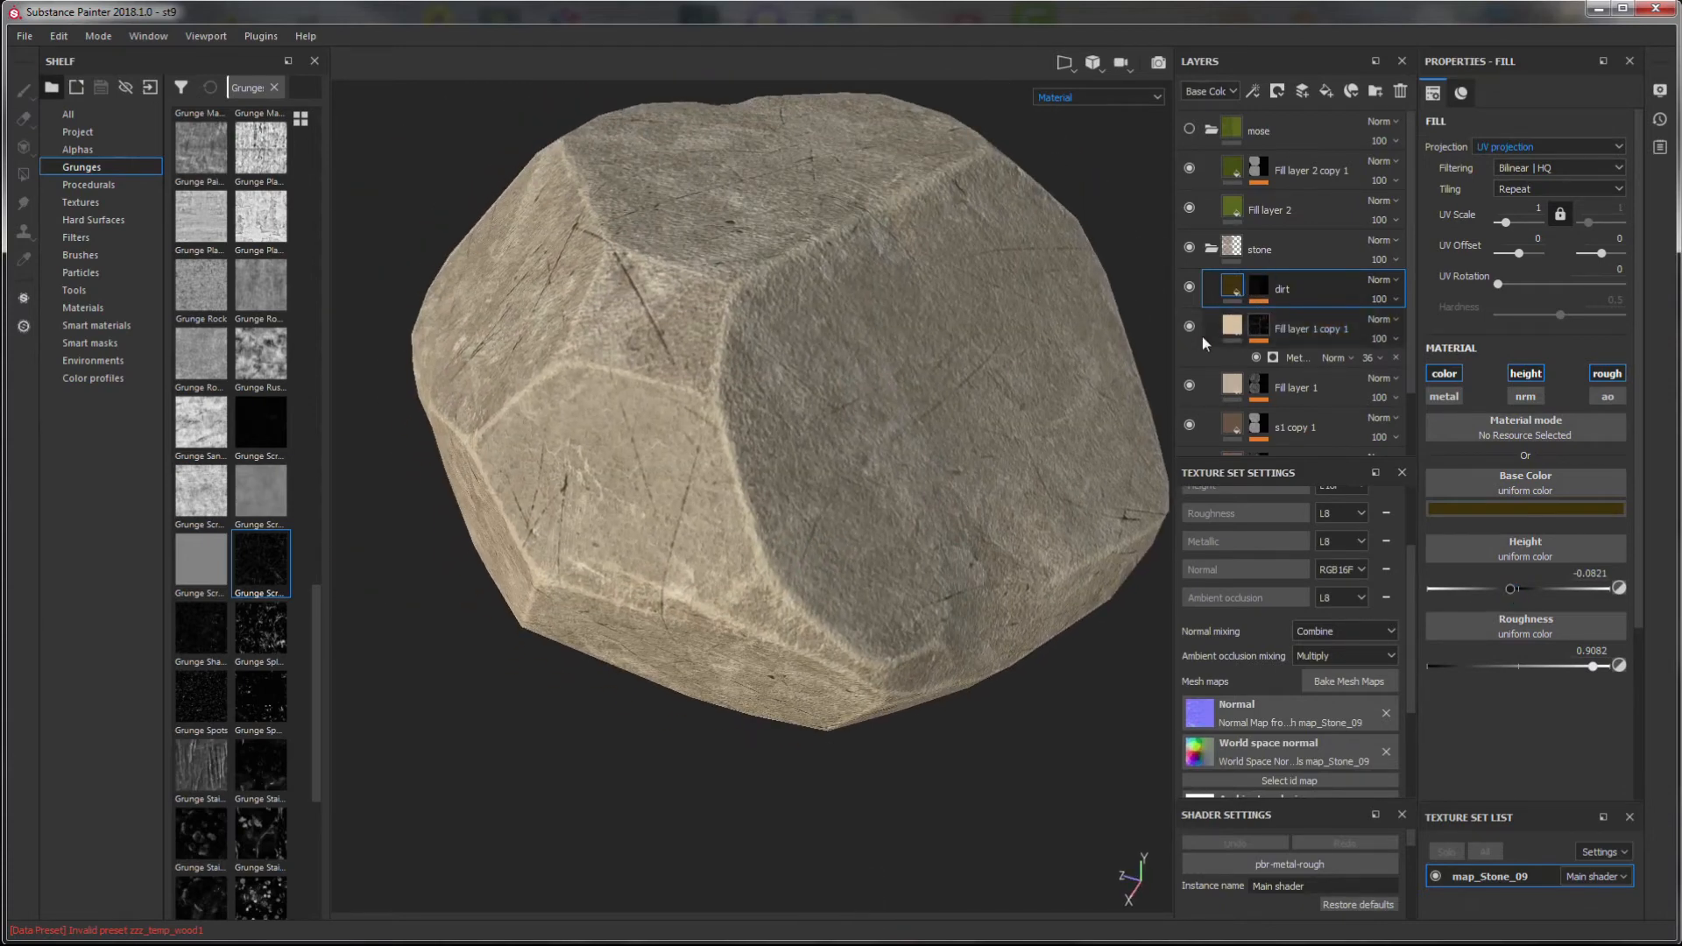
# - Set the scratches fill in the dirt mask to Screen blending with an opacity of 76
pyautogui.click(1259, 284)
pyautogui.click(1336, 318)
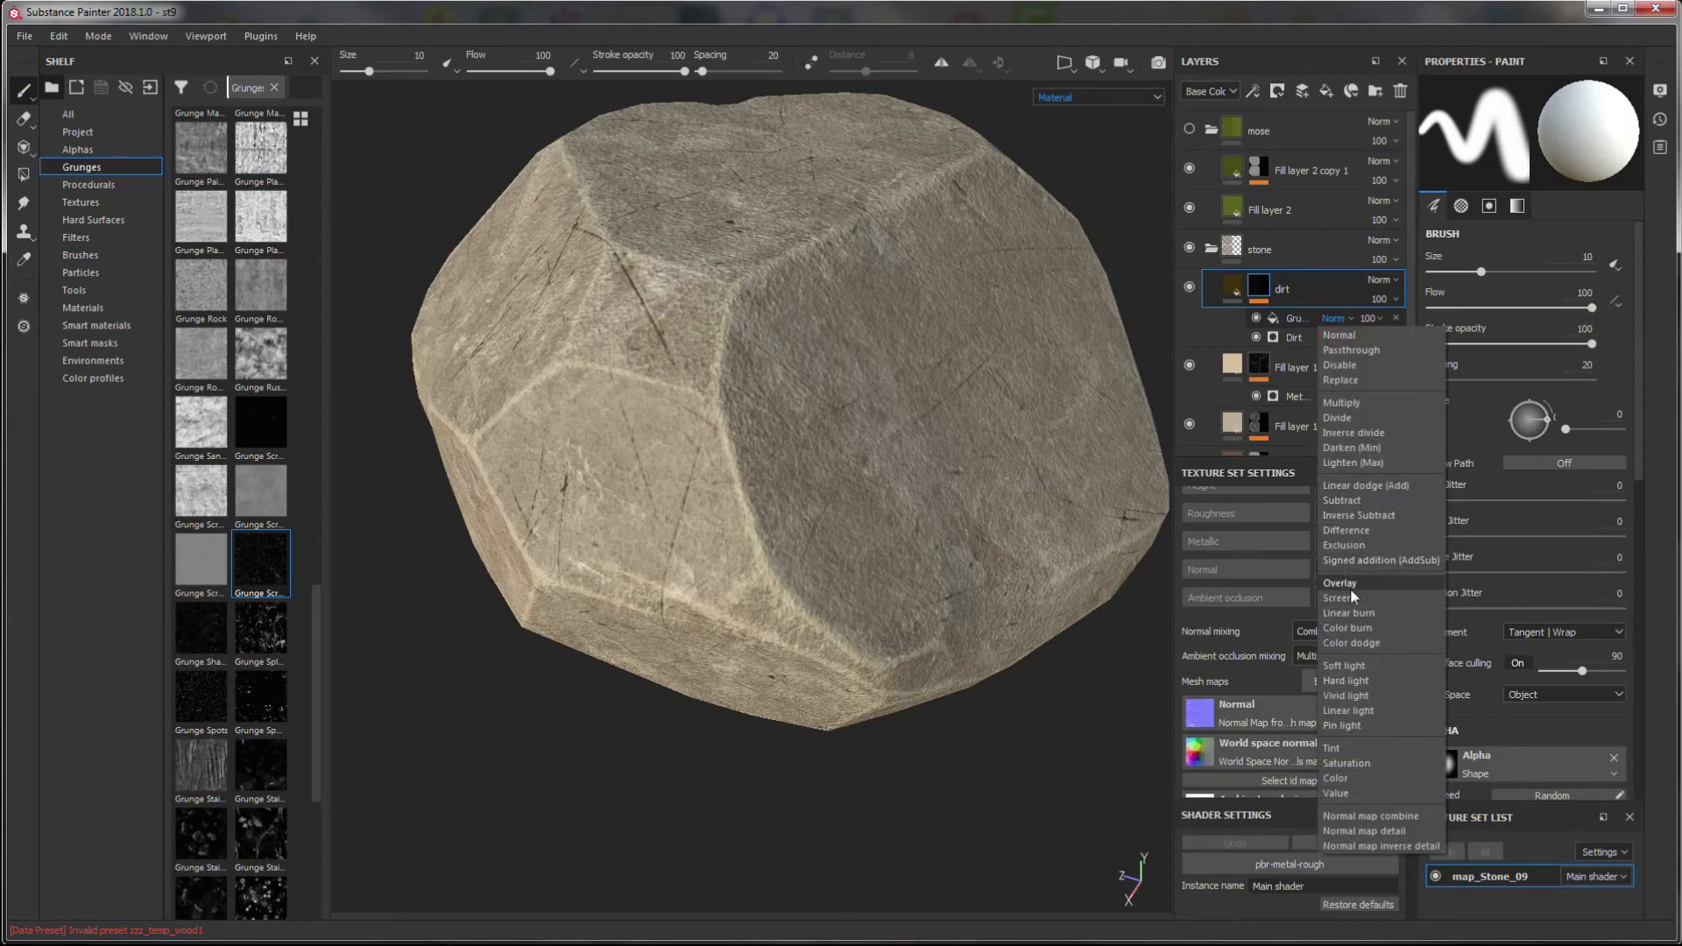
pyautogui.click(1355, 589)
pyautogui.click(1372, 318)
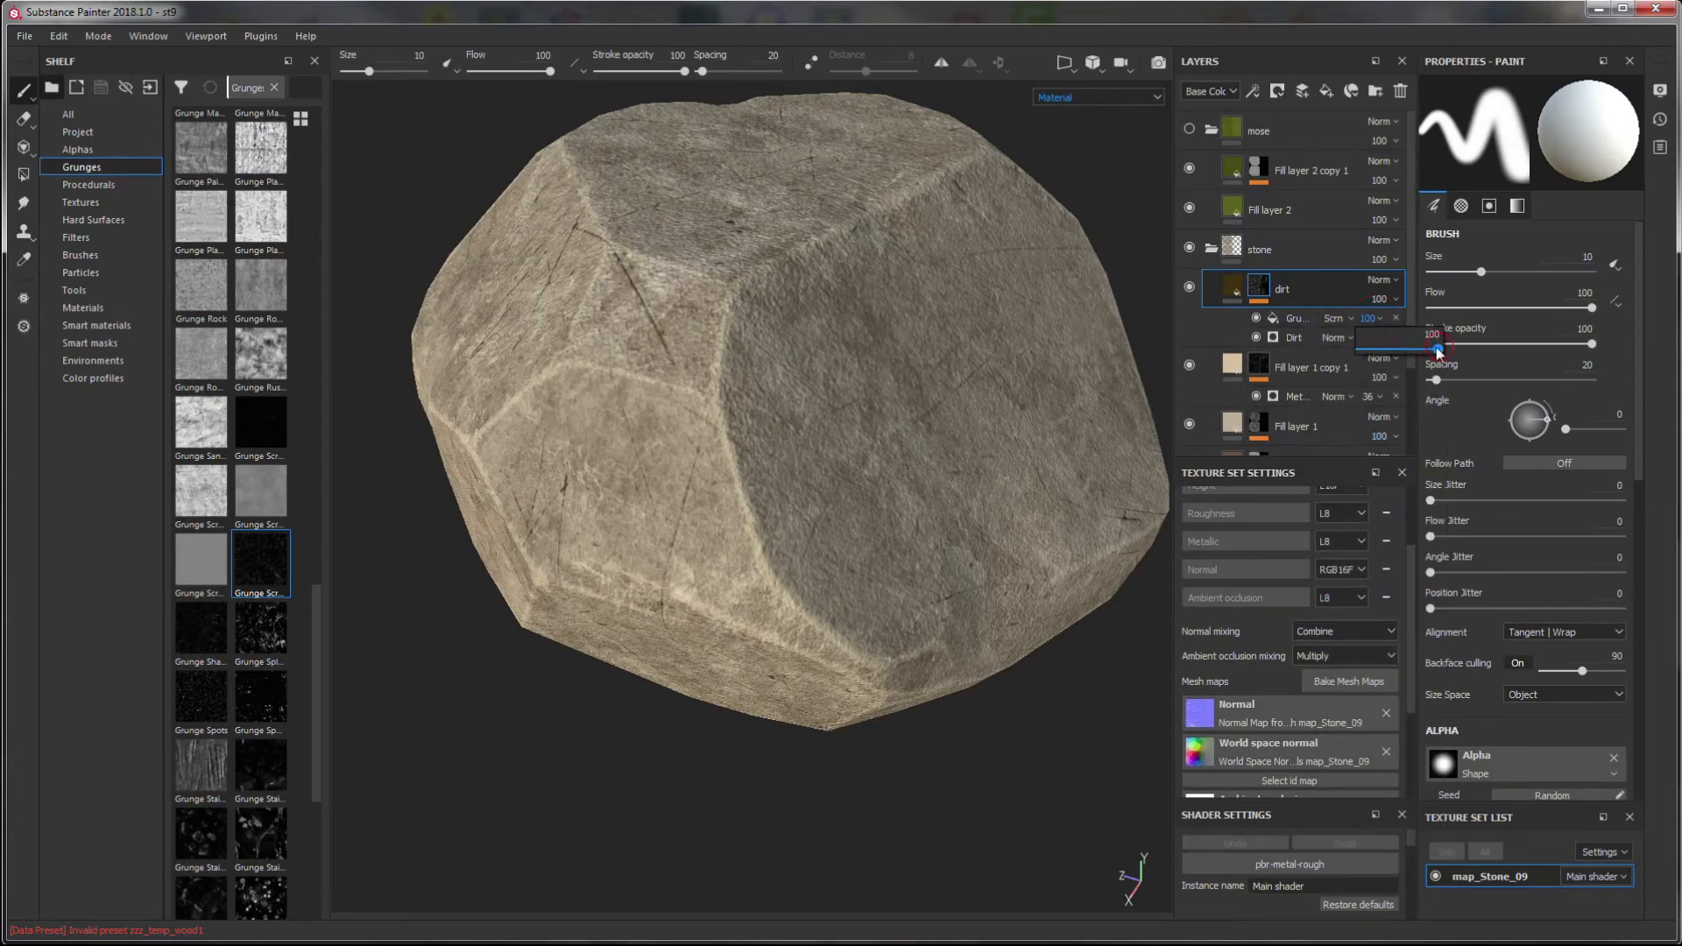
pyautogui.moveTo(1420, 358); pyautogui.dragTo(1422, 359)
pyautogui.keyDown('alt'); pyautogui.moveTo(946, 385); pyautogui.dragTo(1021, 364); pyautogui.keyUp('alt')
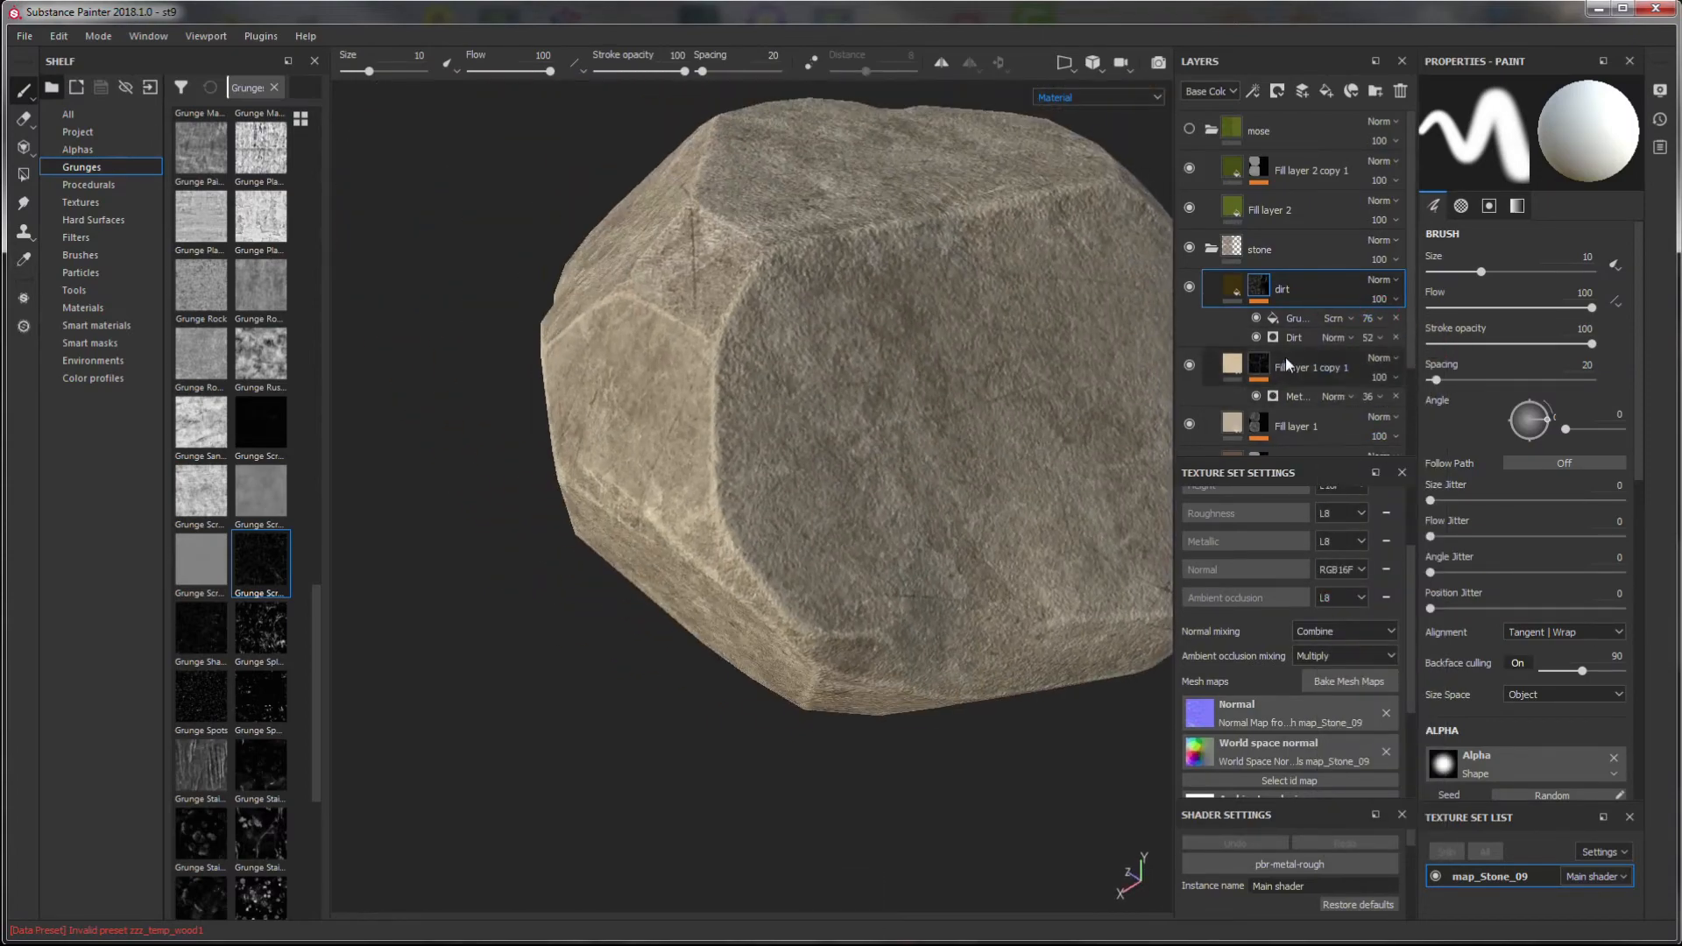
# - Deepen the dirt layer's height to about -0.14
pyautogui.click(1233, 288)
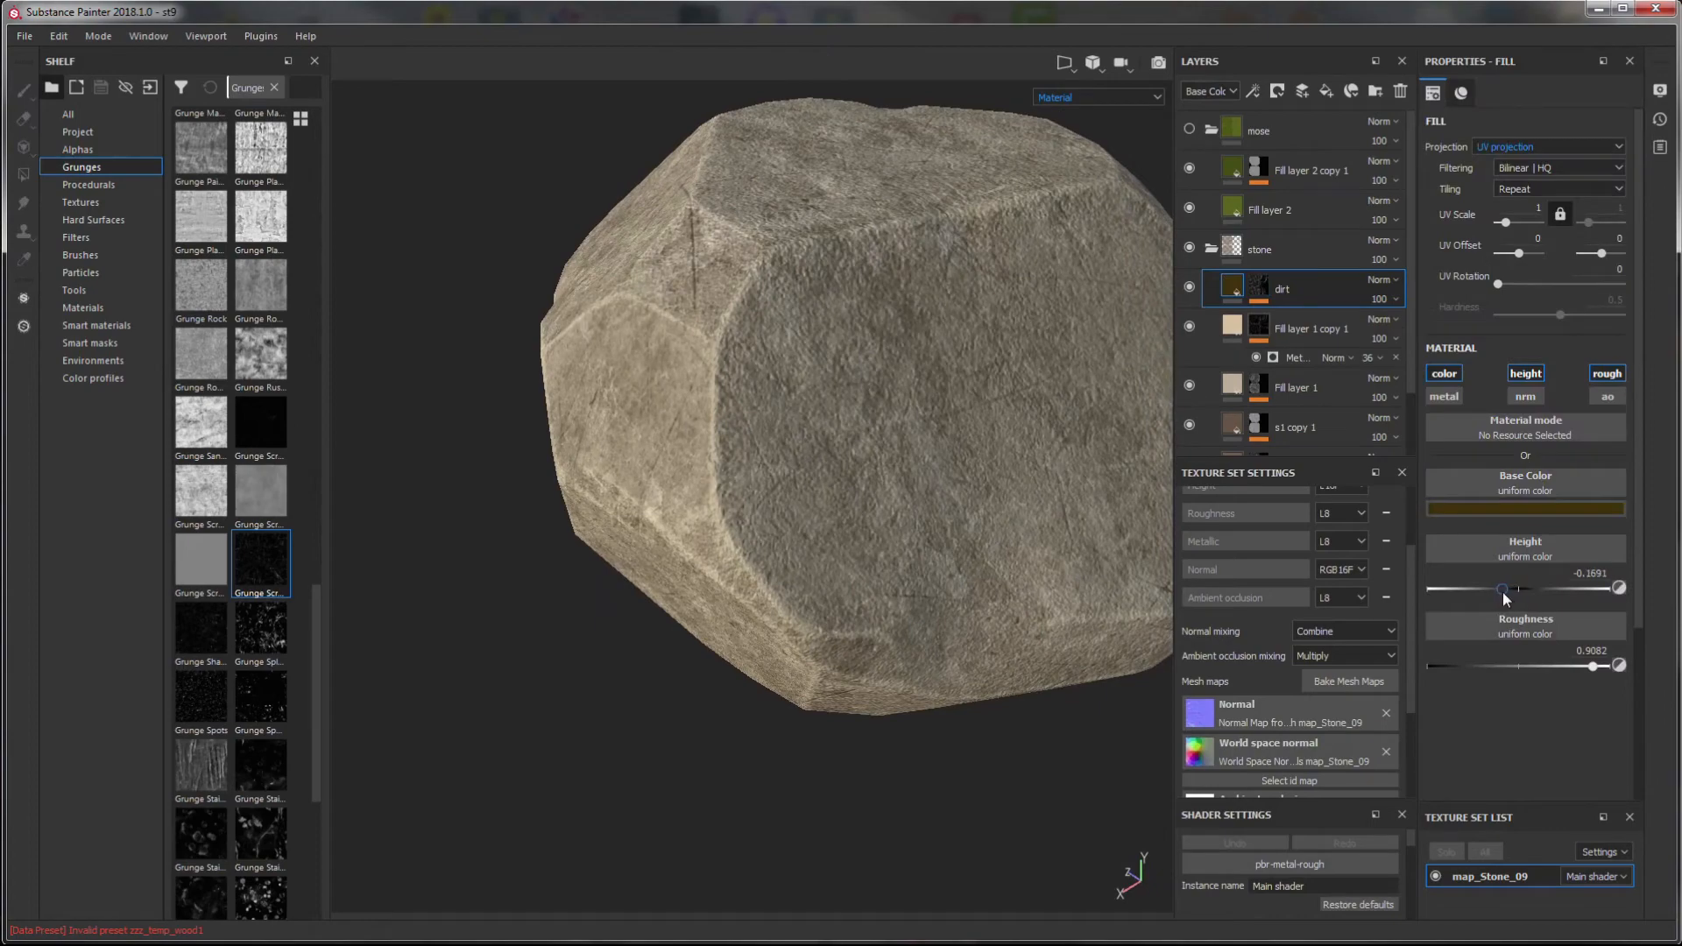
pyautogui.moveTo(1502, 592); pyautogui.dragTo(1506, 593)
pyautogui.keyDown('alt'); pyautogui.moveTo(876, 561); pyautogui.dragTo(927, 642); pyautogui.keyUp('alt')
pyautogui.keyDown('alt'); pyautogui.moveTo(927, 643); pyautogui.dragTo(830, 286, button='right'); pyautogui.keyUp('alt')
pyautogui.keyDown('alt'); pyautogui.moveTo(829, 285); pyautogui.dragTo(885, 302); pyautogui.keyUp('alt')
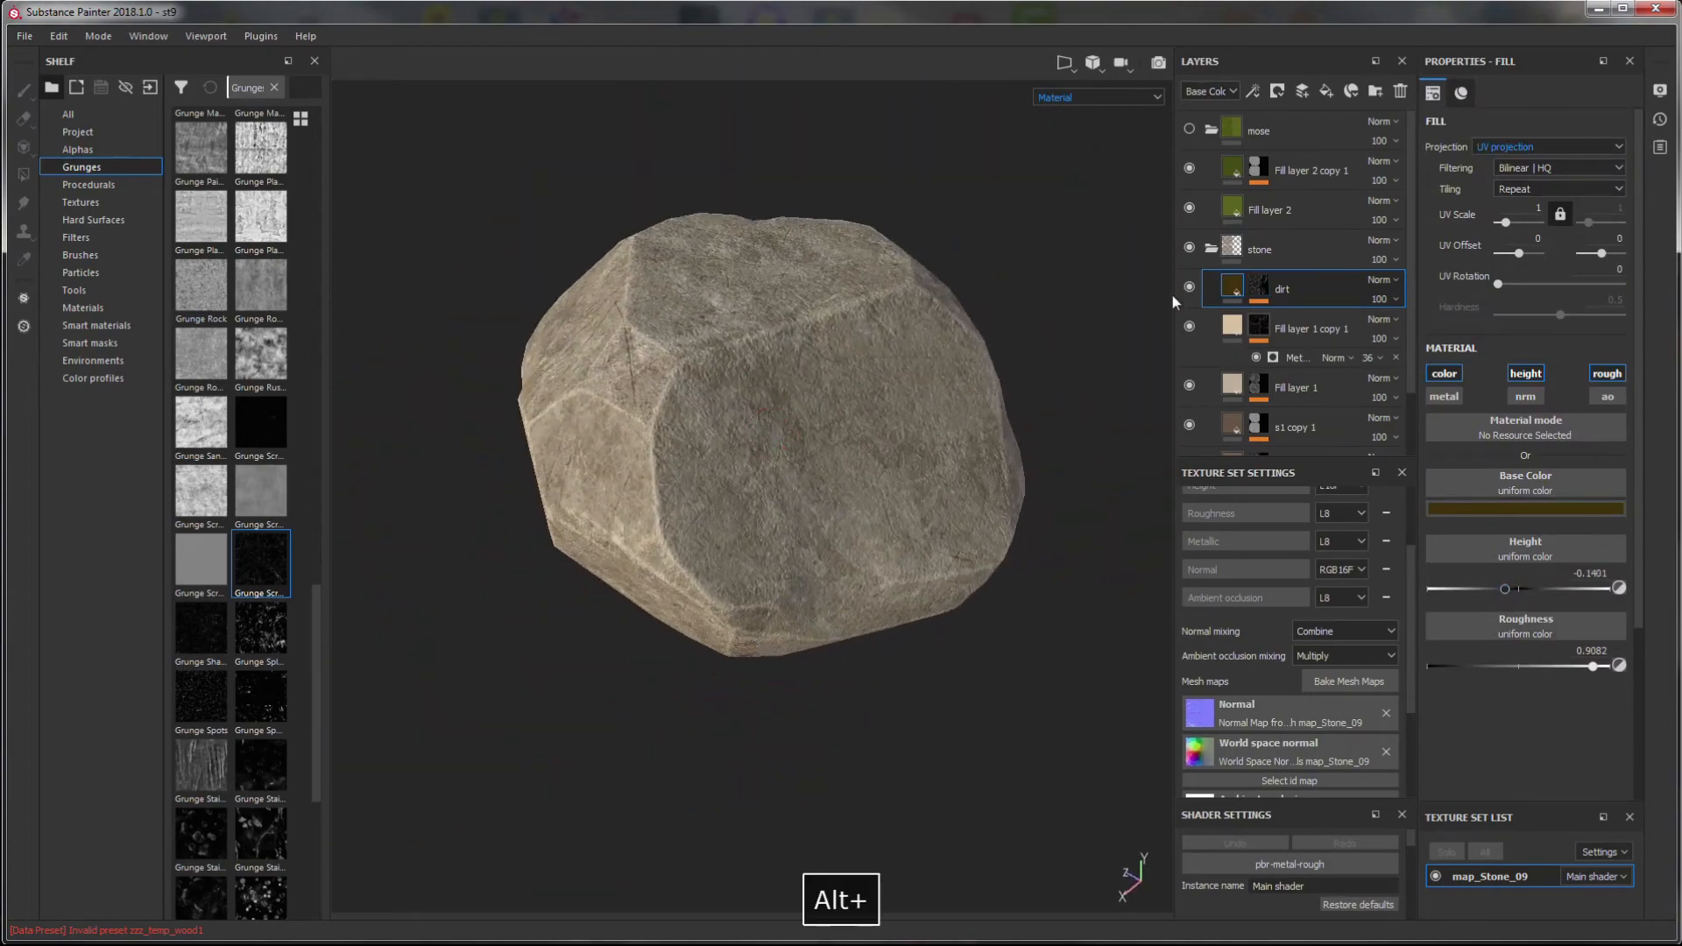
# - Collapse the stone folder, show the mose folder again and give mose a black mask
pyautogui.click(1212, 248)
pyautogui.click(1230, 163)
pyautogui.click(1190, 129)
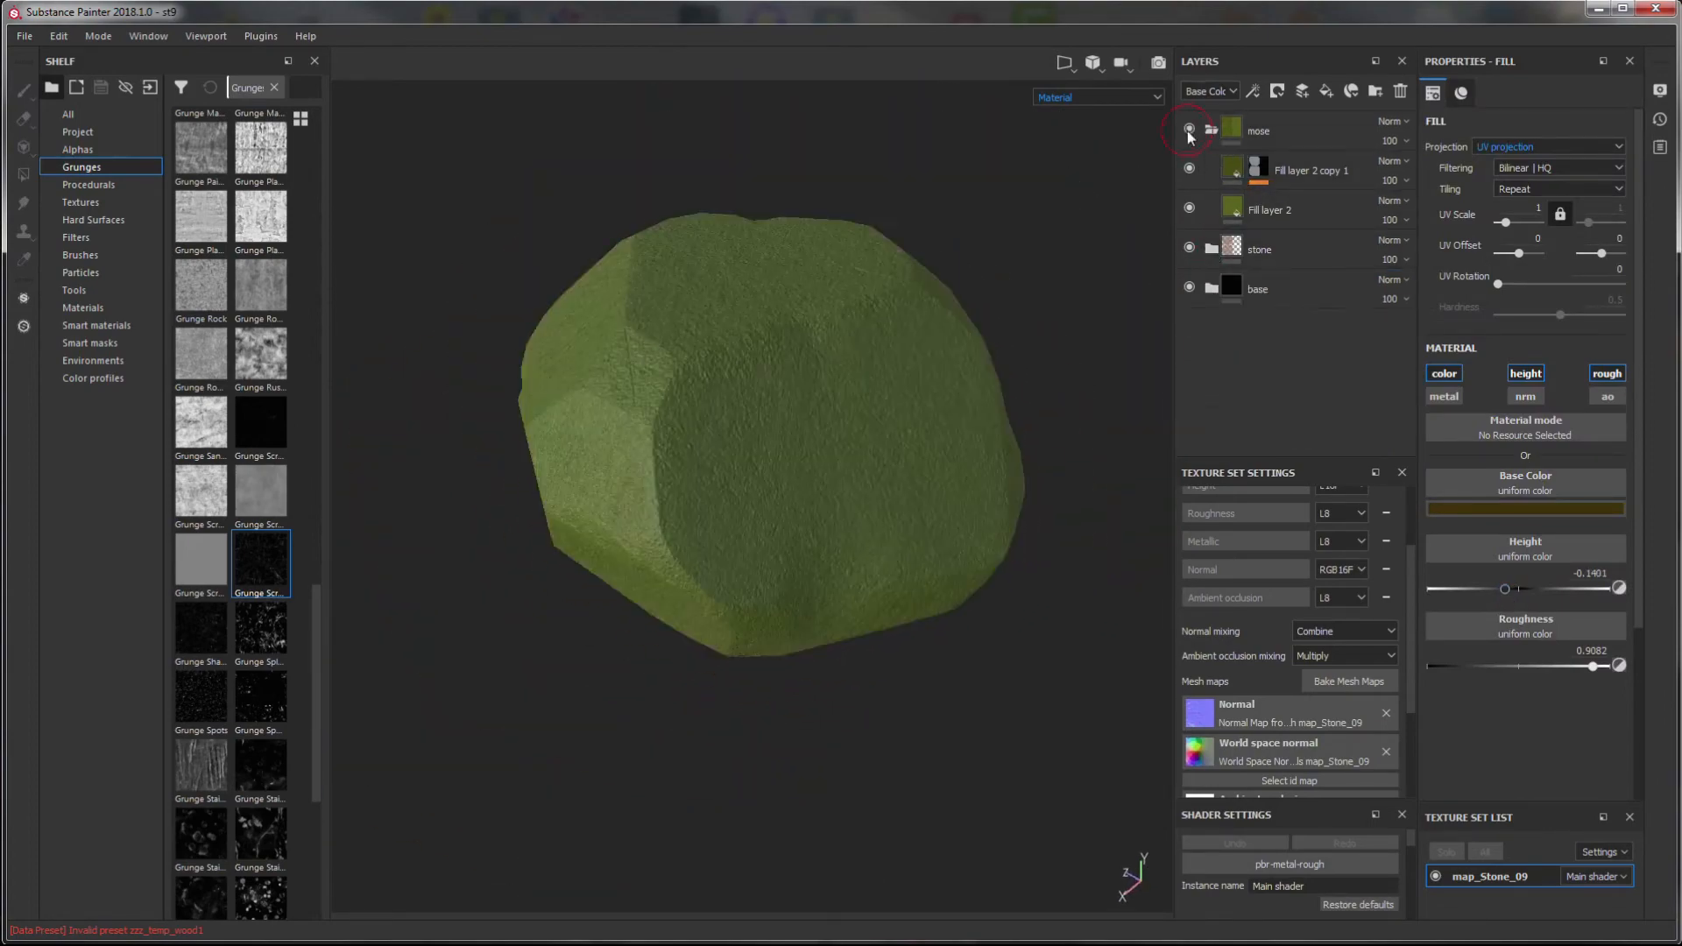
pyautogui.keyDown('alt'); pyautogui.moveTo(863, 490); pyautogui.dragTo(876, 438); pyautogui.keyUp('alt')
pyautogui.keyDown('alt'); pyautogui.moveTo(876, 438); pyautogui.dragTo(1010, 649, button='right'); pyautogui.keyUp('alt')
pyautogui.keyDown('alt'); pyautogui.moveTo(1010, 649); pyautogui.dragTo(1078, 538, button='middle'); pyautogui.keyUp('alt')
pyautogui.rightClick(1235, 131)
pyautogui.click(1287, 159)
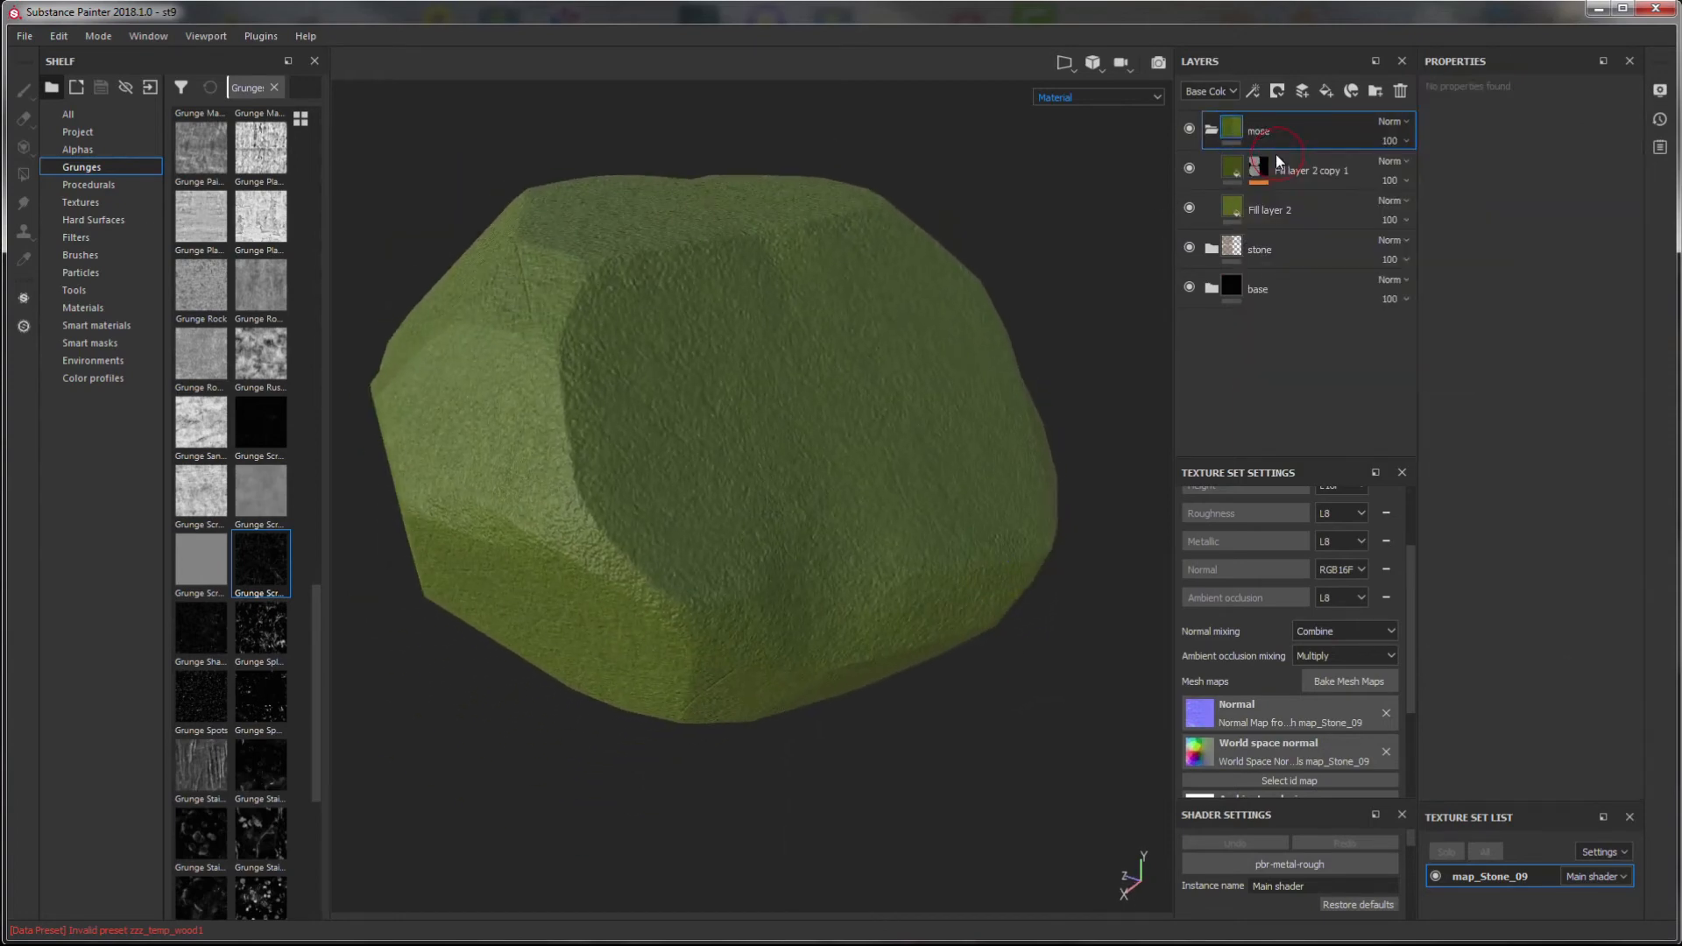
# - Add a 3D Linear Gradient generator to the mose folder's mask
pyautogui.rightClick(1259, 127)
pyautogui.click(1328, 440)
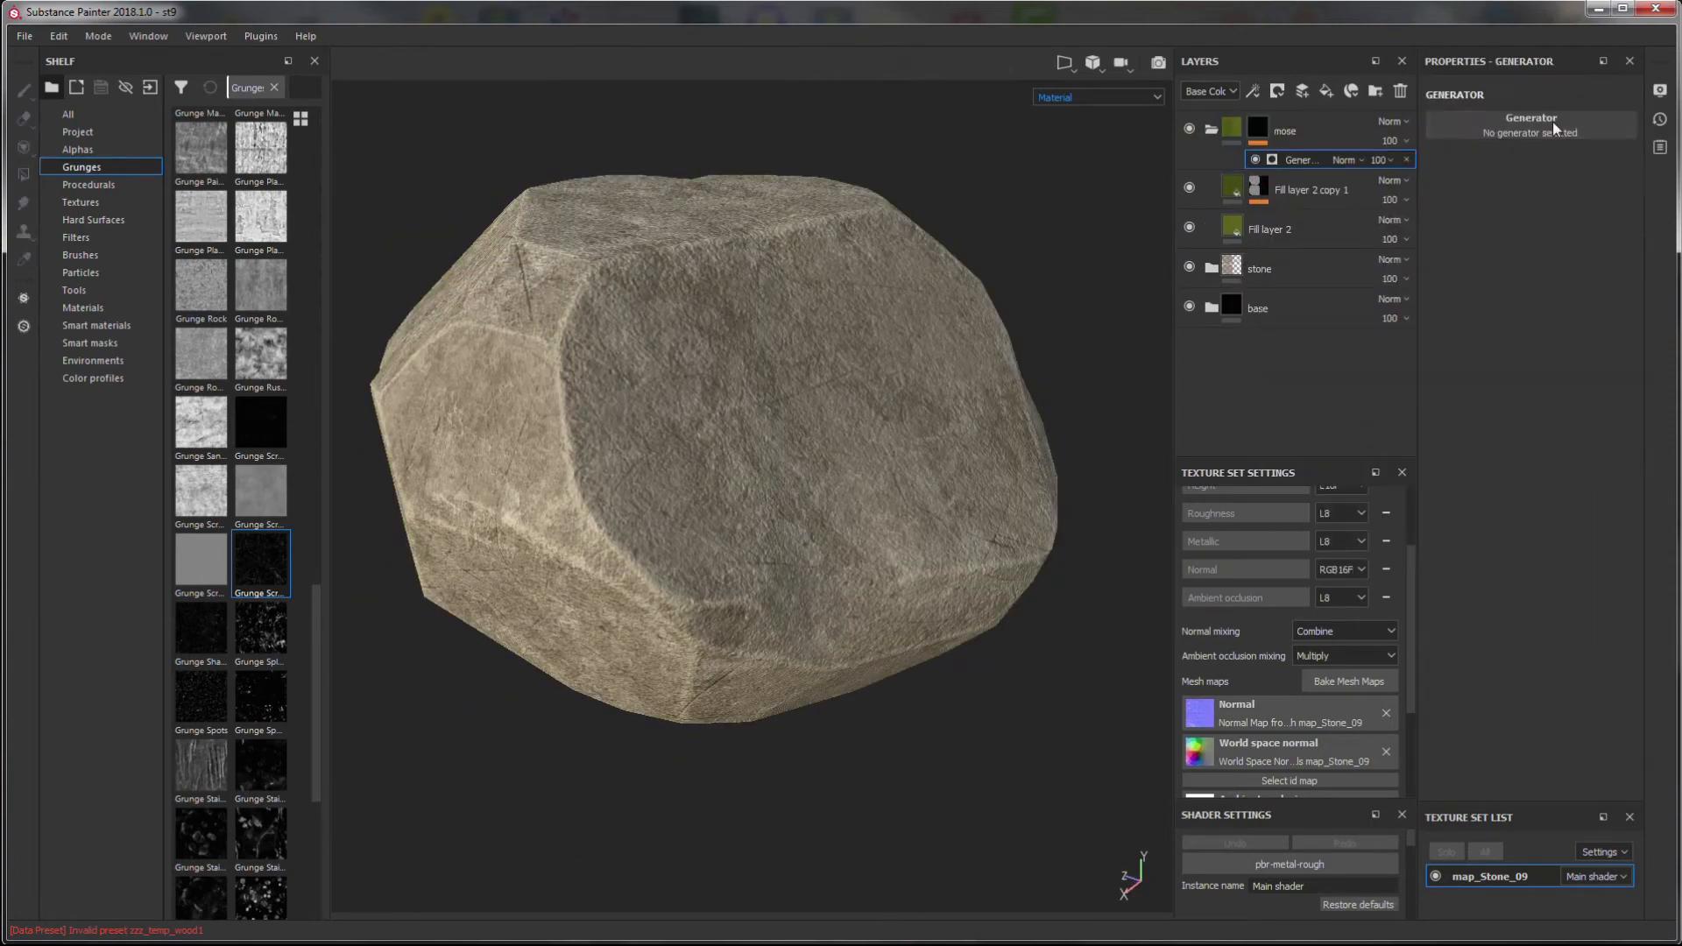
pyautogui.click(1553, 124)
pyautogui.click(1507, 186)
pyautogui.keyDown('alt'); pyautogui.moveTo(856, 582); pyautogui.dragTo(886, 529); pyautogui.keyUp('alt')
pyautogui.keyDown('alt'); pyautogui.moveTo(886, 530); pyautogui.dragTo(916, 556, button='right'); pyautogui.keyUp('alt')
pyautogui.keyDown('alt'); pyautogui.moveTo(916, 556); pyautogui.dragTo(955, 487, button='middle'); pyautogui.keyUp('alt')
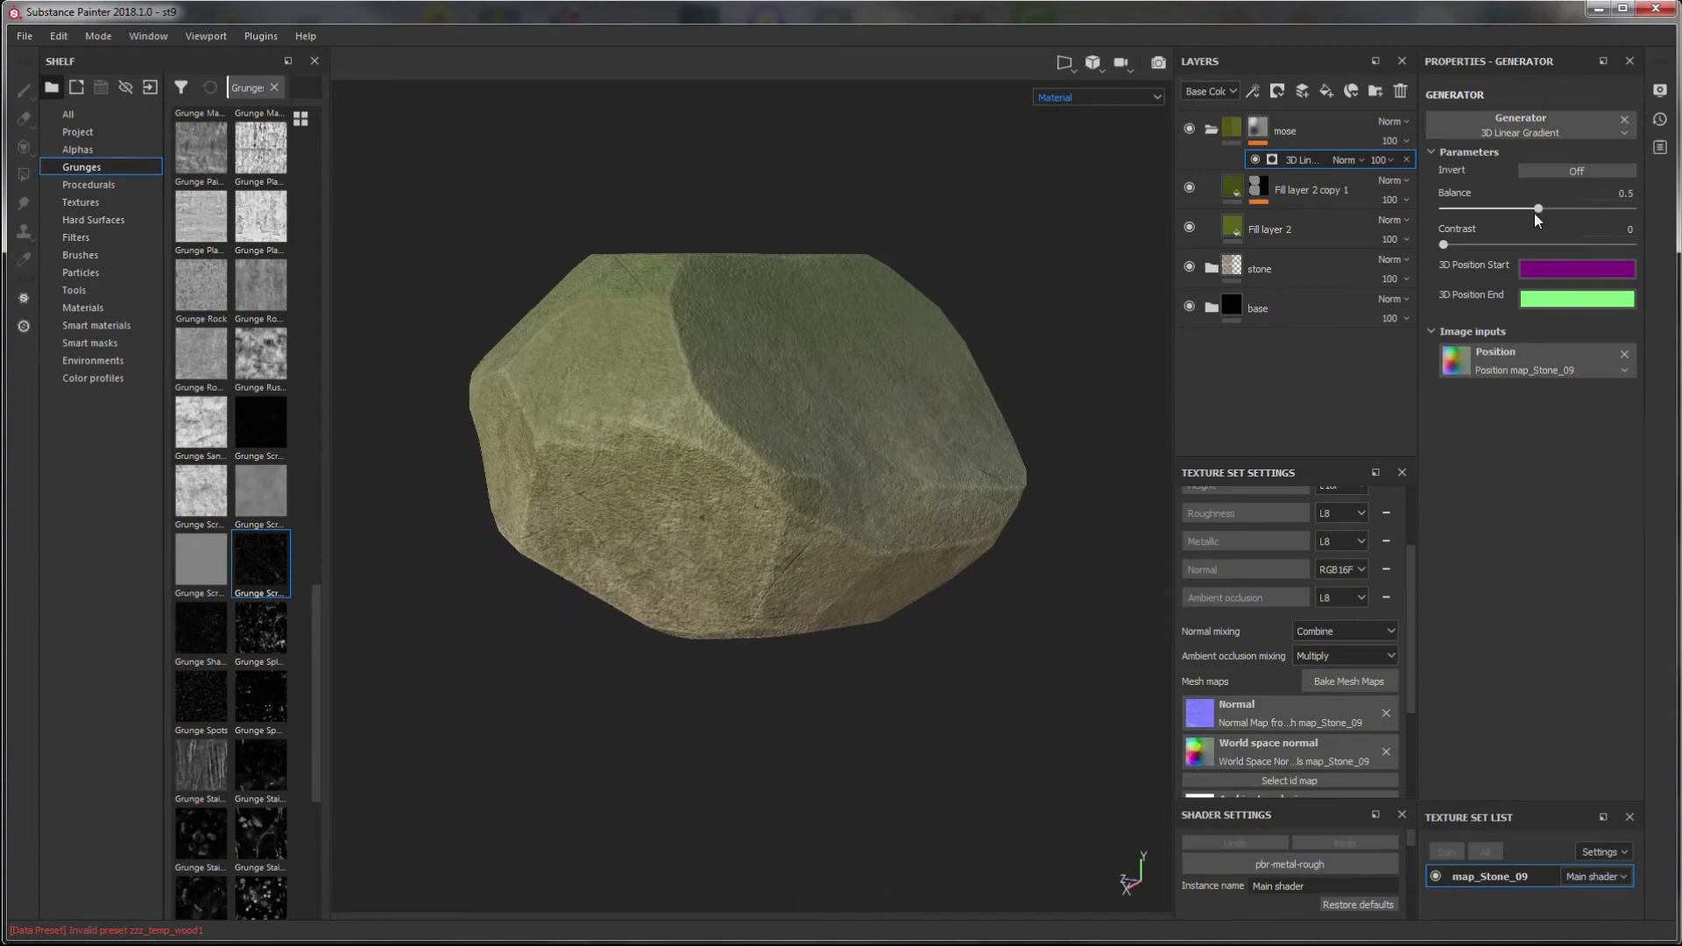
# - Set the 3D Linear Gradient's balance to 0.41 and contrast to 0.89 so moss covers the upper part of the rock
pyautogui.moveTo(1538, 209)
pyautogui.mouseDown()
pyautogui.moveTo(1630, 209)
pyautogui.moveTo(1565, 210)
pyautogui.mouseUp()
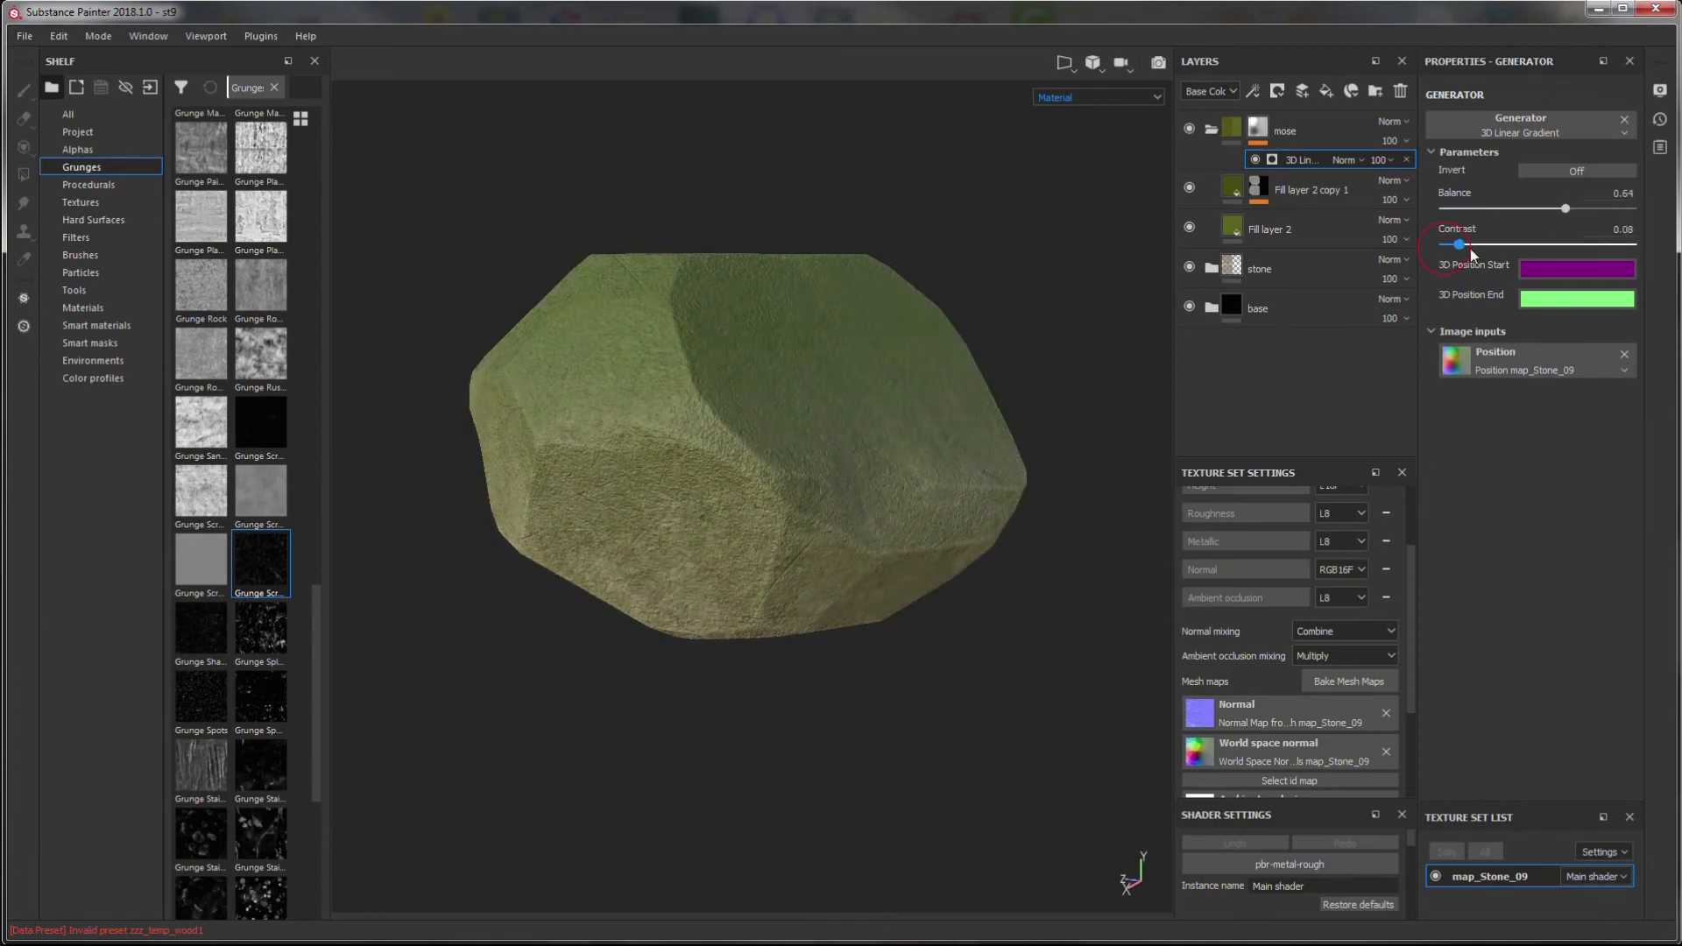
pyautogui.moveTo(1470, 249)
pyautogui.mouseDown()
pyautogui.moveTo(1521, 250)
pyautogui.moveTo(1517, 215)
pyautogui.moveTo(1565, 215)
pyautogui.moveTo(1579, 249)
pyautogui.moveTo(1598, 252)
pyautogui.moveTo(1520, 216)
pyautogui.mouseUp()
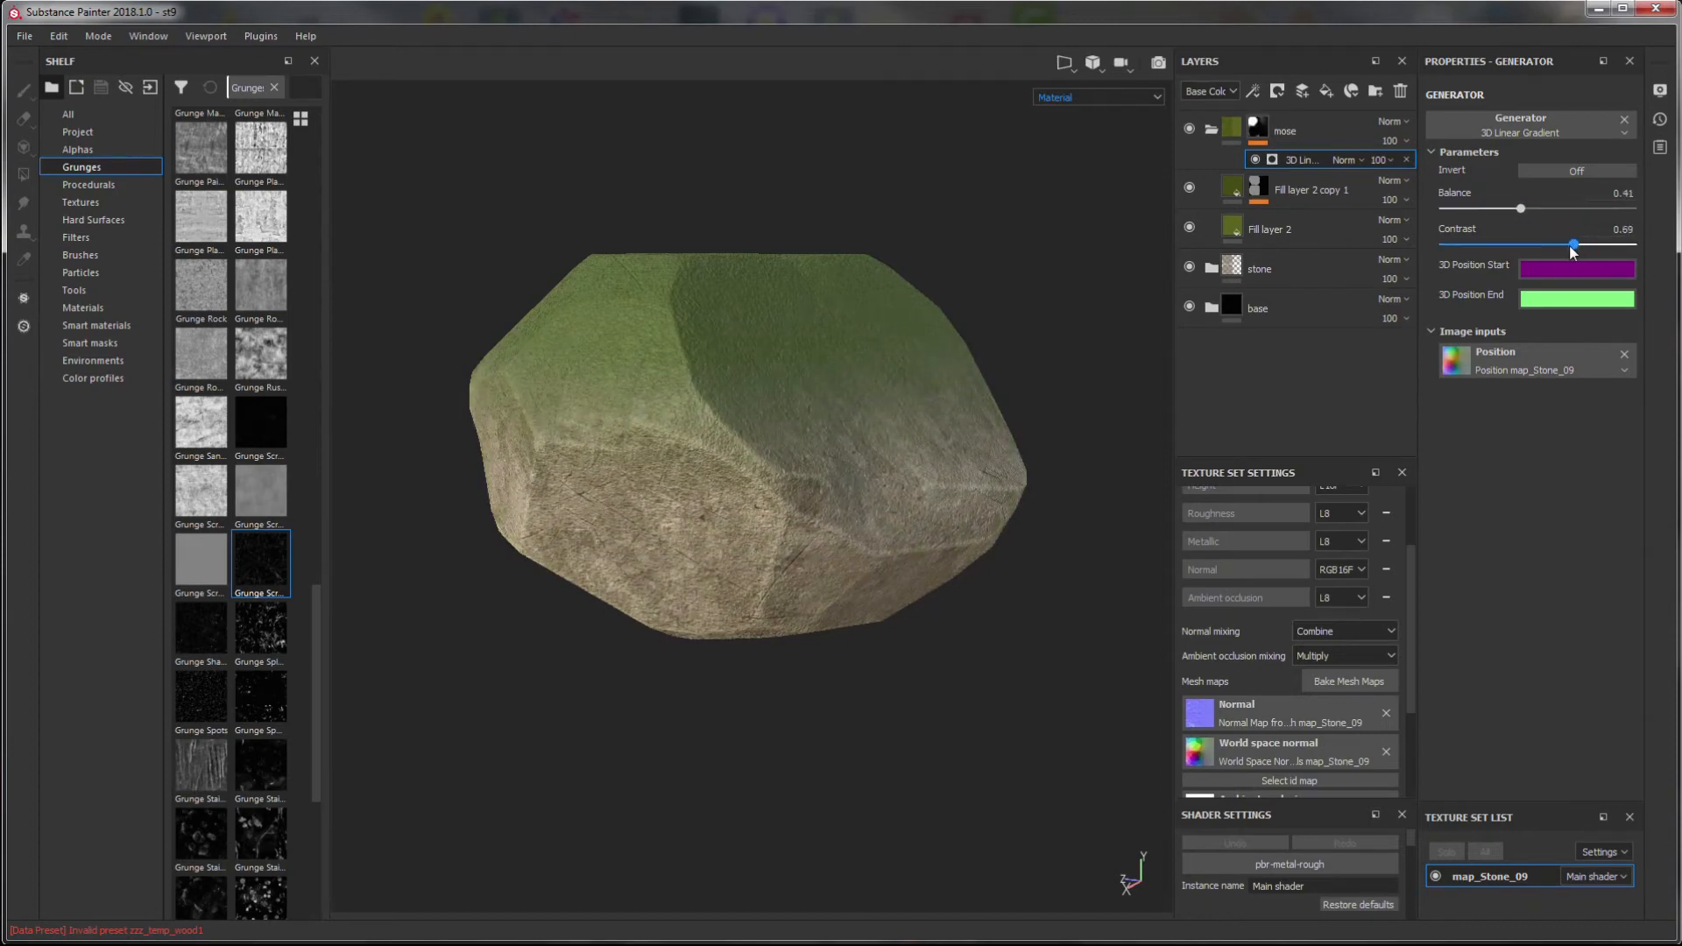
pyautogui.keyDown('alt'); pyautogui.moveTo(943, 397); pyautogui.dragTo(1137, 418); pyautogui.keyUp('alt')
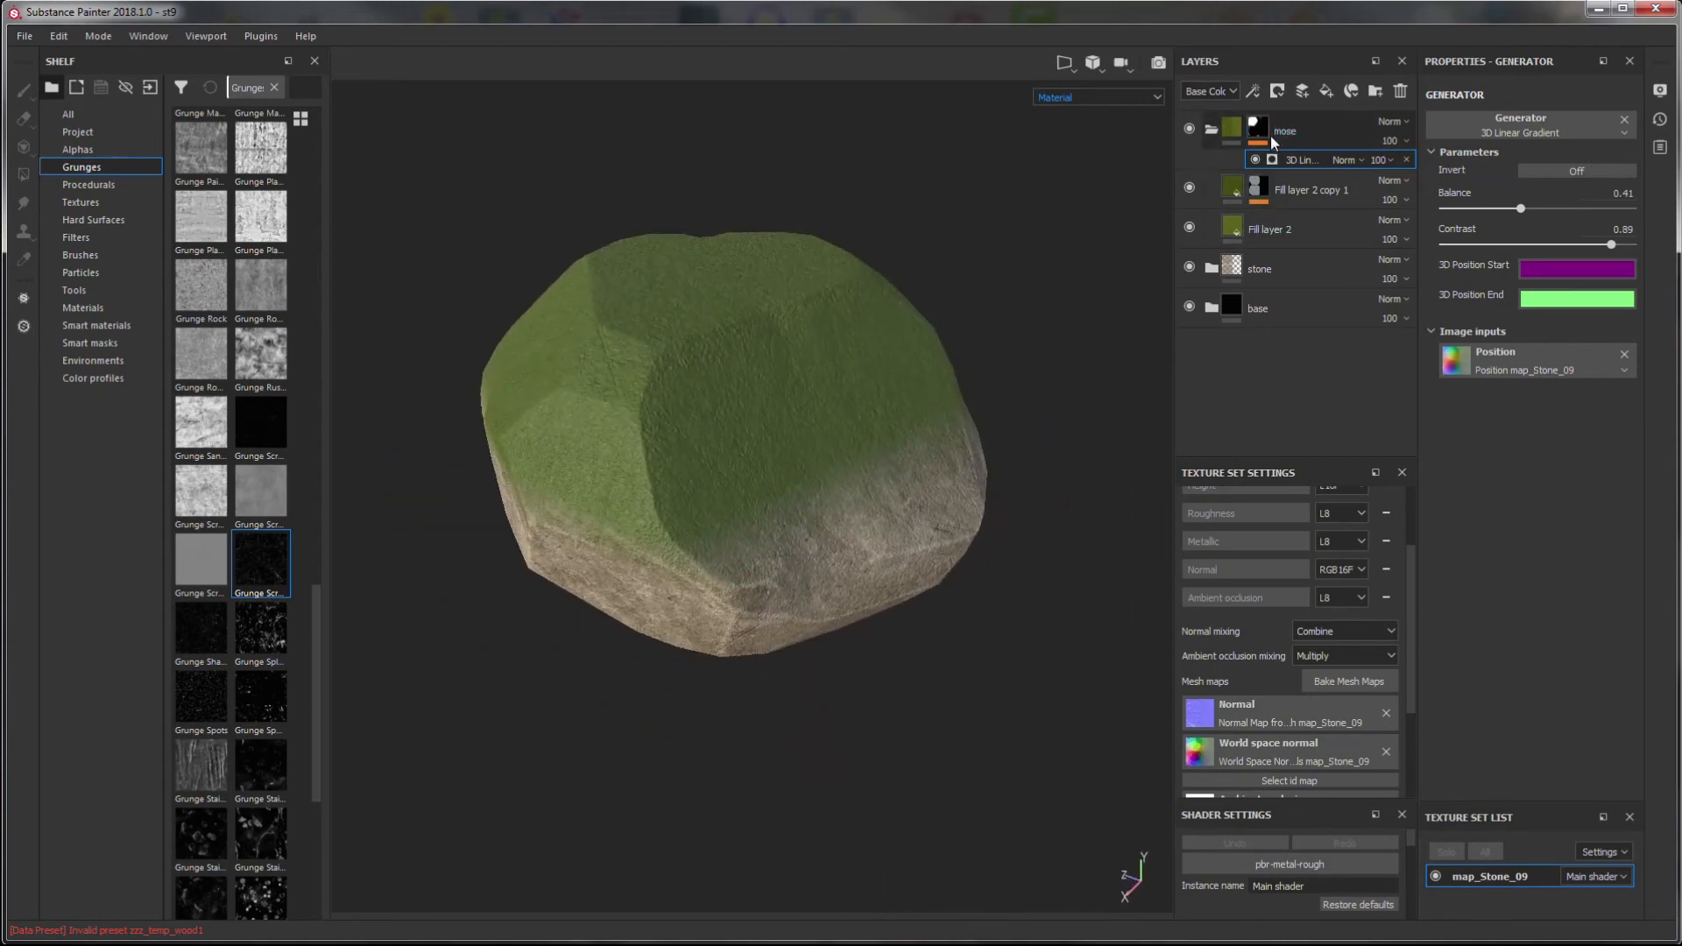
# - Collapse the mose folder and slightly lower the opacity of the 3D Linear Gradient on its mask
pyautogui.click(1215, 133)
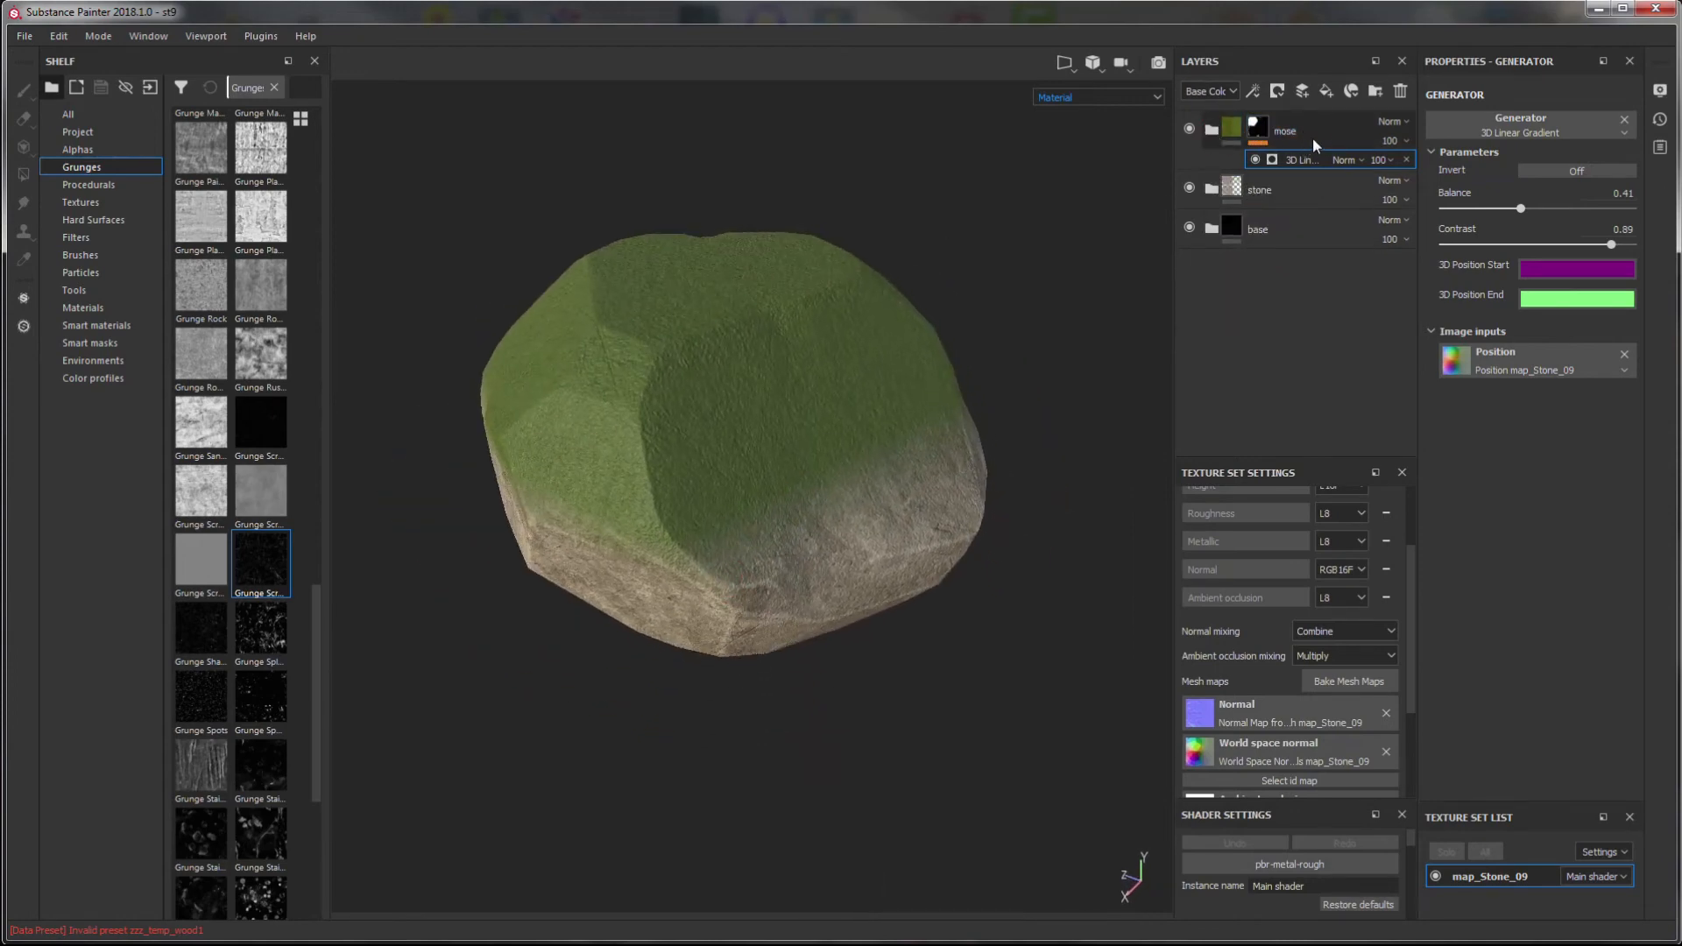
pyautogui.click(1317, 134)
pyautogui.click(1390, 161)
pyautogui.moveTo(1451, 192); pyautogui.dragTo(1435, 194)
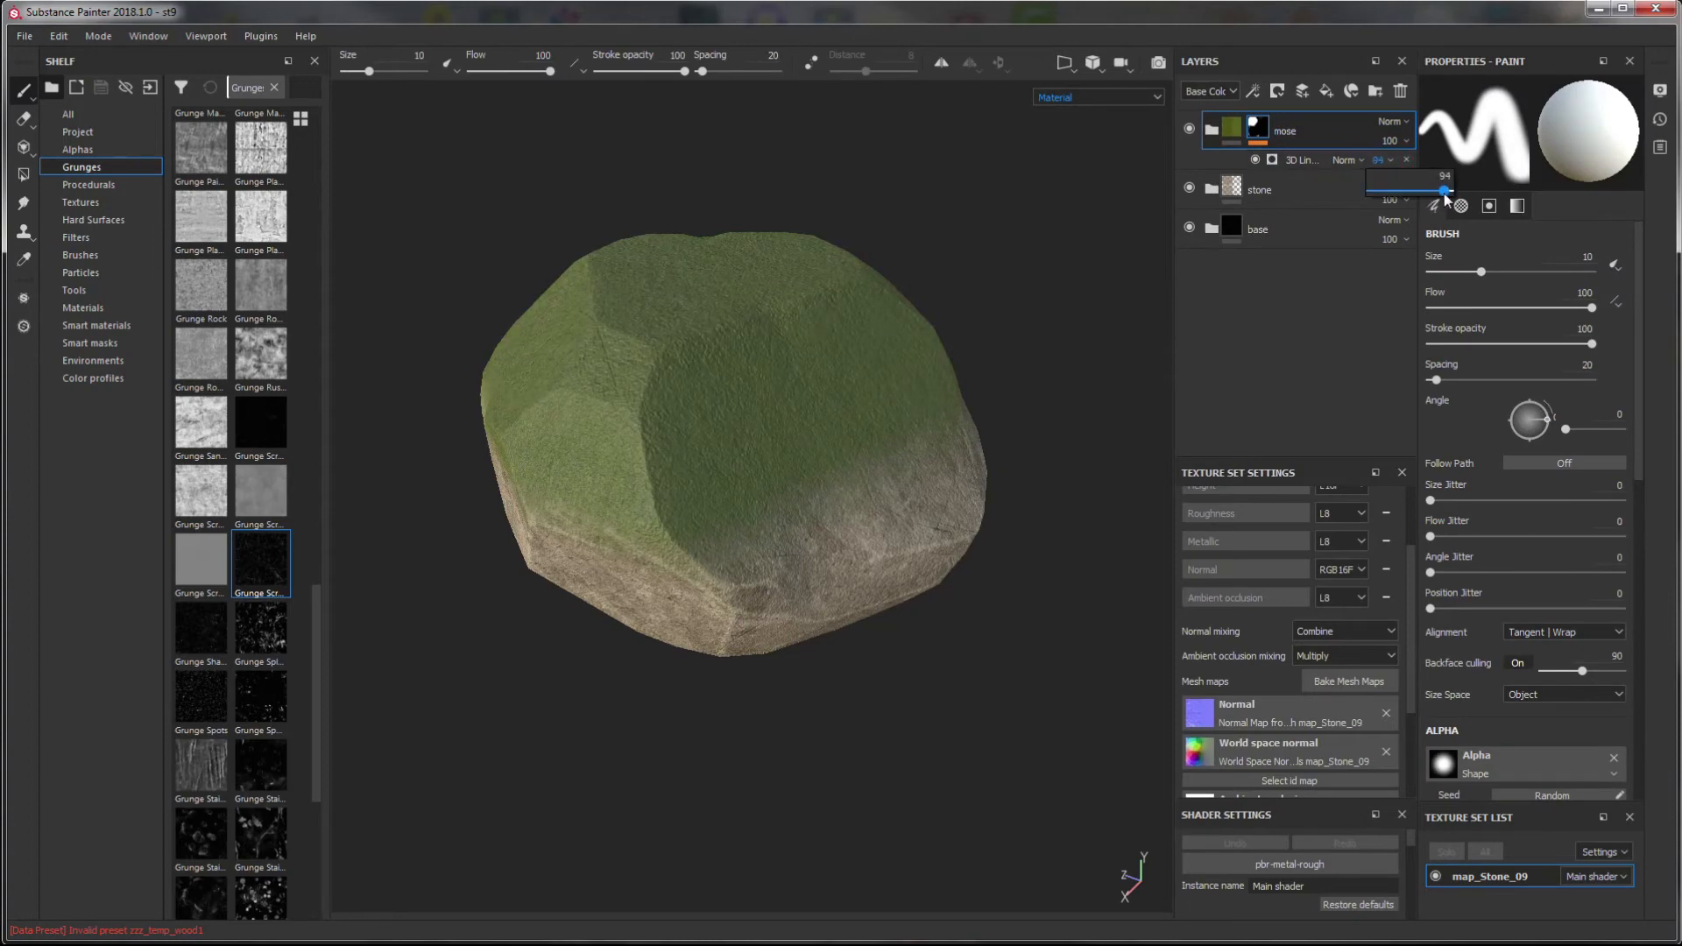
# - Group the mose folder into a new parent folder and give that folder a black mask
pyautogui.rightClick(1304, 134)
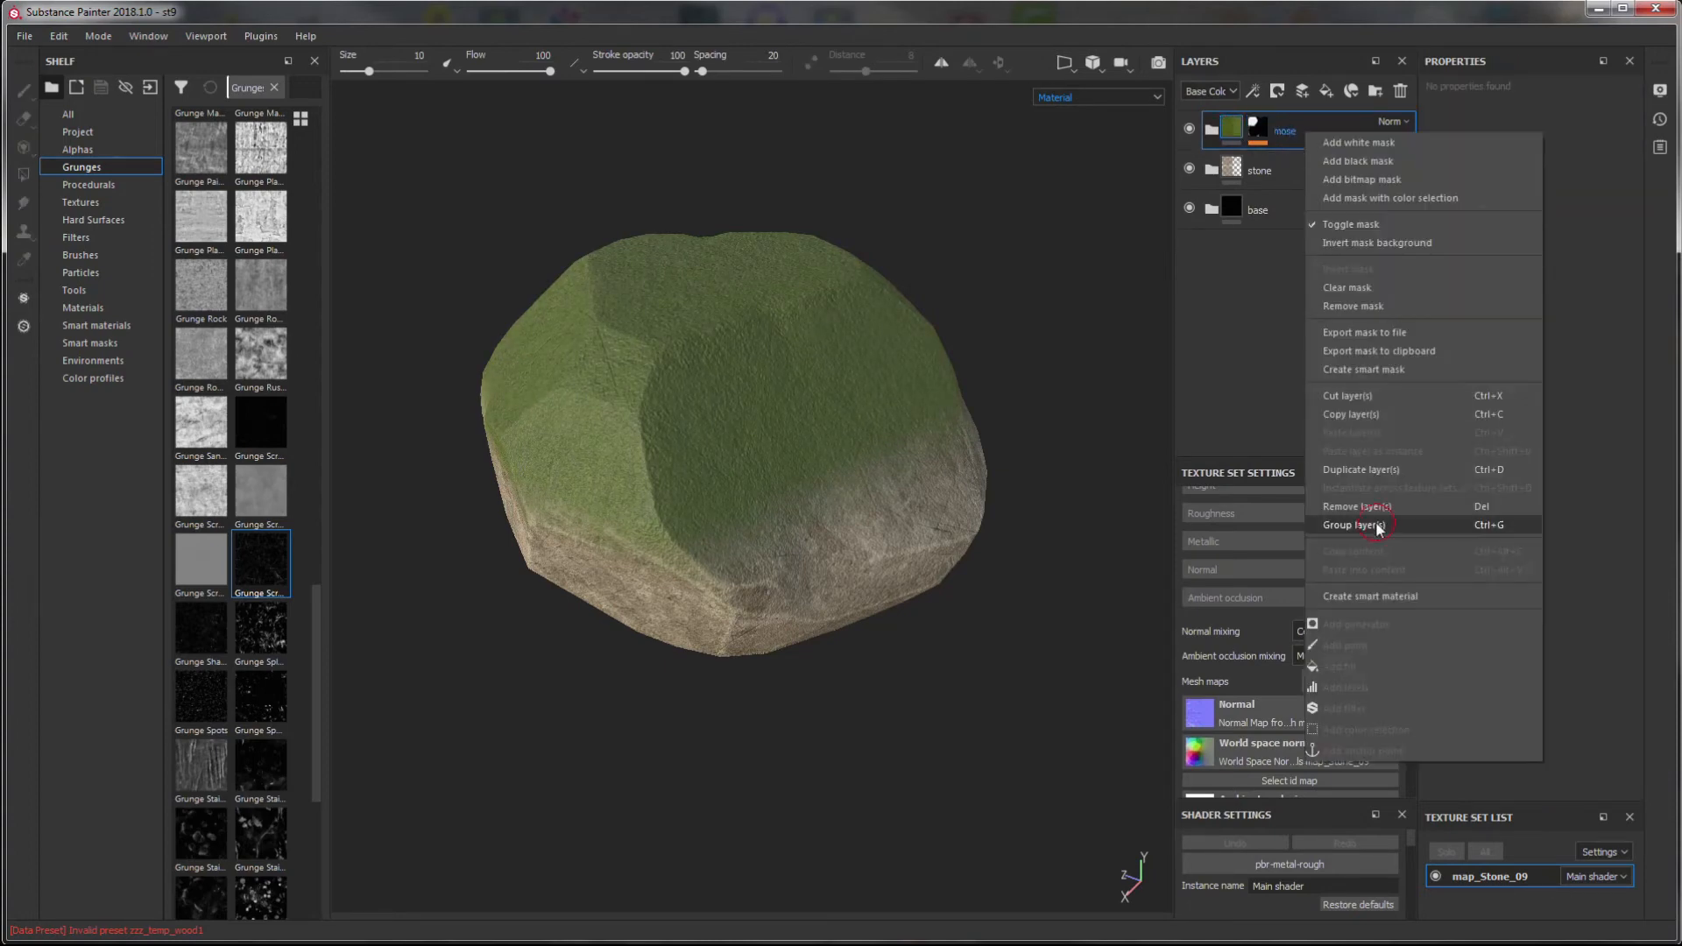
pyautogui.click(1354, 525)
pyautogui.rightClick(1243, 128)
pyautogui.click(1285, 155)
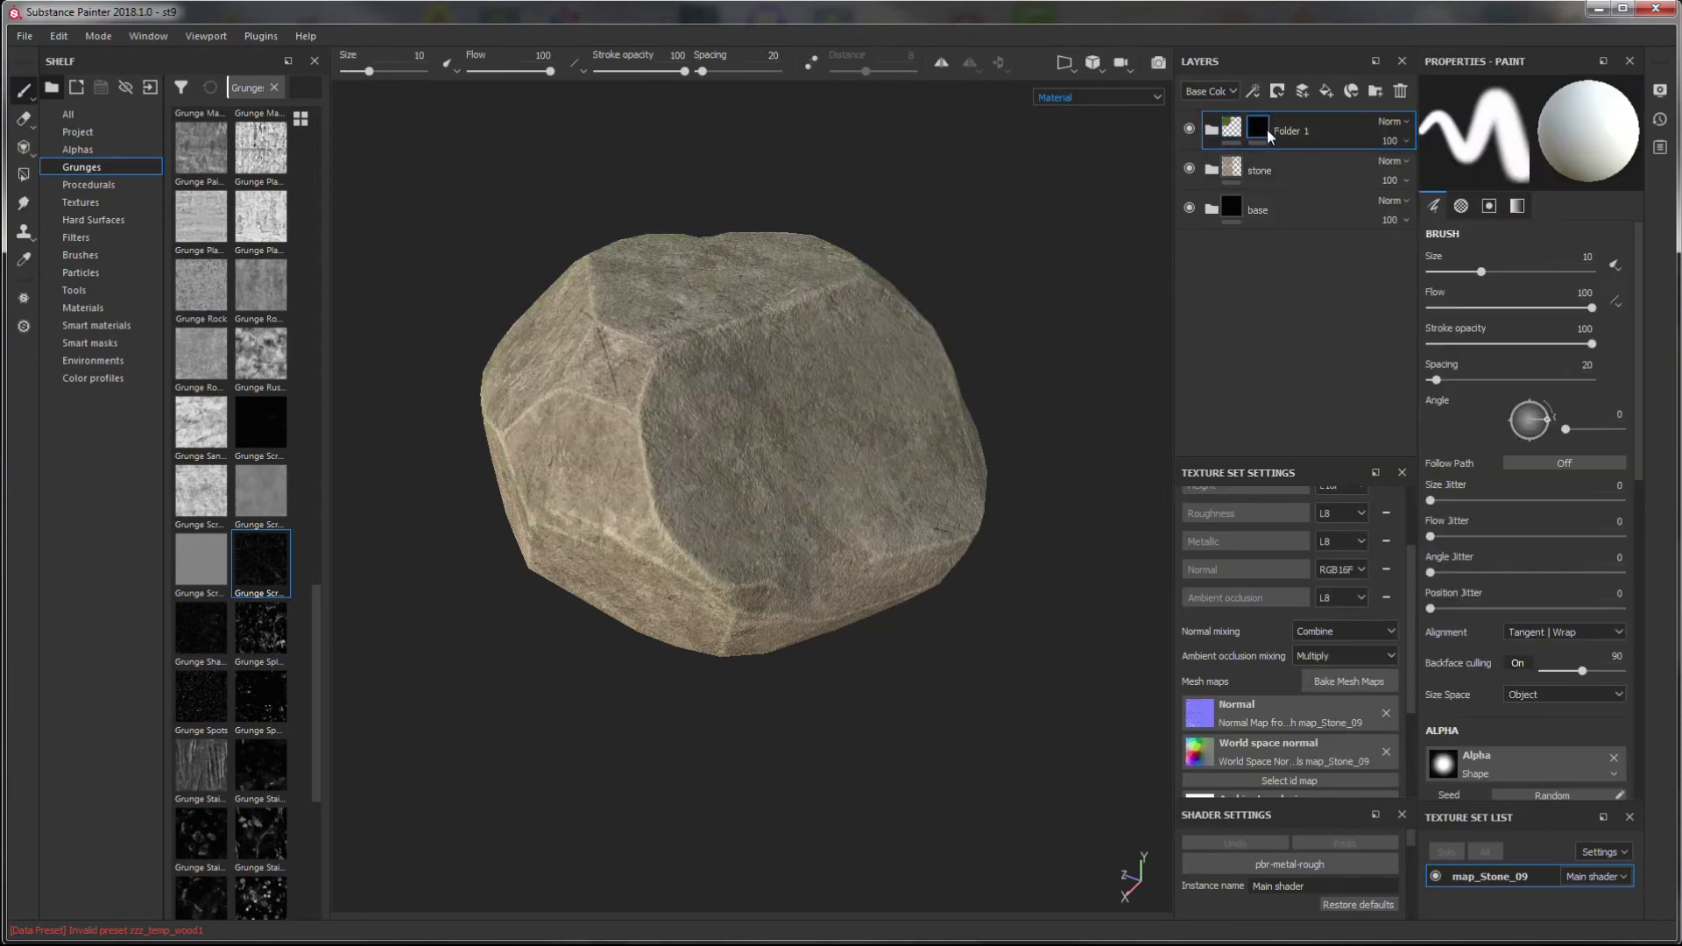
# - Add a fill to Folder 1's mask and use Grunge Stains Spots as its grayscale
pyautogui.rightClick(1258, 128)
pyautogui.click(1325, 480)
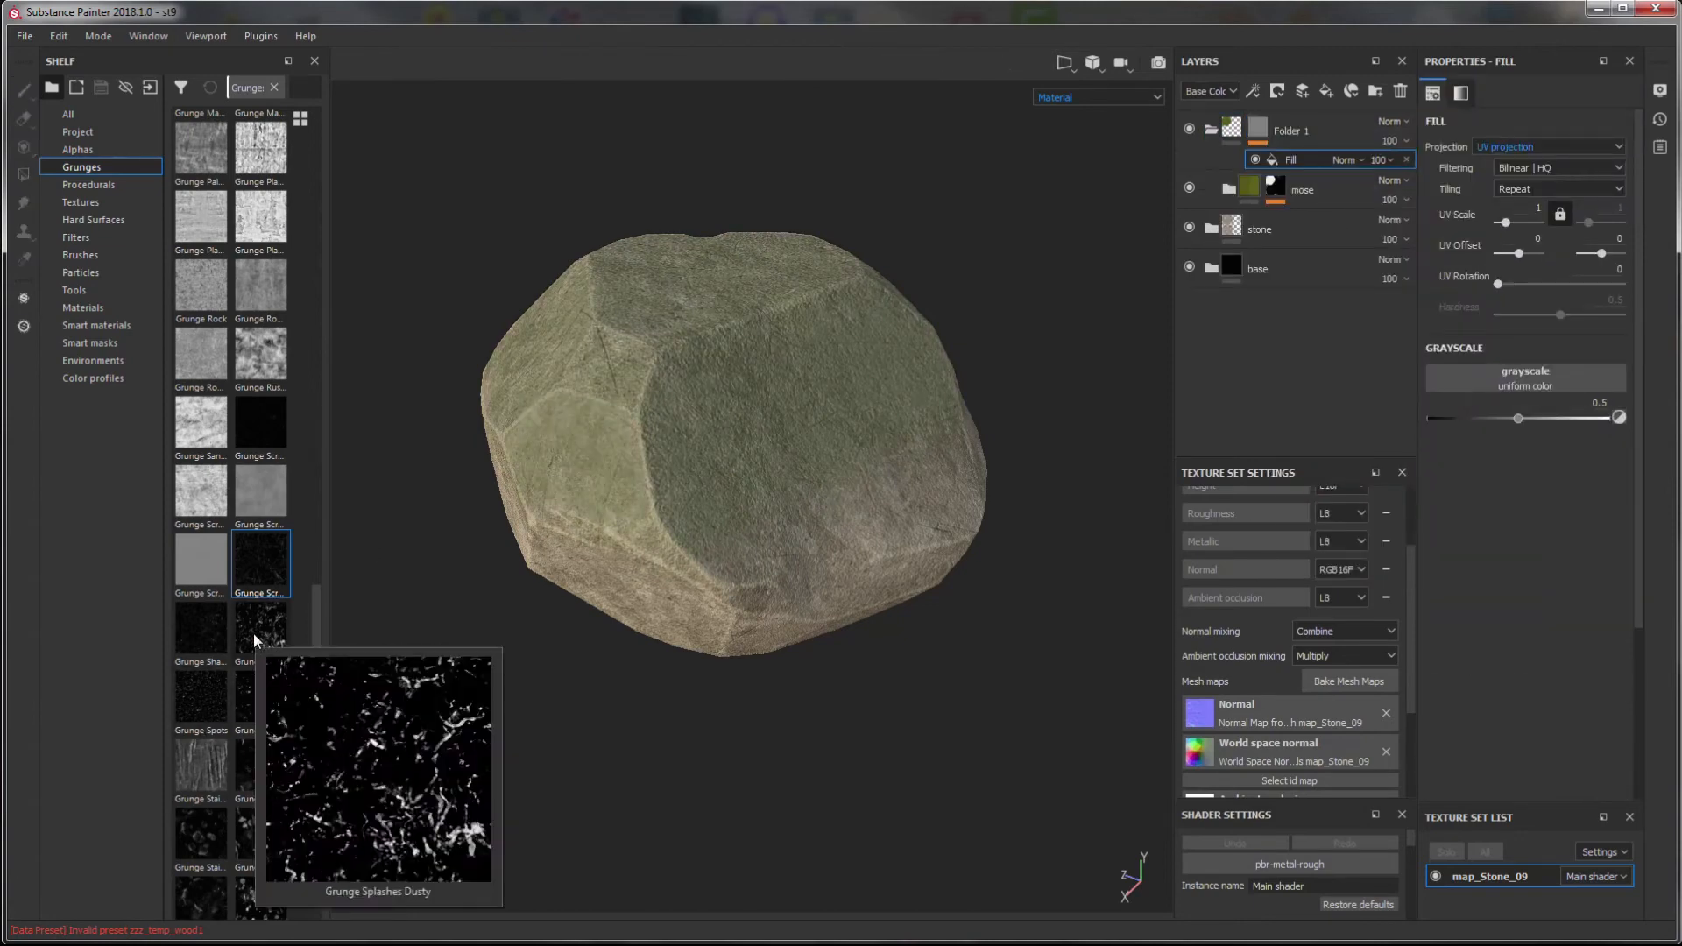
pyautogui.scroll(-3, 250, 644)
pyautogui.moveTo(260, 685); pyautogui.dragTo(1525, 378)
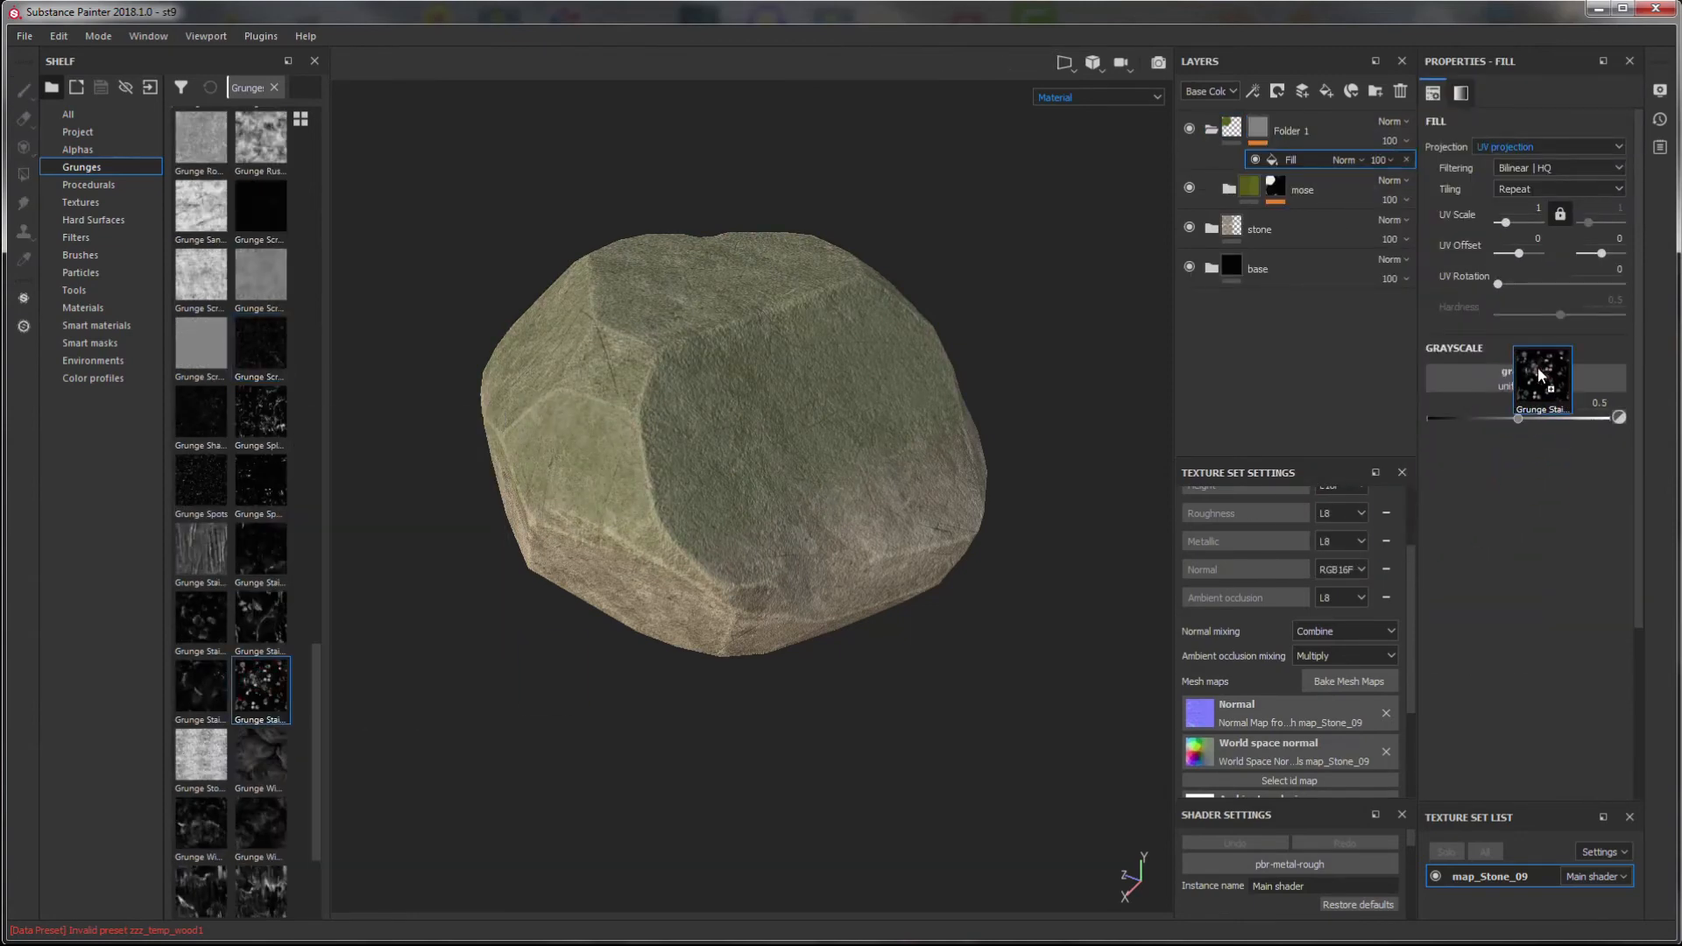
pyautogui.keyDown('alt'); pyautogui.moveTo(1016, 456); pyautogui.dragTo(954, 650); pyautogui.keyUp('alt')
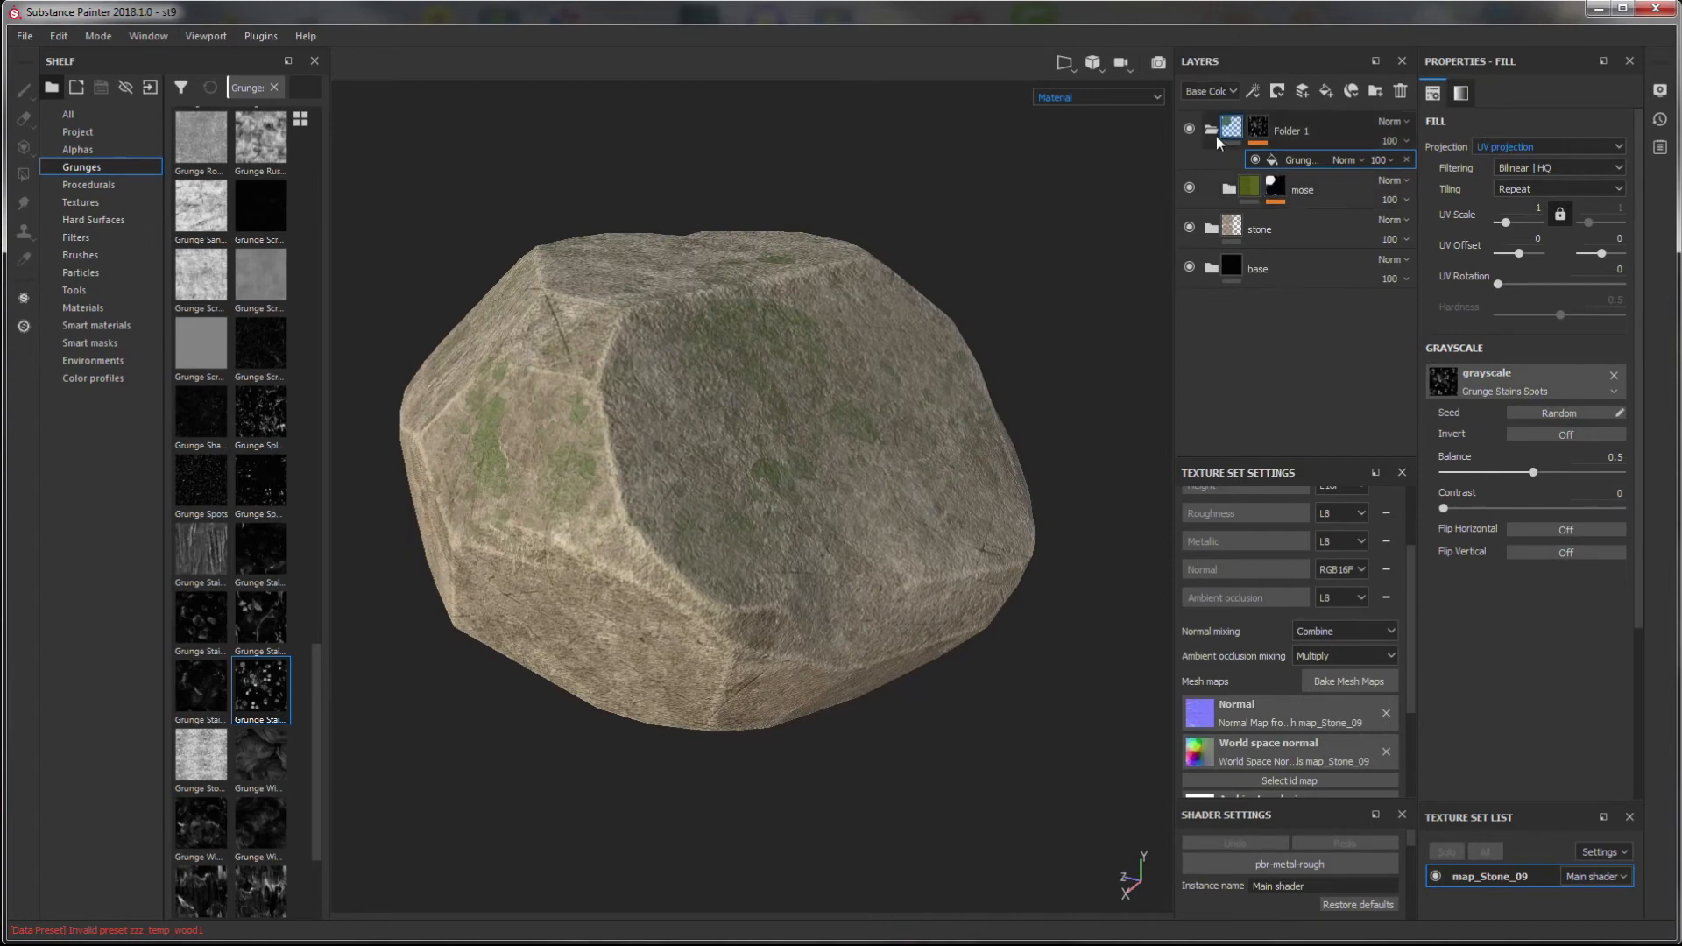
# - Expand the mose folder and set Fill layer 2's height to 0.2367
pyautogui.click(1228, 192)
pyautogui.click(1297, 268)
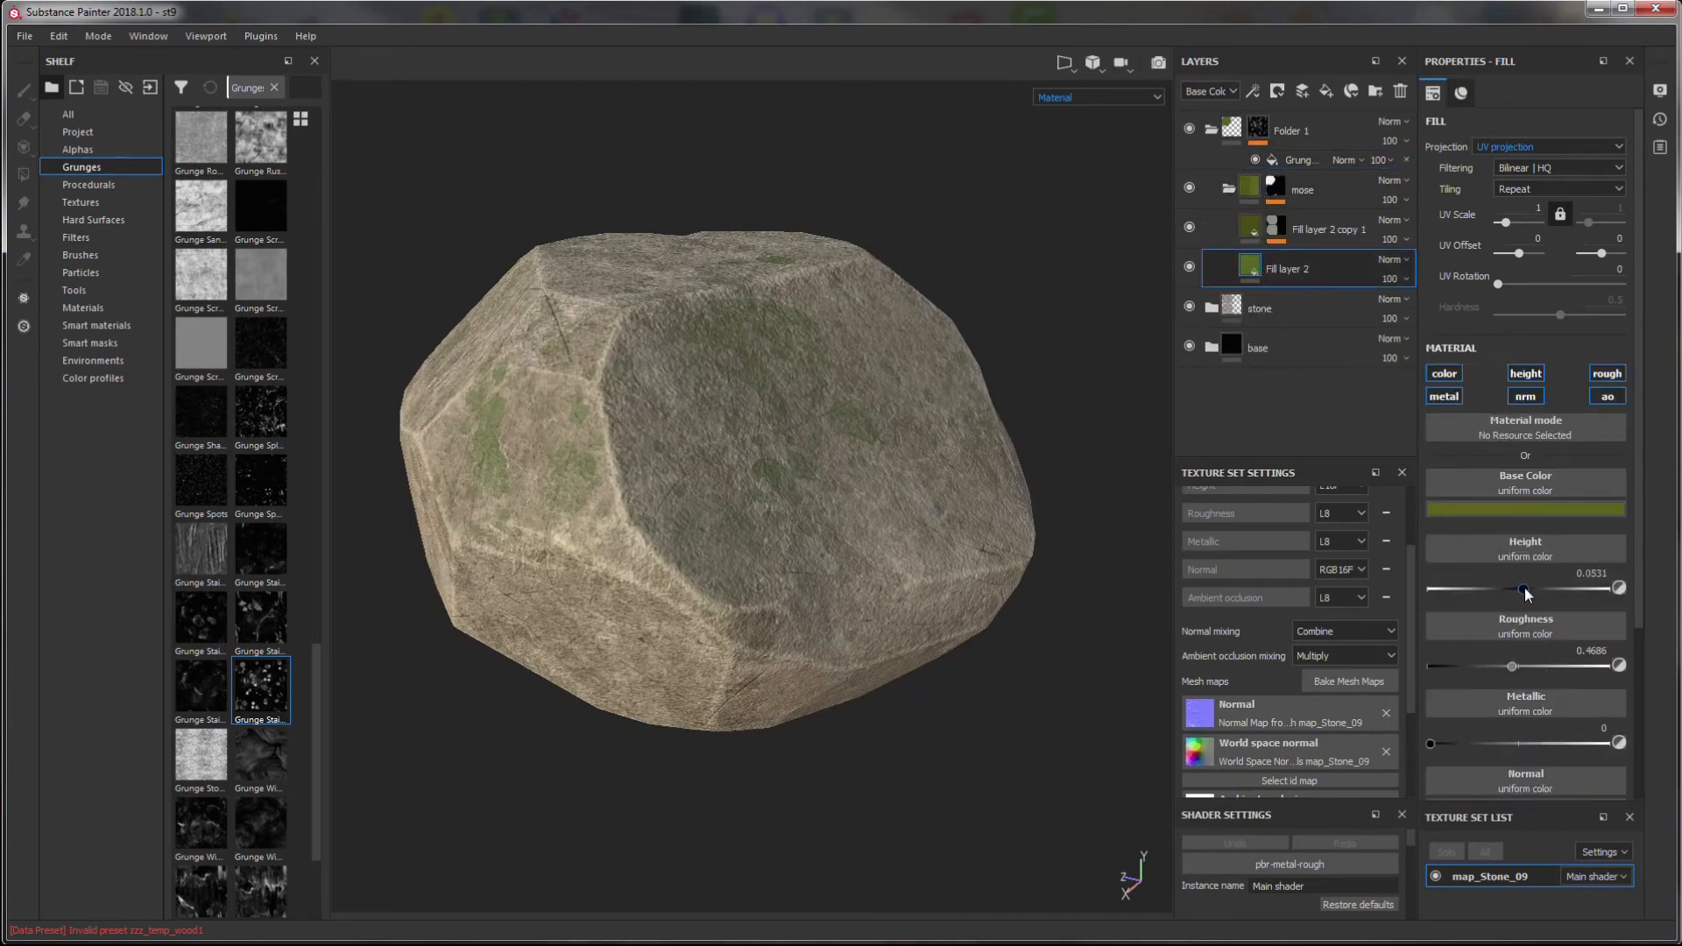
pyautogui.moveTo(1525, 587); pyautogui.dragTo(1544, 593)
pyautogui.keyDown('alt'); pyautogui.moveTo(776, 478); pyautogui.dragTo(800, 560); pyautogui.keyUp('alt')
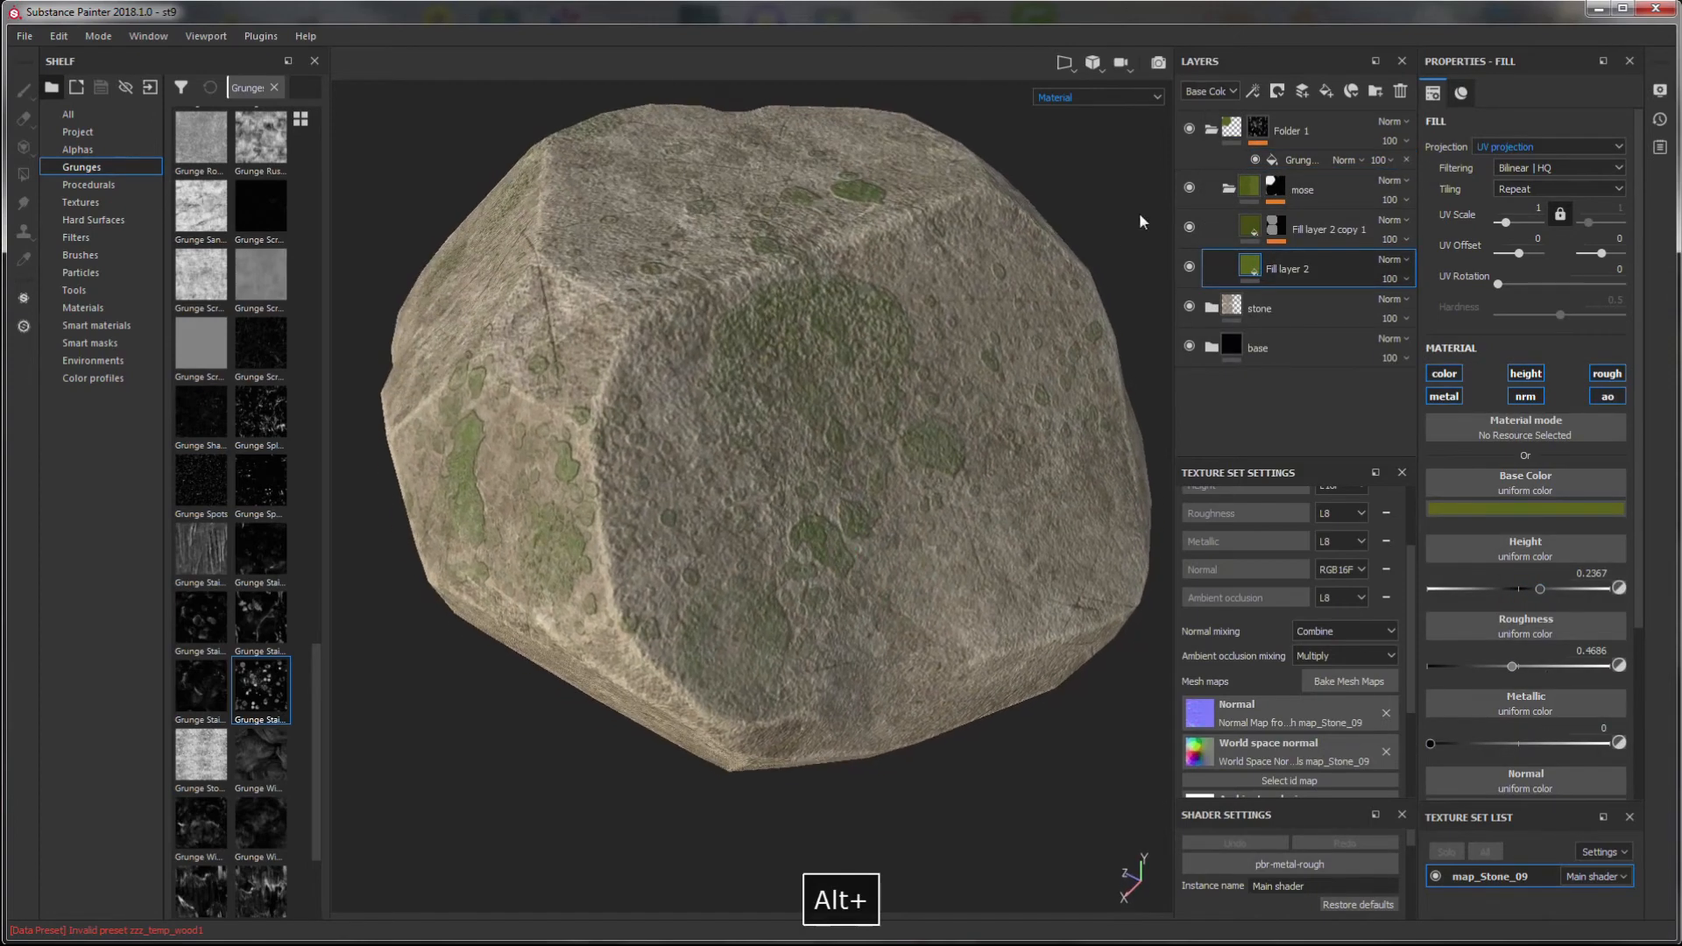
# - Switch the Grunge Stains Spots mask fill to tri-planar projection and try UV scales of 3 and 2
pyautogui.click(1303, 160)
pyautogui.click(1514, 174)
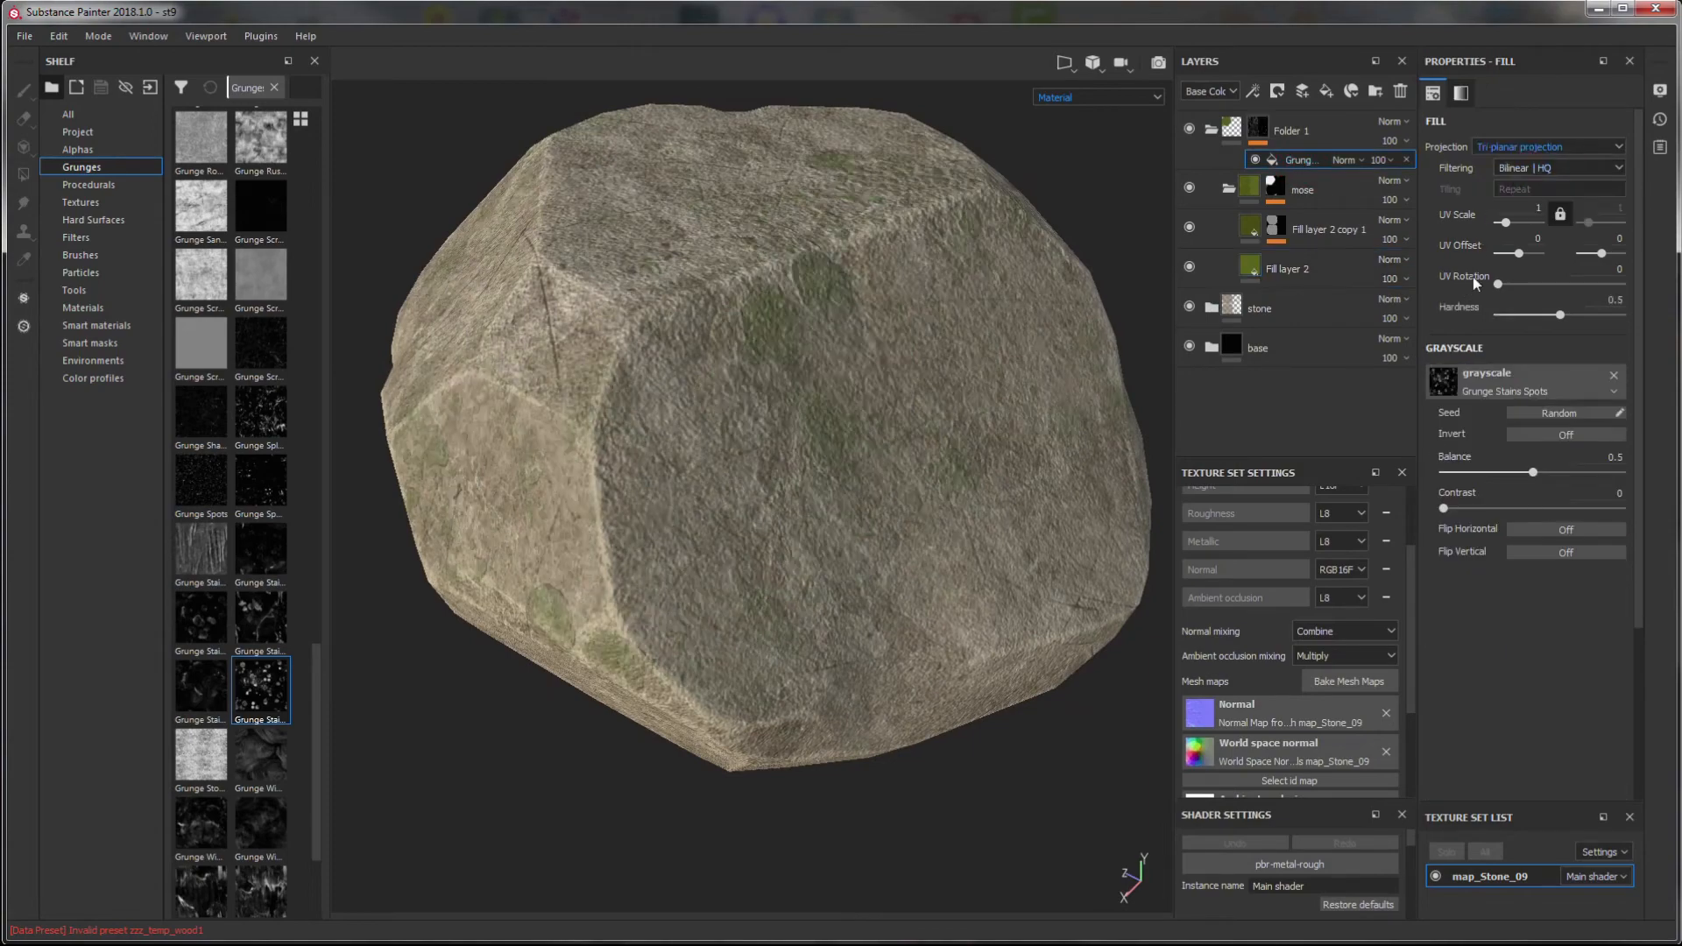
pyautogui.press('Return')
pyautogui.keyDown('alt'); pyautogui.moveTo(969, 507); pyautogui.dragTo(630, 504); pyautogui.keyUp('alt')
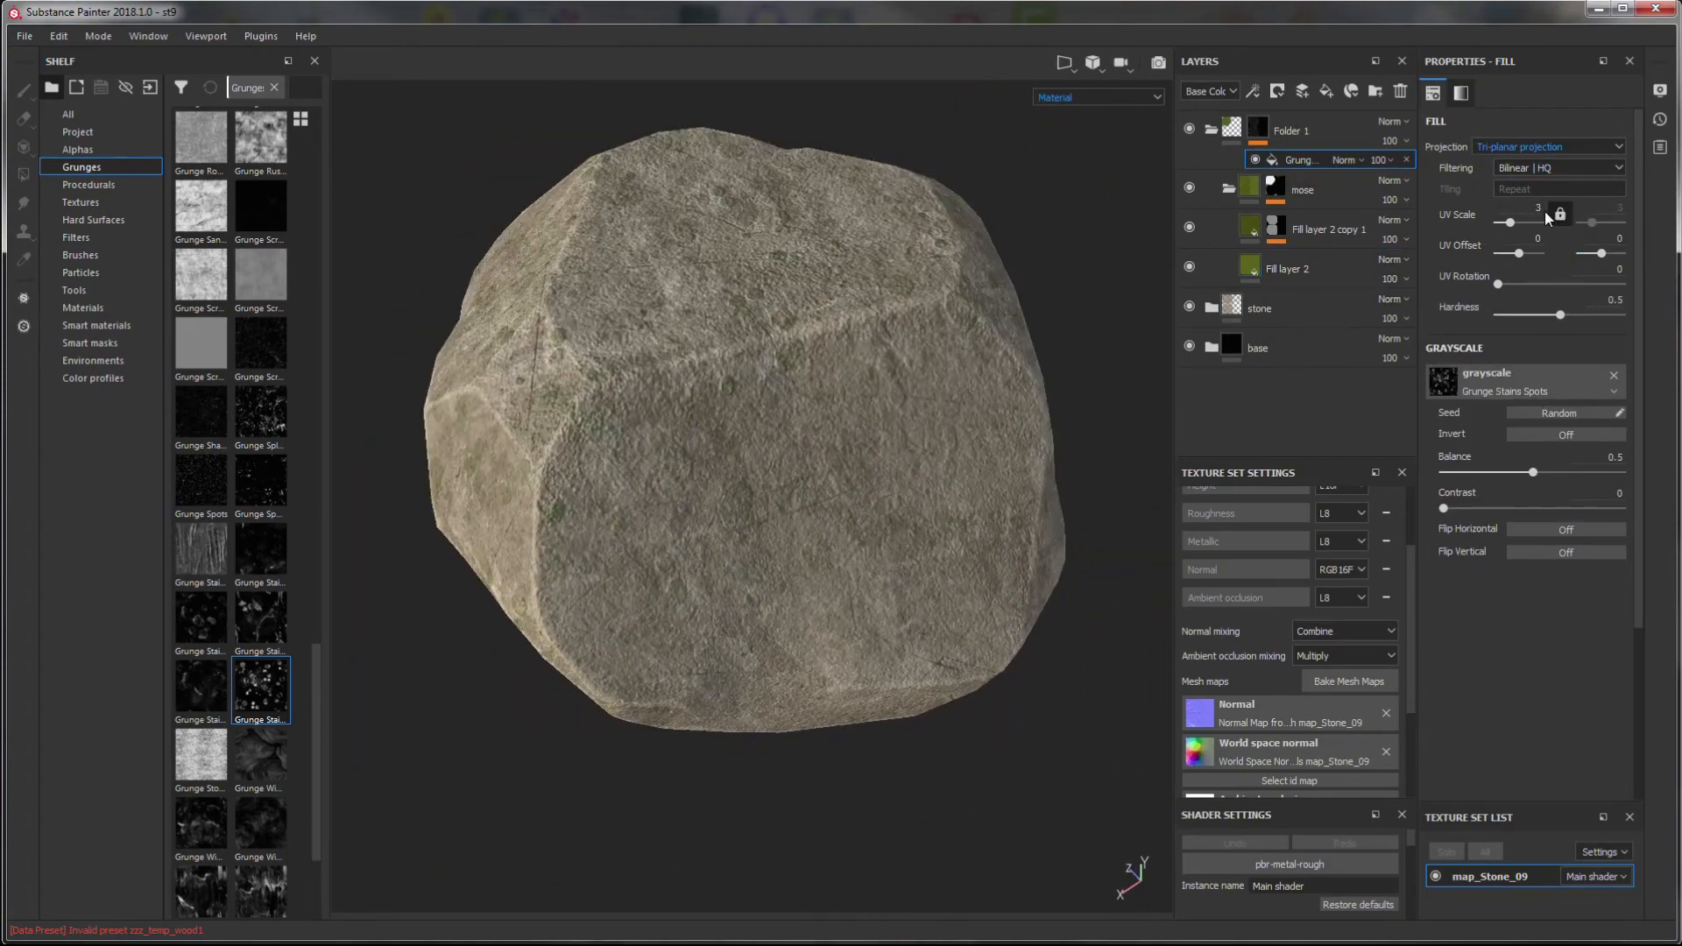
pyautogui.write('2')
pyautogui.press('Return')
# - Set the Grunge Stains Spots fill's balance to 0.77 and its UV scale to 1
pyautogui.keyDown('alt'); pyautogui.moveTo(964, 491); pyautogui.dragTo(1580, 471); pyautogui.keyUp('alt')
pyautogui.keyDown('alt'); pyautogui.moveTo(1095, 491); pyautogui.dragTo(860, 346); pyautogui.keyUp('alt')
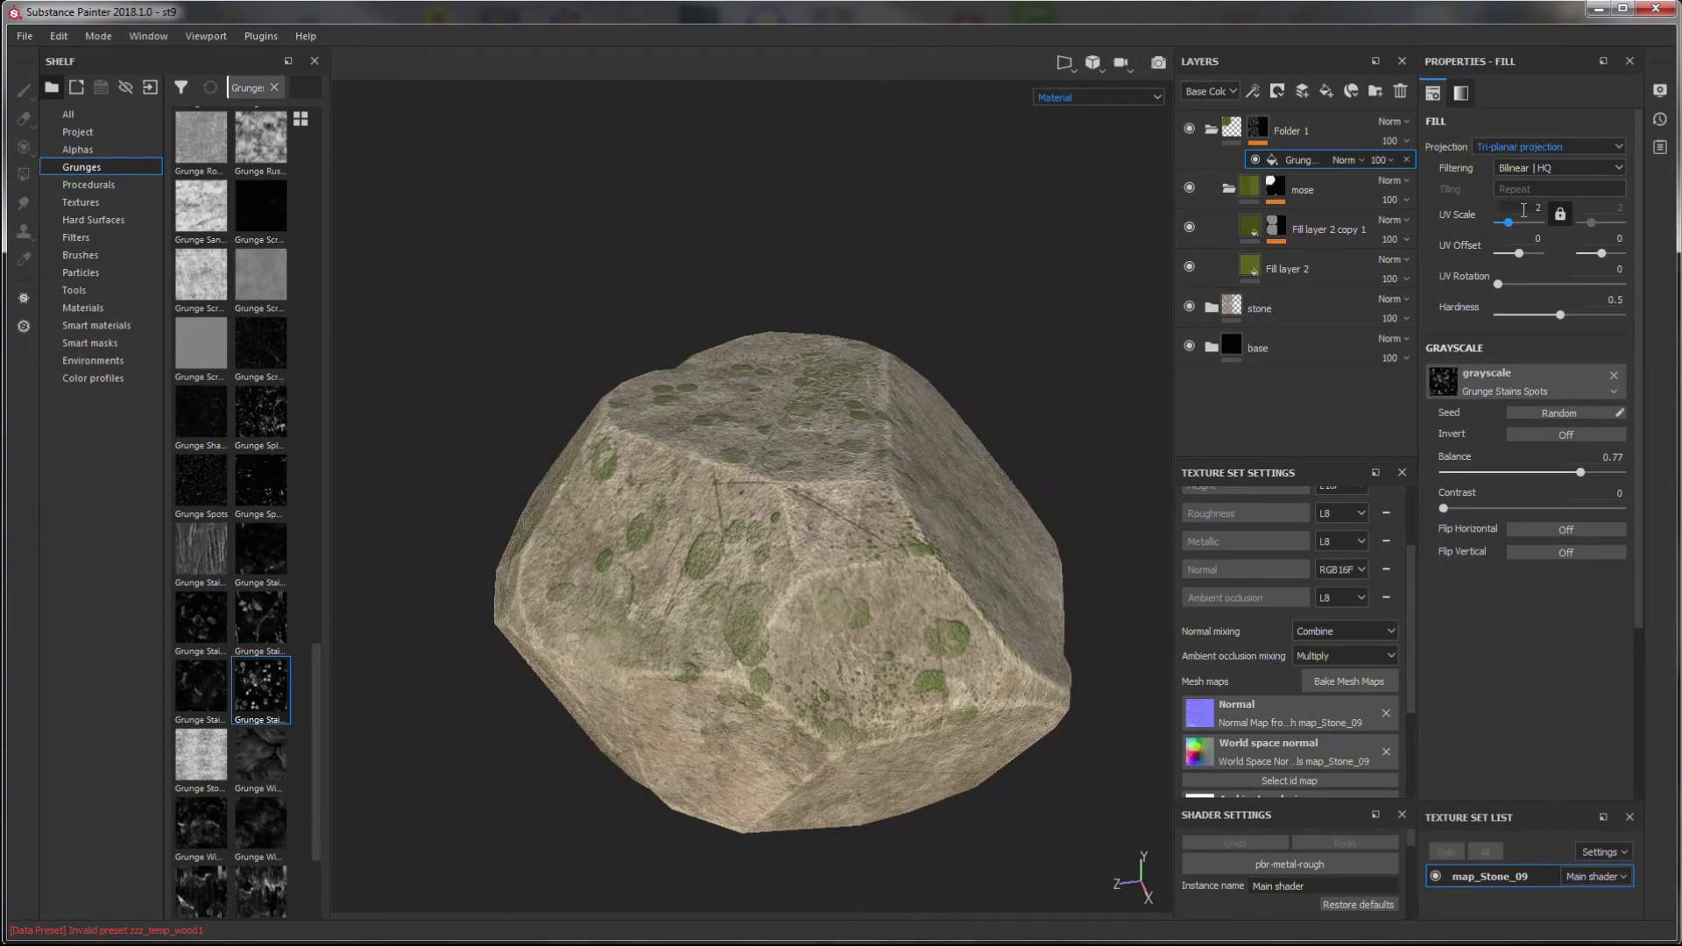
pyautogui.press('Return')
pyautogui.keyDown('alt'); pyautogui.moveTo(1122, 481); pyautogui.dragTo(876, 780); pyautogui.keyUp('alt')
pyautogui.keyDown('alt'); pyautogui.moveTo(876, 788); pyautogui.dragTo(841, 691, button='right'); pyautogui.keyUp('alt')
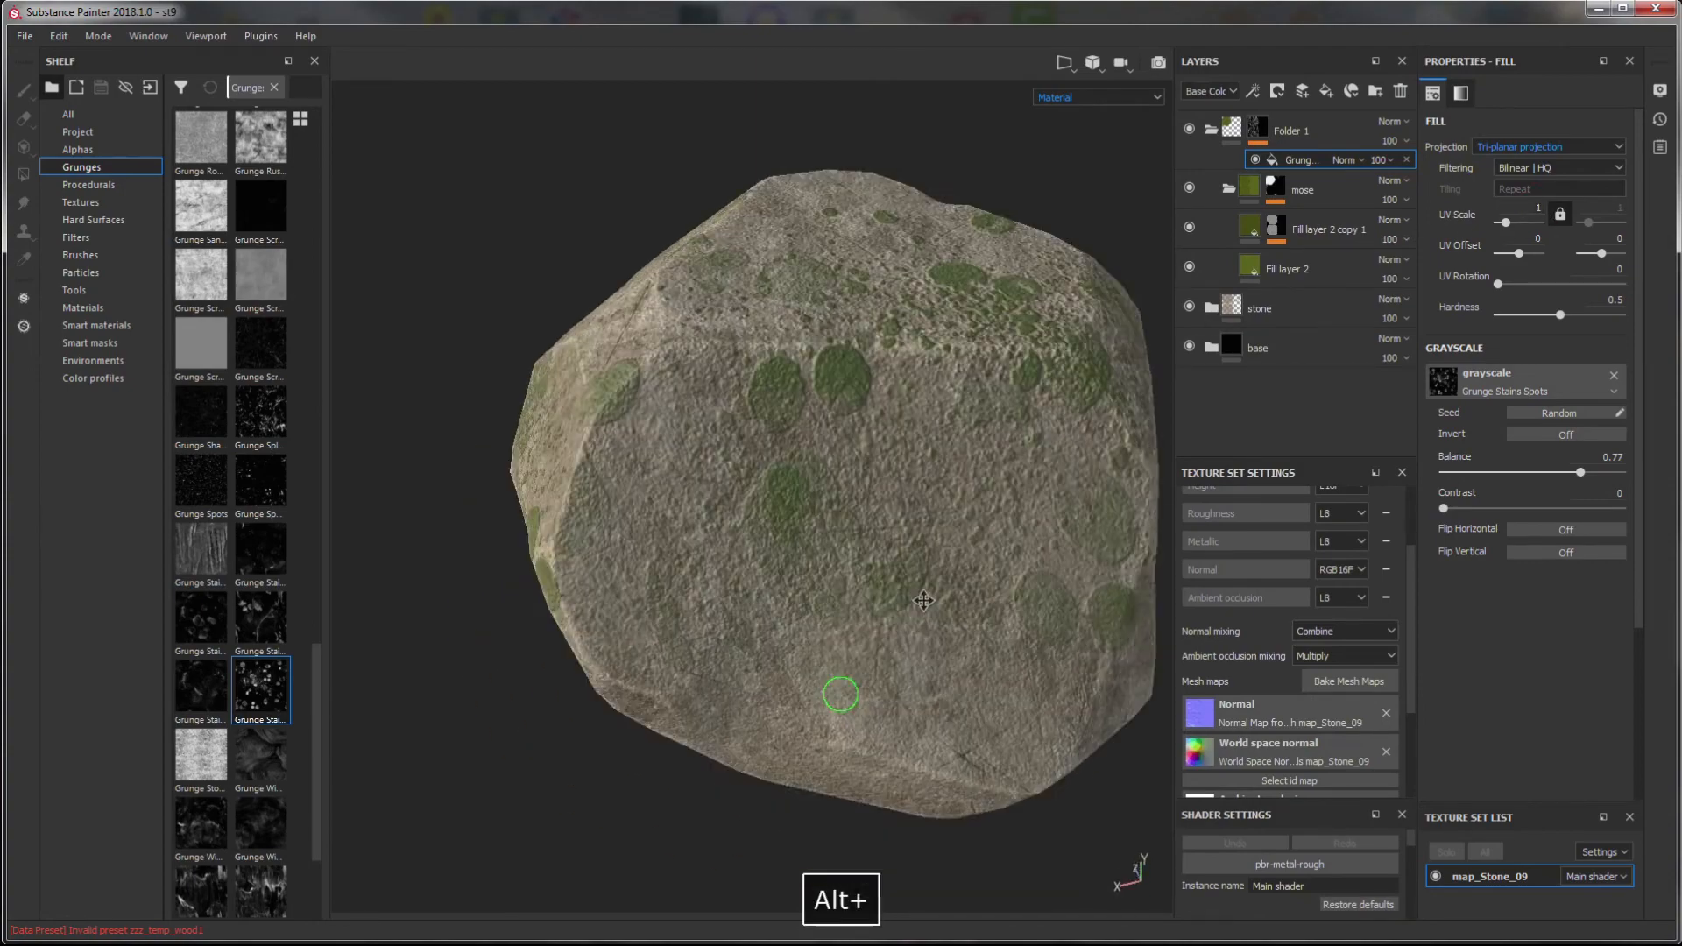
pyautogui.keyDown('alt'); pyautogui.moveTo(841, 692); pyautogui.dragTo(1043, 475); pyautogui.keyUp('alt')
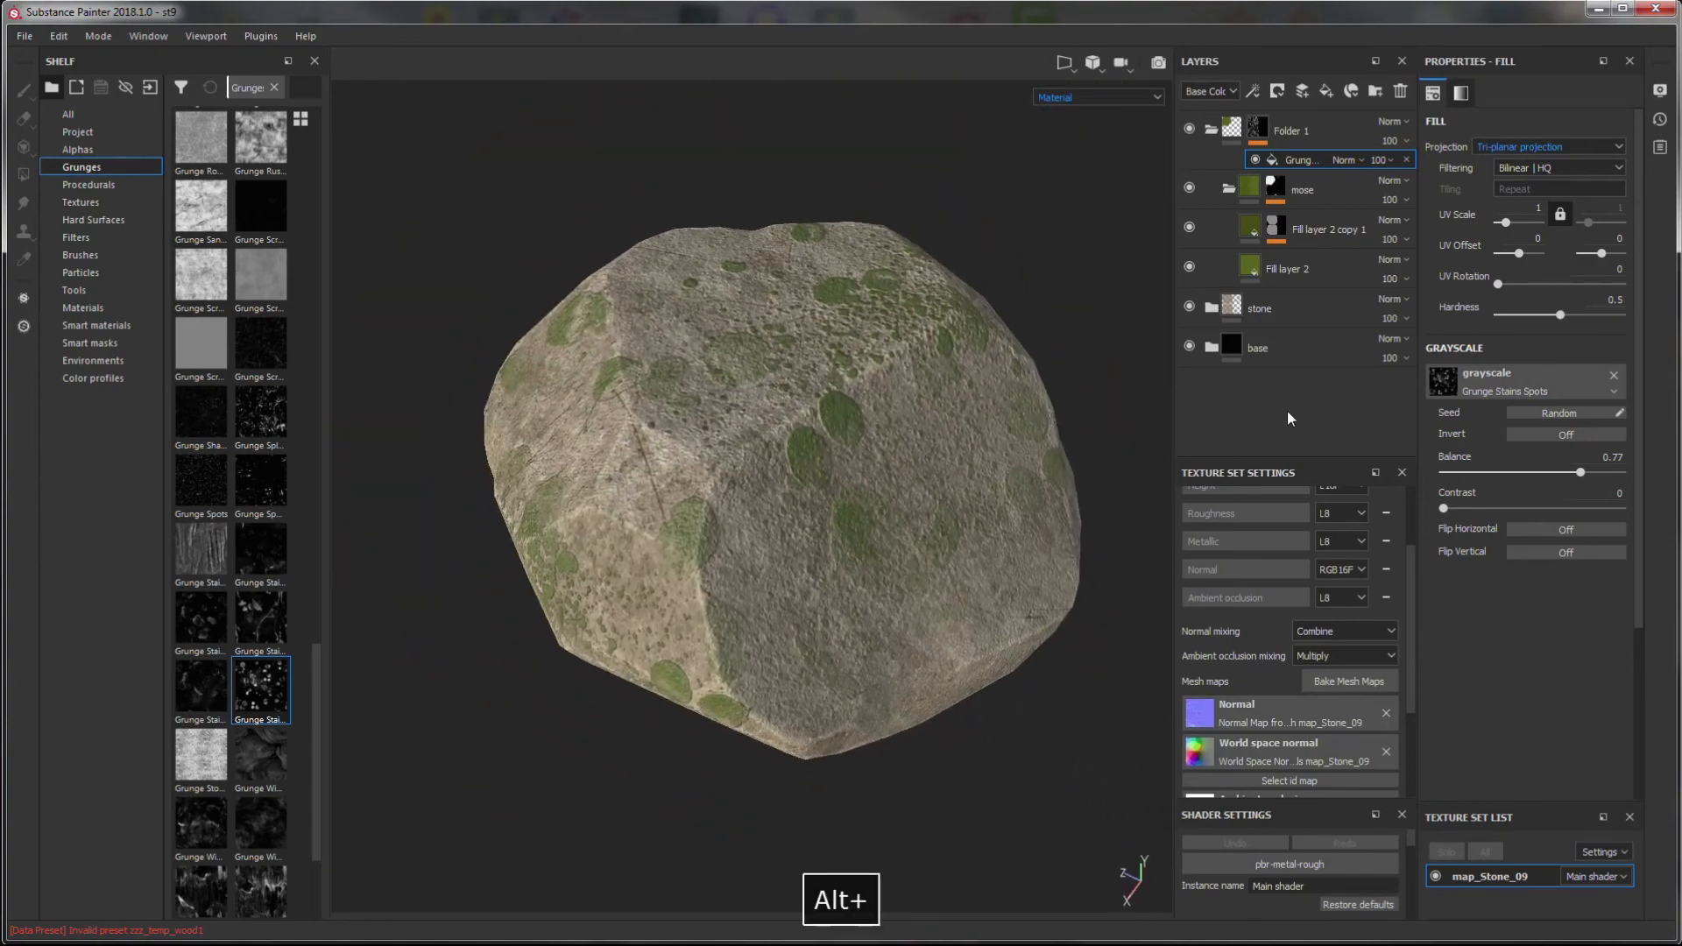
# - Add a second fill to Folder 1's mask with Grunge Stains Large Hollow as its grayscale
pyautogui.rightClick(1258, 131)
pyautogui.click(1297, 479)
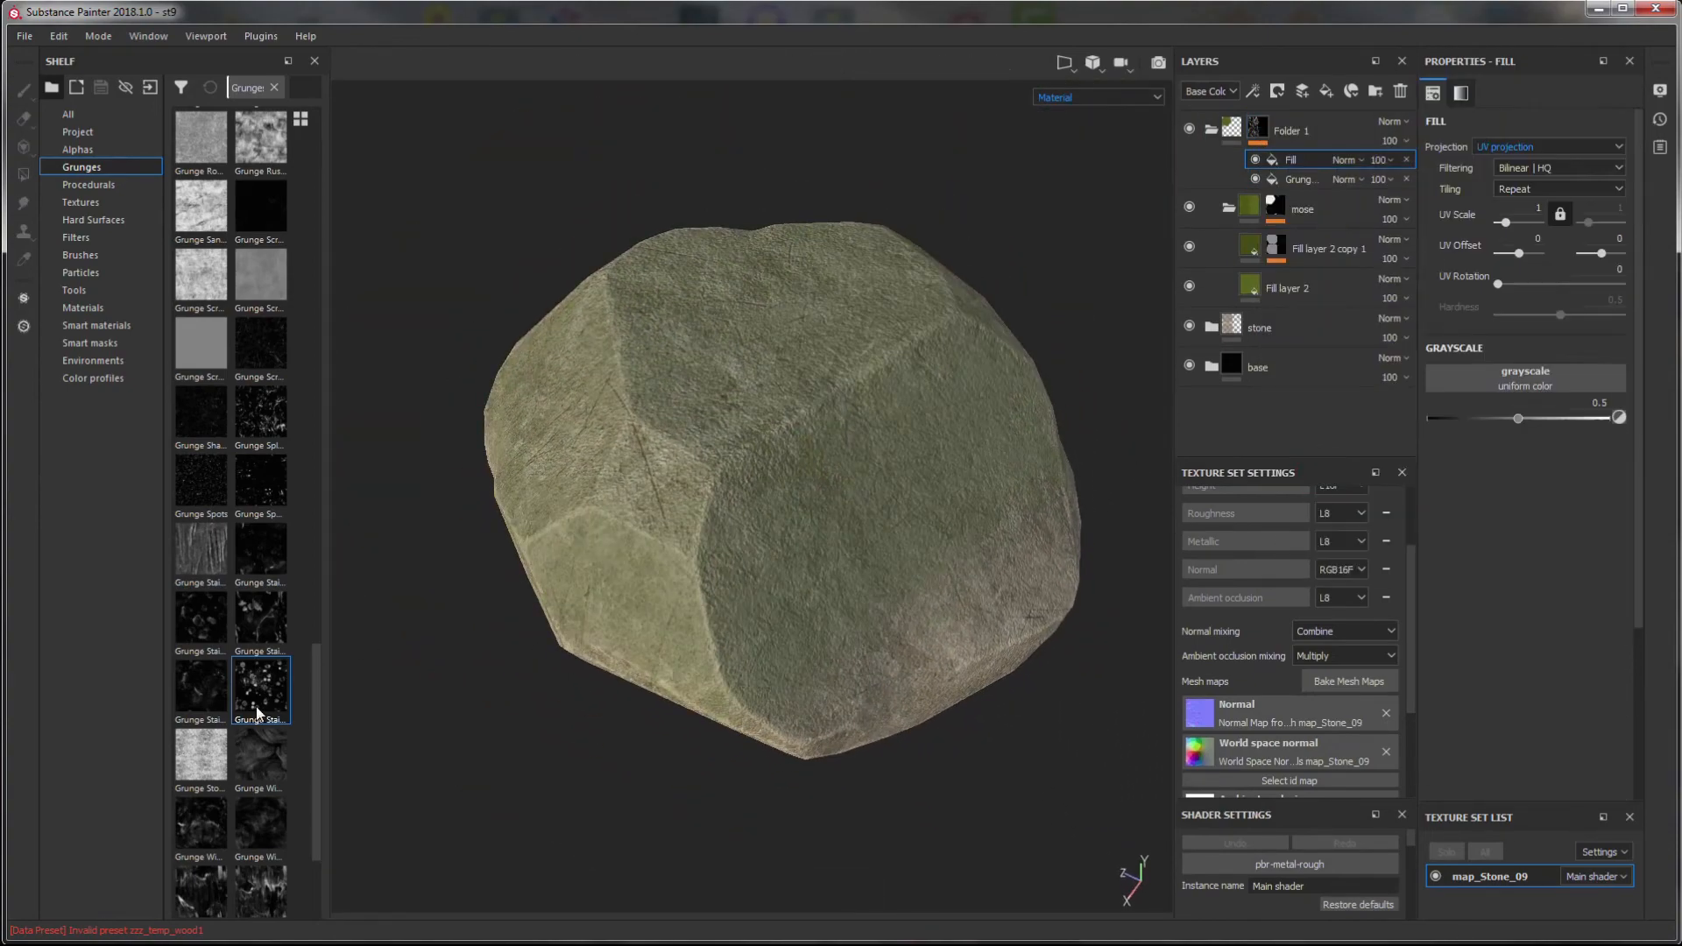
pyautogui.moveTo(215, 640)
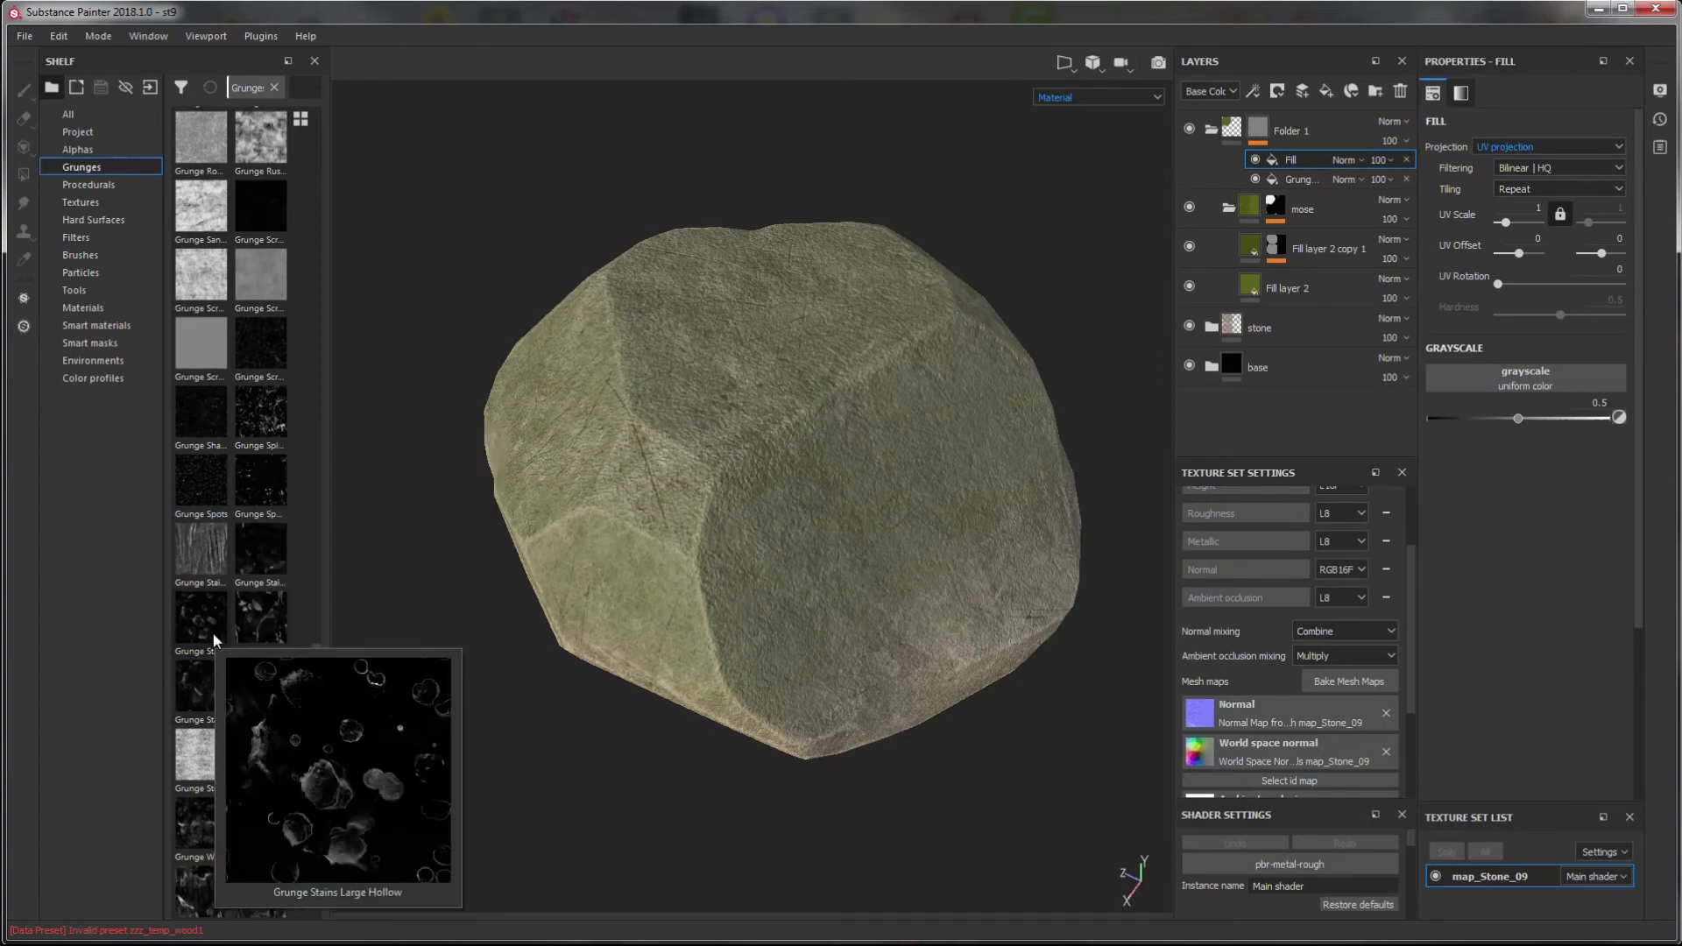
pyautogui.moveTo(201, 627); pyautogui.dragTo(644, 530)
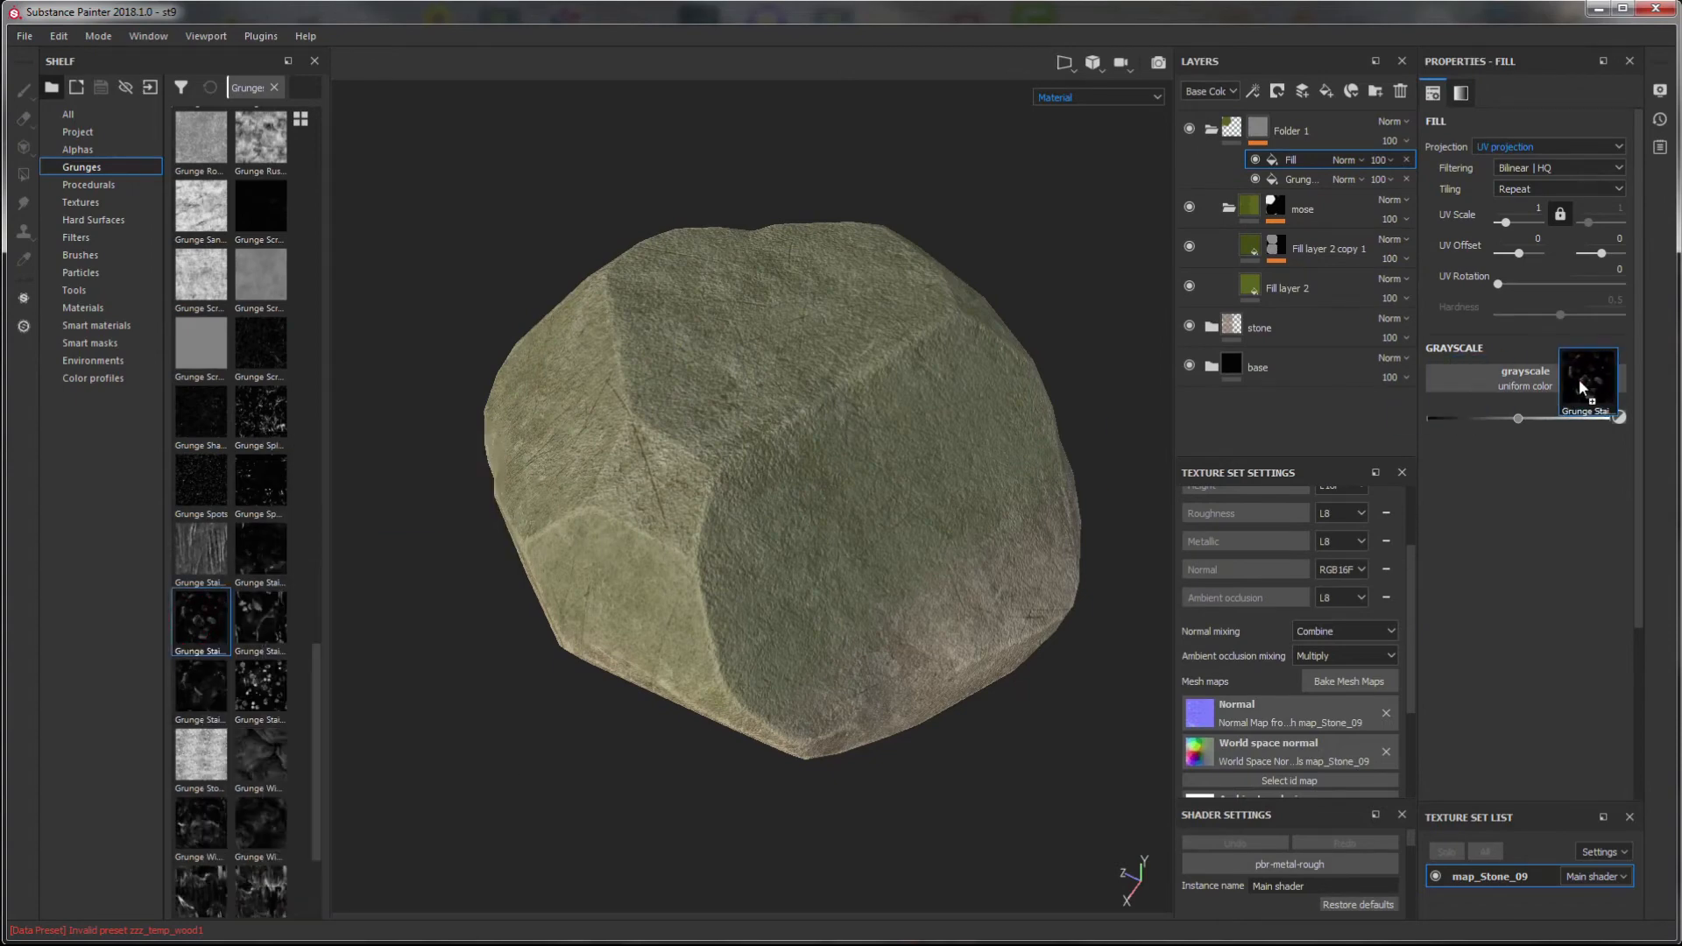
pyautogui.moveTo(1581, 388); pyautogui.dragTo(1585, 386)
# - Try the Divide blending mode on the Grunge Stains Large Hollow fill and try swapping the order of the two grunge fills
pyautogui.click(1362, 160)
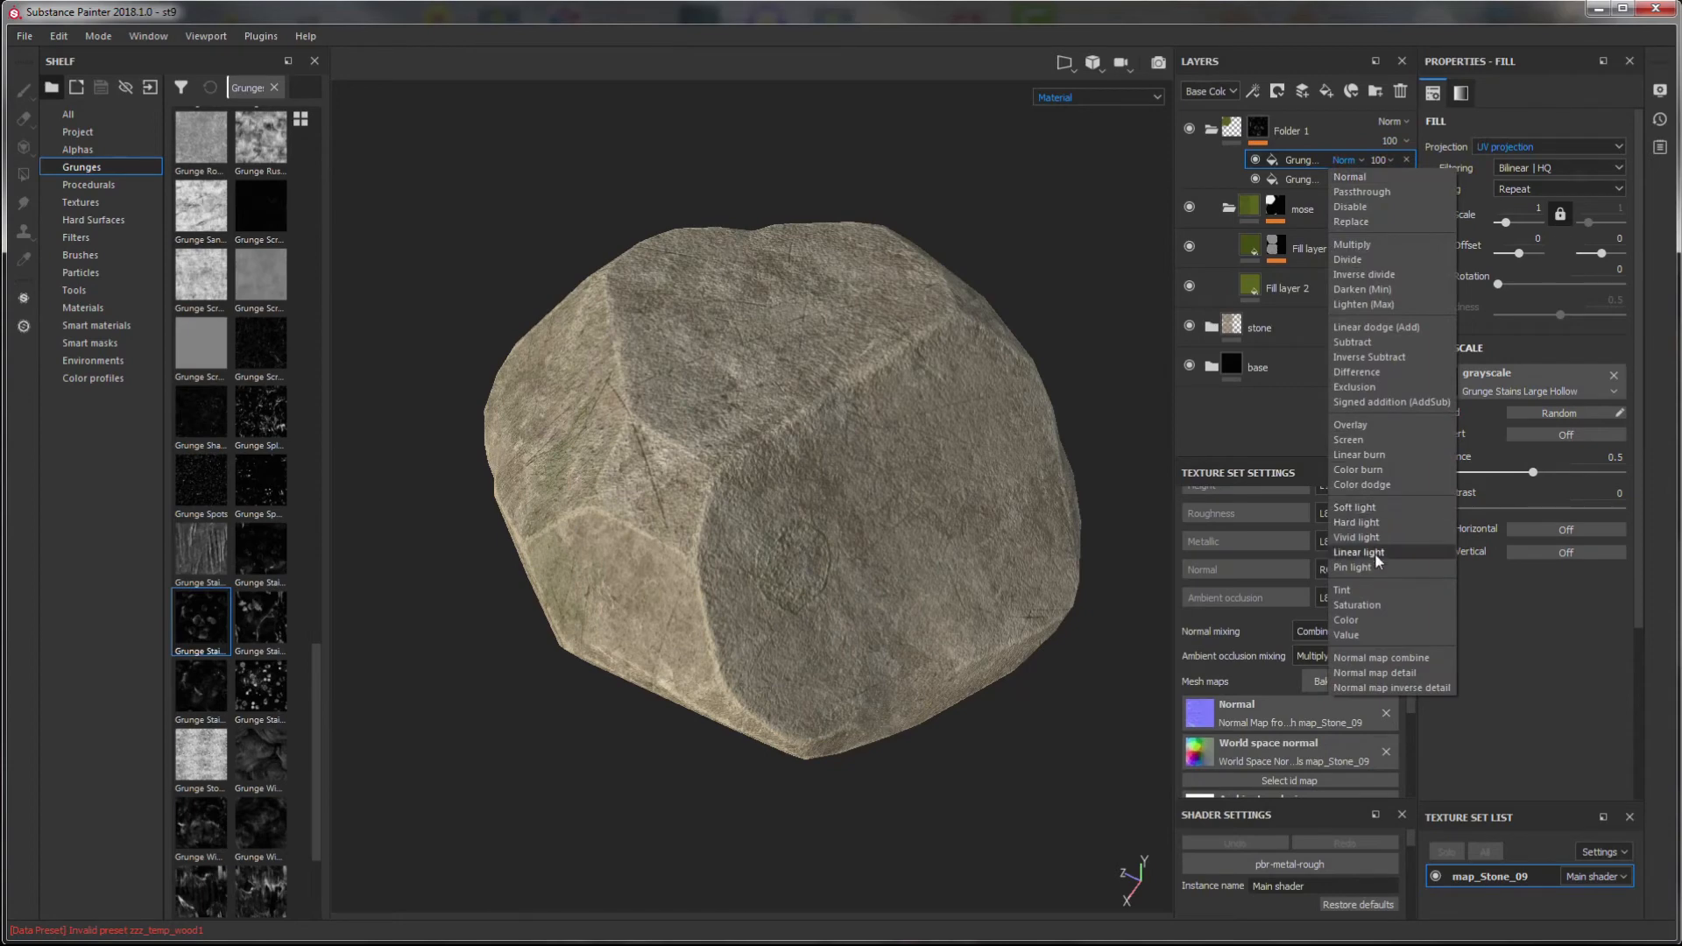
pyautogui.click(1368, 260)
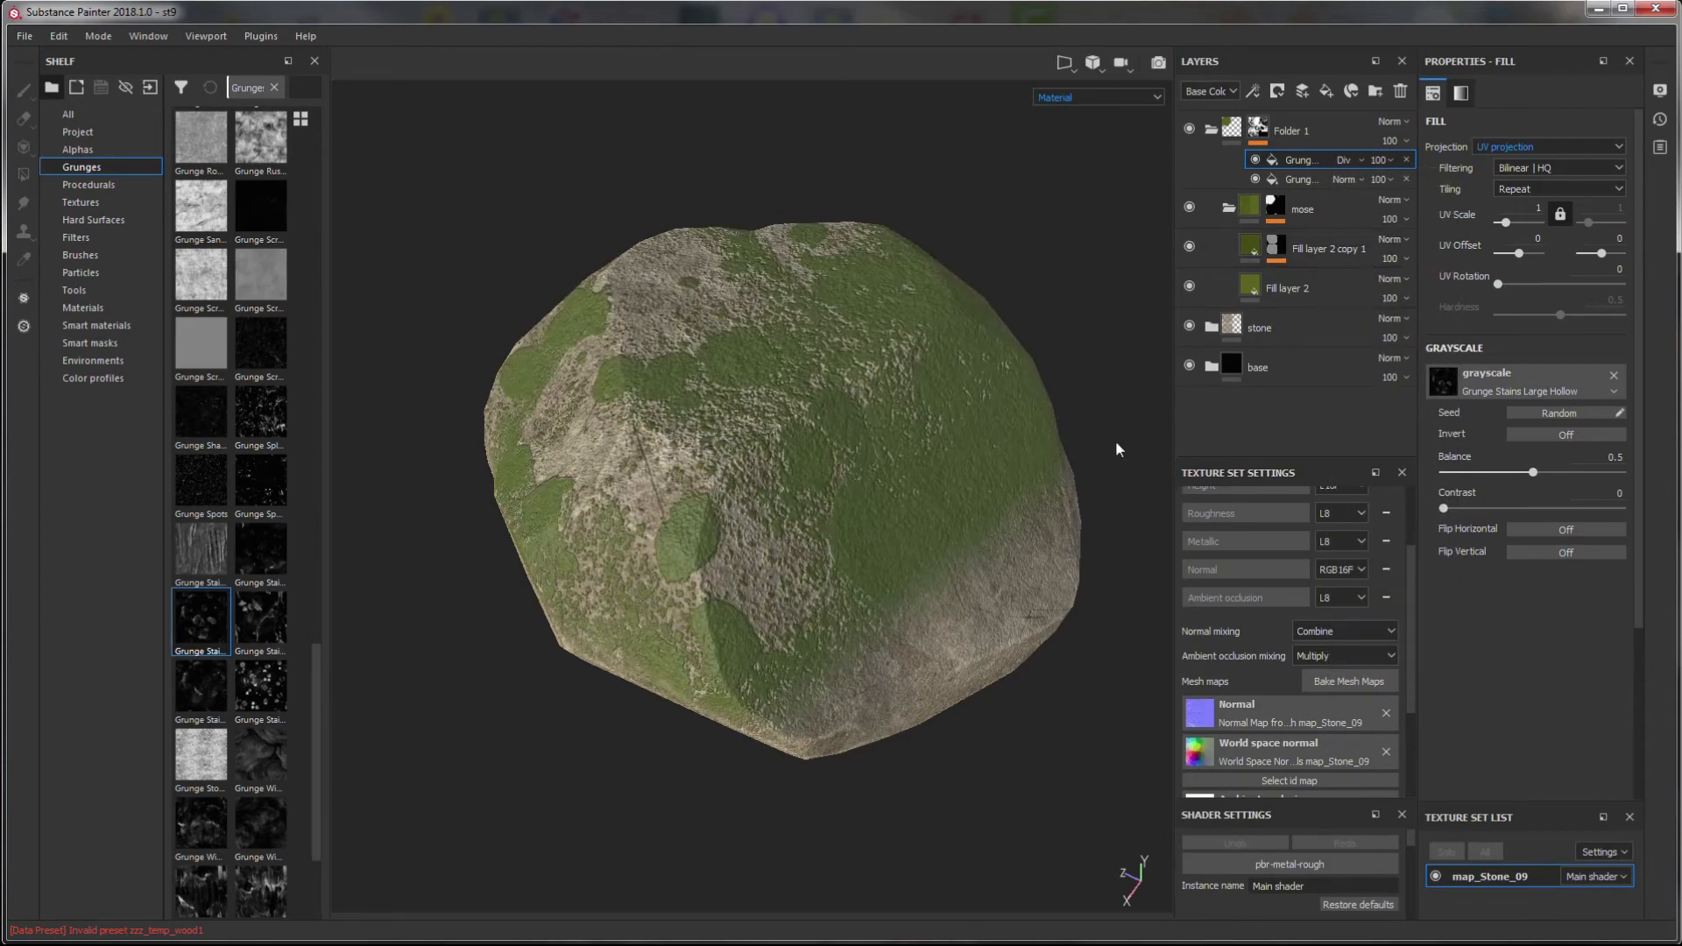
pyautogui.moveTo(1323, 184); pyautogui.dragTo(1318, 161)
pyautogui.click(1318, 182)
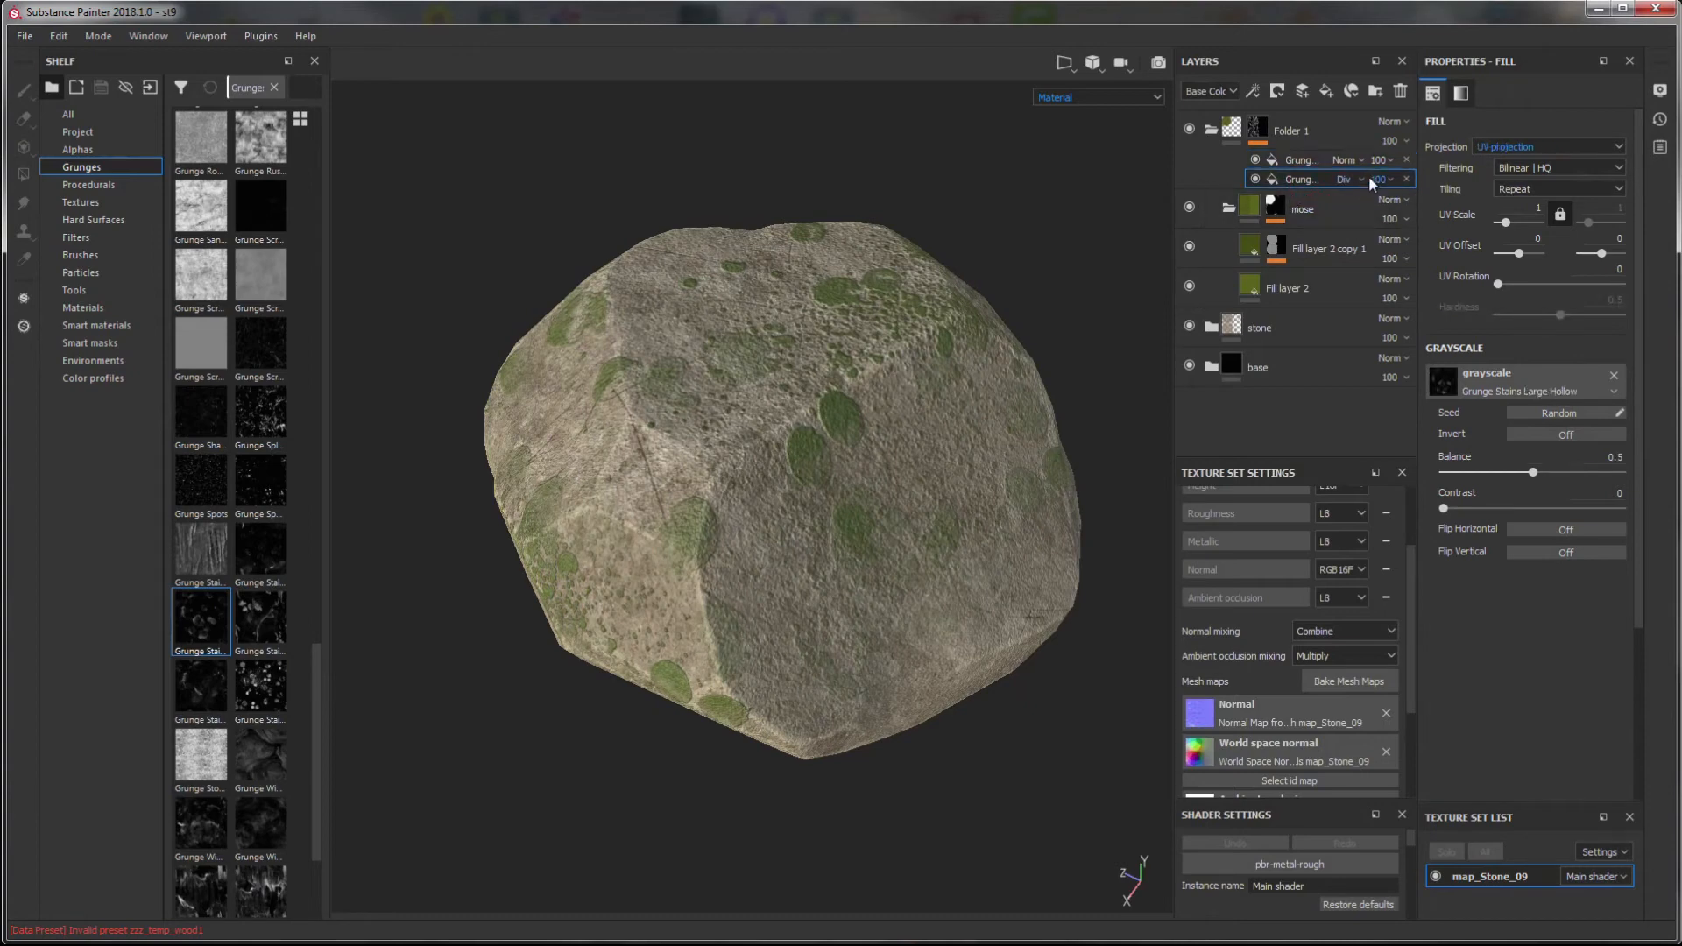
pyautogui.moveTo(1306, 158); pyautogui.dragTo(1306, 161)
# - Try the Overlay, Color dodge and Lighten (Max) blending modes on the Grunge Stains Large Hollow fill
pyautogui.click(1345, 159)
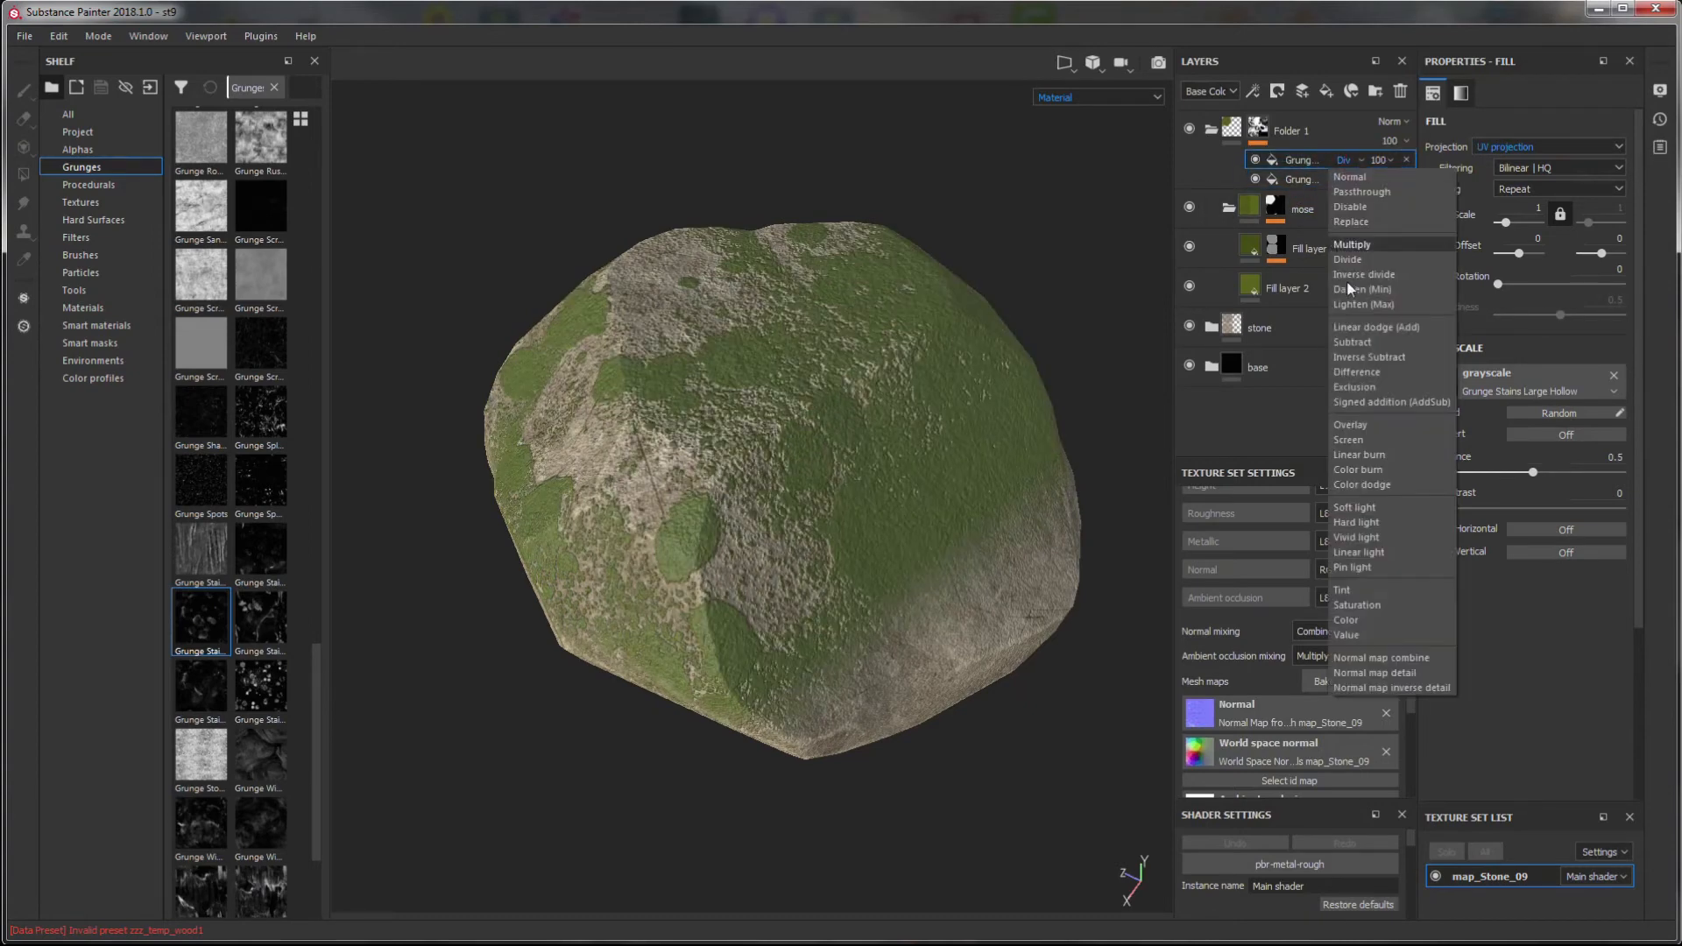
pyautogui.click(1369, 426)
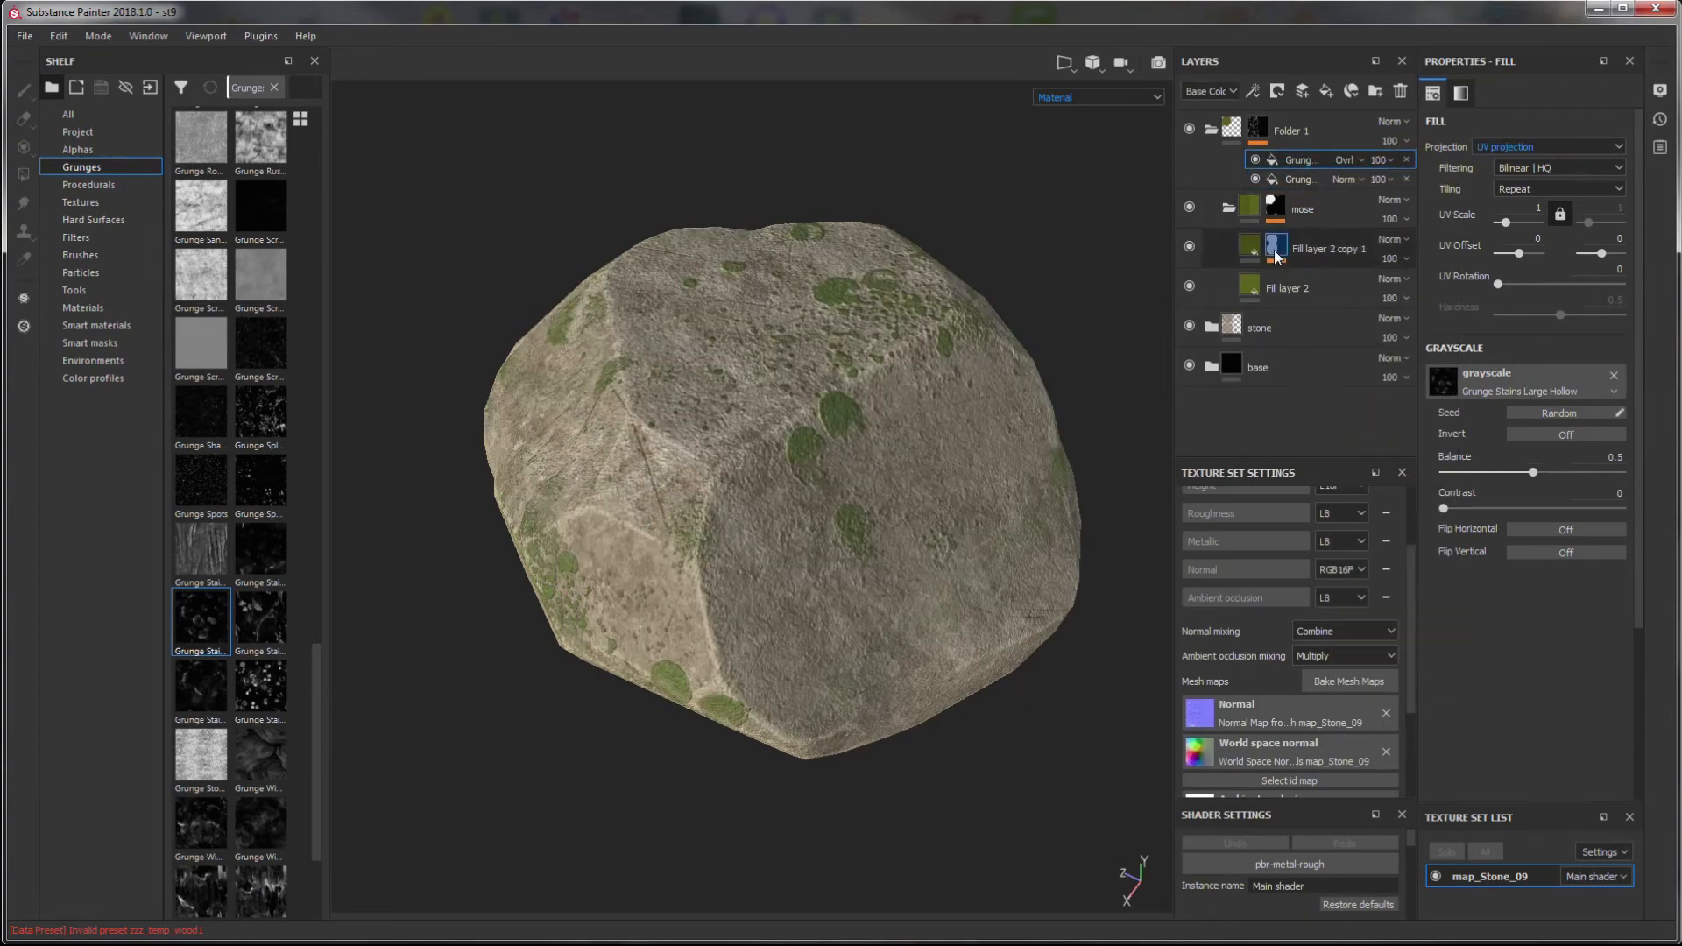
pyautogui.click(1350, 160)
pyautogui.click(1357, 271)
pyautogui.click(1349, 160)
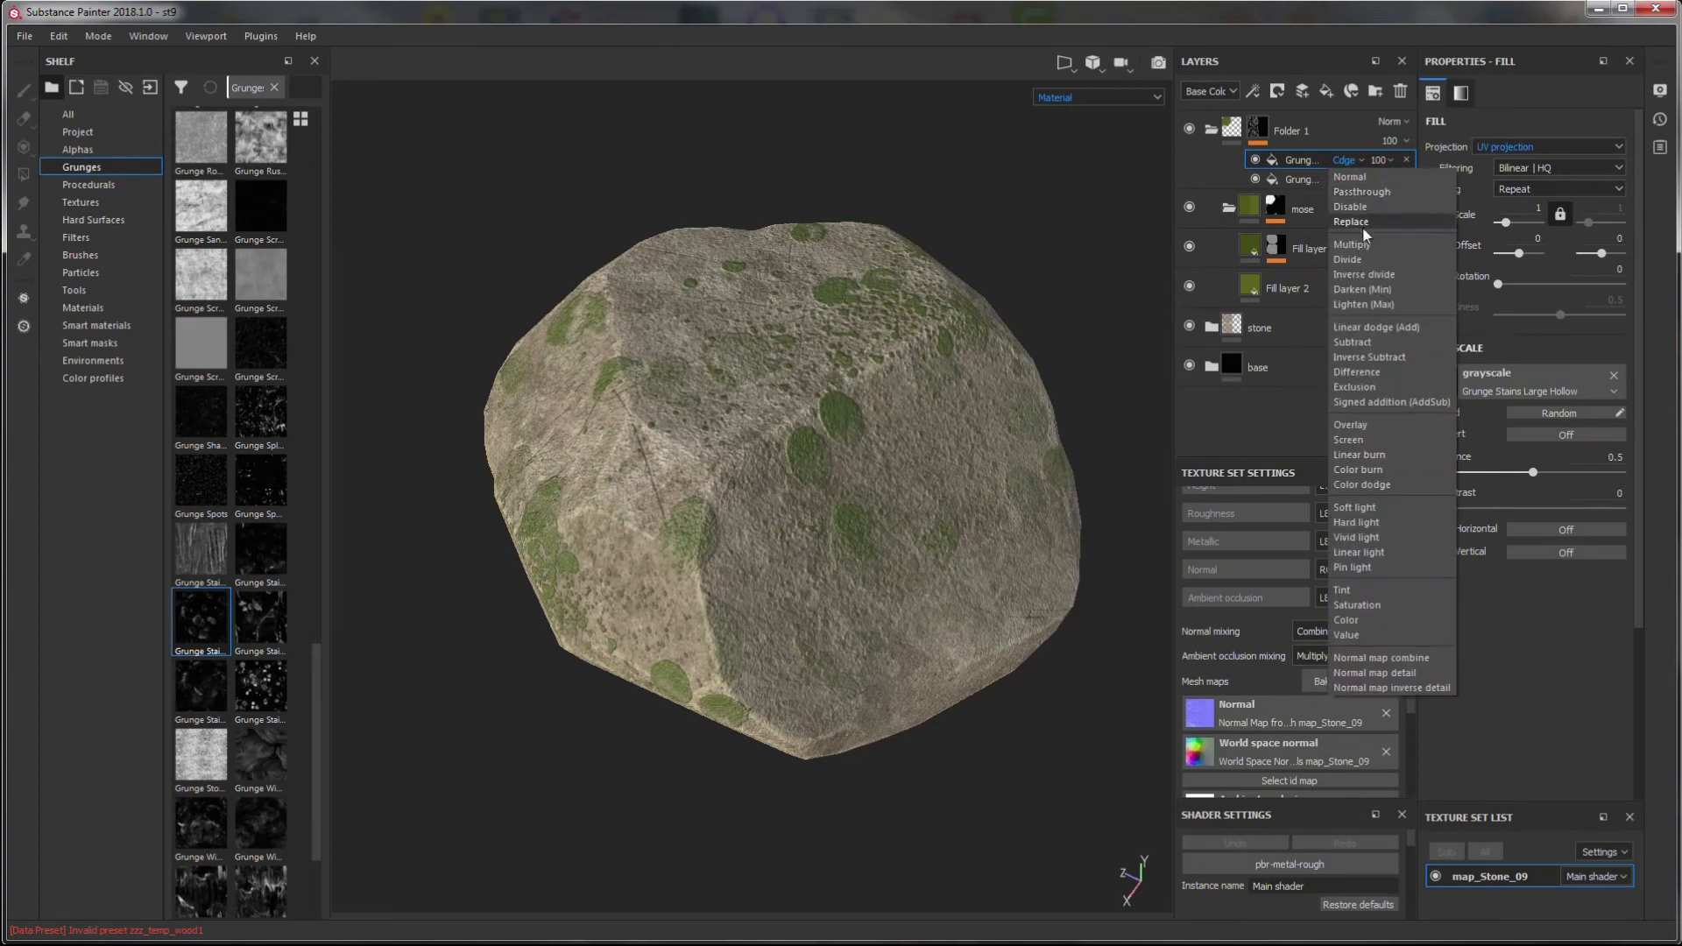
pyautogui.click(1380, 304)
# - Set the Grunge Stains Large Hollow fill to Screen blending with tri-planar projection and a UV scale of 3
pyautogui.click(1345, 160)
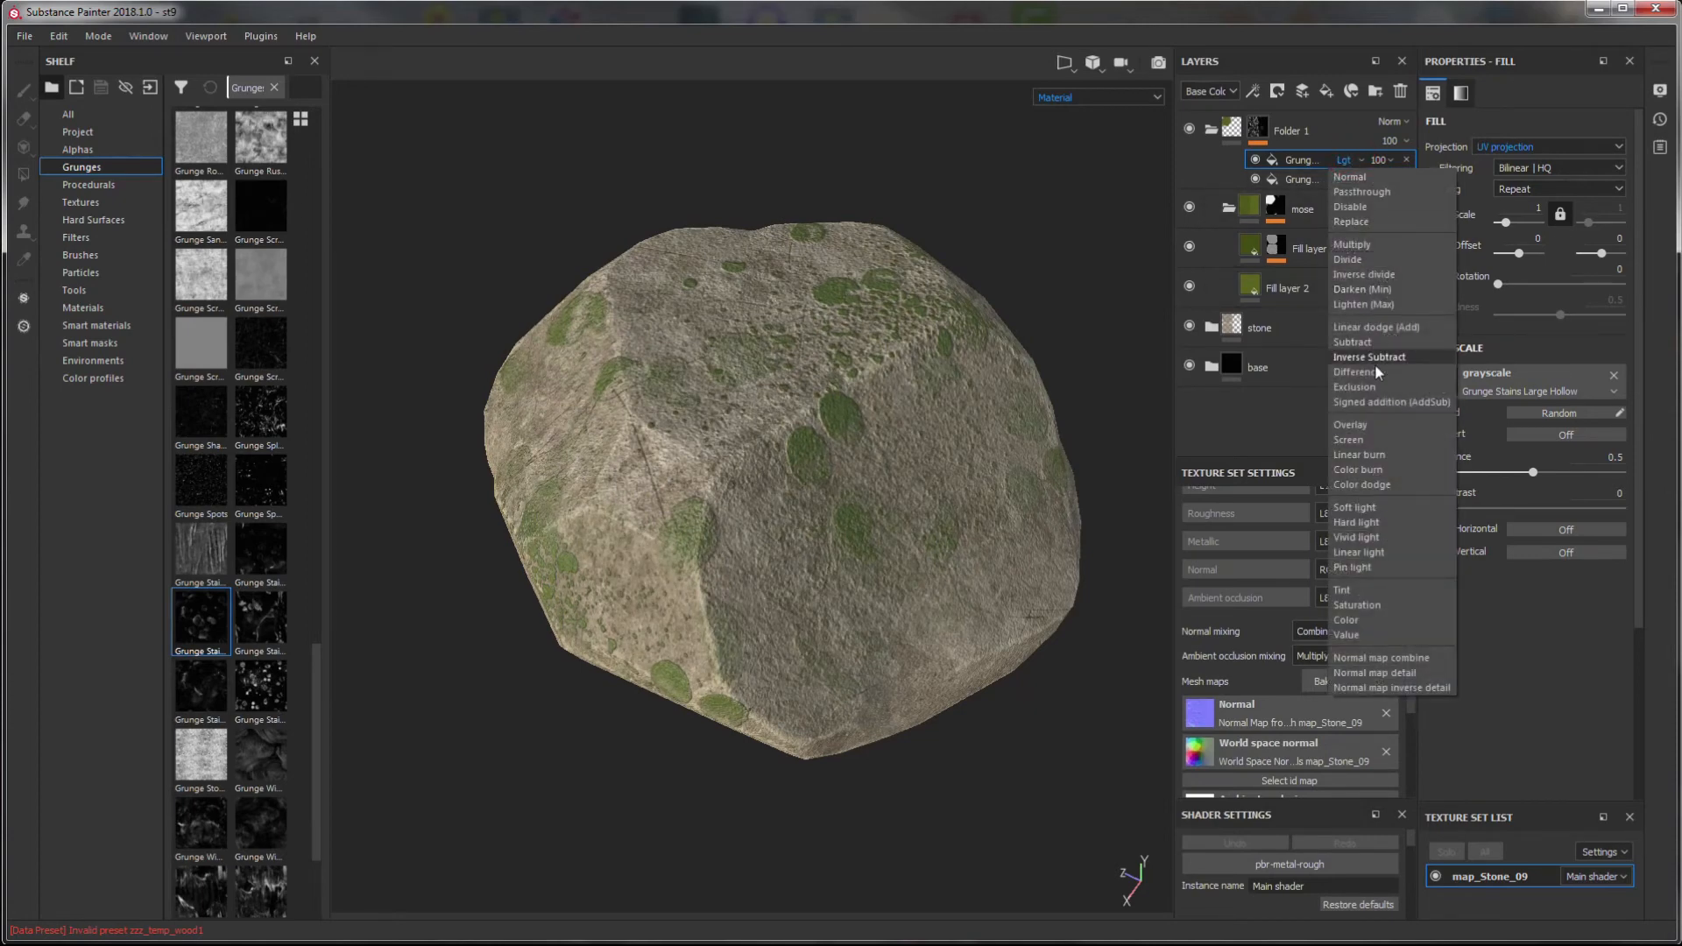
pyautogui.click(1378, 440)
pyautogui.click(1546, 147)
pyautogui.click(1525, 164)
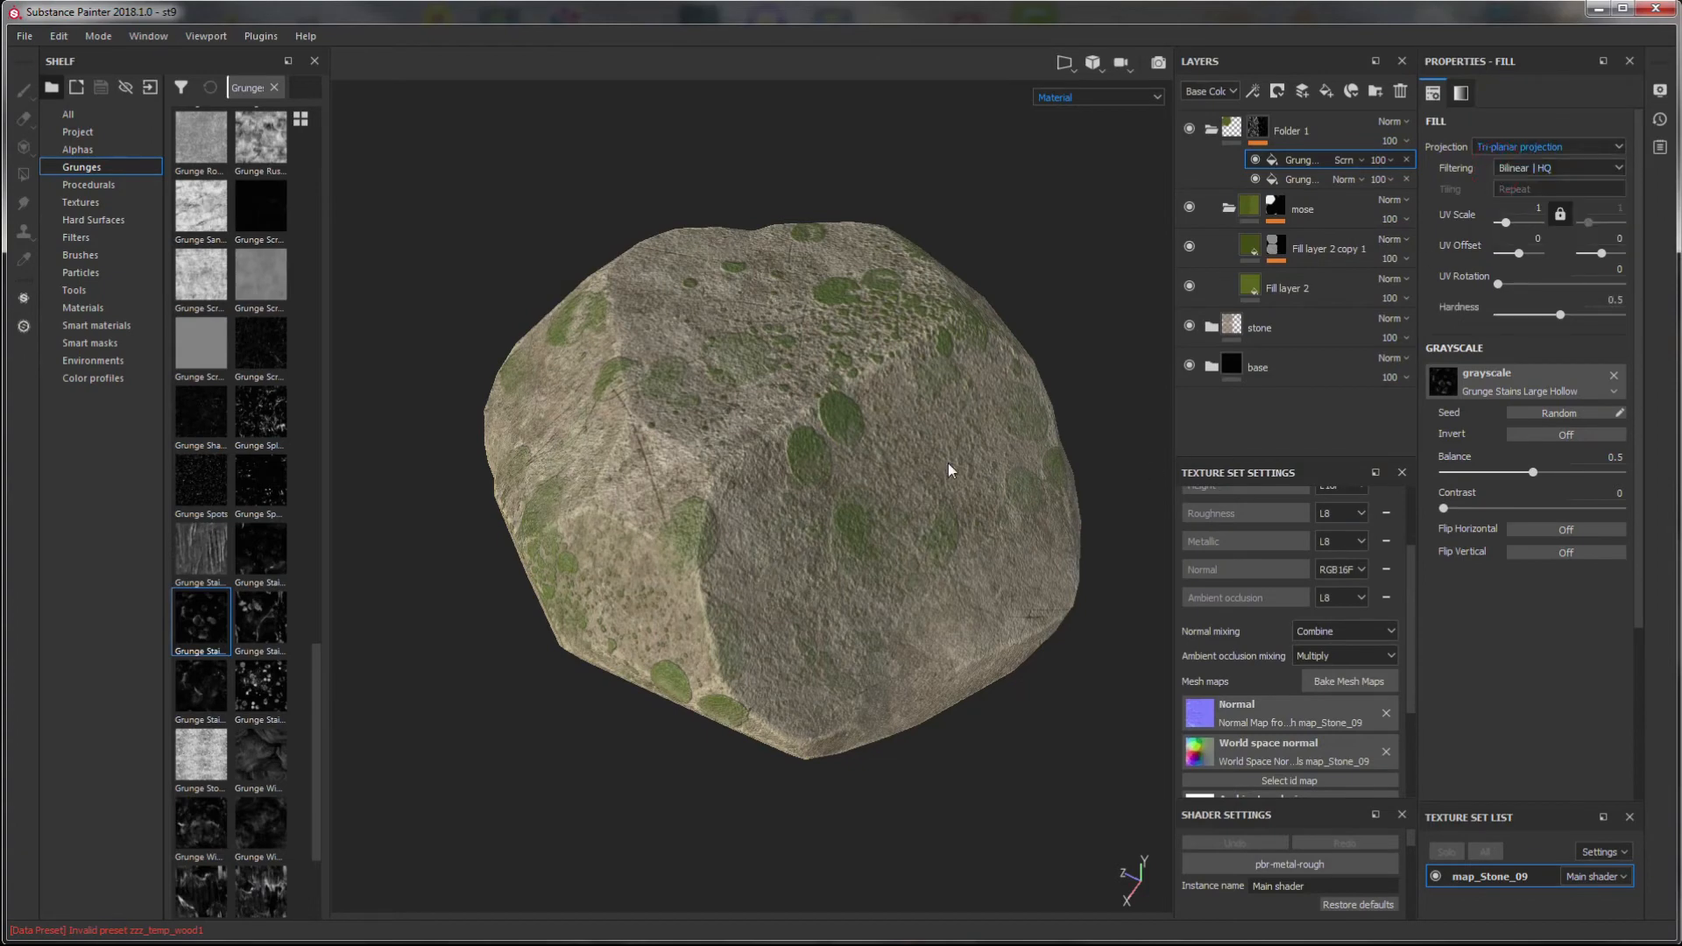
pyautogui.keyDown('alt'); pyautogui.moveTo(953, 469); pyautogui.dragTo(966, 408); pyautogui.keyUp('alt')
pyautogui.press('Return')
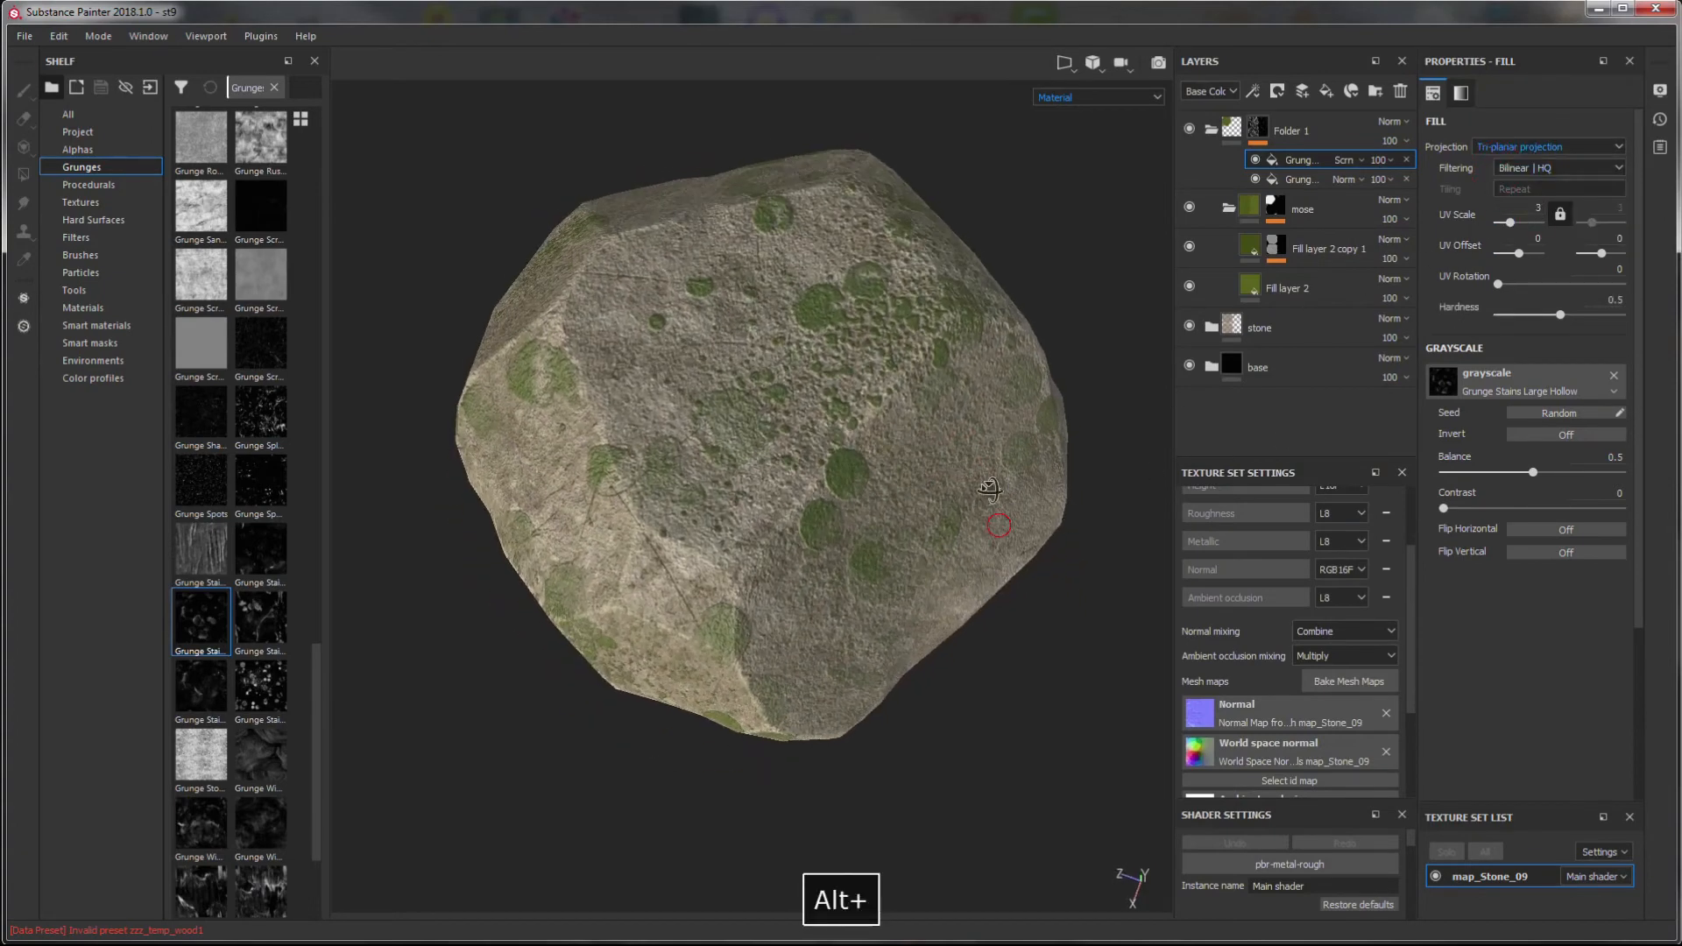
pyautogui.keyDown('alt'); pyautogui.moveTo(999, 525); pyautogui.dragTo(995, 604); pyautogui.keyUp('alt')
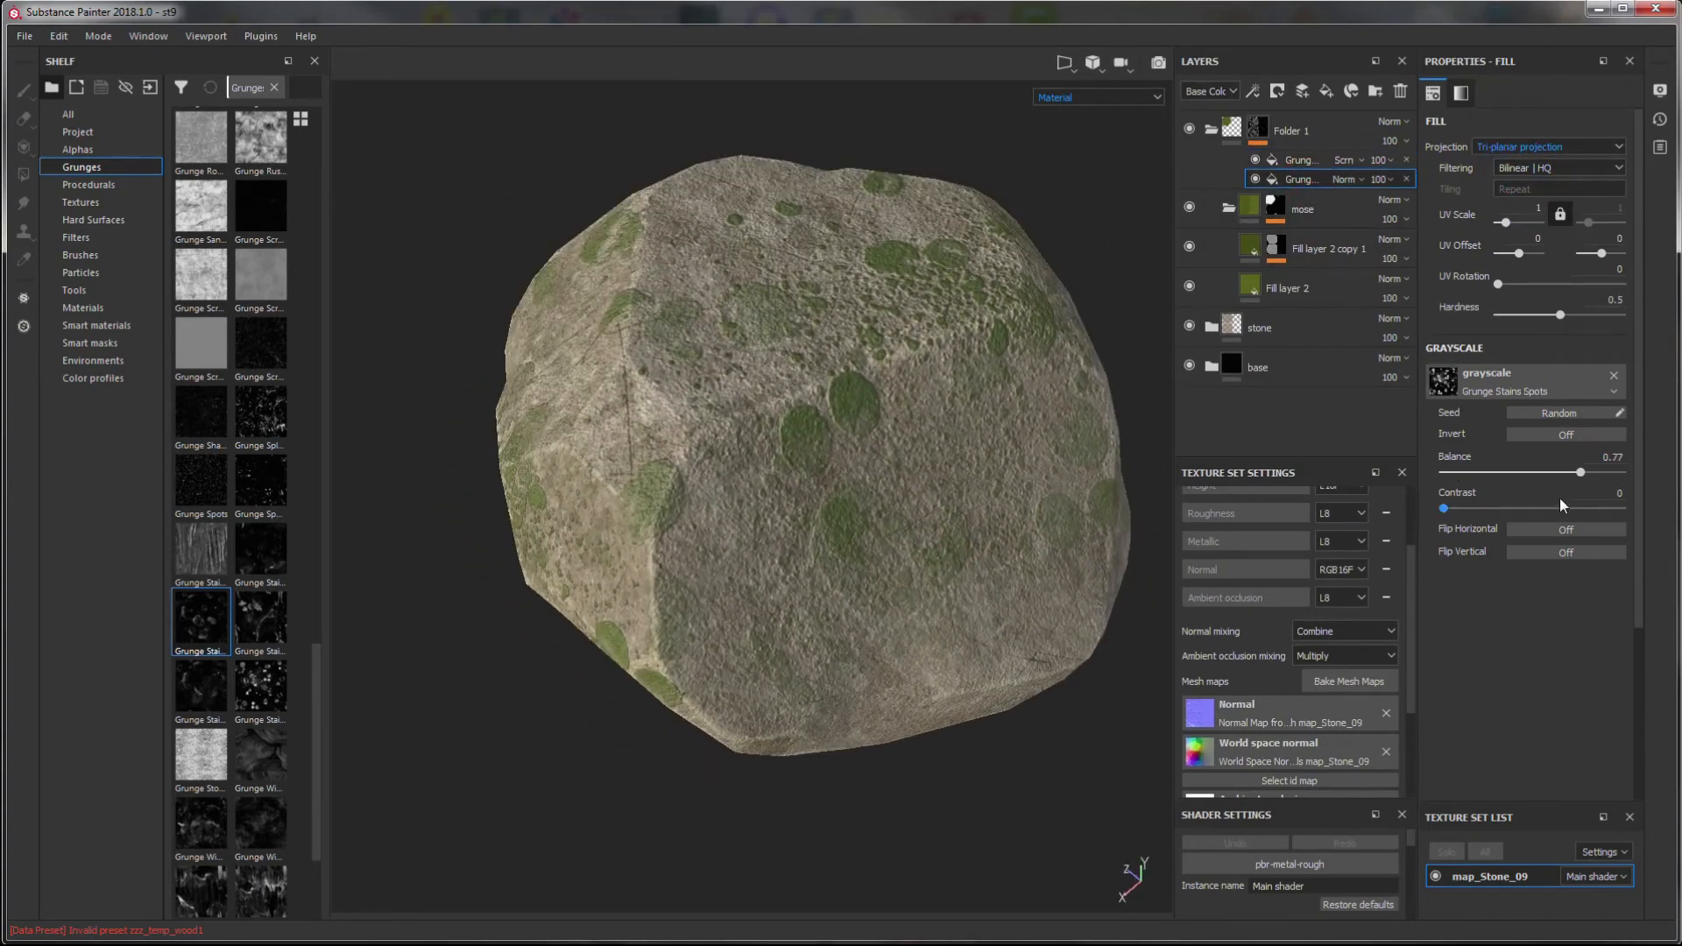
# - Set the Grunge Stains Spots fill's balance to 0.54
pyautogui.moveTo(1580, 472); pyautogui.dragTo(1537, 476)
pyautogui.keyDown('alt'); pyautogui.moveTo(999, 561); pyautogui.dragTo(986, 467); pyautogui.keyUp('alt')
pyautogui.keyDown('alt'); pyautogui.moveTo(985, 468); pyautogui.dragTo(900, 537, button='right'); pyautogui.keyUp('alt')
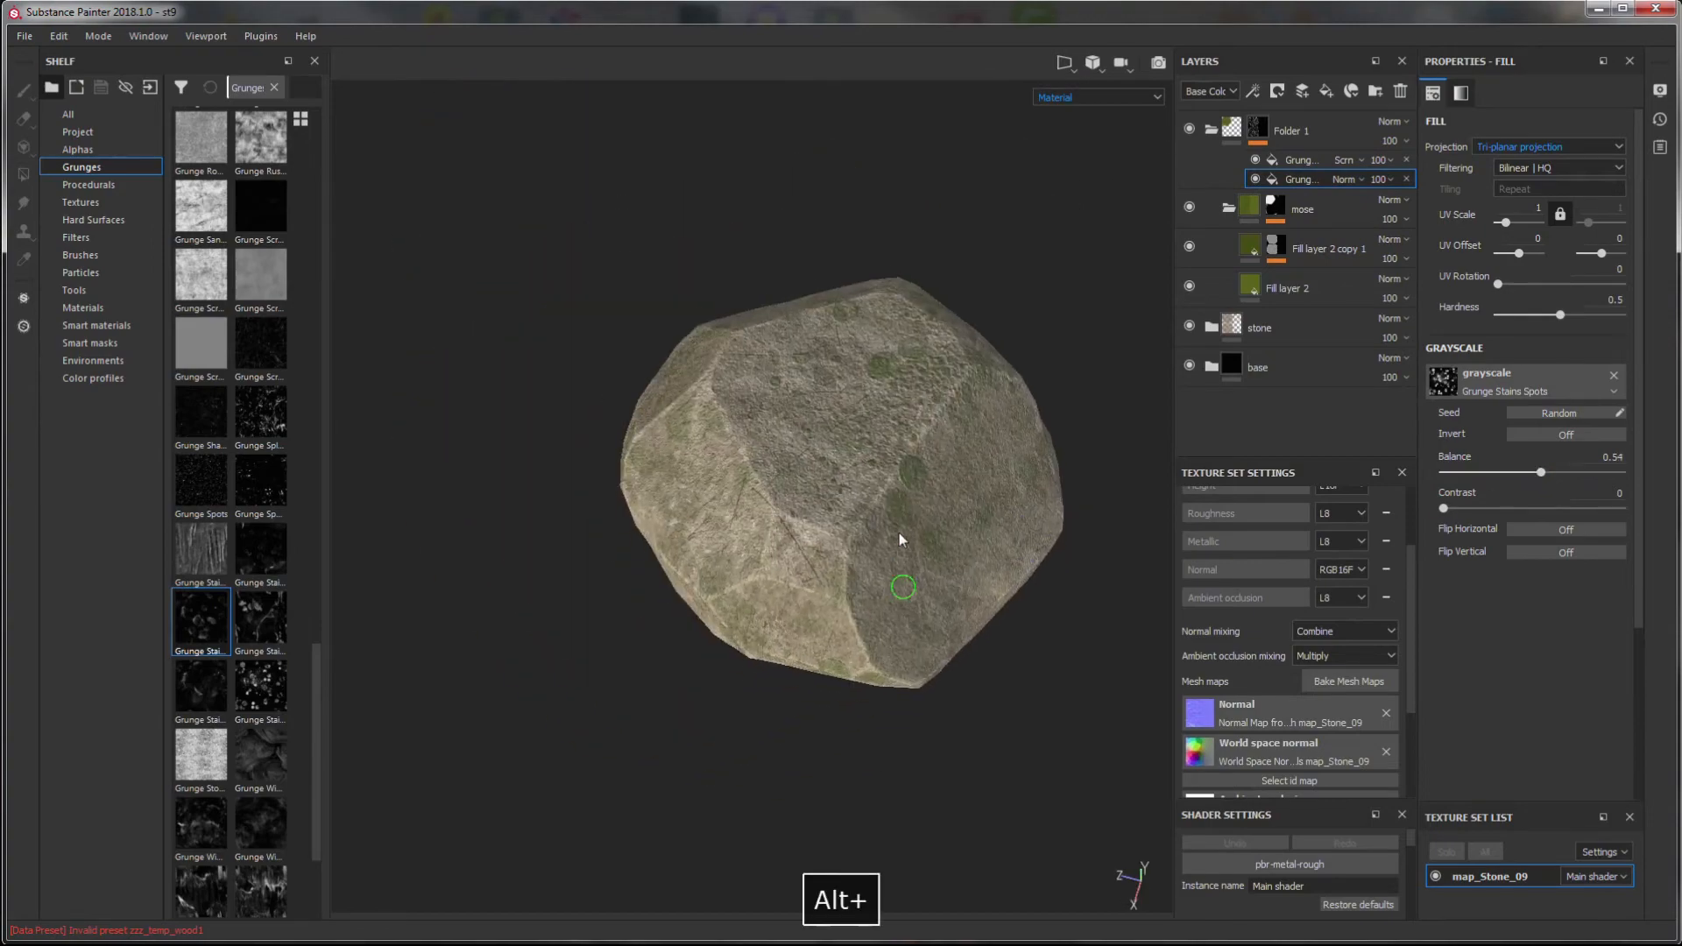
pyautogui.keyDown('alt'); pyautogui.moveTo(964, 602); pyautogui.dragTo(789, 394); pyautogui.keyUp('alt')
# - Slightly raise the height of Fill layer 2 in the mose folder
pyautogui.click(1288, 289)
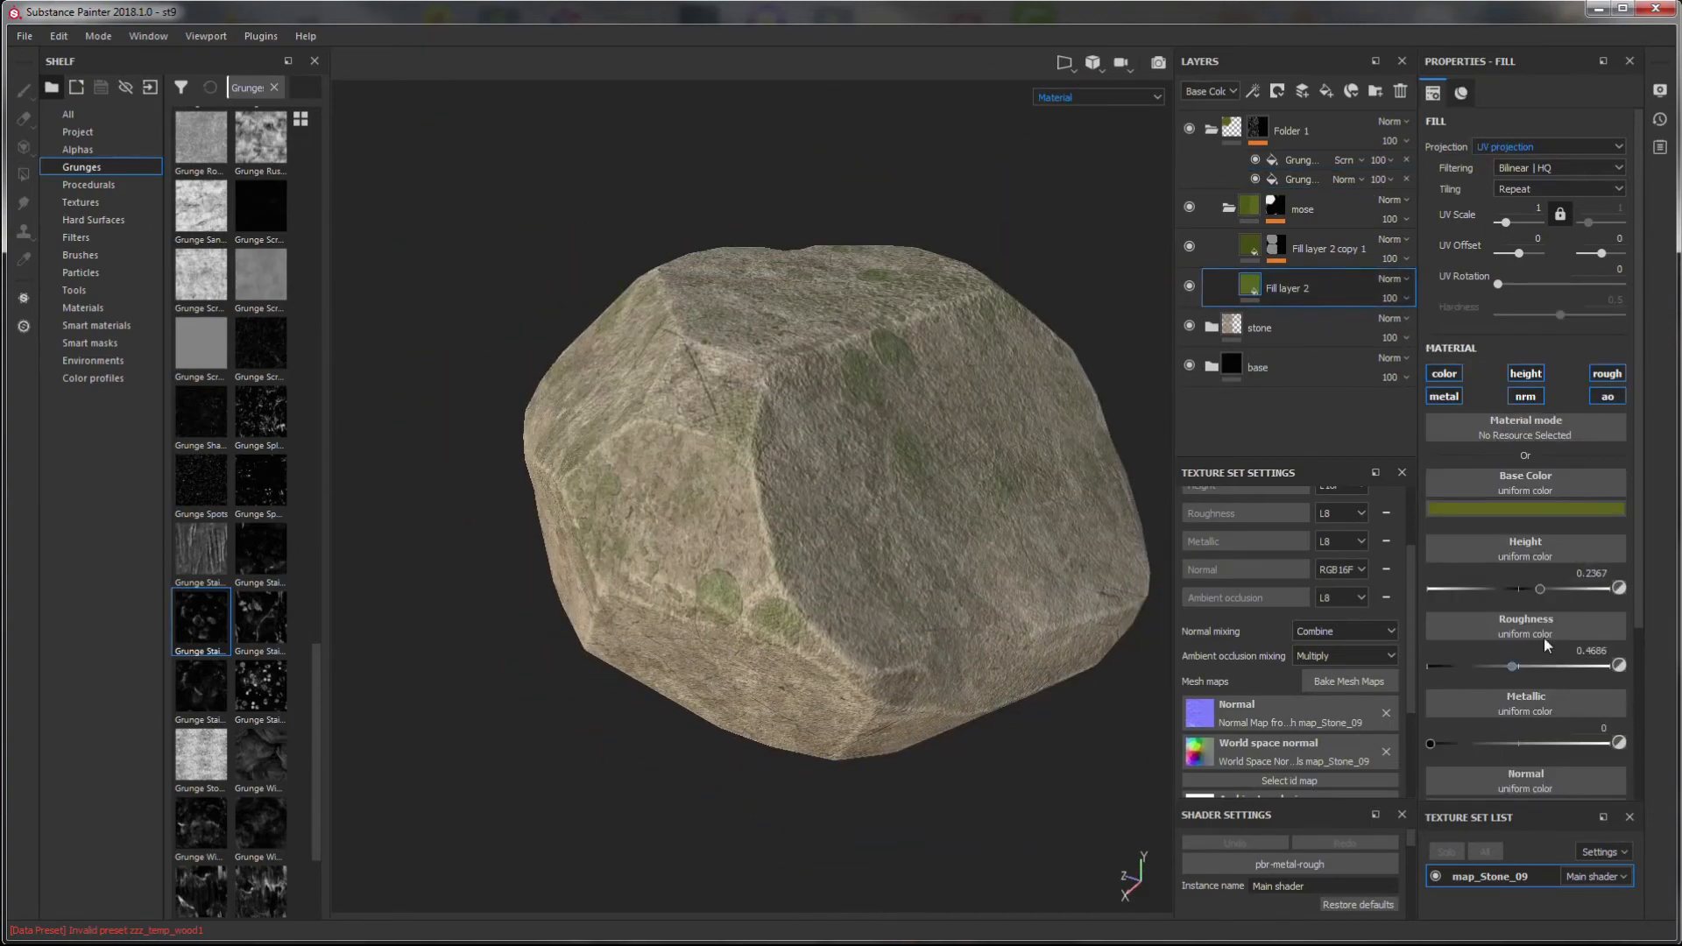
pyautogui.moveTo(1557, 598); pyautogui.dragTo(1552, 598)
pyautogui.keyDown('alt'); pyautogui.moveTo(946, 543); pyautogui.dragTo(969, 586); pyautogui.keyUp('alt')
pyautogui.keyDown('alt'); pyautogui.moveTo(969, 585); pyautogui.dragTo(920, 596, button='right'); pyautogui.keyUp('alt')
# - Collapse Folder 1 and set its opacity to 97
pyautogui.click(1298, 164)
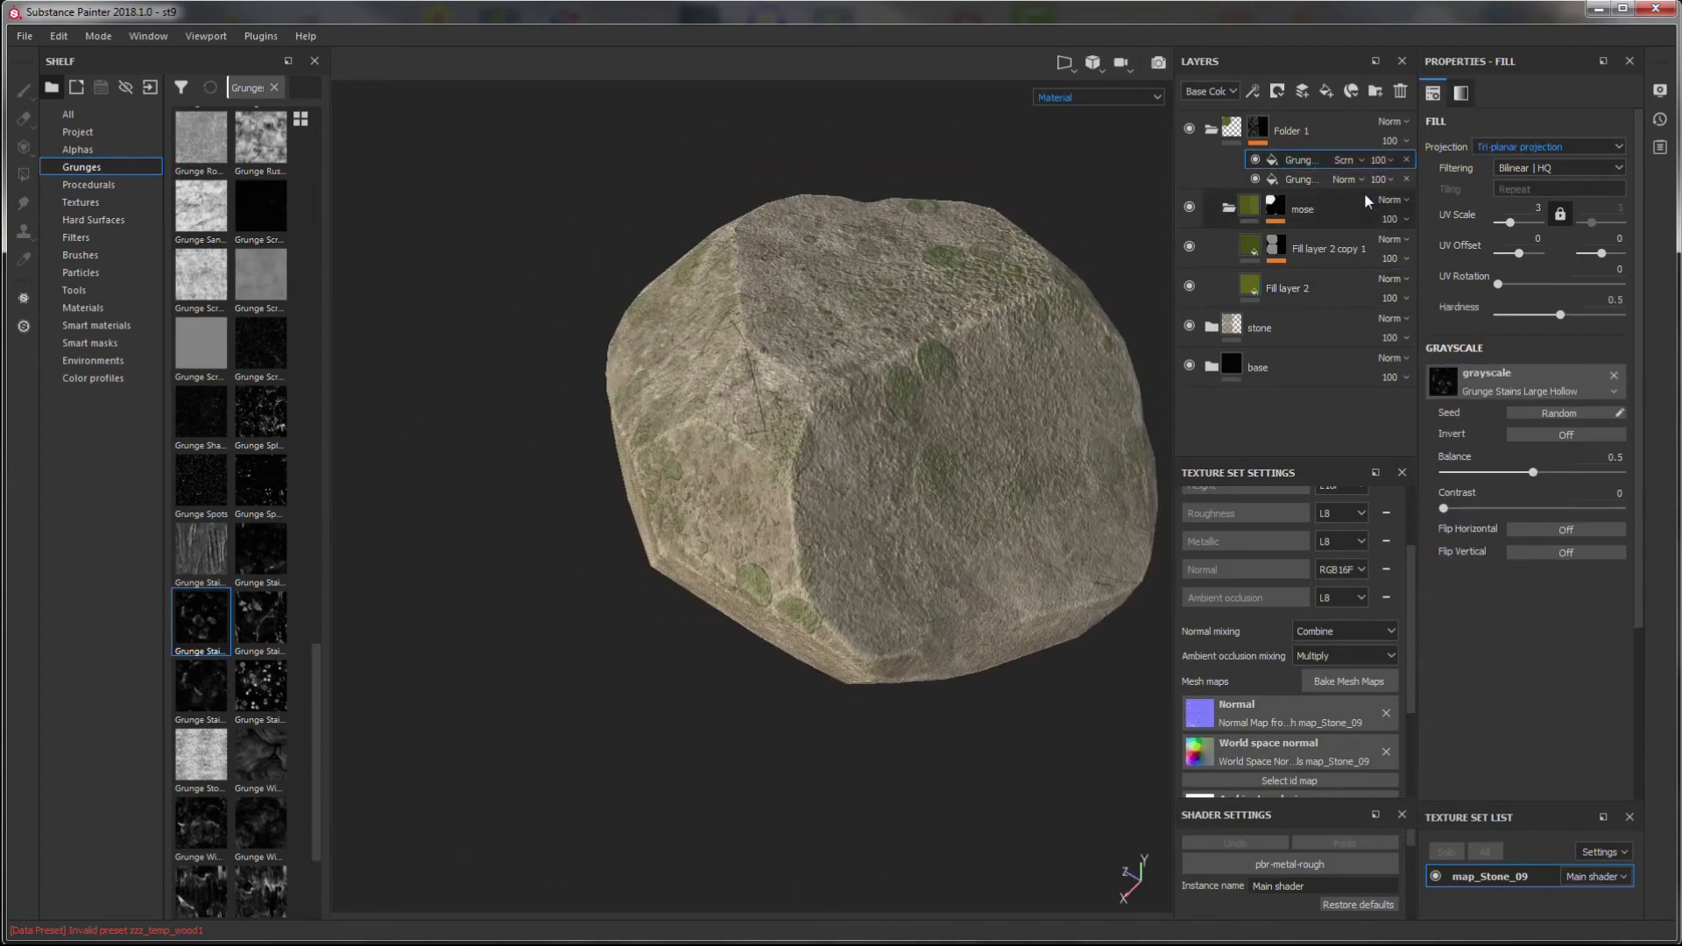
pyautogui.keyDown('alt'); pyautogui.moveTo(946, 482); pyautogui.dragTo(1003, 513); pyautogui.keyUp('alt')
pyautogui.click(1211, 131)
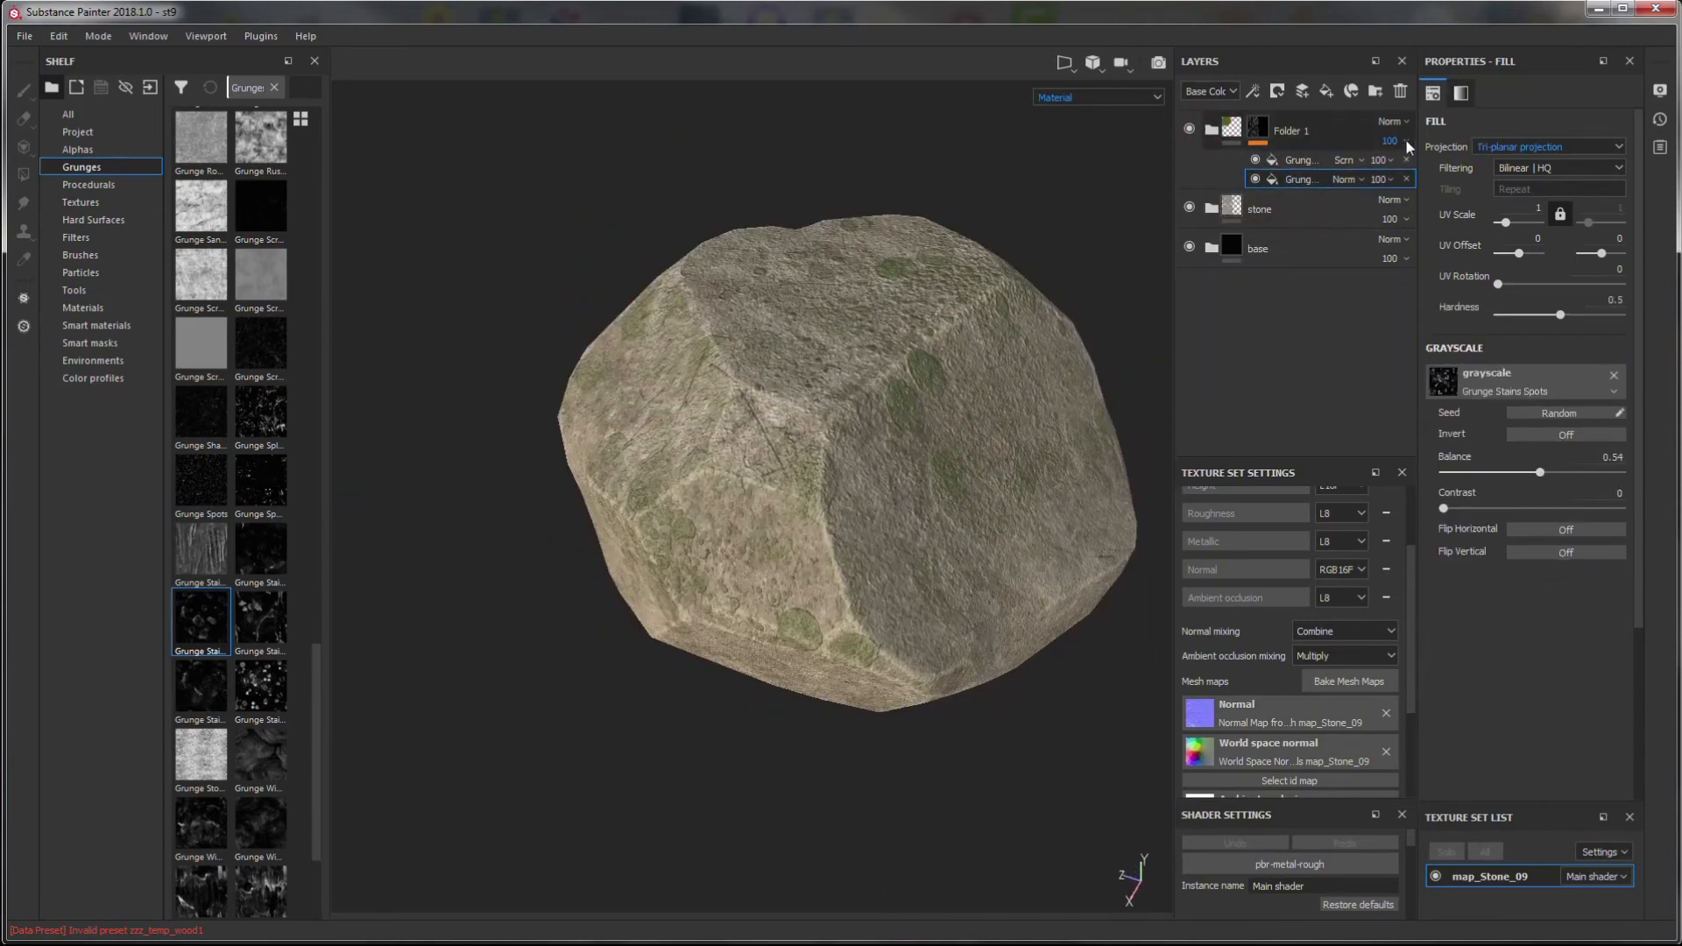
pyautogui.click(1405, 140)
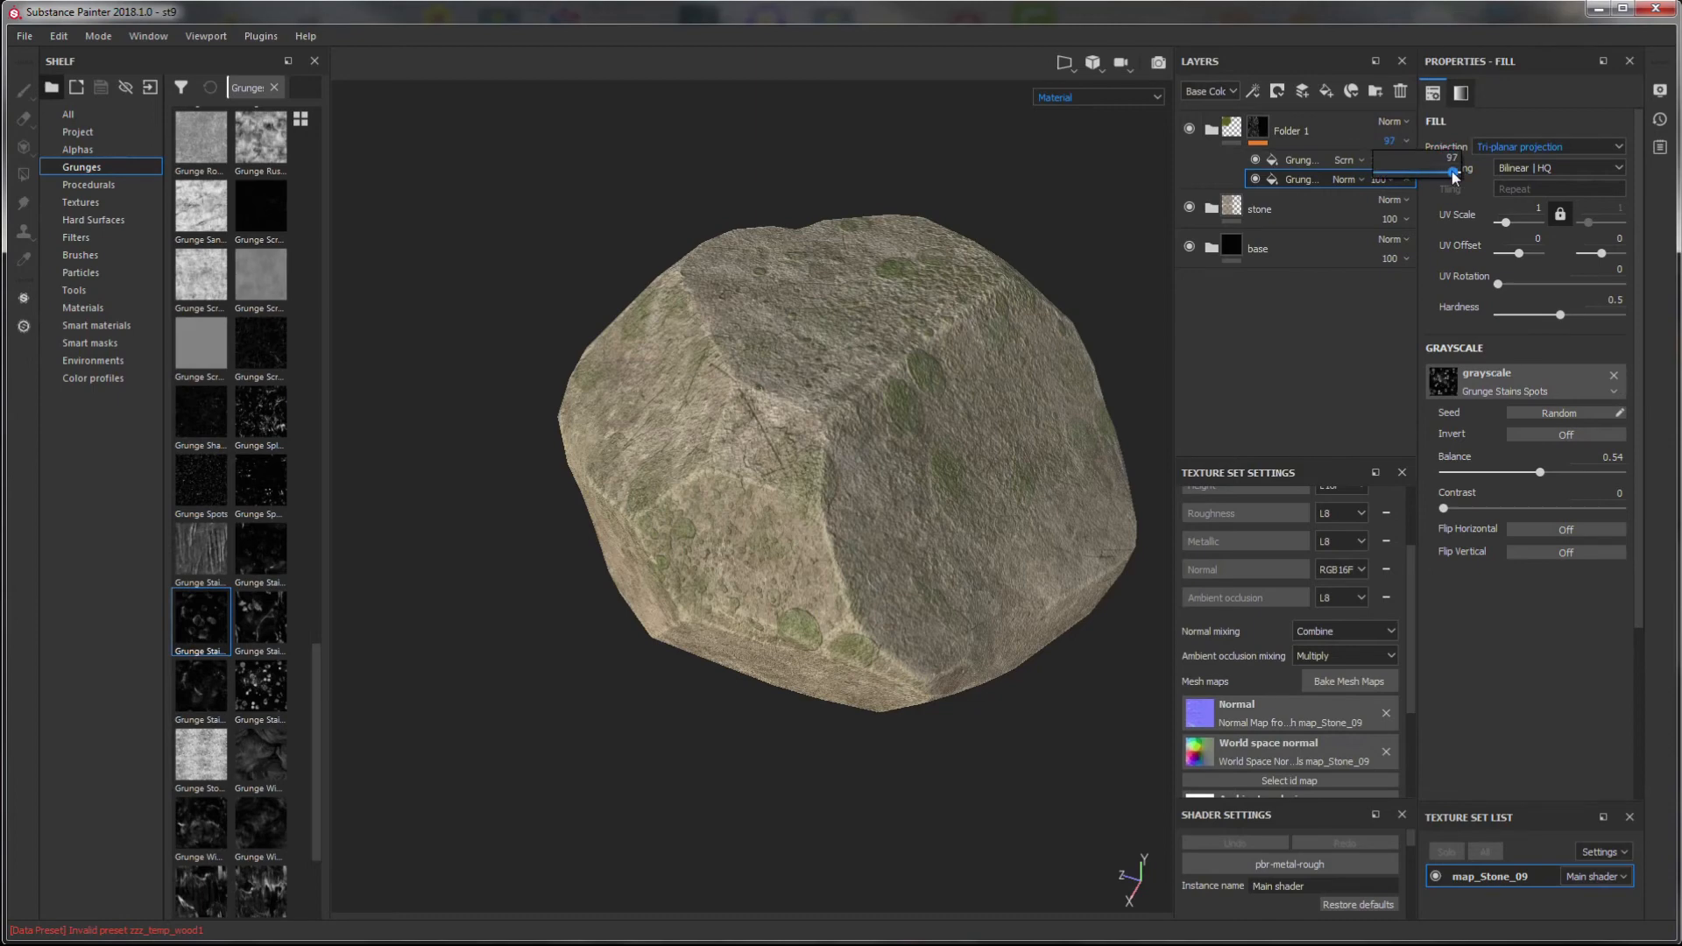
pyautogui.keyDown('alt'); pyautogui.moveTo(770, 564); pyautogui.dragTo(841, 552); pyautogui.keyUp('alt')
# - Expand Folder 1 and duplicate the mose folder inside it
pyautogui.click(1211, 131)
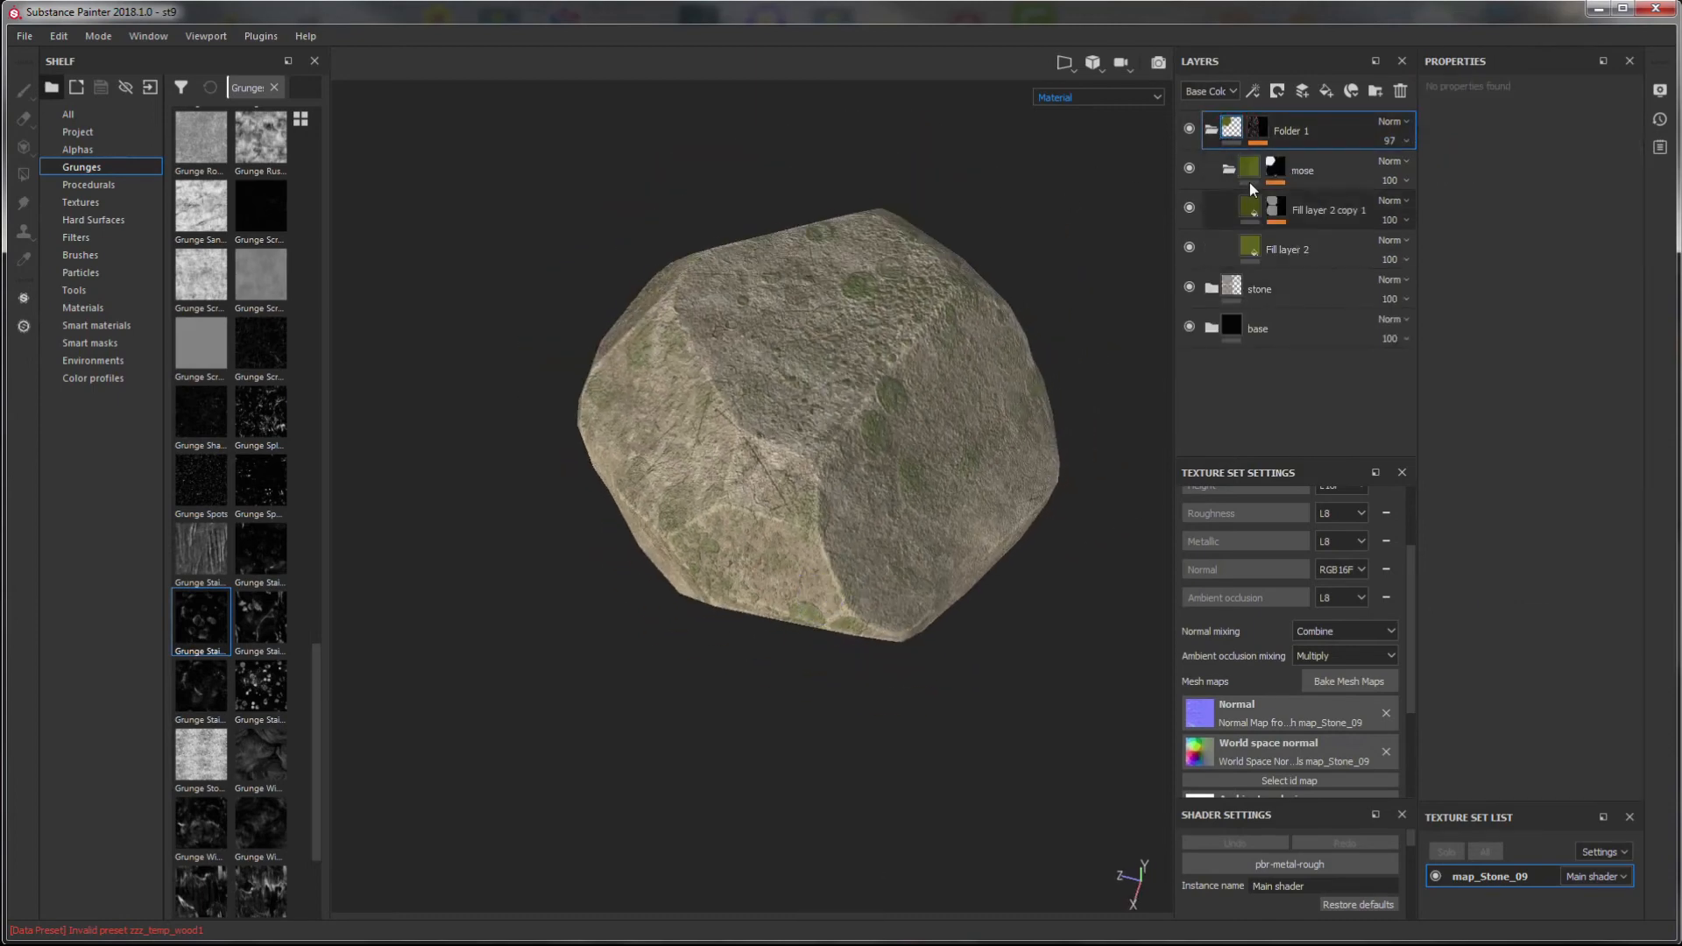
pyautogui.rightClick(1326, 171)
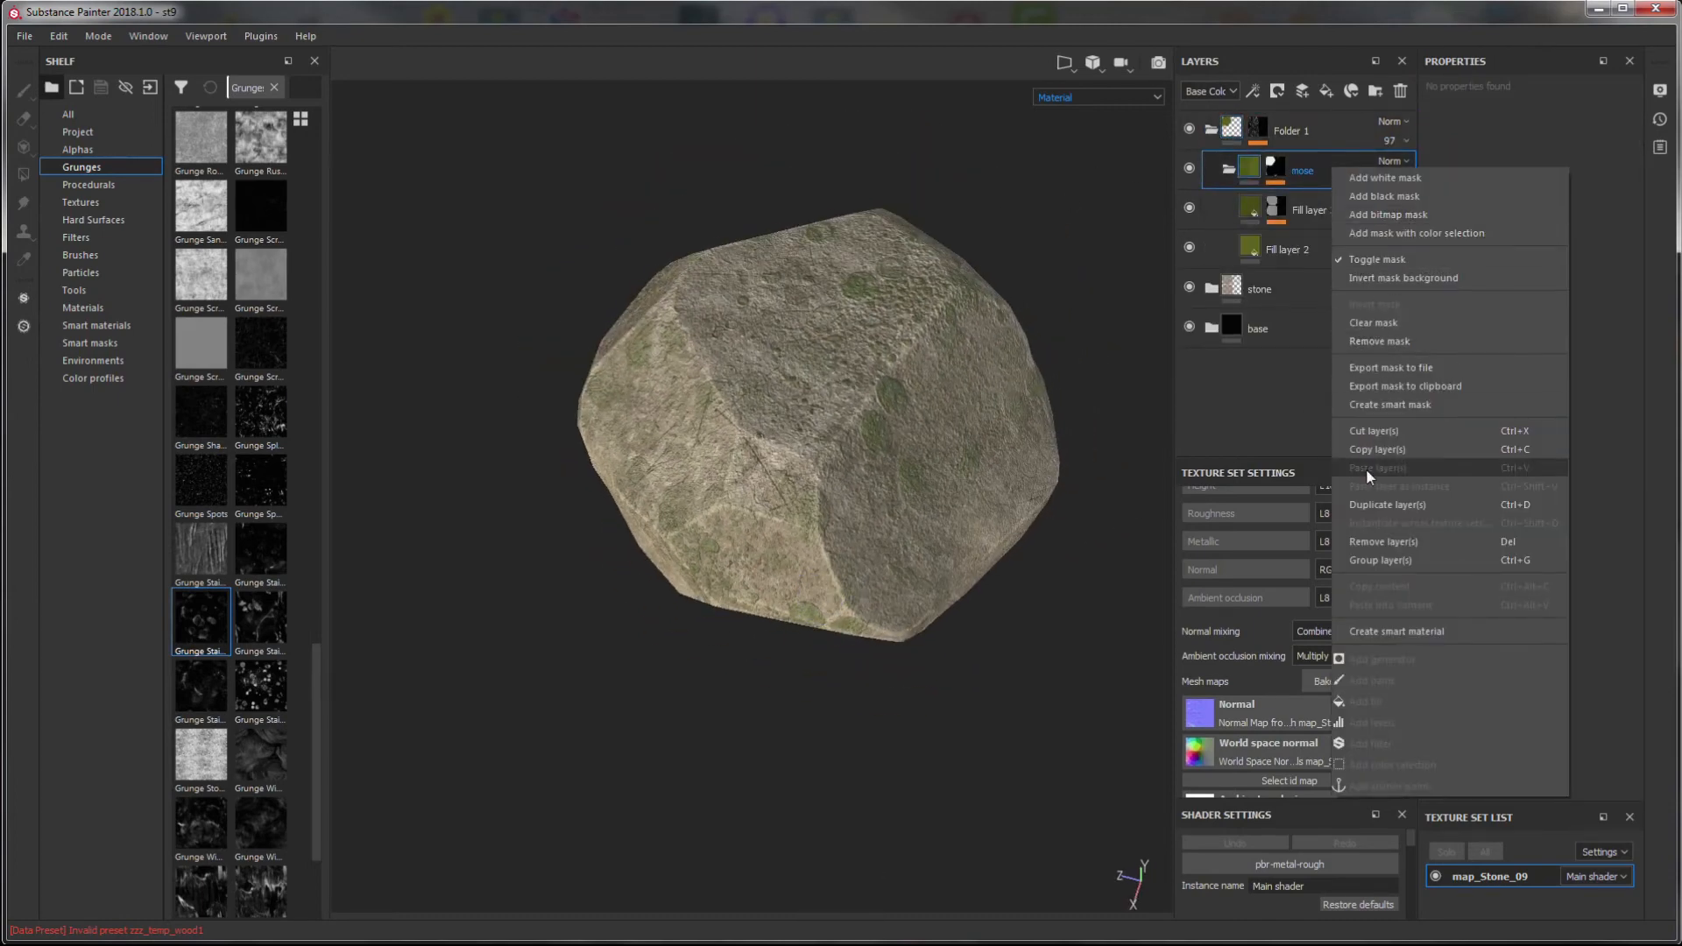
pyautogui.click(1387, 505)
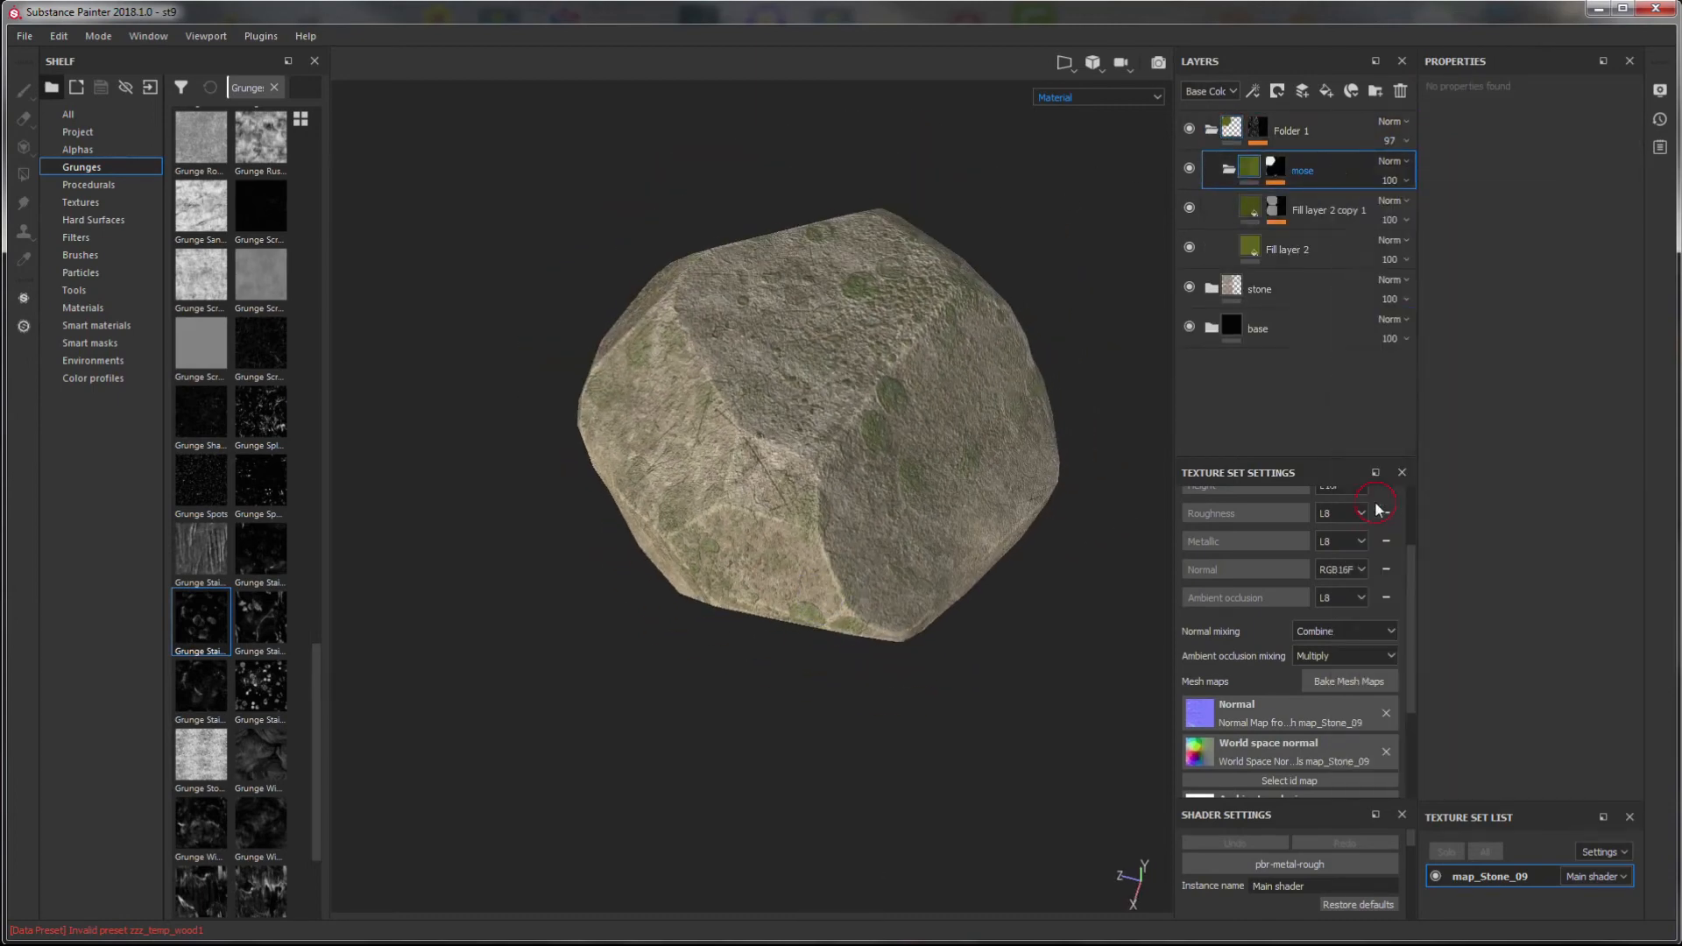
# - Shift the base color hue of Fill layer 2 in the mose copy 1 folder toward yellow
pyautogui.click(1268, 248)
pyautogui.click(1525, 509)
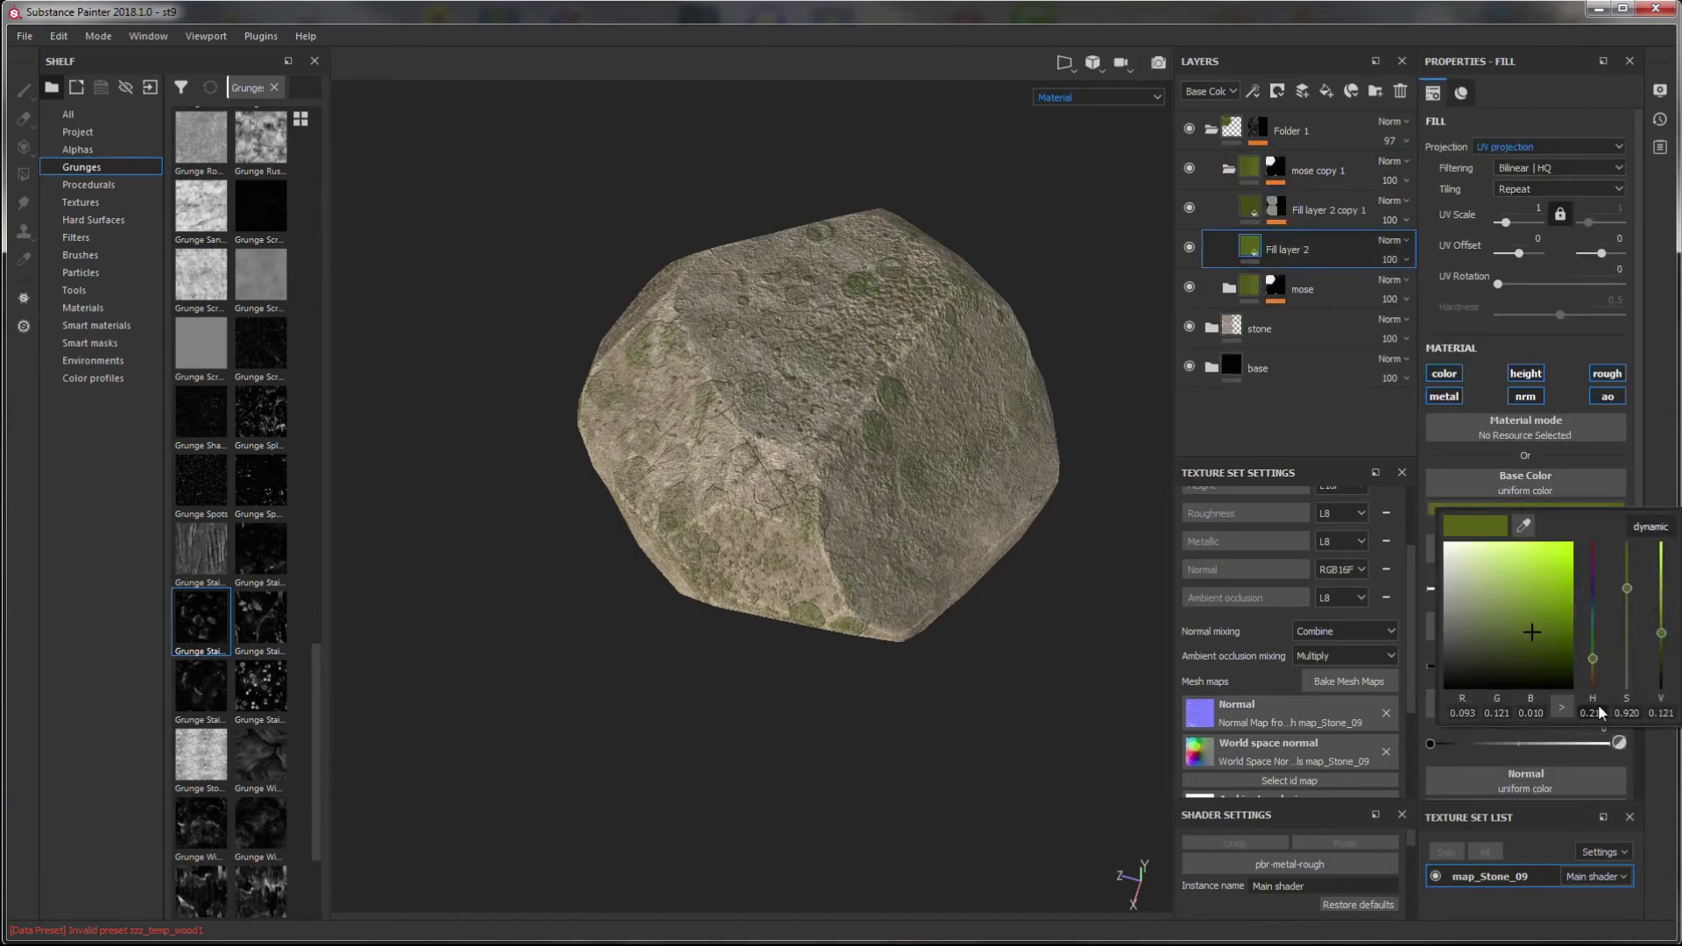
pyautogui.moveTo(1593, 661); pyautogui.dragTo(1593, 665)
pyautogui.click(1657, 477)
# - Change the base color of Fill layer 2 copy 1 in the mose copy 1 folder to a dark yellow-brown
pyautogui.click(1240, 211)
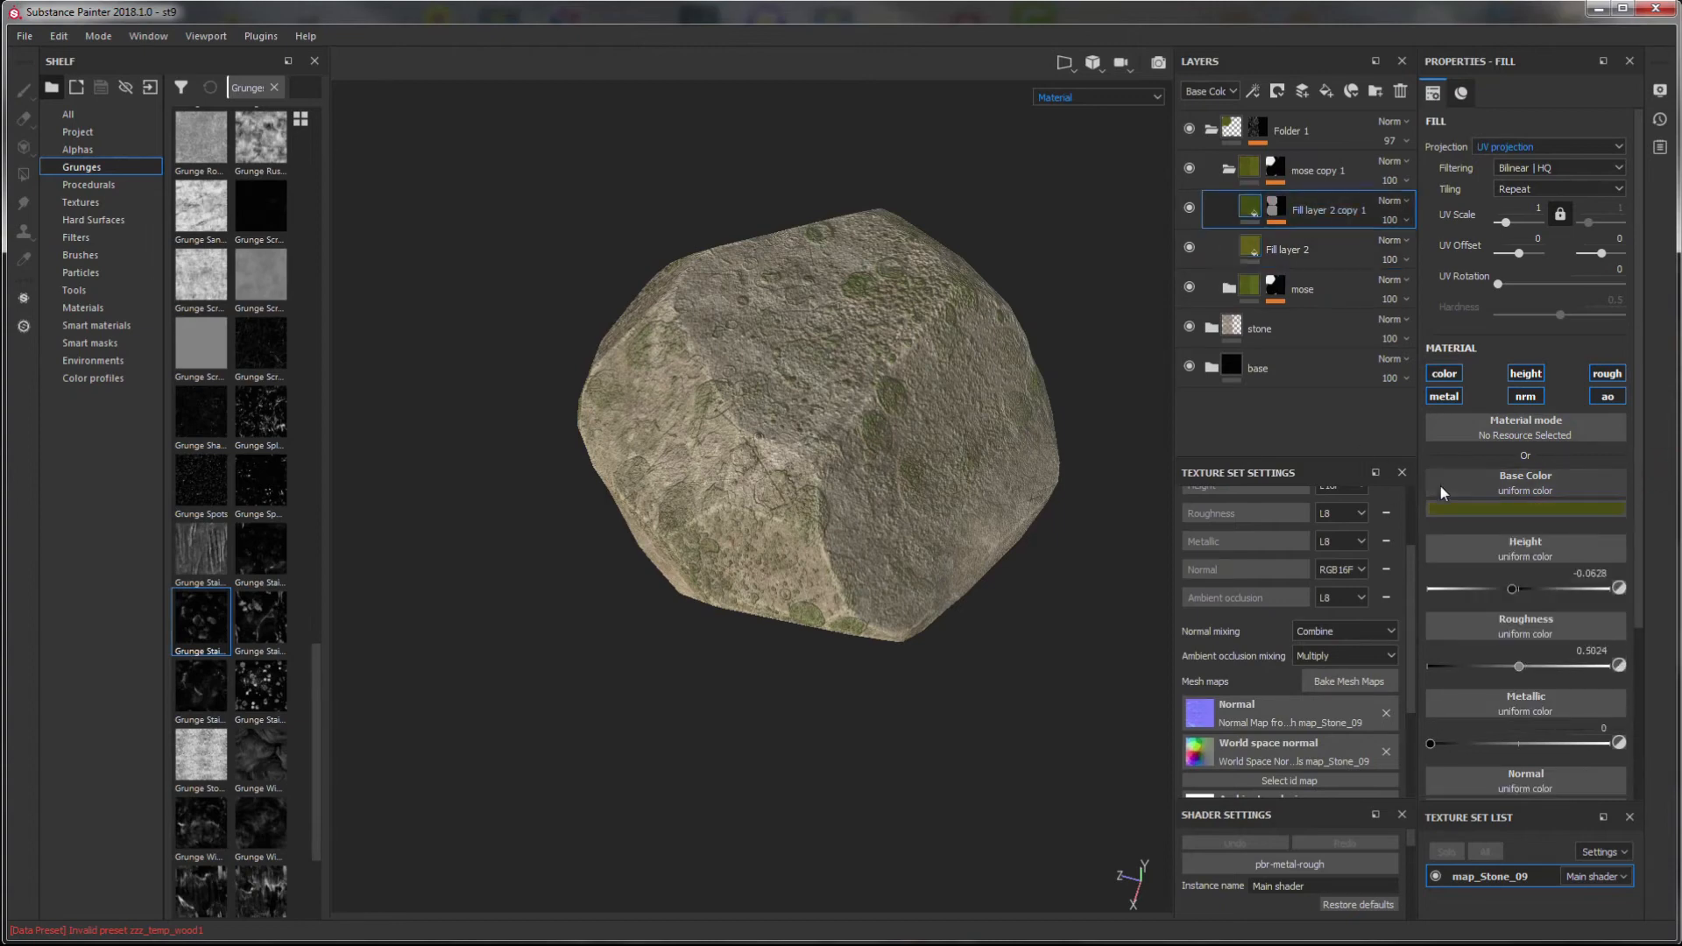
pyautogui.click(1481, 508)
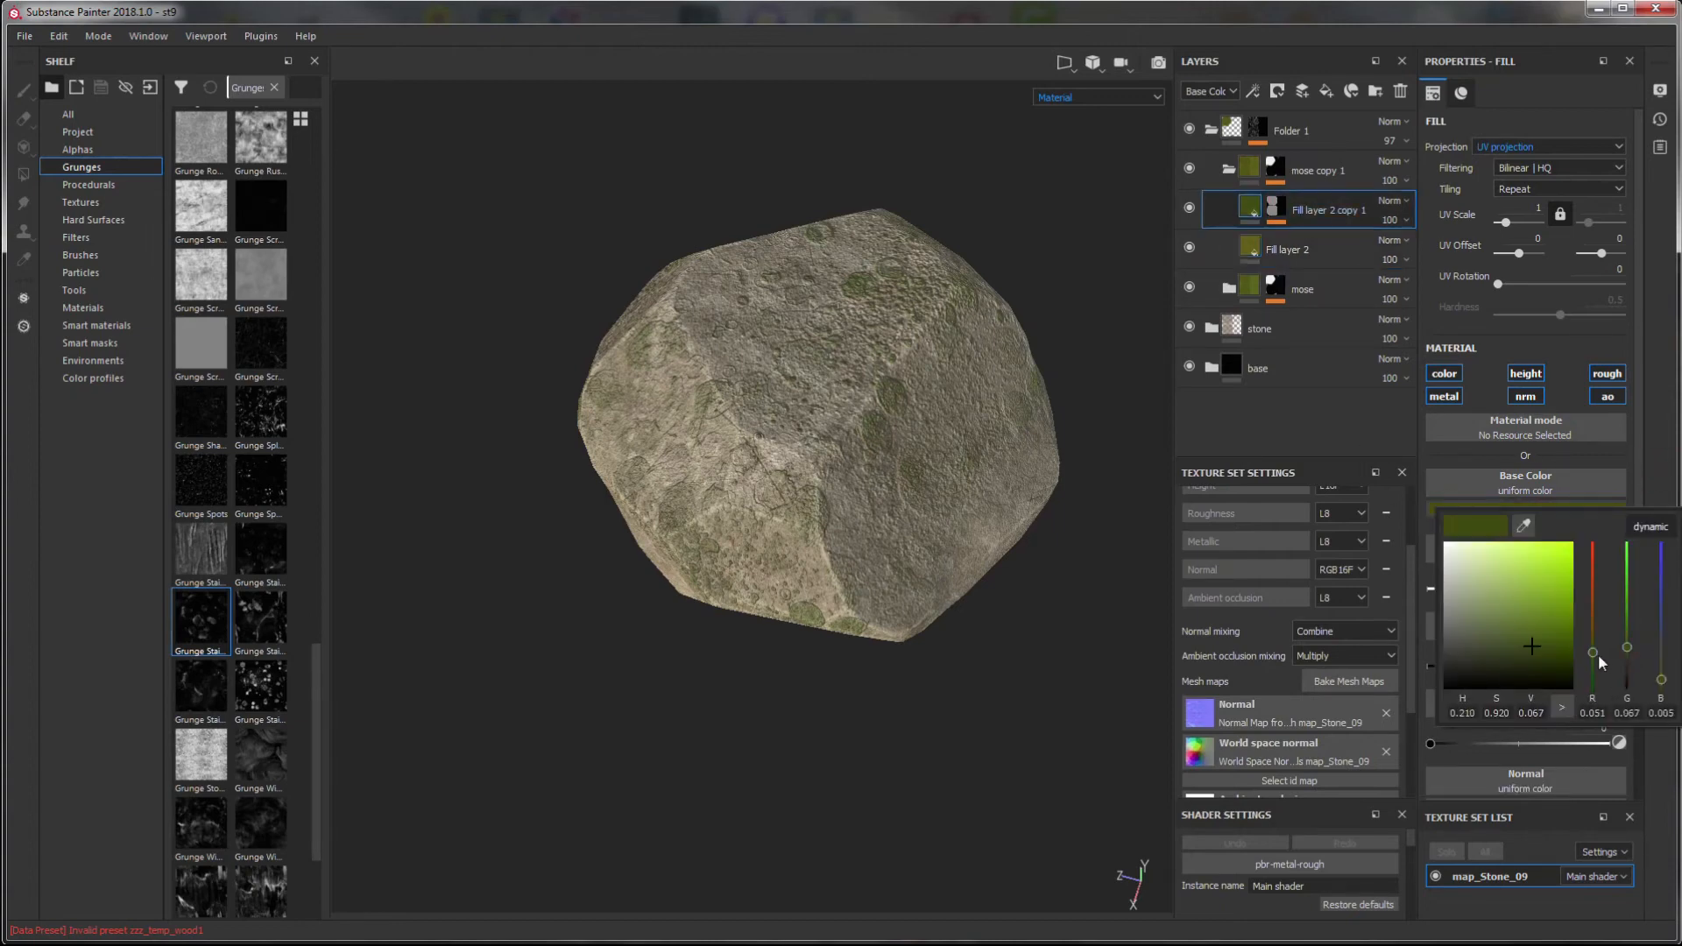
pyautogui.moveTo(1598, 655); pyautogui.dragTo(1586, 638)
pyautogui.click(1654, 469)
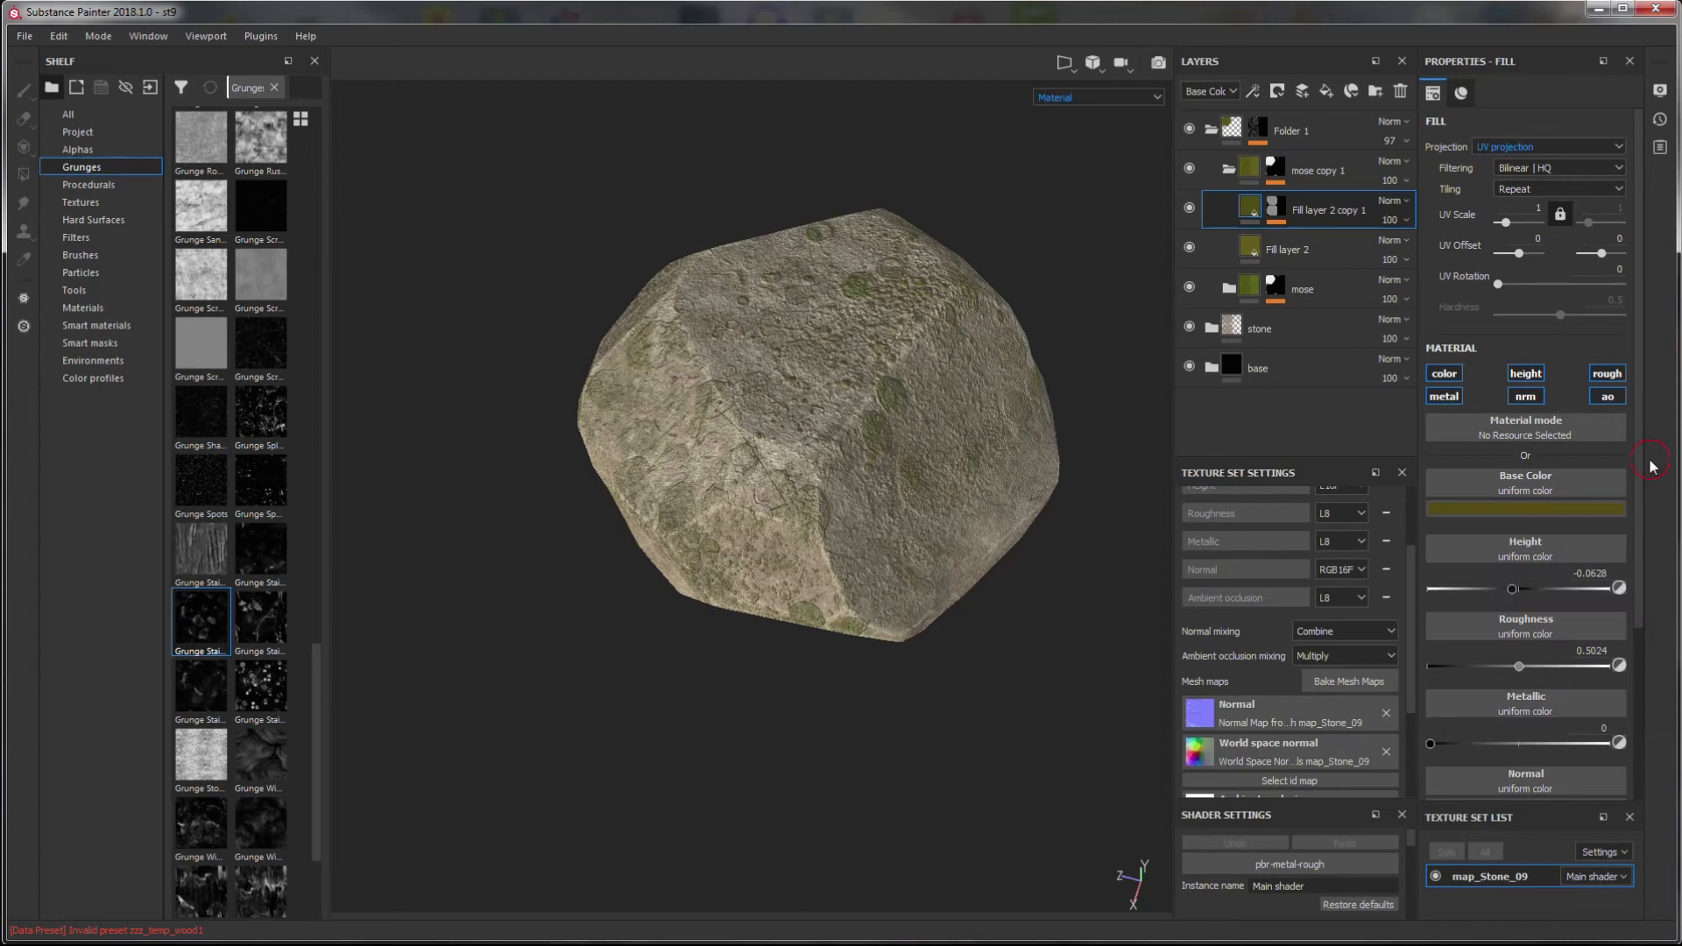
# - Lower the mose copy 1 folder's opacity to about 90, and collapse it together with Folder 1
pyautogui.click(1284, 212)
pyautogui.click(1312, 240)
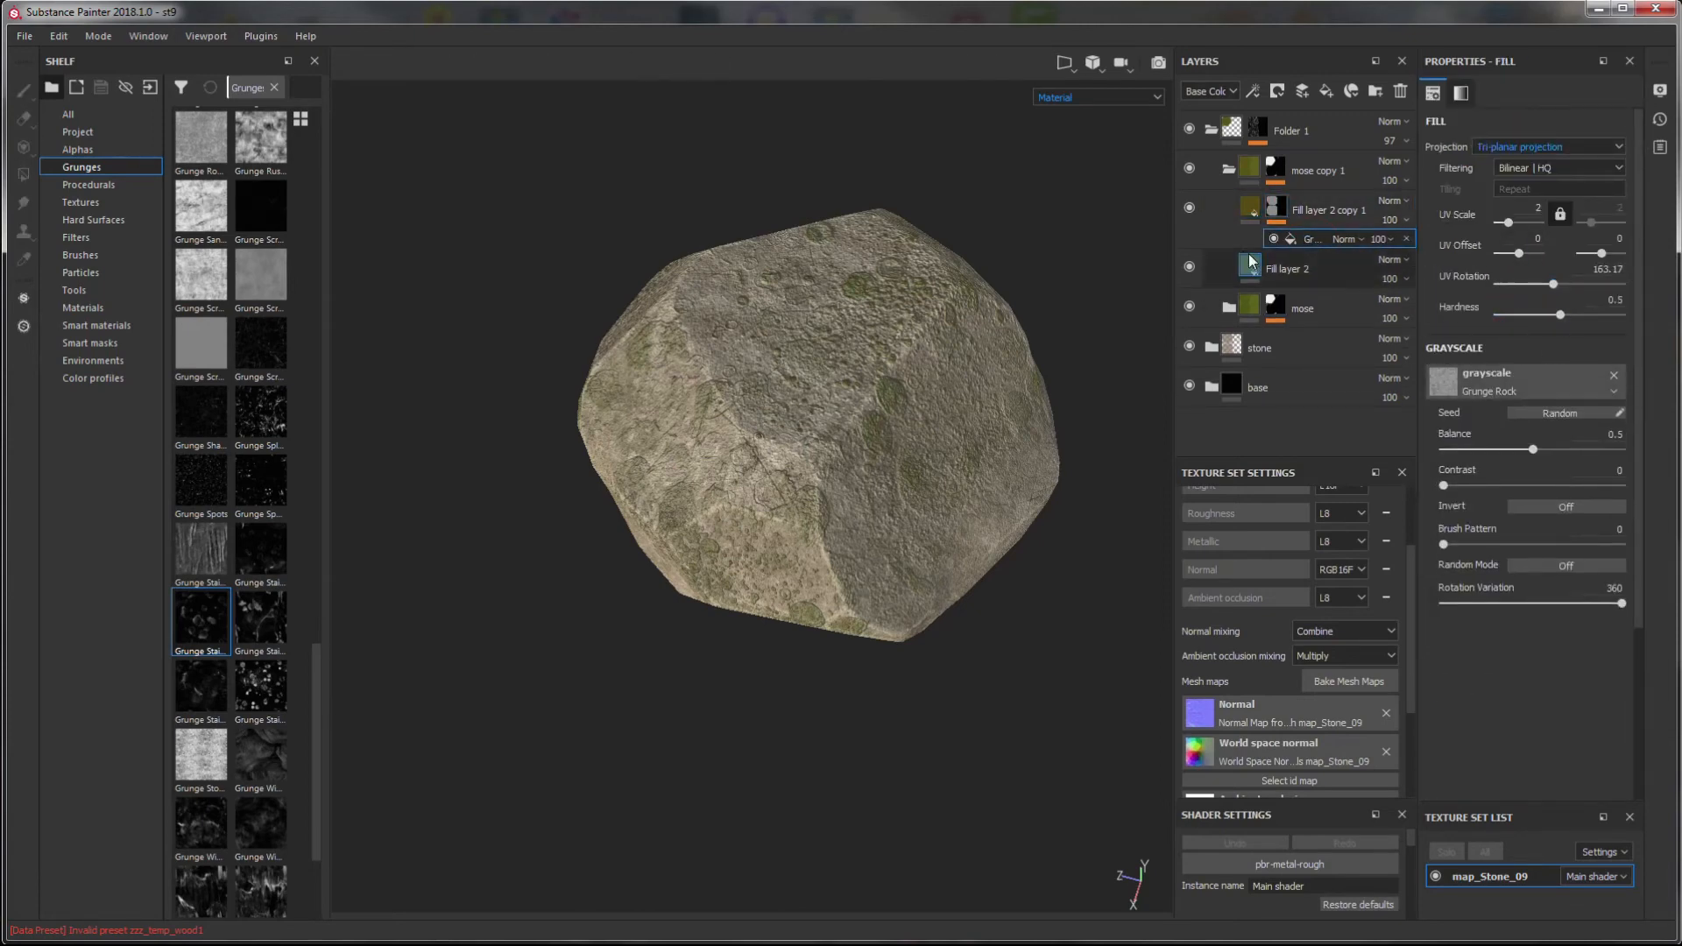
pyautogui.click(1229, 170)
pyautogui.click(1273, 176)
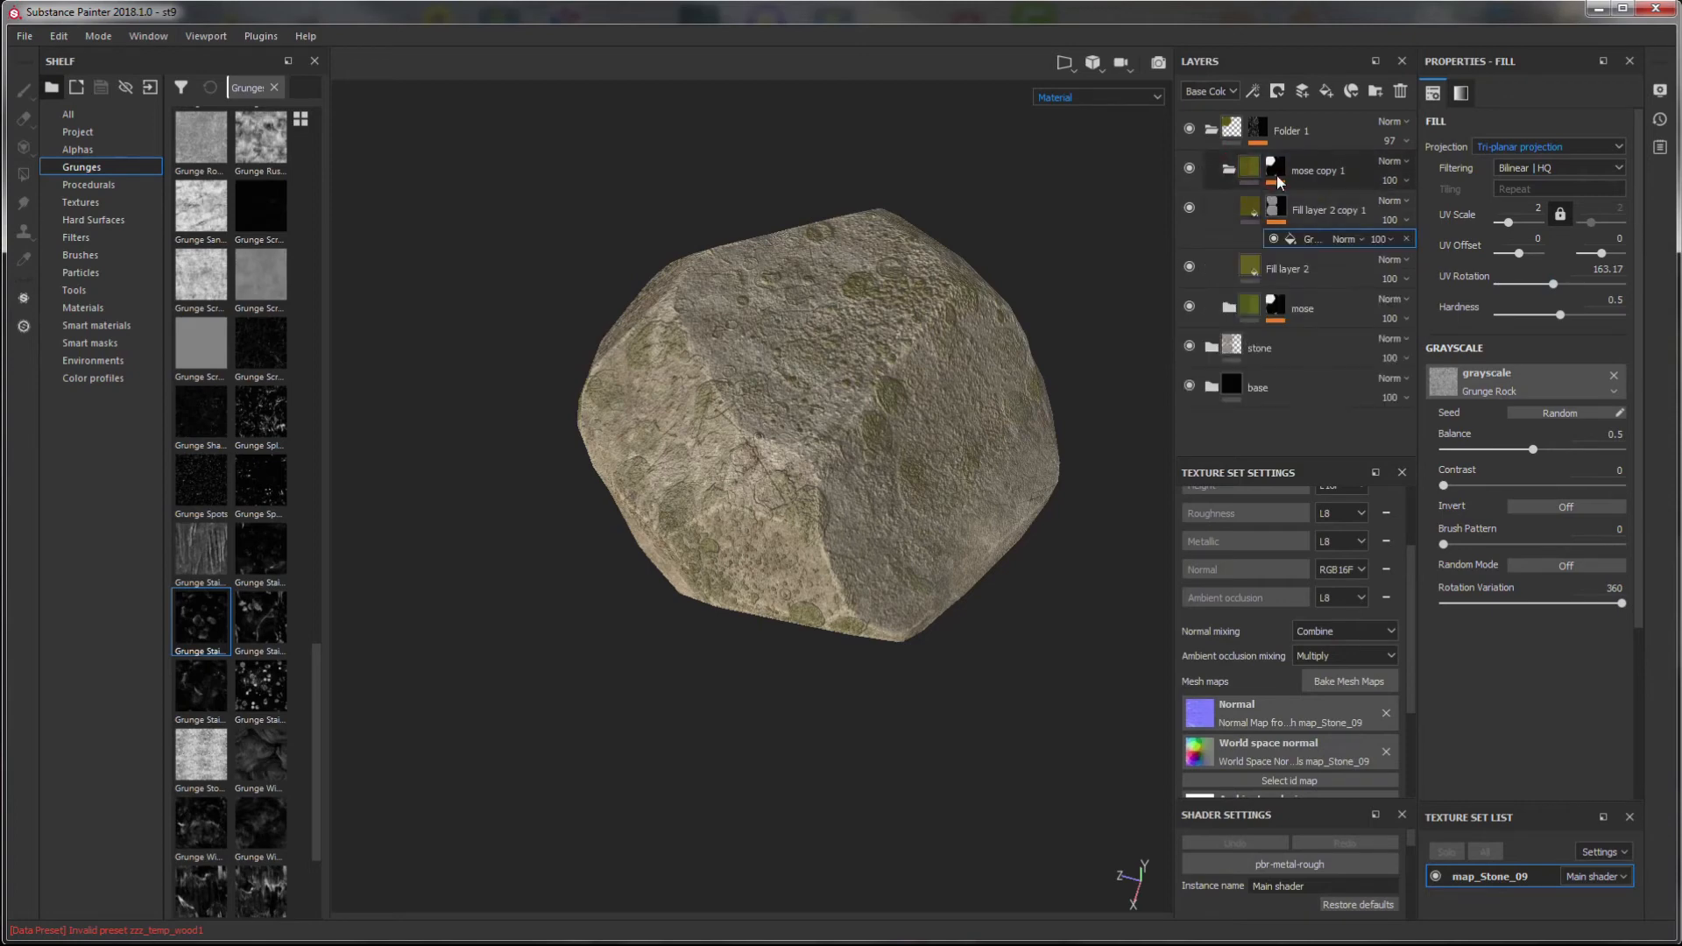
pyautogui.click(1310, 200)
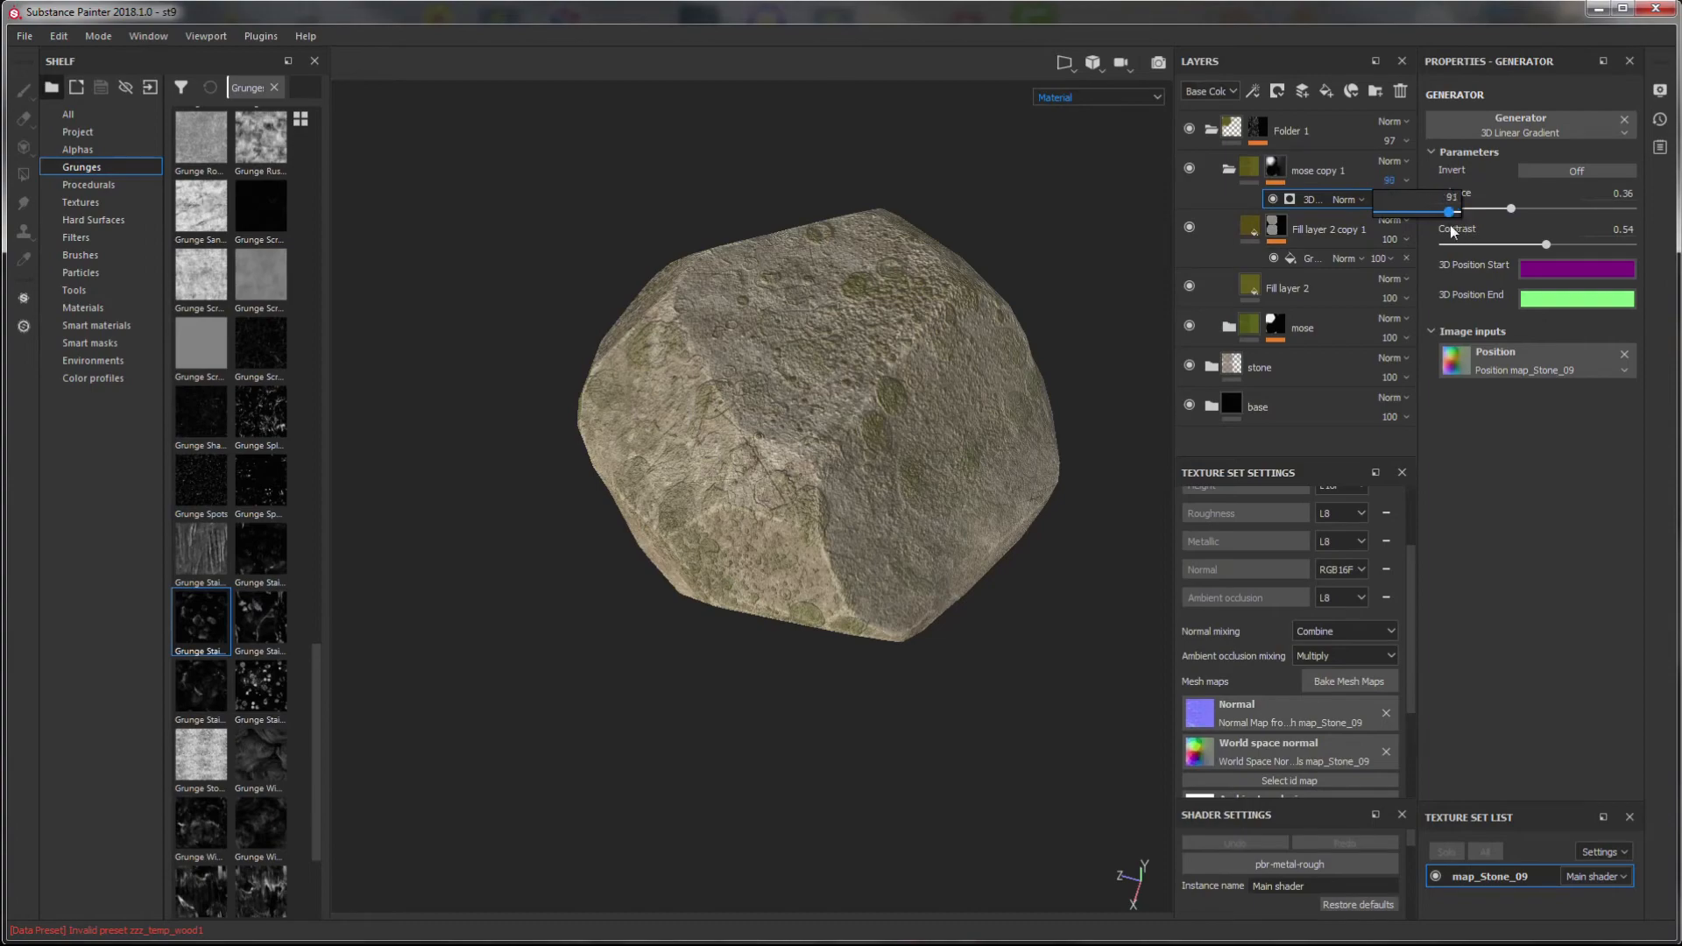
pyautogui.click(1240, 169)
pyautogui.click(1230, 169)
pyautogui.click(1214, 130)
# - Inspect the rock's moss and stone texture from several sides, both close up and from farther away
pyautogui.keyDown('alt'); pyautogui.moveTo(885, 359); pyautogui.dragTo(334, 516); pyautogui.keyUp('alt')
pyautogui.scroll(-5, 491, 330)
pyautogui.keyDown('alt'); pyautogui.moveTo(687, 582); pyautogui.dragTo(804, 403); pyautogui.keyUp('alt')
pyautogui.keyDown('alt'); pyautogui.moveTo(804, 402); pyautogui.dragTo(974, 734, button='right'); pyautogui.keyUp('alt')
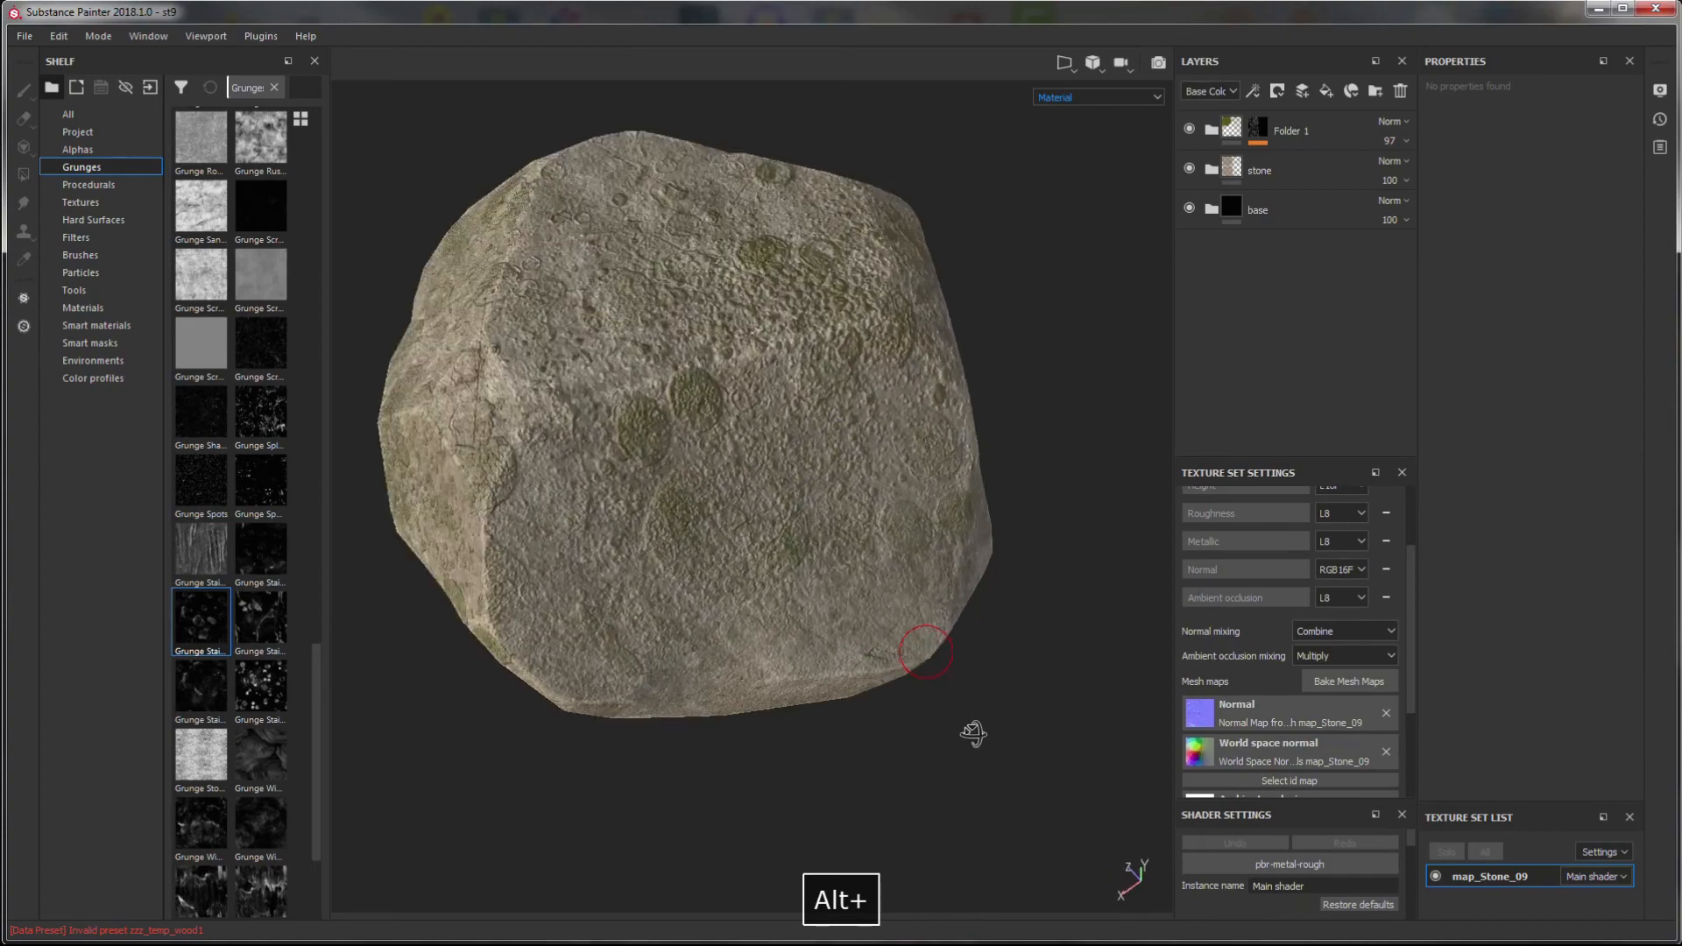
pyautogui.keyDown('alt'); pyautogui.moveTo(973, 734); pyautogui.dragTo(859, 631); pyautogui.keyUp('alt')
pyautogui.keyDown('alt'); pyautogui.moveTo(858, 631); pyautogui.dragTo(883, 594, button='right'); pyautogui.keyUp('alt')
pyautogui.keyDown('alt'); pyautogui.moveTo(884, 594); pyautogui.dragTo(1230, 623); pyautogui.keyUp('alt')
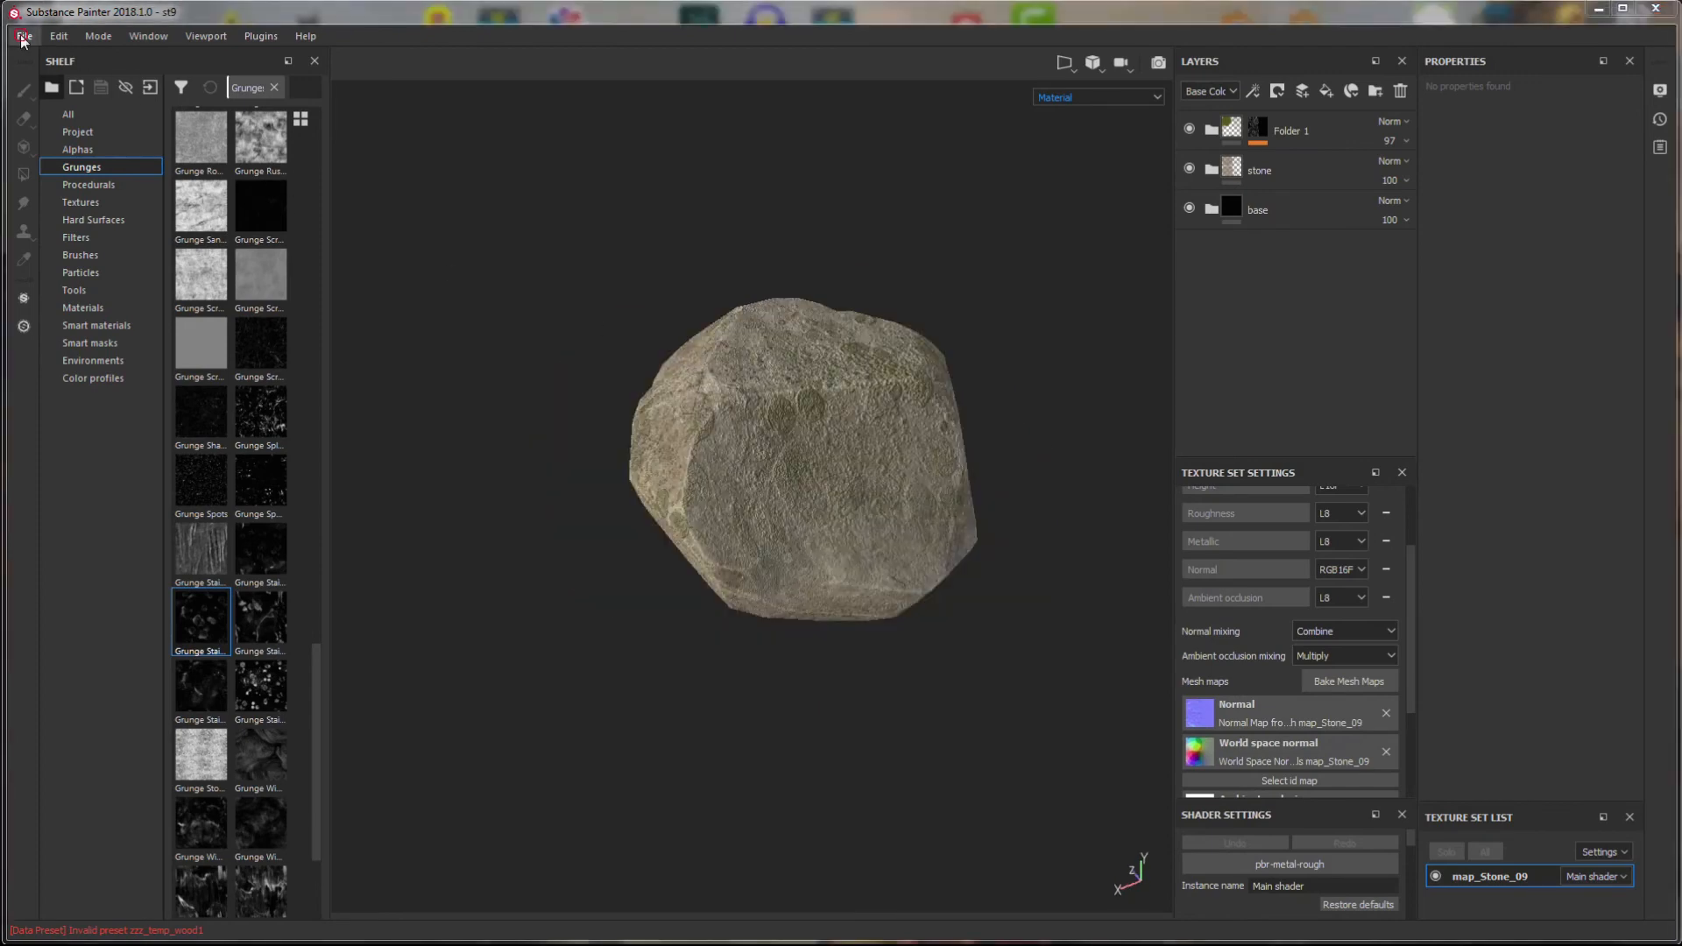
# - Start a texture export and choose the Z_Blender configuration
pyautogui.click(23, 36)
pyautogui.click(101, 329)
pyautogui.click(561, 248)
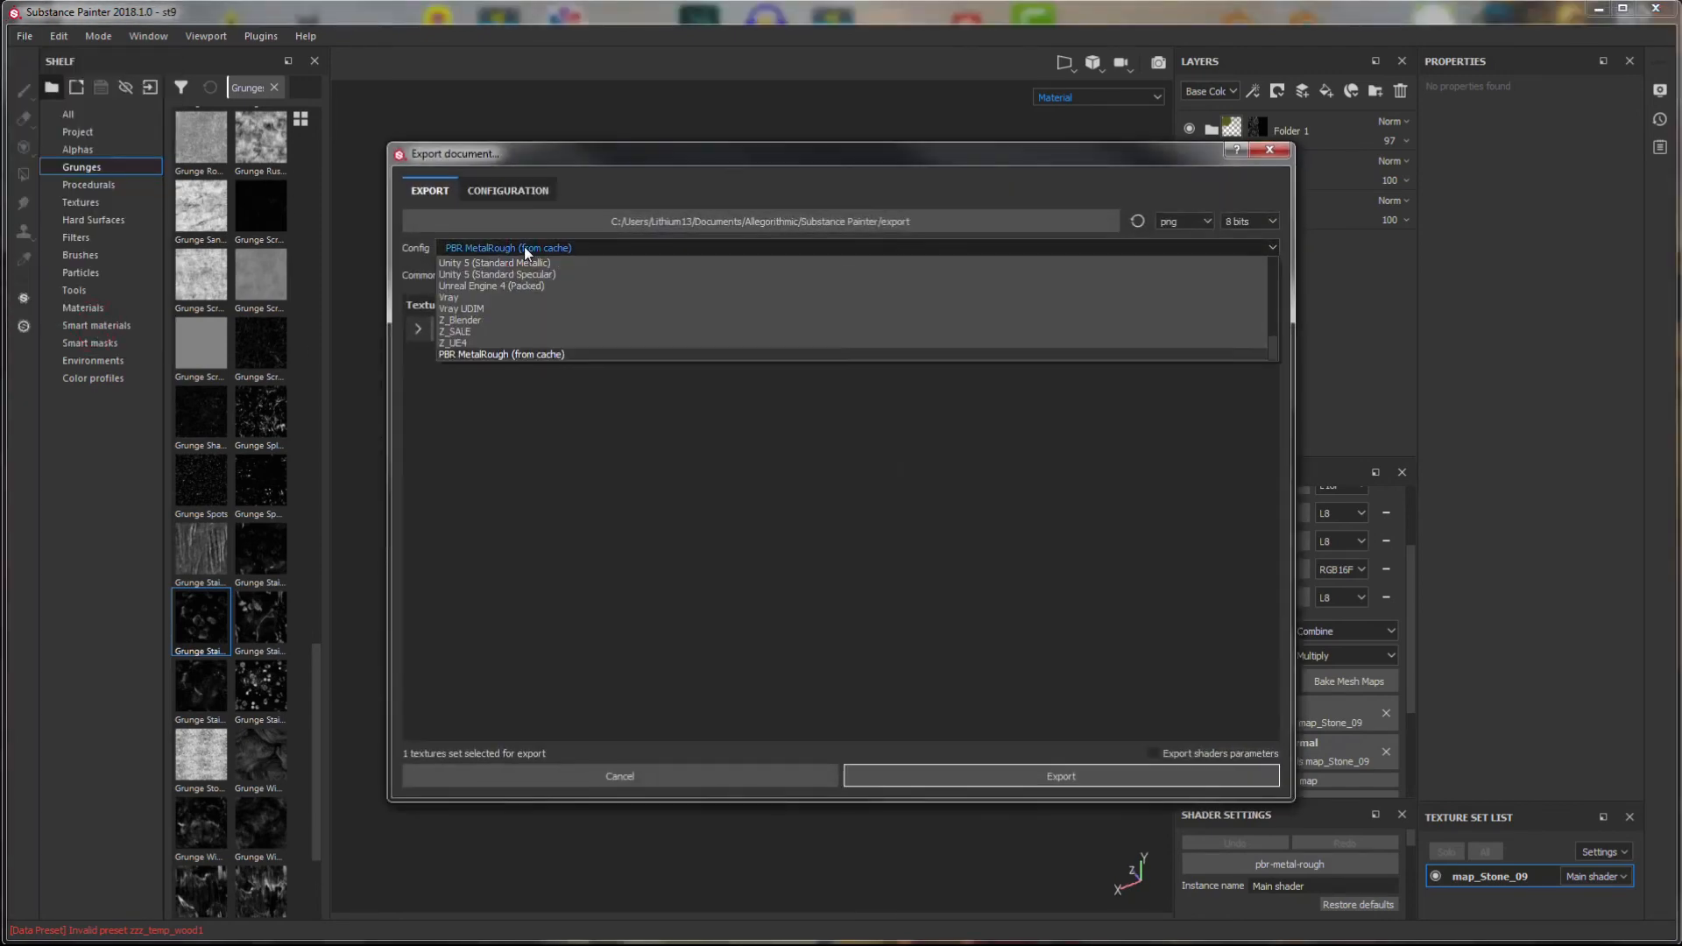
pyautogui.click(524, 321)
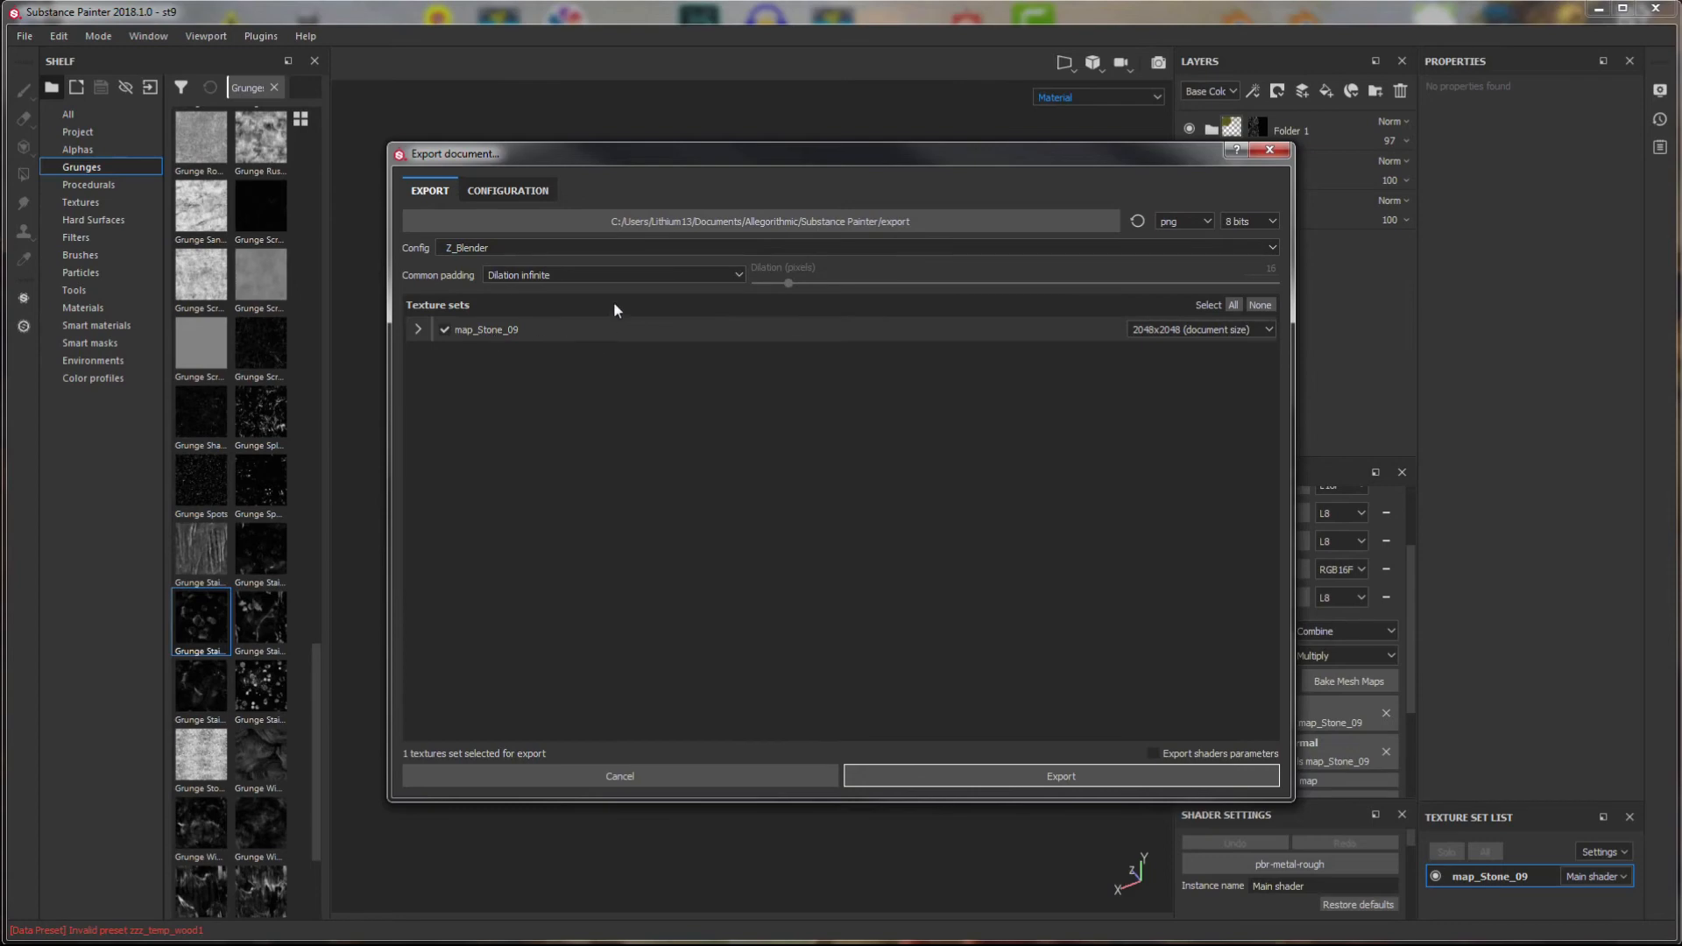
# - Set the export location to the STONE_09 folder in Downloads and export the map_Stone_09 textures
pyautogui.click(615, 223)
pyautogui.click(473, 436)
pyautogui.doubleClick(601, 349)
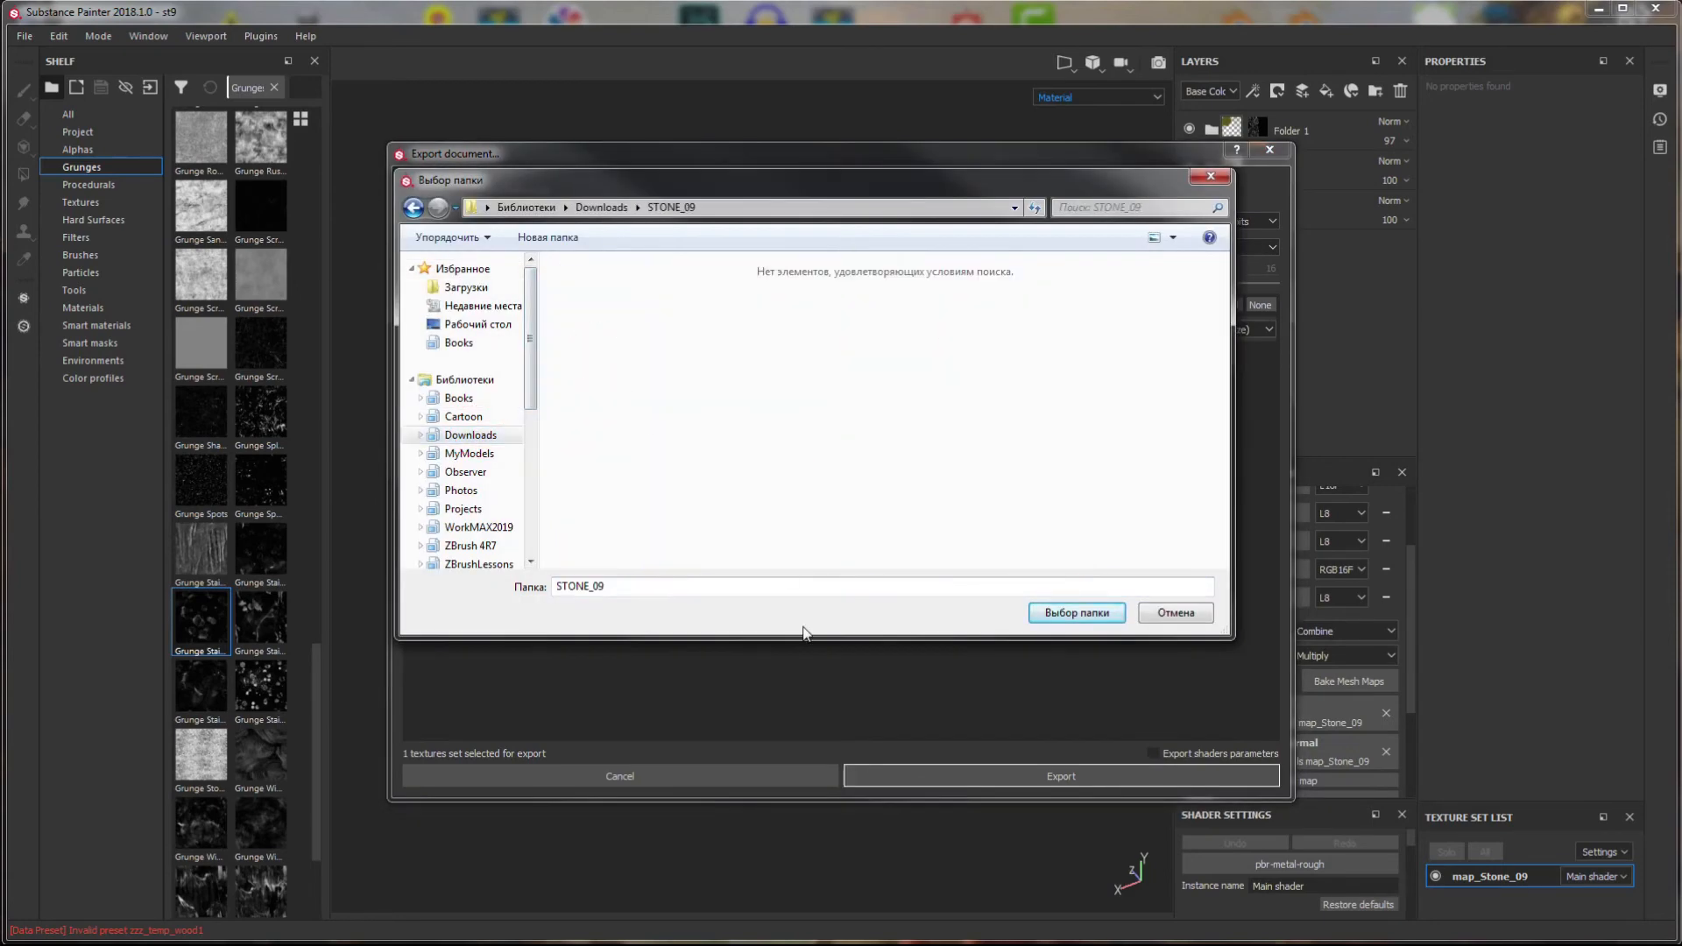
pyautogui.click(1077, 613)
pyautogui.click(1060, 777)
pyautogui.press('Return')
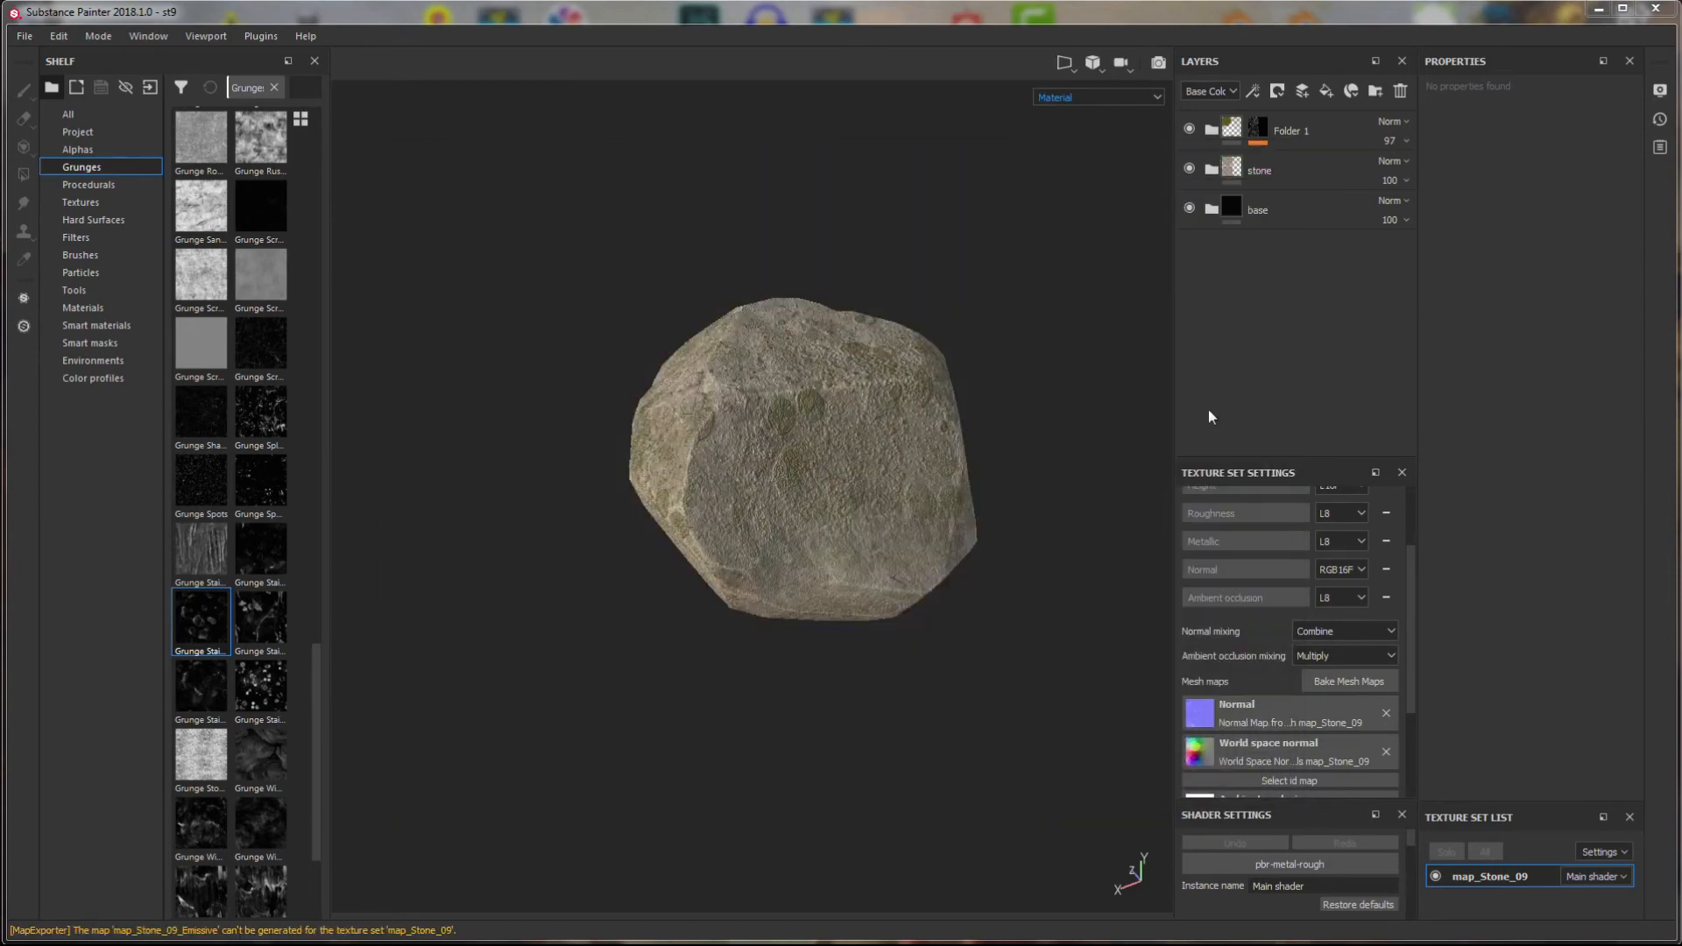
# - Show the STONE_09 folder's files as large icons and preview map_Stone_09_BaseColor.png
pyautogui.moveTo(1681, 91); pyautogui.dragTo(528, 93)
pyautogui.click(1362, 142)
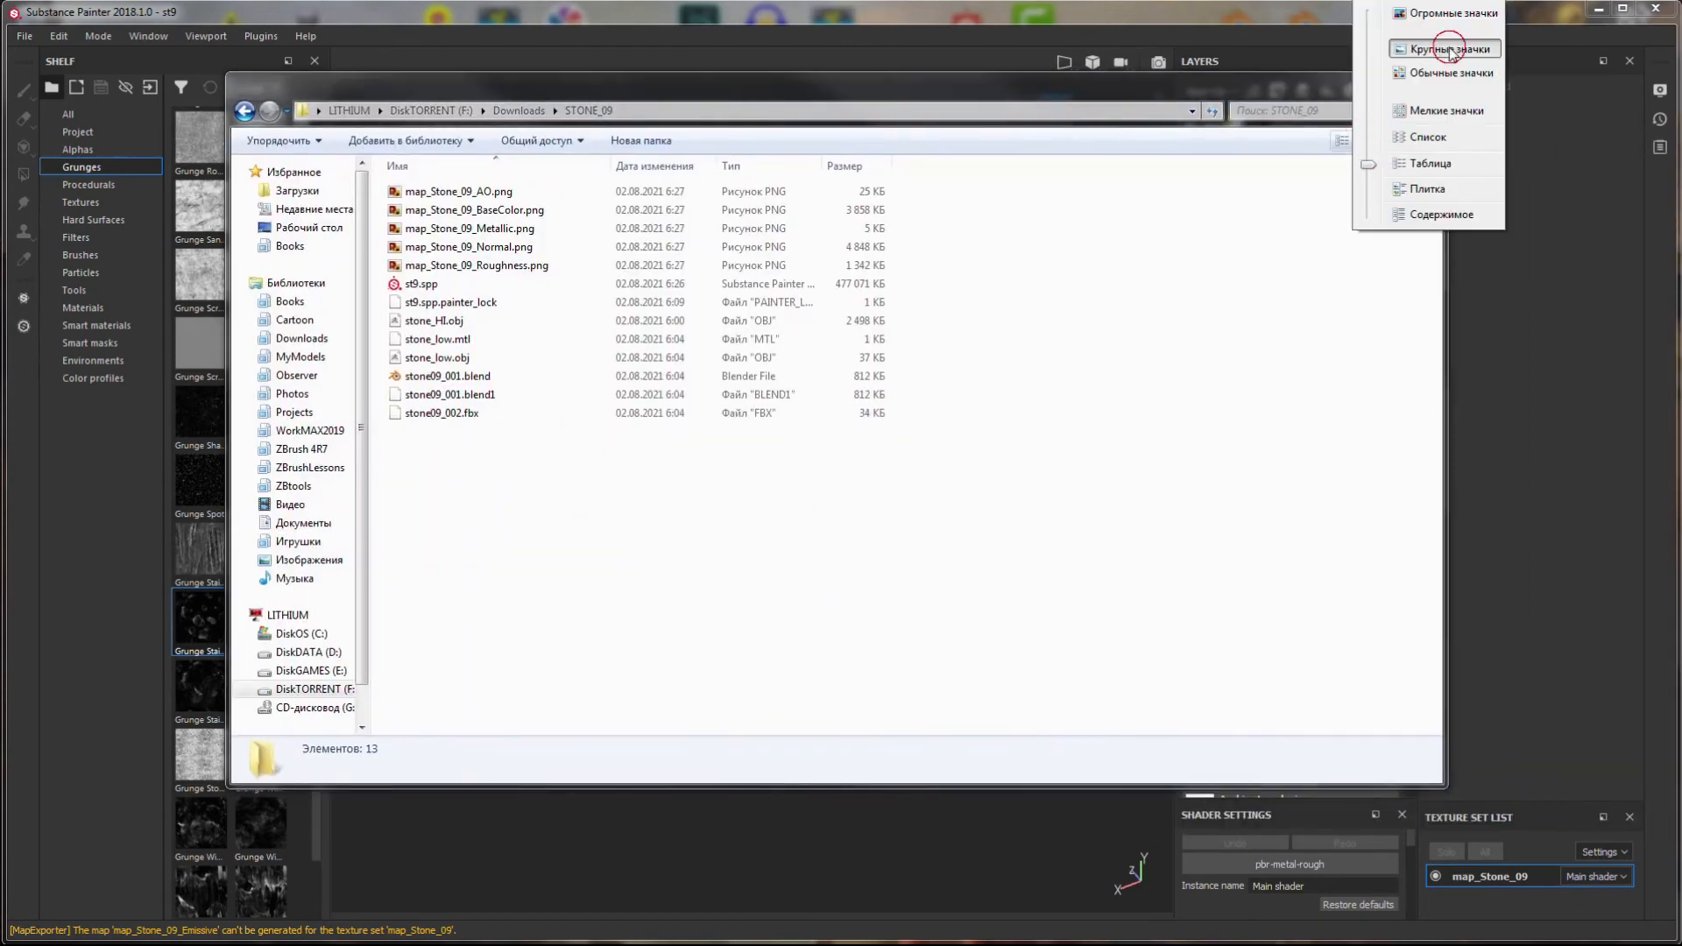
pyautogui.click(1447, 48)
pyautogui.click(543, 212)
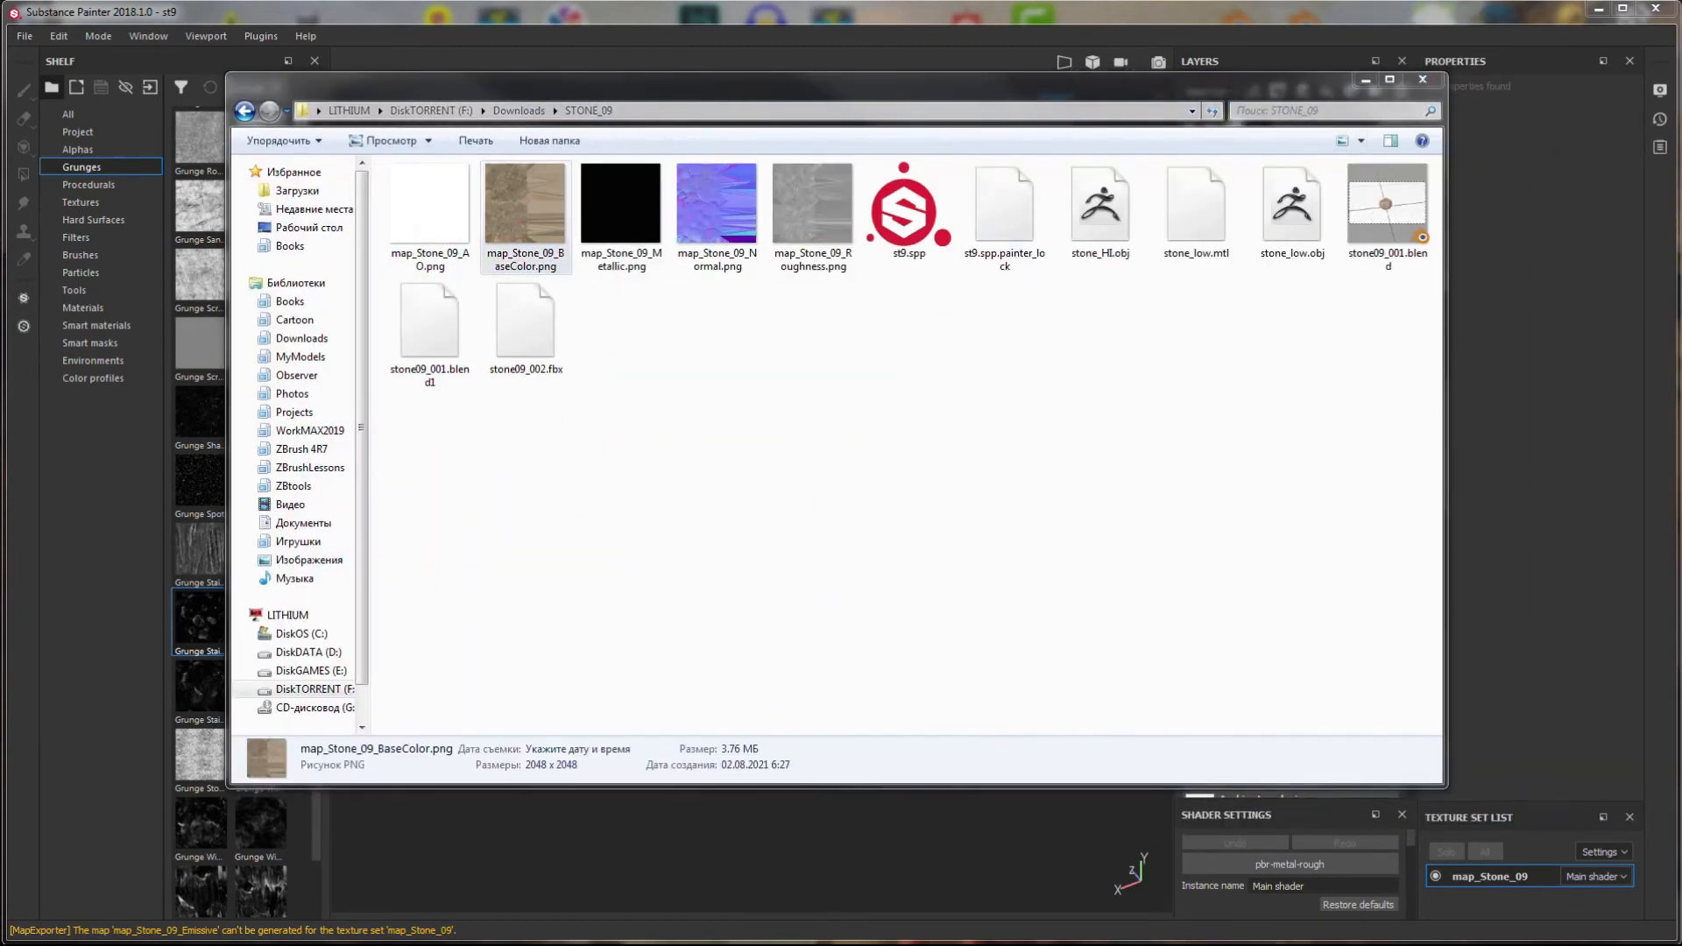
pyautogui.scroll(6, 811, 459)
pyautogui.scroll(-5, 817, 464)
pyautogui.click(1294, 163)
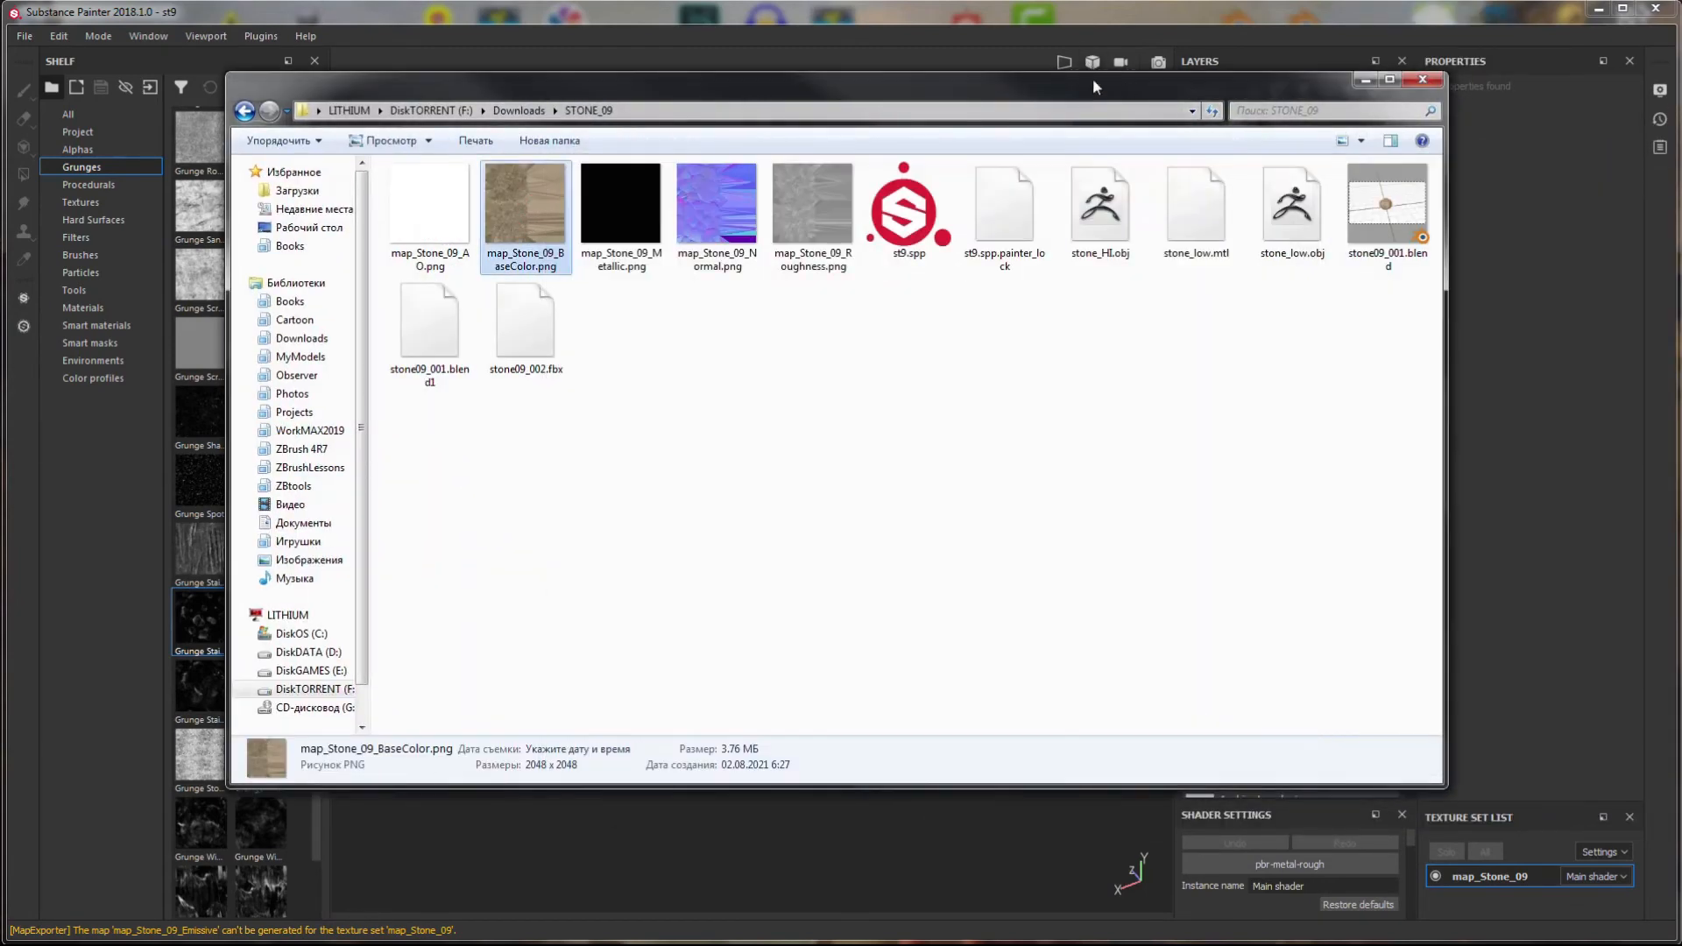
pyautogui.moveTo(1094, 81); pyautogui.dragTo(1681, 84)
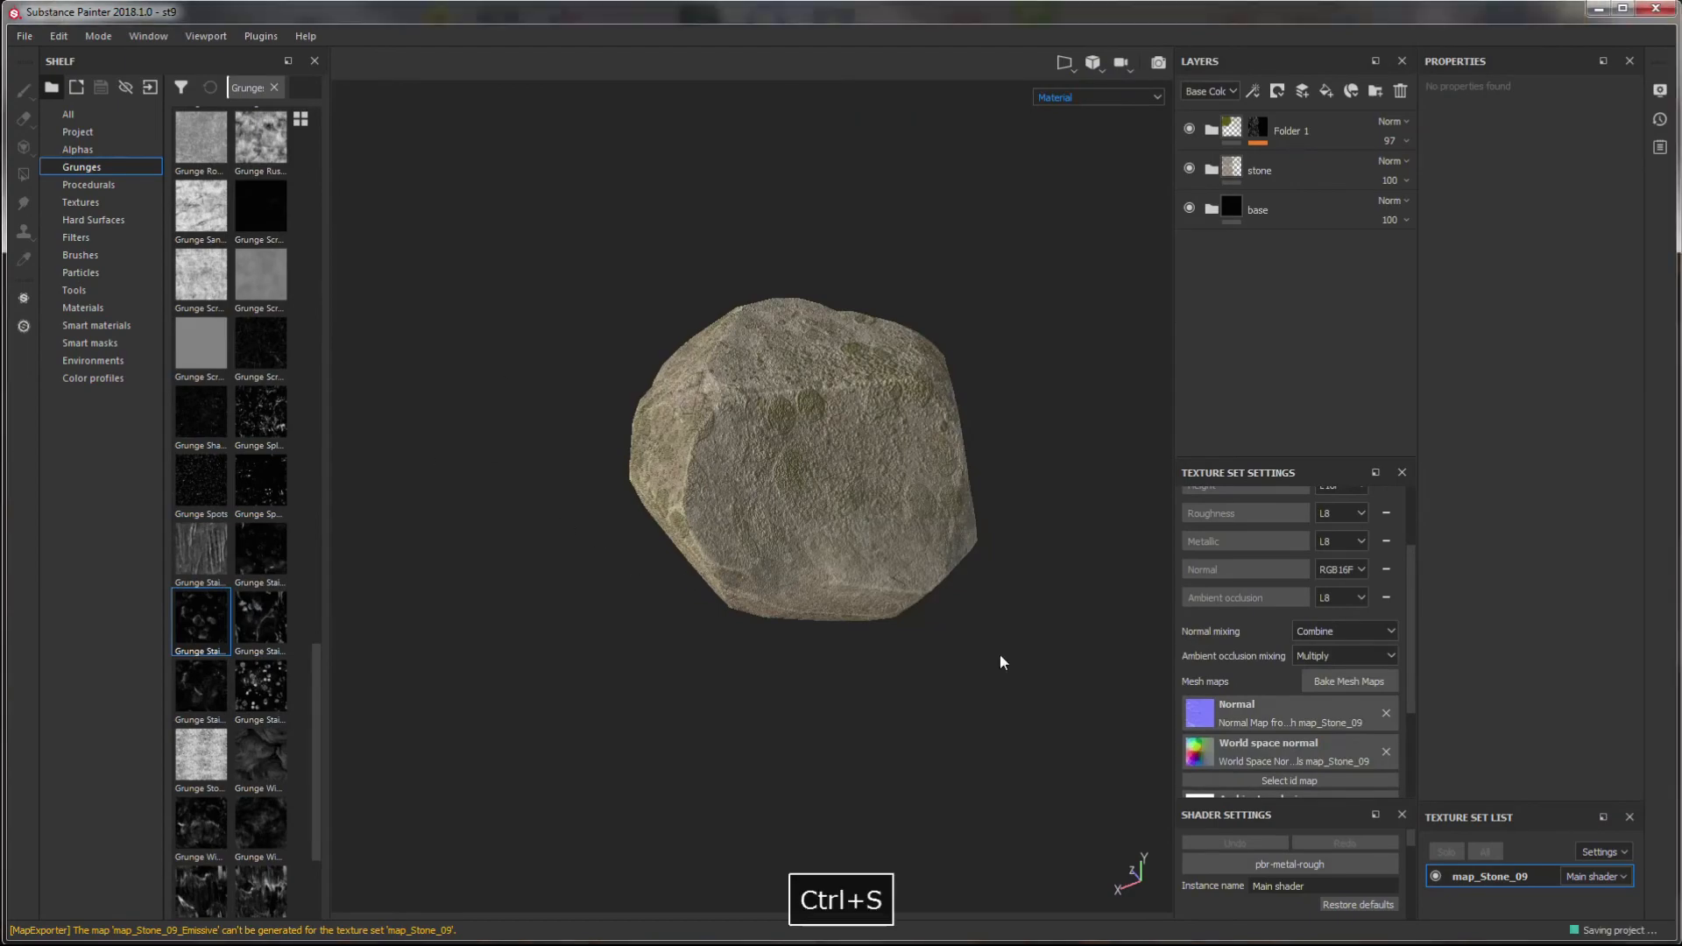
# - Save and close the Substance Painter project, and switch to Blender's Shading workspace
pyautogui.click(1655, 9)
pyautogui.click(348, 930)
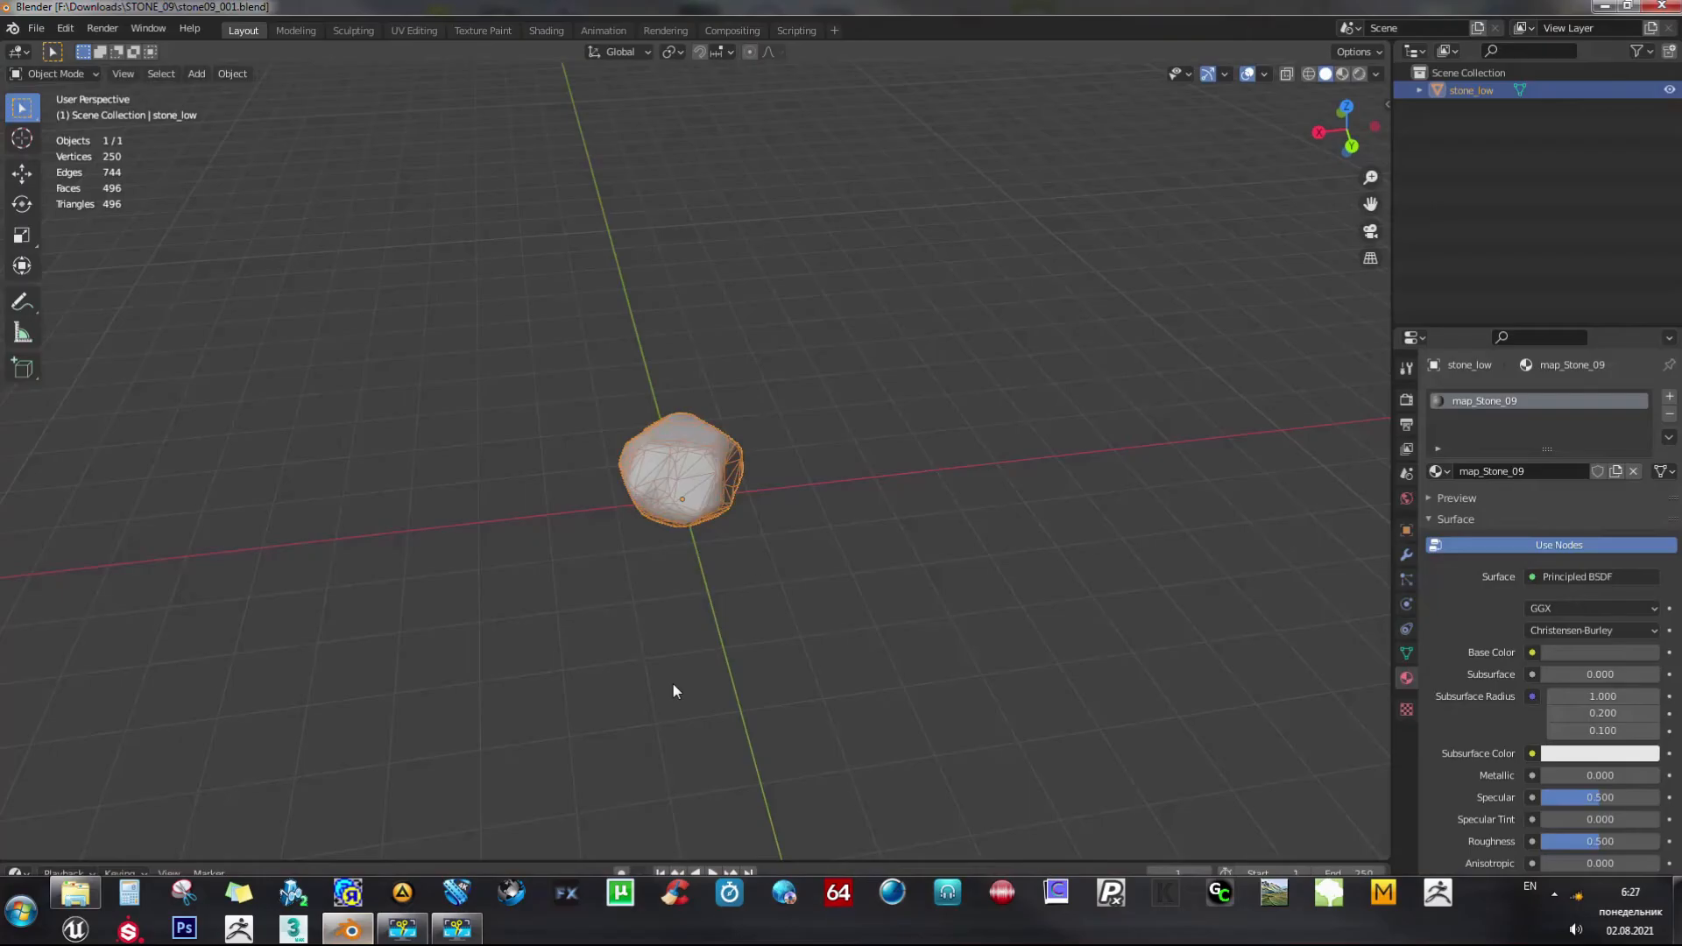
pyautogui.click(547, 31)
# - Add map_Stone_09_BaseColor.png to the map_Stone_09 material and connect its color output to the Principled BSDF's Base Color
pyautogui.moveTo(1681, 44); pyautogui.dragTo(1480, 86)
pyautogui.moveTo(1262, 215); pyautogui.dragTo(454, 670)
pyautogui.moveTo(640, 710); pyautogui.dragTo(663, 724, button='middle')
pyautogui.scroll(3, 663, 727)
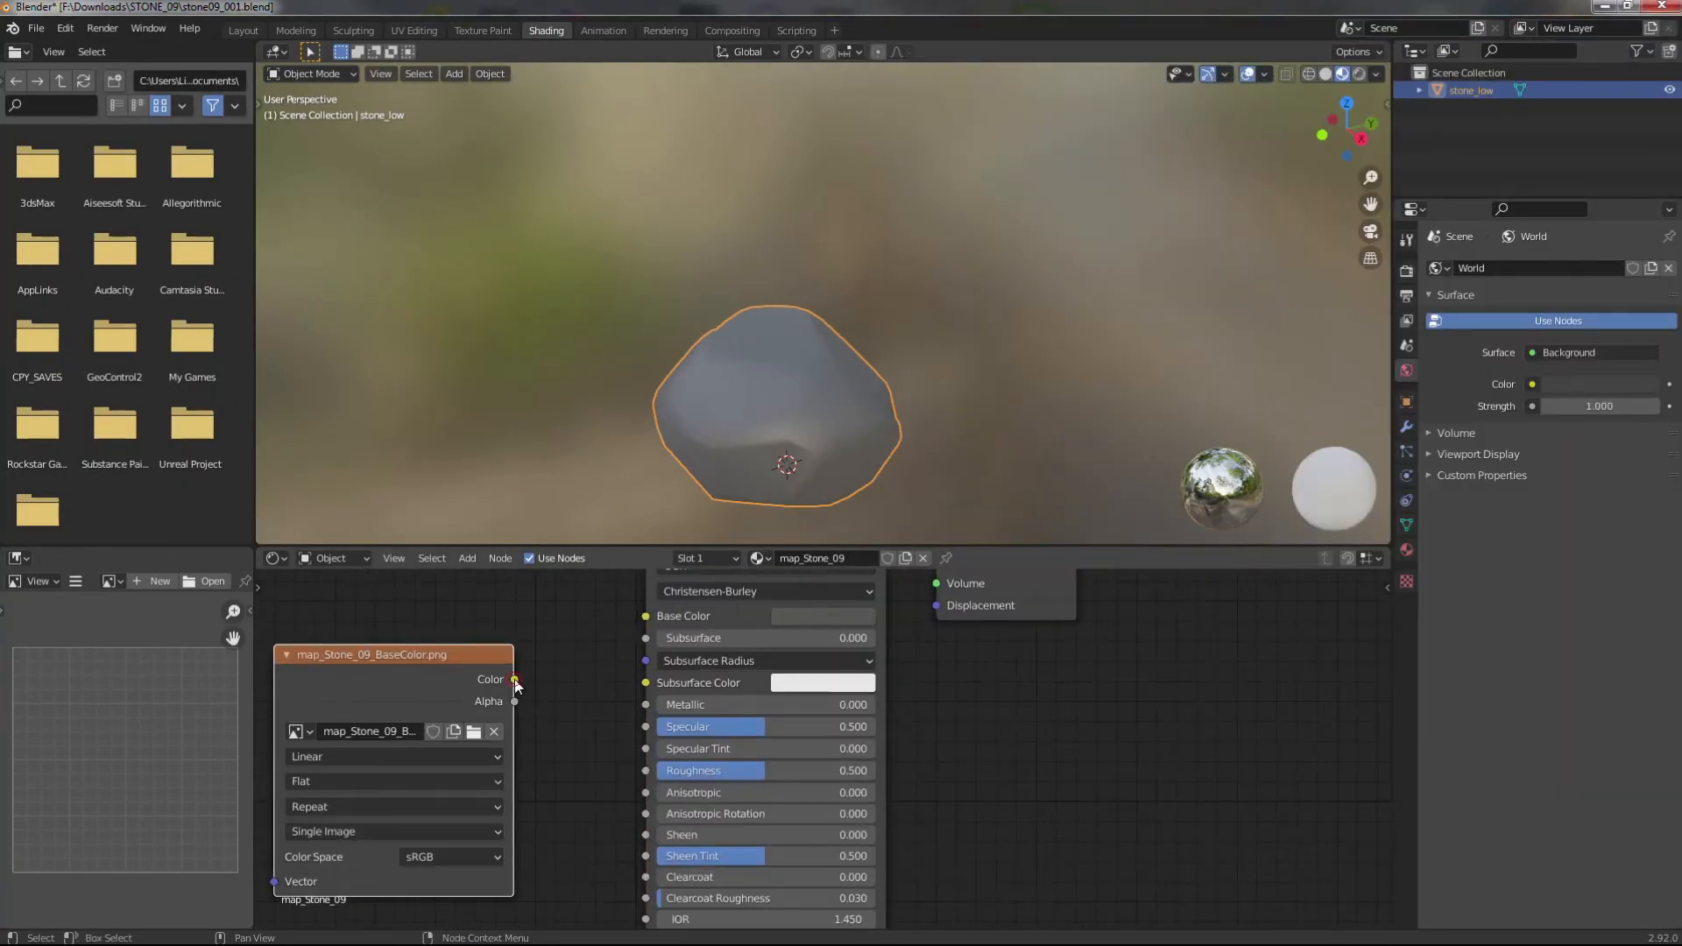
pyautogui.moveTo(514, 681); pyautogui.dragTo(647, 616)
pyautogui.scroll(-4, 603, 688)
pyautogui.moveTo(617, 705); pyautogui.dragTo(412, 671)
# - Add map_Stone_09_Roughness.png as an image texture node and set its color space to Non-Color
pyautogui.click(1681, 526)
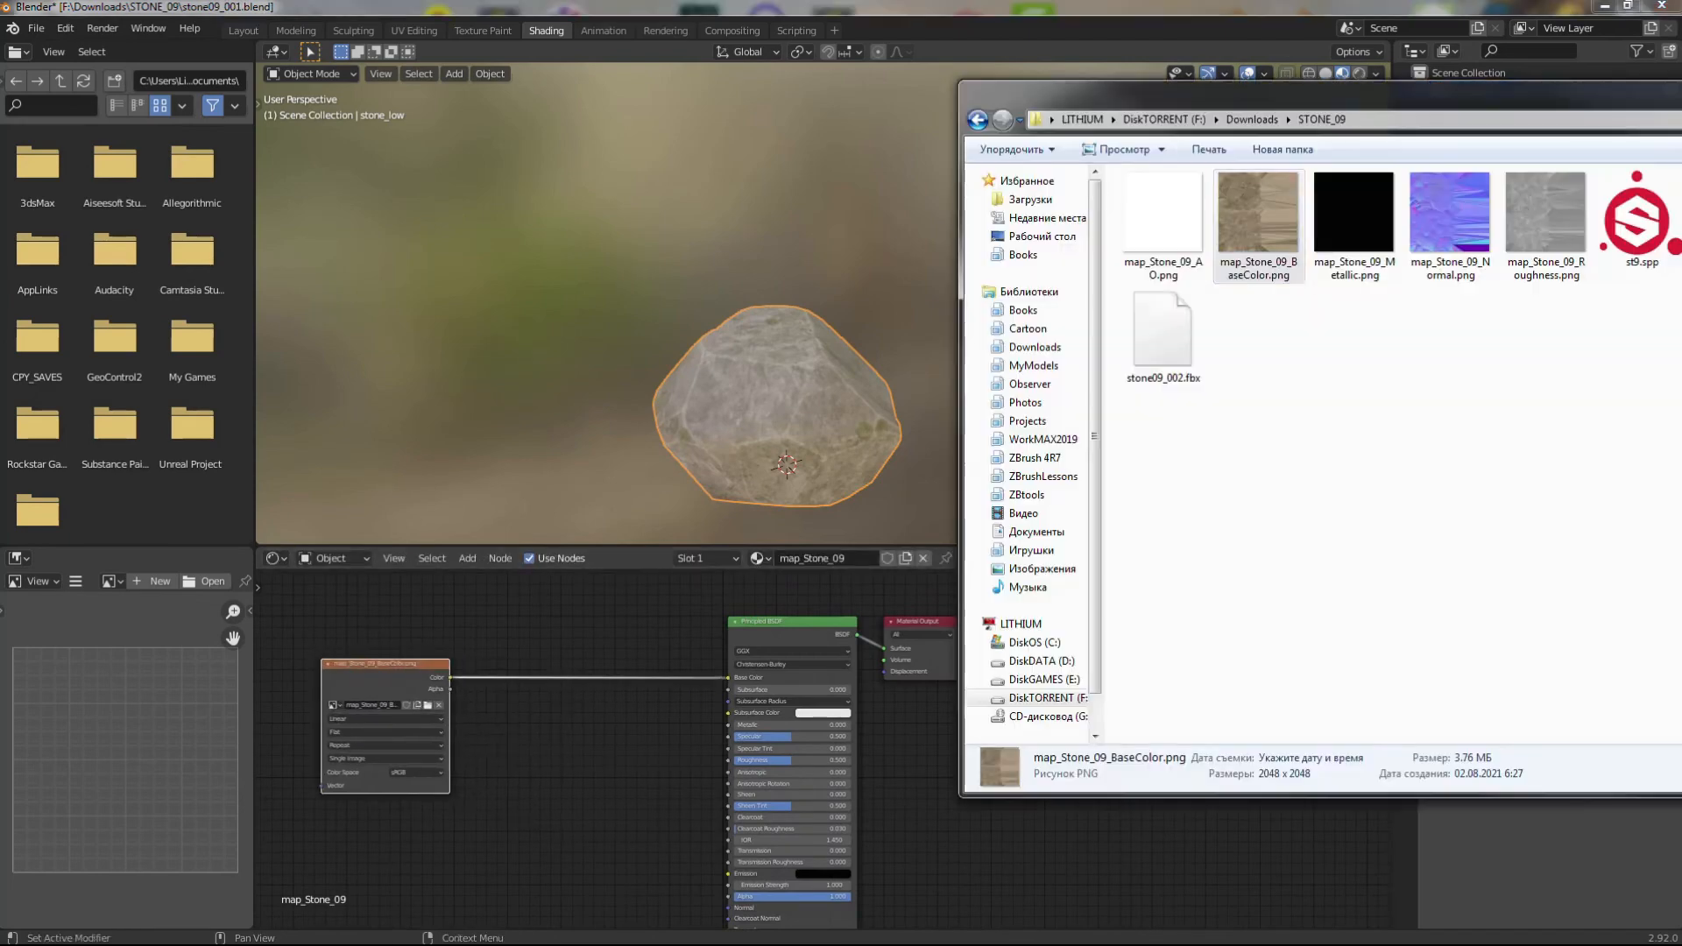
pyautogui.moveTo(1542, 240); pyautogui.dragTo(763, 749)
pyautogui.scroll(2, 769, 747)
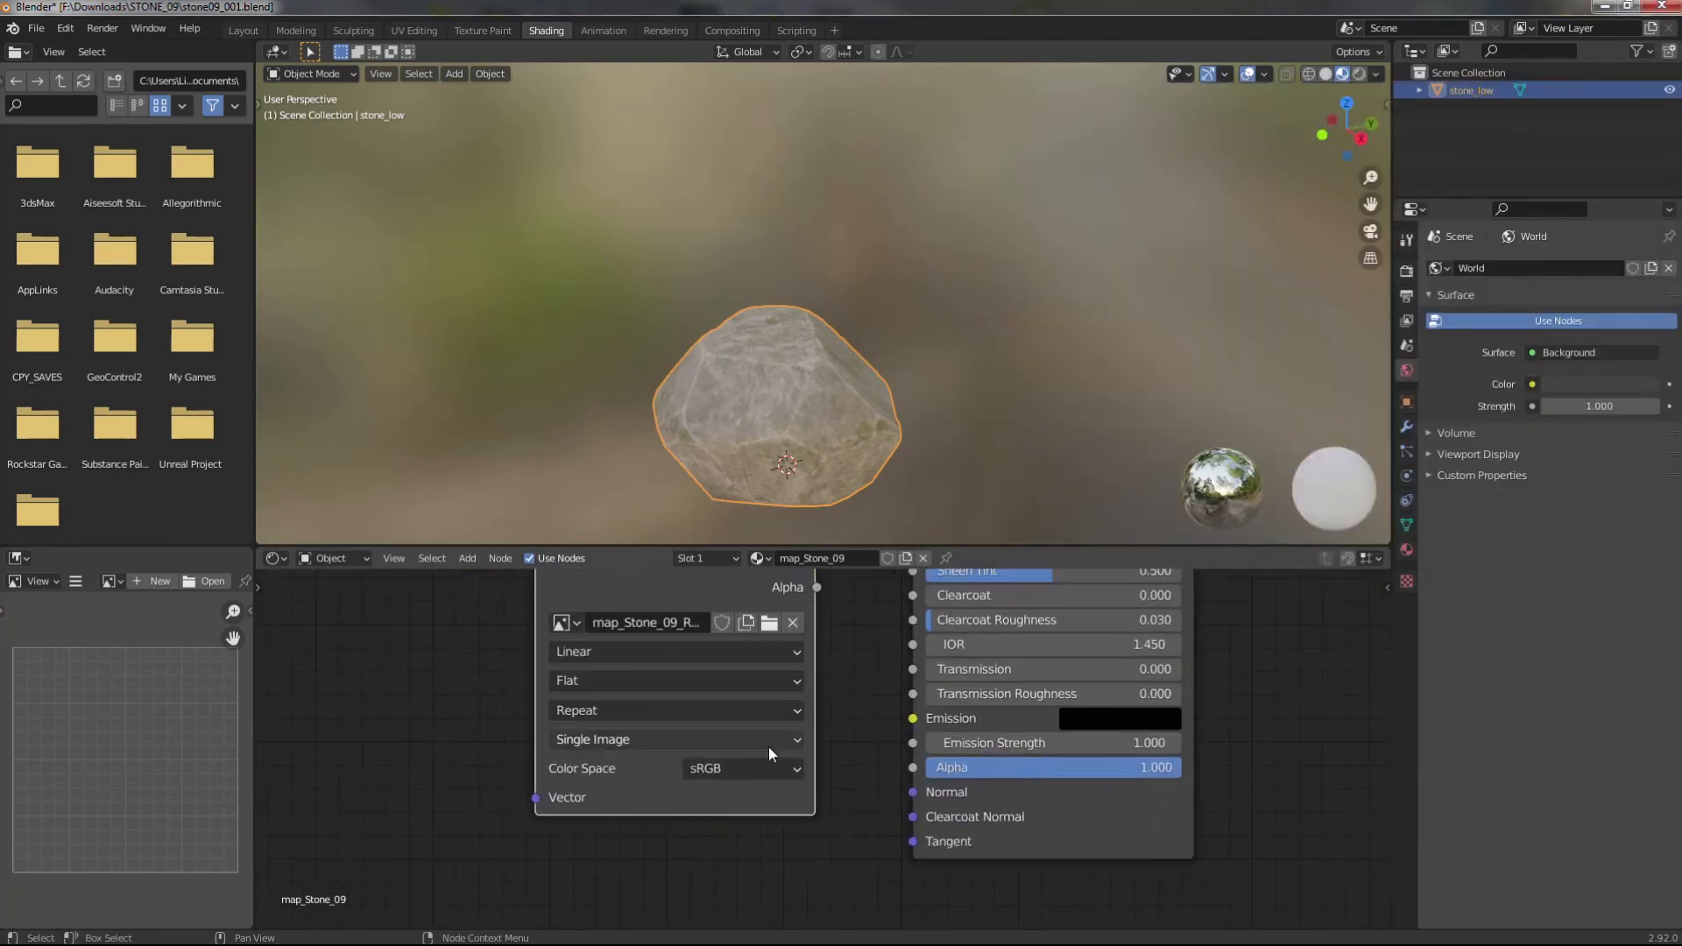
pyautogui.click(740, 770)
pyautogui.click(728, 664)
# - Connect the roughness texture's color to the shader's Roughness input and place its node below the base color texture
pyautogui.moveTo(833, 666); pyautogui.dragTo(724, 881, button='middle')
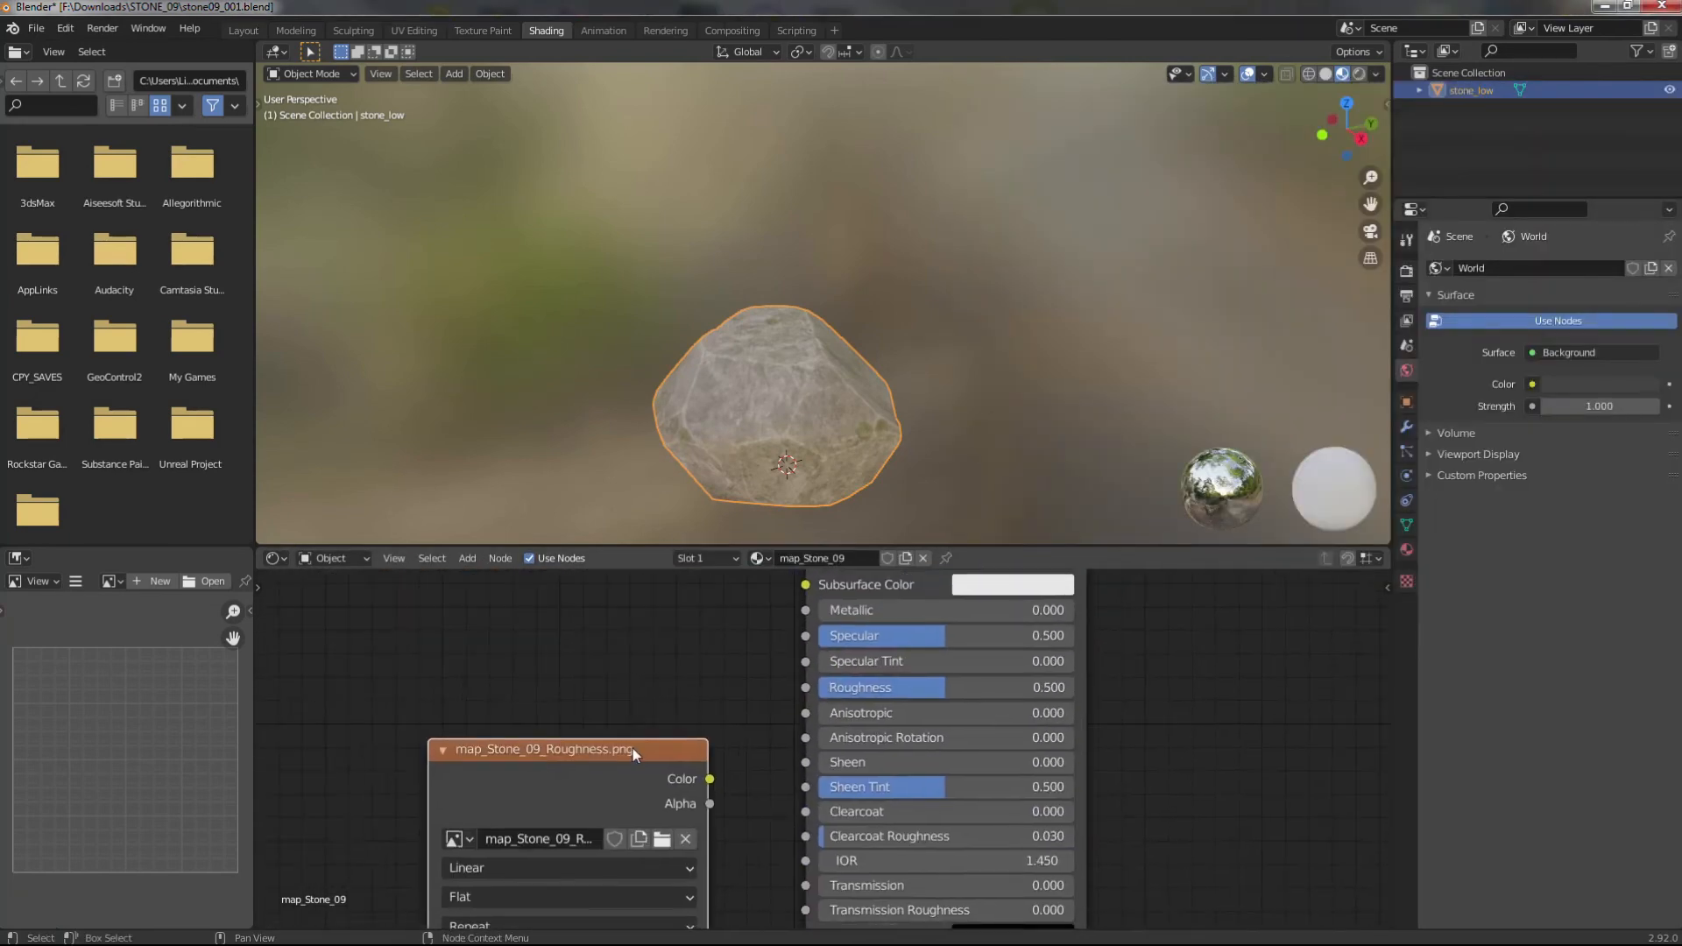
pyautogui.moveTo(633, 749); pyautogui.dragTo(561, 646)
pyautogui.moveTo(791, 693); pyautogui.dragTo(793, 692)
pyautogui.scroll(-3, 753, 725)
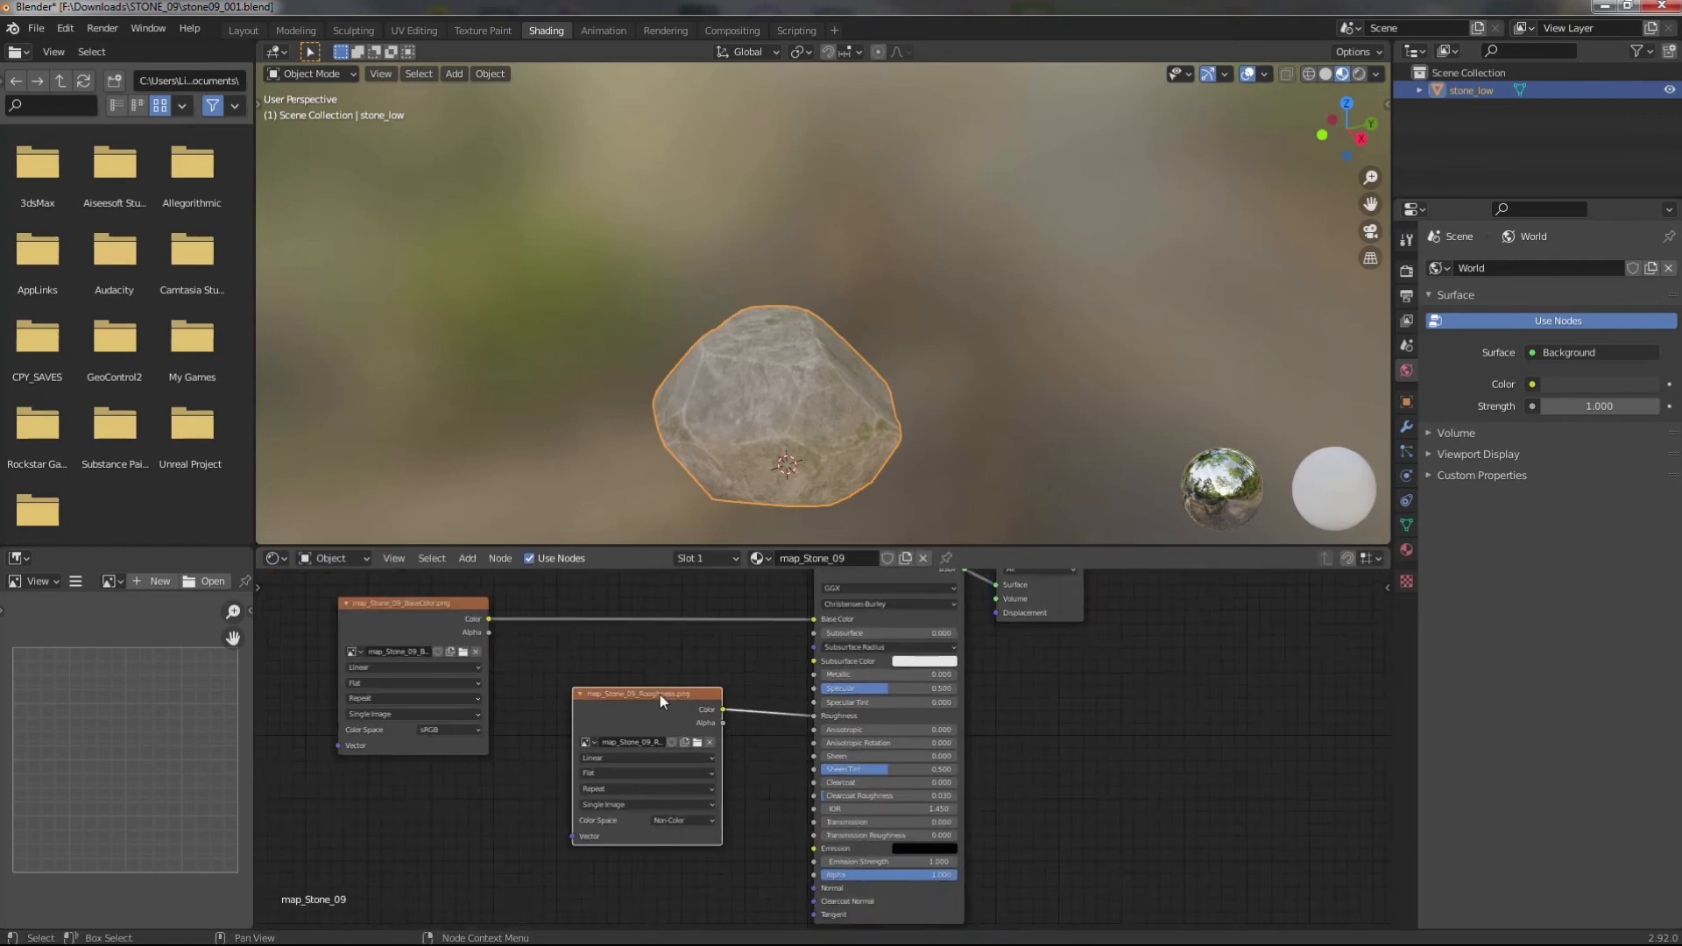
pyautogui.moveTo(660, 696); pyautogui.dragTo(449, 771)
# - Add map_Stone_09_Normal.png as an image texture node, change its color space, and place it below the roughness texture
pyautogui.hotkey('alt', 'Tab')
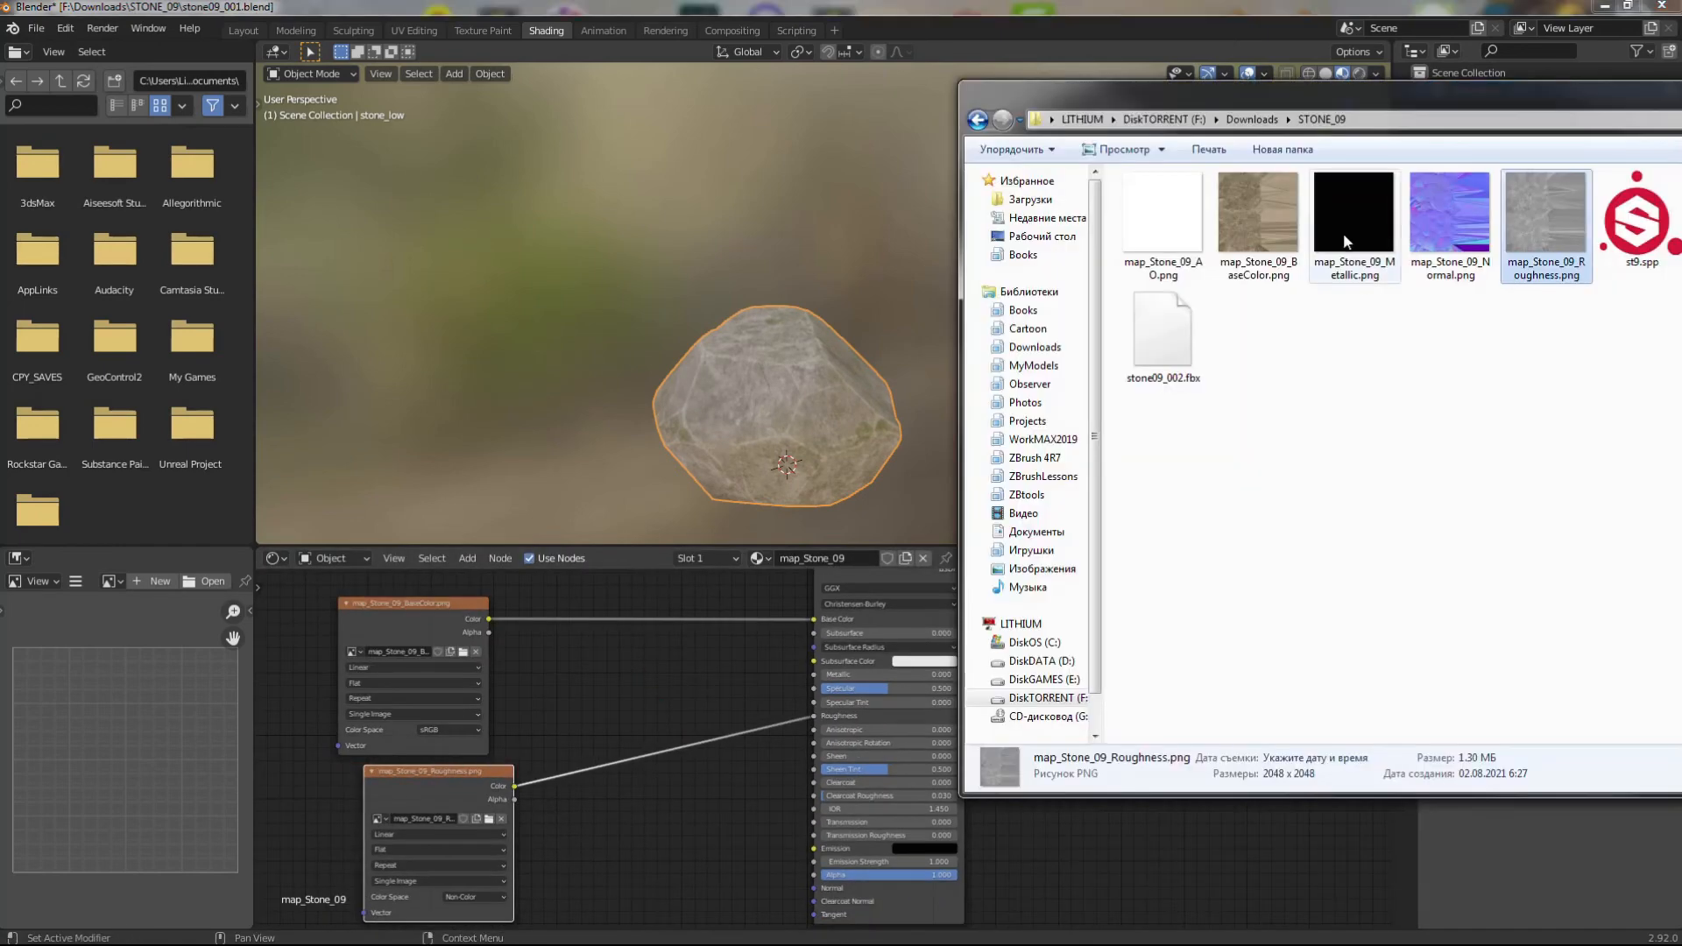
pyautogui.moveTo(1450, 224); pyautogui.dragTo(718, 844)
pyautogui.moveTo(718, 848); pyautogui.dragTo(827, 623, button='middle')
pyautogui.scroll(5, 825, 748)
pyautogui.click(827, 725)
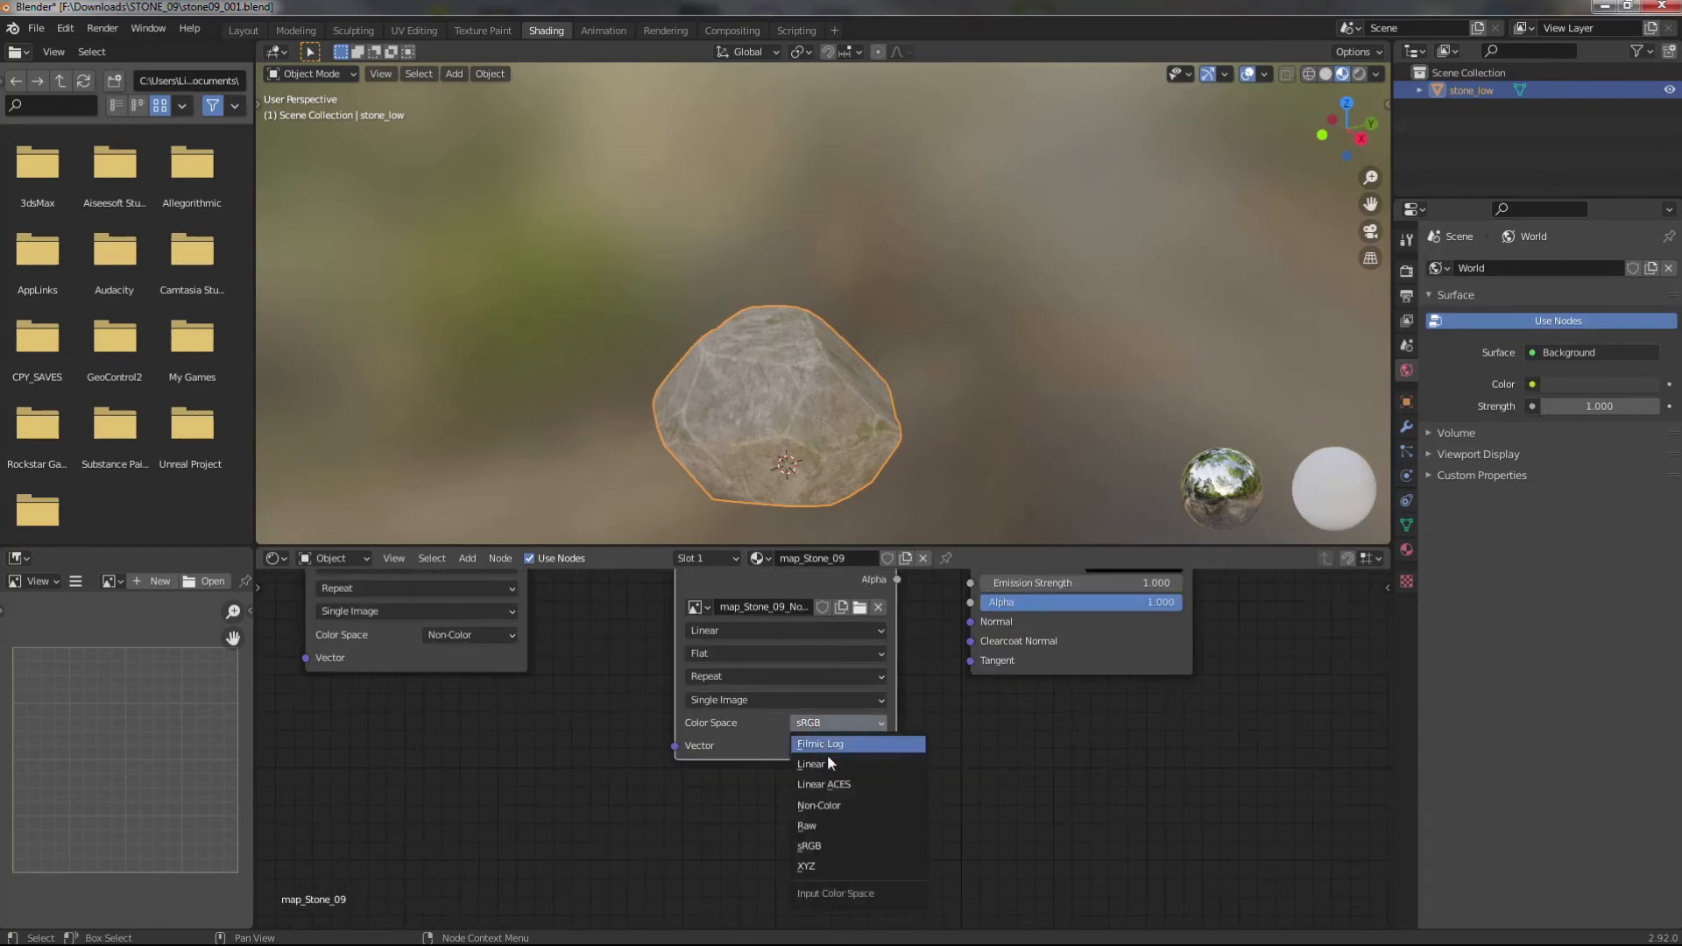
pyautogui.moveTo(927, 789); pyautogui.dragTo(919, 894, button='middle')
pyautogui.moveTo(802, 641); pyautogui.dragTo(567, 800)
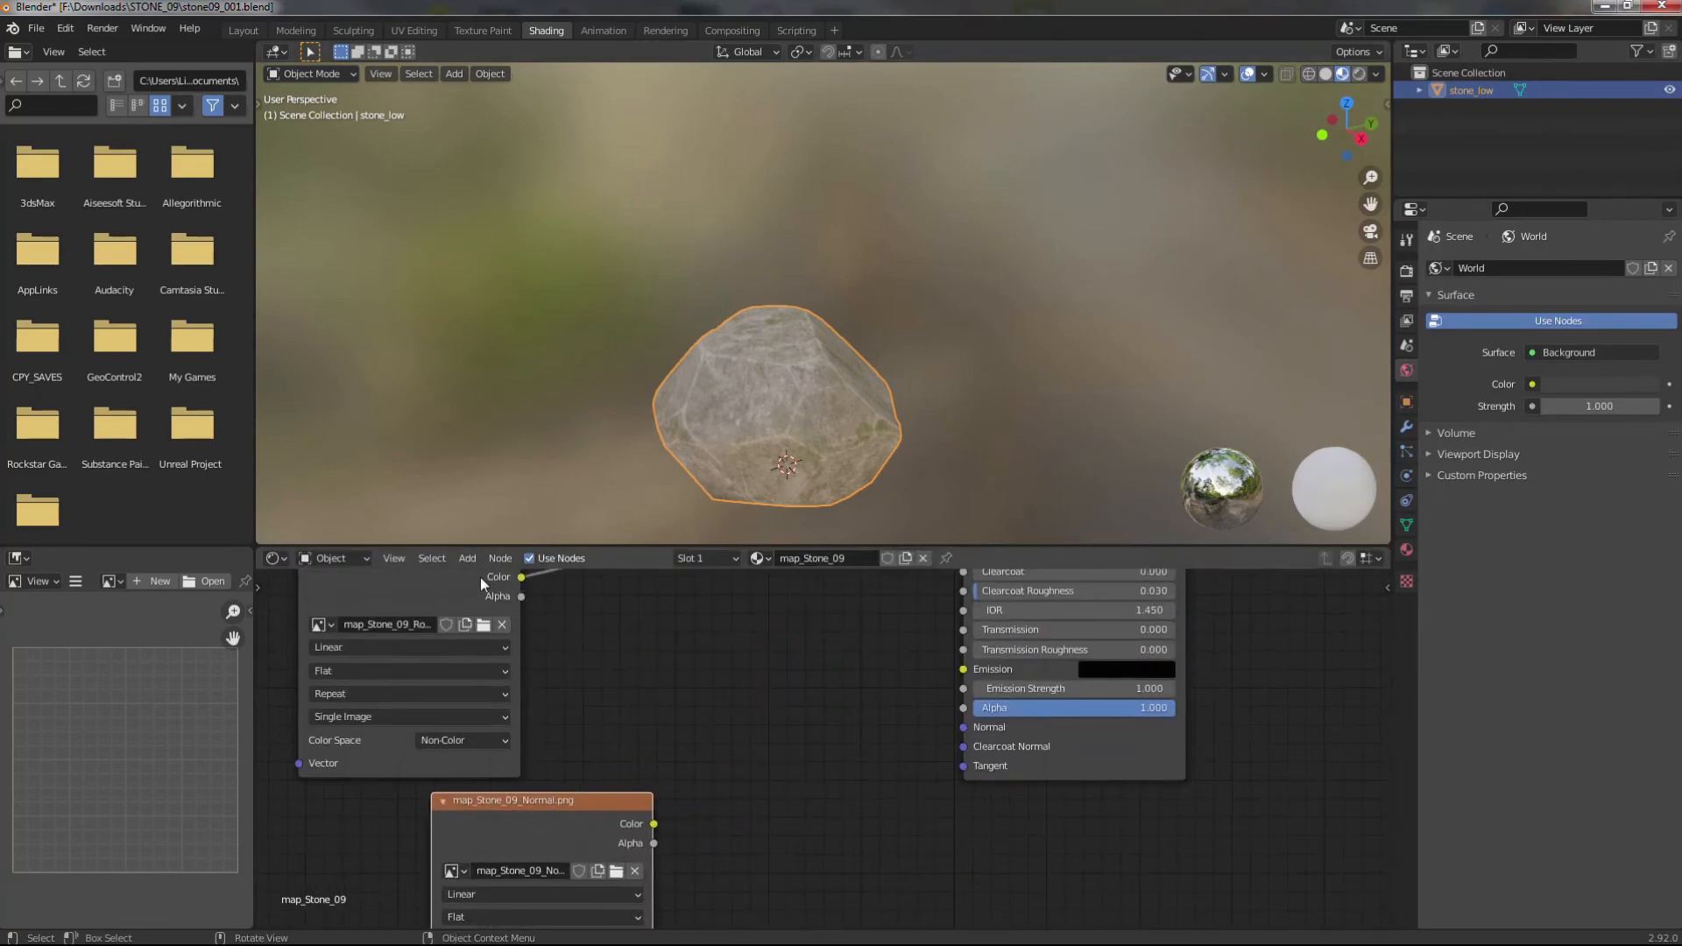
# - Add a Normal Map node and wire the normal texture's color through it to the shader's Normal input
pyautogui.click(468, 560)
pyautogui.click(623, 759)
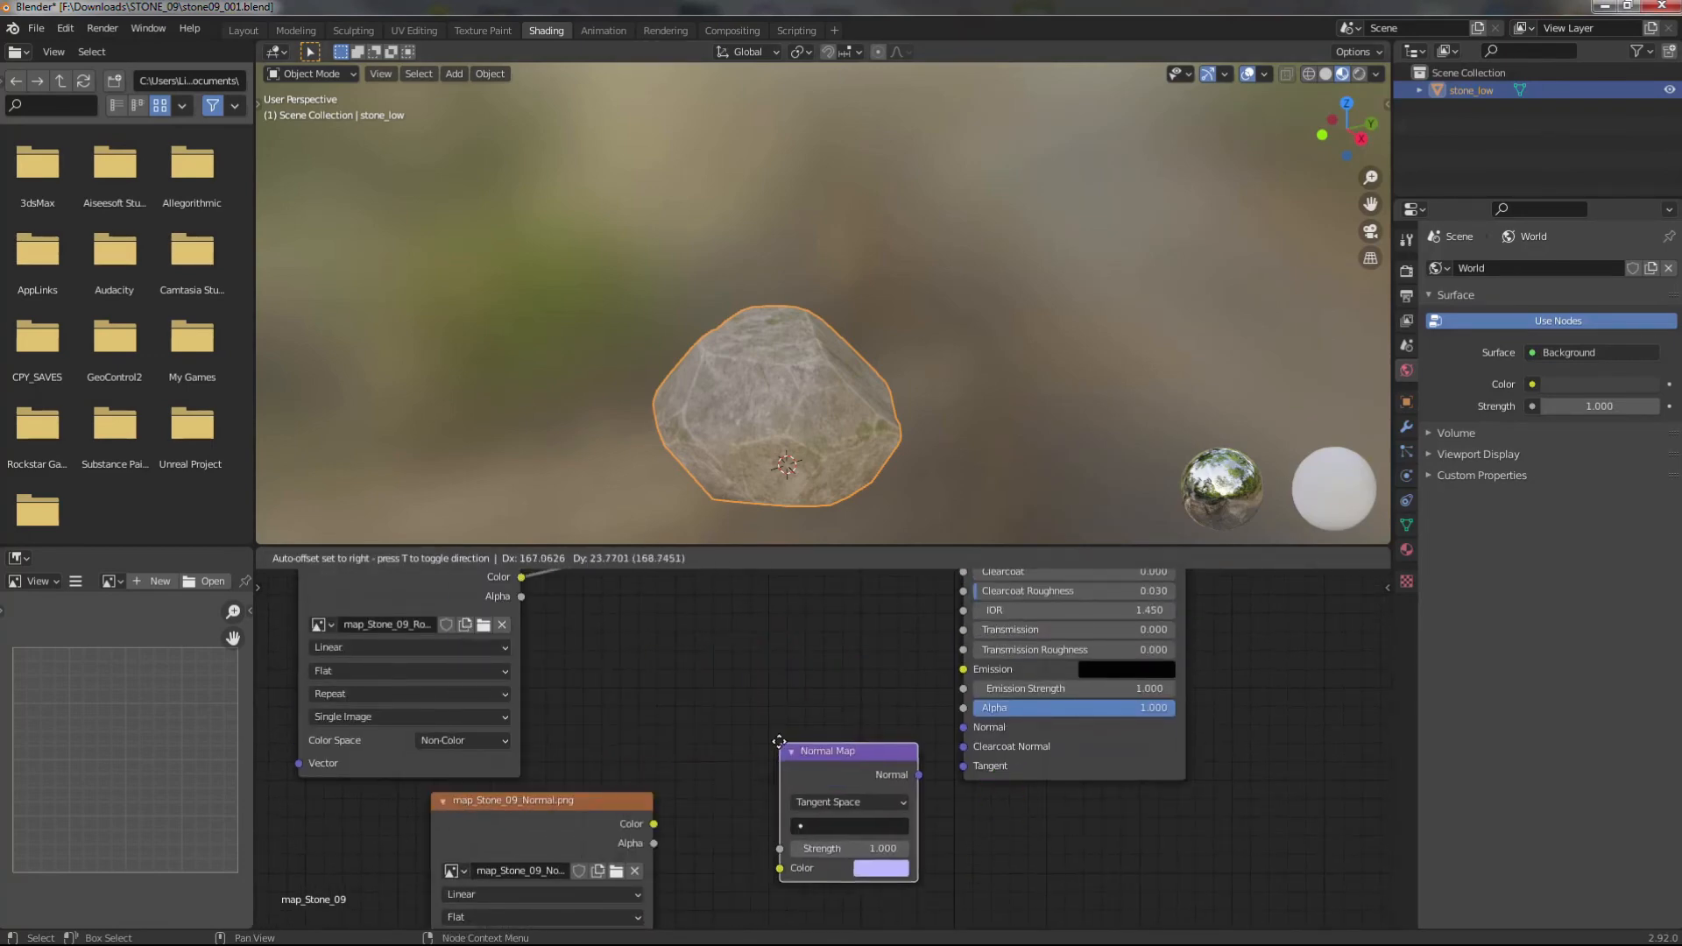
pyautogui.click(811, 776)
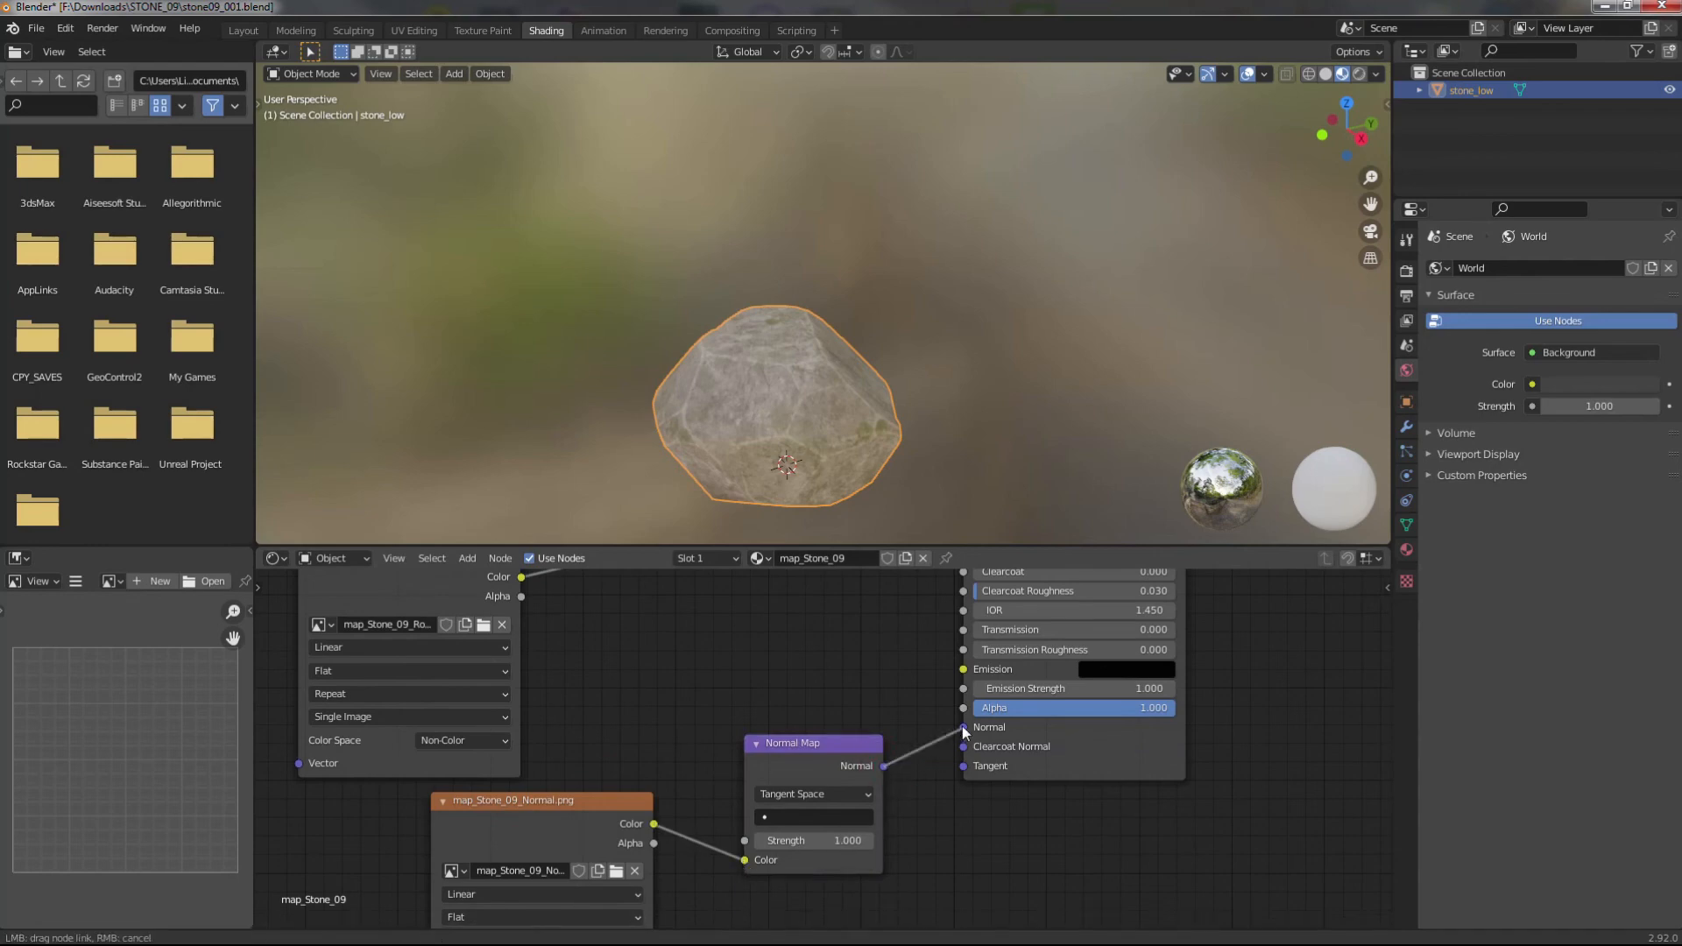
pyautogui.moveTo(964, 729); pyautogui.dragTo(964, 729)
# - Return to the Layout workspace and turn off the wireframe overlay
pyautogui.moveTo(946, 526); pyautogui.dragTo(736, 473, button='middle')
pyautogui.scroll(-3, 981, 432)
pyautogui.moveTo(700, 651); pyautogui.dragTo(705, 833, button='middle')
pyautogui.scroll(-3, 723, 697)
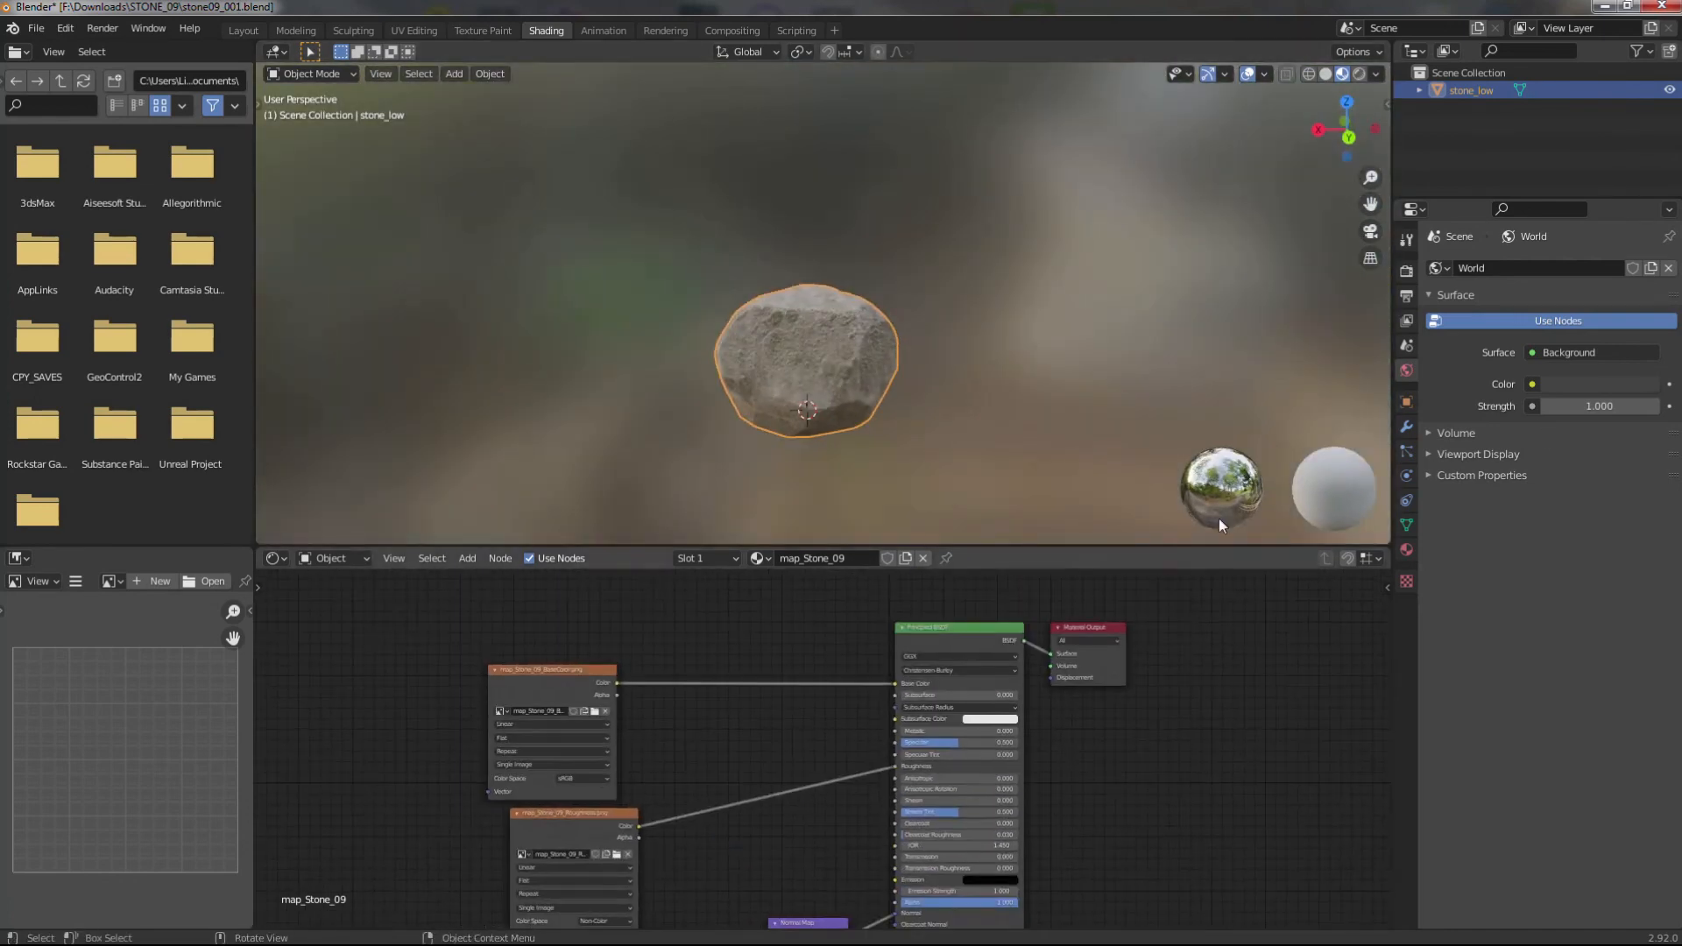
pyautogui.click(244, 31)
pyautogui.scroll(5, 901, 443)
pyautogui.click(1264, 74)
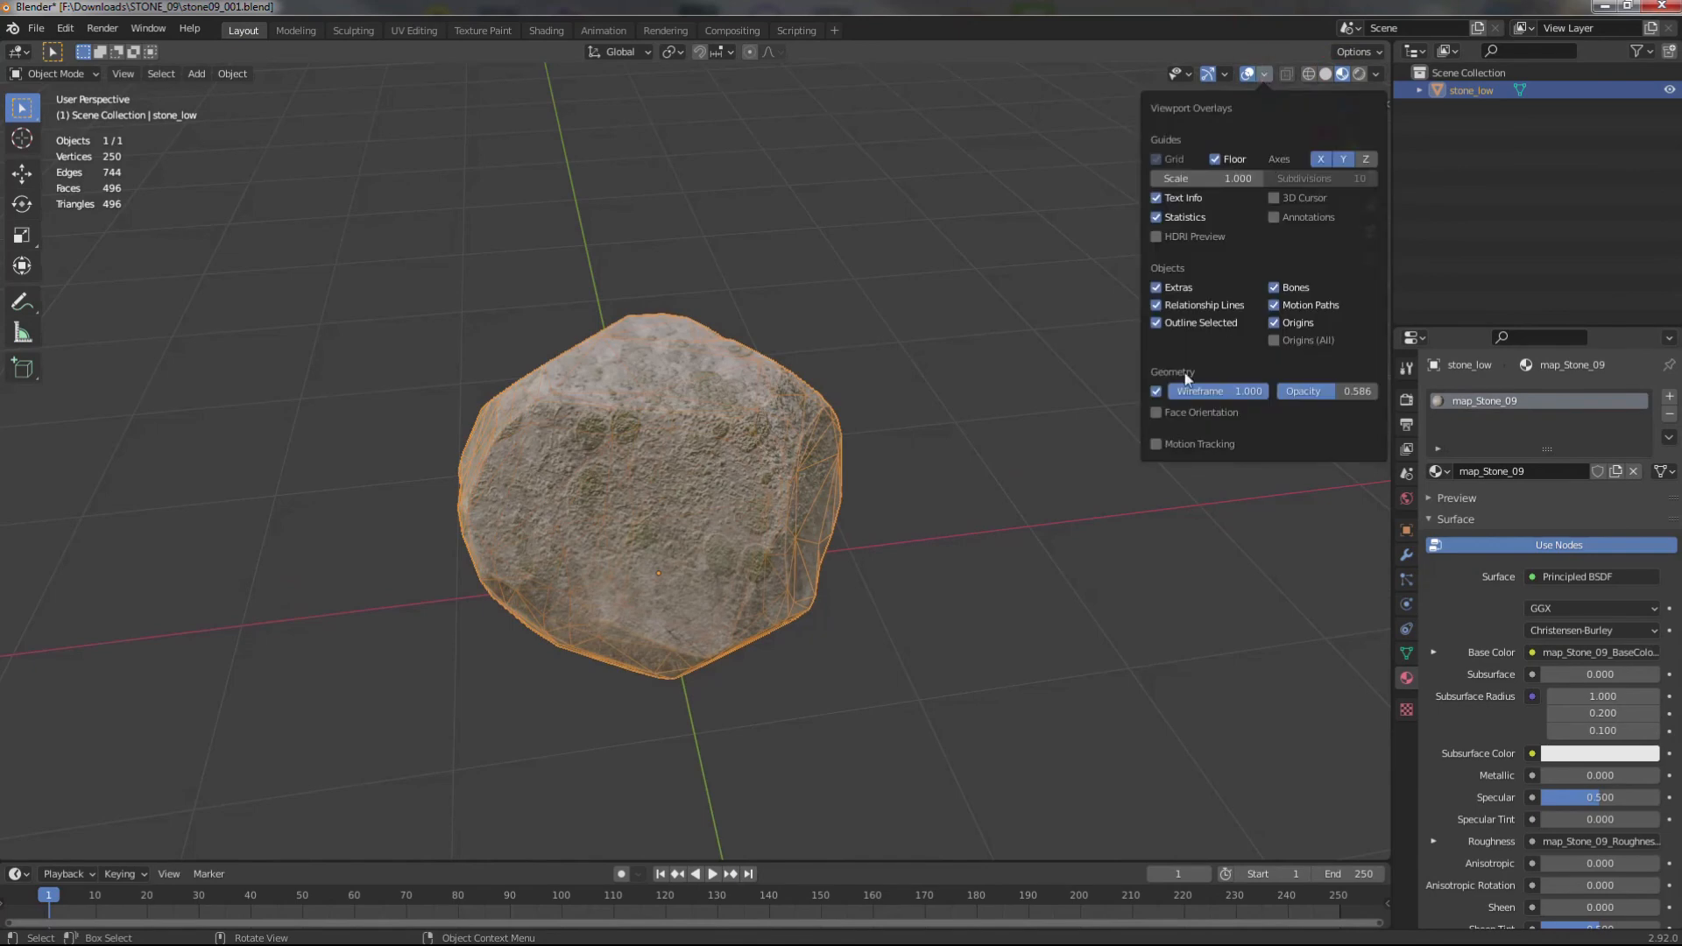
pyautogui.click(1156, 392)
# - In the back orthographic view, raise stone_low along Z until its lowest point meets the red ground axis
pyautogui.moveTo(846, 545); pyautogui.dragTo(1341, 583, button='middle')
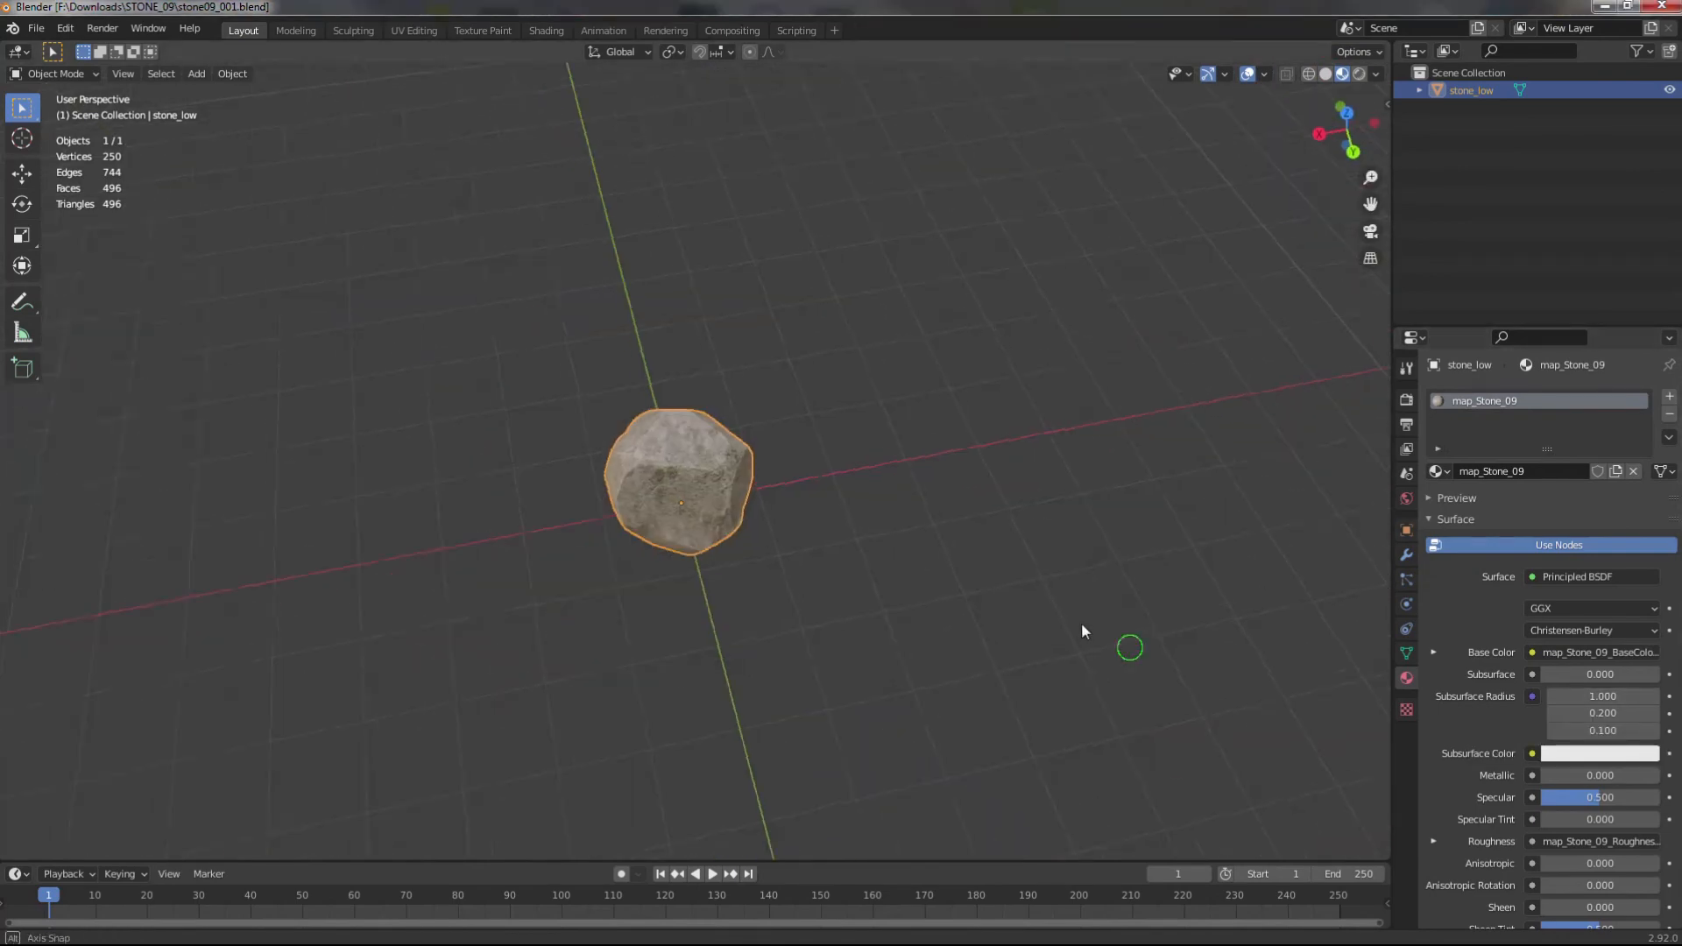
pyautogui.press('ctrl+KP_1')
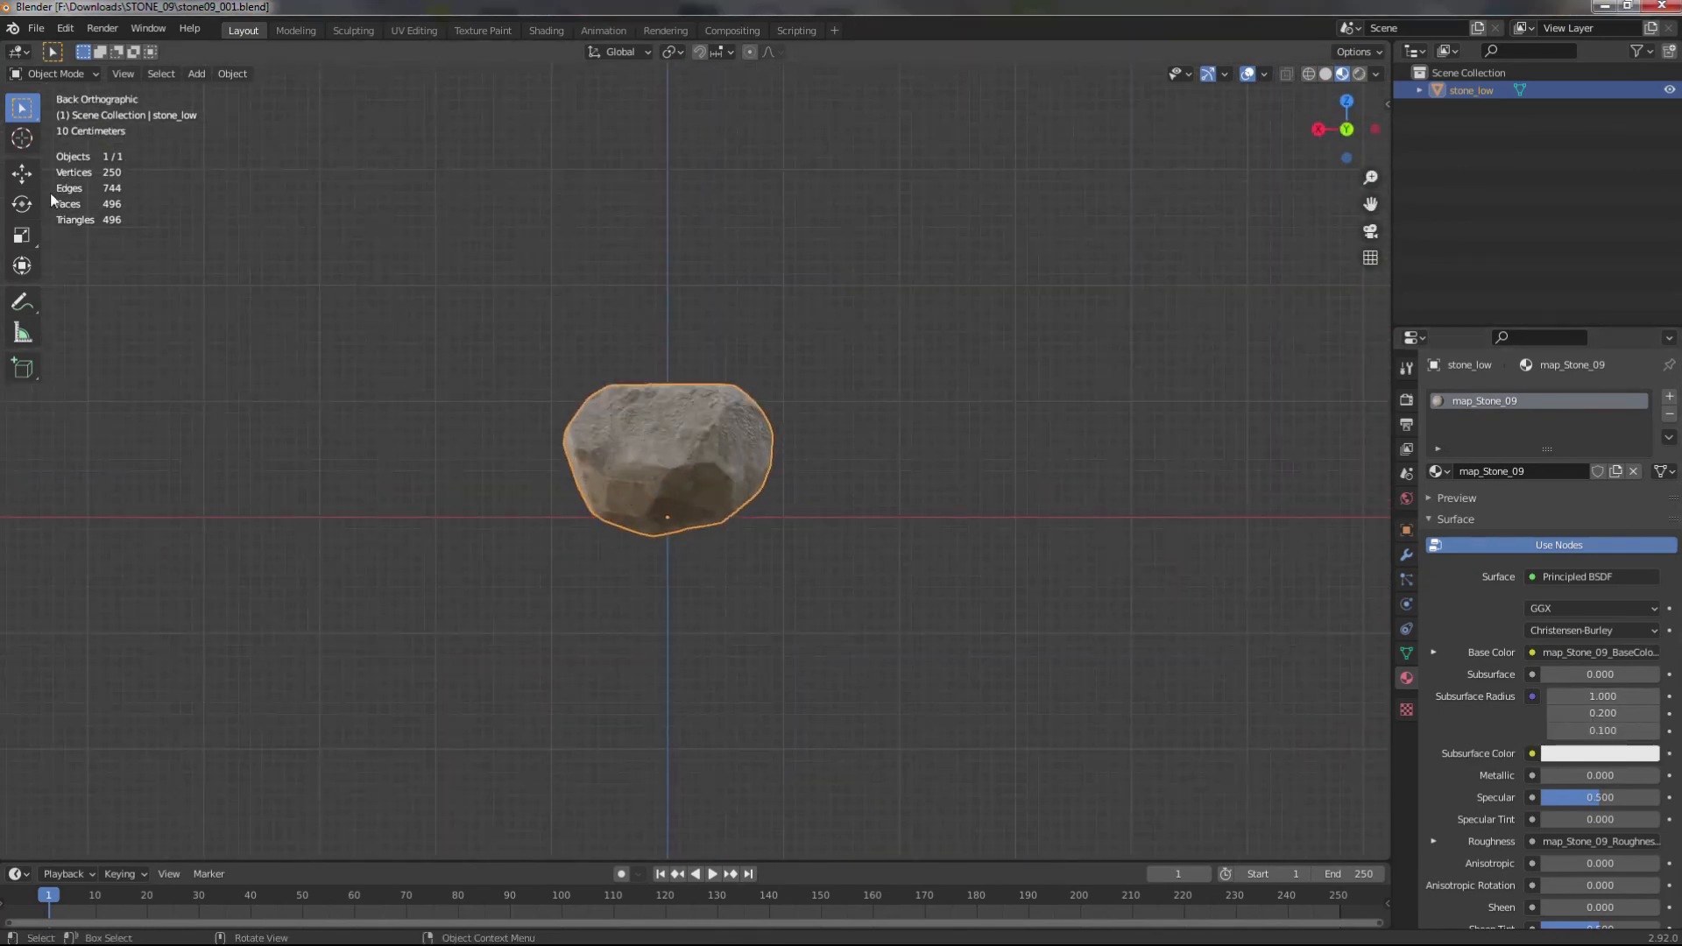
pyautogui.click(23, 177)
pyautogui.scroll(4, 634, 597)
pyautogui.keyDown('shift'); pyautogui.moveTo(635, 597); pyautogui.dragTo(731, 489, button='middle'); pyautogui.keyUp('shift')
pyautogui.moveTo(734, 438); pyautogui.dragTo(734, 401)
pyautogui.scroll(-3, 750, 459)
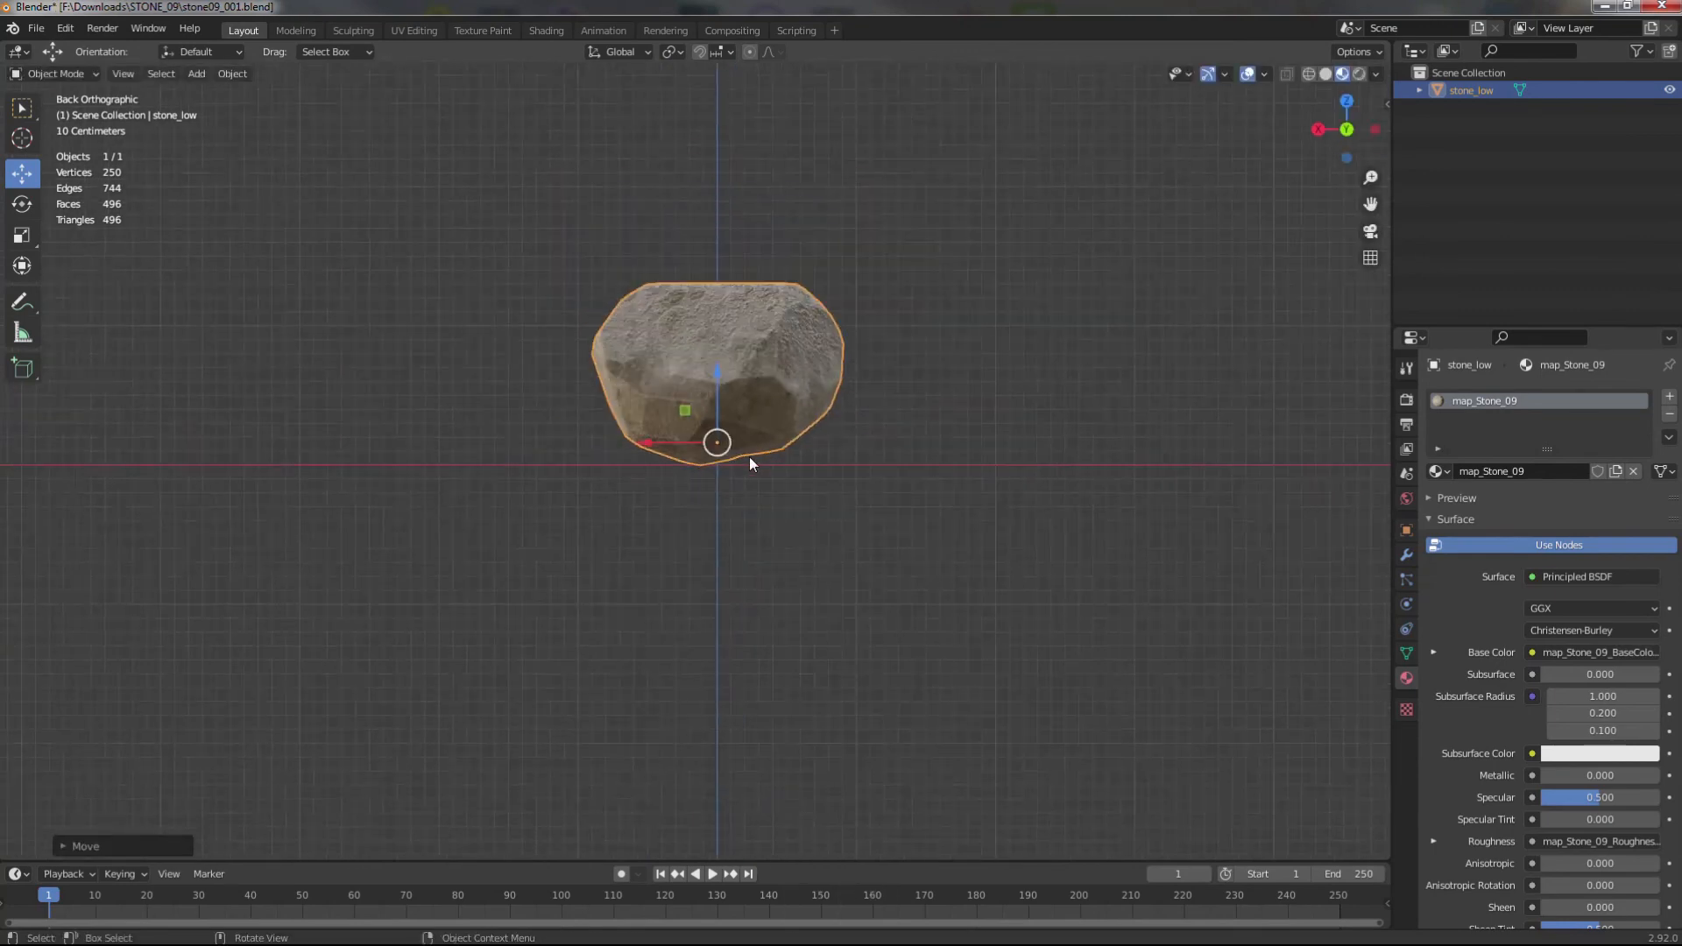
# - Rotate the stone in the back view so its flat underside rests on the ground axis
pyautogui.press('r')
pyautogui.click(787, 480)
pyautogui.scroll(-3, 781, 508)
pyautogui.keyDown('shift'); pyautogui.moveTo(773, 564); pyautogui.dragTo(745, 609, button='middle'); pyautogui.keyUp('shift')
# - Duplicate the stone and place the copy beside the original
pyautogui.keyDown('alt'); pyautogui.moveTo(754, 622); pyautogui.dragTo(797, 757, button='middle'); pyautogui.keyUp('alt')
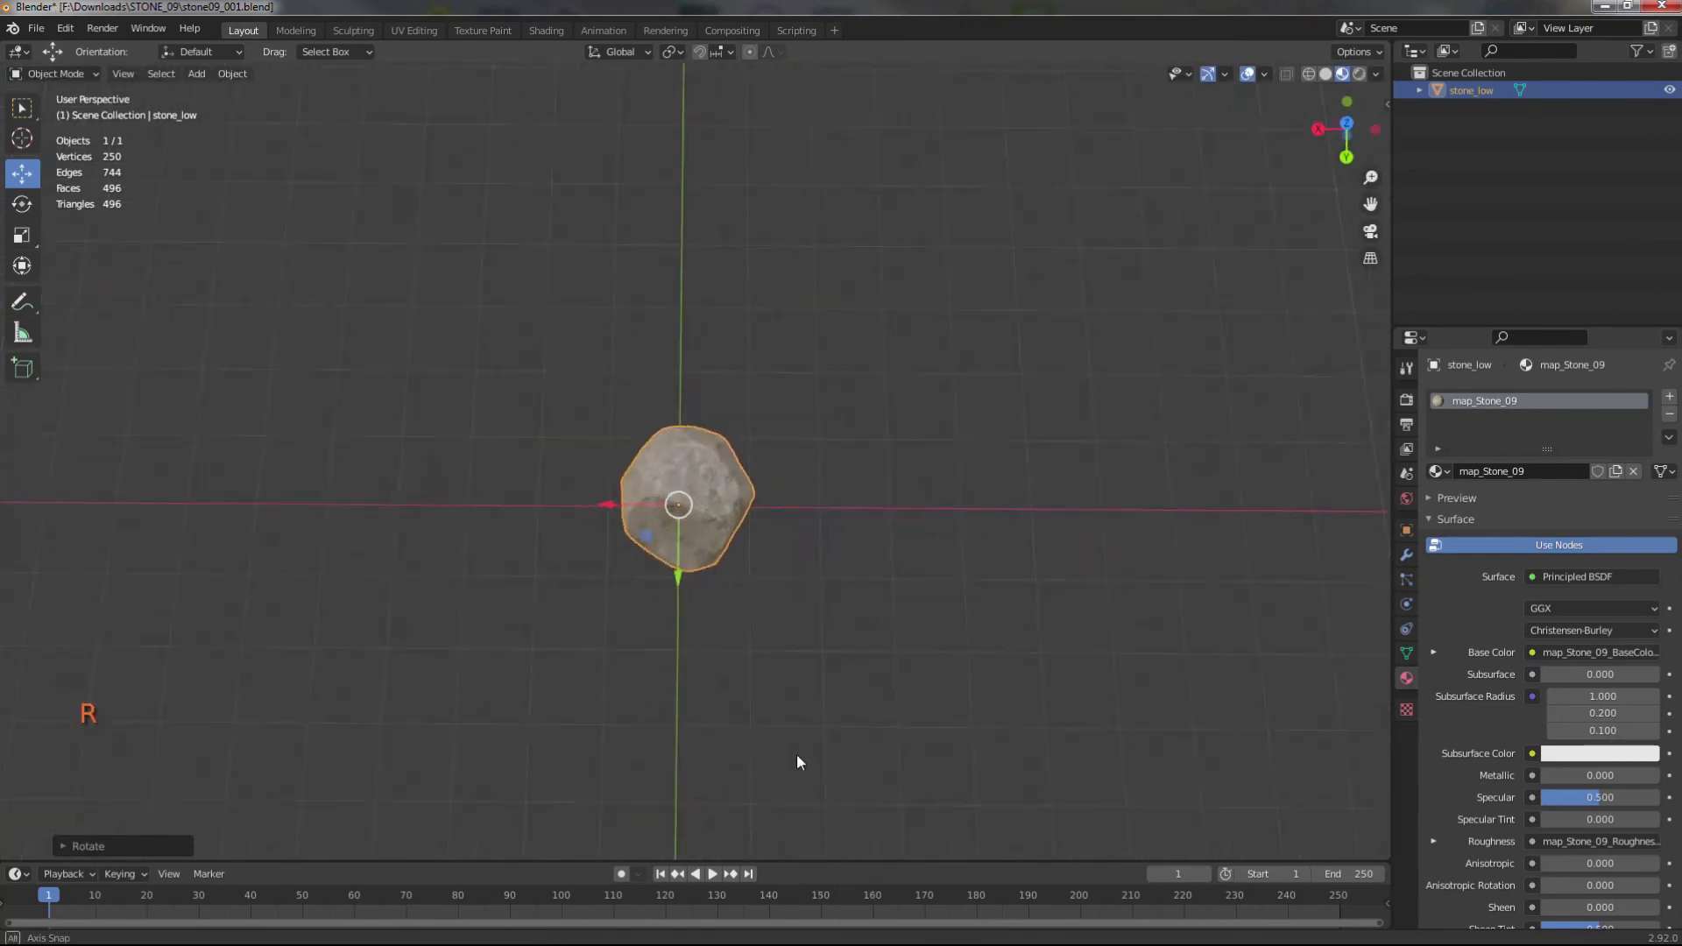
pyautogui.hotkey('shift', 'd')
pyautogui.click(881, 533)
pyautogui.keyDown('alt'); pyautogui.moveTo(882, 534); pyautogui.dragTo(823, 529, button='middle'); pyautogui.keyUp('alt')
pyautogui.scroll(3, 805, 614)
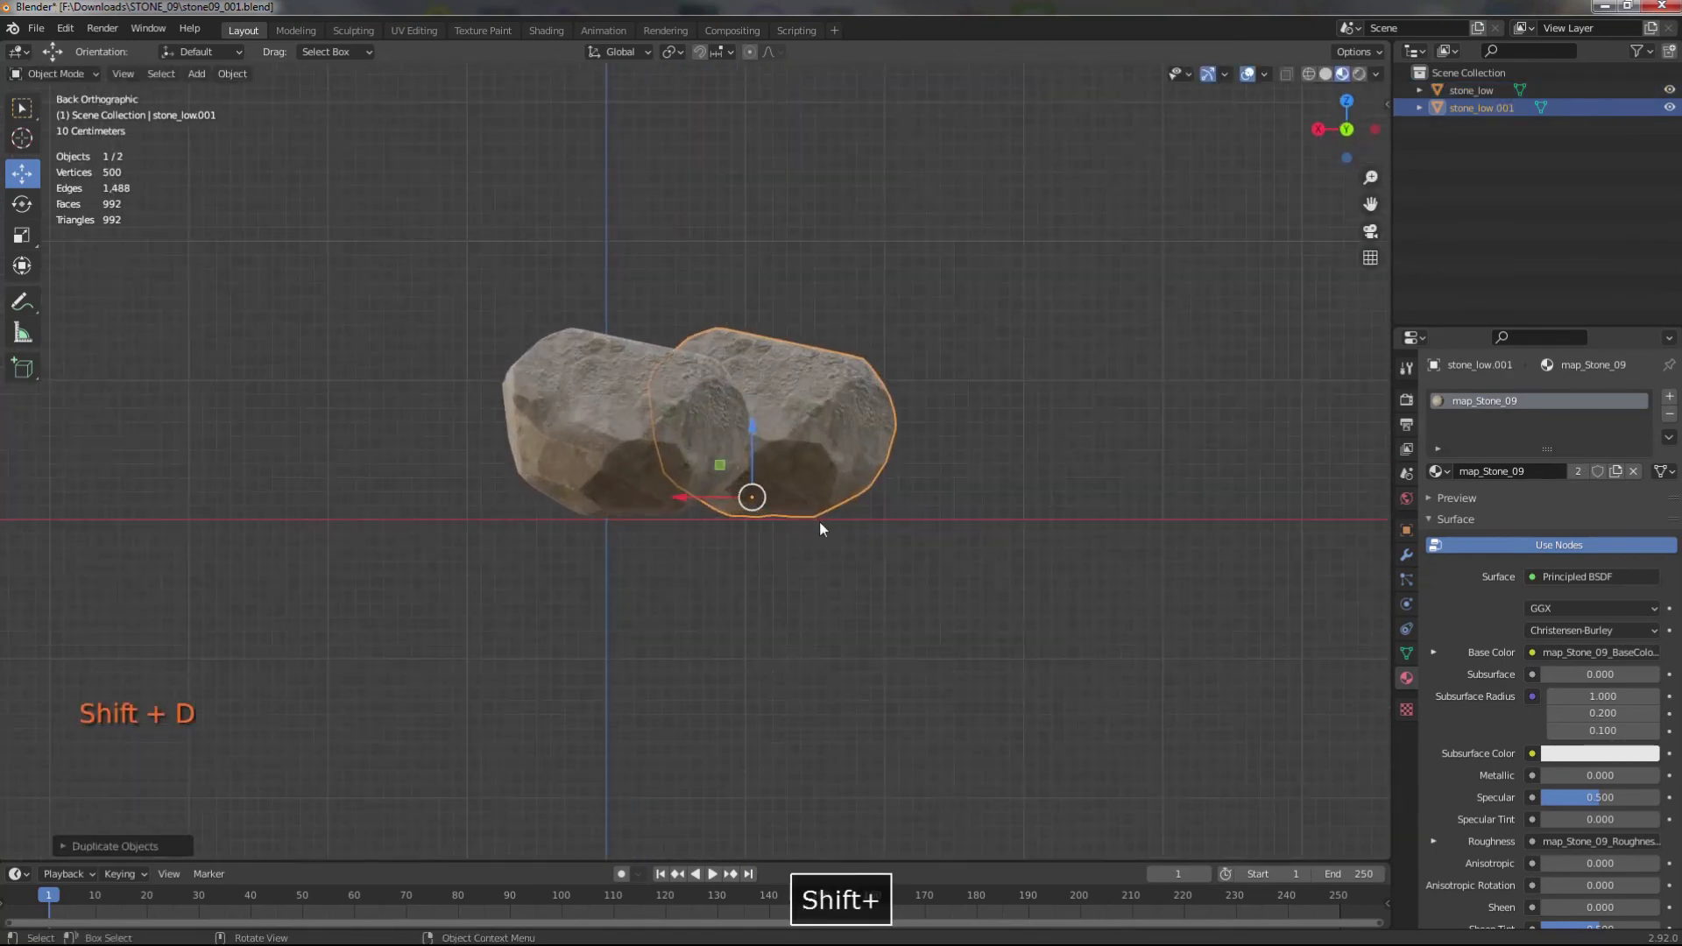
# - Turn the duplicate stone over in the back view and raise it about 0.99 m along Z so it rests on the ground axis
pyautogui.press('r')
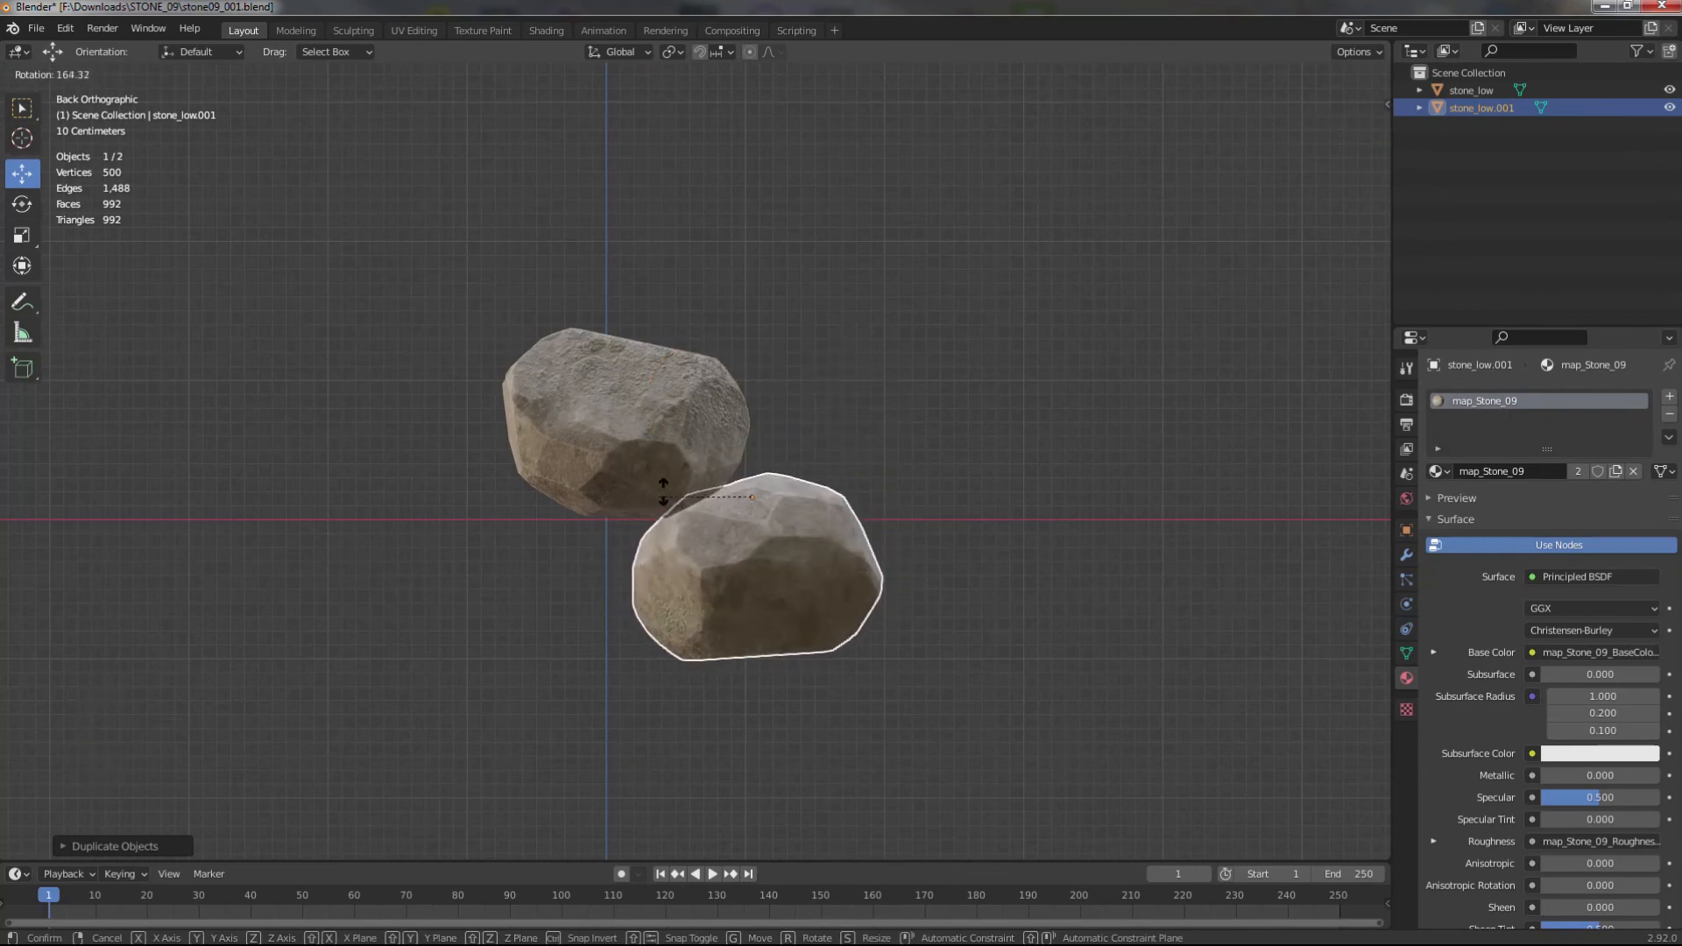
pyautogui.click(753, 479)
pyautogui.press('g')
pyautogui.press('z')
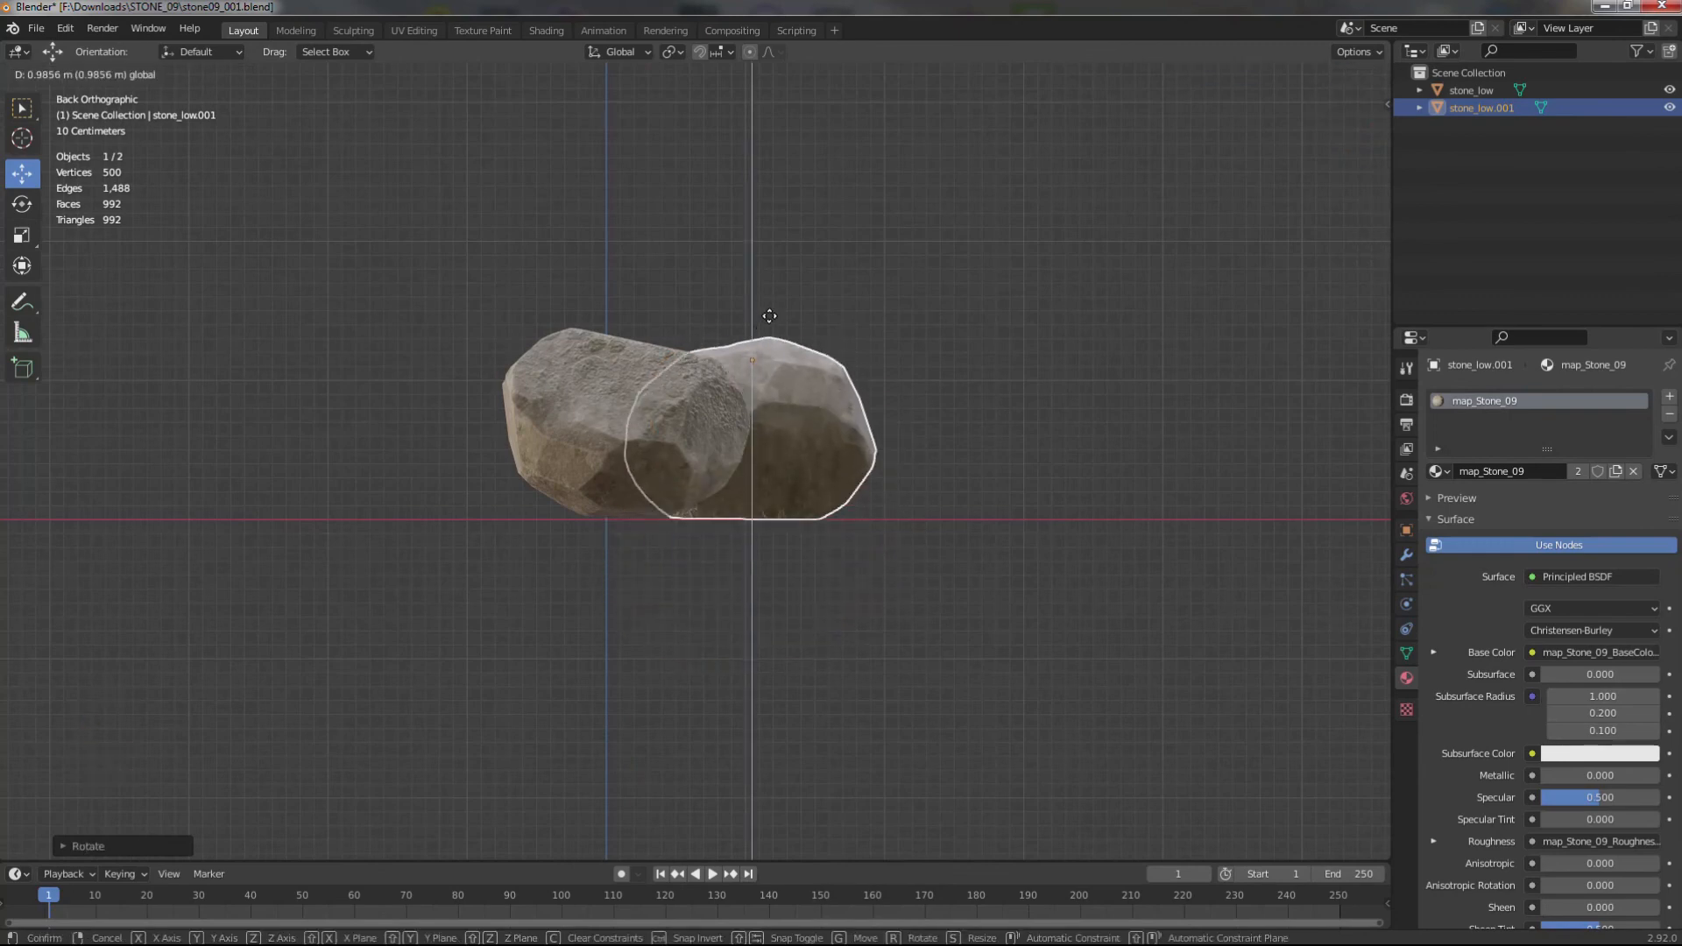
pyautogui.click(769, 316)
# - In the top view, rotate the duplicate stone and shift it closer to the original
pyautogui.moveTo(872, 526); pyautogui.dragTo(886, 646, button='middle')
pyautogui.keyDown('shift'); pyautogui.moveTo(830, 458); pyautogui.dragTo(867, 642, button='middle'); pyautogui.keyUp('shift')
pyautogui.press('r')
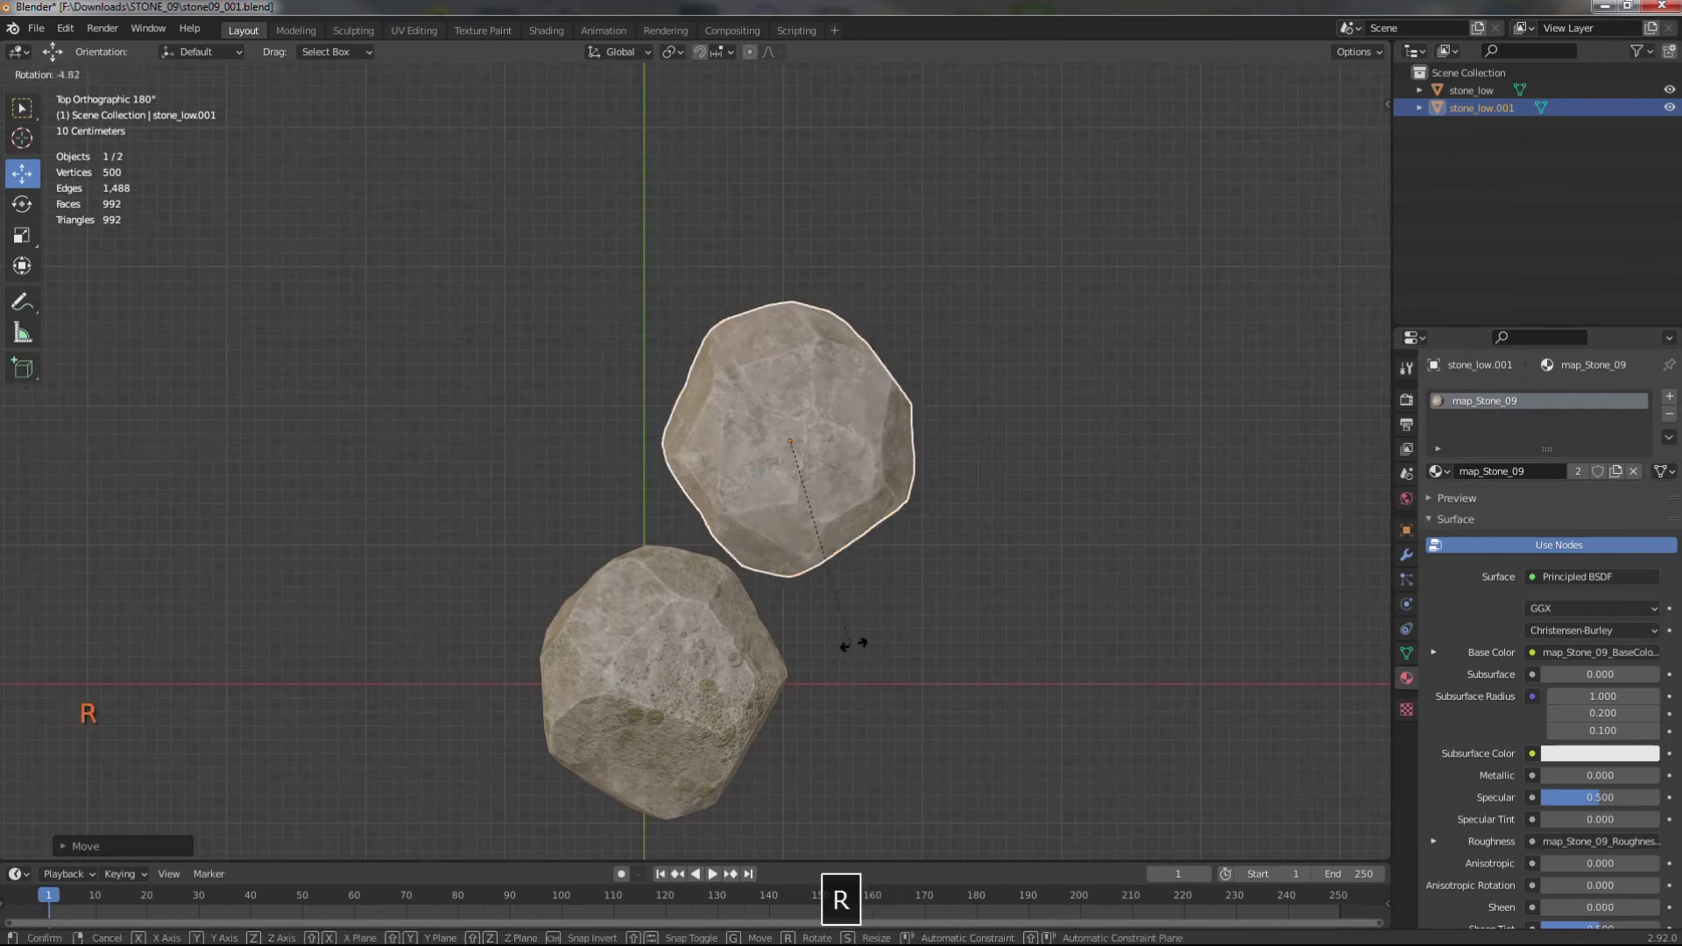
pyautogui.click(917, 596)
pyautogui.moveTo(758, 474); pyautogui.dragTo(741, 485)
# - Rotate the original stone in the top view so a flatter side faces away from its copy
pyautogui.click(693, 686)
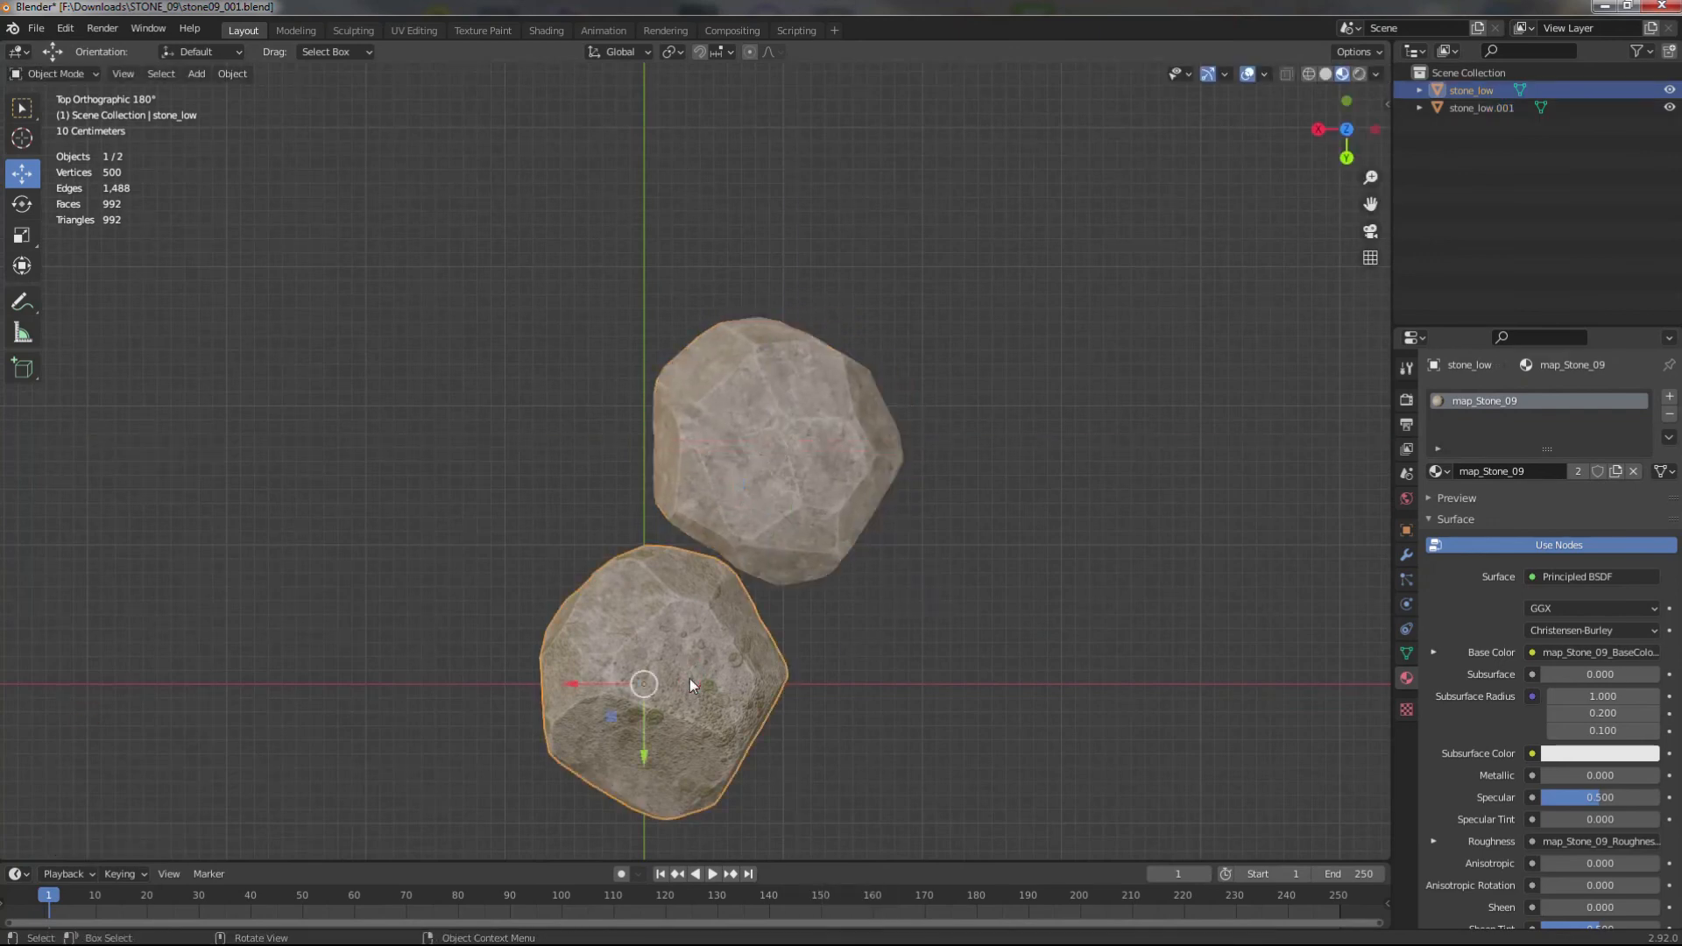
pyautogui.press('r')
pyautogui.click(705, 644)
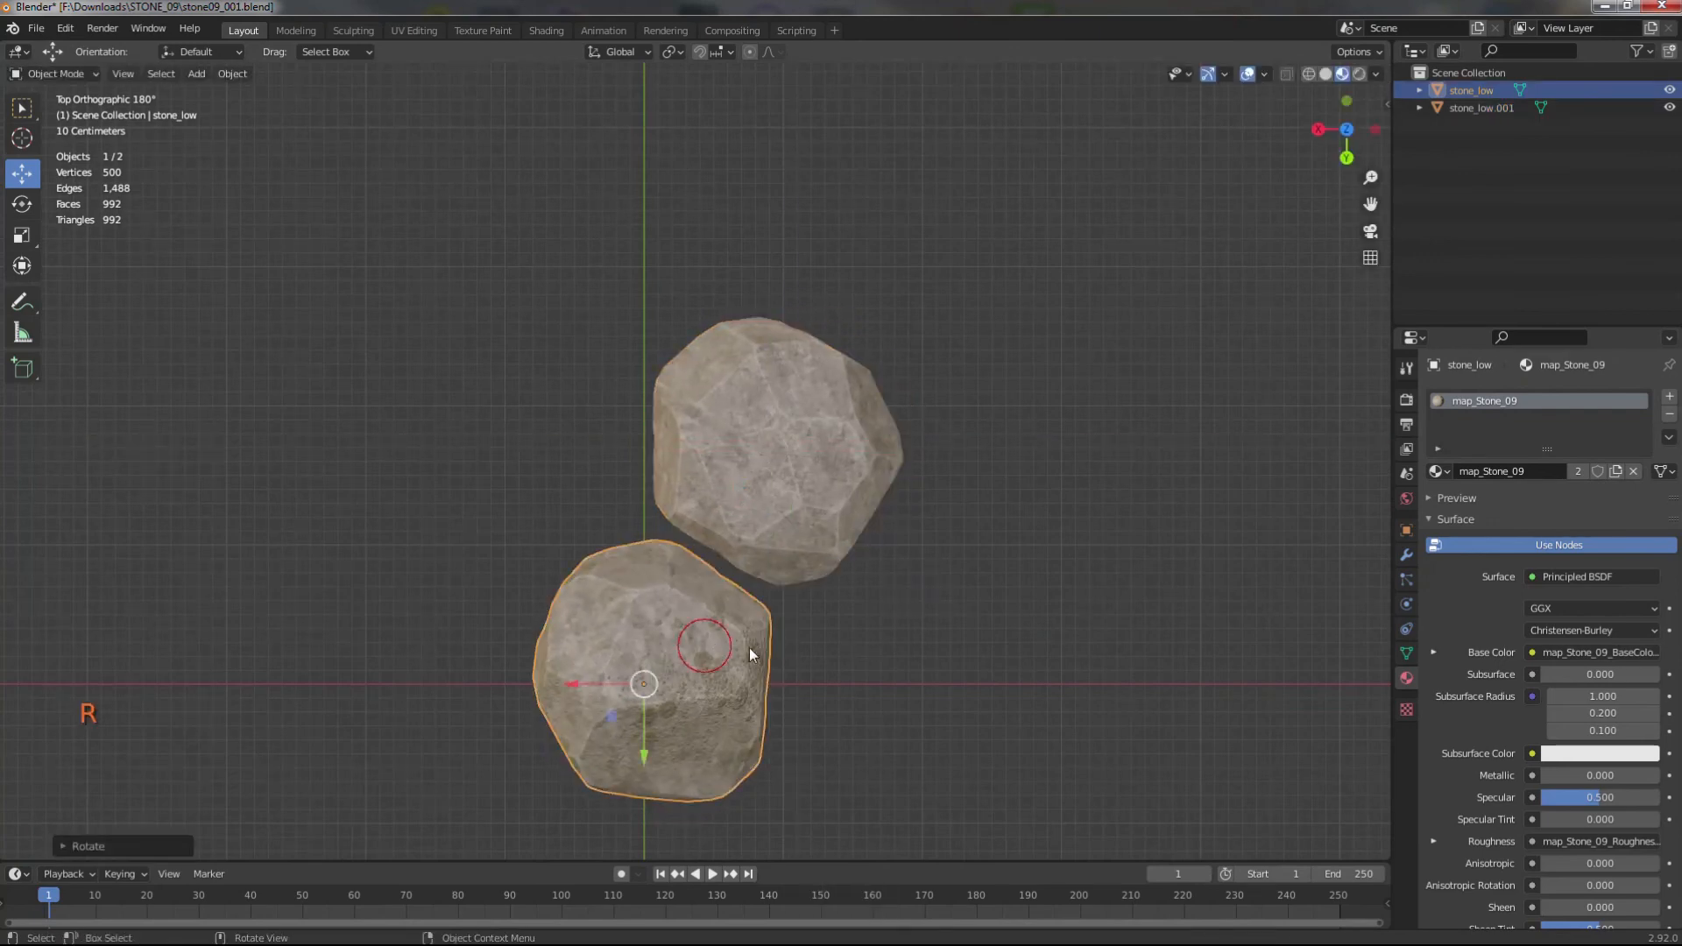
# - Duplicate the original stone in the back view and rotate this third stone to show a different side
pyautogui.scroll(-3, 788, 644)
pyautogui.keyDown('shift'); pyautogui.moveTo(841, 613); pyautogui.dragTo(861, 416, button='middle'); pyautogui.keyUp('shift')
pyautogui.scroll(1, 832, 455)
pyautogui.hotkey('shift', 'd')
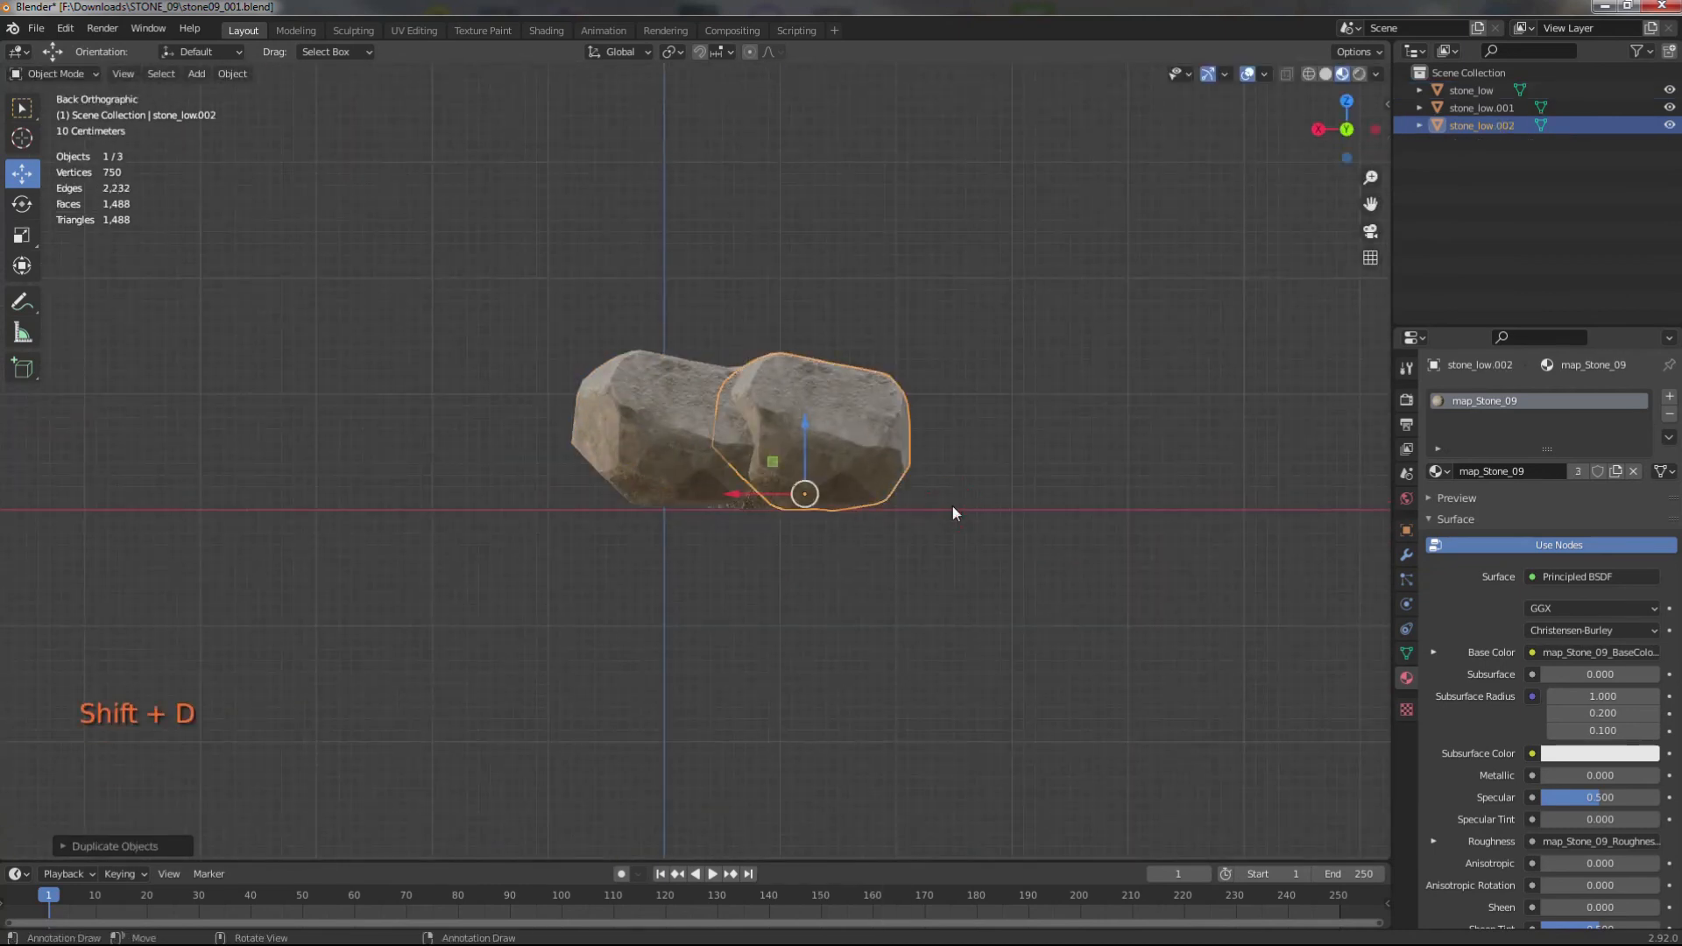
pyautogui.press('r')
pyautogui.click(798, 563)
# - In the left orthographic view, raise the third stone, rotate it onto a flat side, and shift it along the ground
pyautogui.moveTo(853, 598); pyautogui.dragTo(659, 583, button='middle')
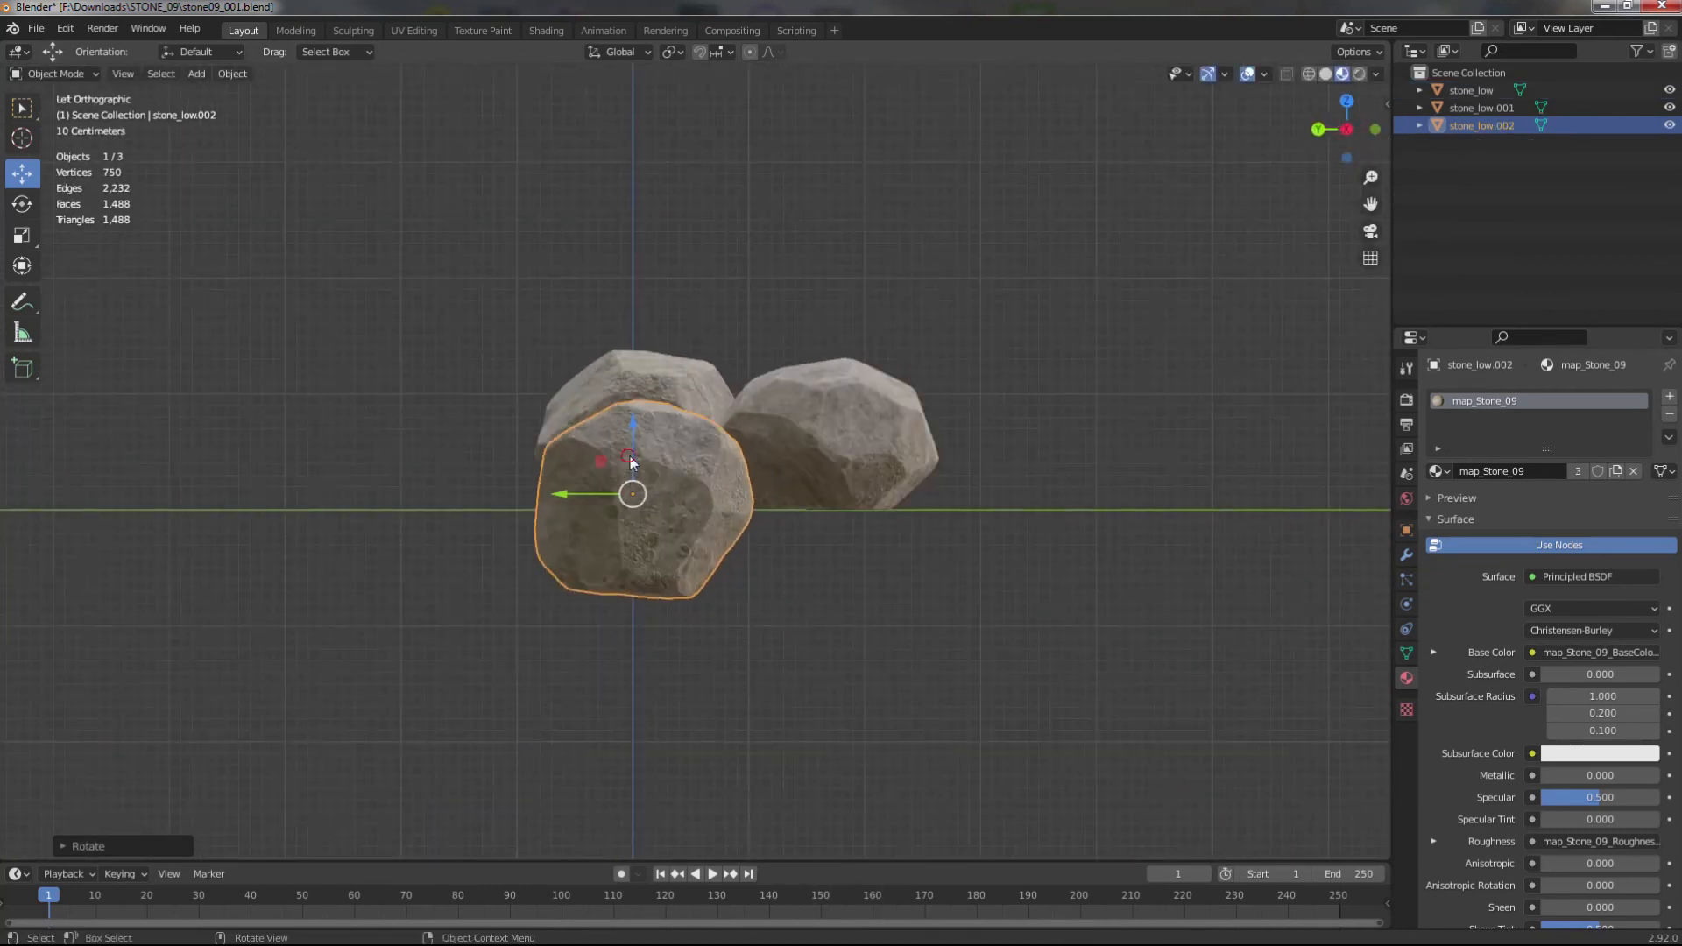
pyautogui.moveTo(632, 457); pyautogui.dragTo(666, 371)
pyautogui.scroll(2, 718, 506)
pyautogui.press('r')
pyautogui.click(743, 575)
pyautogui.moveTo(548, 387); pyautogui.dragTo(614, 396)
# - In the top view, rotate the third stone and nudge it into the gap beside the other two, then deselect it
pyautogui.keyDown('alt'); pyautogui.moveTo(754, 517); pyautogui.dragTo(770, 623, button='middle'); pyautogui.keyUp('alt')
pyautogui.press('r')
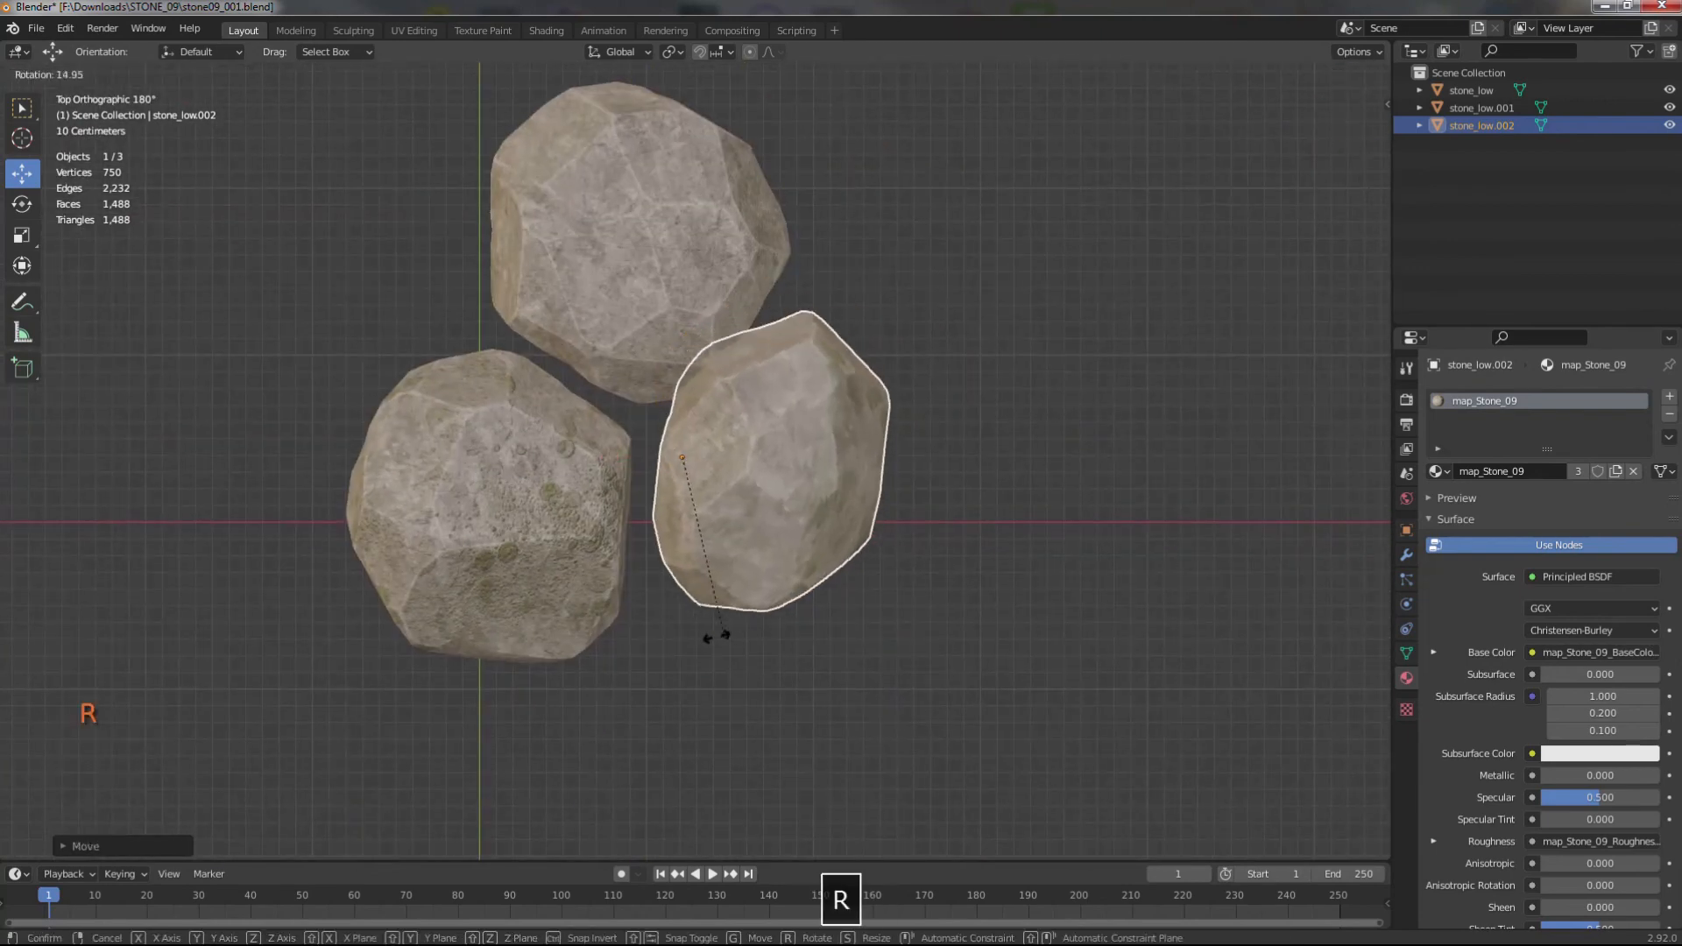
pyautogui.click(653, 609)
pyautogui.moveTo(649, 490); pyautogui.dragTo(656, 511)
pyautogui.scroll(-3, 980, 674)
pyautogui.click(980, 675)
# - Scale stone_low.001 down slightly and lower it along Z onto the ground
pyautogui.moveTo(854, 679); pyautogui.dragTo(1063, 601, button='middle')
pyautogui.click(649, 605)
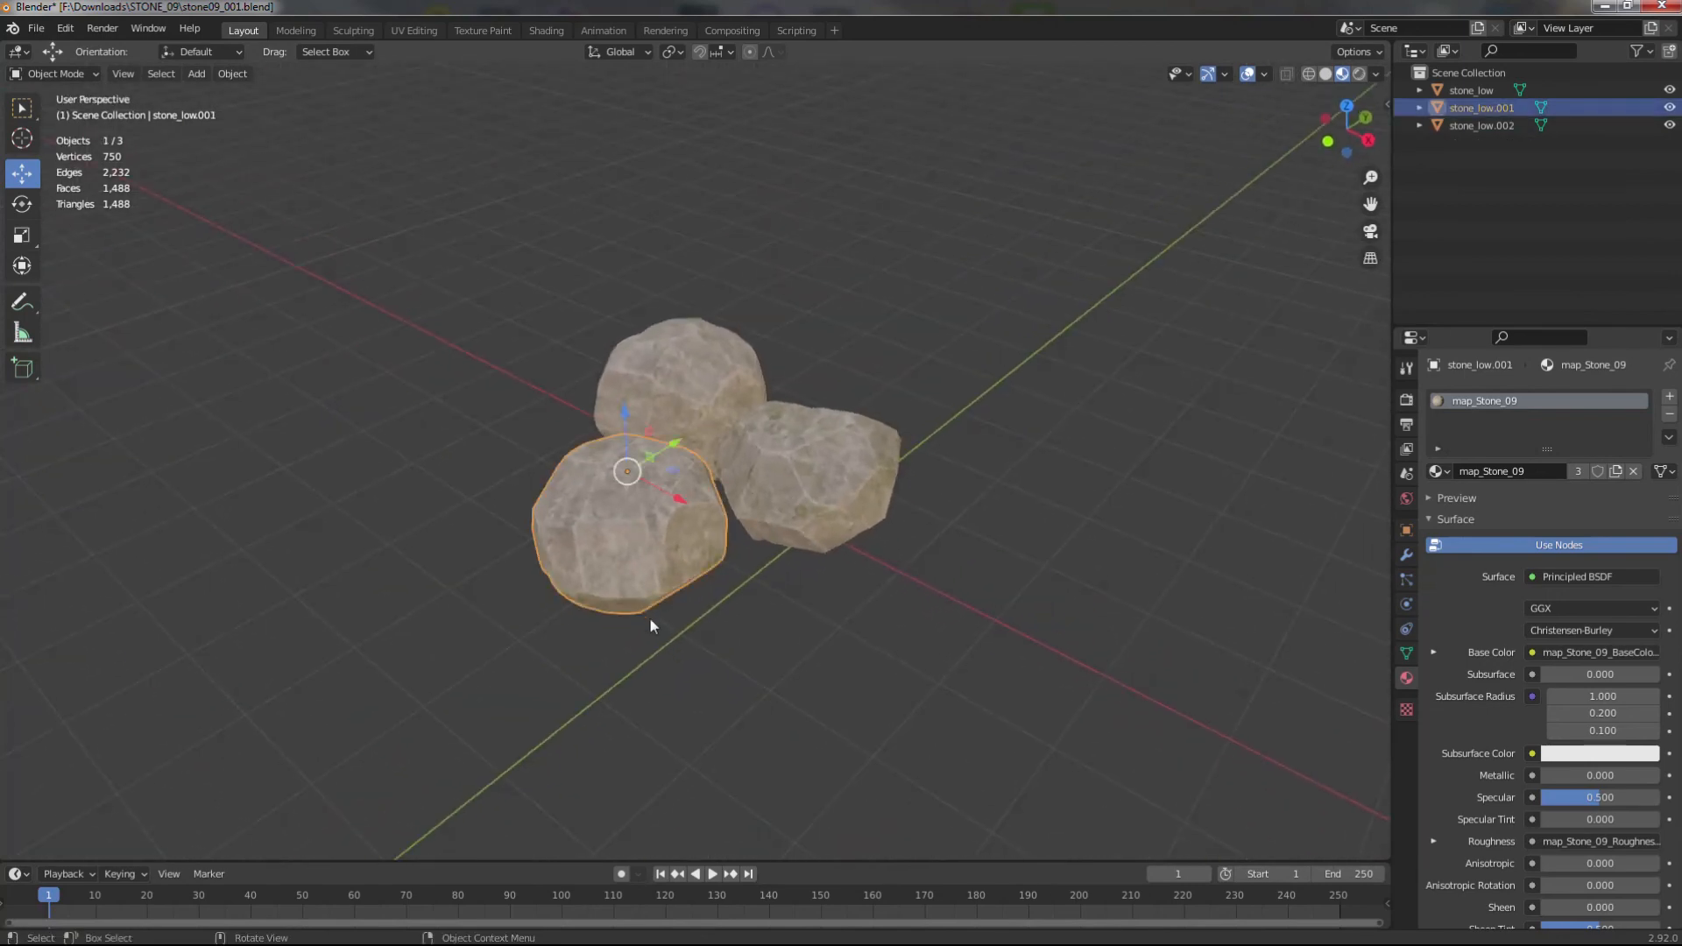
pyautogui.scroll(3, 673, 658)
pyautogui.press('s')
pyautogui.click(661, 638)
pyautogui.moveTo(662, 638); pyautogui.dragTo(633, 570, button='middle')
pyautogui.keyDown('alt'); pyautogui.moveTo(731, 627); pyautogui.dragTo(691, 613, button='middle'); pyautogui.keyUp('alt')
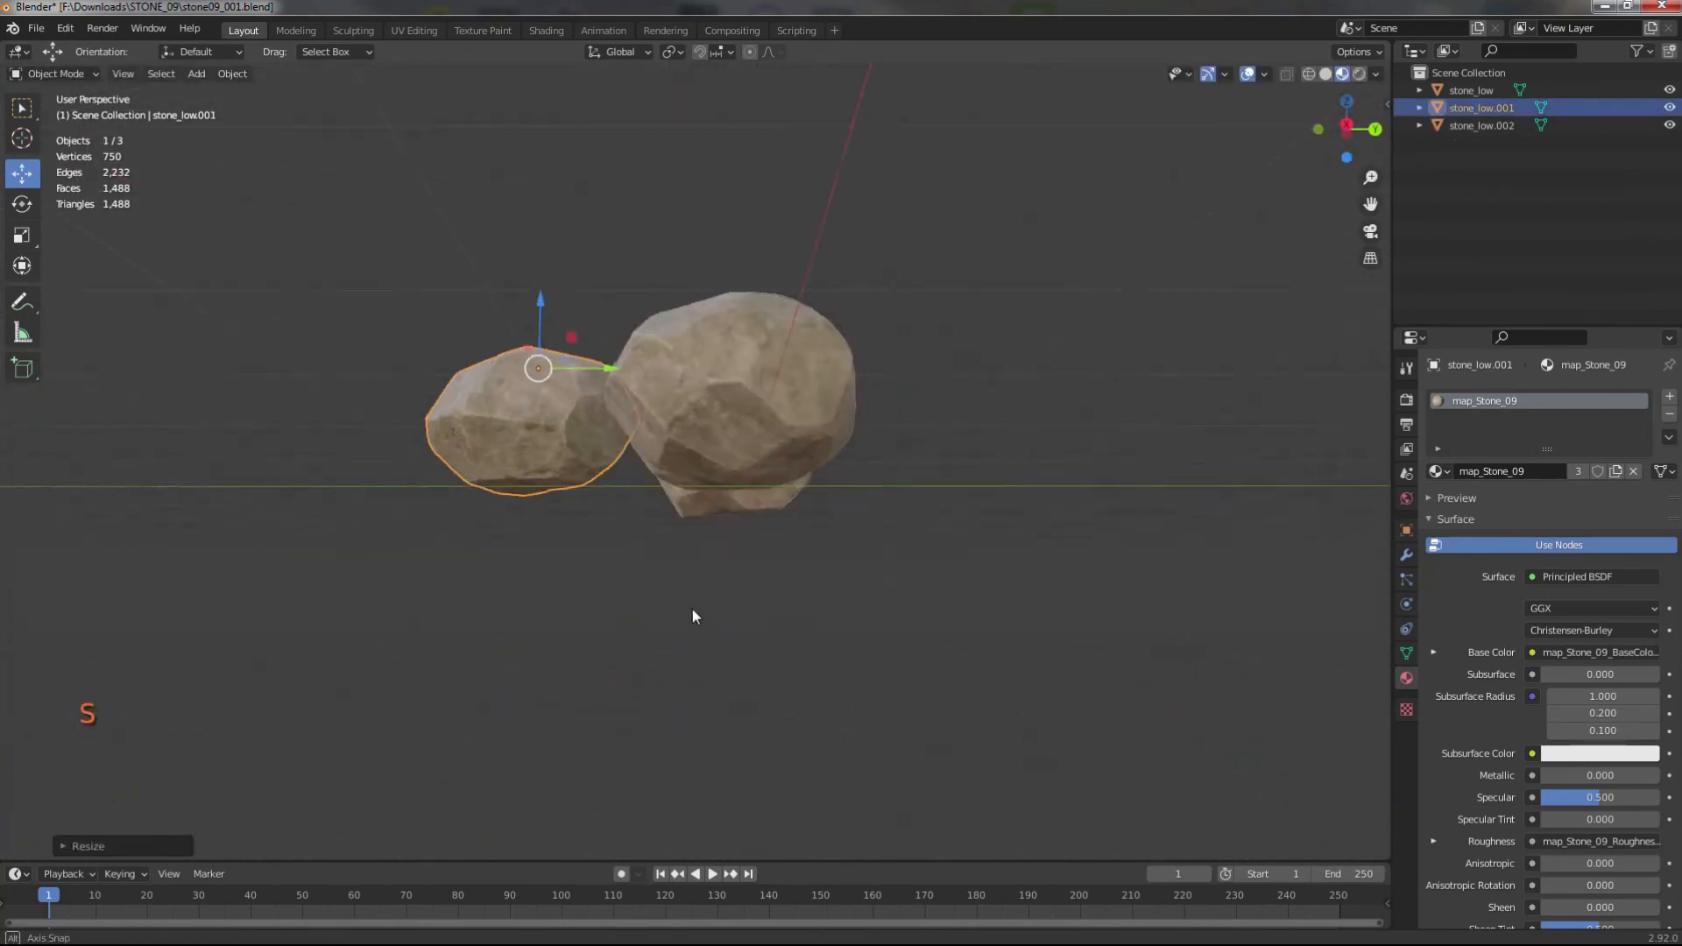
pyautogui.moveTo(546, 342)
pyautogui.mouseDown()
pyautogui.moveTo(550, 372)
pyautogui.moveTo(549, 357)
pyautogui.mouseUp()
# - In the top view, move stone_low.001 closer to the other two stones
pyautogui.moveTo(552, 377); pyautogui.dragTo(619, 649, button='middle')
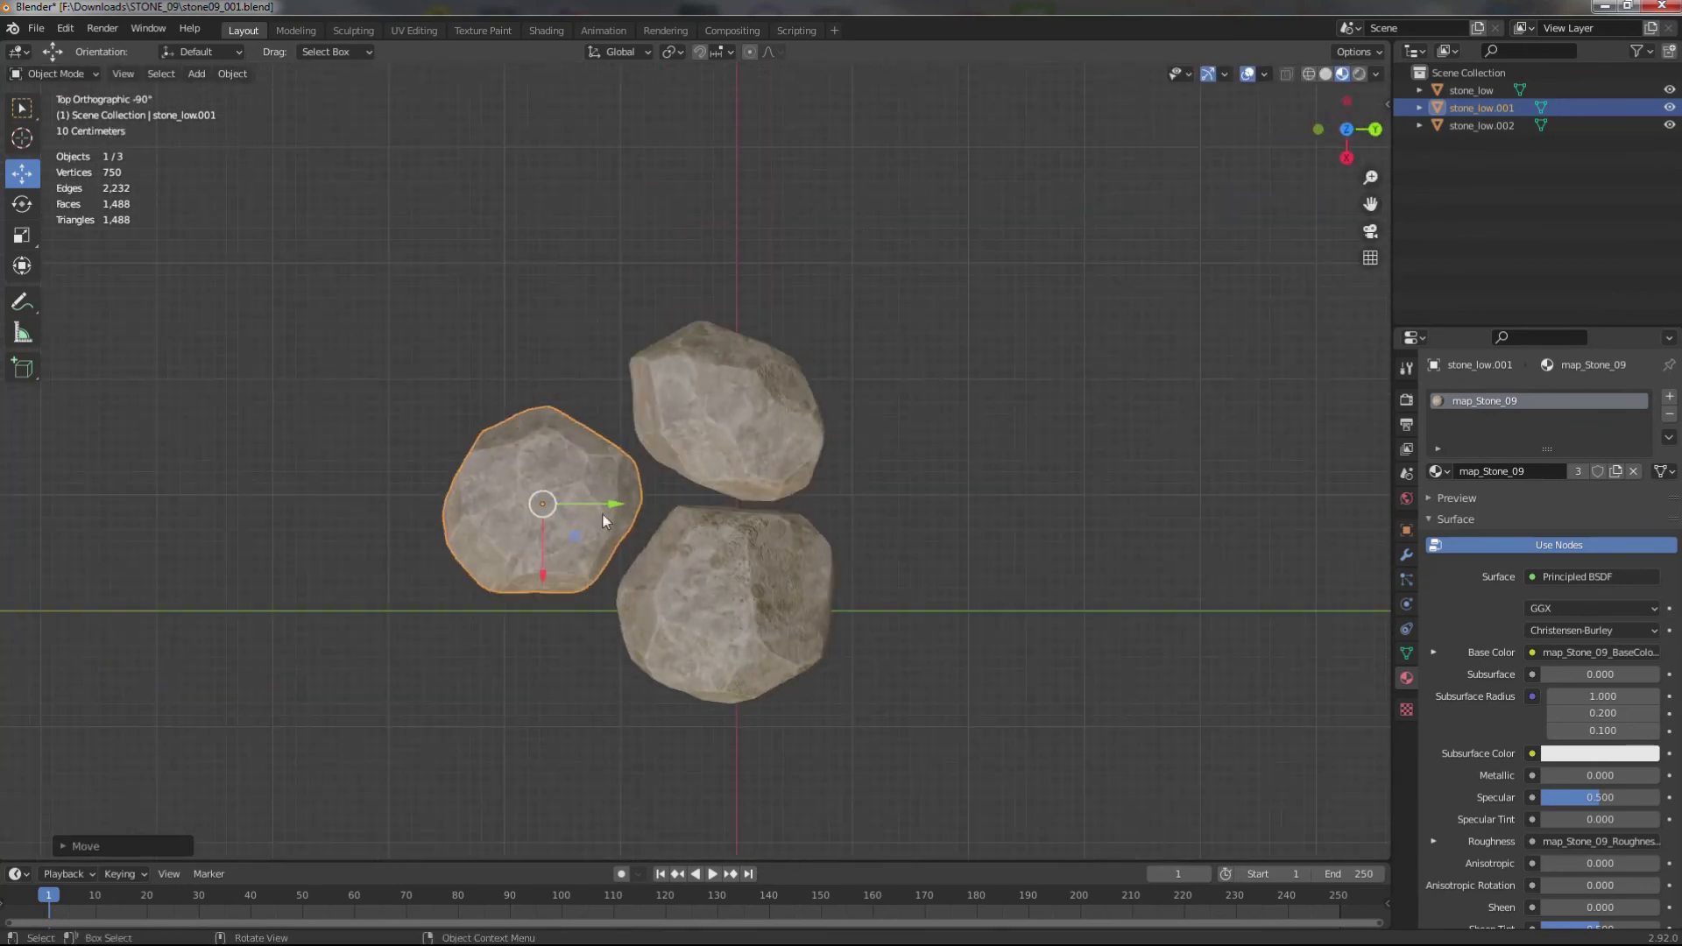
pyautogui.moveTo(605, 505); pyautogui.dragTo(621, 505)
pyautogui.moveTo(565, 568); pyautogui.dragTo(579, 579)
pyautogui.click(928, 653)
# - Select all three stones and shift them together so the group sits around the world origin
pyautogui.moveTo(928, 652); pyautogui.dragTo(1053, 587, button='middle')
pyautogui.scroll(-2, 1054, 587)
pyautogui.scroll(2, 1043, 582)
pyautogui.moveTo(907, 583)
pyautogui.keyDown('shift'); pyautogui.mouseDown(button='middle')
pyautogui.moveTo(964, 572)
pyautogui.moveTo(908, 706)
pyautogui.moveTo(917, 614)
pyautogui.mouseUp(button='middle'); pyautogui.keyUp('shift')
pyautogui.press('a')
pyautogui.moveTo(734, 498); pyautogui.dragTo(817, 512)
pyautogui.click(1052, 579)
pyautogui.moveTo(1052, 579); pyautogui.dragTo(870, 552, button='middle')
# - Add a mesh plane under the stones and scale it up into a large ground surface
pyautogui.click(196, 73)
pyautogui.moveTo(263, 93)
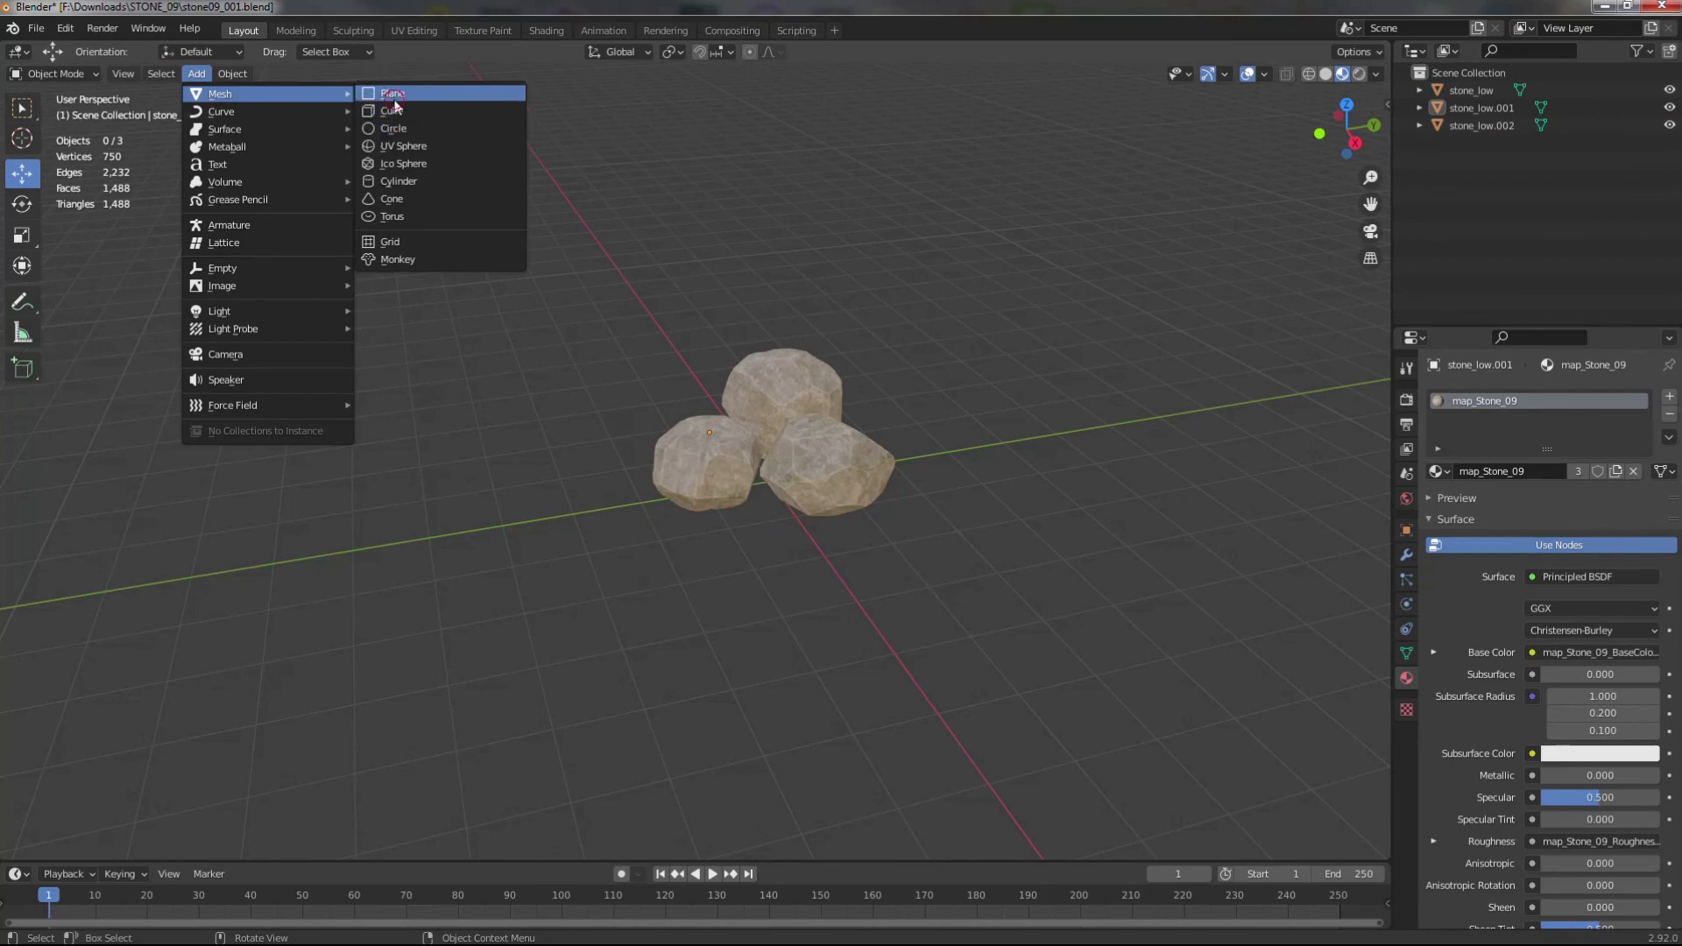
pyautogui.click(393, 96)
pyautogui.press('s')
pyautogui.press('s')
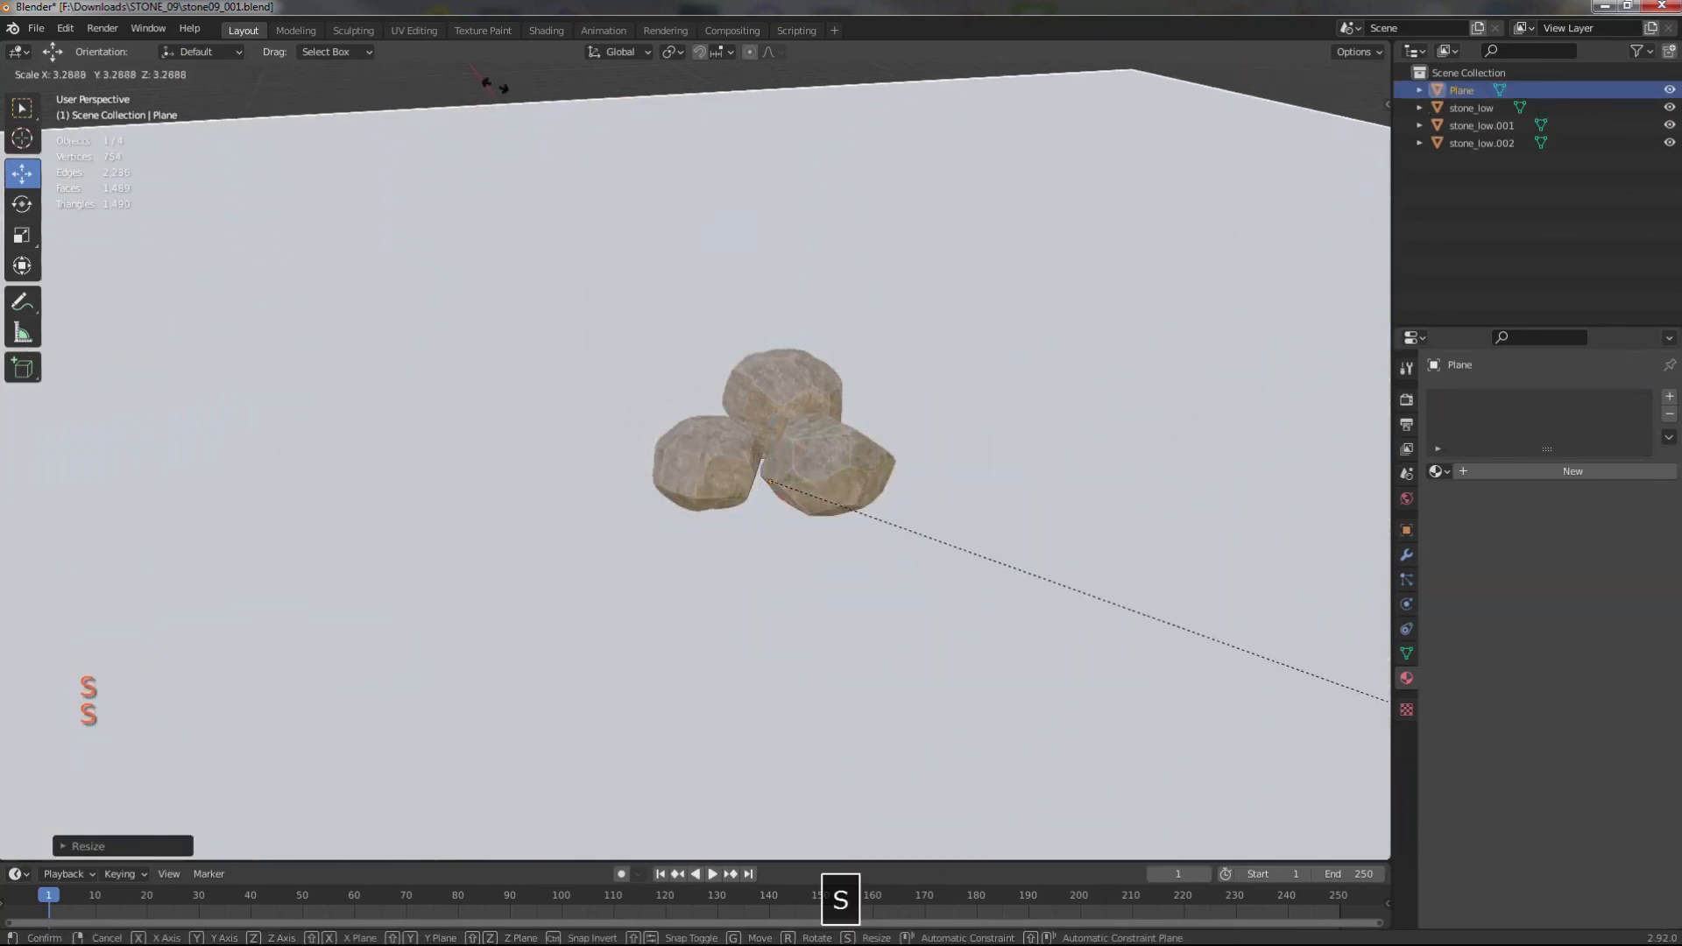
pyautogui.click(597, 781)
pyautogui.press('s')
pyautogui.click(1249, 87)
# - Give the plane a new material with a dark olive-green base color
pyautogui.click(1571, 471)
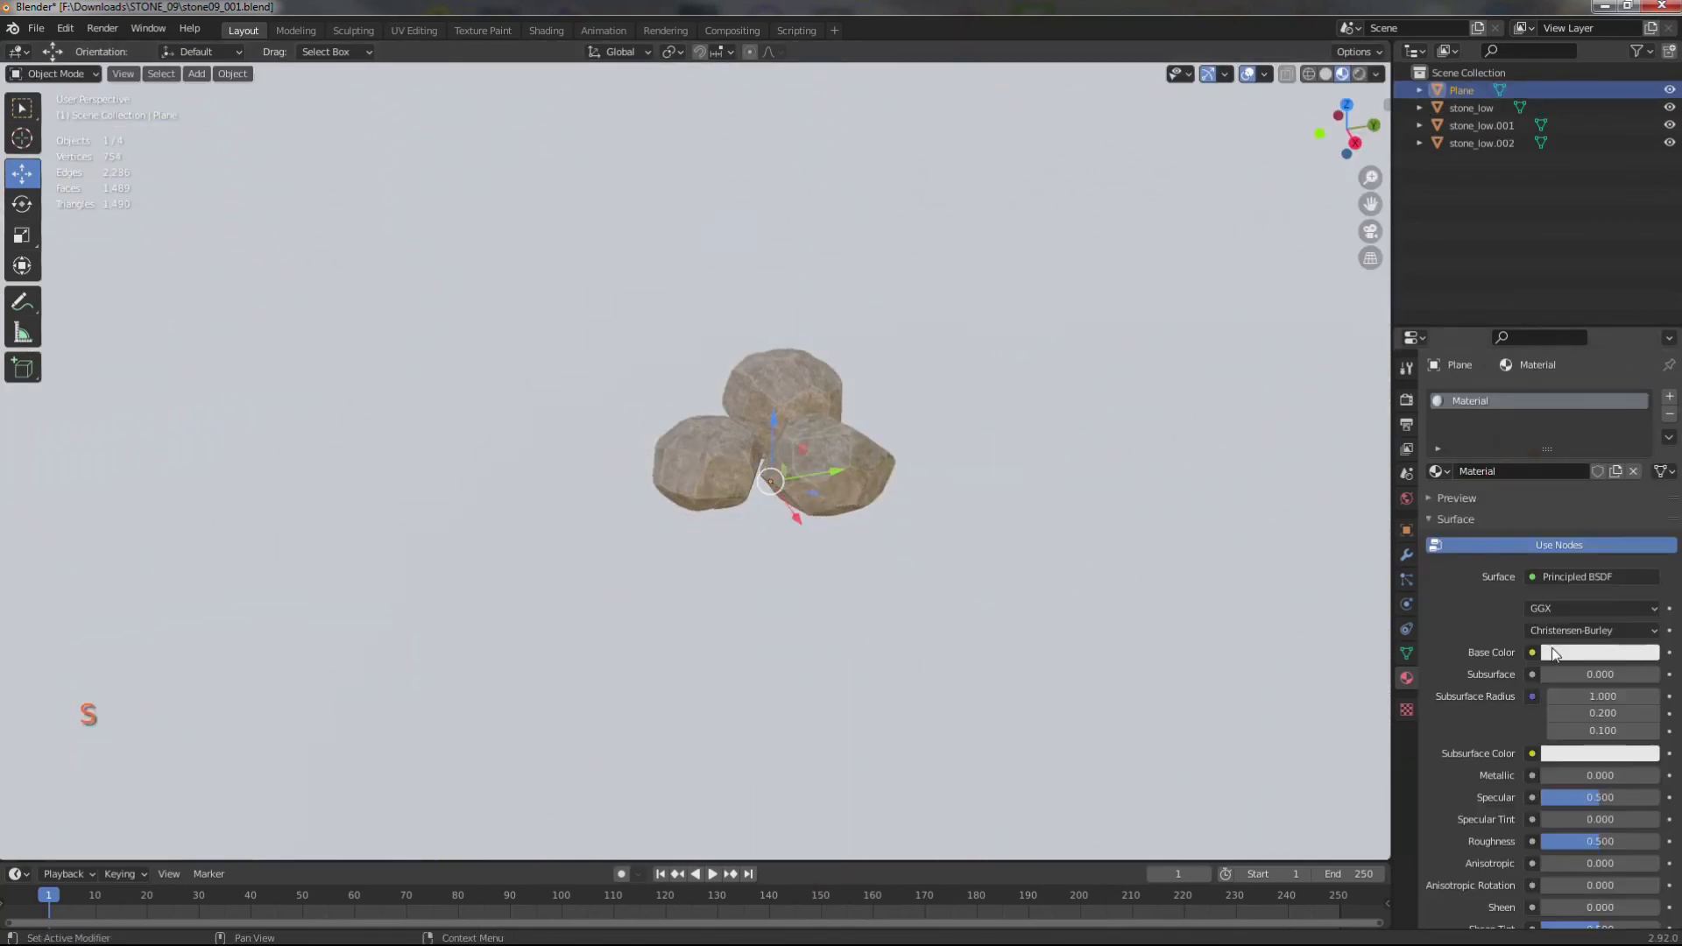
pyautogui.click(1589, 659)
pyautogui.moveTo(1544, 466); pyautogui.dragTo(1508, 466)
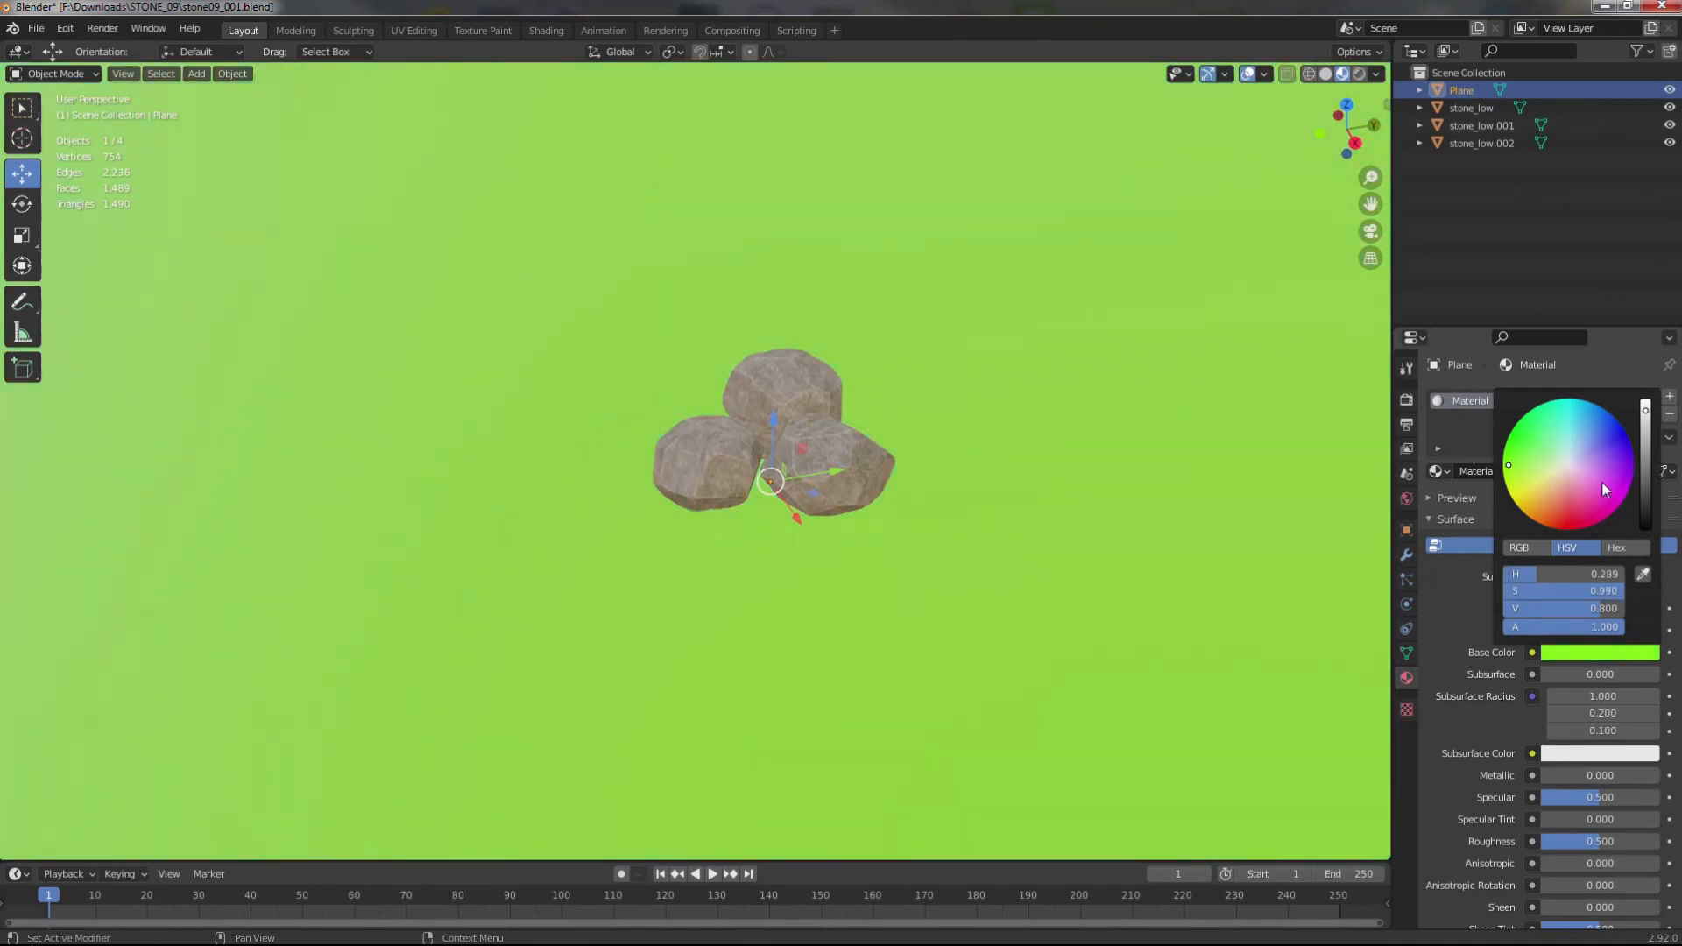
pyautogui.moveTo(1645, 409); pyautogui.dragTo(1646, 486)
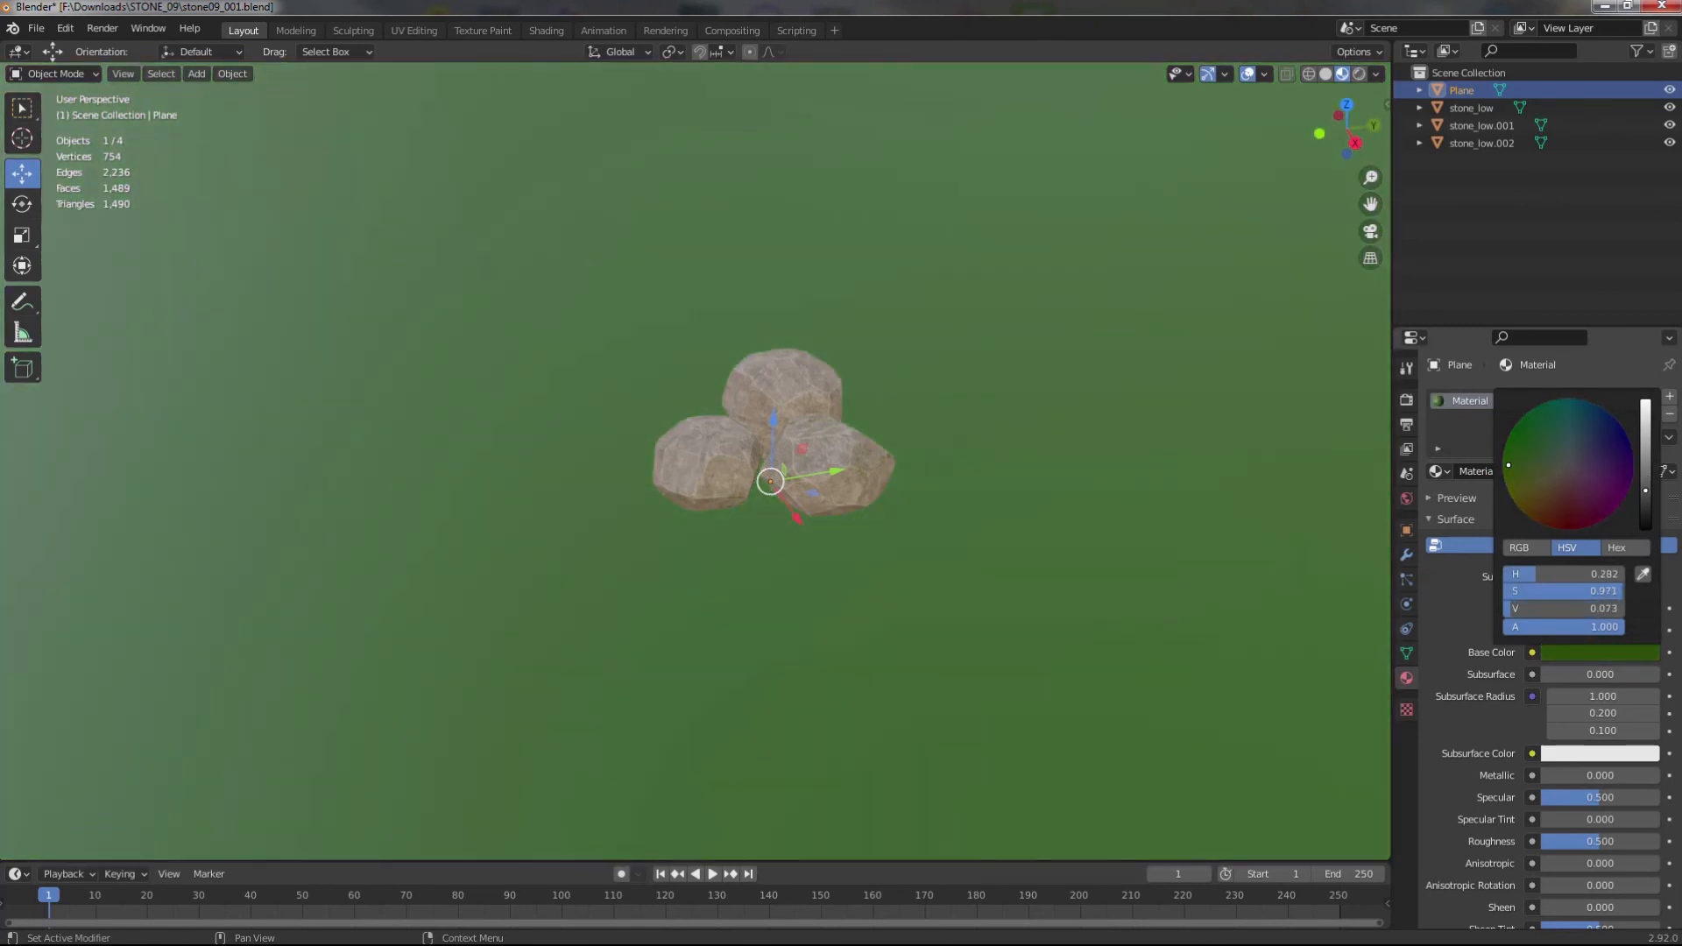
pyautogui.moveTo(1521, 460); pyautogui.dragTo(1514, 474)
# - Add a camera and align it to a close perspective view of the three stones
pyautogui.scroll(4, 969, 503)
pyautogui.keyDown('shift'); pyautogui.moveTo(1021, 499); pyautogui.dragTo(931, 552, button='middle'); pyautogui.keyUp('shift')
pyautogui.scroll(1, 880, 518)
pyautogui.scroll(-2, 942, 534)
pyautogui.scroll(1, 979, 531)
pyautogui.click(1274, 477)
pyautogui.scroll(-2, 1051, 524)
pyautogui.scroll(2, 1076, 536)
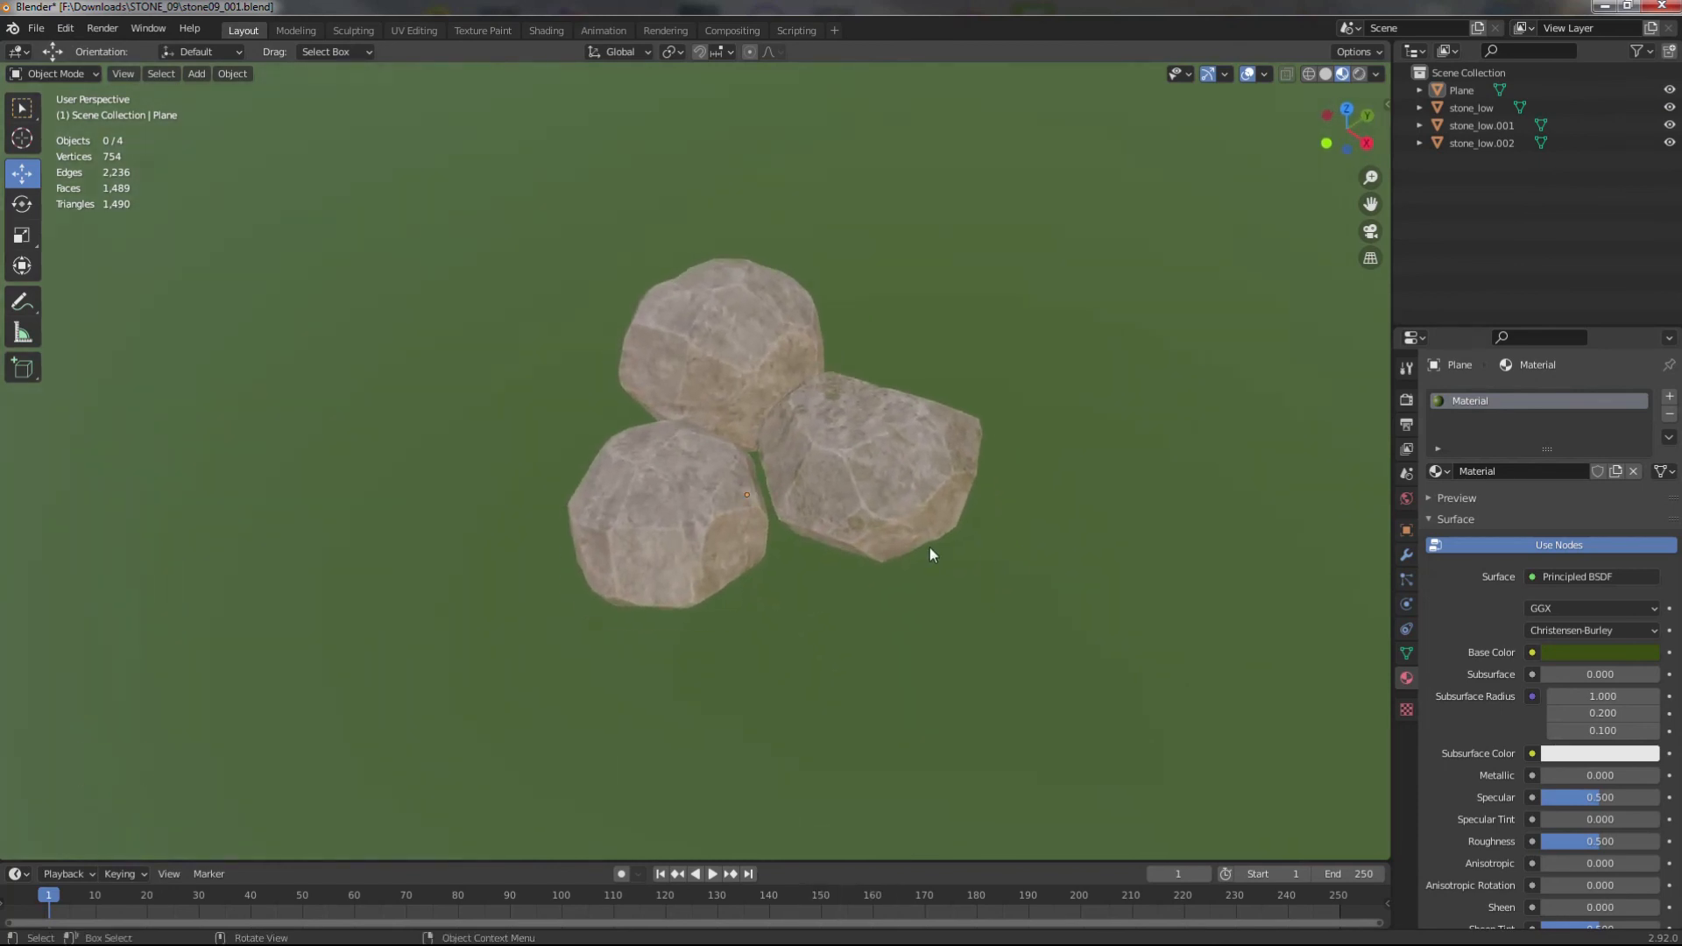
pyautogui.click(197, 74)
pyautogui.click(223, 329)
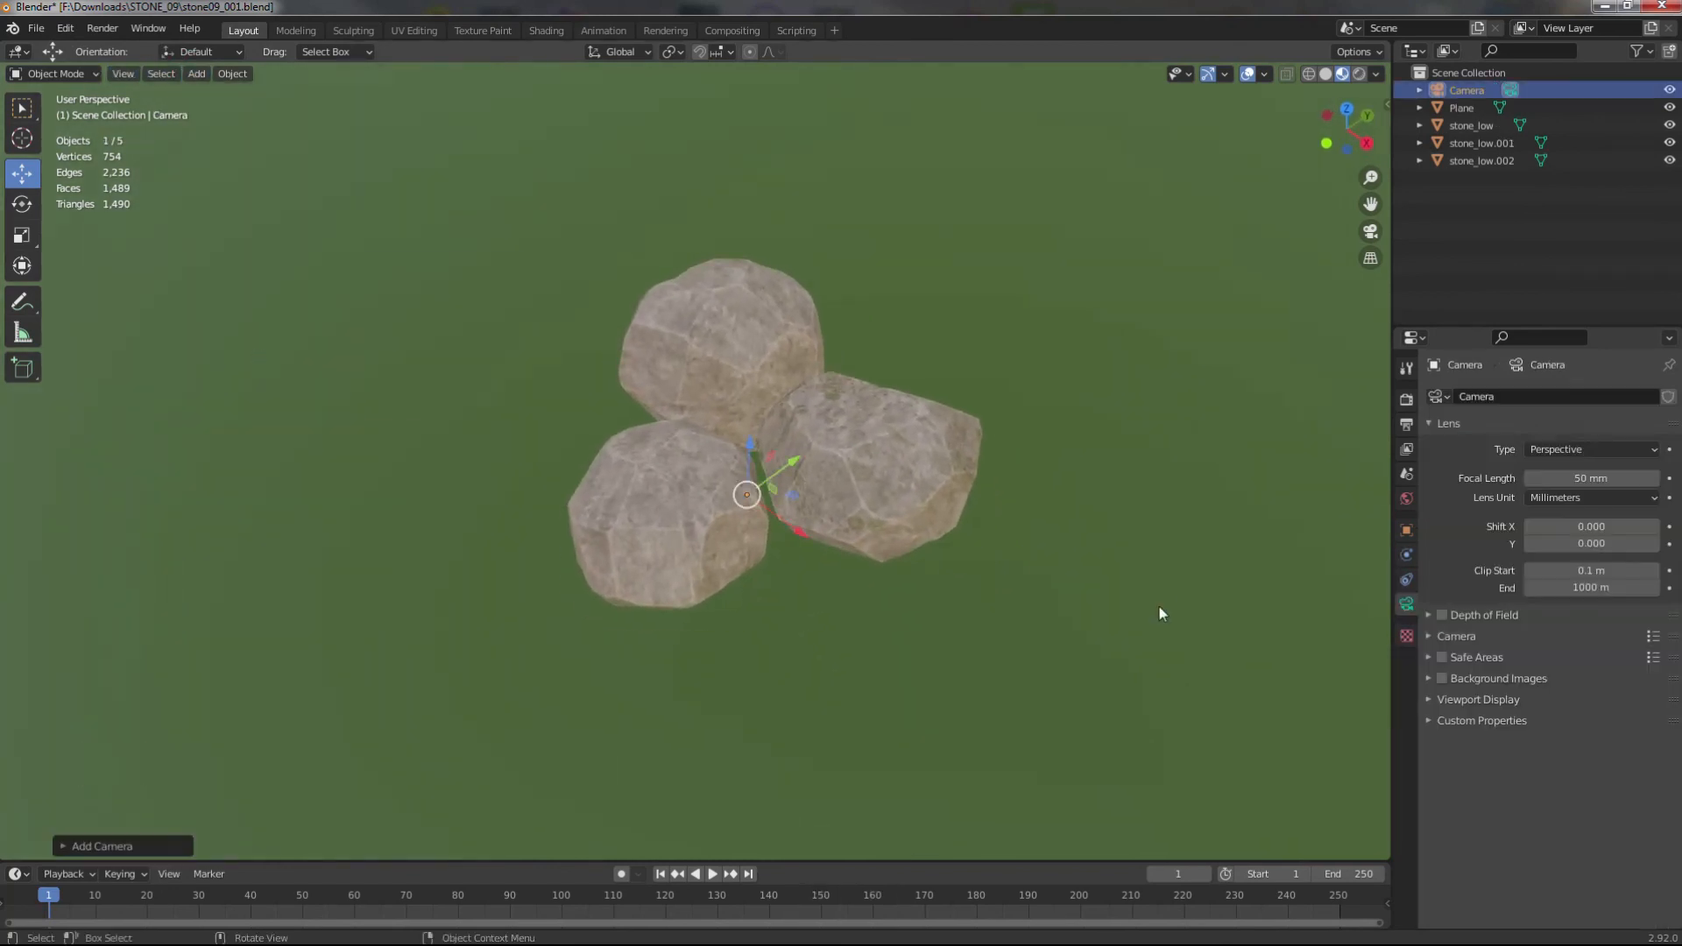
pyautogui.press('ctrl+alt+KP_0')
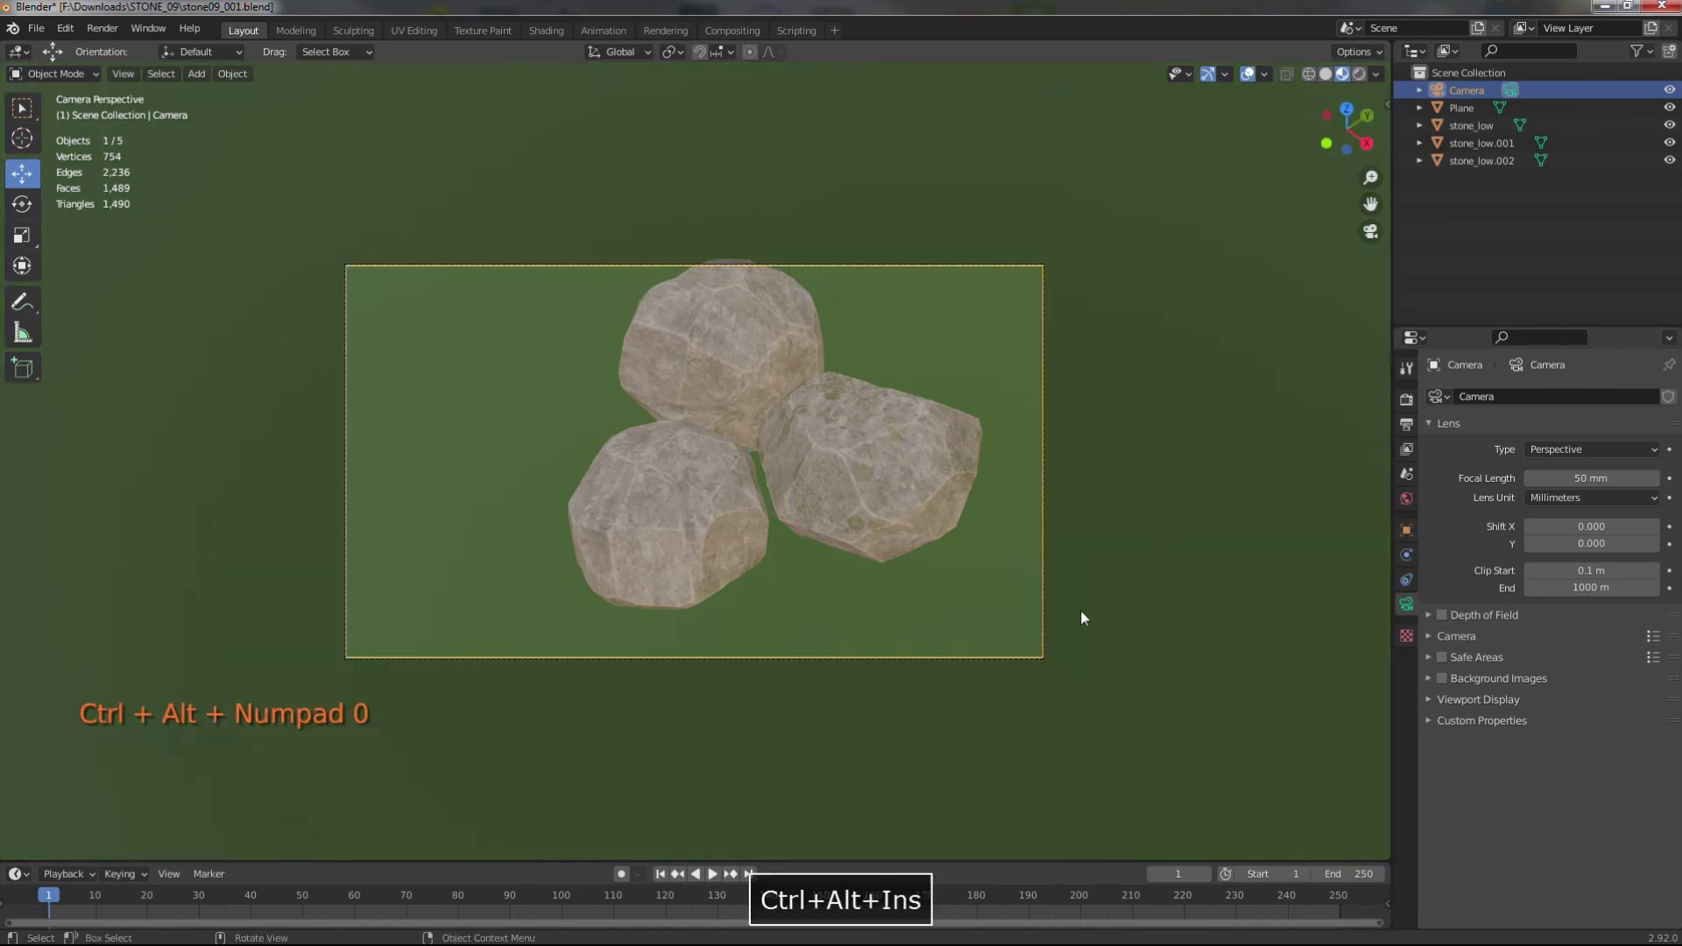
# - Move the camera within its own view so all three stones fit inside the frame
pyautogui.press('g')
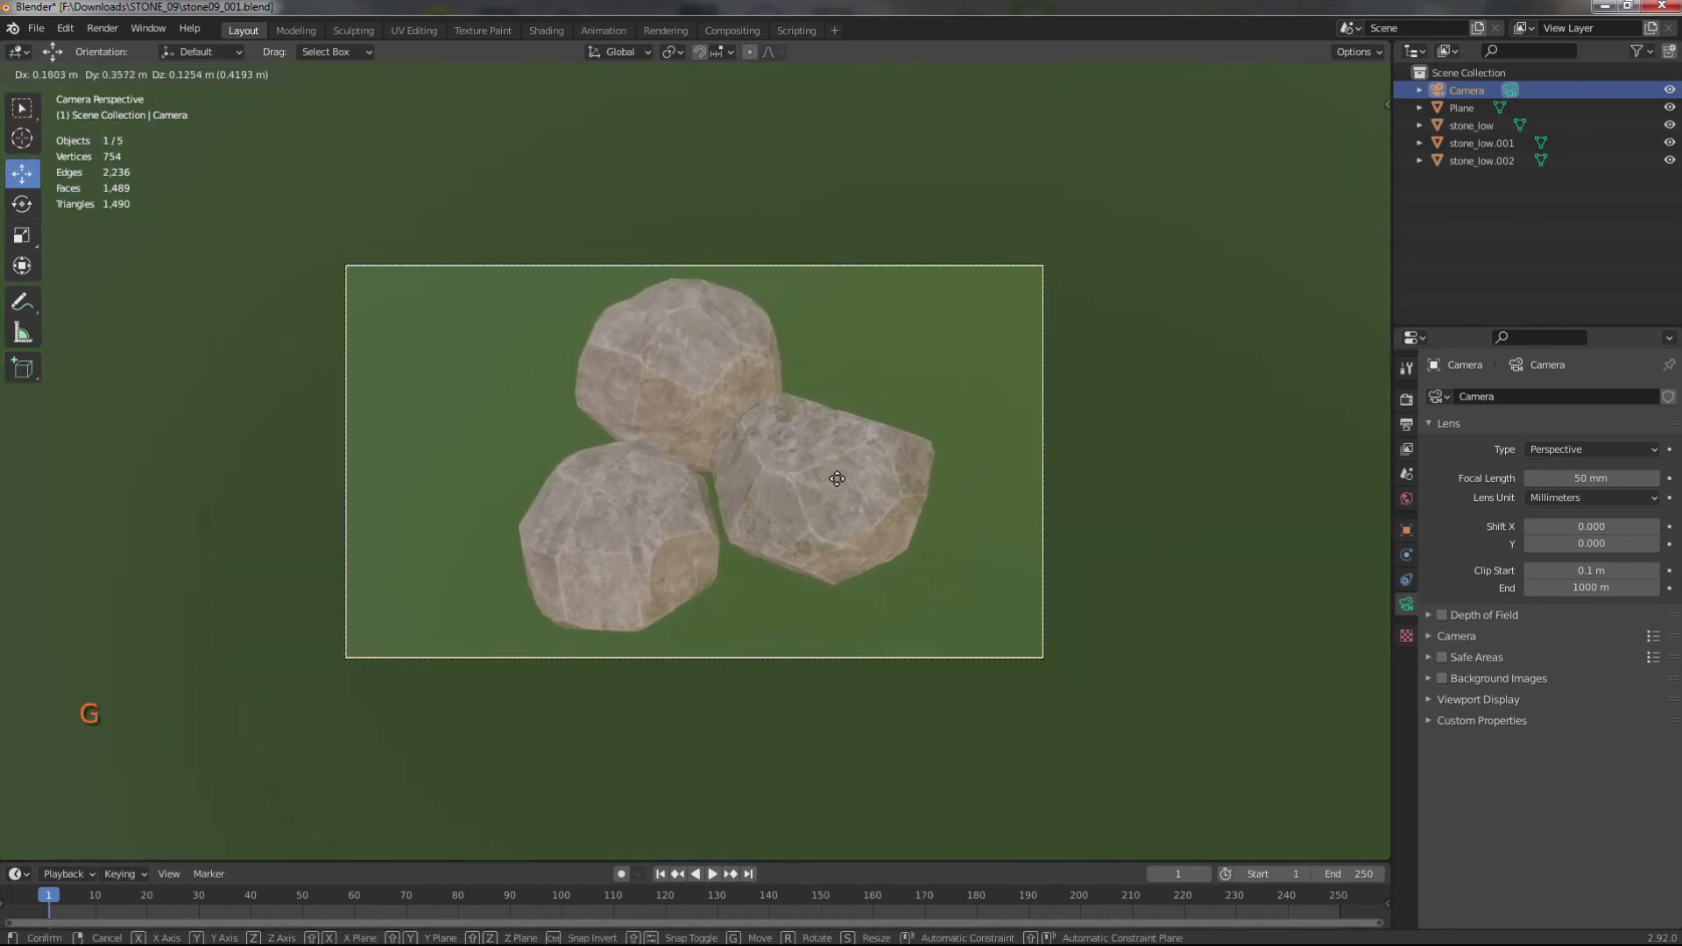
pyautogui.click(837, 478)
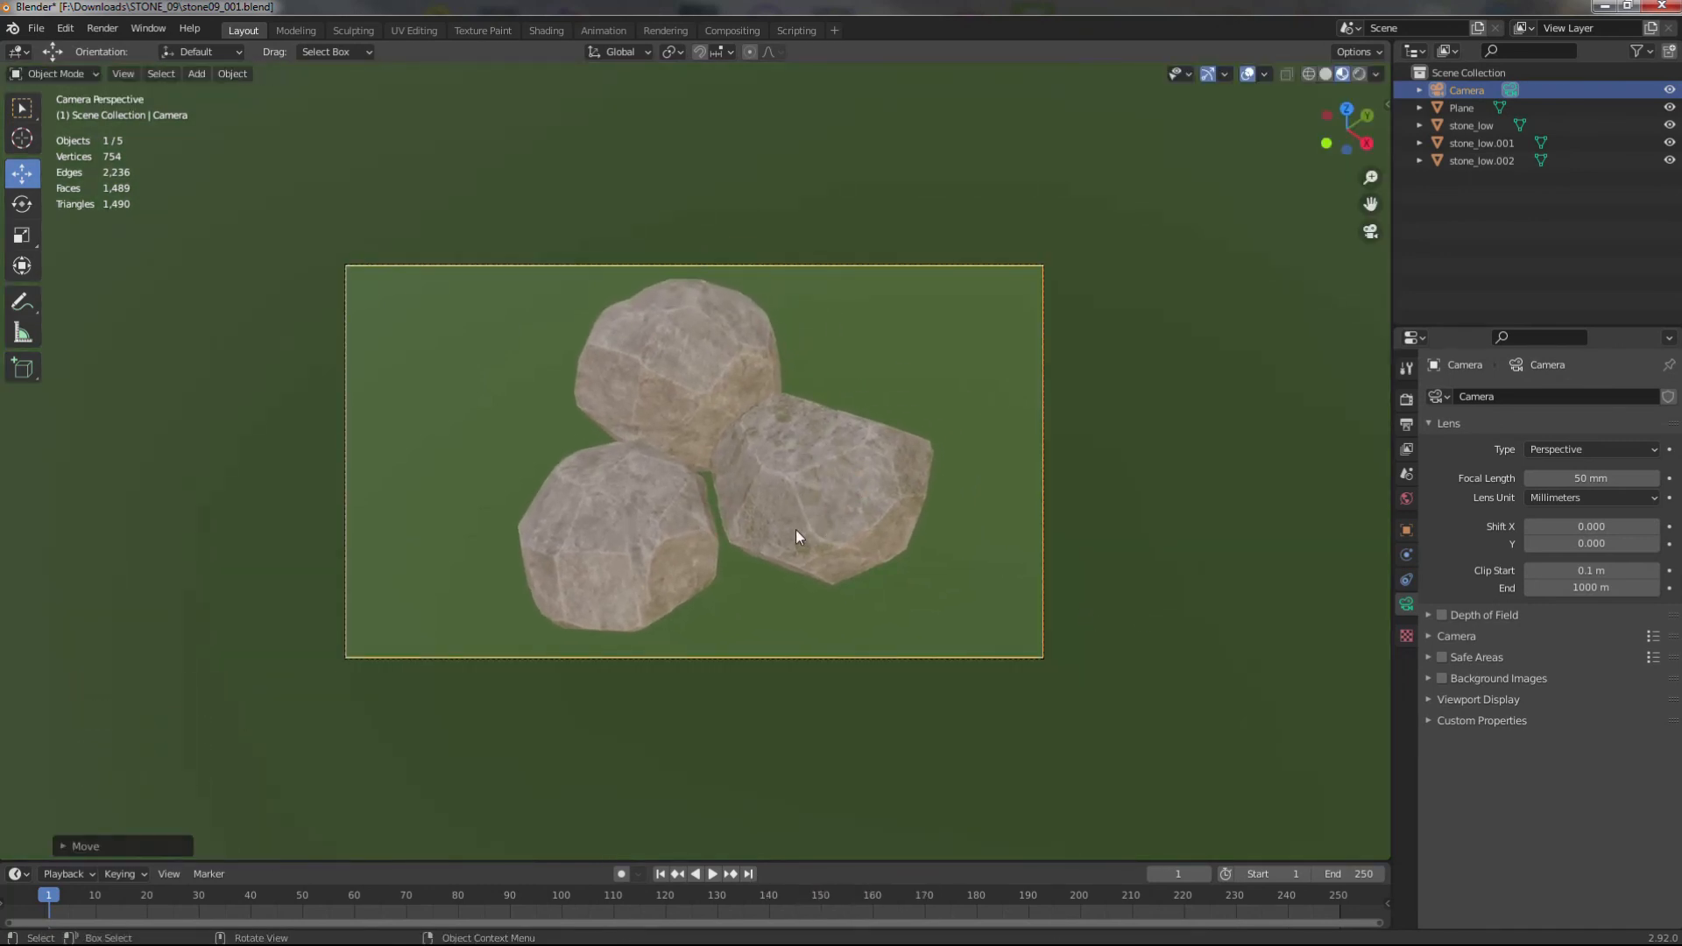
pyautogui.press('g')
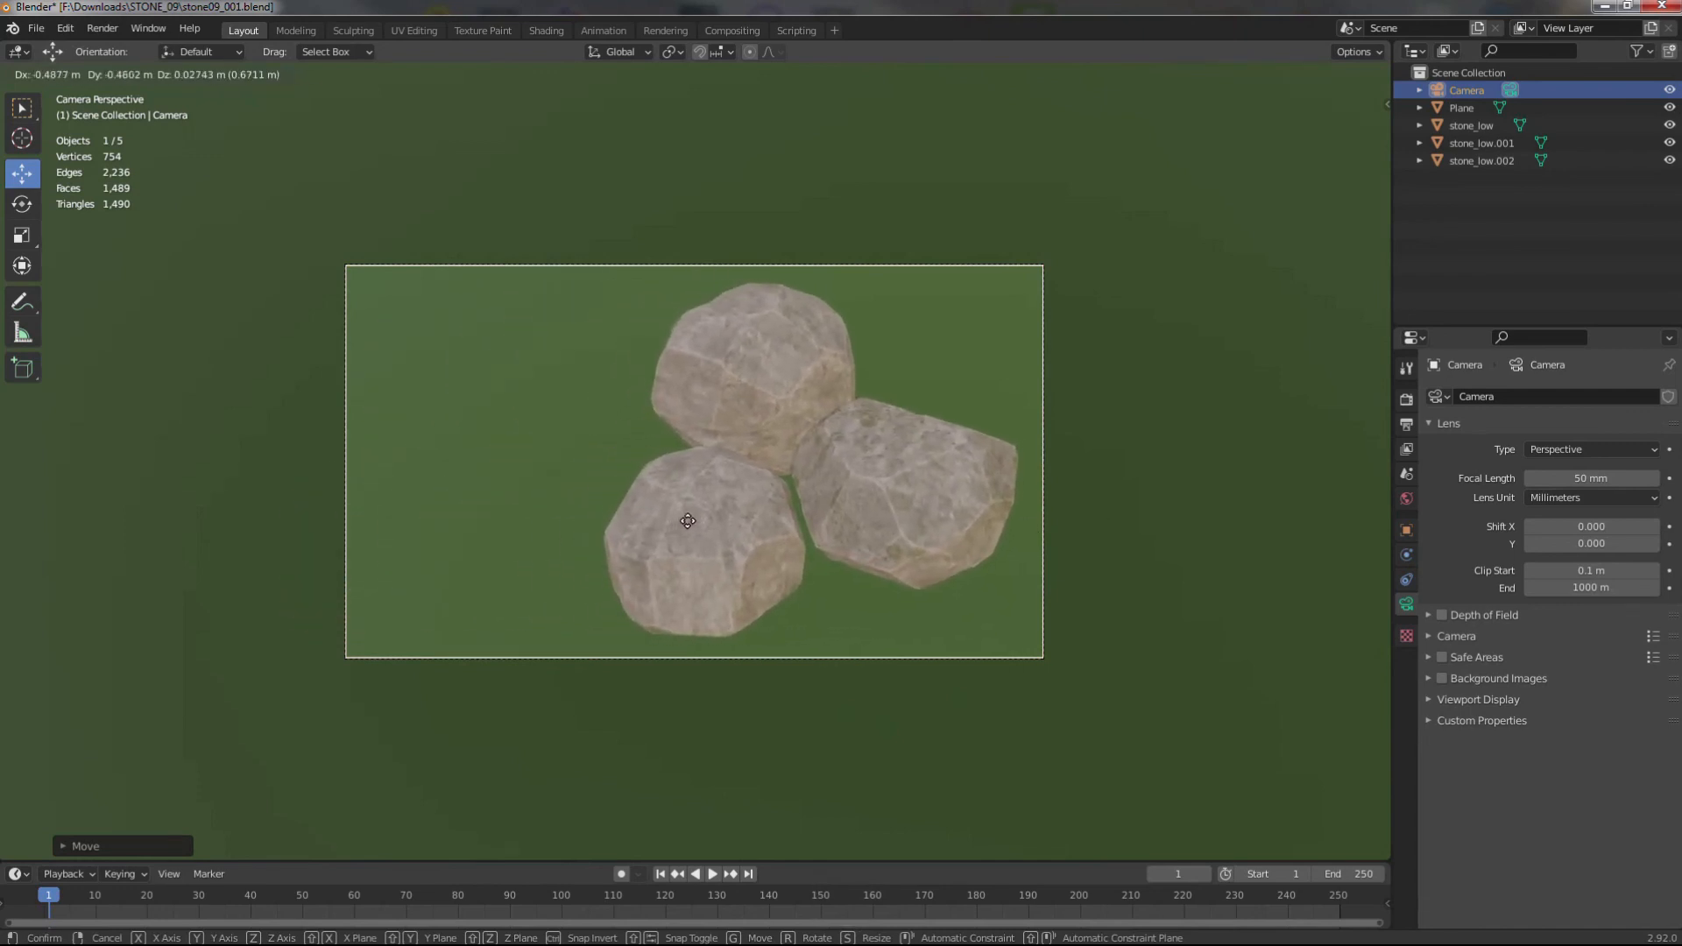
pyautogui.click(689, 521)
# - Place an area light directly above the stones and set its power to 900 W
pyautogui.scroll(-3, 722, 300)
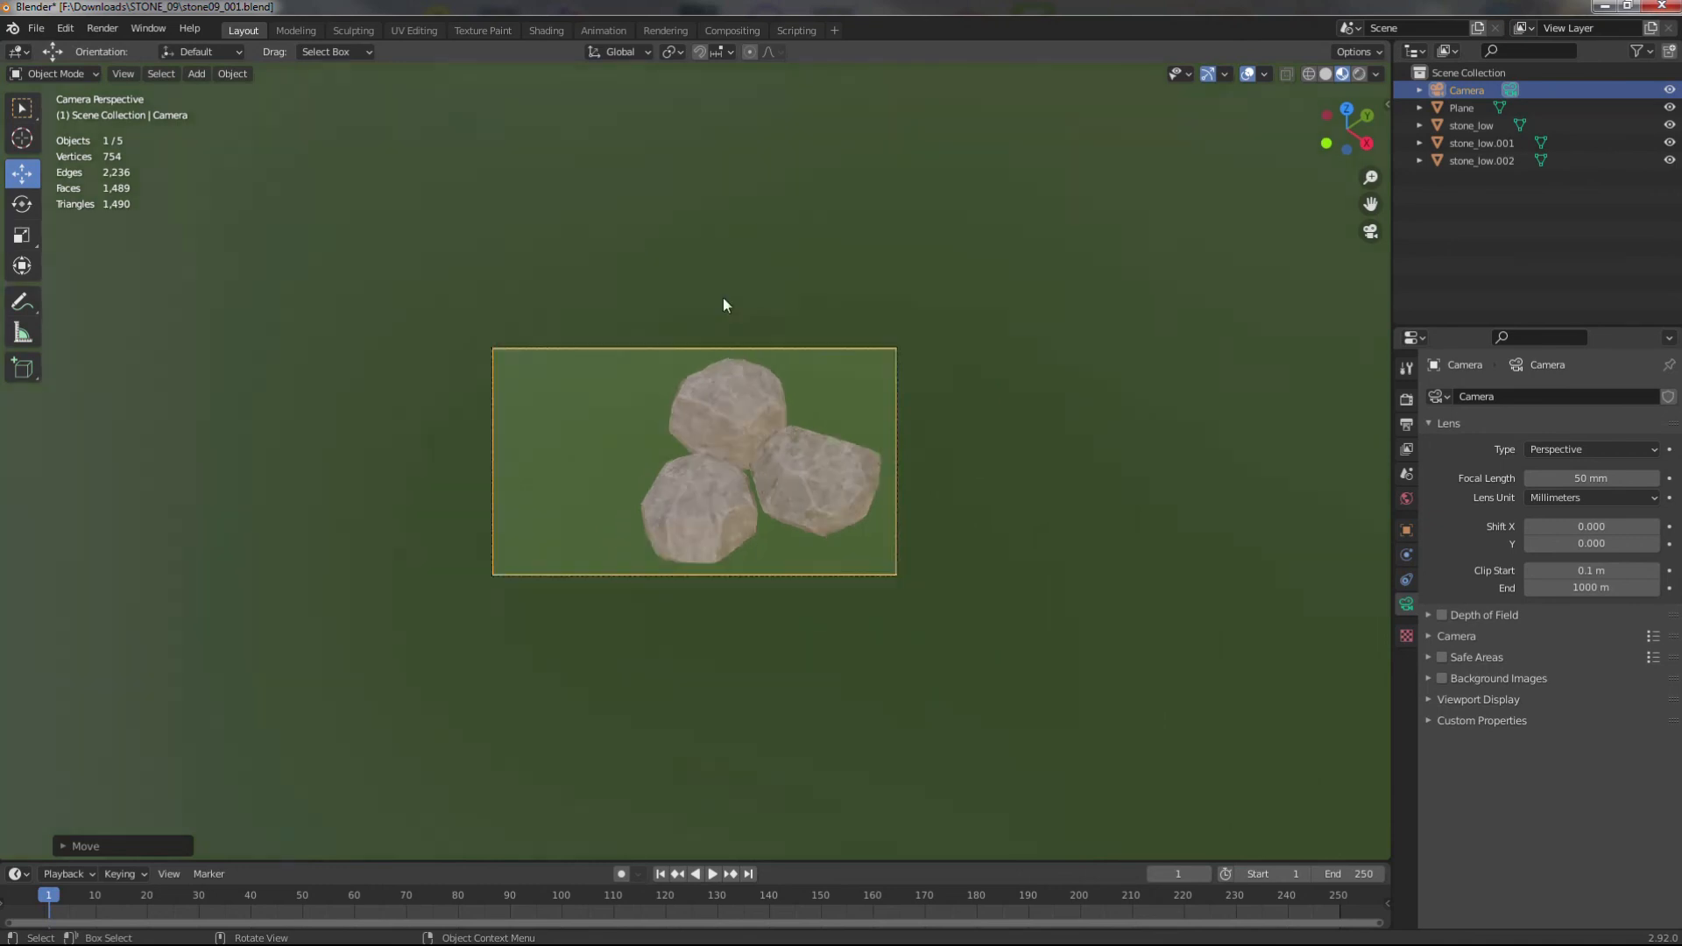
pyautogui.moveTo(723, 300); pyautogui.dragTo(724, 482, button='middle')
pyautogui.scroll(-5, 722, 481)
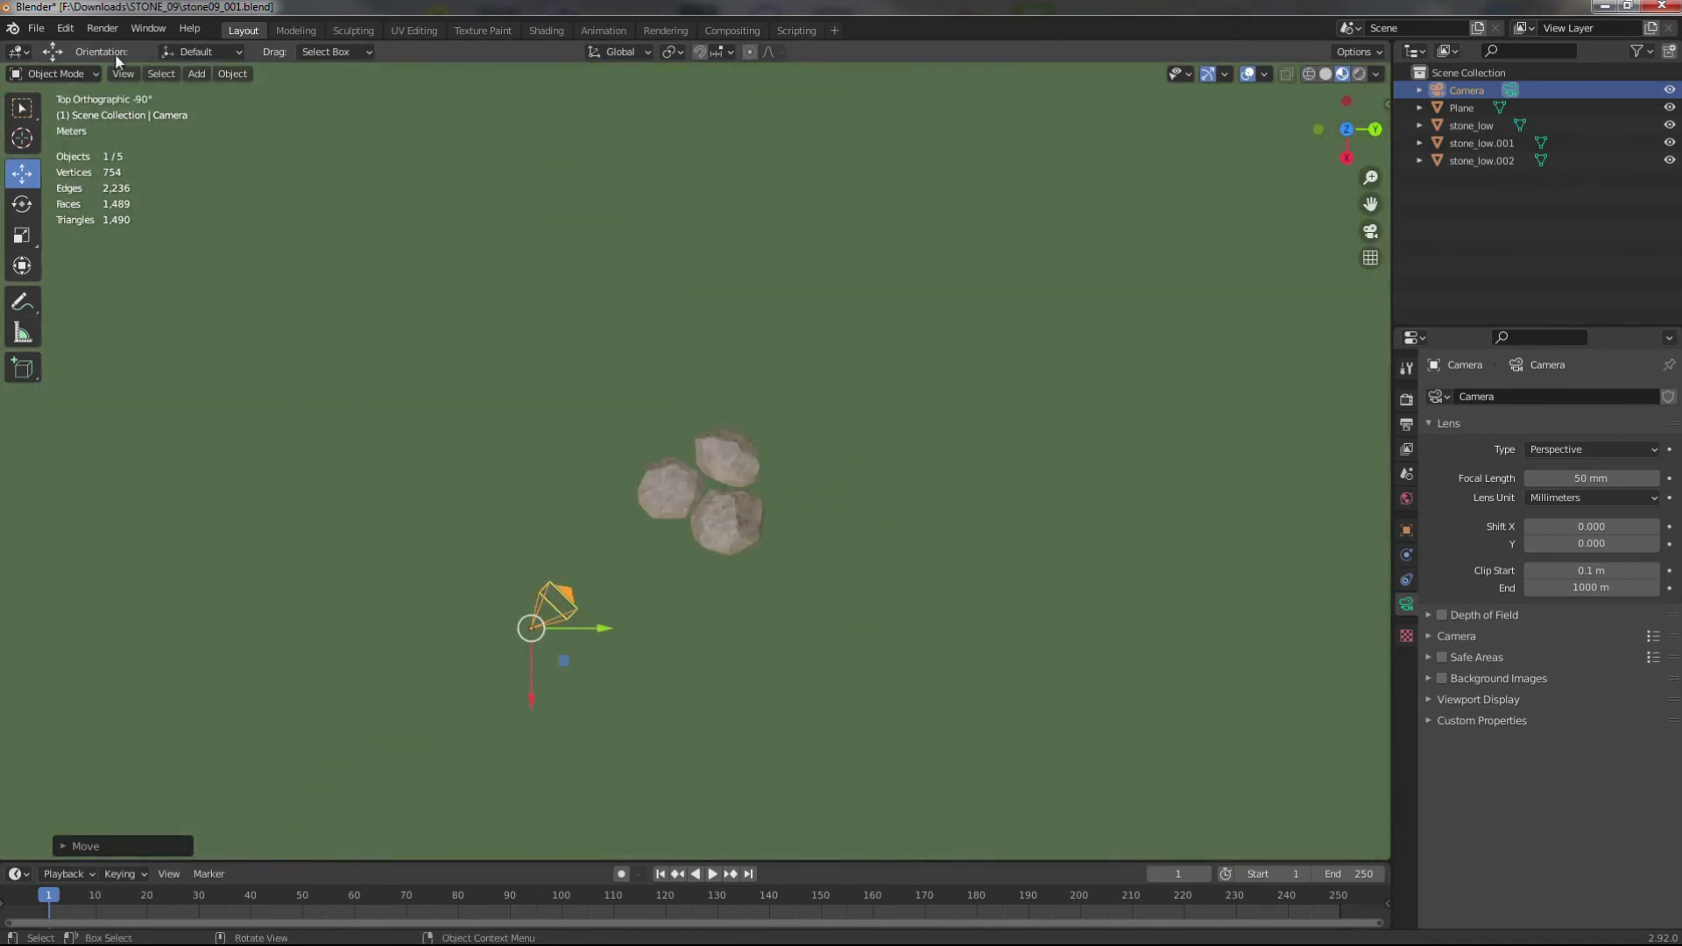
pyautogui.click(196, 73)
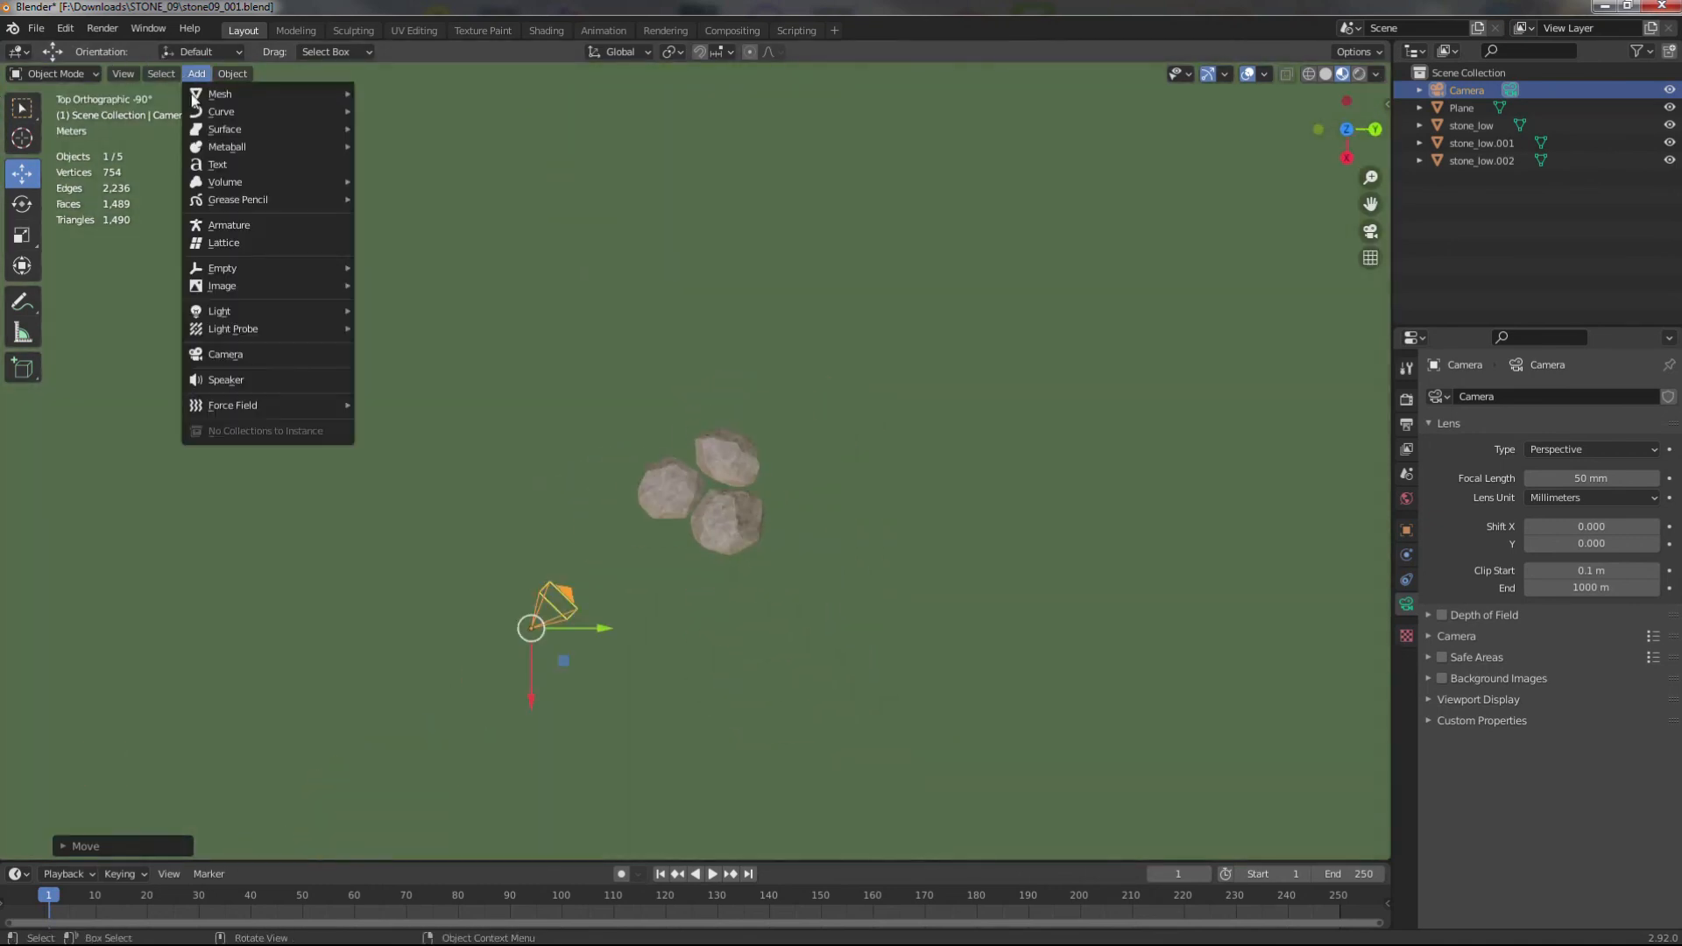
pyautogui.moveTo(266, 312)
pyautogui.click(412, 363)
pyautogui.press('KP_3')
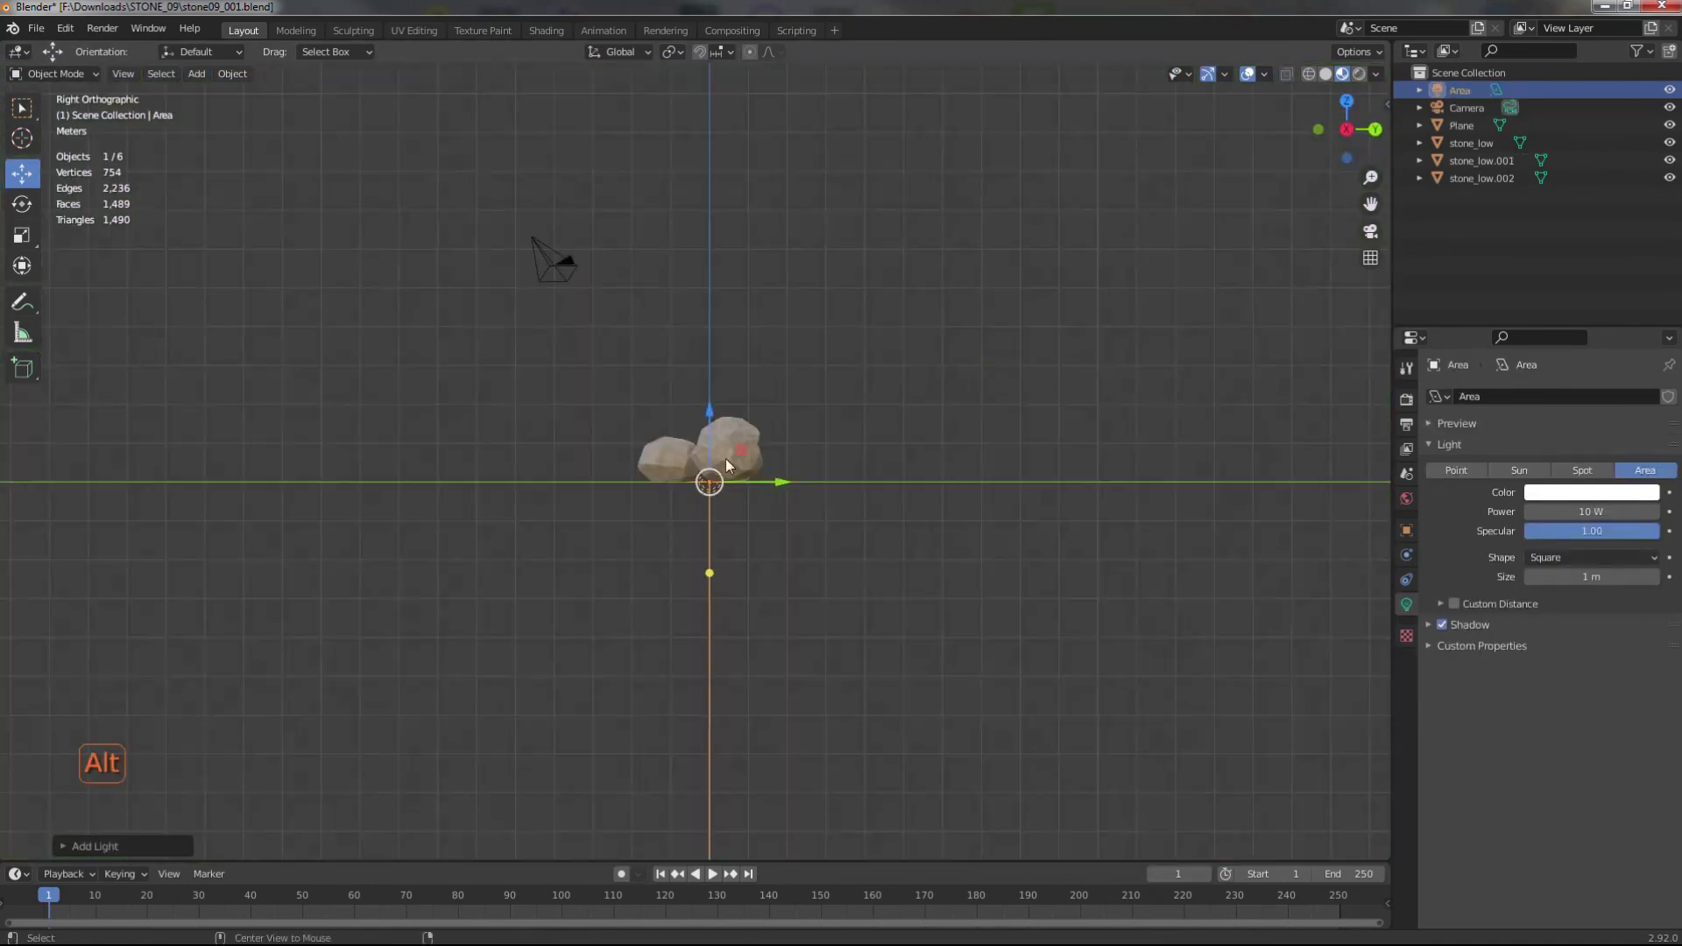
pyautogui.press('g')
pyautogui.click(755, 223)
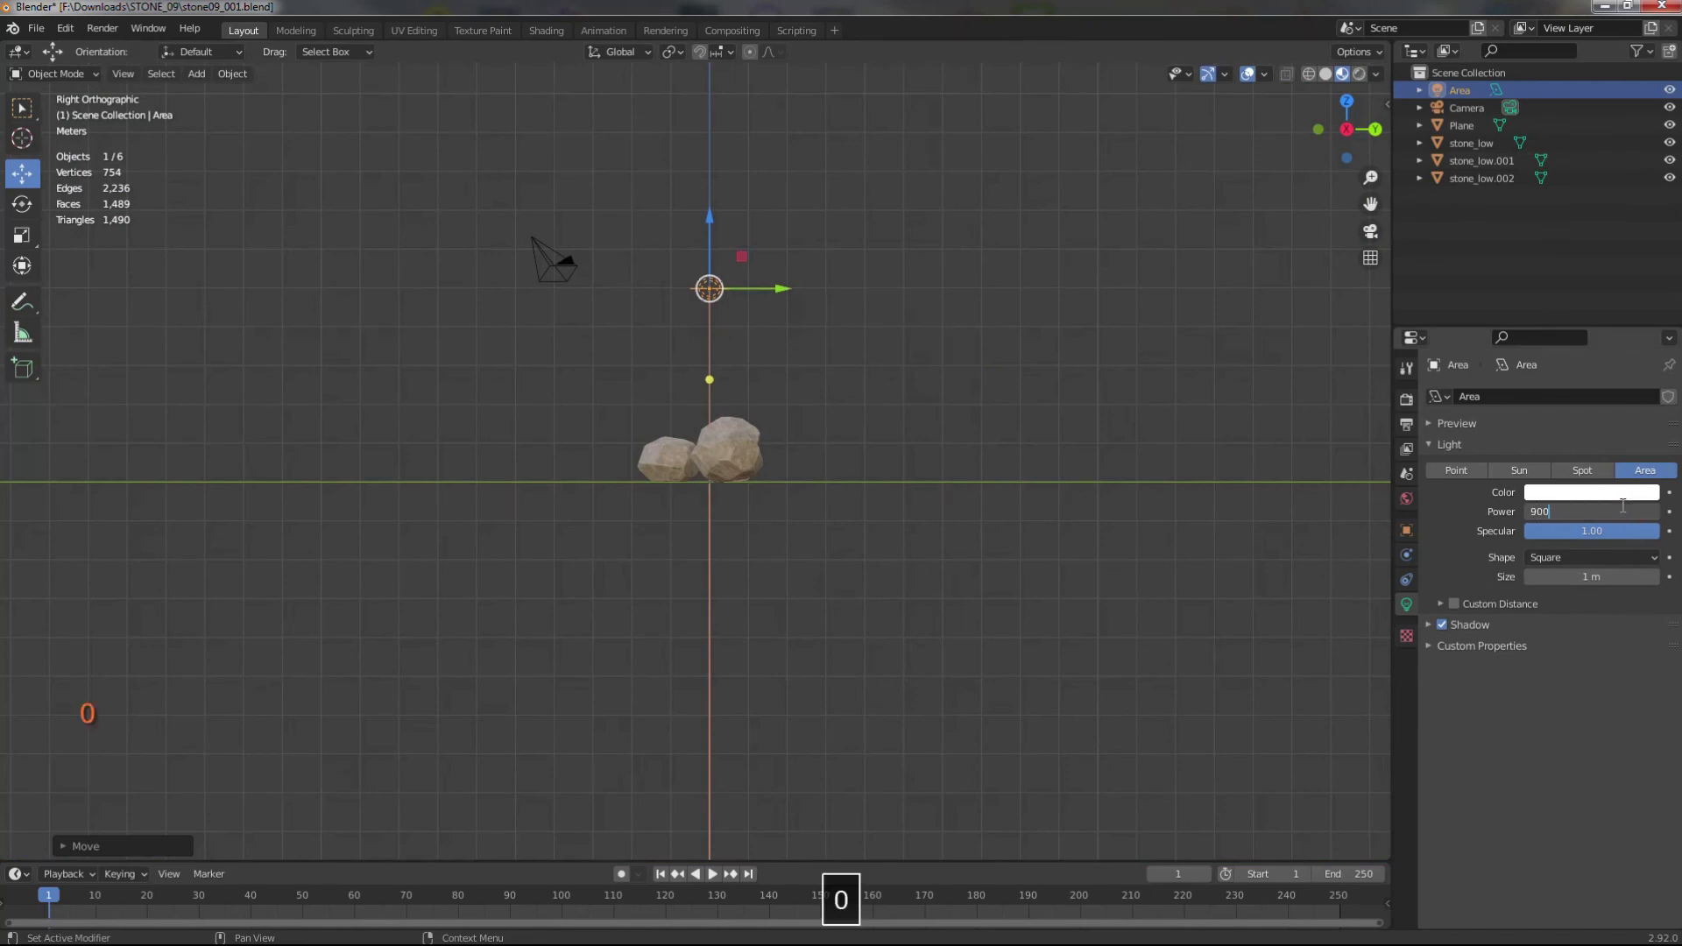
pyautogui.press('Return')
# - Tilt the area light and move it along Y so it shines diagonally on the stones, and use rendered viewport shading
pyautogui.scroll(3, 771, 303)
pyautogui.press('r')
pyautogui.click(658, 368)
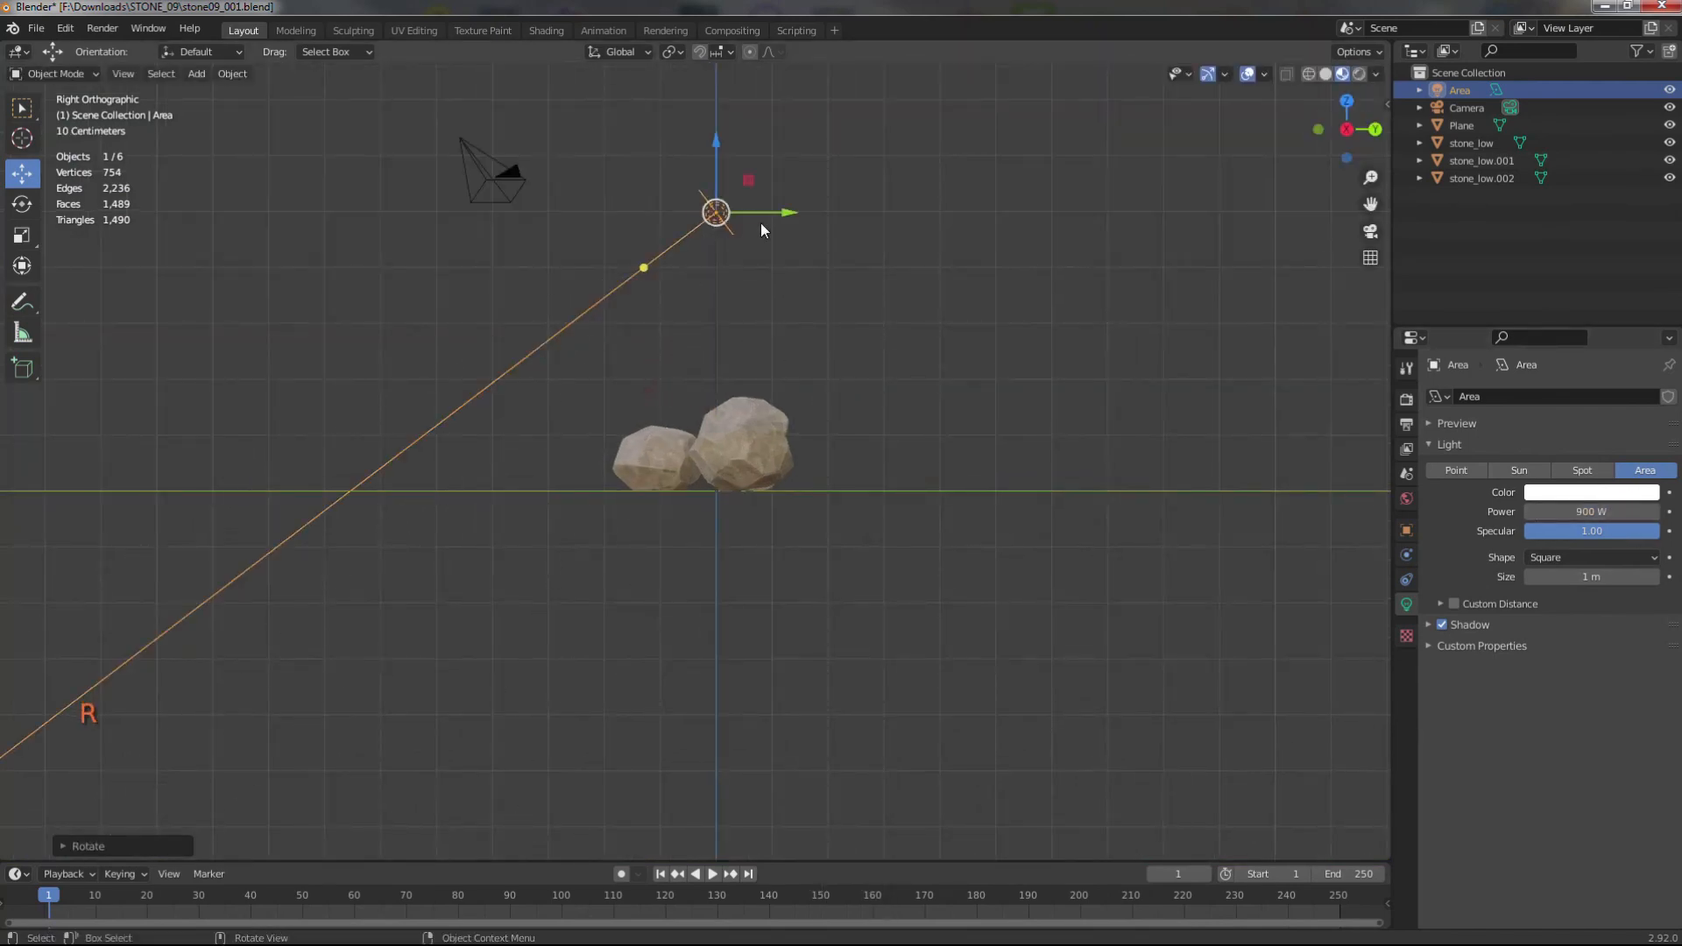
pyautogui.moveTo(782, 213); pyautogui.dragTo(1091, 235)
pyautogui.click(1359, 74)
# - Duplicate the area light in the top view, place it near the camera side, and rotate it toward the stones
pyautogui.moveTo(1052, 417)
pyautogui.mouseDown(button='middle')
pyautogui.moveTo(1079, 519)
pyautogui.moveTo(959, 533)
pyautogui.moveTo(886, 575)
pyautogui.moveTo(898, 481)
pyautogui.mouseUp(button='middle')
pyautogui.hotkey('shift', 'd')
pyautogui.press('r')
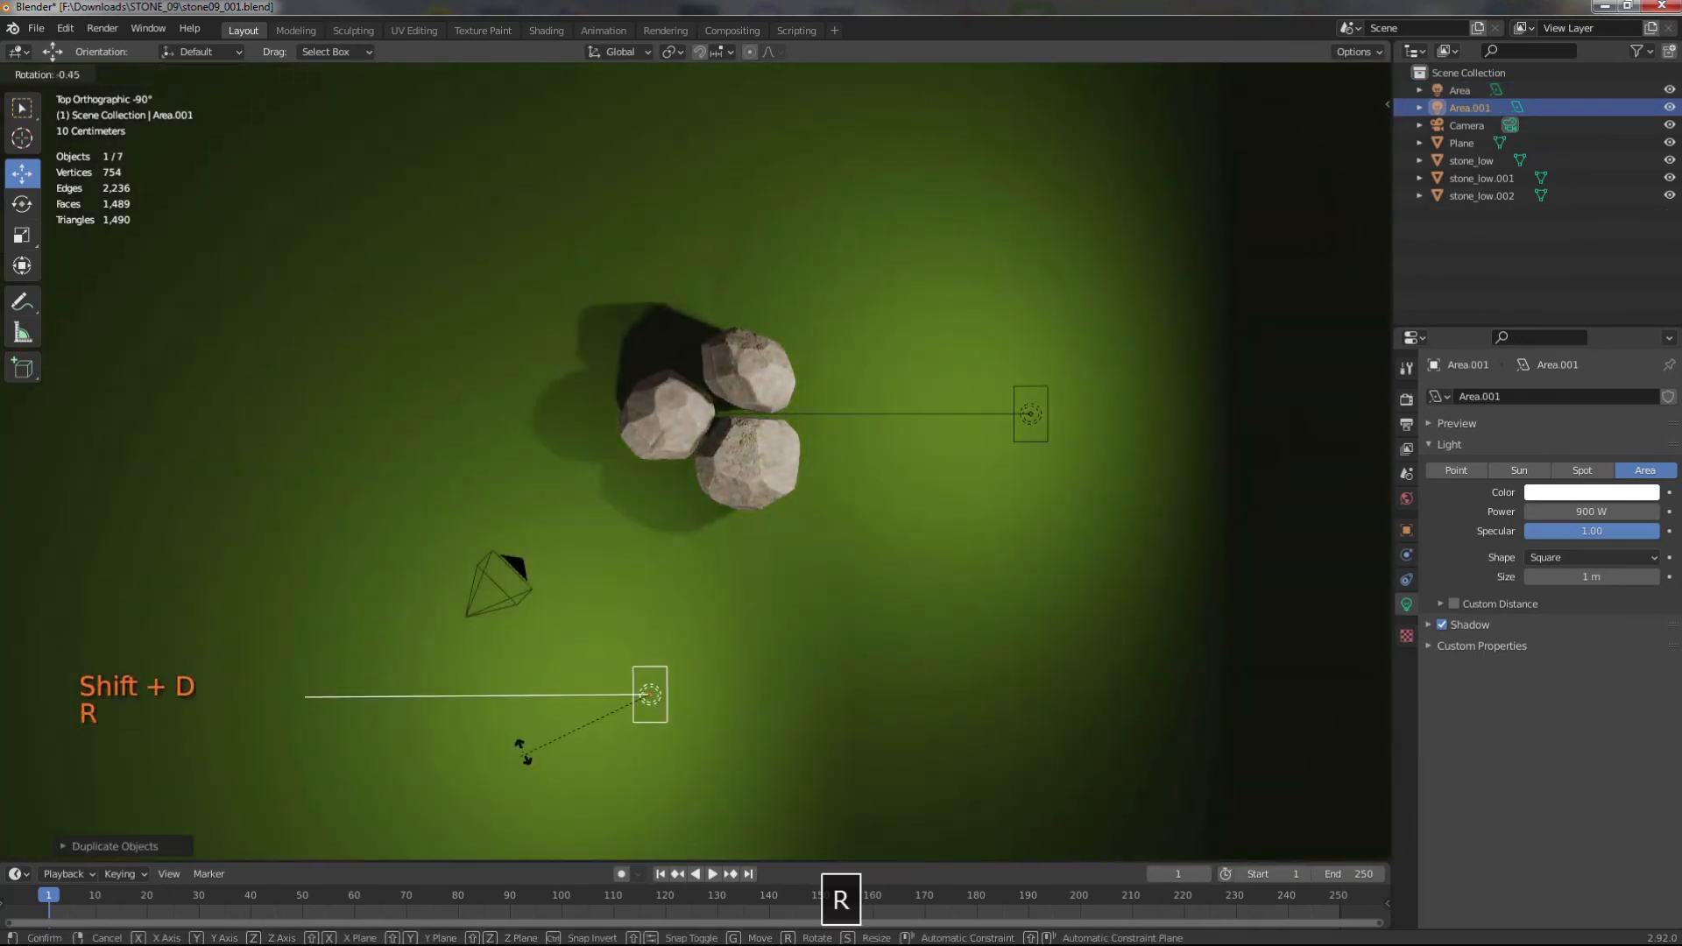
pyautogui.click(631, 601)
# - Duplicate the light again, place this third one on the opposite side behind the camera's far edge, and aim it at the stones
pyautogui.hotkey('shift', 'd')
pyautogui.click(605, 165)
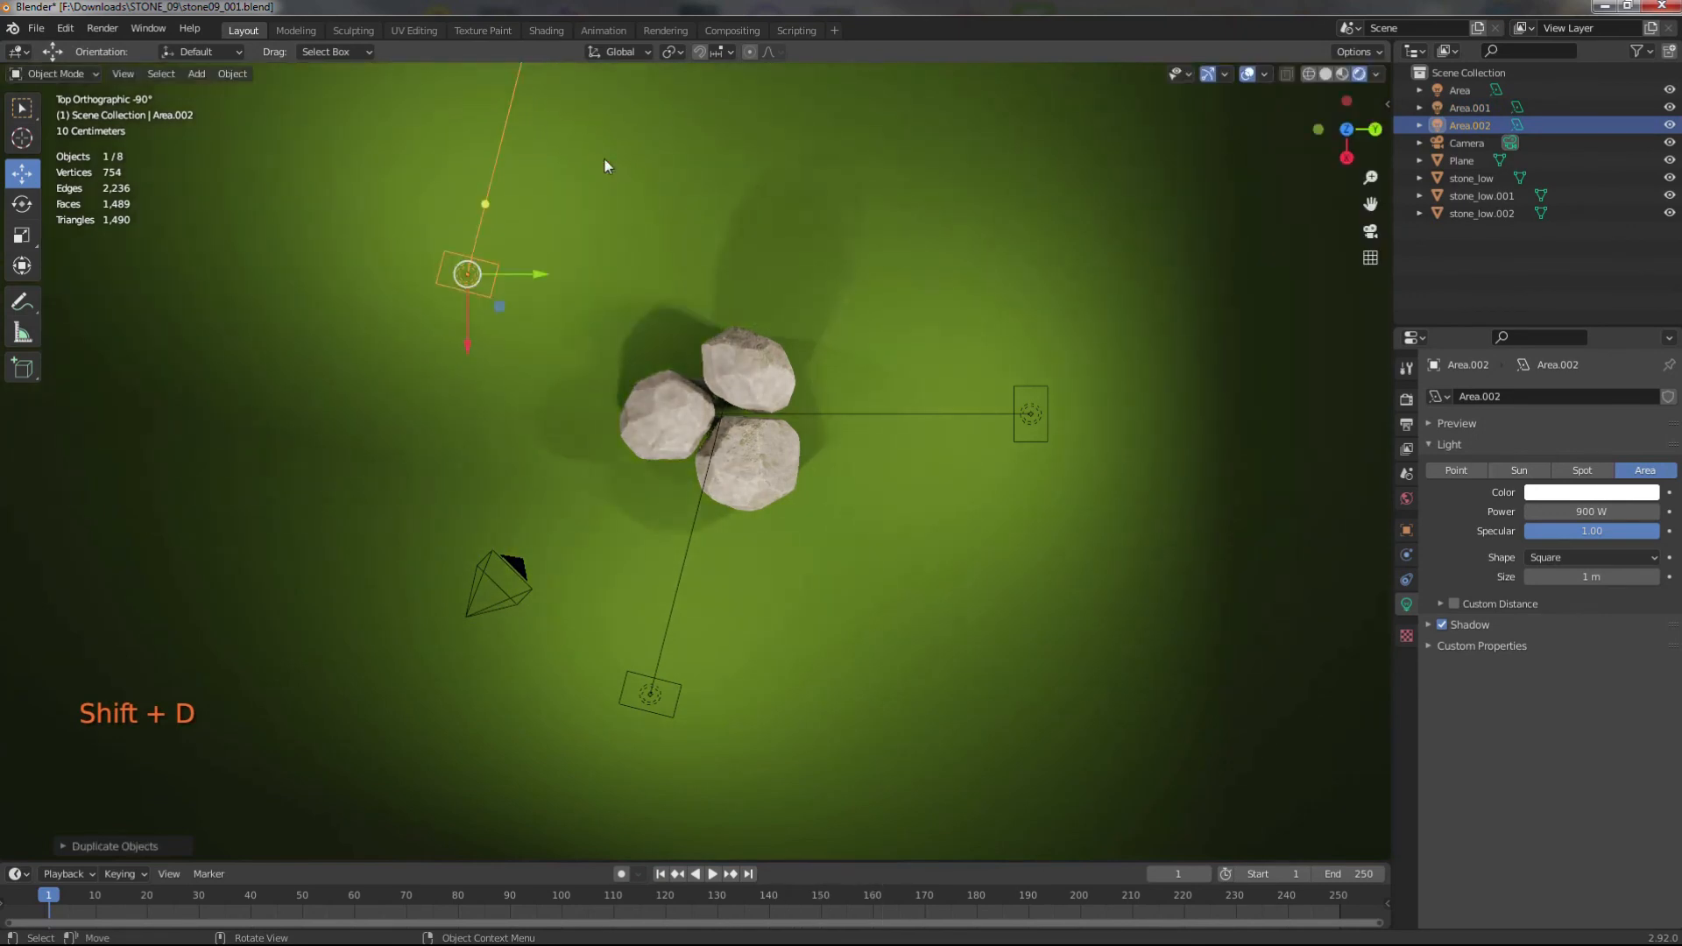
pyautogui.press('r')
pyautogui.click(467, 531)
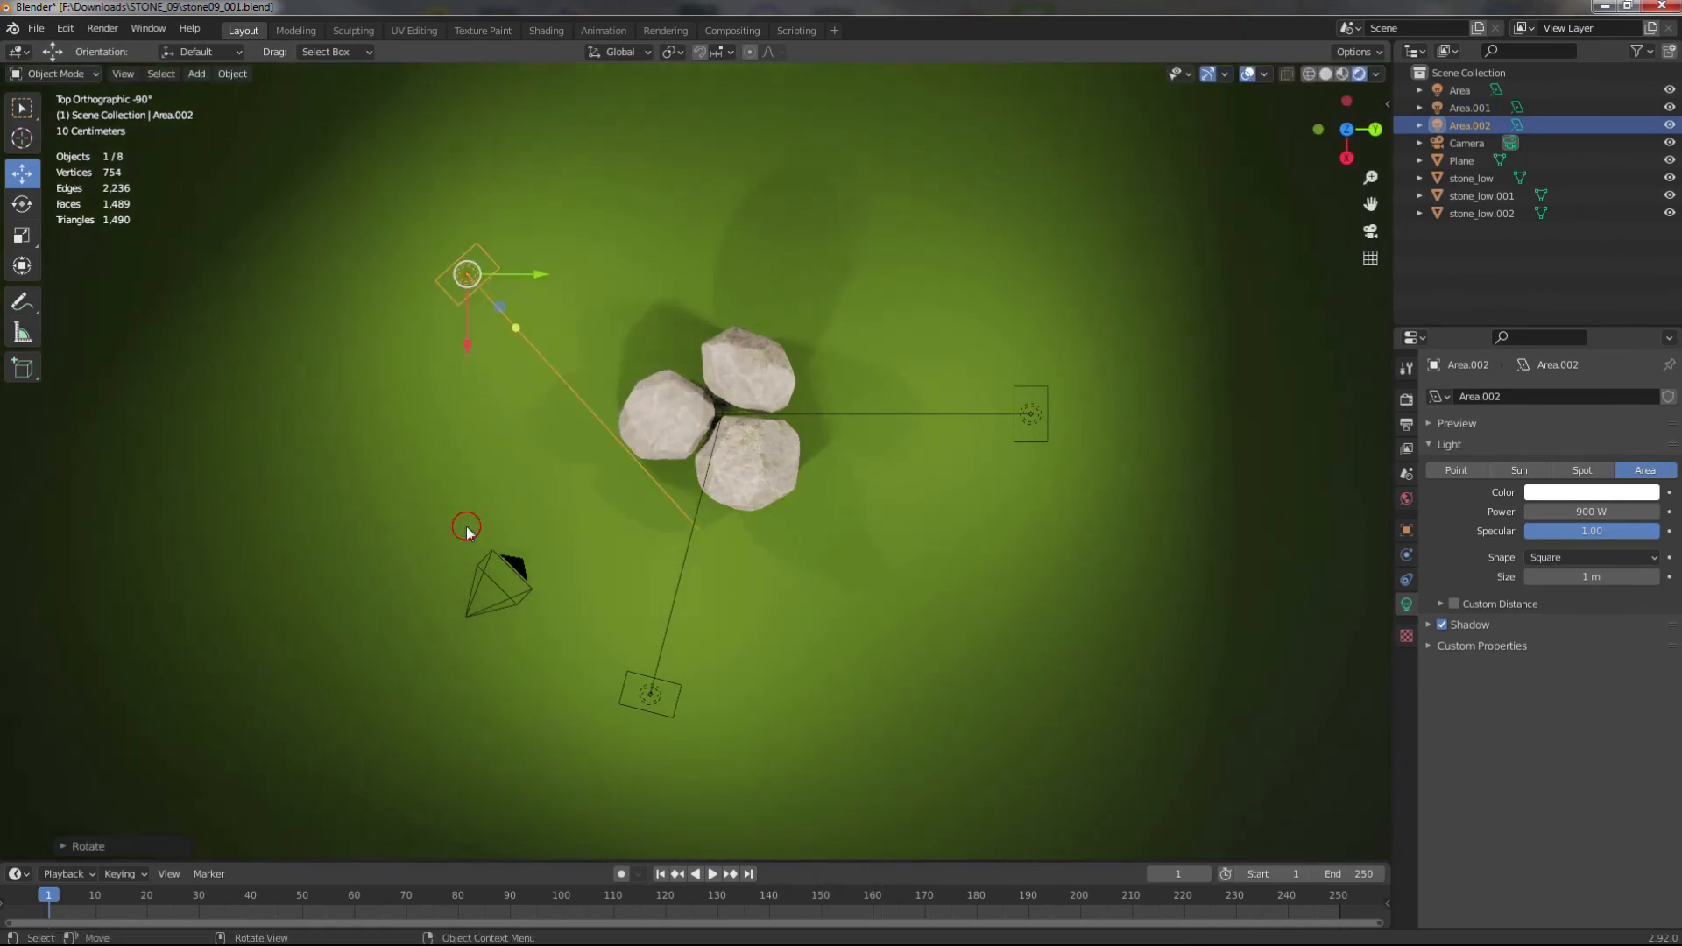
pyautogui.moveTo(503, 307); pyautogui.dragTo(527, 194)
# - Look through the camera and set the power of Area.002 to 700 W
pyautogui.moveTo(705, 644); pyautogui.dragTo(747, 503, button='middle')
pyautogui.scroll(-1, 747, 503)
pyautogui.click(1371, 233)
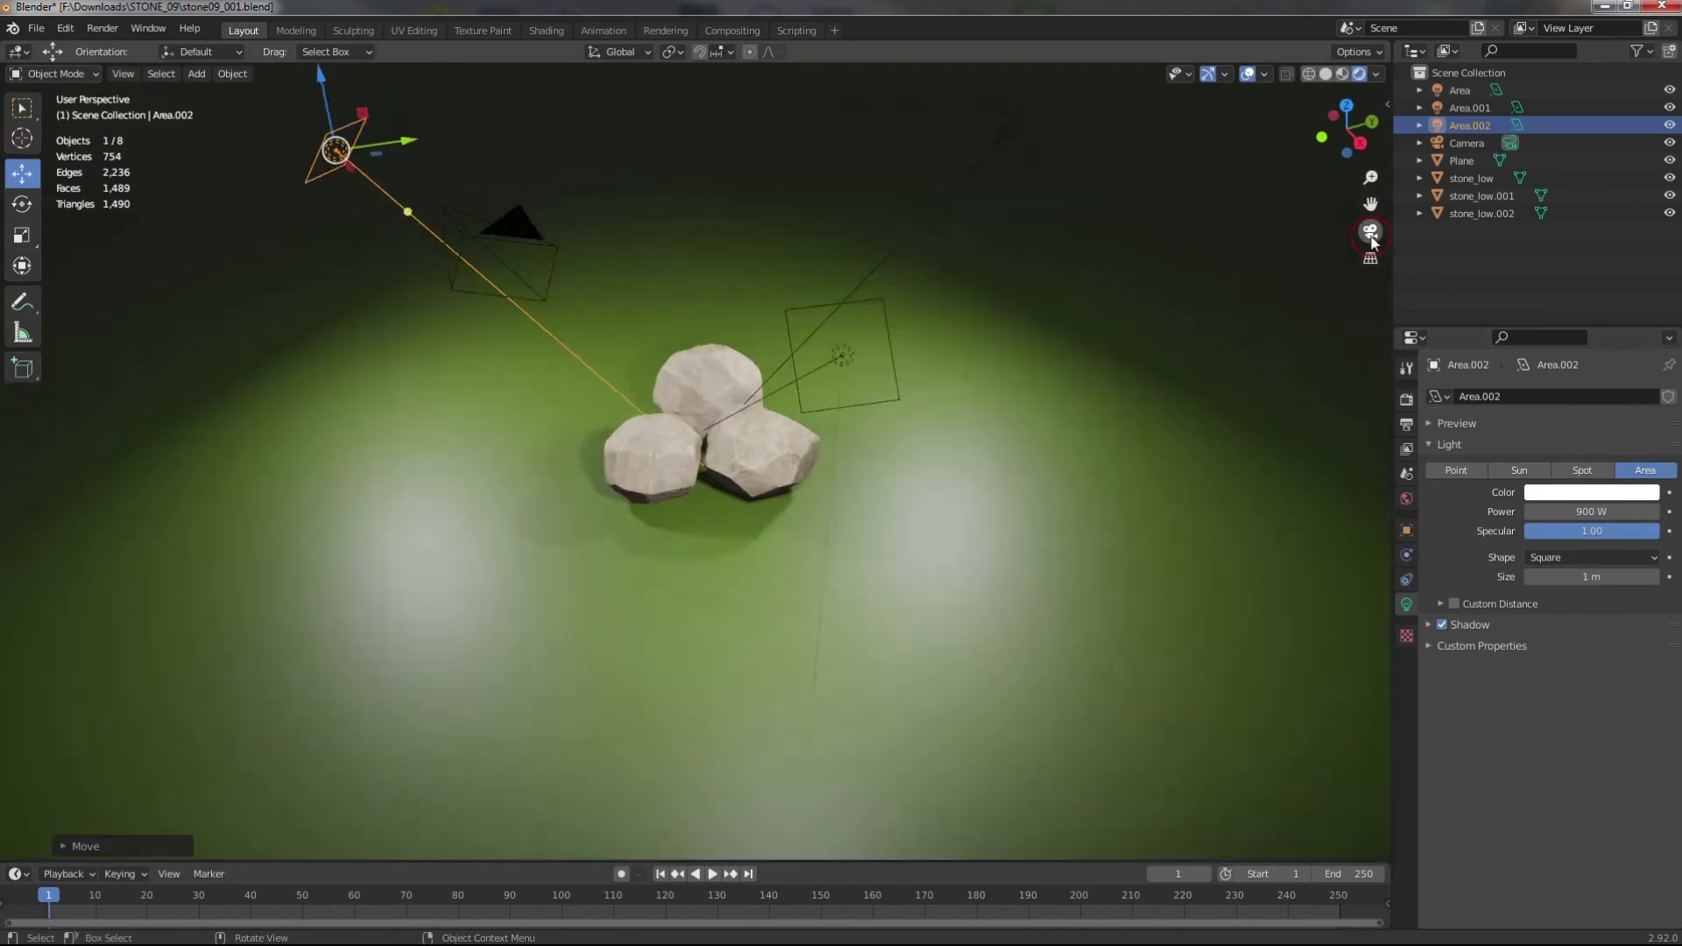
pyautogui.scroll(3, 956, 481)
pyautogui.scroll(-5, 1067, 538)
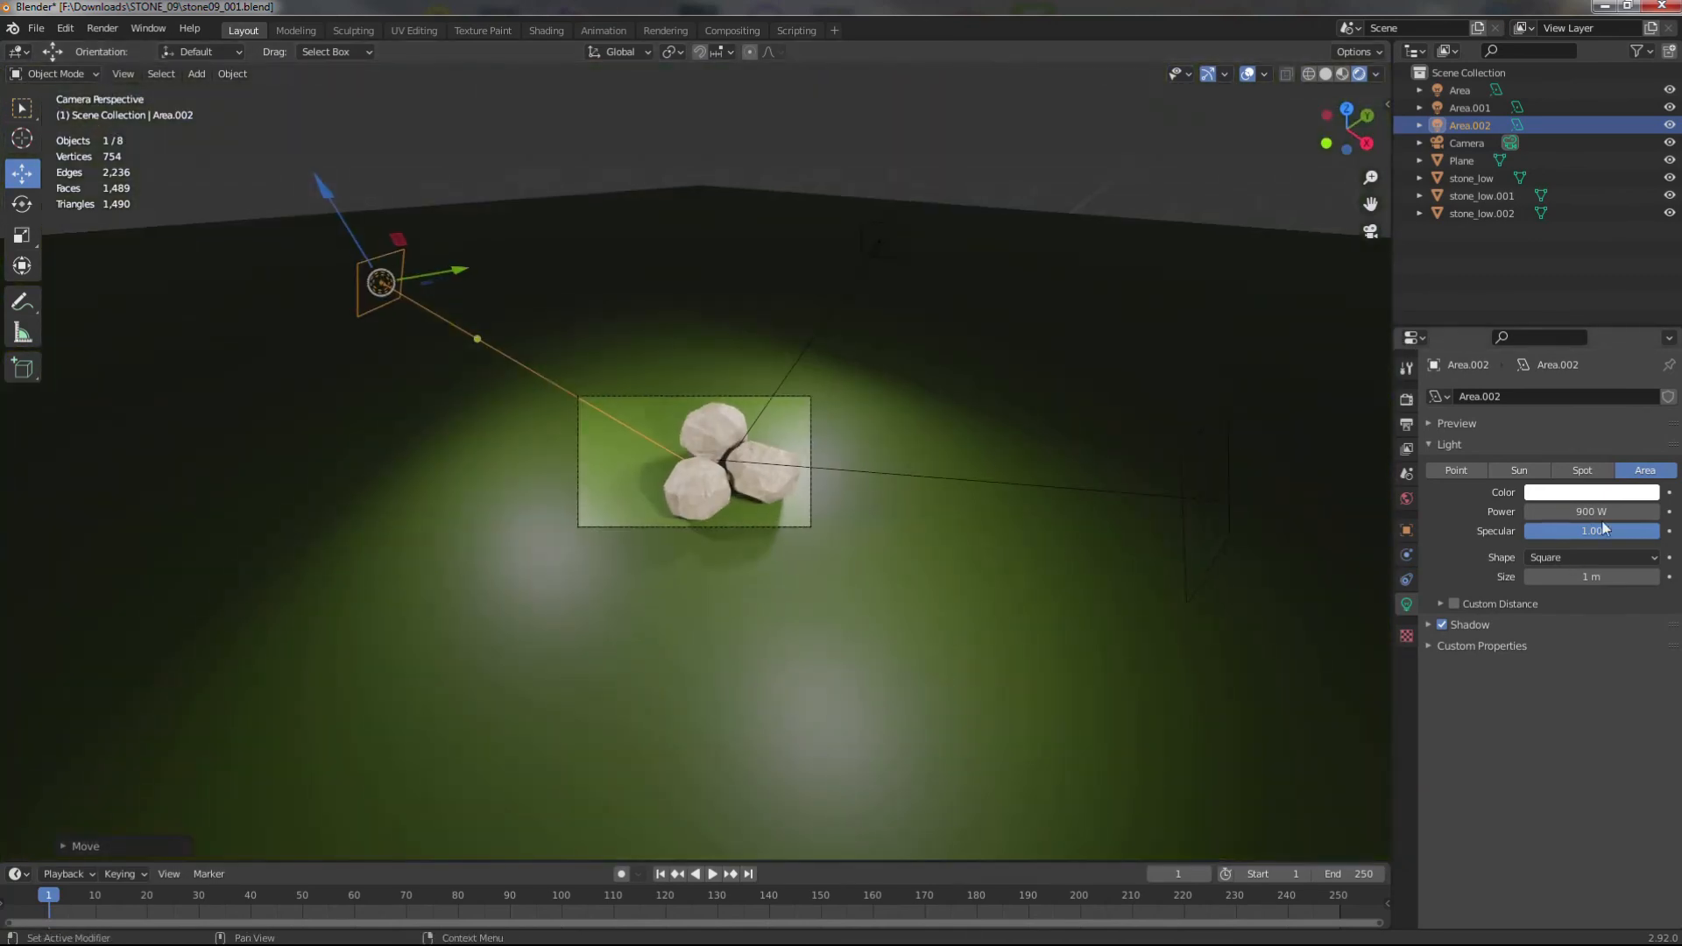
pyautogui.press('Return')
pyautogui.scroll(2, 932, 471)
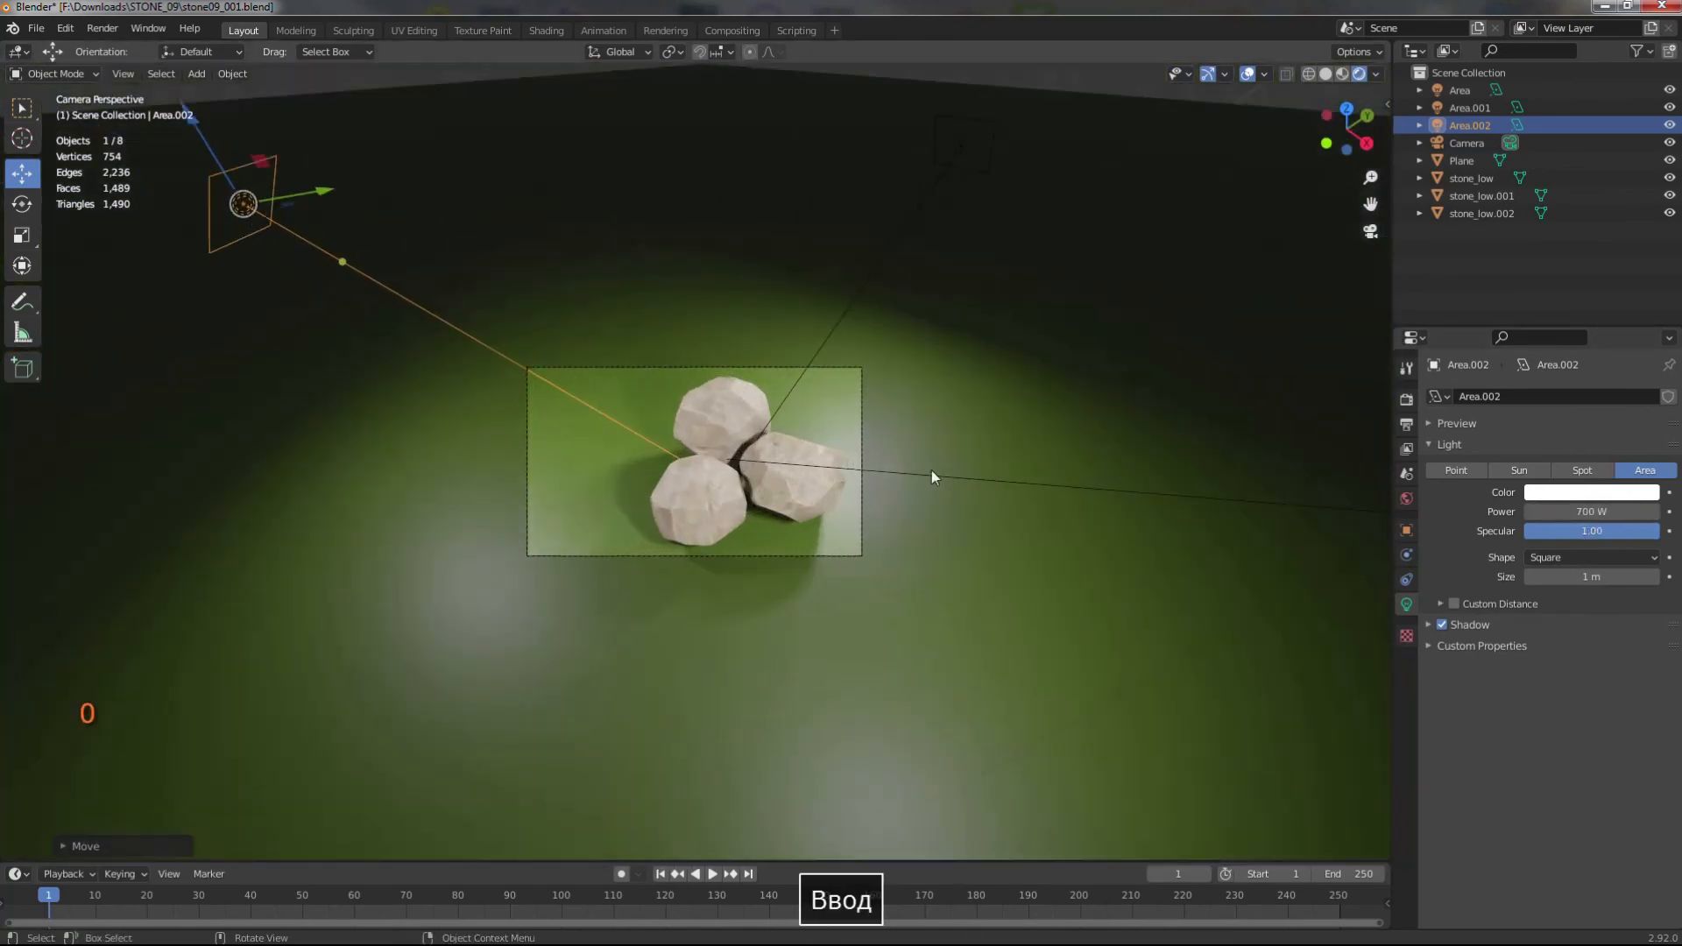
# - Set the power of Area.001 and Area to 700 W as well
pyautogui.click(1470, 107)
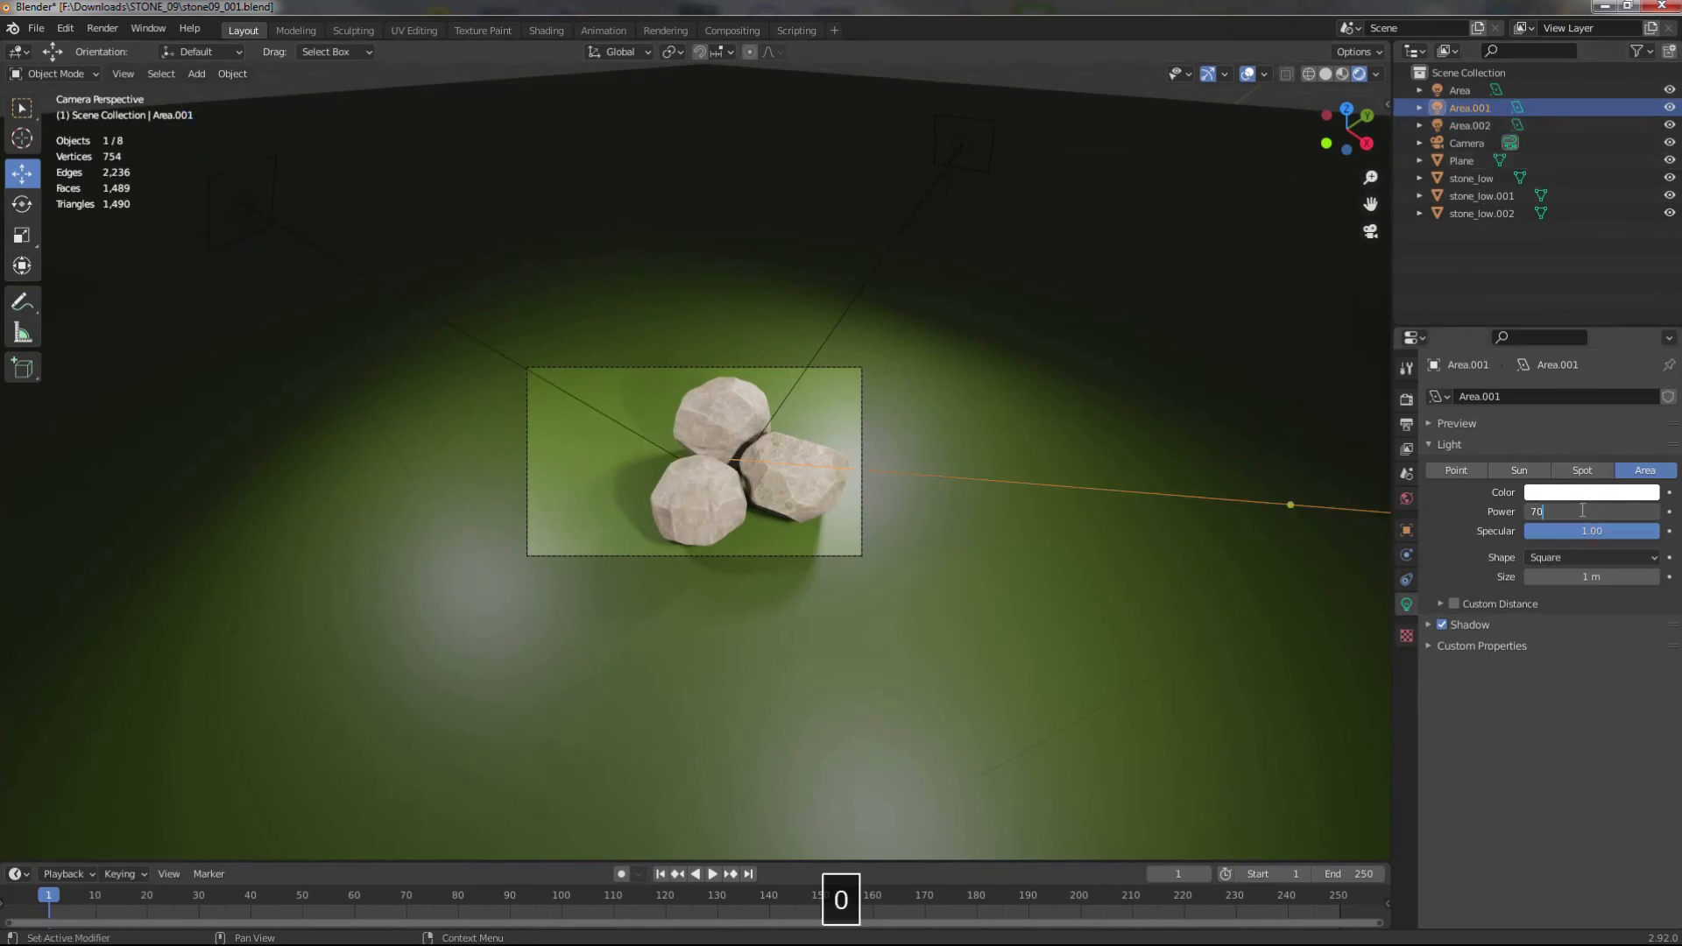
pyautogui.press('Return')
pyautogui.click(1460, 91)
pyautogui.click(1601, 511)
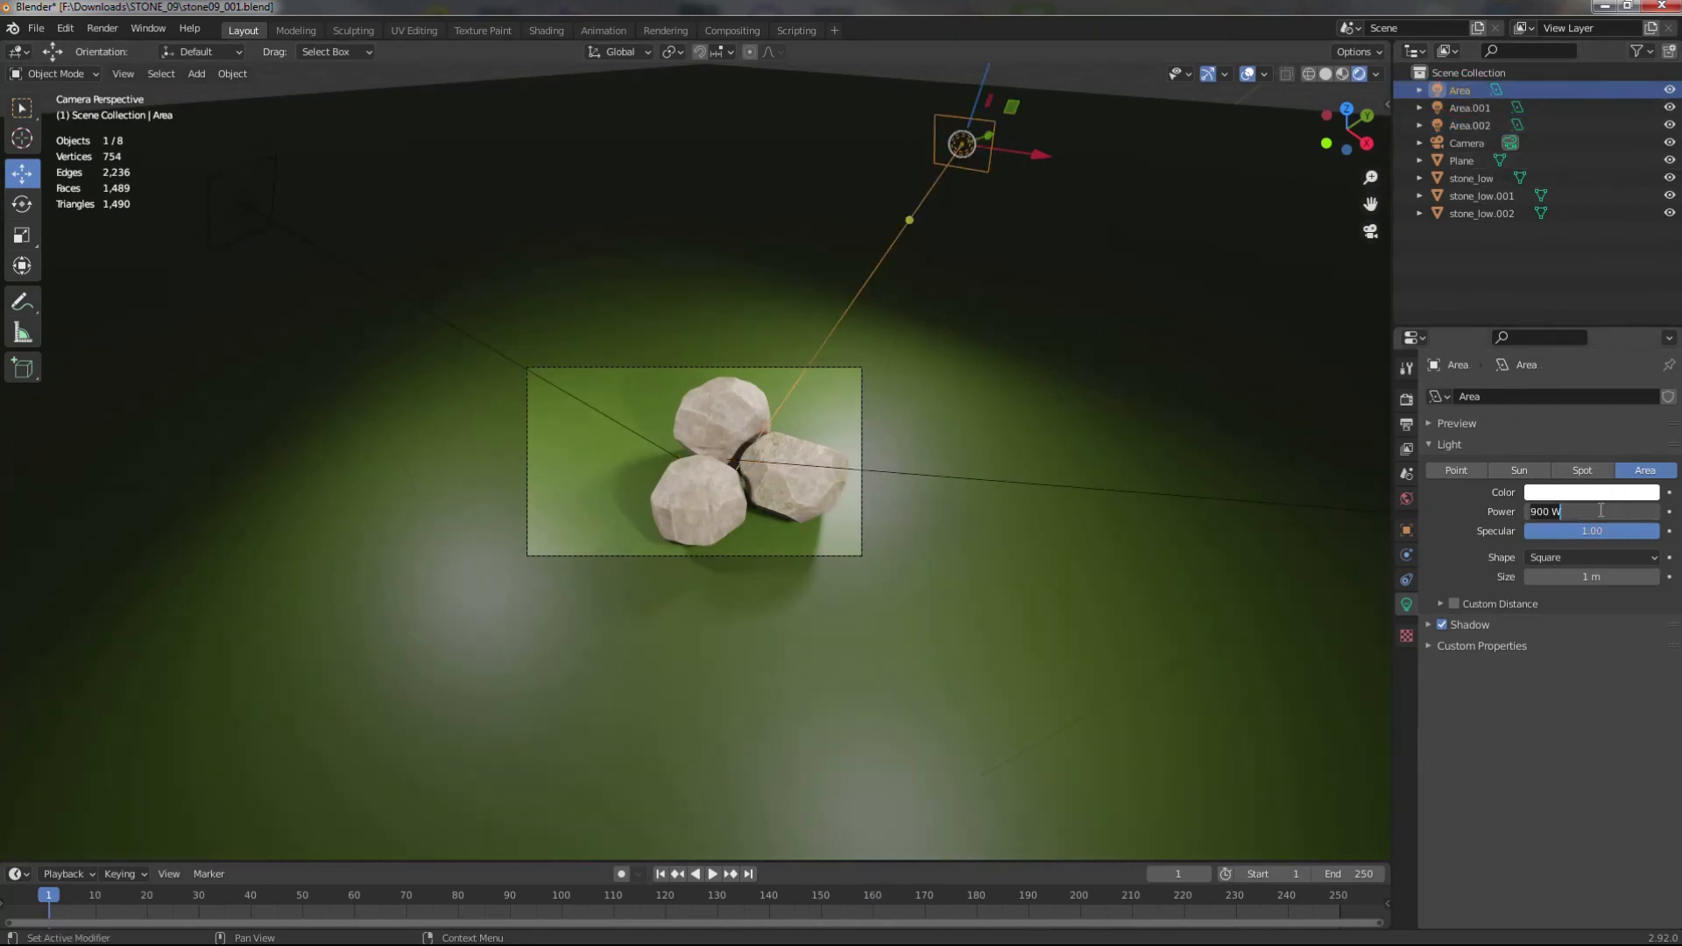
pyautogui.press('Return')
pyautogui.scroll(8, 1067, 538)
pyautogui.scroll(-3, 1096, 570)
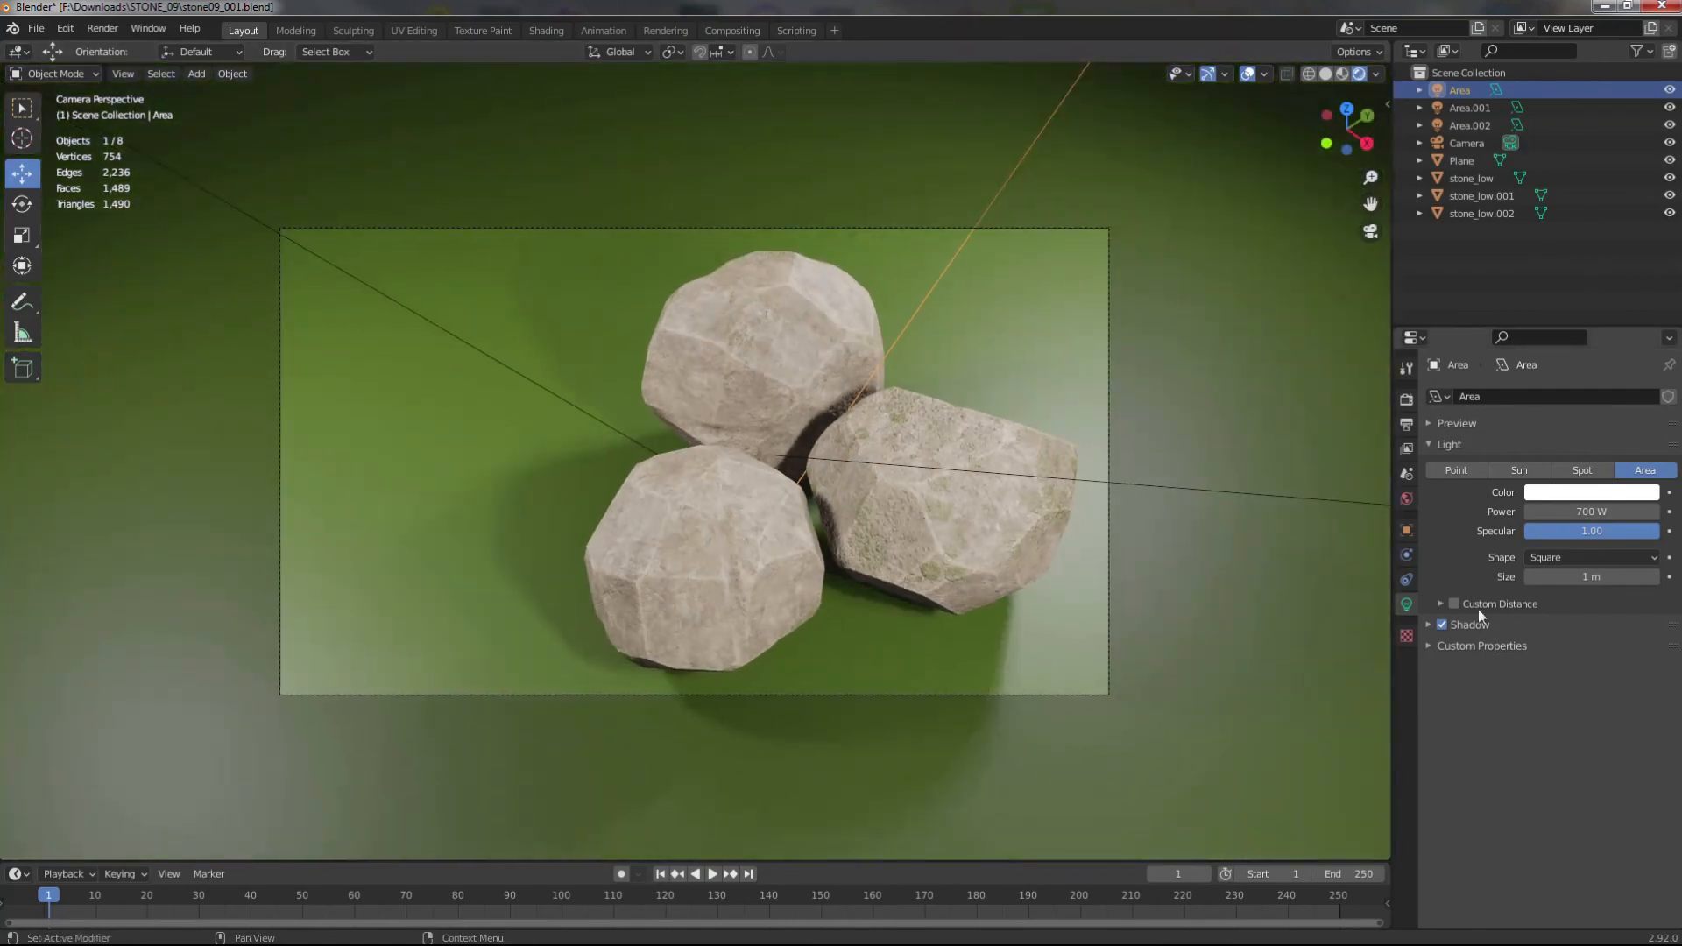
# - Set the render engine to Cycles and render the image
pyautogui.click(1407, 397)
pyautogui.click(1590, 381)
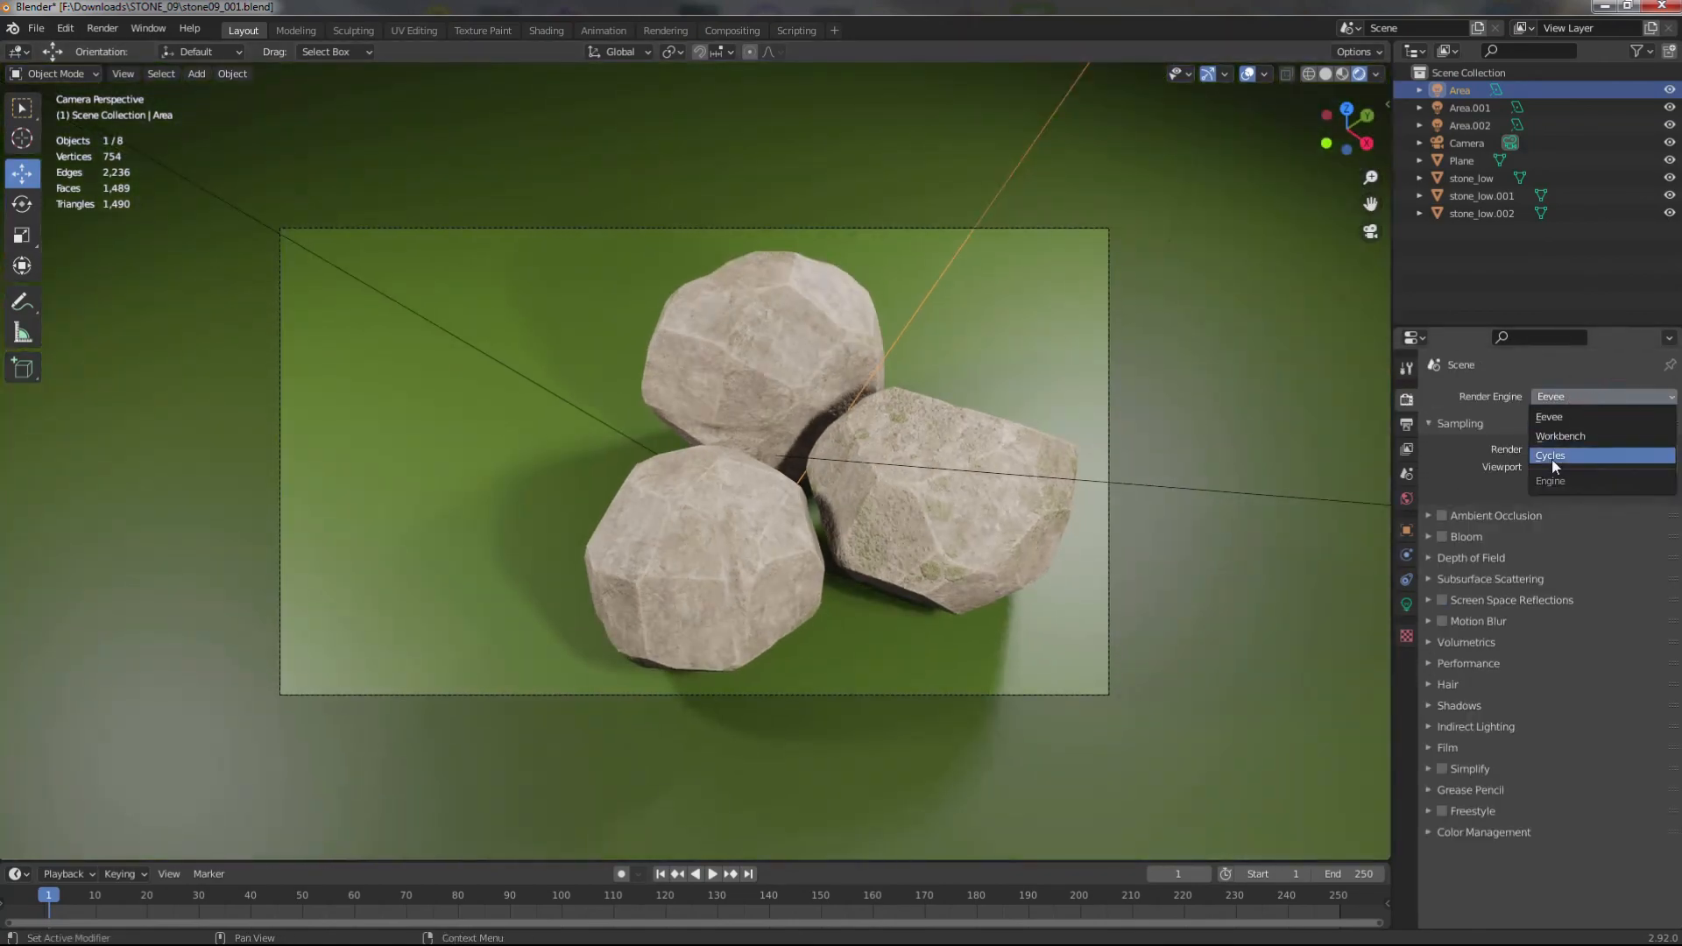
pyautogui.click(1553, 459)
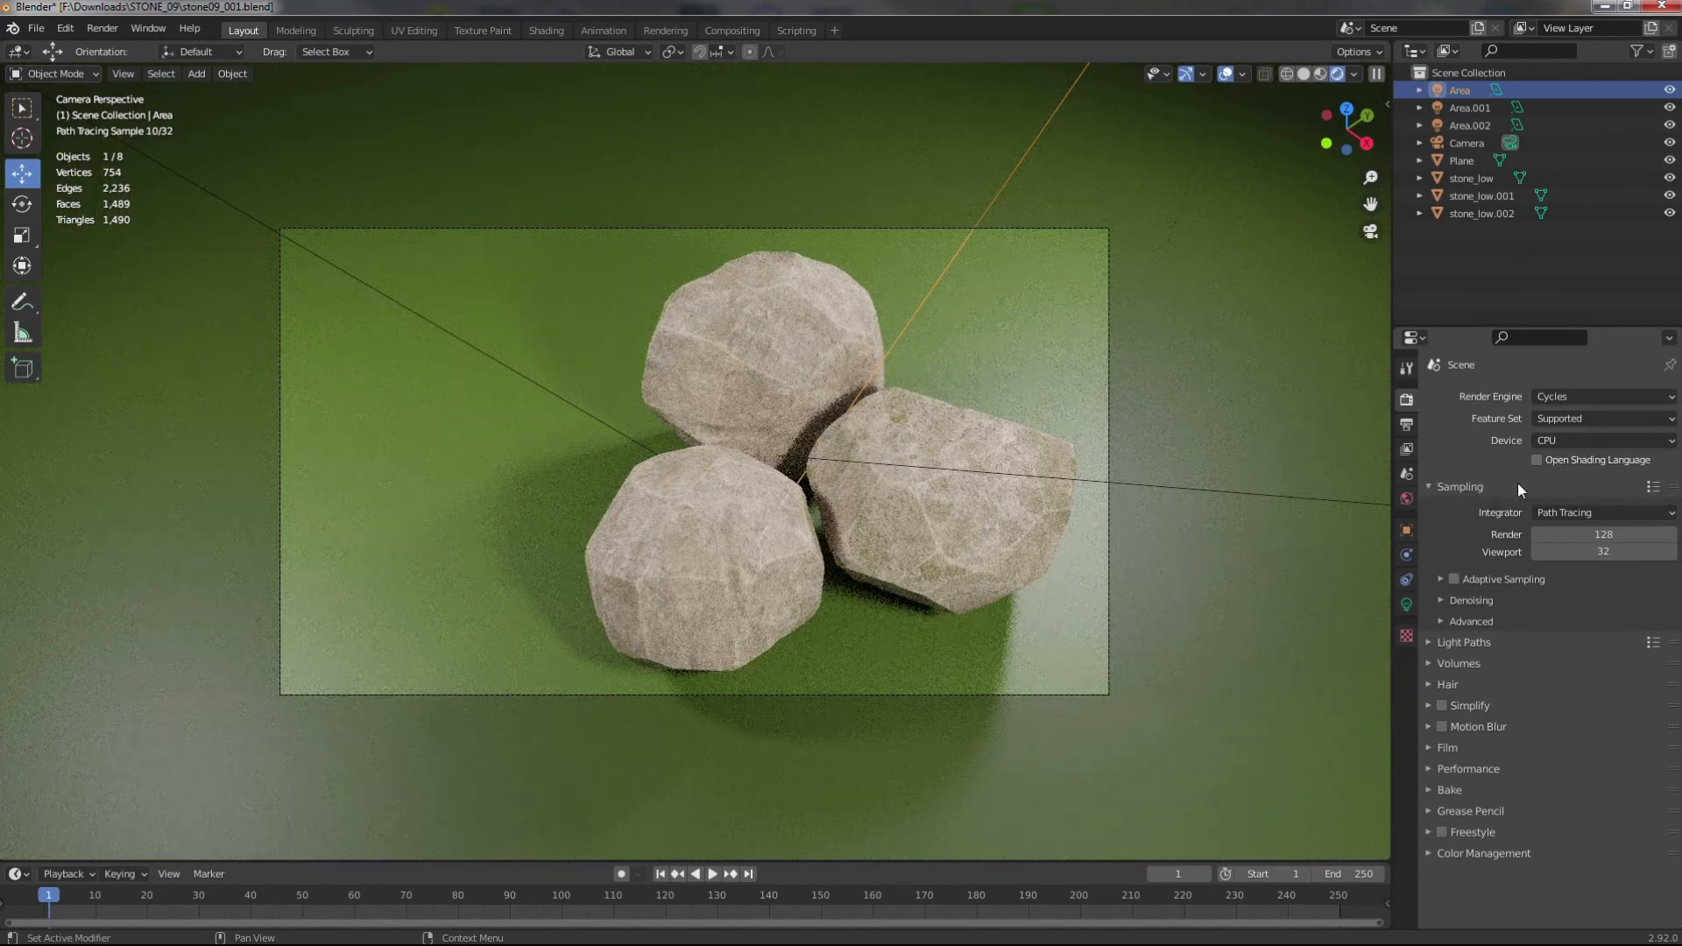
pyautogui.press('F12')
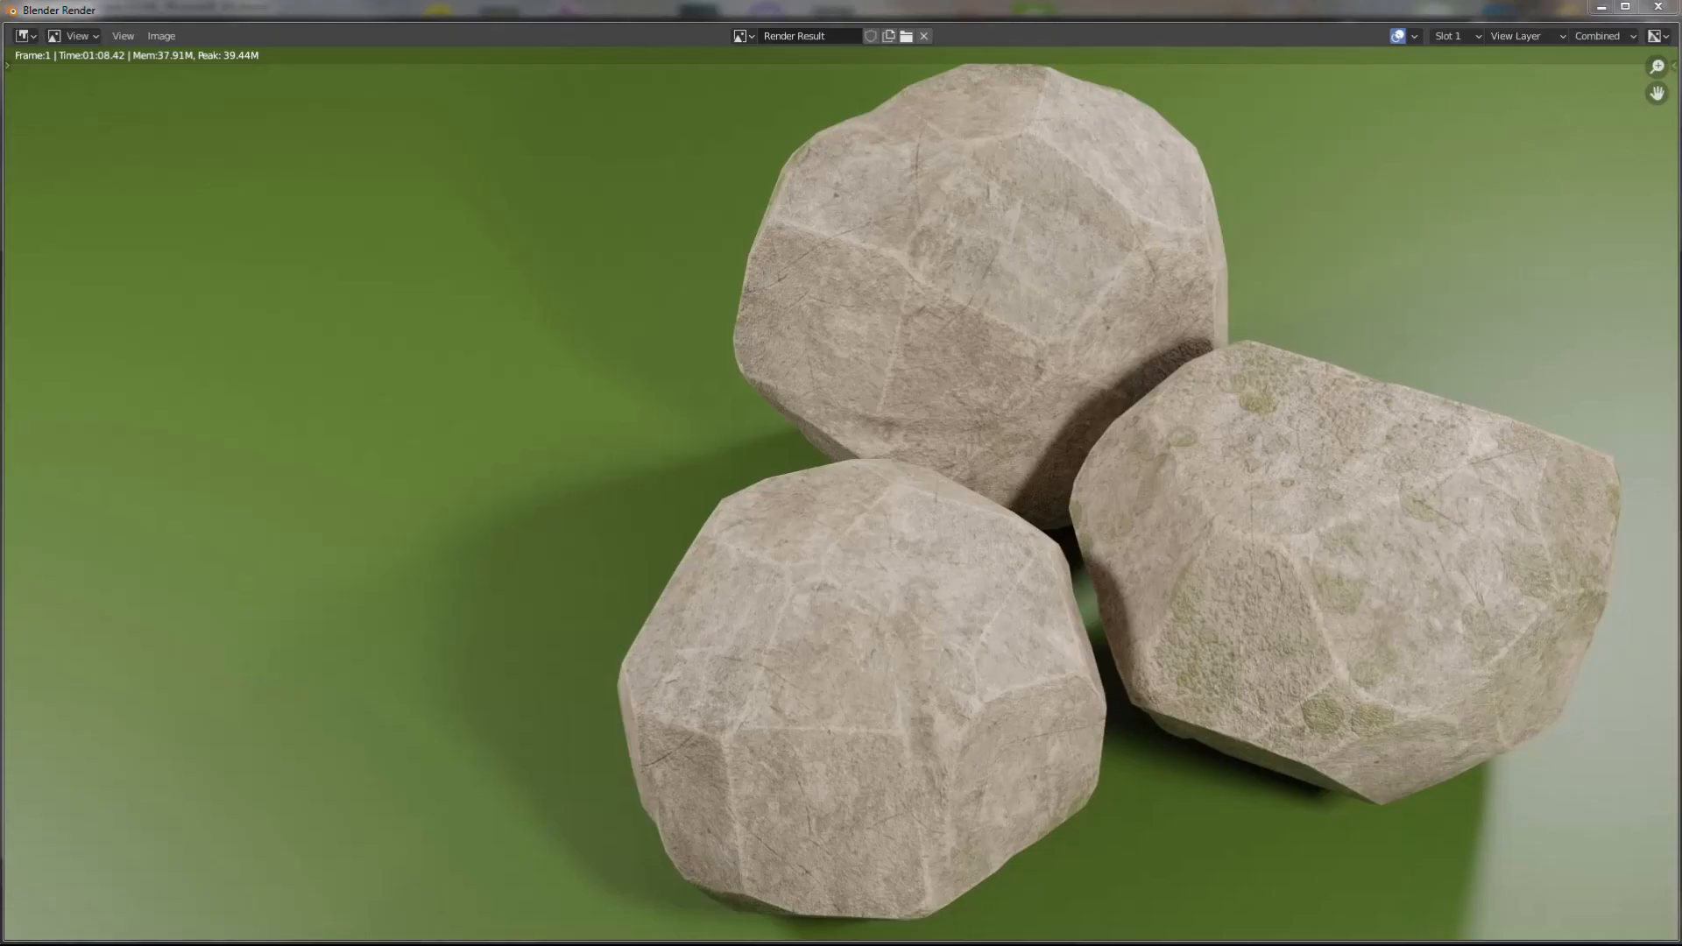